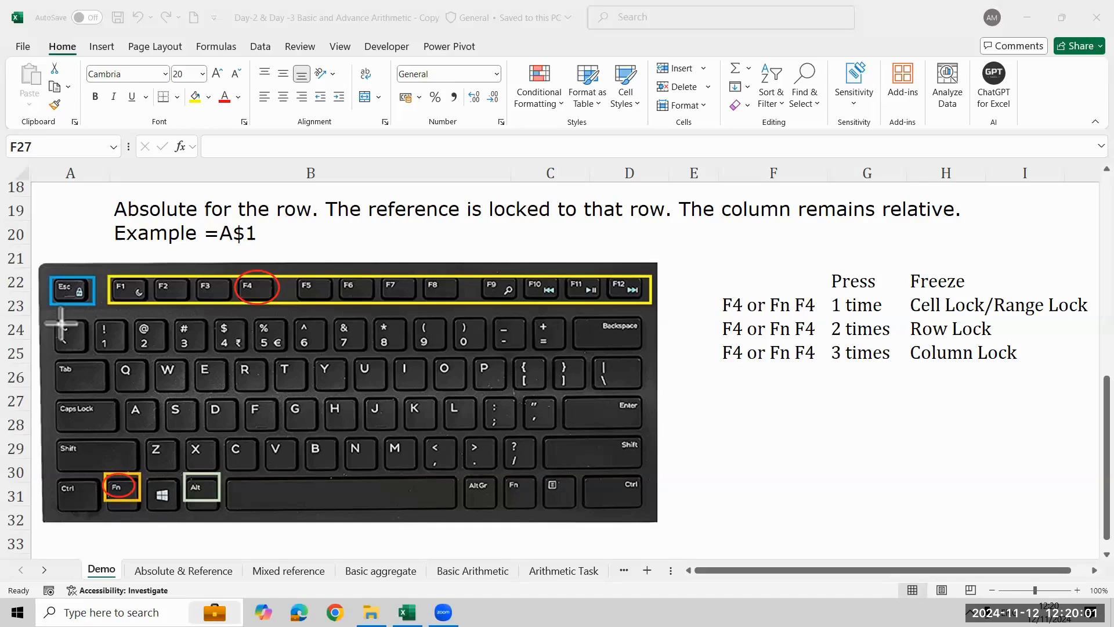
- Draw a red arrow on the keyboard picture from the Fn key to the F4 key
{"action": "left_click_drag", "start_coordinate": [144, 470], "coordinate": [236, 304]}
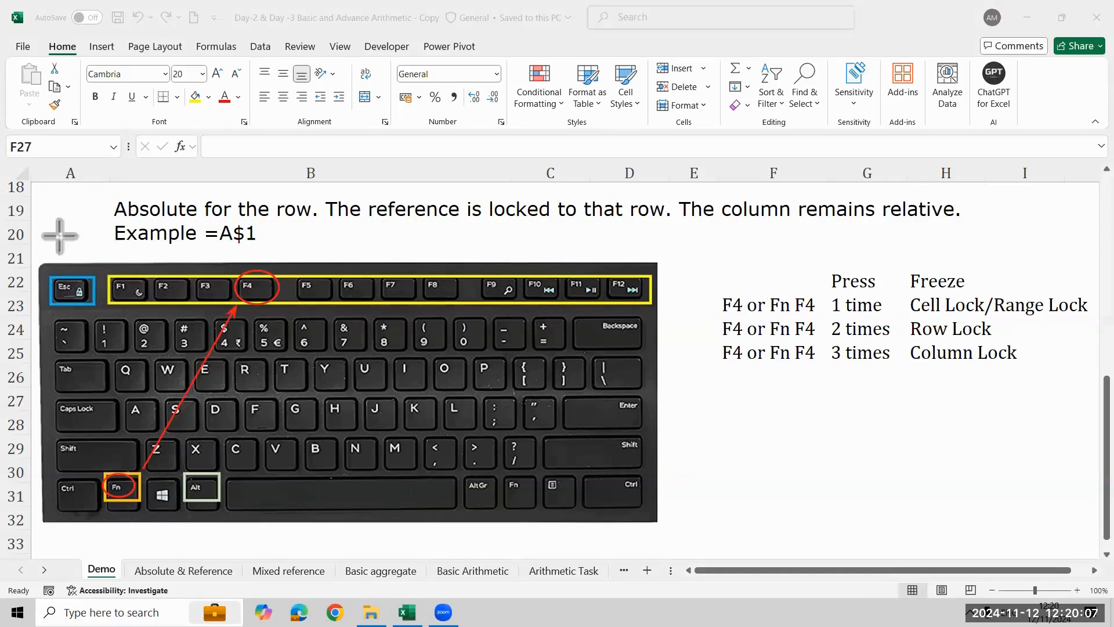
- Start a formula in cell G29 that refers to F28 and lock it as the absolute reference $F$28
{"action": "left_click", "coordinate": [897, 447]}
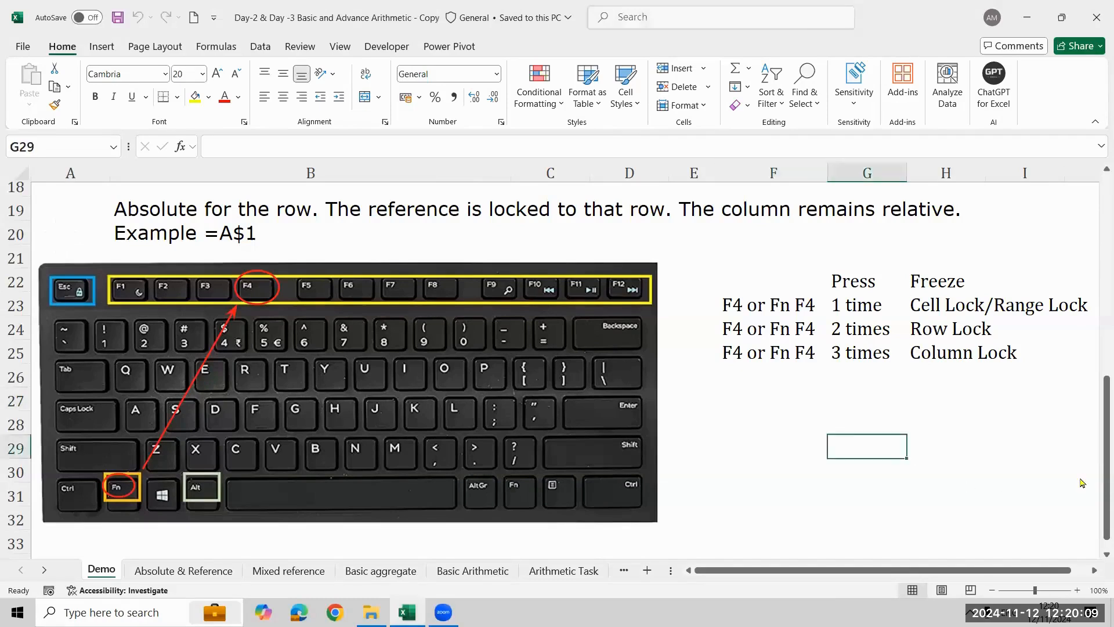
{"action": "type", "text": "="}
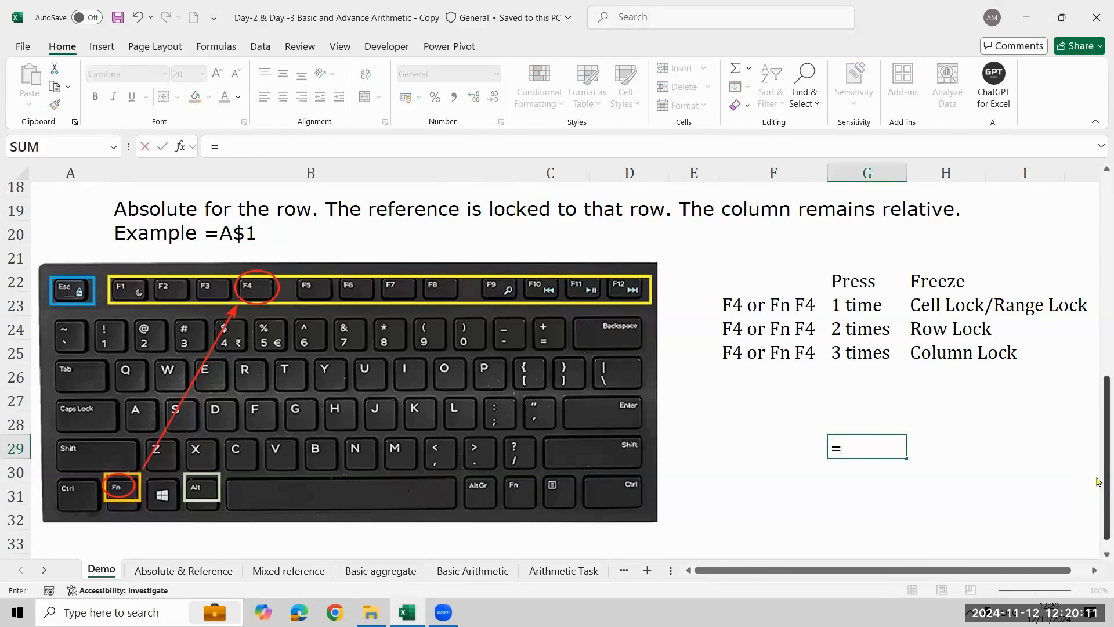
{"action": "key", "text": "Up"}
{"action": "key", "text": "Left"}
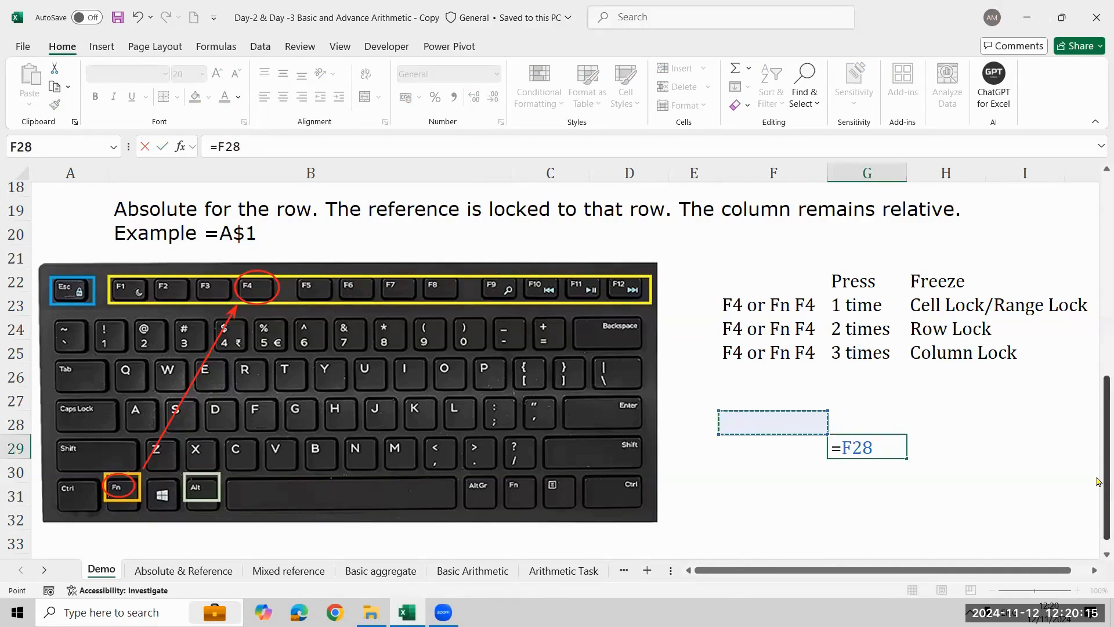
{"action": "key", "text": "F4"}
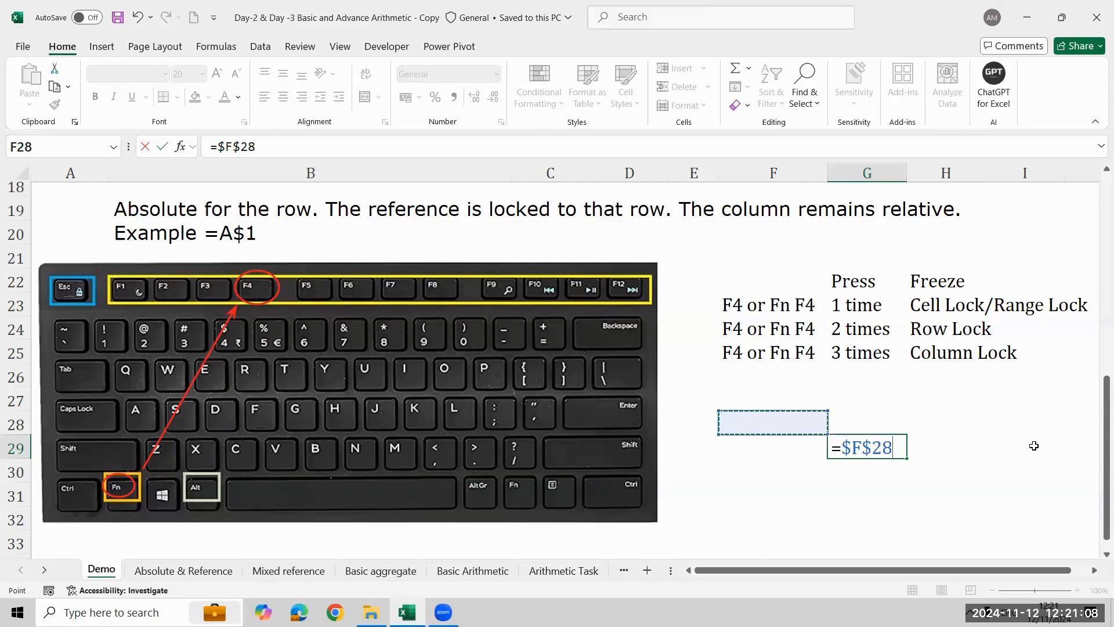
- Point the G29 formula at F27, cycle its locking from F$27 around to relative F27, and abandon the entry
{"action": "key", "text": "Up"}
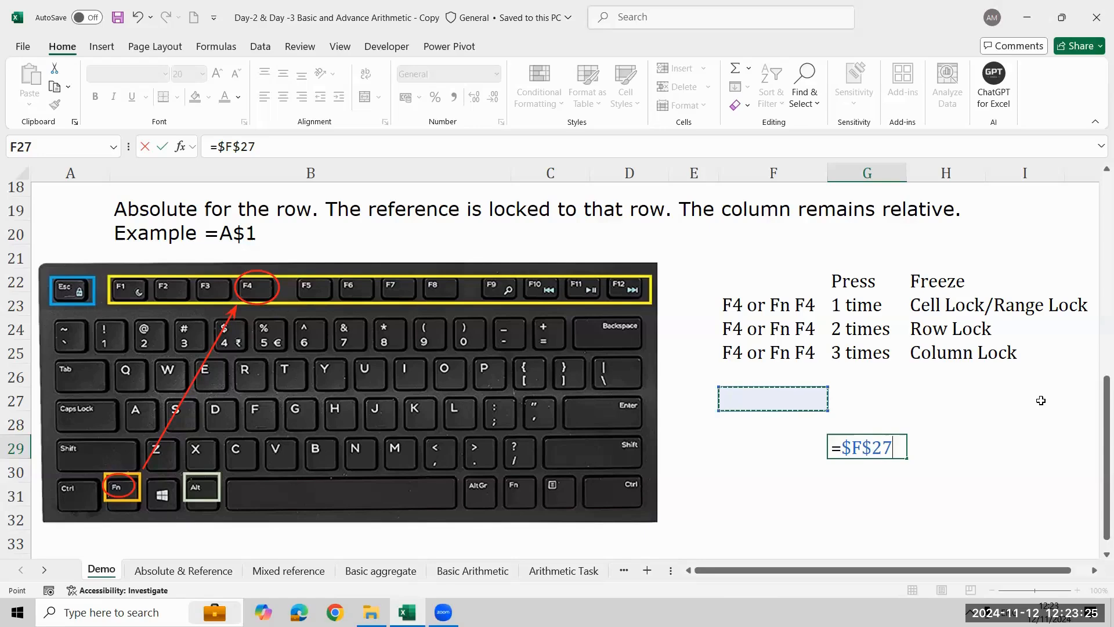
{"action": "key", "text": "F4"}
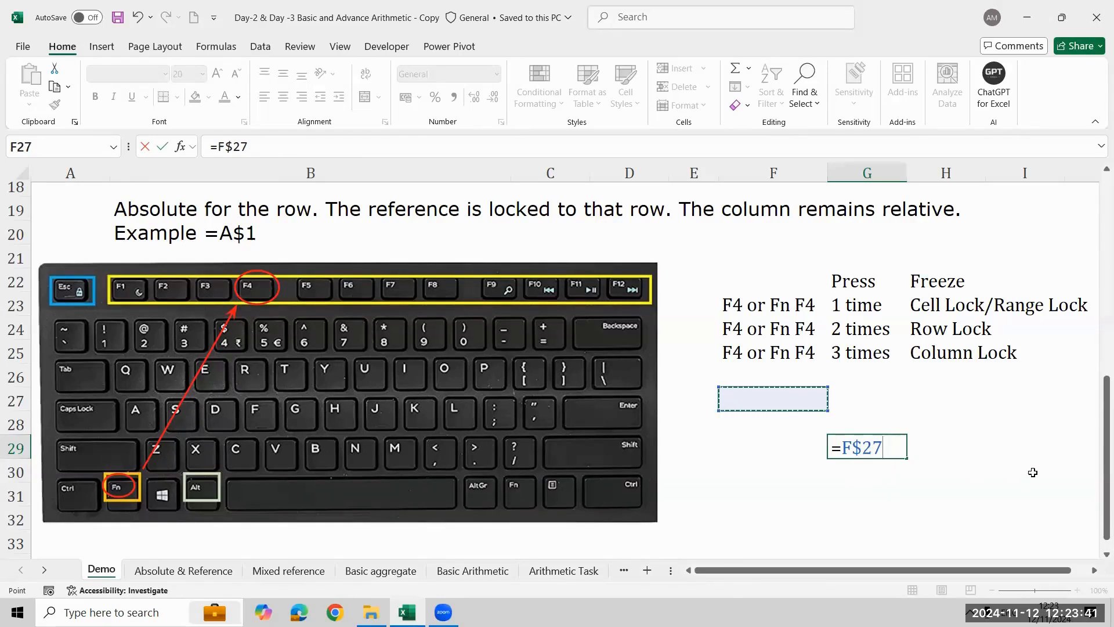
{"action": "key", "text": "F4"}
{"action": "key", "text": "F4"}
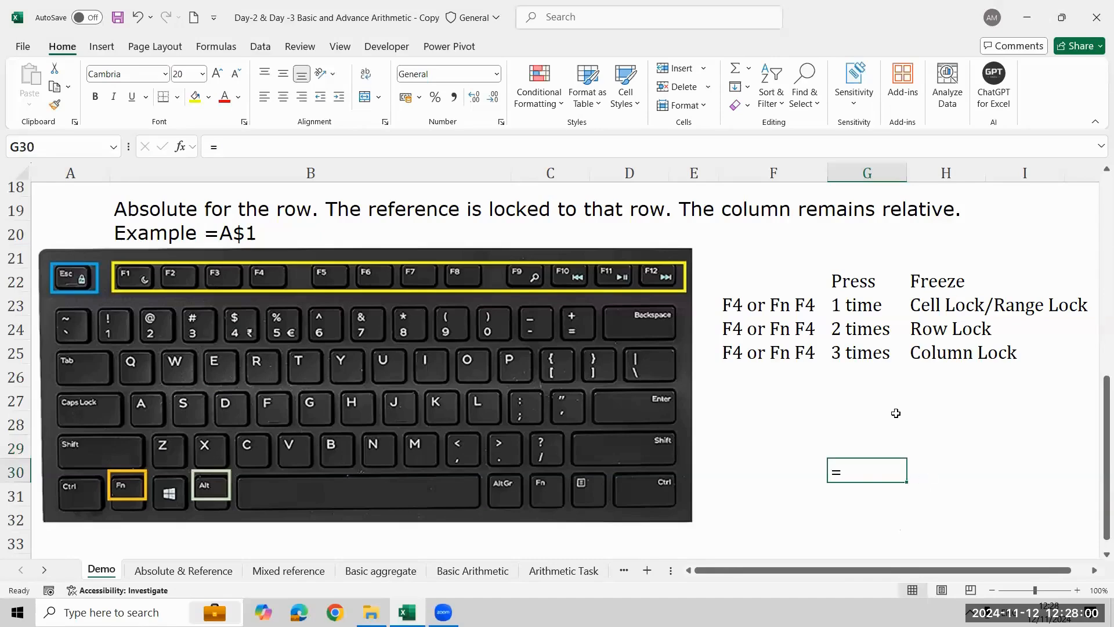
{"action": "key", "text": "Escape"}
{"action": "key", "text": "Up"}
{"action": "key", "text": "Up"}
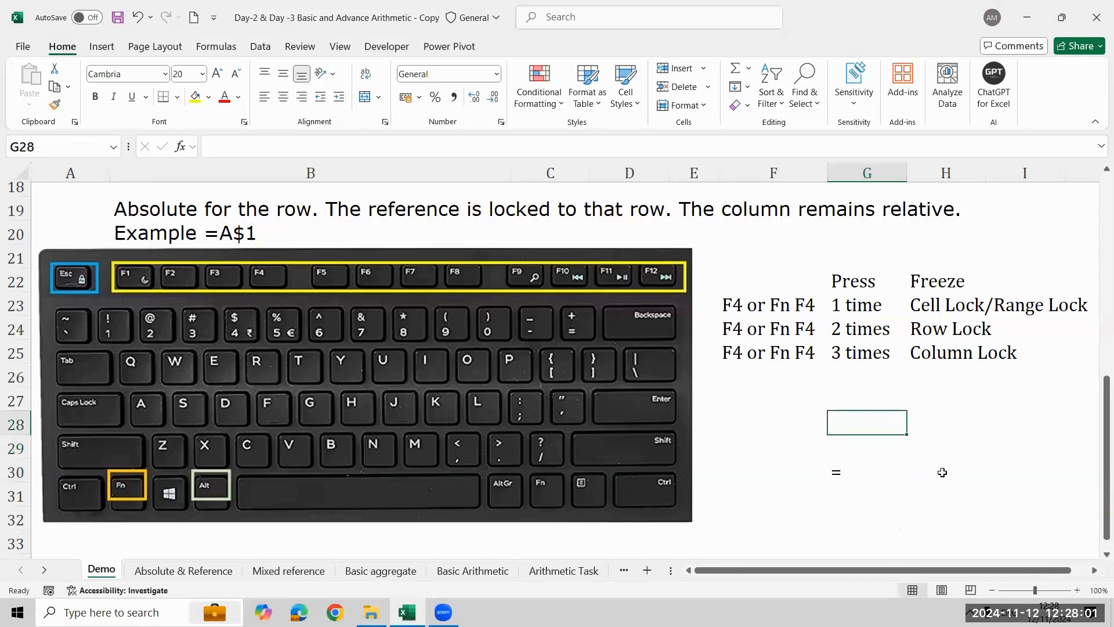
- Review the Absolute References notes and the cell reference types table at the start of the Demo sheet
{"action": "scroll", "coordinate": [373, 240], "scroll_direction": "up", "scroll_amount": 6}
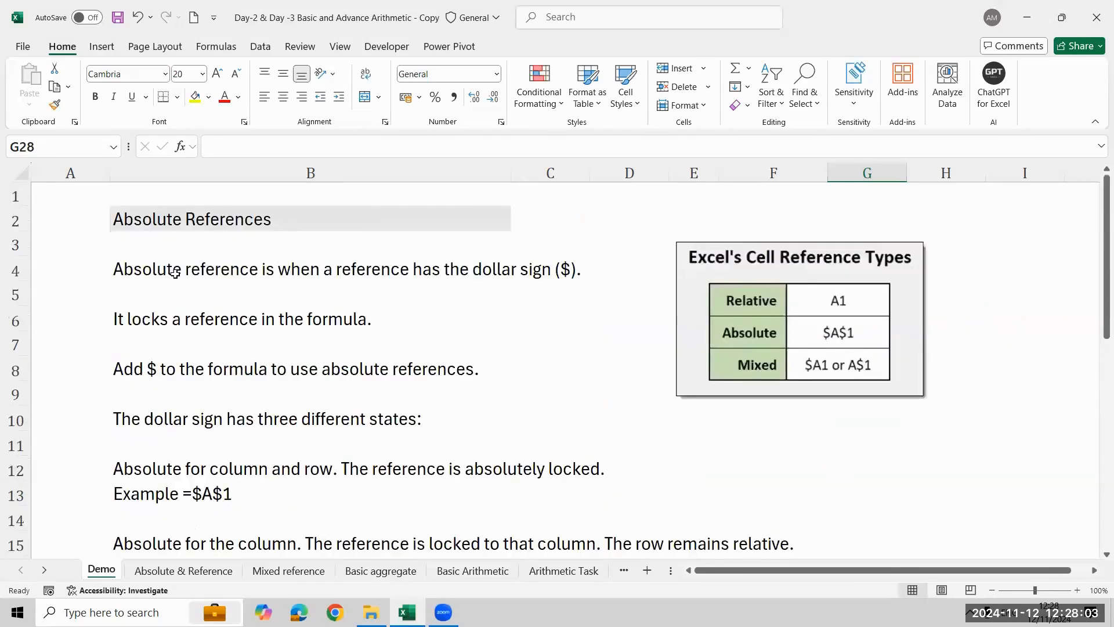
{"action": "left_click", "coordinate": [317, 302]}
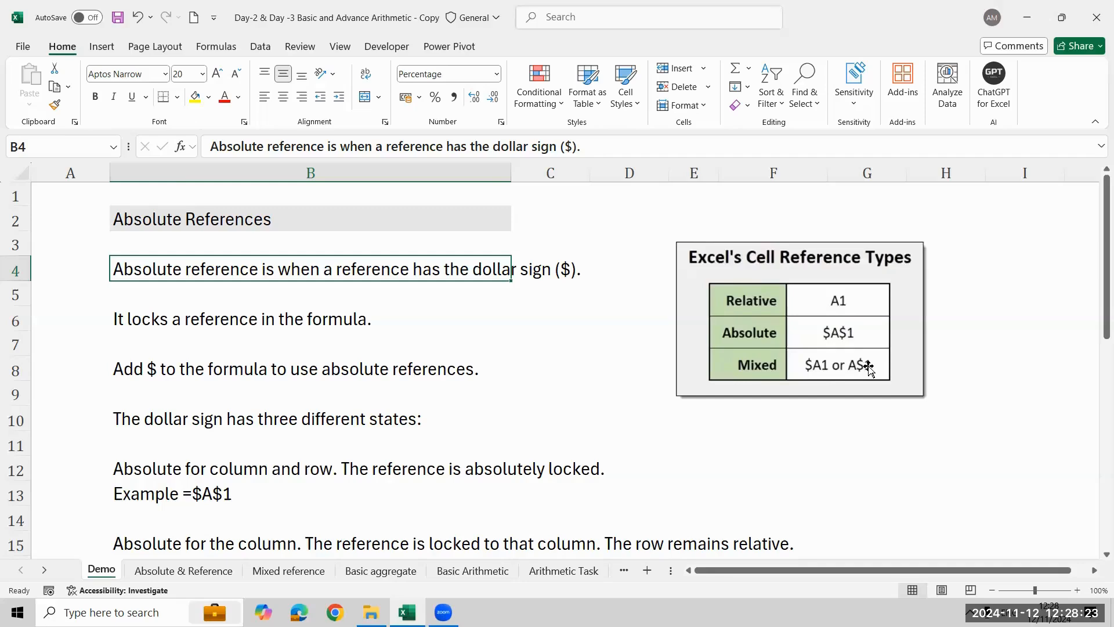
- Open the Absolute & Reference sheet and go to the first student's Total Result cell, E3
{"action": "left_click", "coordinate": [183, 570]}
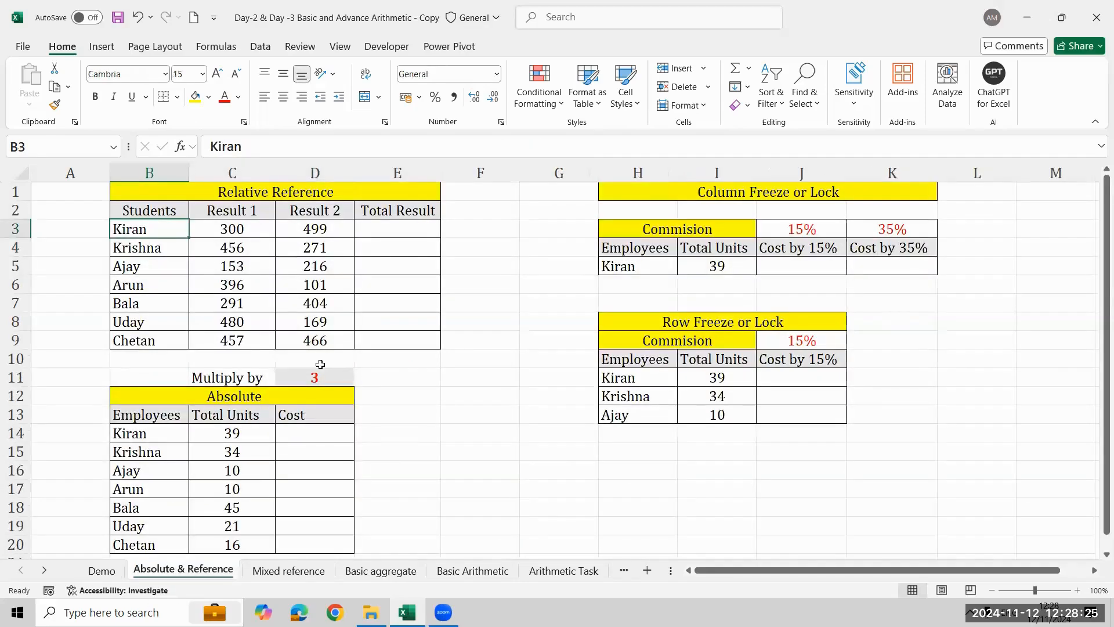
{"action": "left_click", "coordinate": [427, 237]}
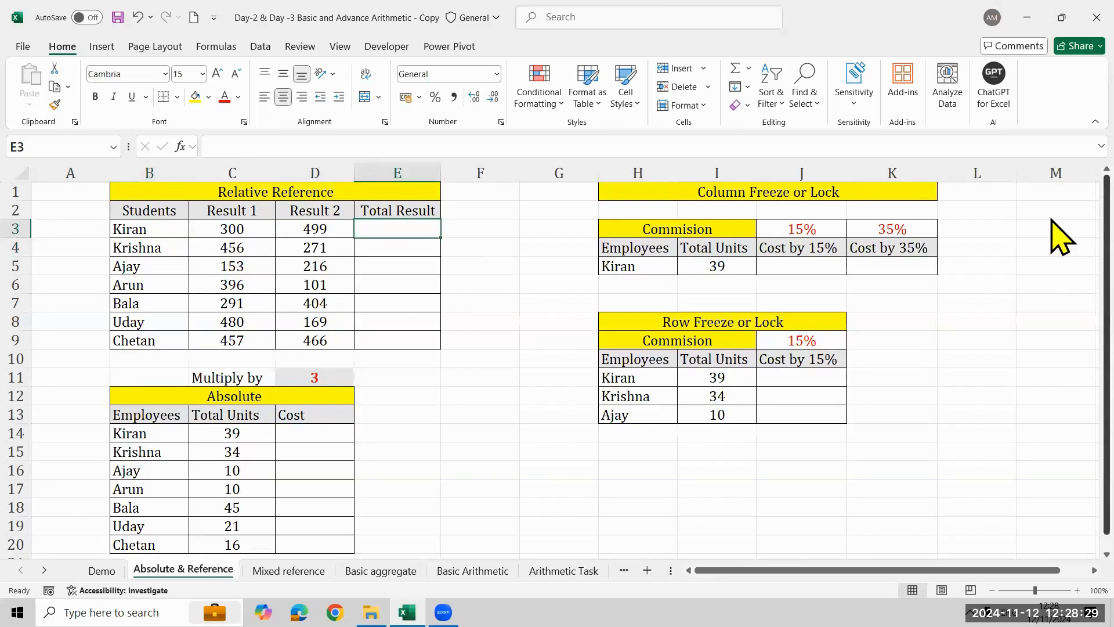
{"action": "left_click", "coordinate": [239, 229]}
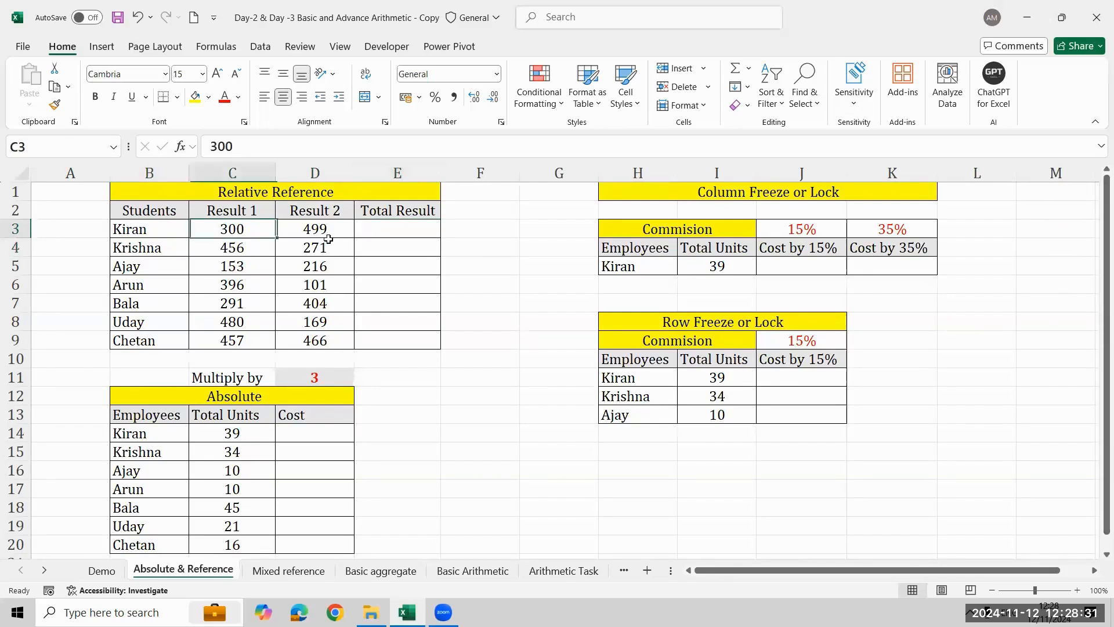
{"action": "left_click", "coordinate": [335, 226]}
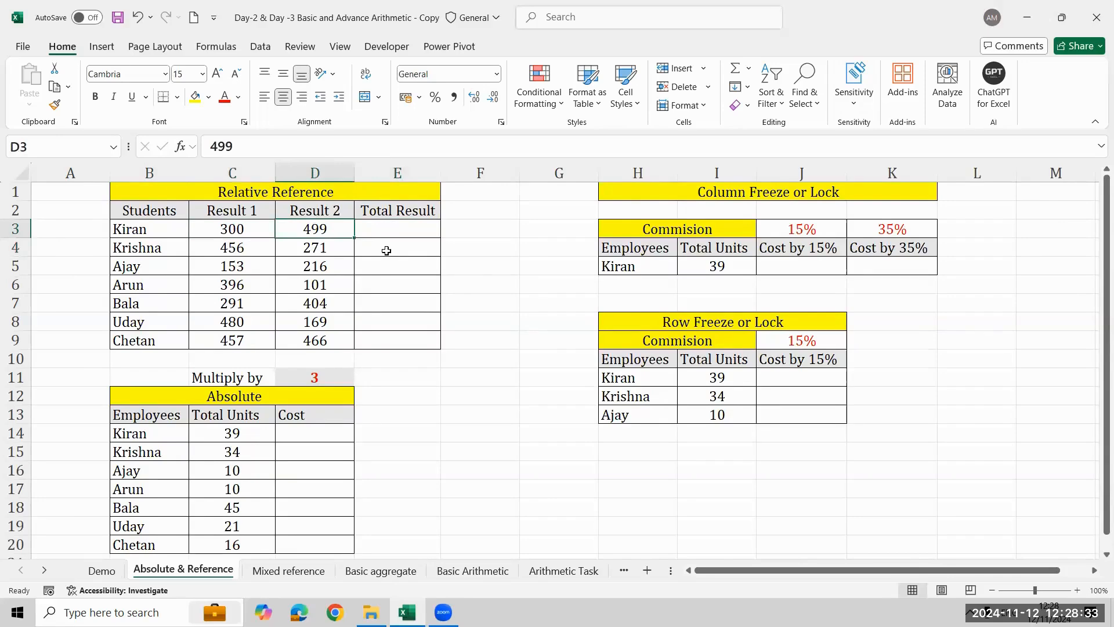
{"action": "left_click", "coordinate": [400, 230]}
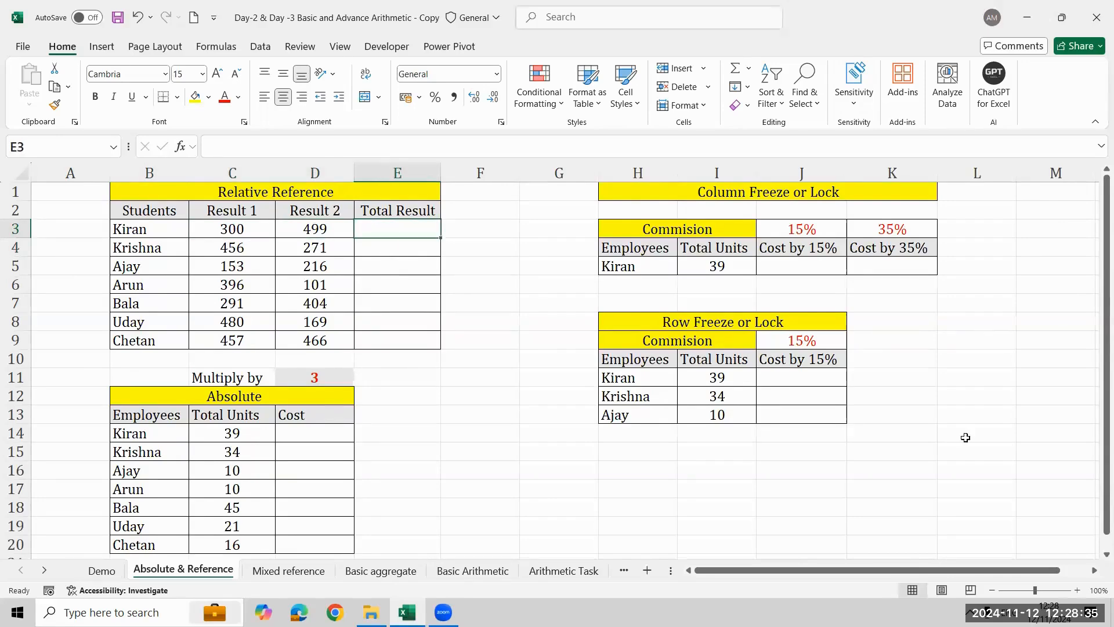
{"action": "type", "text": "="}
{"action": "key", "text": "Left"}
{"action": "key", "text": "Left"}
{"action": "key", "text": "Left"}
{"action": "key", "text": "Right"}
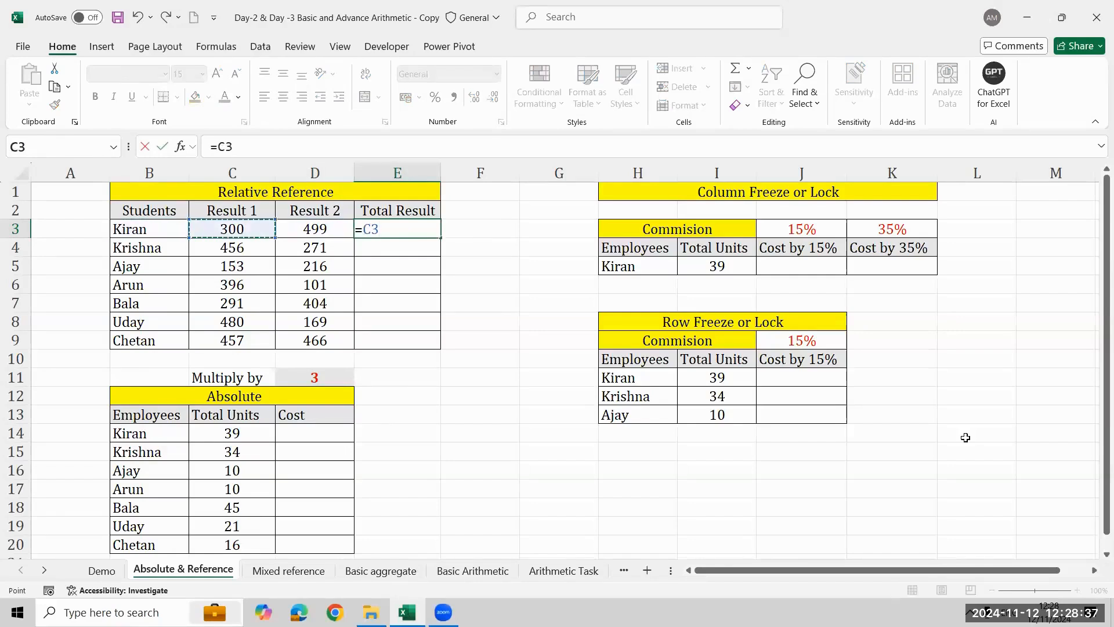
{"action": "type", "text": "+"}
{"action": "key", "text": "Left"}
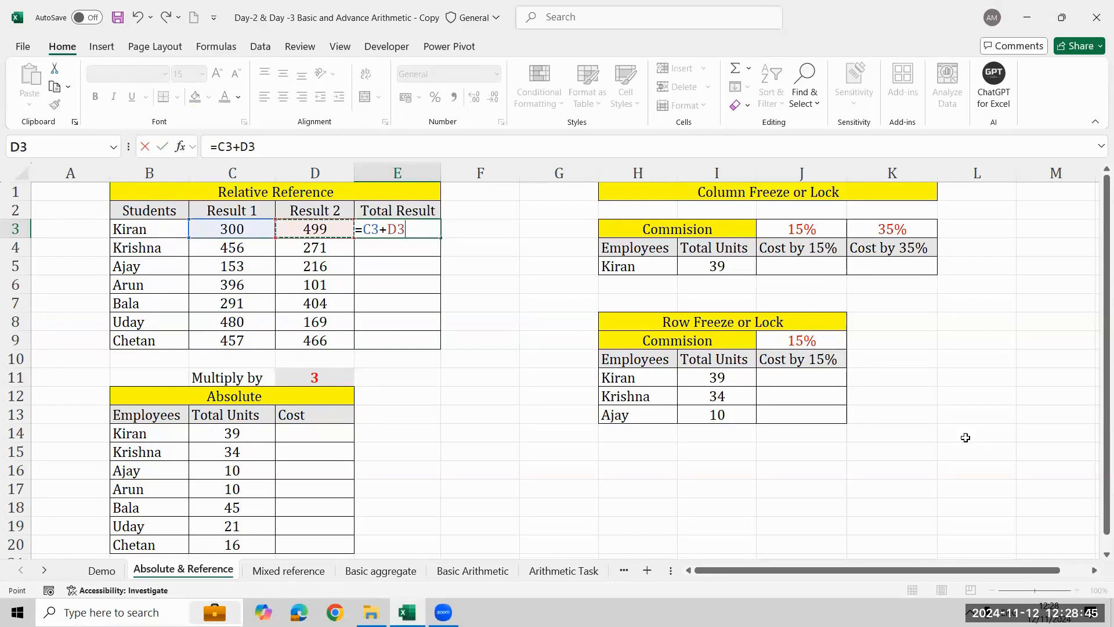
{"action": "key", "text": "Escape"}
- Enter the fully locked formula =$C$3+$D$3 in the first Total Result cell, E3
{"action": "type", "text": "="}
{"action": "key", "text": "Left"}
{"action": "key", "text": "Left"}
{"action": "key", "text": "Left"}
{"action": "key", "text": "Right"}
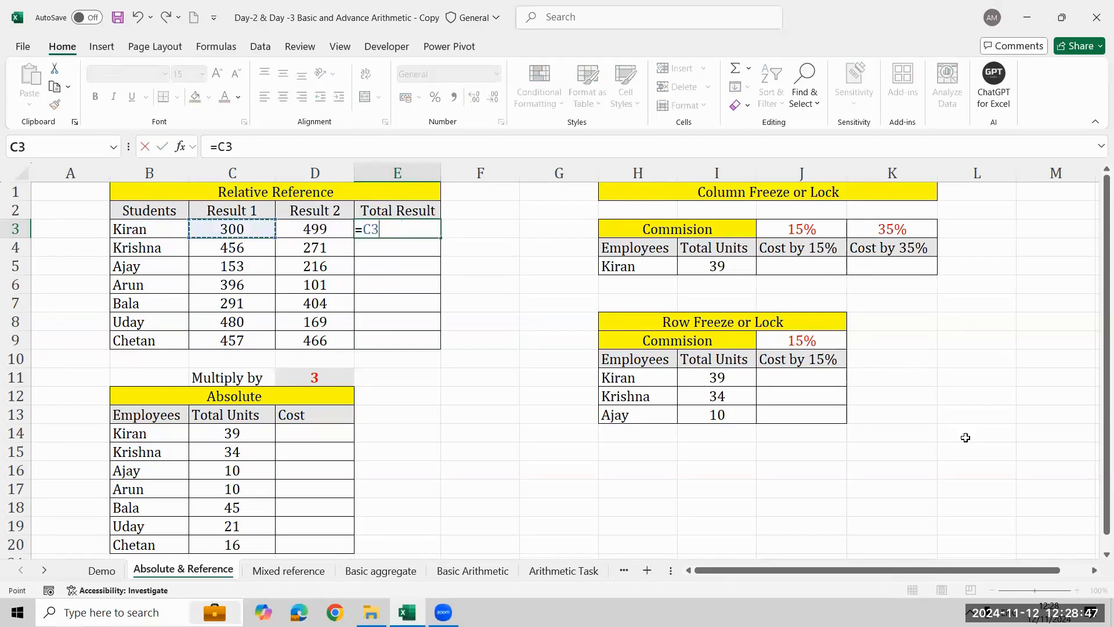
{"action": "key", "text": "F4"}
{"action": "type", "text": "+"}
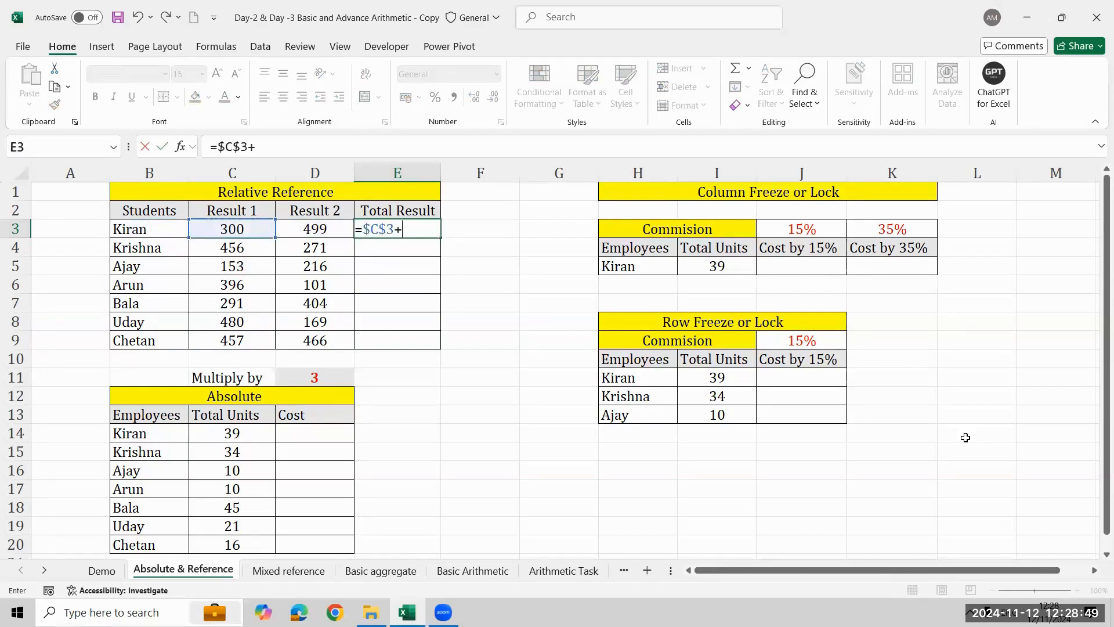
{"action": "key", "text": "Left"}
{"action": "key", "text": "F4"}
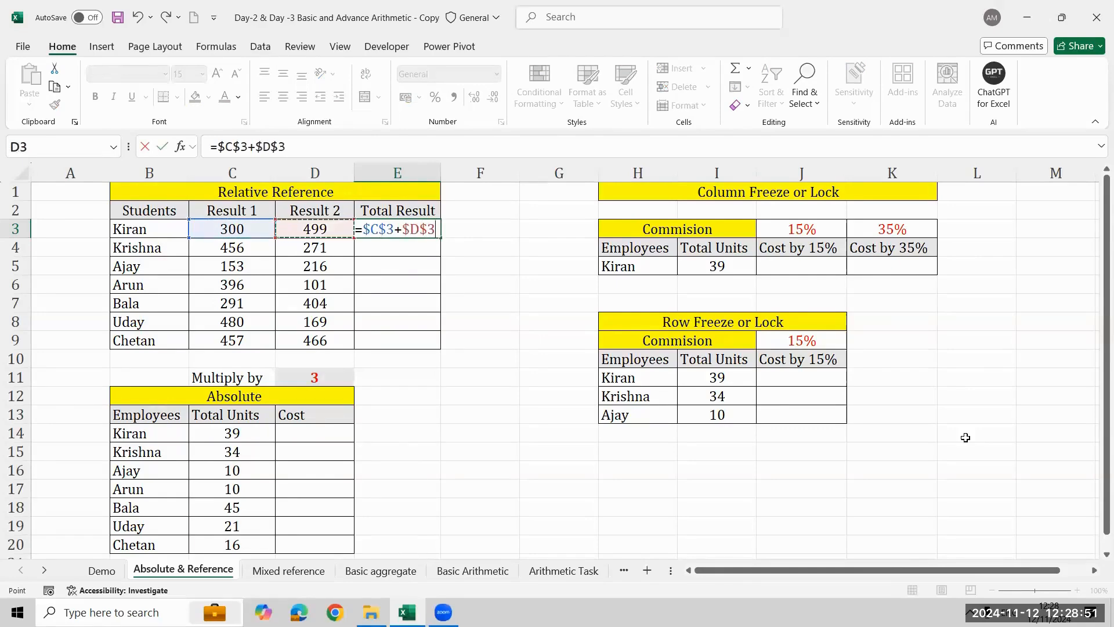
{"action": "key", "text": "ctrl+Return"}
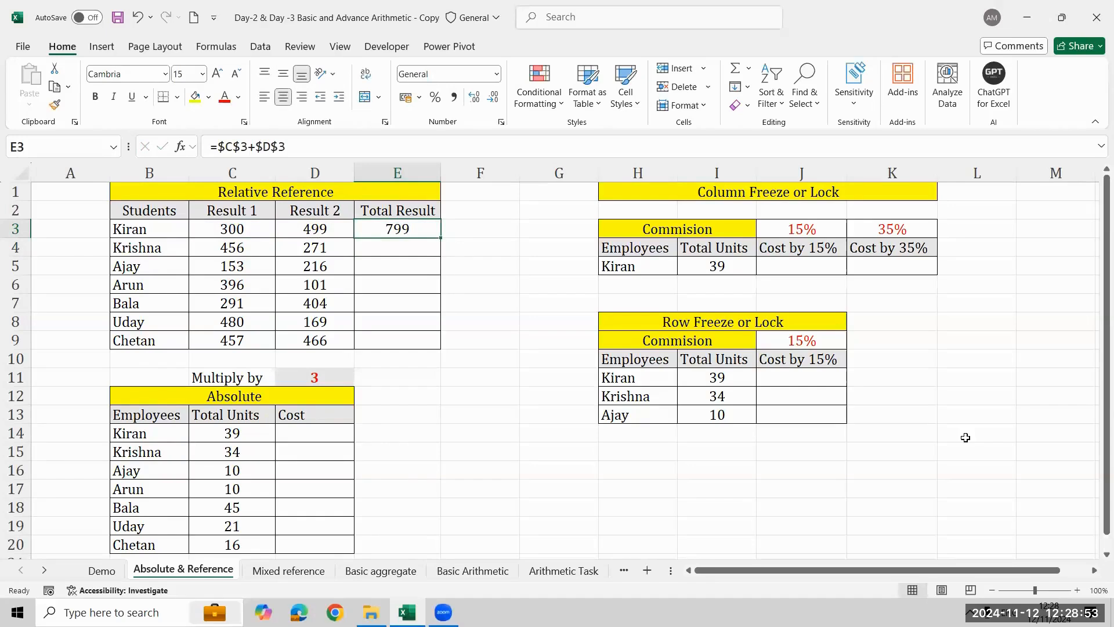
- Fill the locked formula from E3 down through E9 for the remaining students
{"action": "key", "text": "shift+Down"}
{"action": "key", "text": "shift+Down"}
{"action": "key", "text": "shift+Down"}
{"action": "key", "text": "shift+Down"}
{"action": "key", "text": "shift+Down"}
{"action": "key", "text": "shift+Down"}
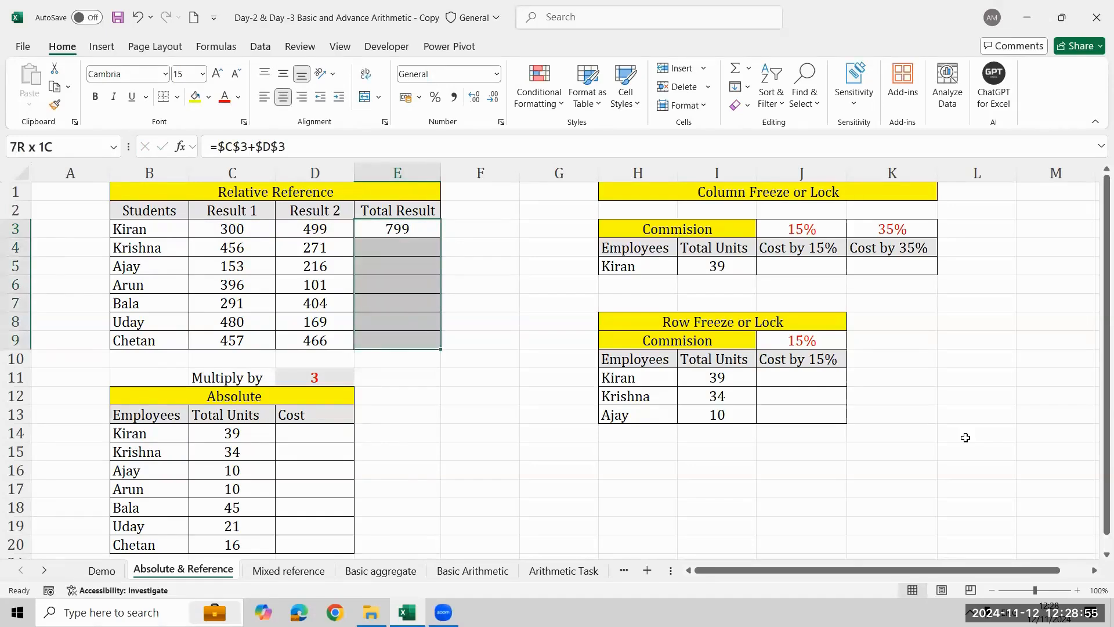
{"action": "key", "text": "ctrl+d"}
{"action": "key", "text": "Down"}
{"action": "key", "text": "Down"}
{"action": "key", "text": "Up"}
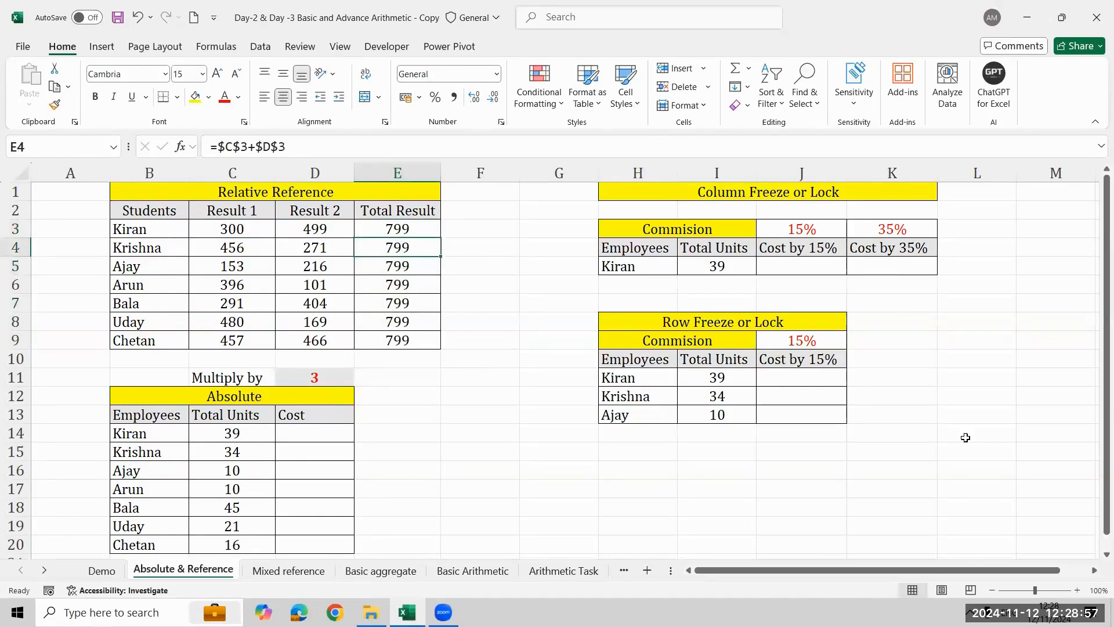
- Check the filled formula in E4 against the second student's Result 1 and Result 2 values
{"action": "key", "text": "shift+Down"}
{"action": "key", "text": "shift+Down"}
{"action": "key", "text": "shift+Down"}
{"action": "key", "text": "shift+Down"}
{"action": "key", "text": "shift+Down"}
{"action": "key", "text": "ctrl+d"}
{"action": "key", "text": "Left"}
{"action": "key", "text": "Left"}
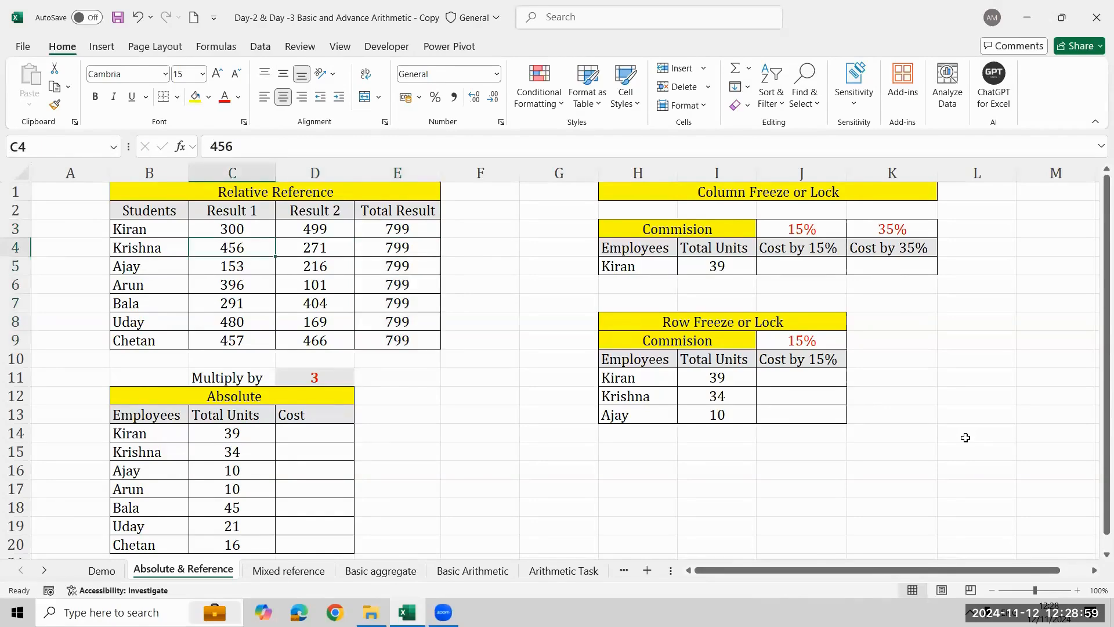
{"action": "key", "text": "shift+Right"}
{"action": "key", "text": "Right"}
{"action": "key", "text": "Right"}
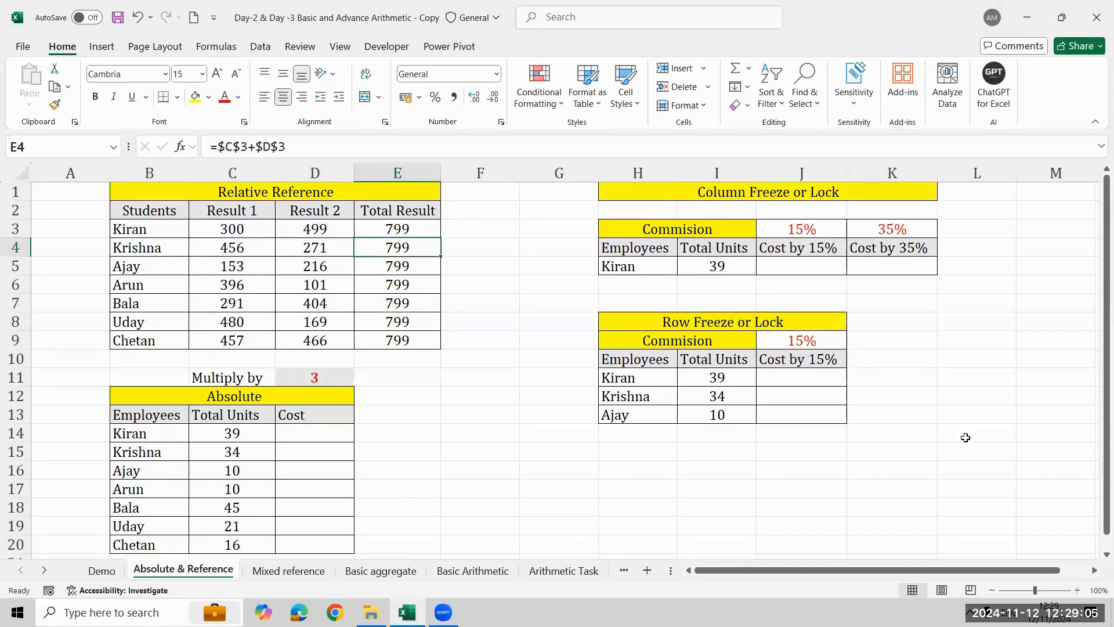
- Clear the locked formulas from the whole Total Result column, E3:E9
{"action": "key", "text": "ctrl+shift+Down"}
{"action": "key", "text": "Delete"}
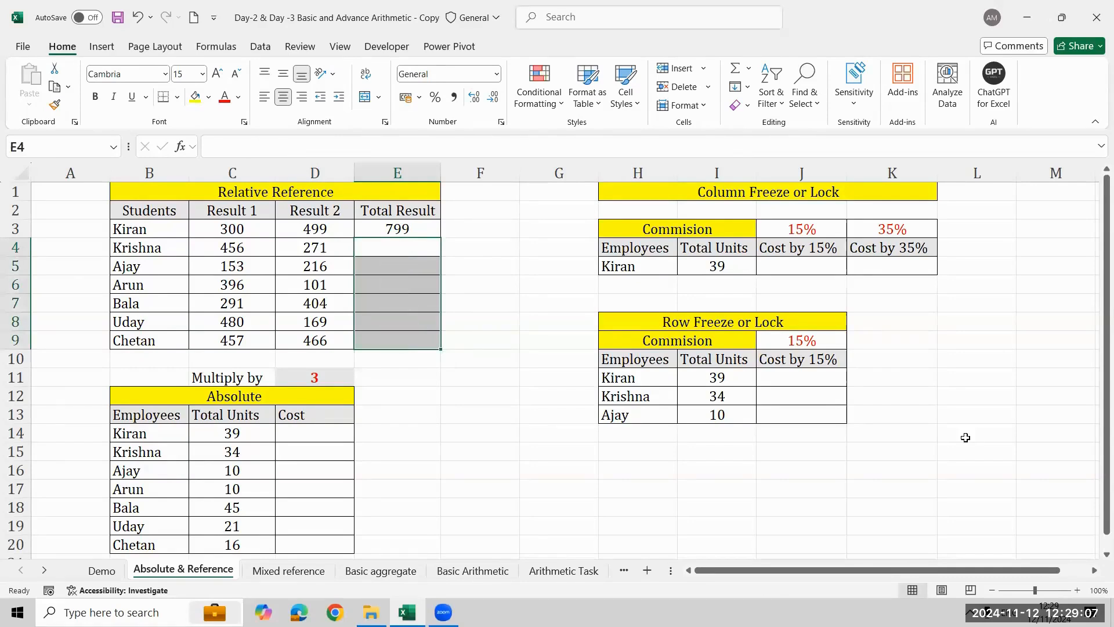
{"action": "key", "text": "Up"}
{"action": "key", "text": "Delete"}
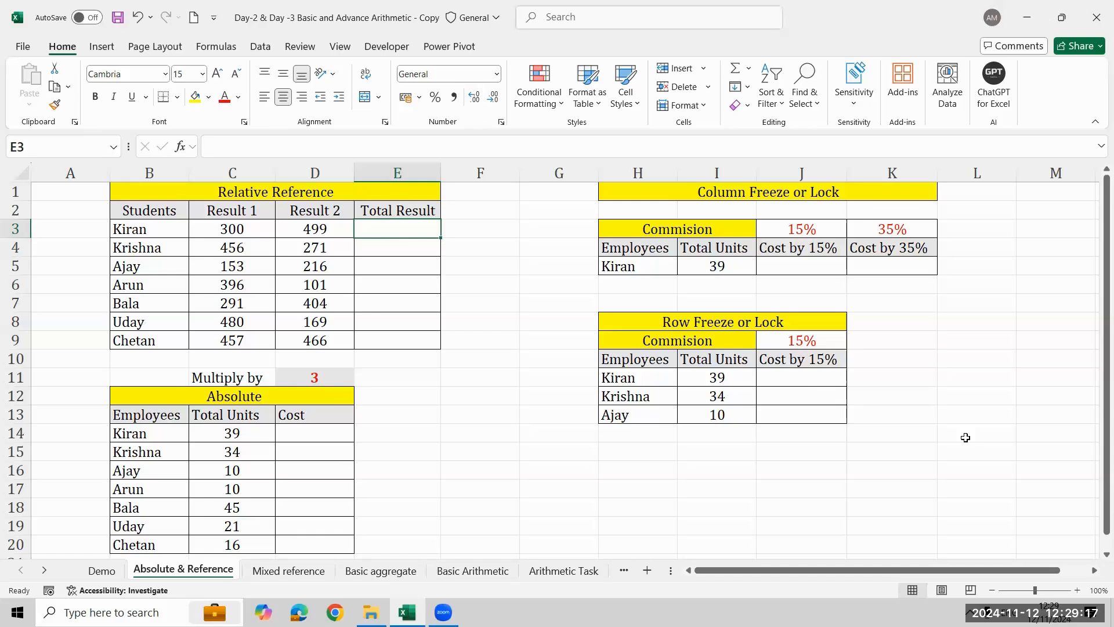
- Enter the relative formula =C3+D3 in E3 and fill it down the Total Result column to E9
{"action": "type", "text": "="}
{"action": "left_click", "coordinate": [249, 228]}
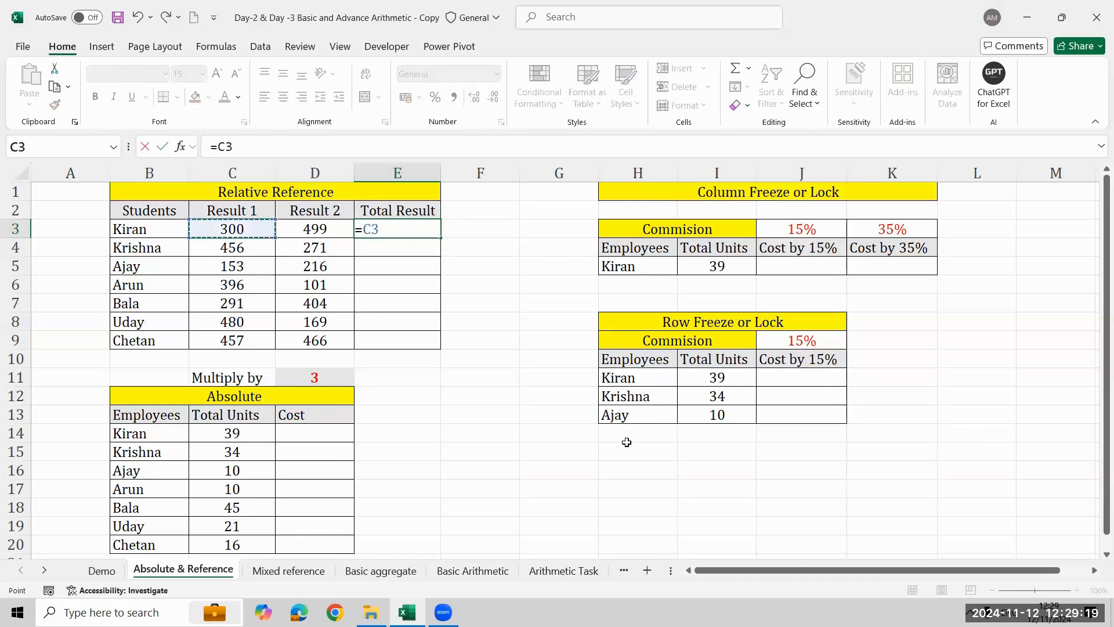
{"action": "type", "text": "+"}
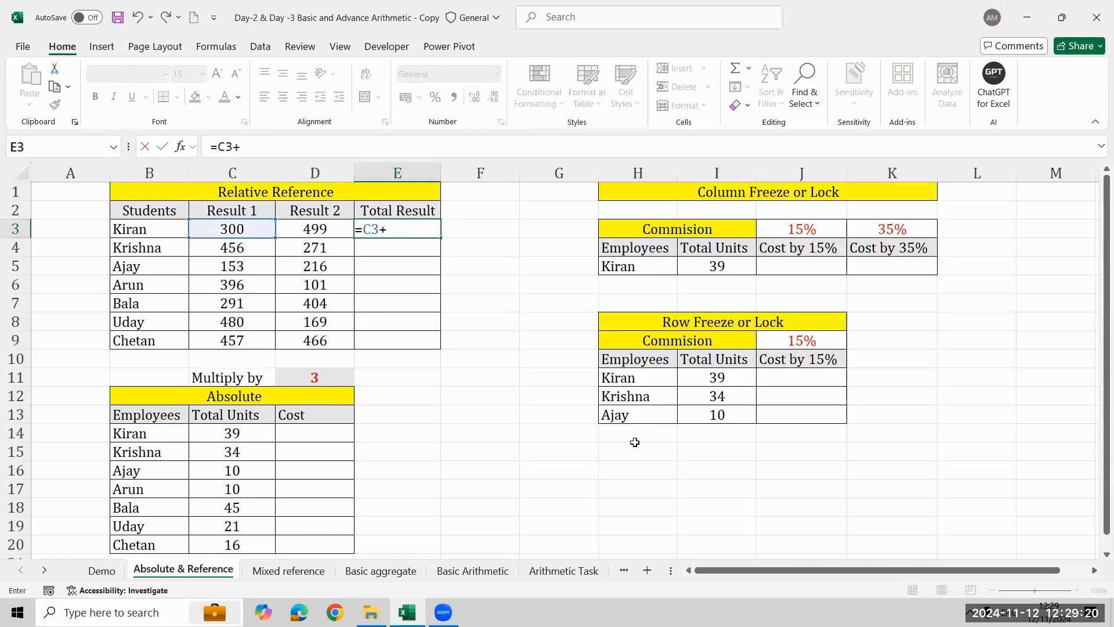
{"action": "left_click", "coordinate": [329, 232]}
{"action": "key", "text": "Return"}
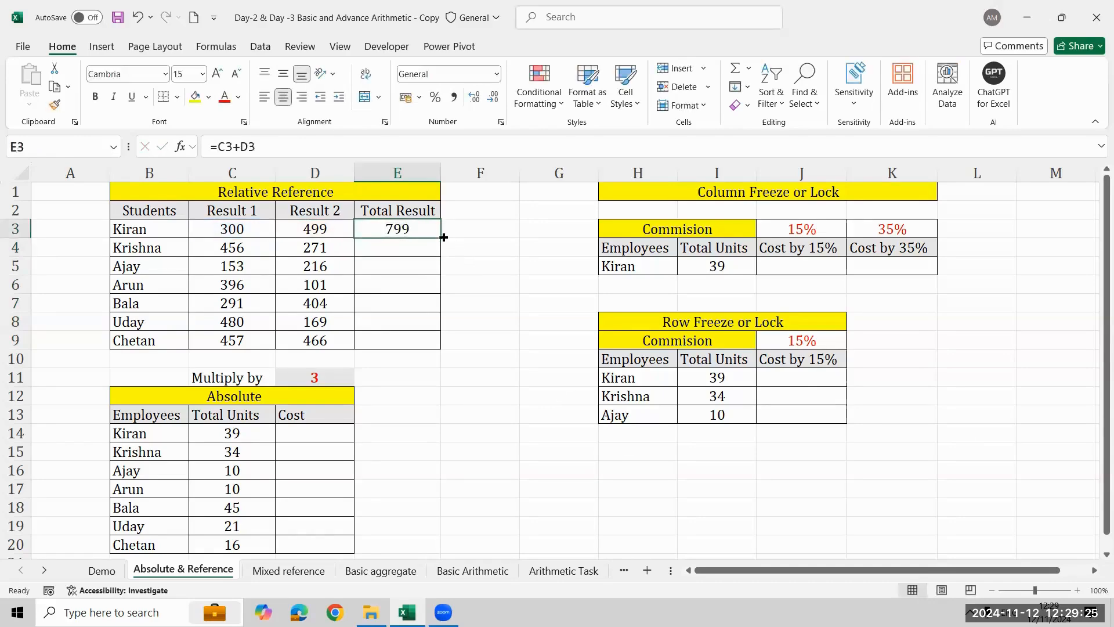
{"action": "double_click", "coordinate": [439, 236]}
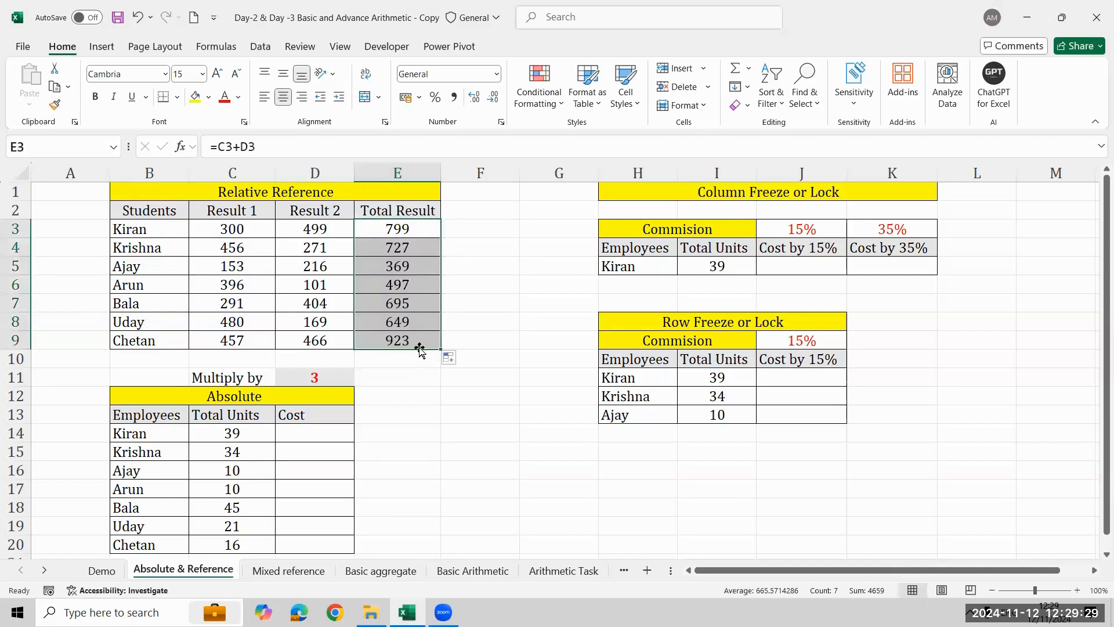
- Show the E3 formula as the text =C3+D3 in the adjacent cell F3
{"action": "left_click", "coordinate": [337, 154]}
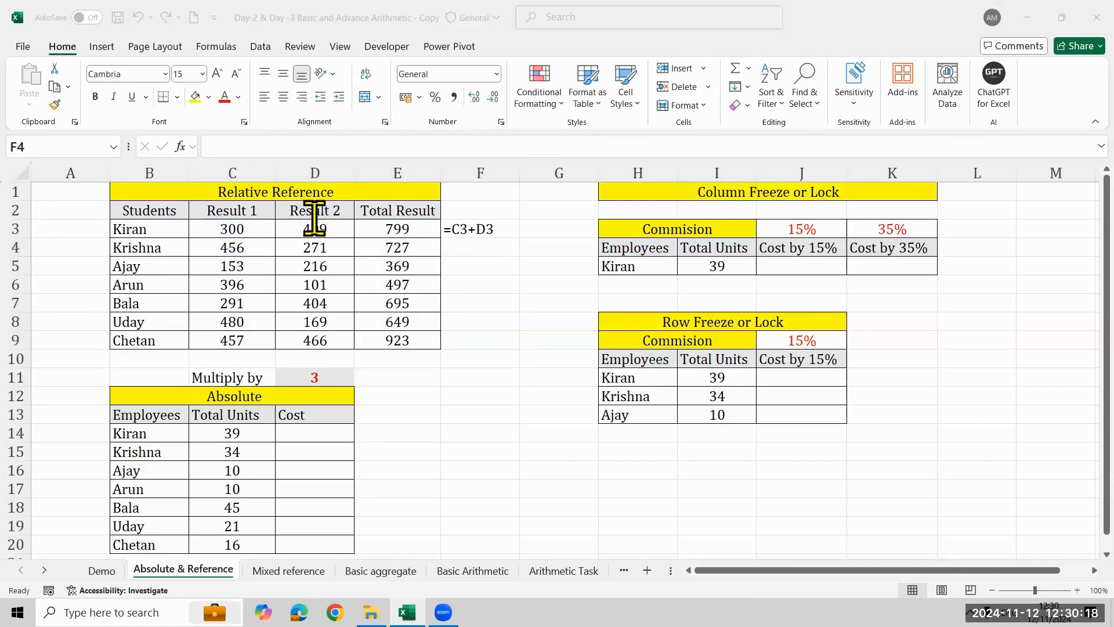
{"action": "left_click", "coordinate": [1081, 309]}
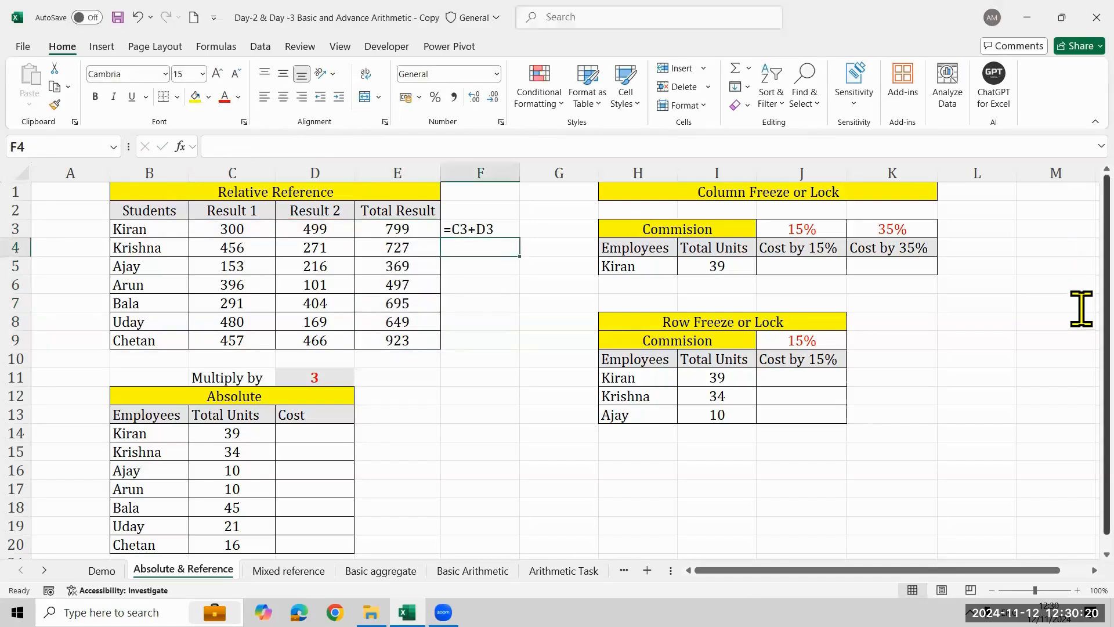
{"action": "scroll", "coordinate": [1084, 360], "scroll_direction": "down", "scroll_amount": 1}
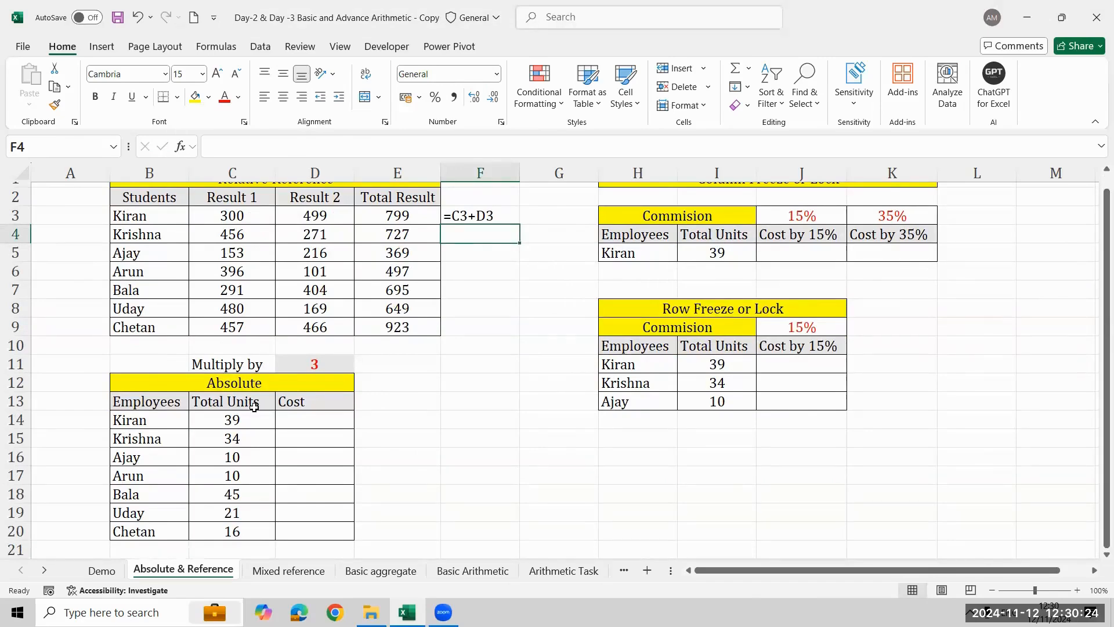
- Review the relative formula in E3 and the Result 1 and Result 2 cells of the first two students
{"action": "left_click", "coordinate": [334, 433]}
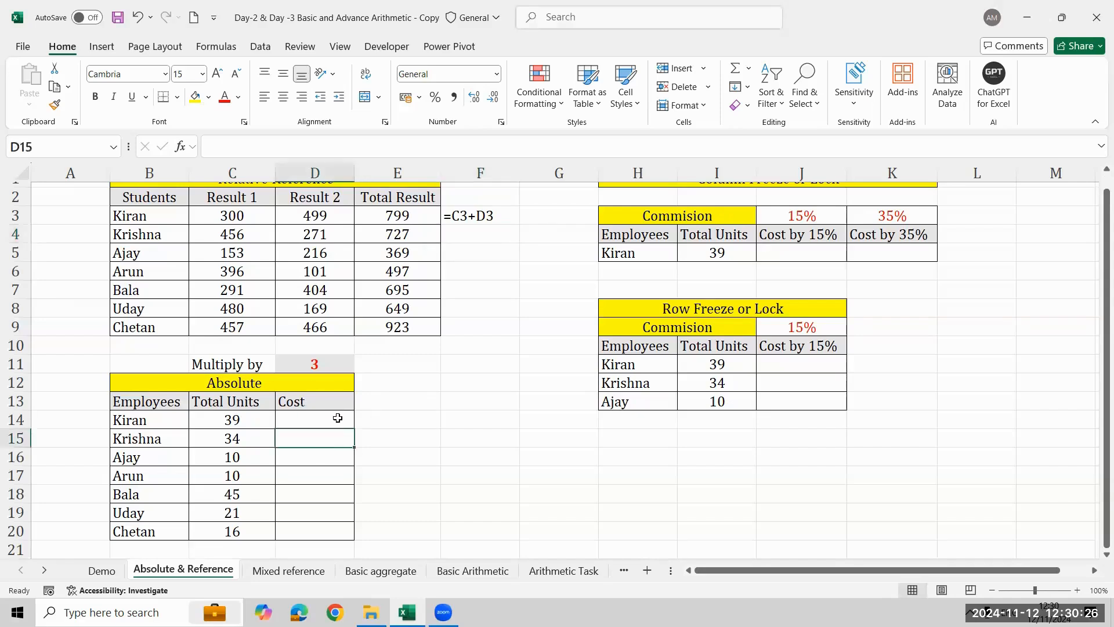
{"action": "left_click", "coordinate": [336, 418]}
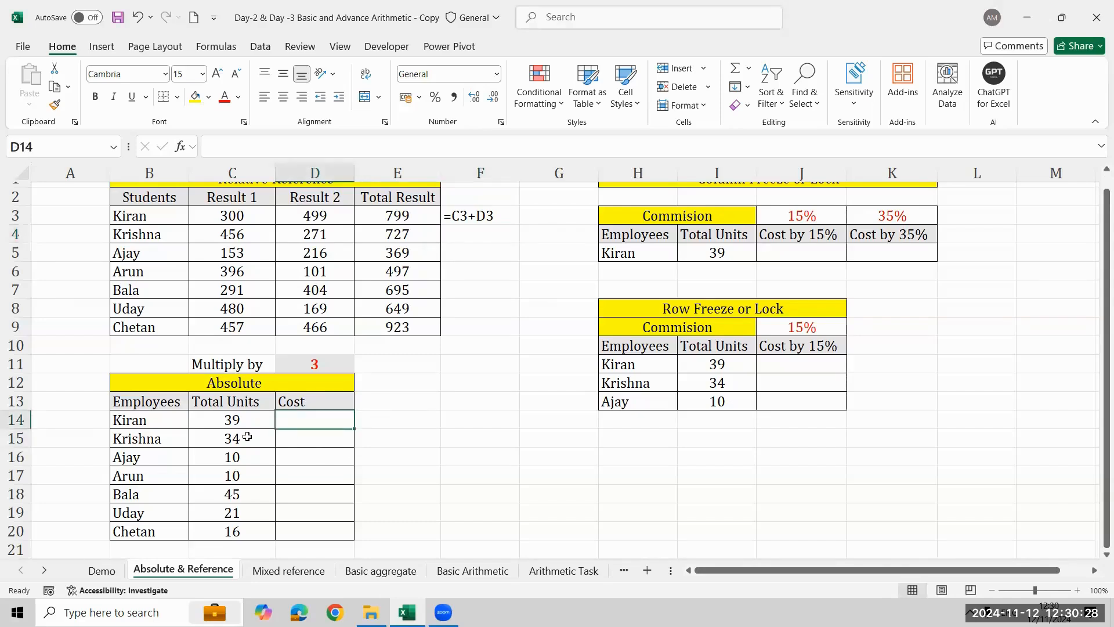
{"action": "left_click", "coordinate": [432, 216]}
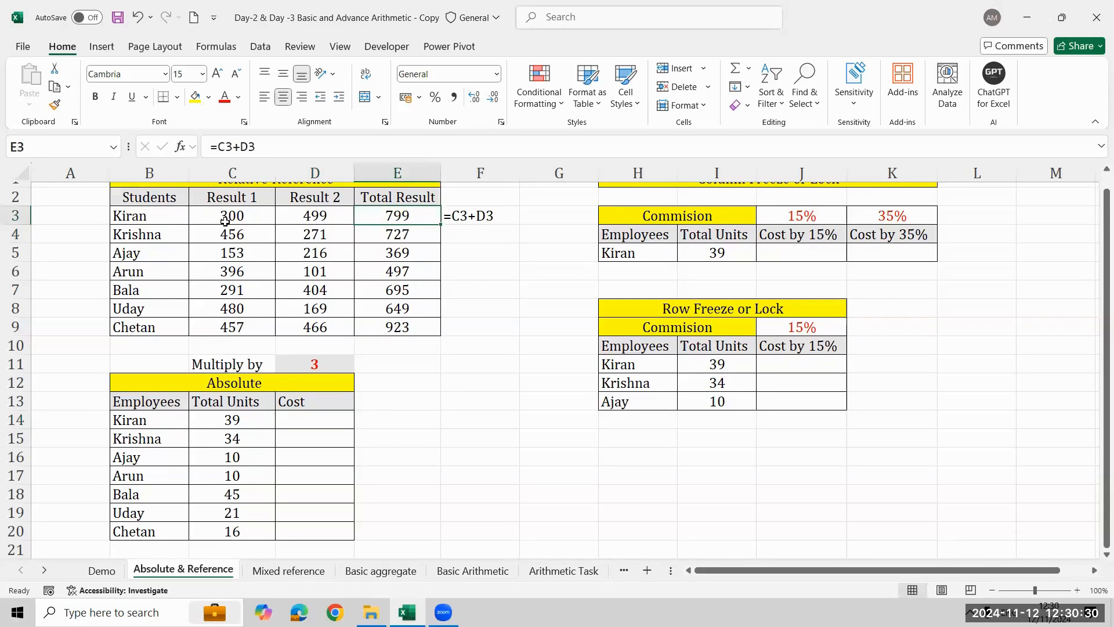
{"action": "left_click", "coordinate": [256, 219]}
{"action": "left_click", "coordinate": [319, 214]}
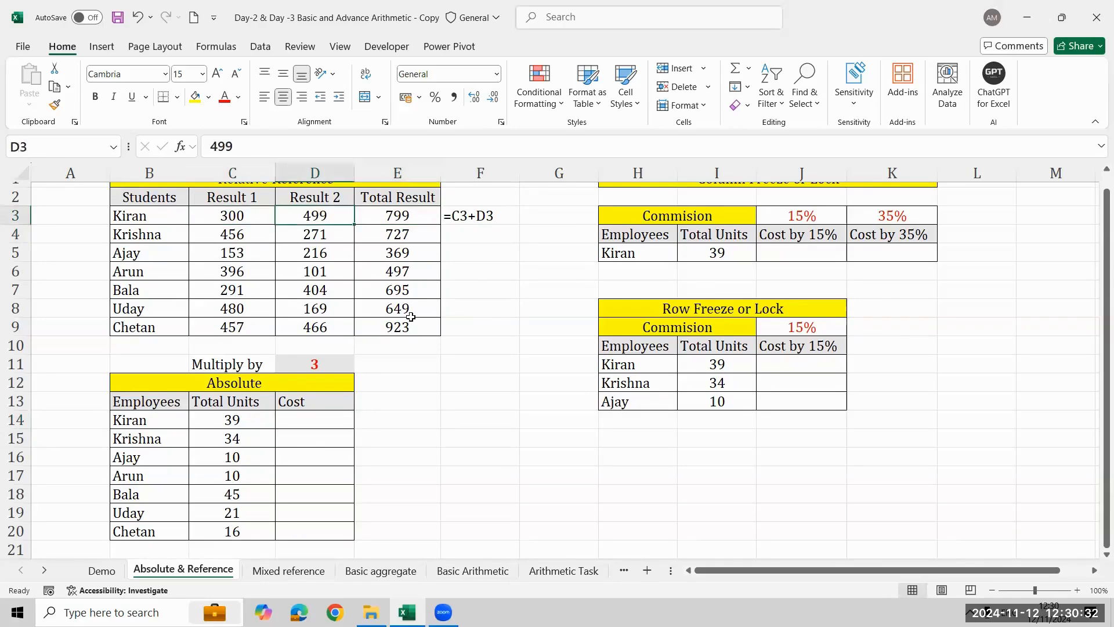
{"action": "left_click", "coordinate": [208, 235]}
{"action": "left_click", "coordinate": [345, 235]}
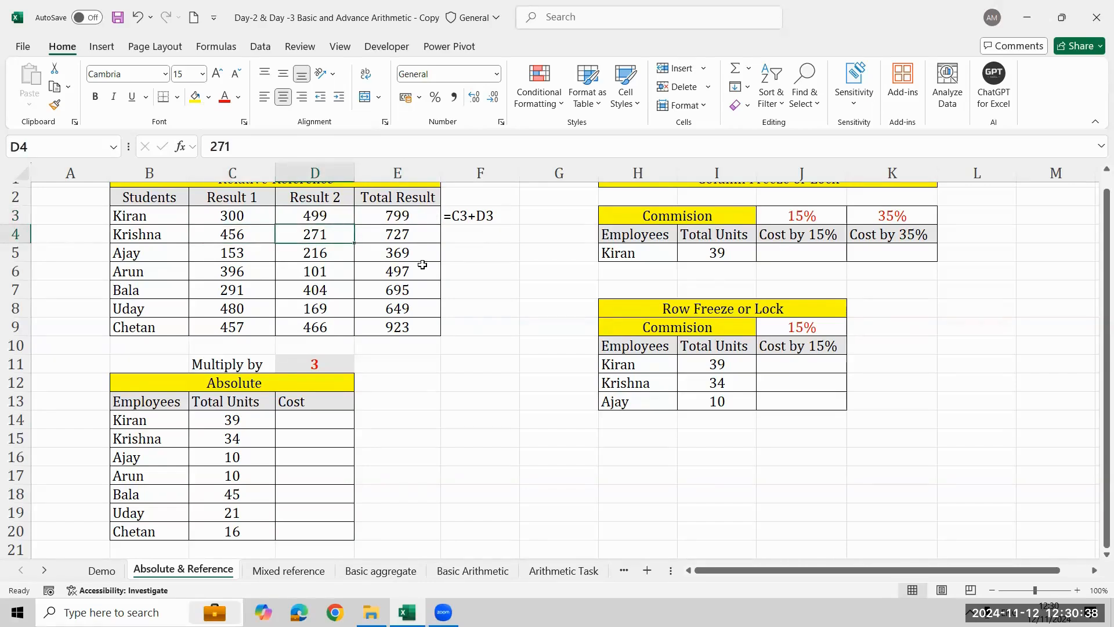
{"action": "left_click", "coordinate": [424, 217]}
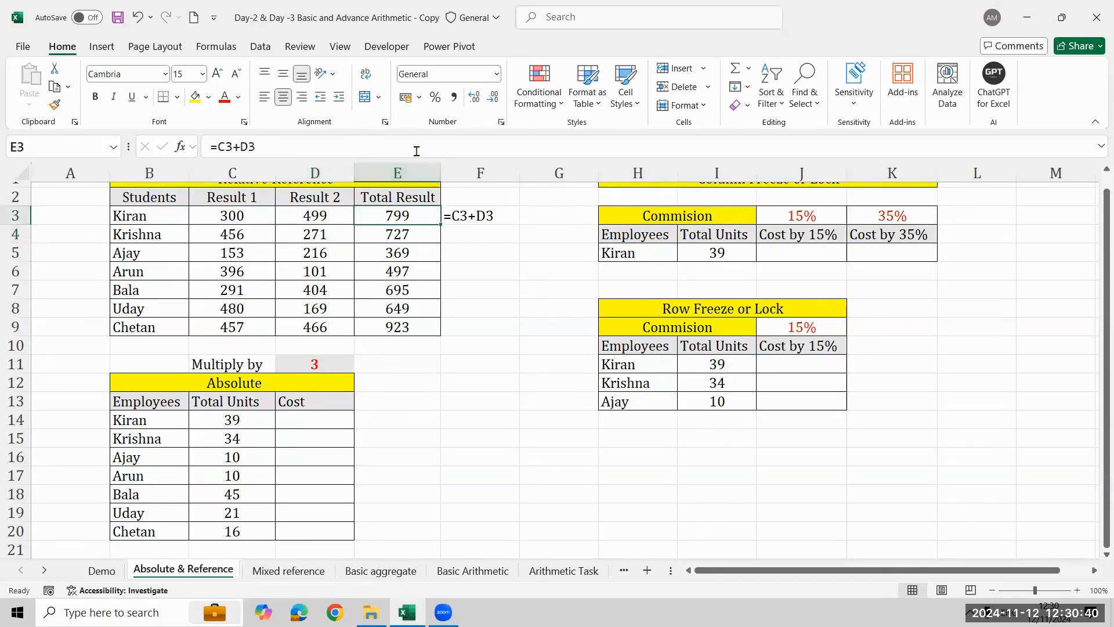
{"action": "key", "text": "F2"}
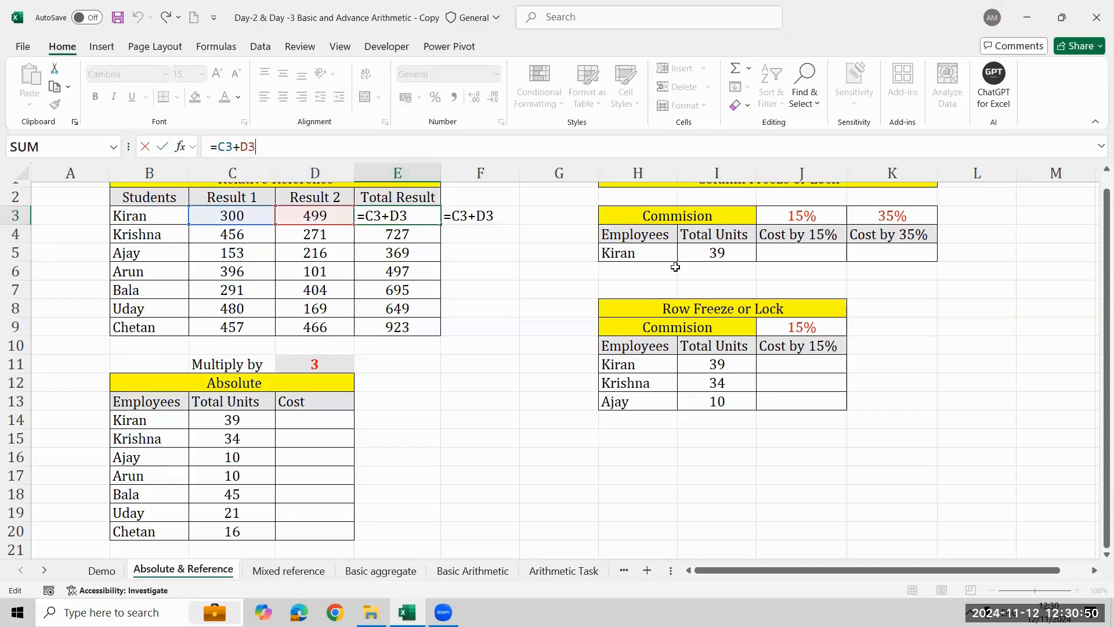
{"action": "left_click", "coordinate": [453, 419]}
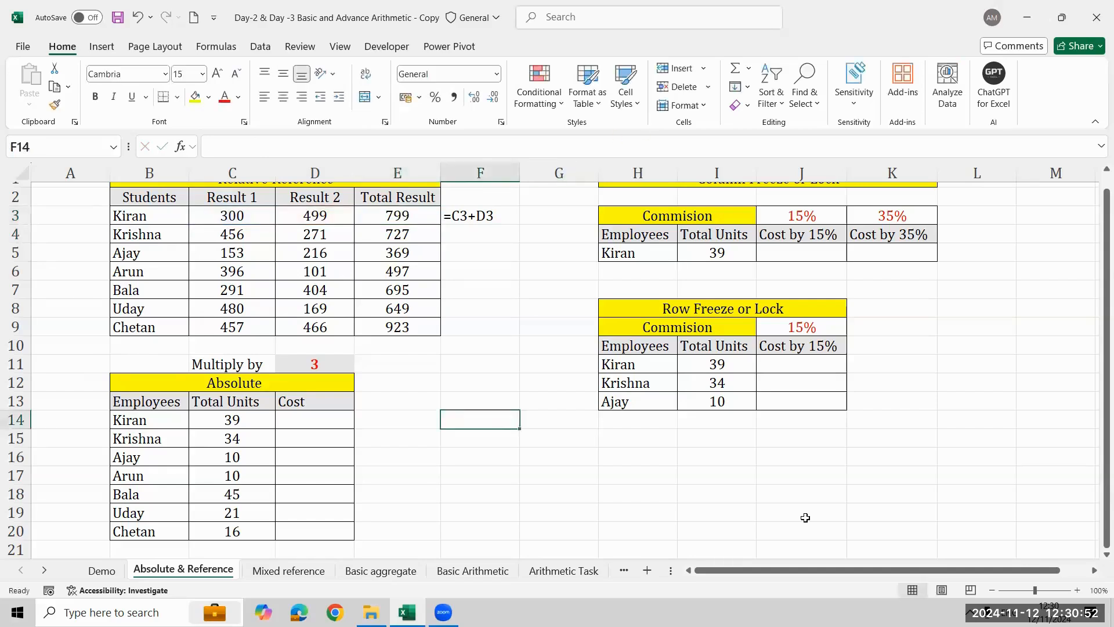
- Draw red annotation arrows from the Total Units values in C14:C18 to the multiplier in D11
{"action": "left_click", "coordinate": [2, 113]}
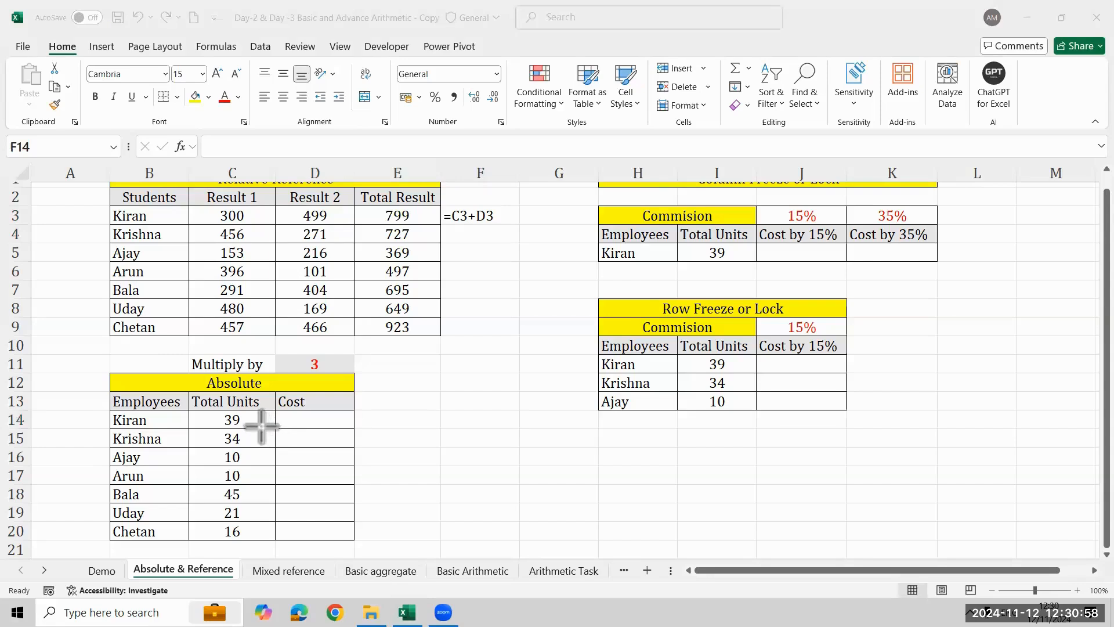
{"action": "left_click_drag", "start_coordinate": [257, 424], "coordinate": [283, 378]}
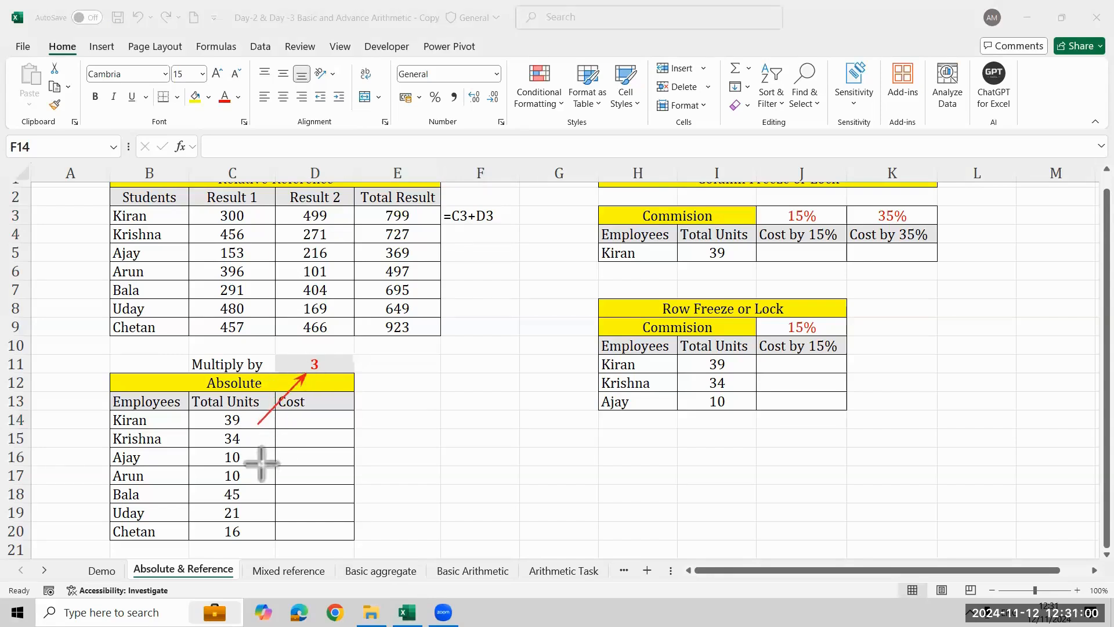
{"action": "mouse_move", "coordinate": [260, 443]}
{"action": "left_mouse_down"}
{"action": "mouse_move", "coordinate": [302, 366]}
{"action": "mouse_move", "coordinate": [317, 361]}
{"action": "left_mouse_up"}
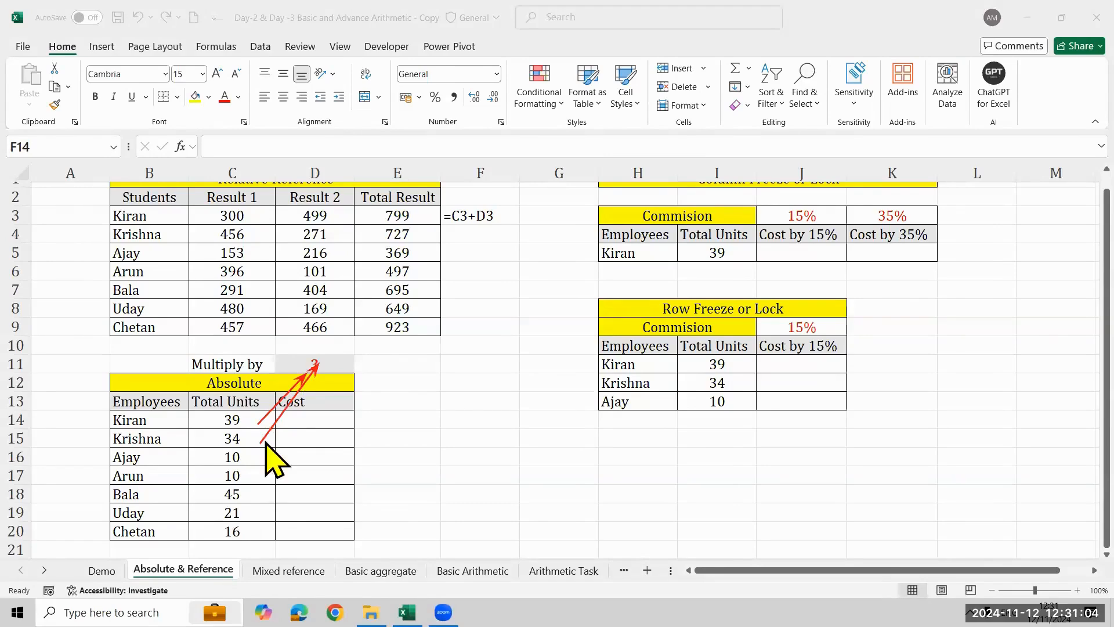
{"action": "left_click_drag", "start_coordinate": [264, 439], "coordinate": [299, 386]}
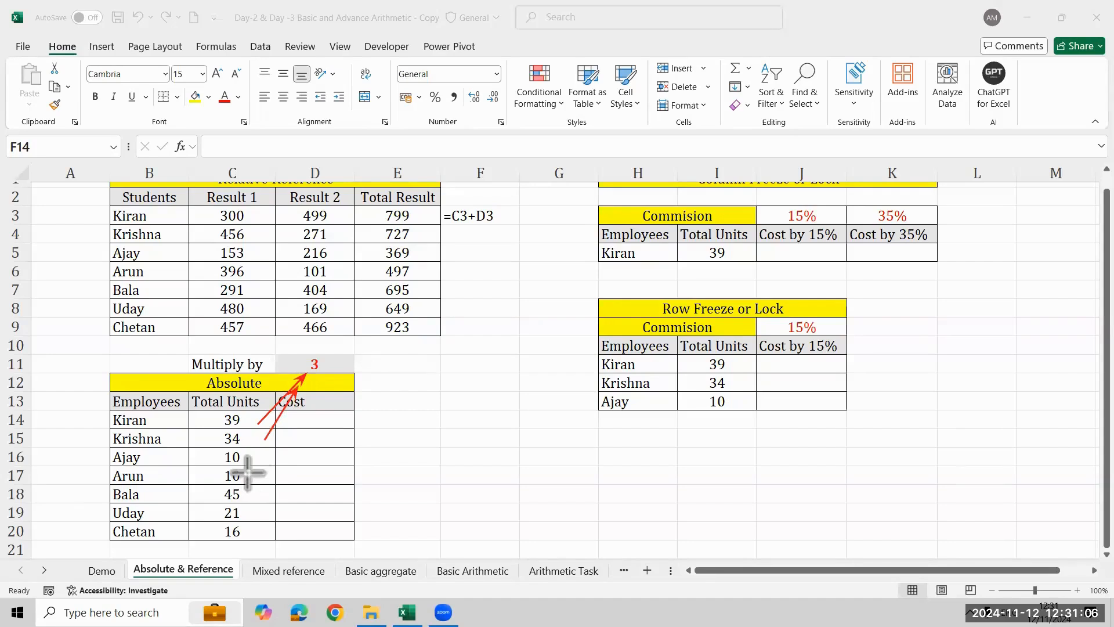
{"action": "left_click_drag", "start_coordinate": [257, 456], "coordinate": [313, 374]}
{"action": "left_click_drag", "start_coordinate": [245, 483], "coordinate": [314, 374]}
{"action": "left_click_drag", "start_coordinate": [244, 497], "coordinate": [312, 374]}
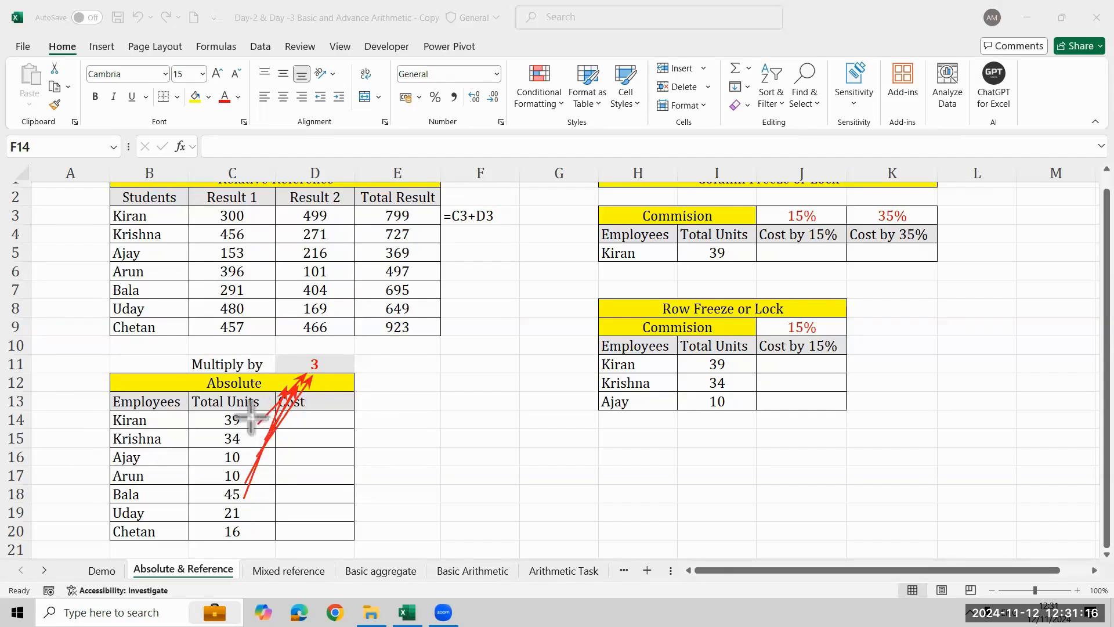
- Mark the Total Units column, the multiplier cell and the Result 1 to Result 2 pairs with arrows, and clear all annotations
{"action": "mouse_move", "coordinate": [202, 417]}
{"action": "left_mouse_down"}
{"action": "mouse_move", "coordinate": [198, 516]}
{"action": "mouse_move", "coordinate": [204, 539]}
{"action": "mouse_move", "coordinate": [209, 531]}
{"action": "left_mouse_up"}
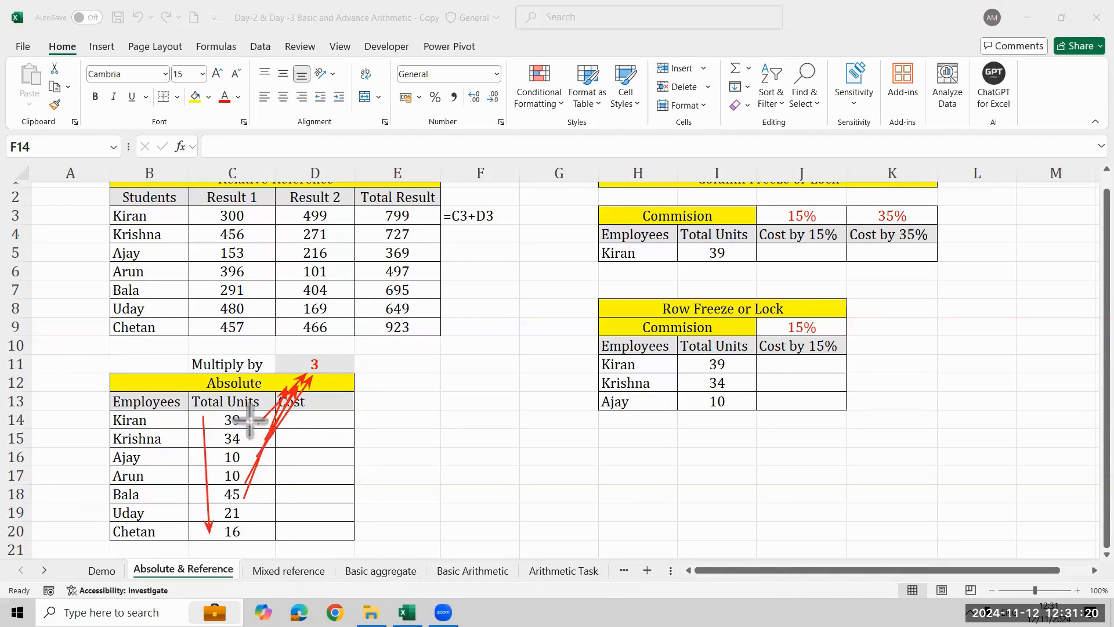
{"action": "left_click_drag", "start_coordinate": [381, 343], "coordinate": [338, 357]}
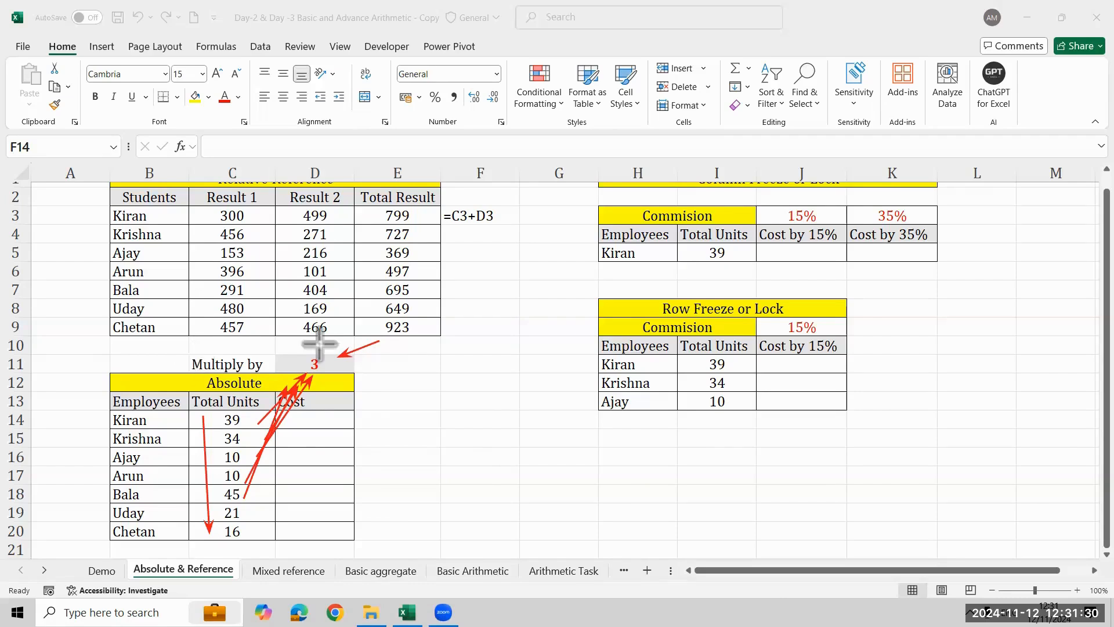
{"action": "mouse_move", "coordinate": [254, 216]}
{"action": "left_mouse_down"}
{"action": "mouse_move", "coordinate": [292, 214]}
{"action": "mouse_move", "coordinate": [290, 253]}
{"action": "left_mouse_up"}
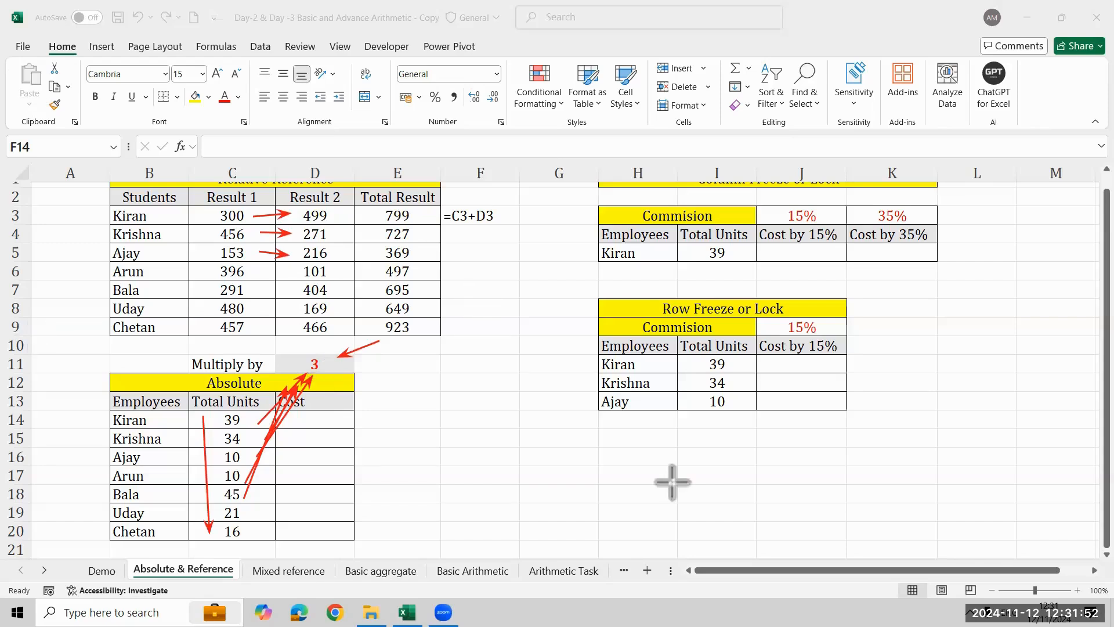
{"action": "left_click", "coordinate": [377, 419]}
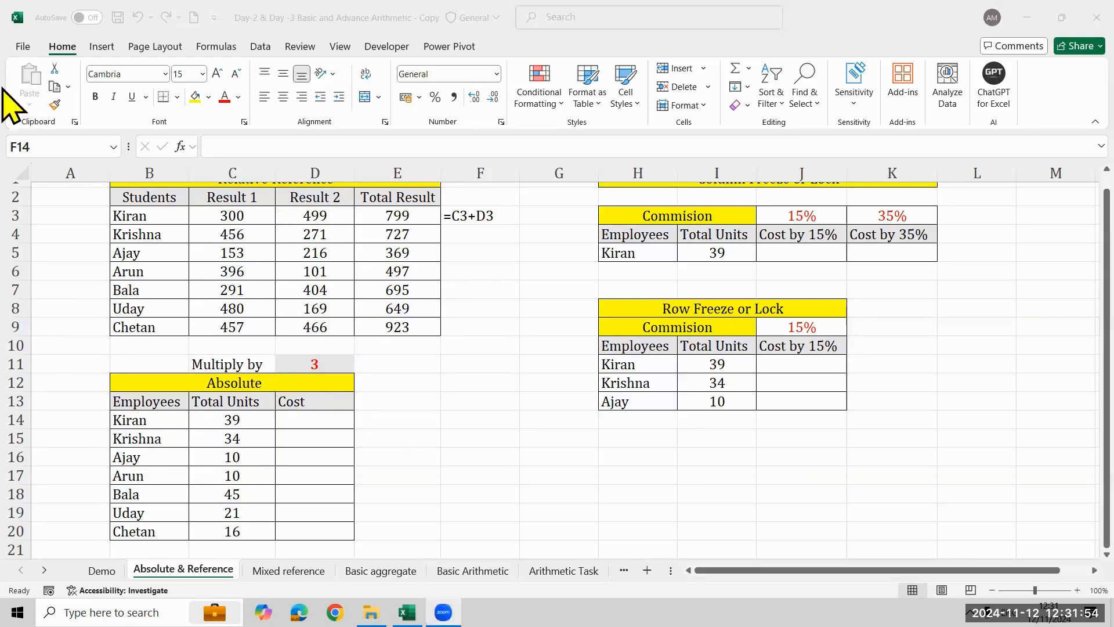
- Enter the unlocked formula =C14*D11 in the first Cost cell, D14
{"action": "left_click", "coordinate": [301, 421]}
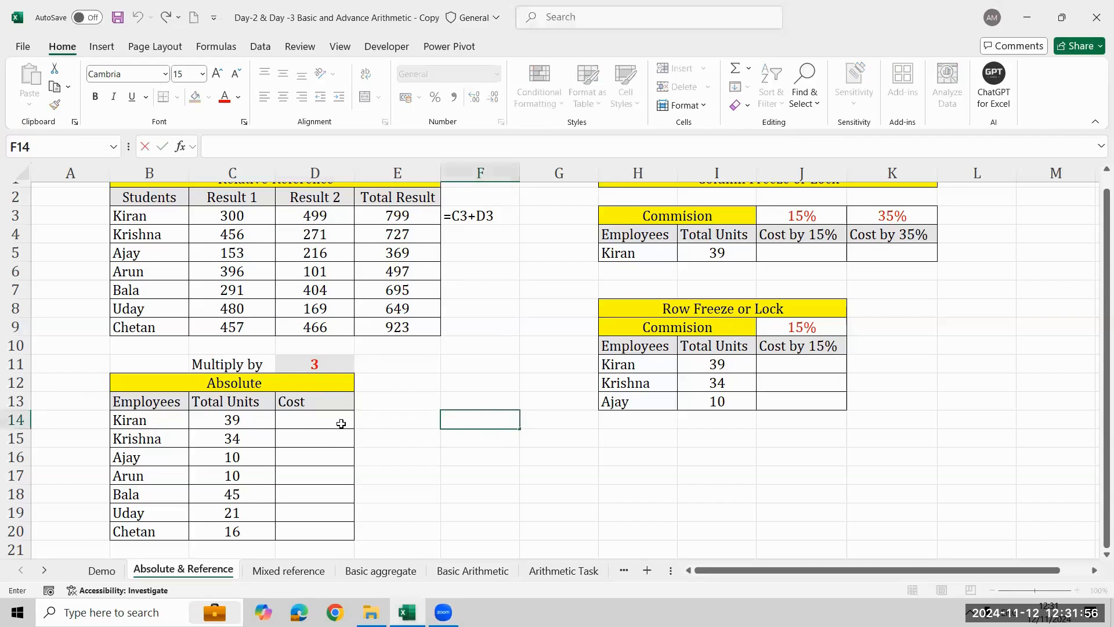
{"action": "left_click", "coordinate": [319, 419]}
{"action": "type", "text": "="}
{"action": "key", "text": "Left"}
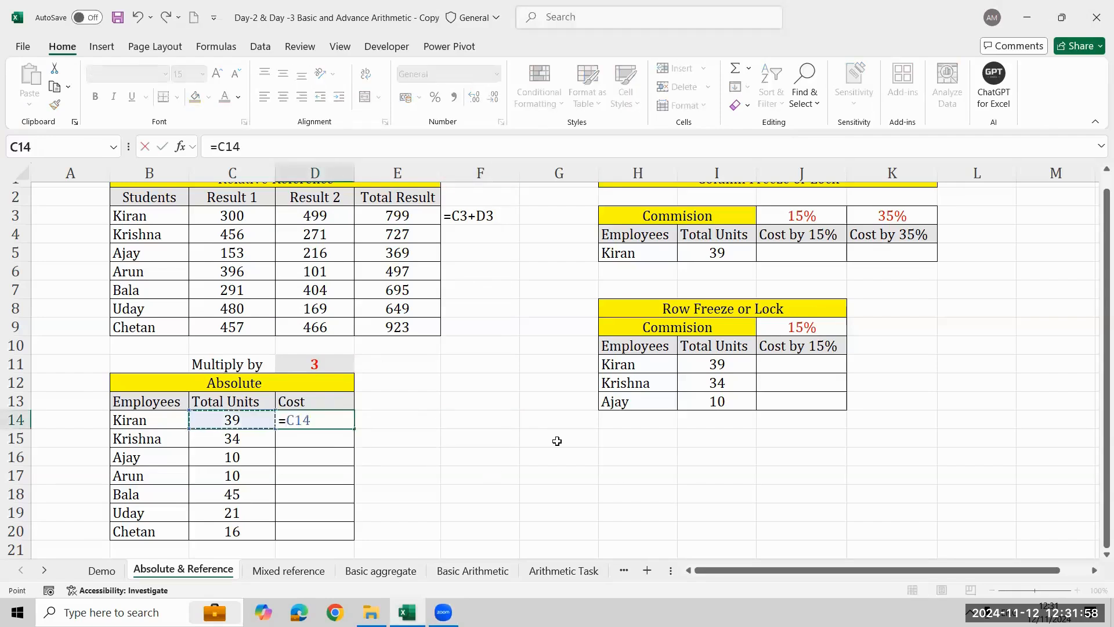
{"action": "type", "text": "*"}
{"action": "key", "text": "Up"}
{"action": "key", "text": "Up"}
{"action": "key", "text": "Up"}
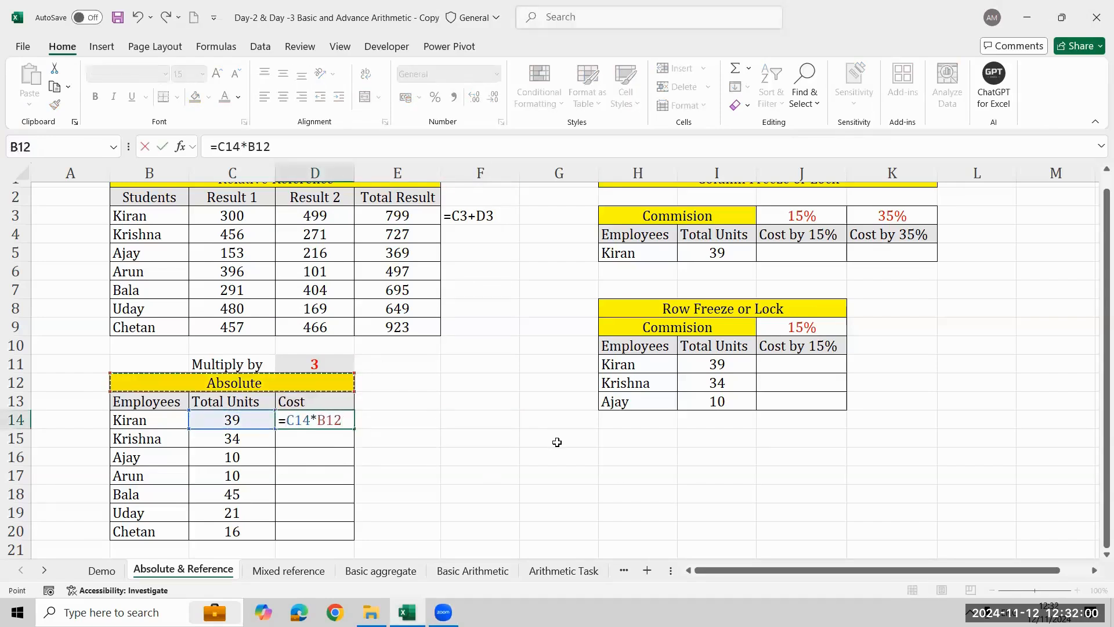
{"action": "key", "text": "Return"}
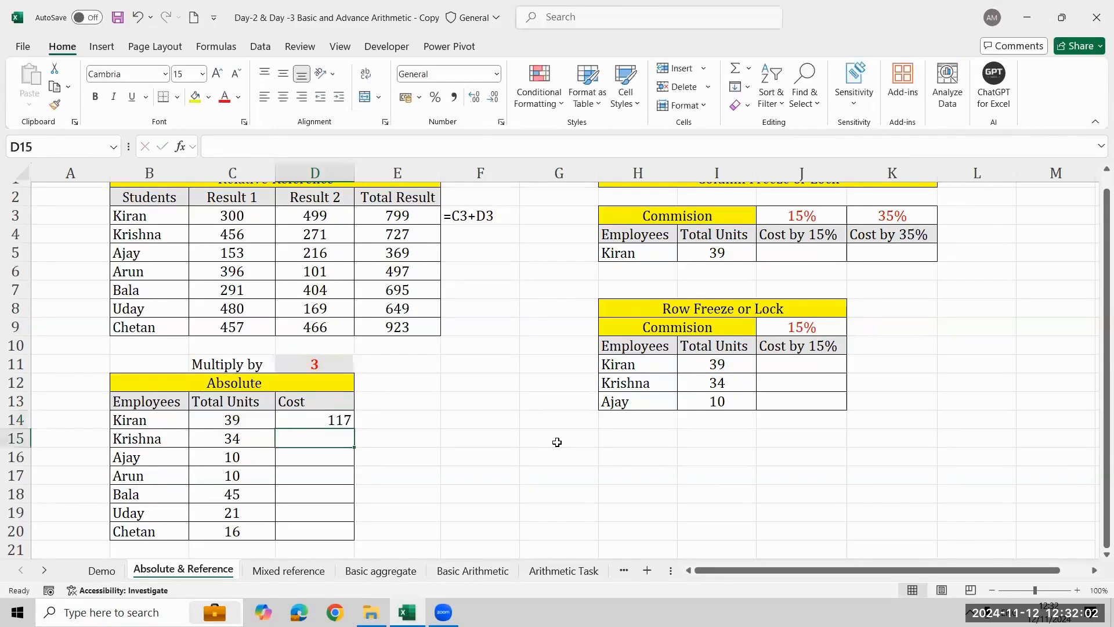
- Fill the D14 formula down the Cost column to D20
{"action": "key", "text": "Up"}
{"action": "key", "text": "shift+Down"}
{"action": "key", "text": "shift+Down"}
{"action": "key", "text": "shift+Down"}
{"action": "key", "text": "shift+Down"}
{"action": "key", "text": "shift+Down"}
{"action": "key", "text": "shift+Down"}
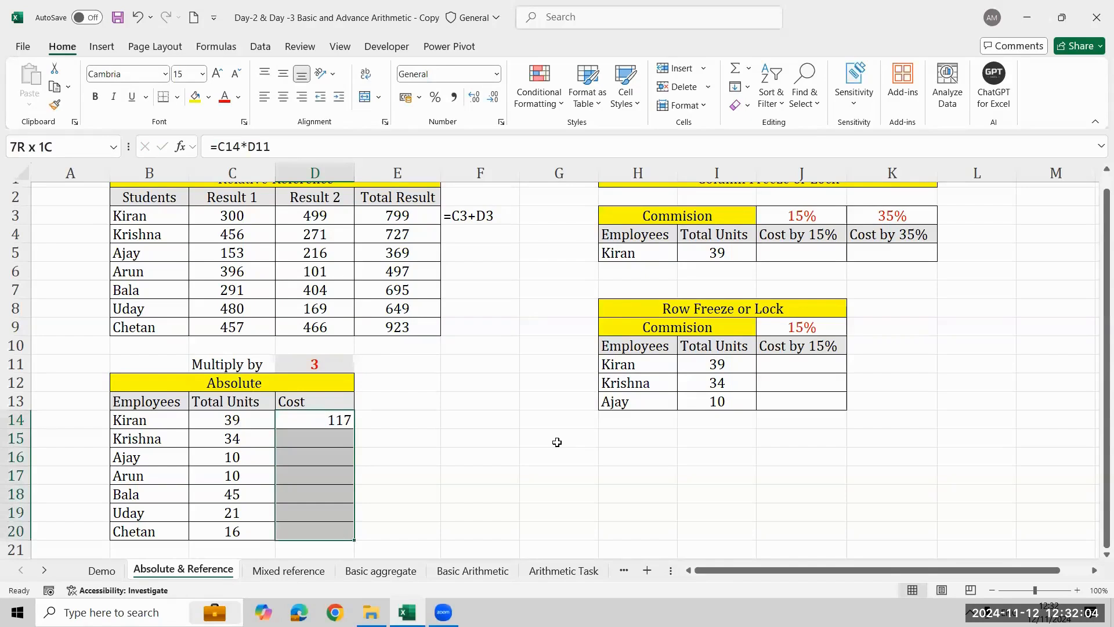
{"action": "key", "text": "ctrl+d"}
- Inspect the filled Cost formulas in D16 and D15 to see which cells they reference
{"action": "key", "text": "Down"}
{"action": "key", "text": "Down"}
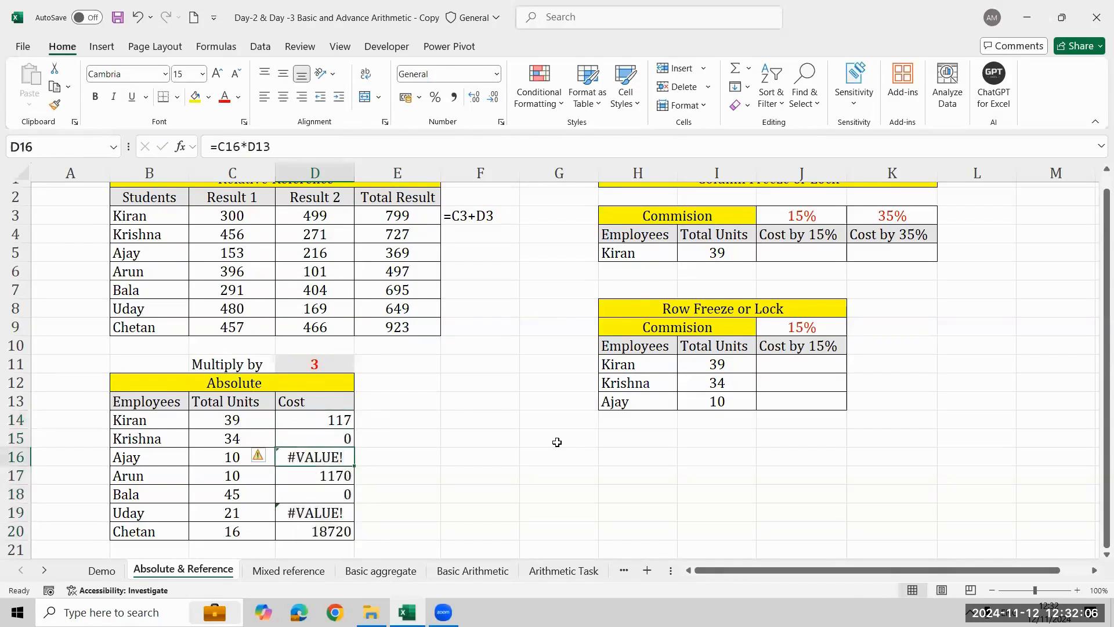
{"action": "key", "text": "F2"}
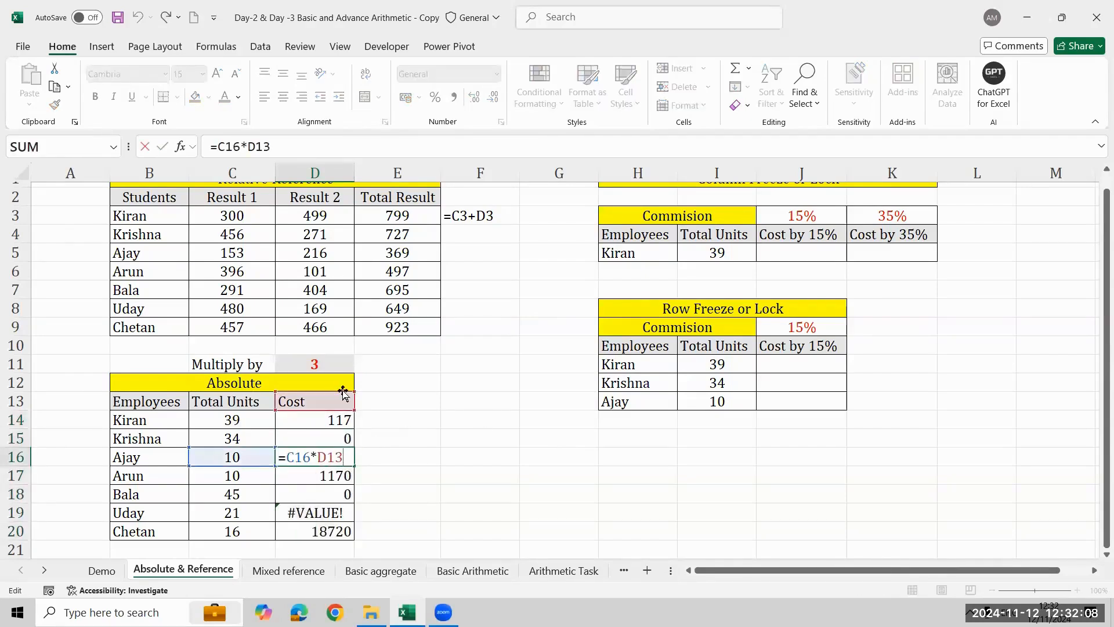
{"action": "key", "text": "Escape"}
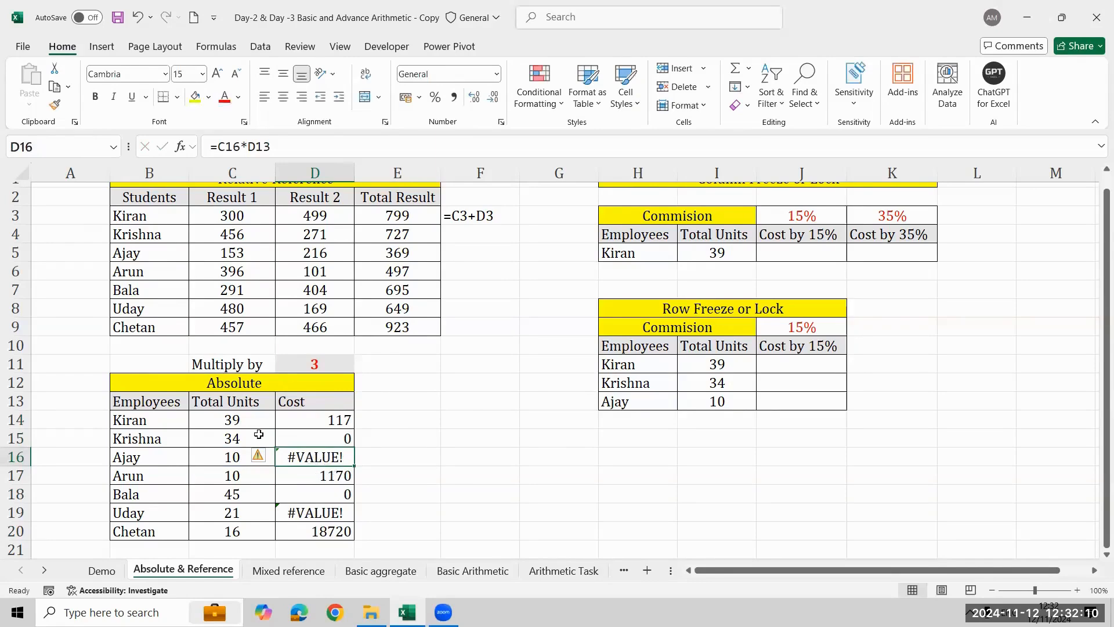
{"action": "left_click", "coordinate": [259, 434]}
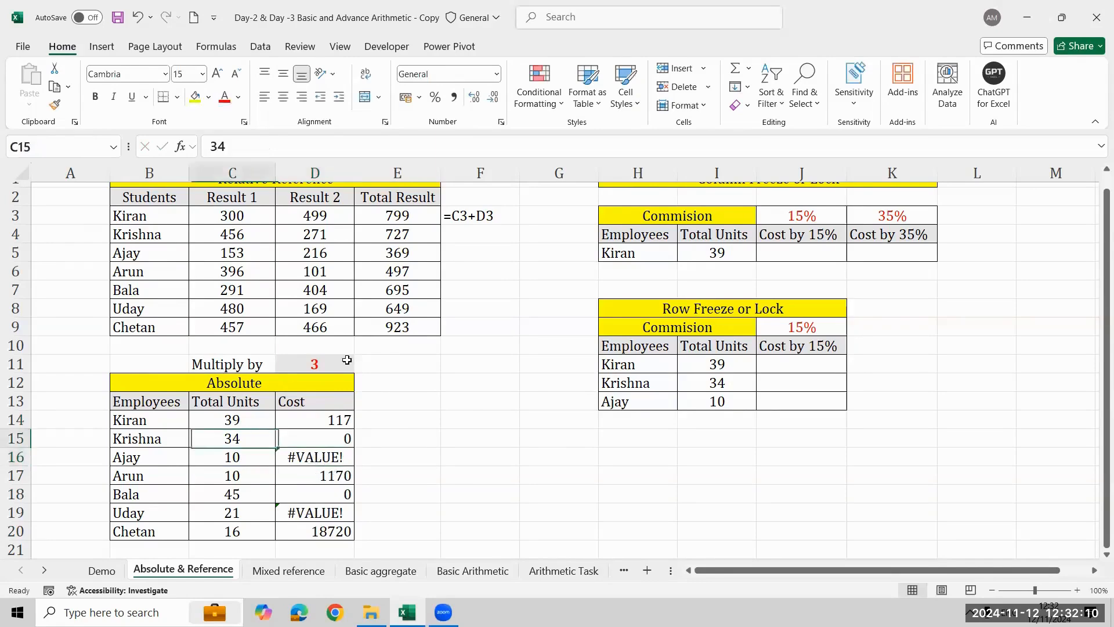
{"action": "left_click", "coordinate": [336, 441]}
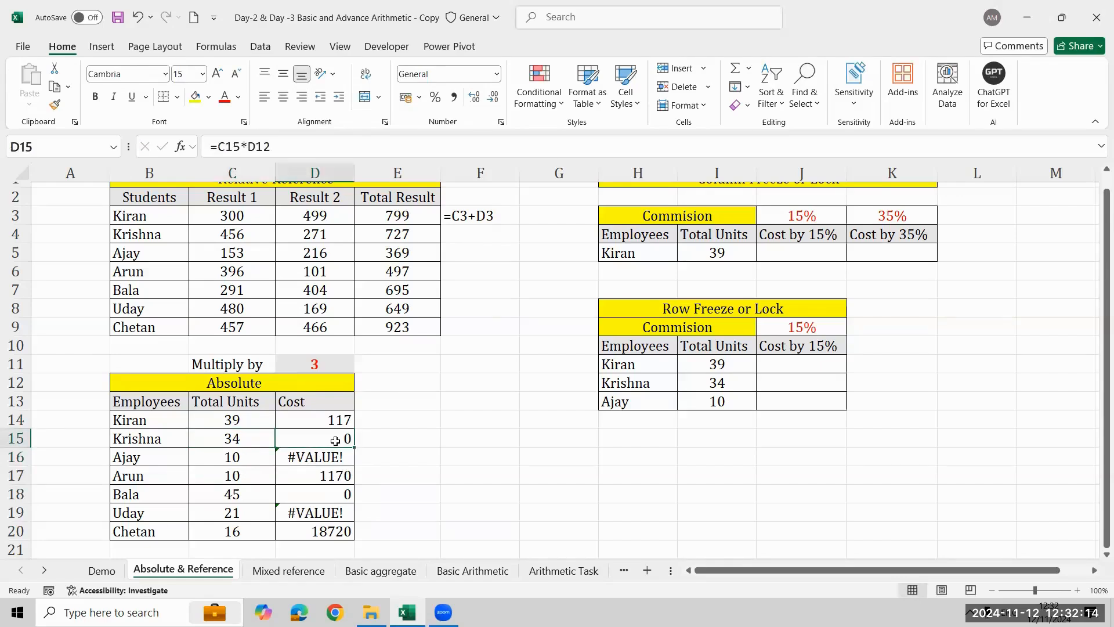
- Trace the cell references of the Cost formulas one by one from D14 to D17
{"action": "key", "text": "Up"}
{"action": "key", "text": "ctrl+shift+Down"}
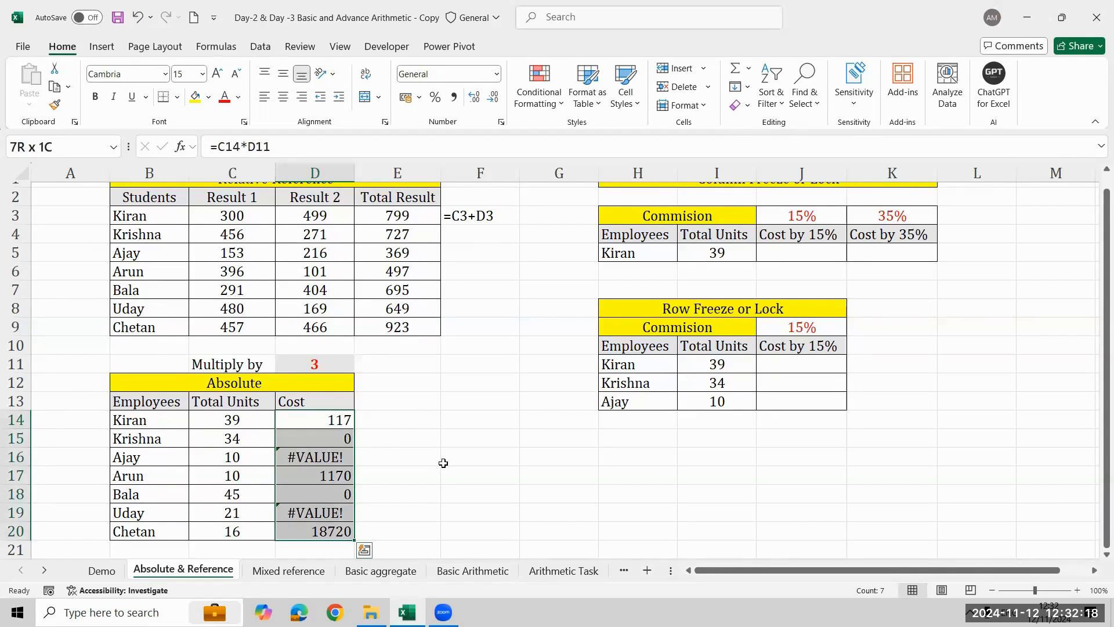
{"action": "key", "text": "Down"}
{"action": "key", "text": "Up"}
{"action": "key", "text": "Right"}
{"action": "key", "text": "Left"}
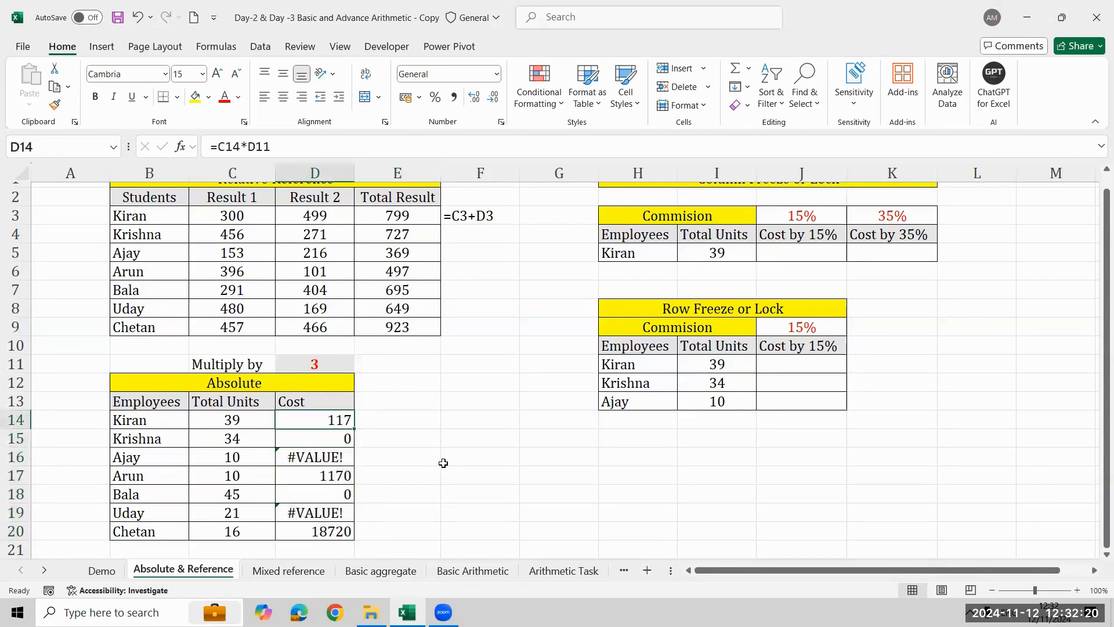
{"action": "key", "text": "F2"}
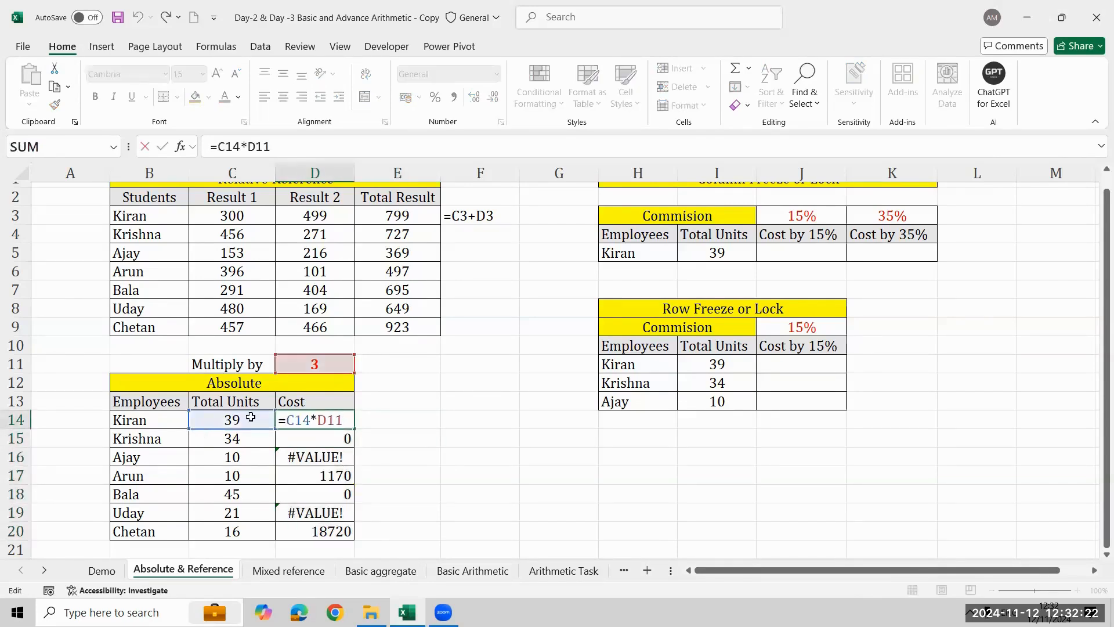
{"action": "key", "text": "Return"}
{"action": "double_click", "coordinate": [329, 441]}
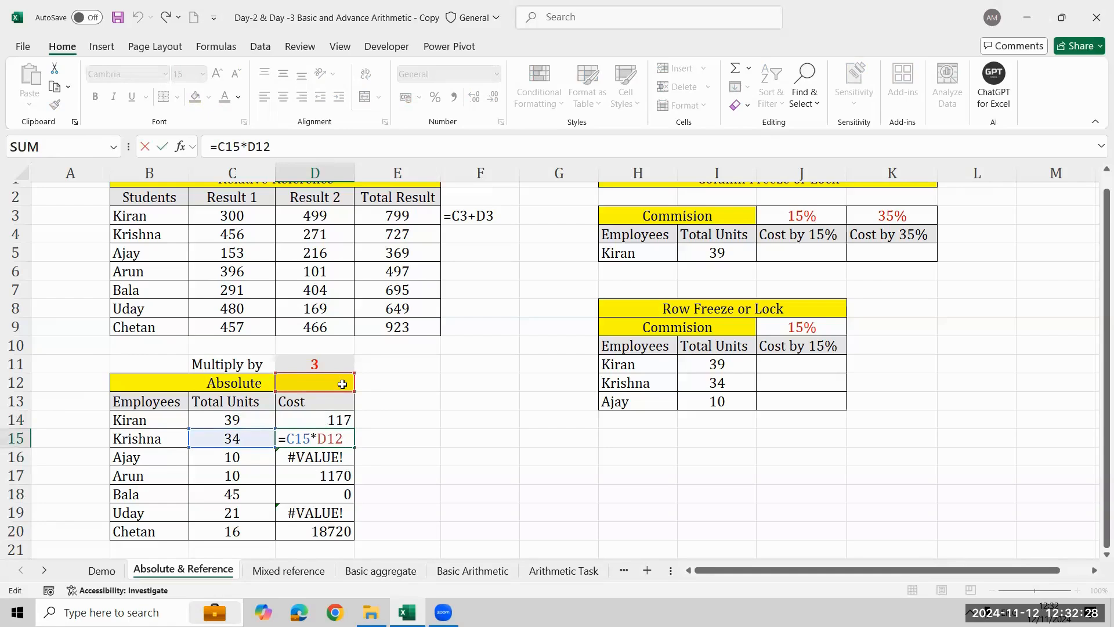
{"action": "key", "text": "Return"}
{"action": "double_click", "coordinate": [278, 457]}
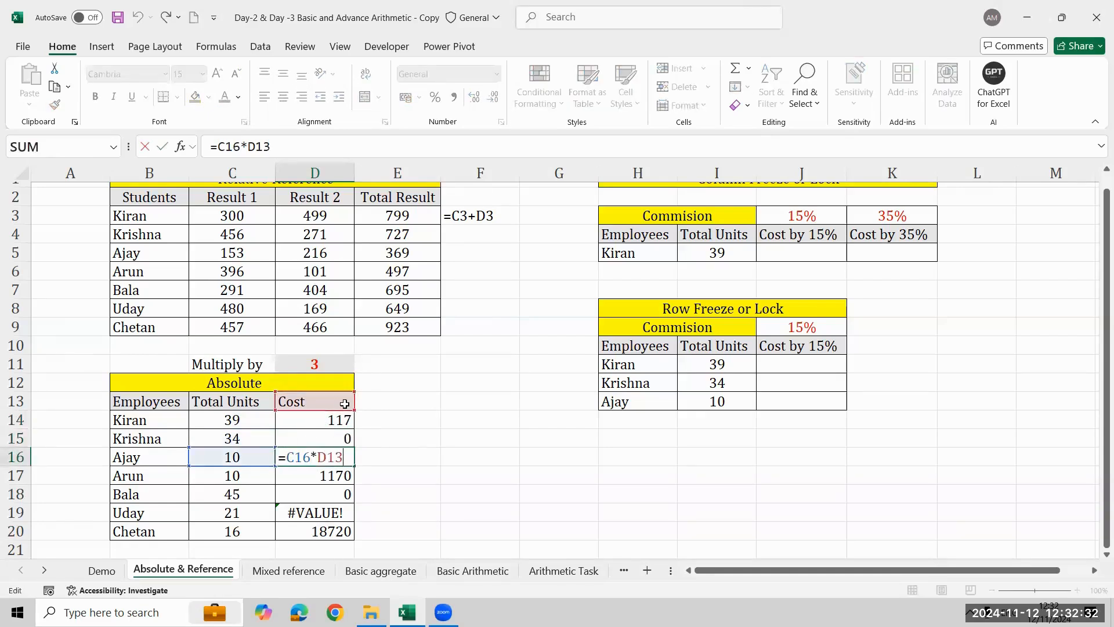
{"action": "key", "text": "Return"}
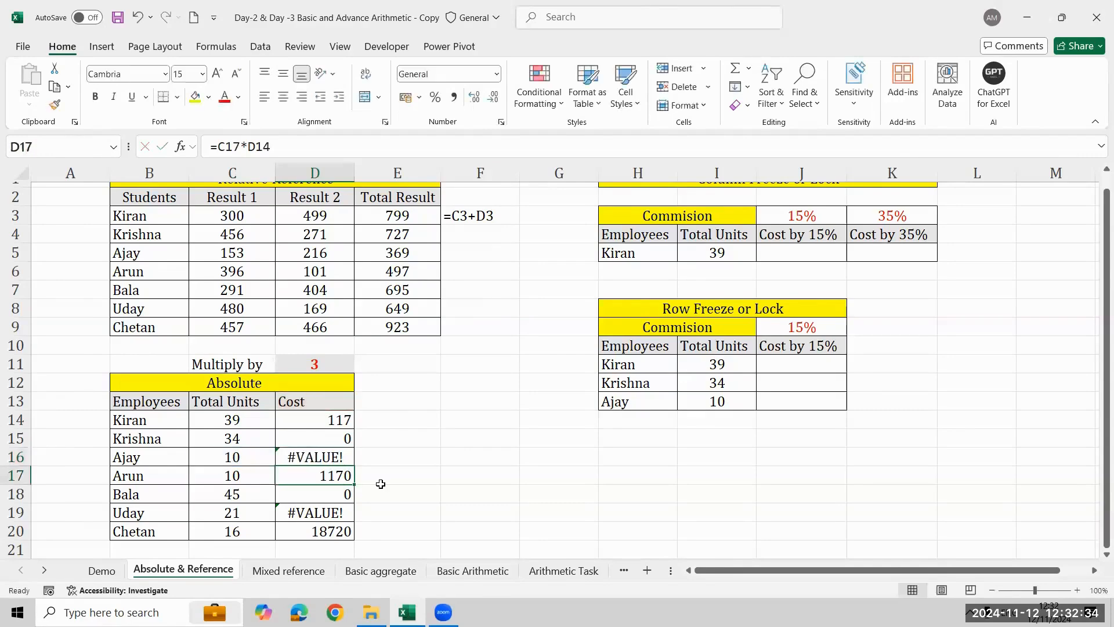
{"action": "key", "text": "F2"}
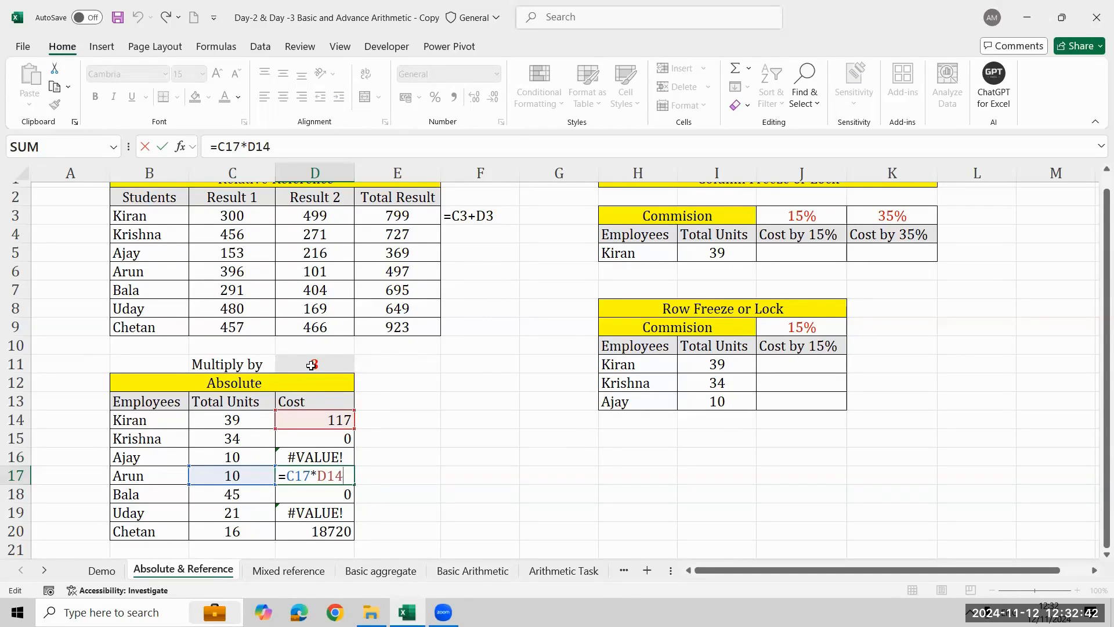
{"action": "key", "text": "ctrl+Return"}
- Clear the Cost formulas in D14 to D20 of the Absolute table
{"action": "key", "text": "ctrl+Up"}
{"action": "key", "text": "Down"}
{"action": "key", "text": "ctrl+shift+Down"}
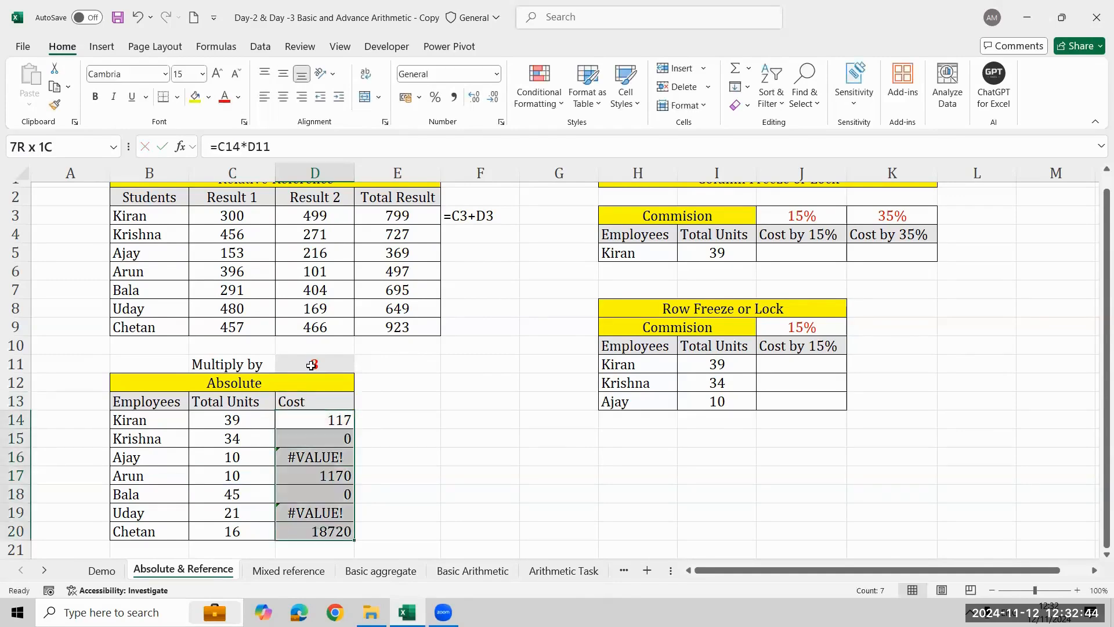
{"action": "key", "text": "Delete"}
- Enter =C14*$D$11 in the first Cost cell, D14, with the multiplier cell locked as an absolute reference
{"action": "type", "text": "="}
{"action": "key", "text": "Left"}
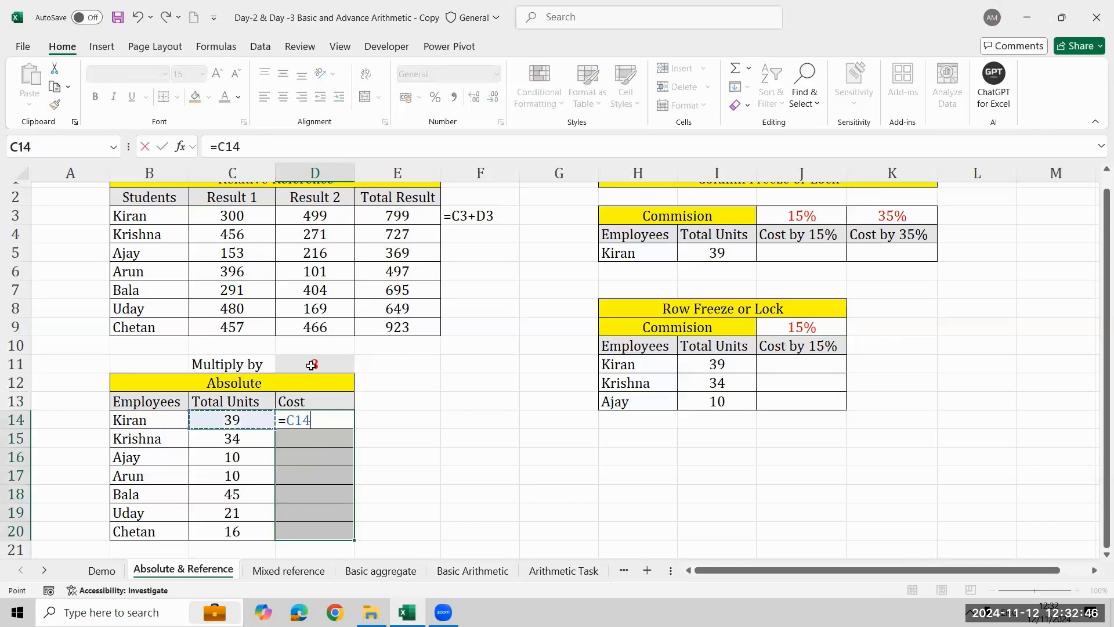
{"action": "type", "text": "*"}
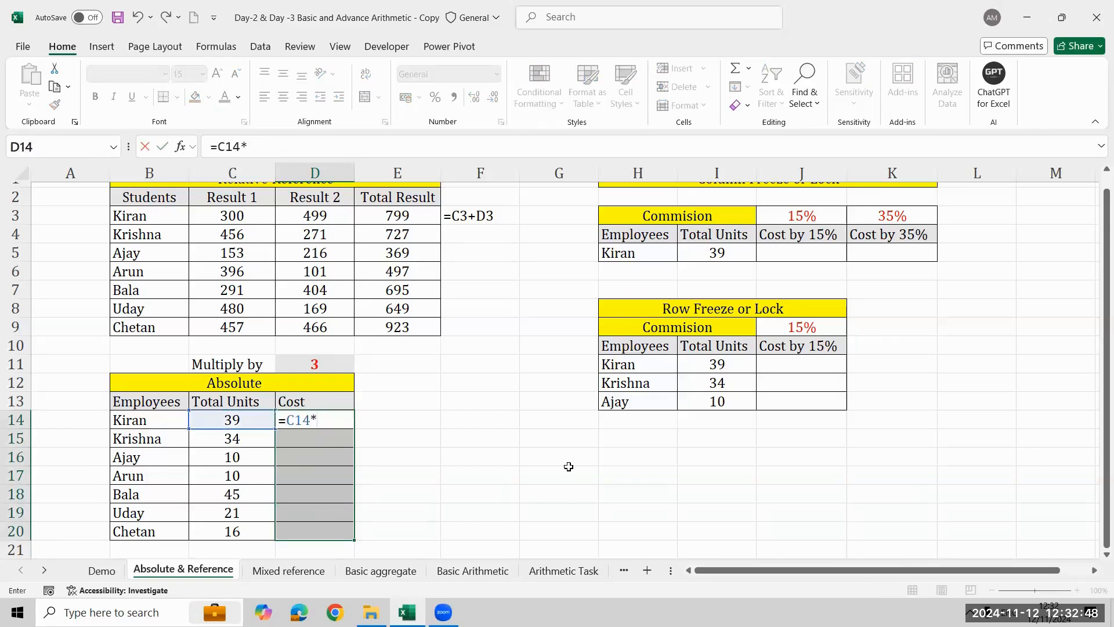
{"action": "key", "text": "Up"}
{"action": "key", "text": "Up"}
{"action": "key", "text": "Up"}
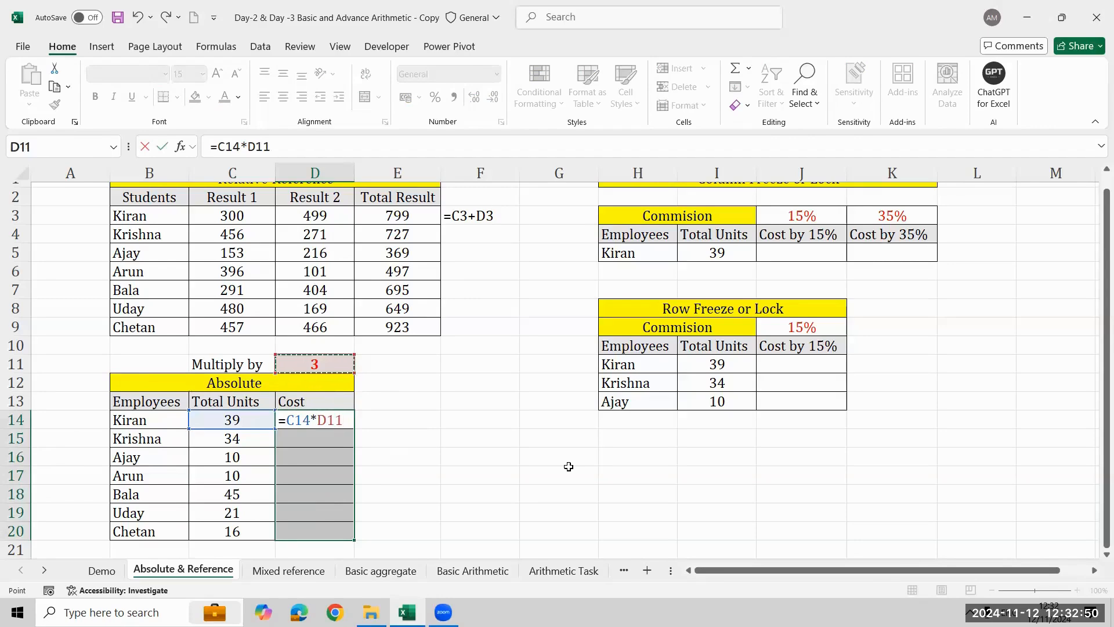
{"action": "key", "text": "F4"}
{"action": "key", "text": "Return"}
- Fill the absolute-reference formula from D14 down the Cost column to D20
{"action": "key", "text": "shift+Down"}
{"action": "key", "text": "shift+Down"}
{"action": "key", "text": "shift+Down"}
{"action": "key", "text": "shift+Down"}
{"action": "key", "text": "shift+Down"}
{"action": "key", "text": "shift+Down"}
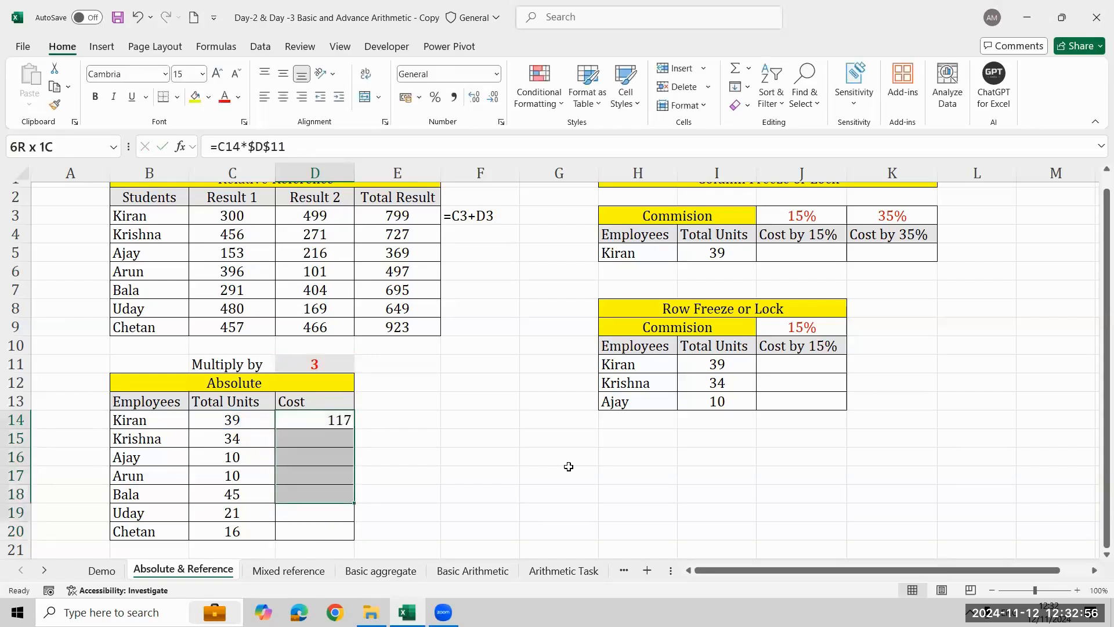
{"action": "key", "text": "ctrl+d"}
- Inspect the filled Cost formulas, including D19 and D20, to see which unit and multiplier cells they reference
{"action": "key", "text": "Down"}
{"action": "key", "text": "Down"}
{"action": "key", "text": "Down"}
{"action": "key", "text": "Down"}
{"action": "key", "text": "Down"}
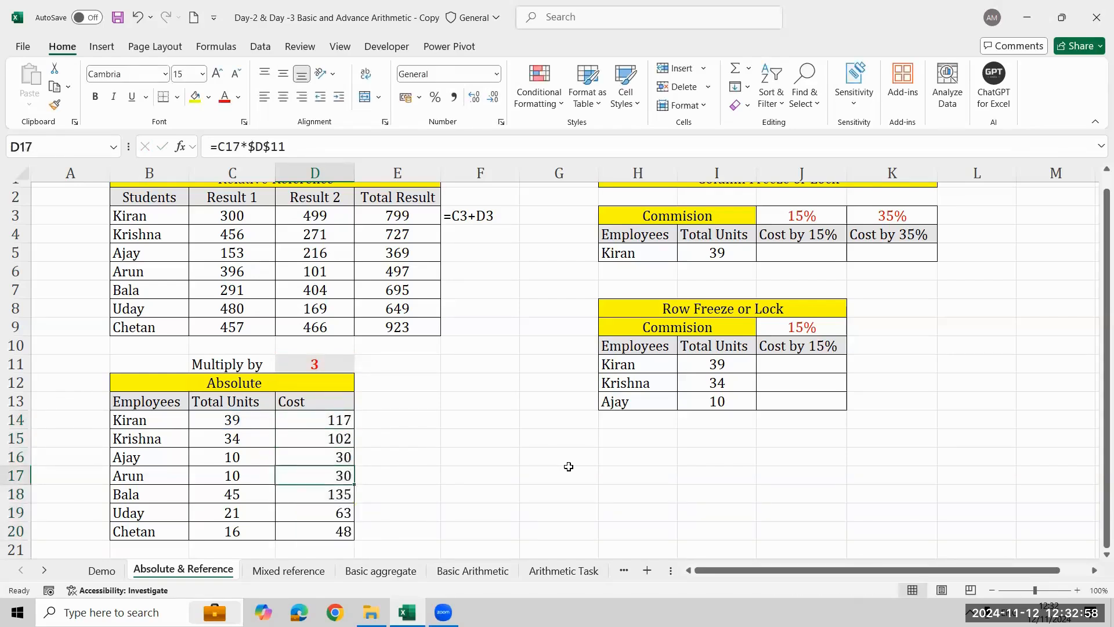
{"action": "key", "text": "F2"}
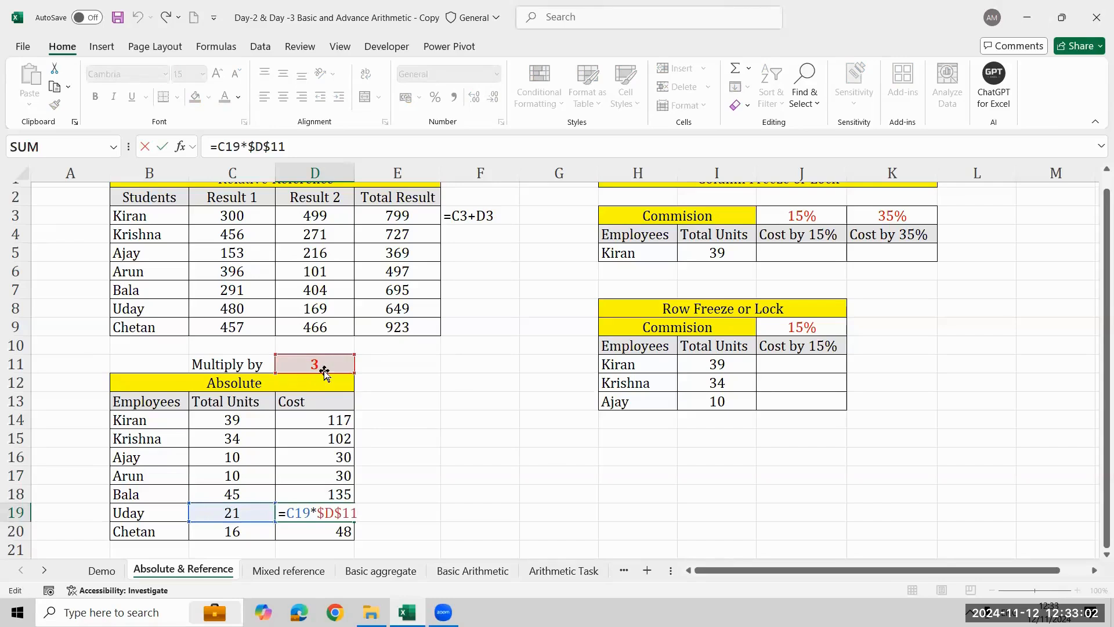
{"action": "key", "text": "Escape"}
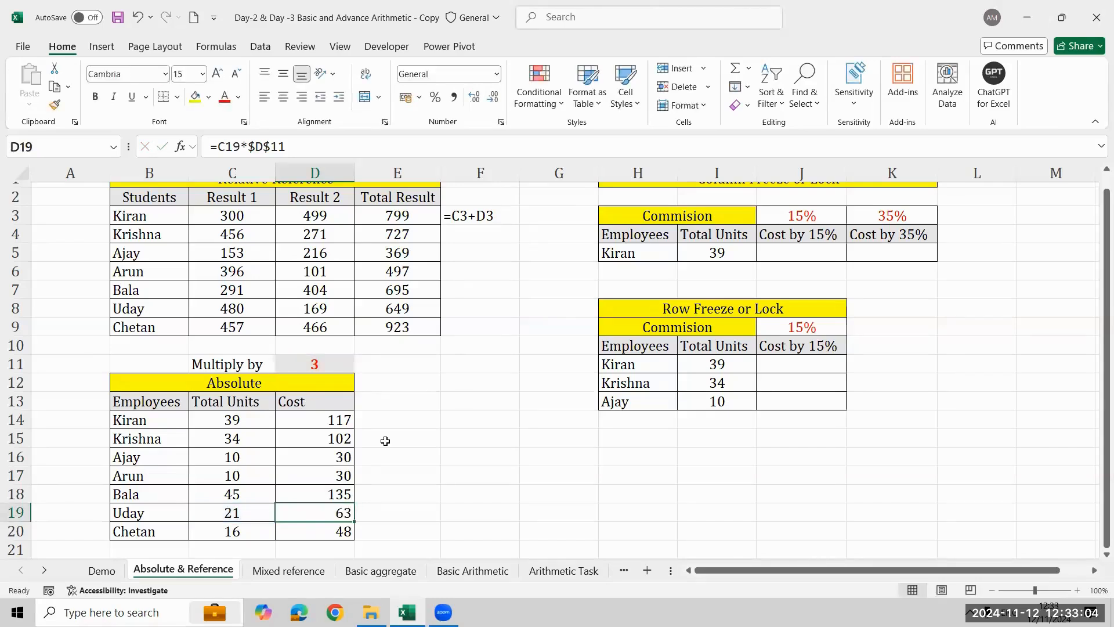
{"action": "key", "text": "Down"}
{"action": "key", "text": "F2"}
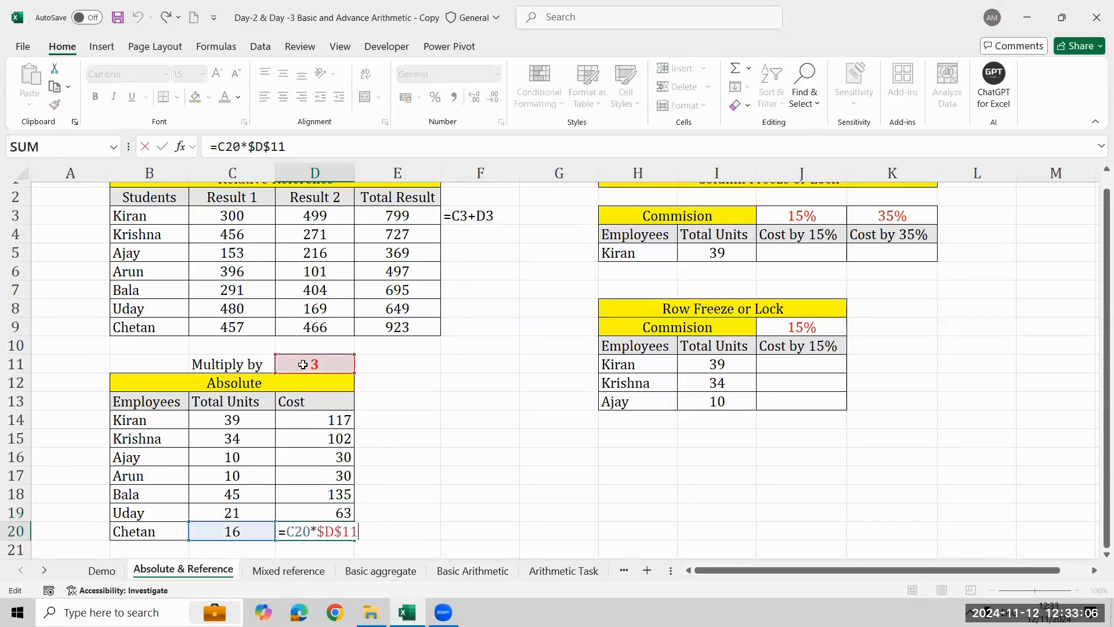
{"action": "key", "text": "Escape"}
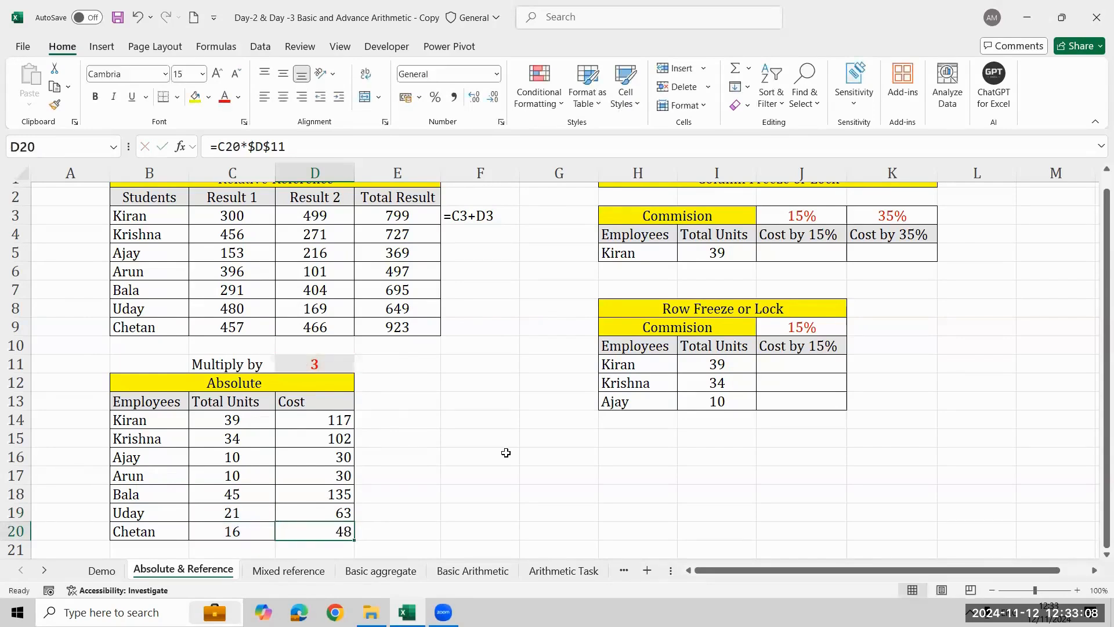
{"action": "key", "text": "Up"}
{"action": "key", "text": "Up"}
{"action": "key", "text": "Up"}
{"action": "key", "text": "Up"}
{"action": "key", "text": "Up"}
{"action": "key", "text": "Up"}
{"action": "key", "text": "Up"}
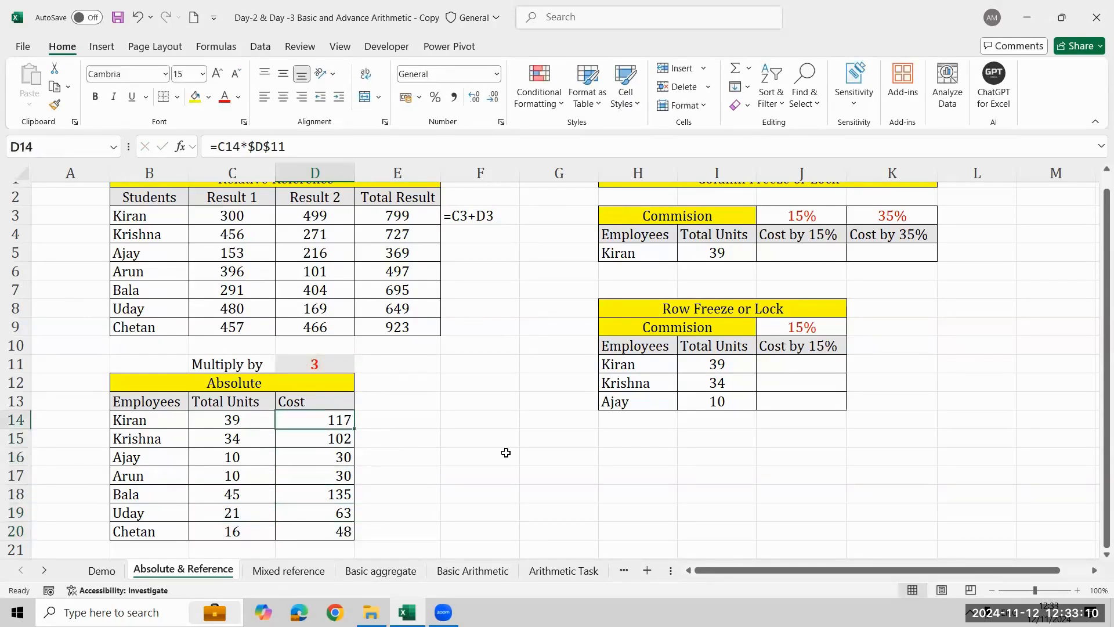
{"action": "key", "text": "Right"}
{"action": "key", "text": "Down"}
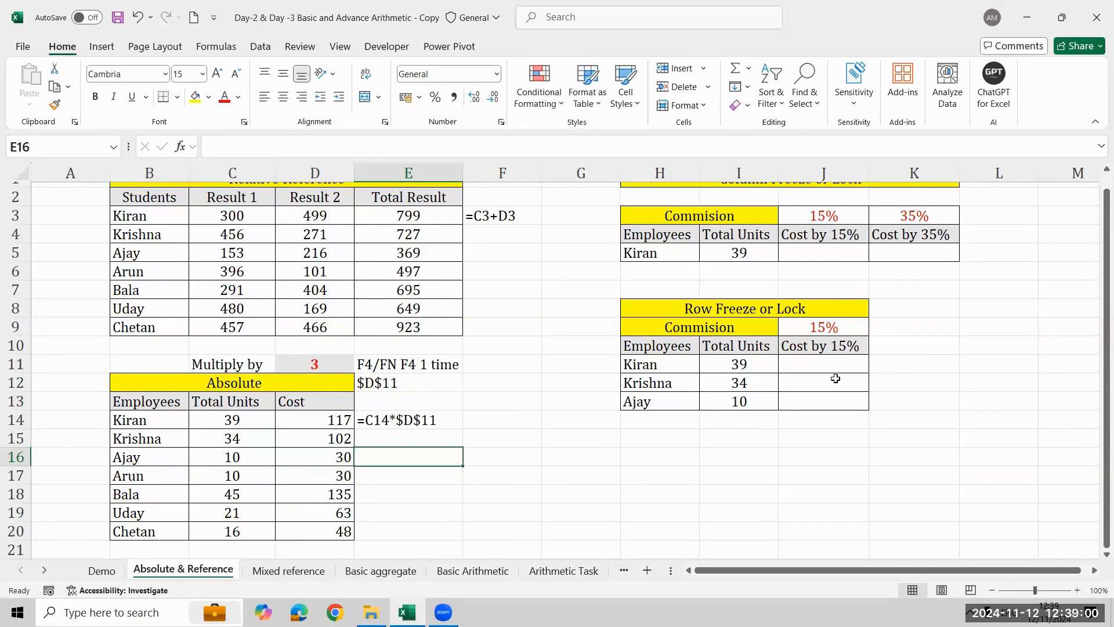
- Draw temporary arrows from the Row Freeze table's Total Units to its commission rate and at the $D$11 note, and clear them
{"action": "left_click", "coordinate": [836, 382]}
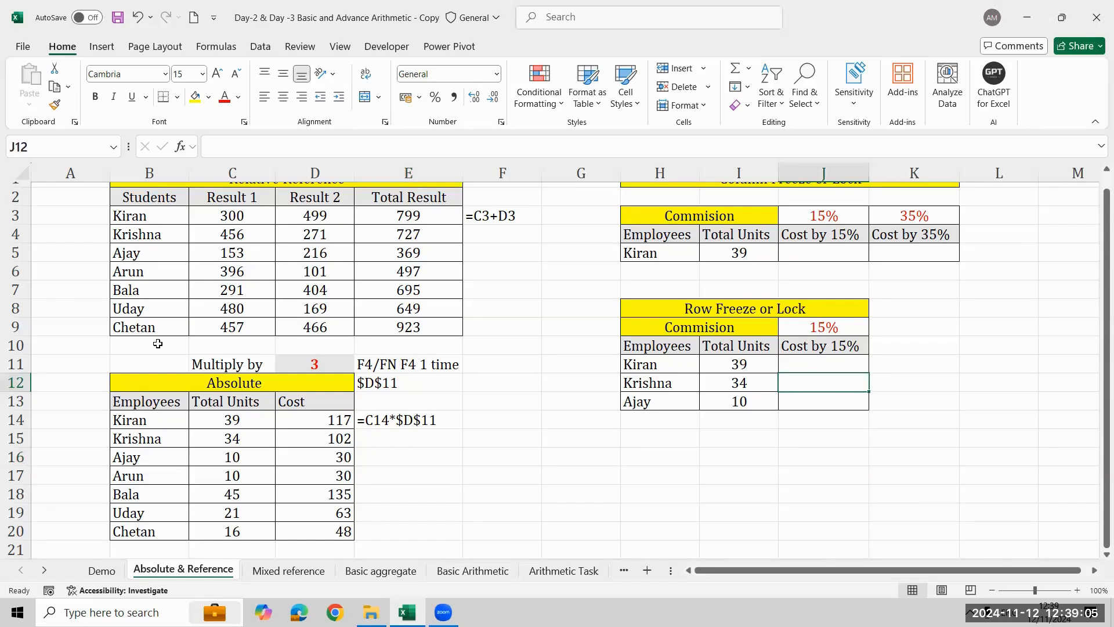
{"action": "mouse_move", "coordinate": [587, 278]}
{"action": "left_mouse_down"}
{"action": "mouse_move", "coordinate": [703, 398]}
{"action": "mouse_move", "coordinate": [928, 440]}
{"action": "left_mouse_up"}
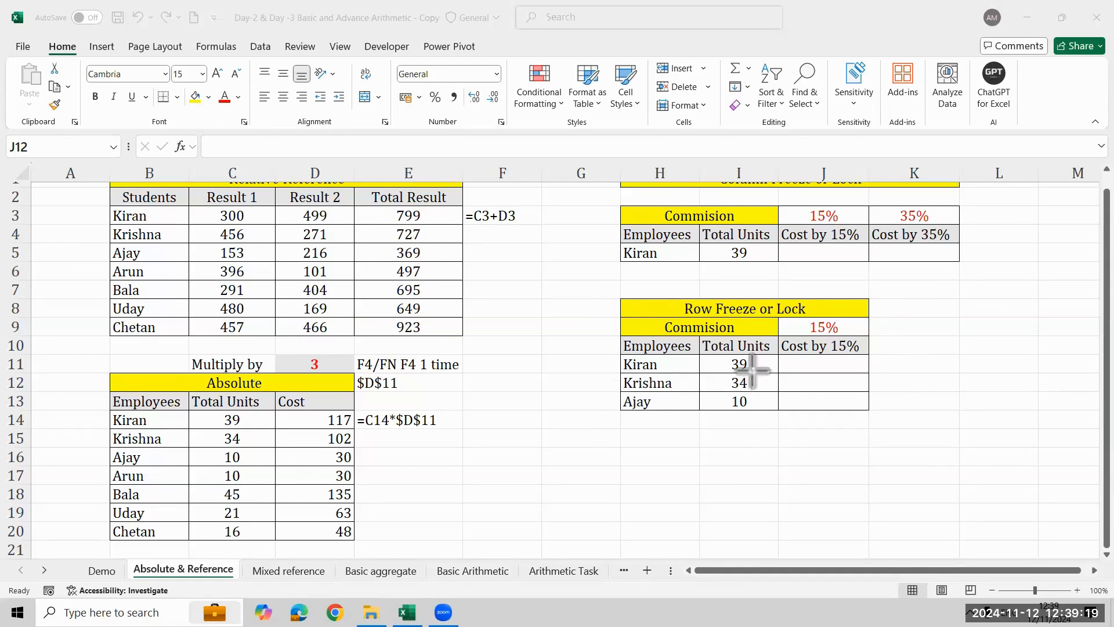
{"action": "left_click_drag", "start_coordinate": [751, 369], "coordinate": [806, 335]}
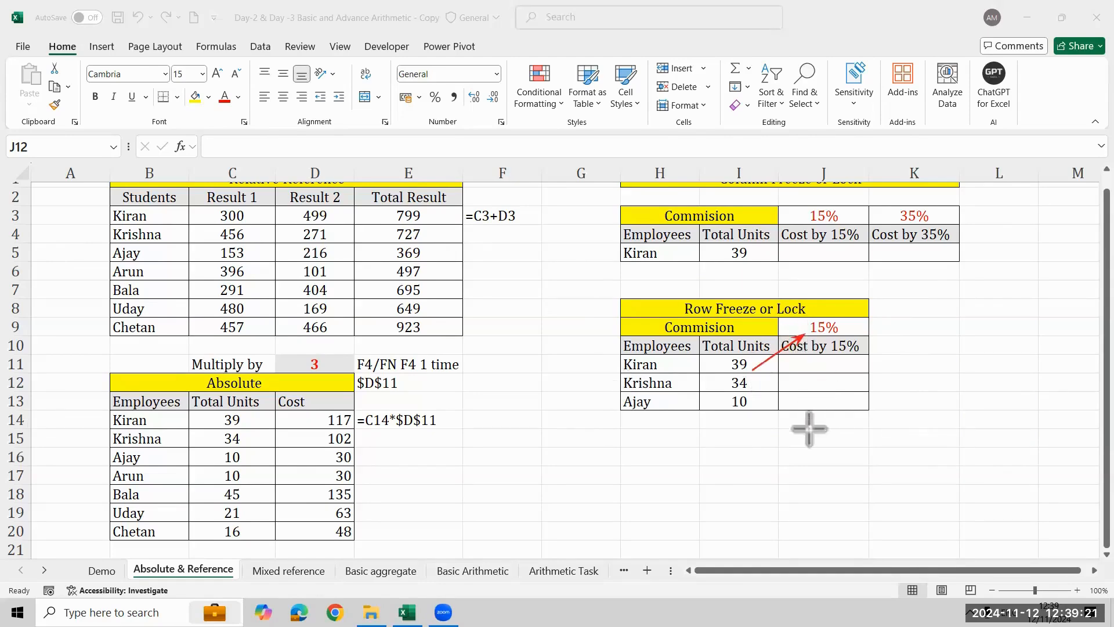
{"action": "left_click_drag", "start_coordinate": [756, 387], "coordinate": [812, 336]}
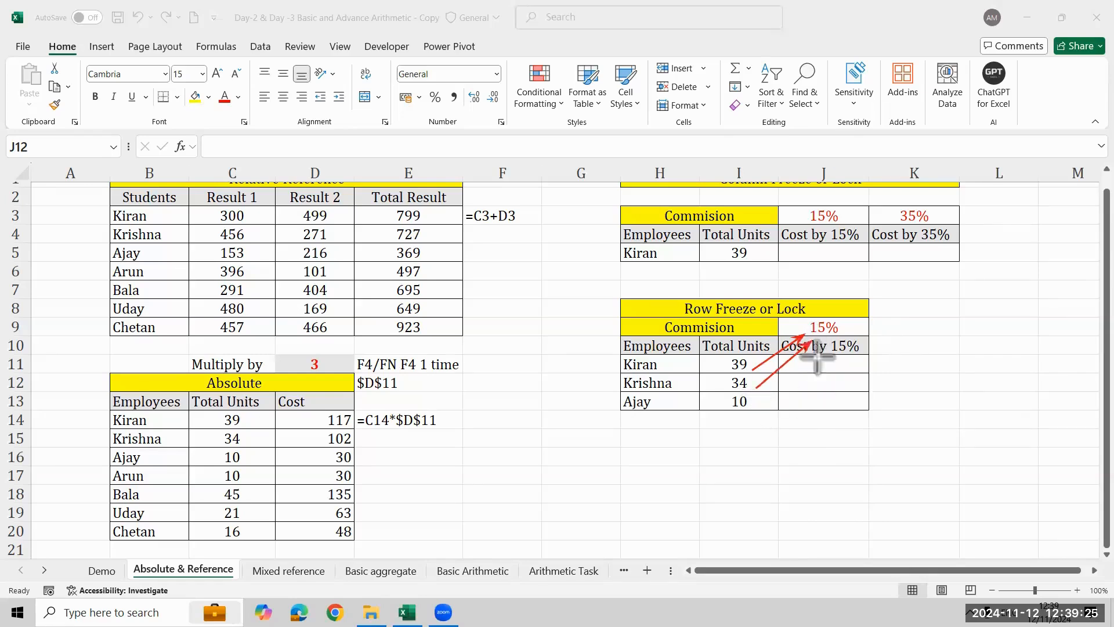
{"action": "left_click_drag", "start_coordinate": [766, 404], "coordinate": [822, 351]}
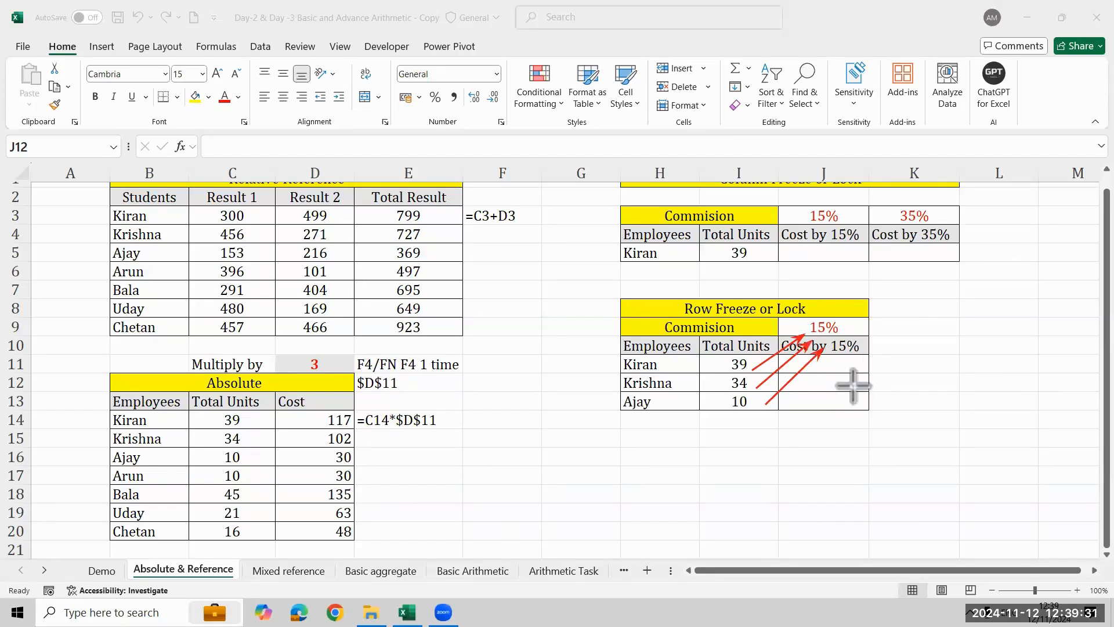
{"action": "left_click_drag", "start_coordinate": [881, 273], "coordinate": [848, 316]}
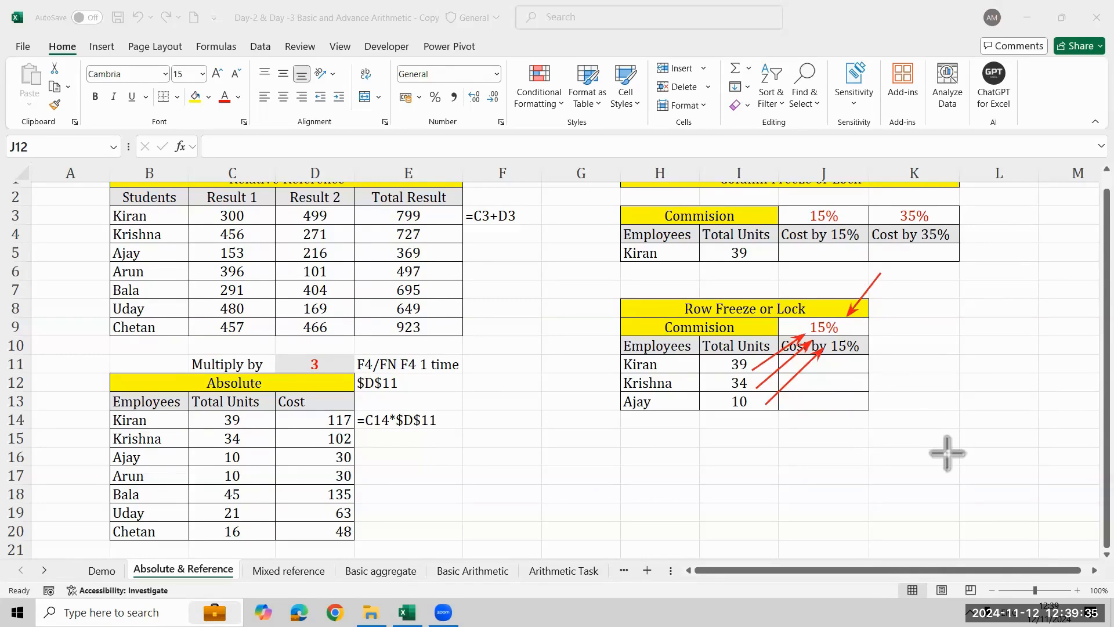
{"action": "left_click_drag", "start_coordinate": [935, 323], "coordinate": [872, 323]}
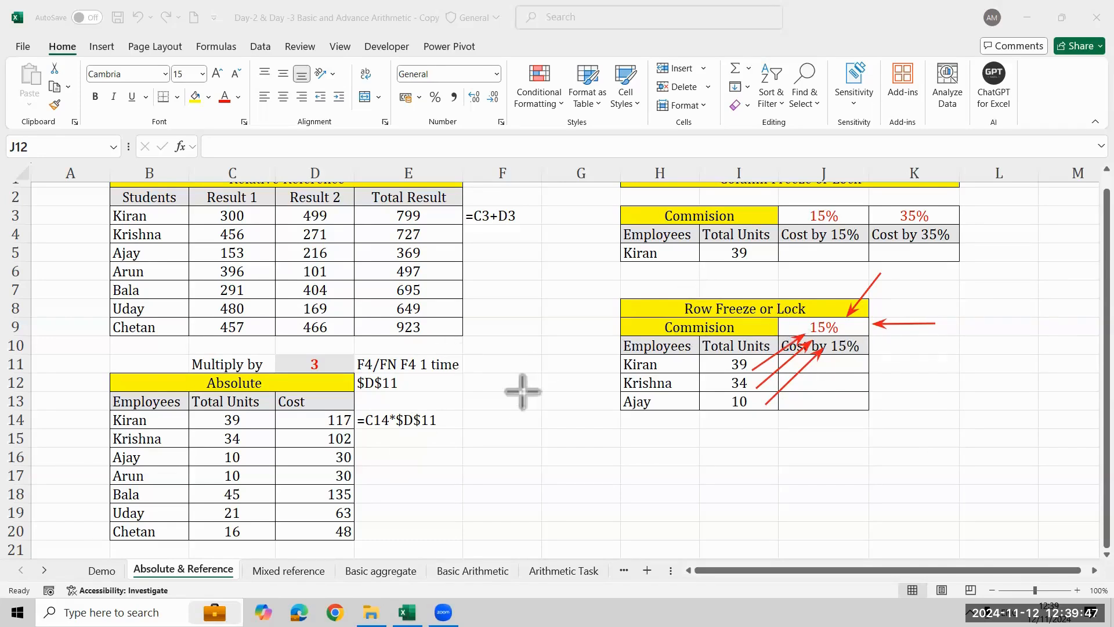
{"action": "left_click_drag", "start_coordinate": [523, 383], "coordinate": [431, 383]}
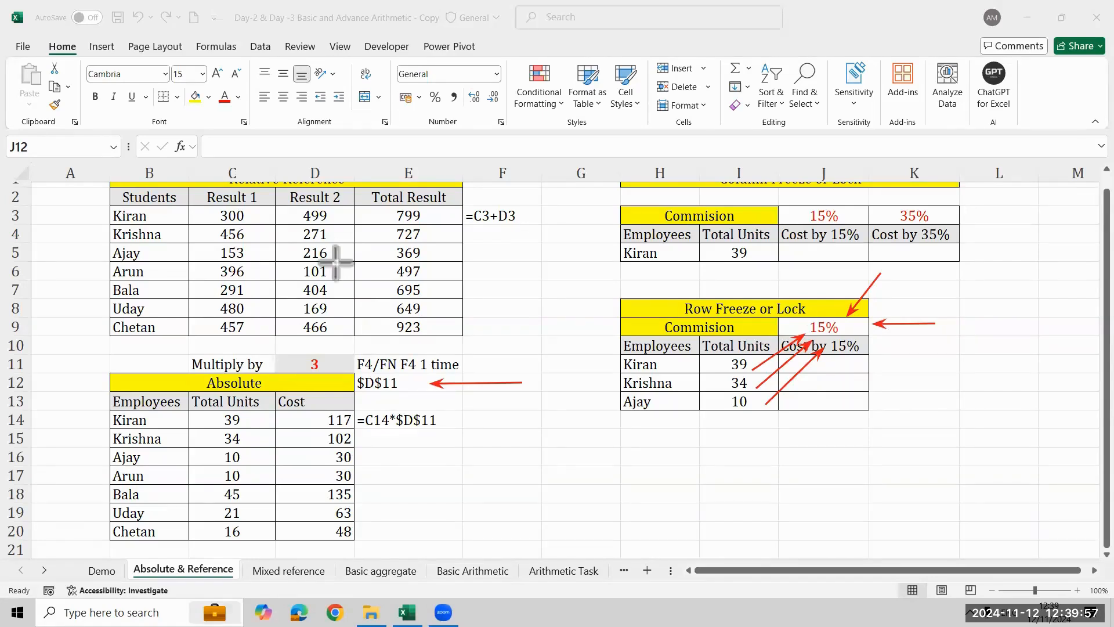
{"action": "key", "text": "Escape"}
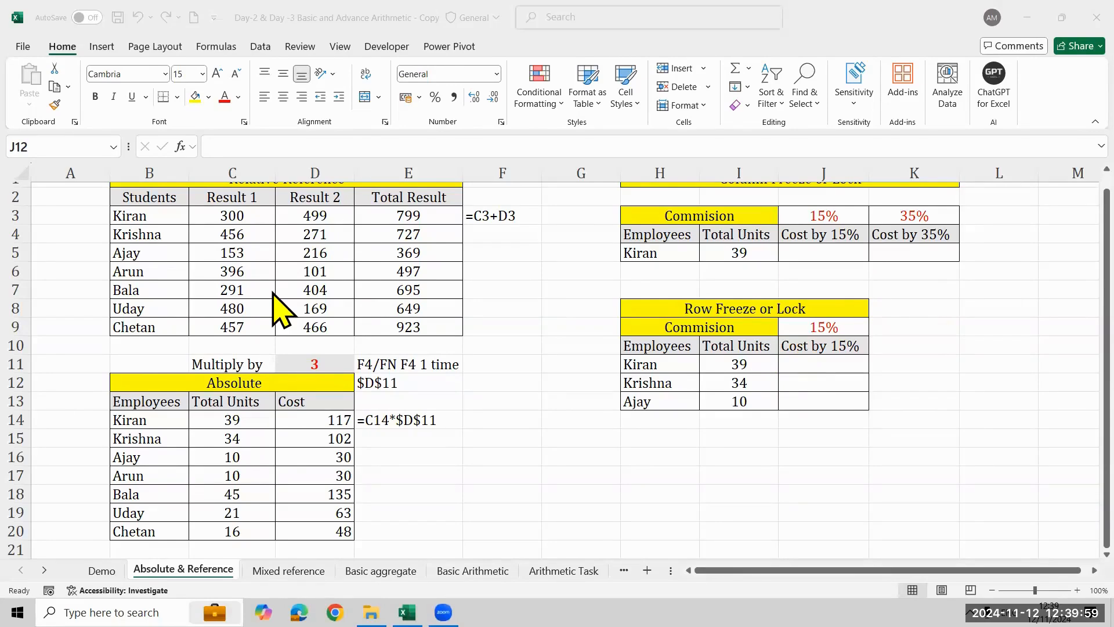
- Enter =I11*J$9 in J11 of the Row Freeze or Lock table, locking only the commission cell's row
{"action": "left_click", "coordinate": [828, 380]}
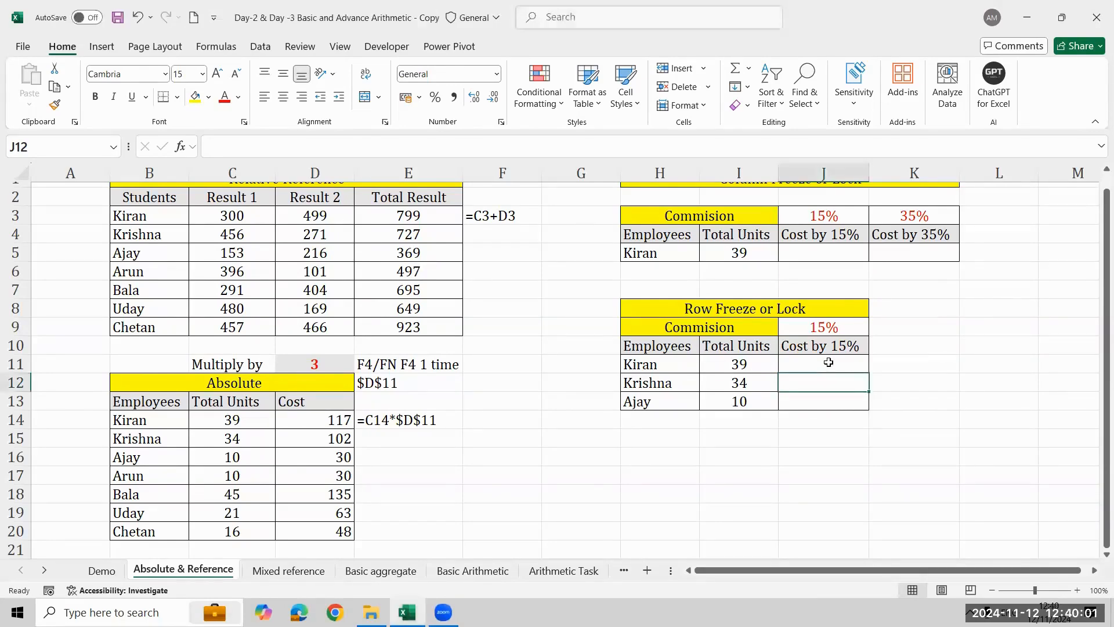
{"action": "left_click", "coordinate": [828, 362]}
{"action": "type", "text": "="}
{"action": "key", "text": "Left"}
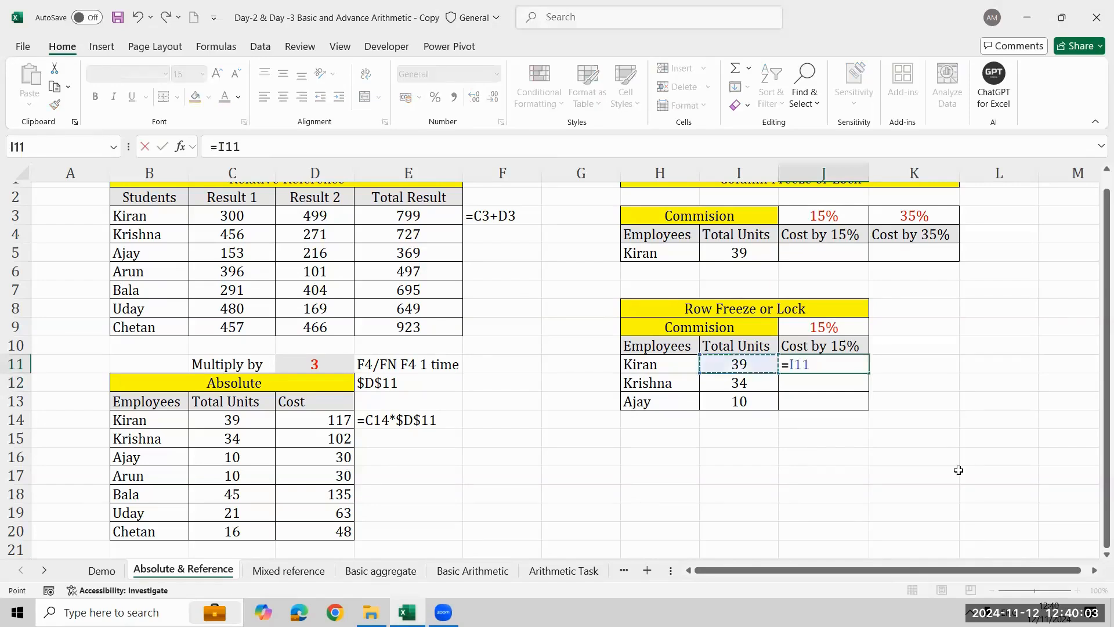
{"action": "type", "text": "*"}
{"action": "key", "text": "Up"}
{"action": "key", "text": "Up"}
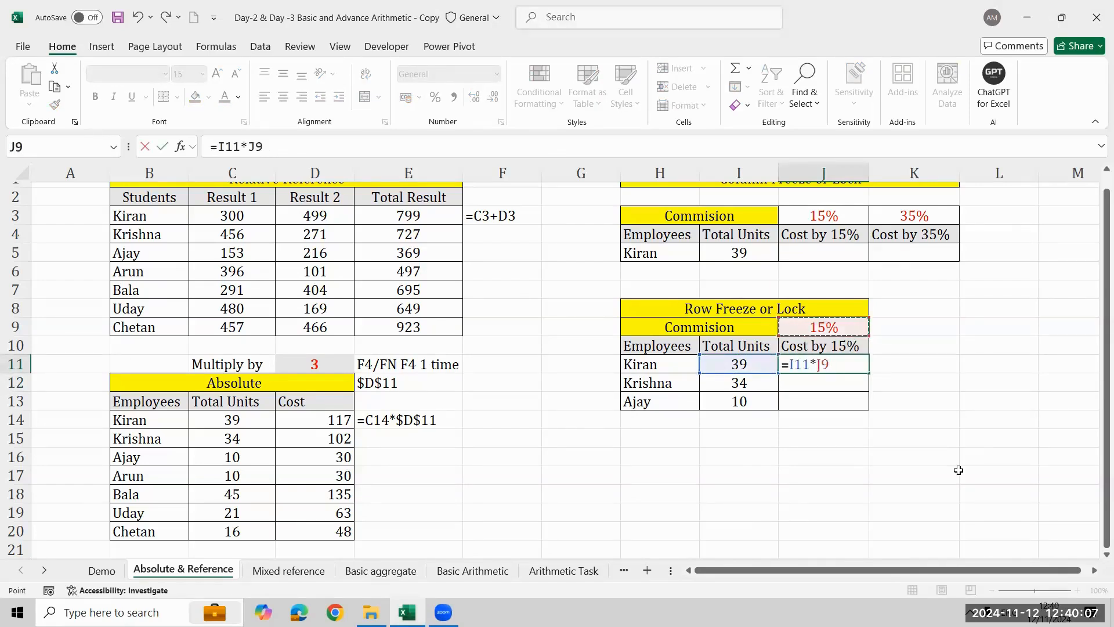
{"action": "key", "text": "F4"}
{"action": "key", "text": "F4"}
{"action": "key", "text": "ctrl+Return"}
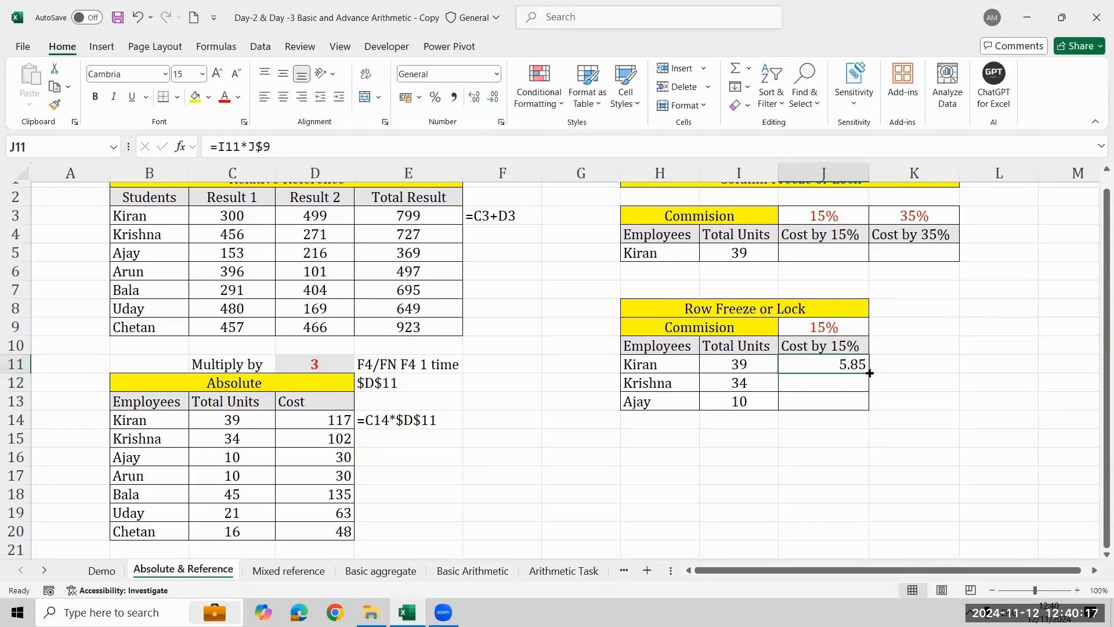
- Fill the J11 formula down to J13 and check the references in J13
{"action": "left_click_drag", "start_coordinate": [869, 373], "coordinate": [868, 409]}
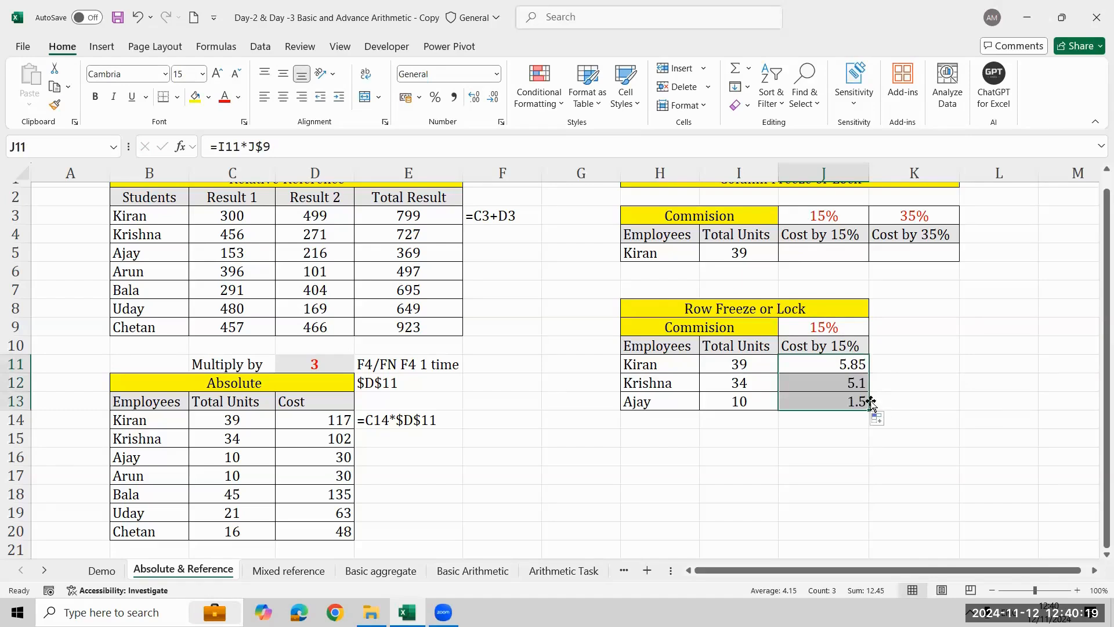
{"action": "left_click", "coordinate": [860, 405]}
{"action": "key", "text": "F2"}
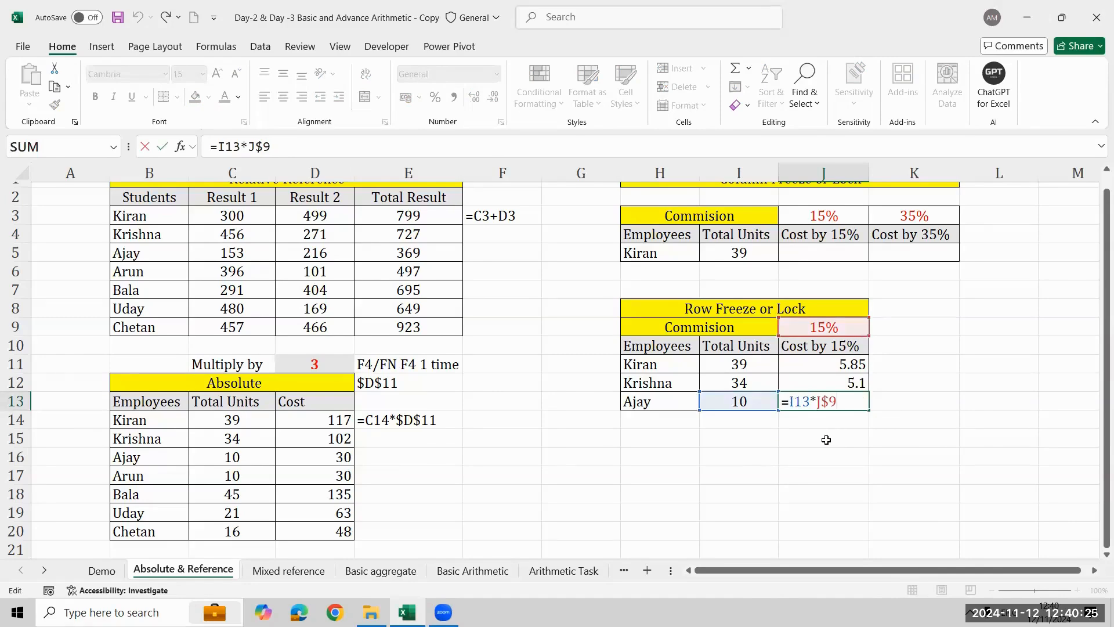
{"action": "left_click", "coordinate": [826, 440]}
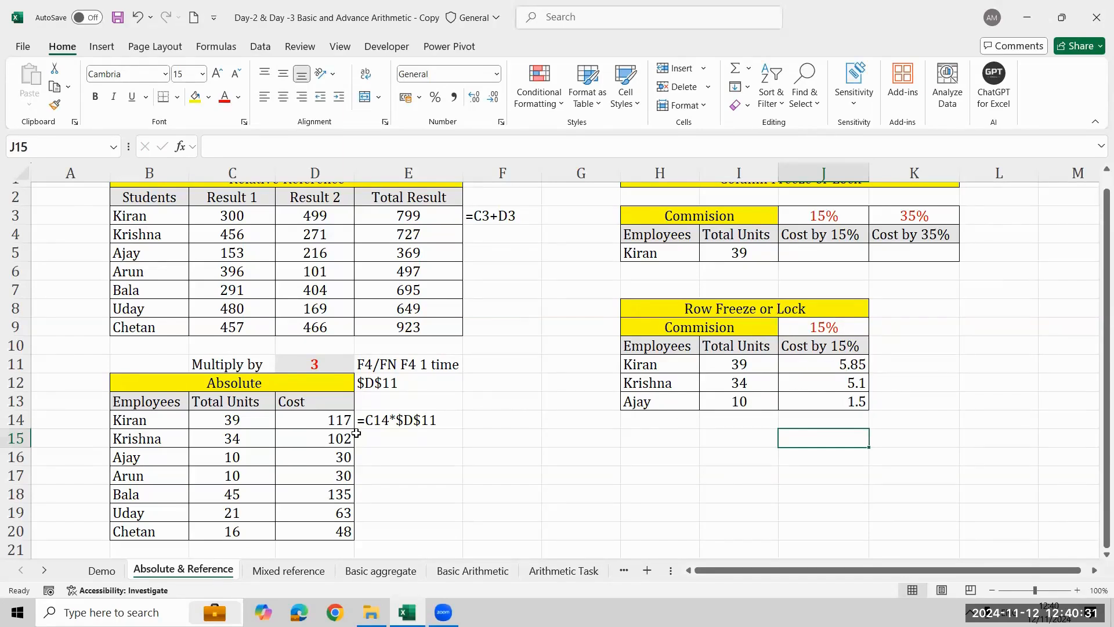
{"action": "left_click", "coordinate": [323, 577]}
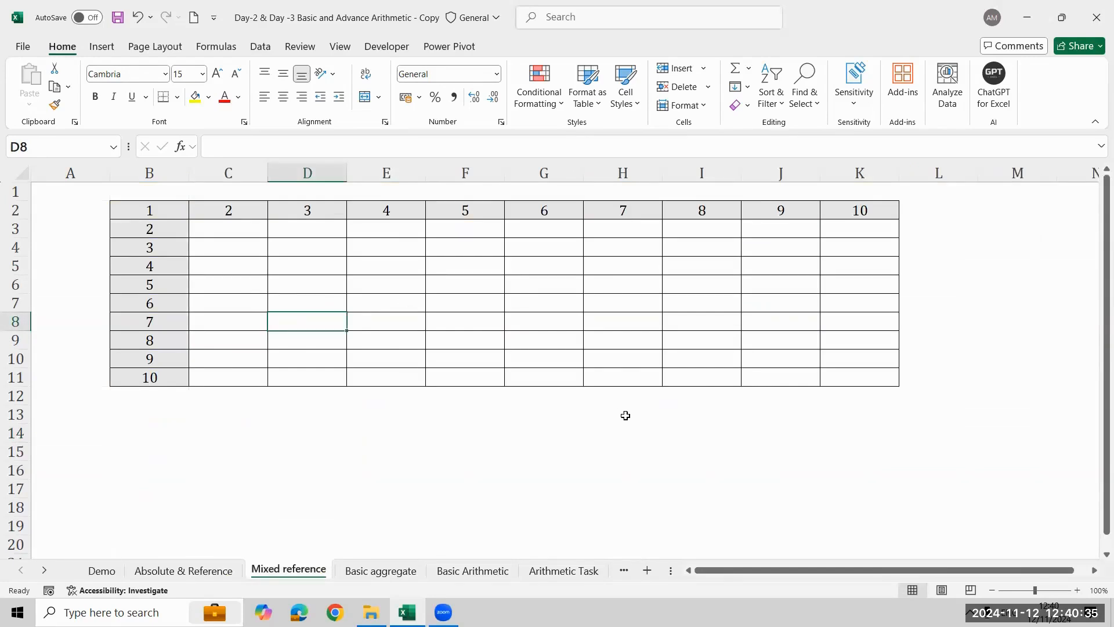
{"action": "left_click", "coordinate": [225, 571]}
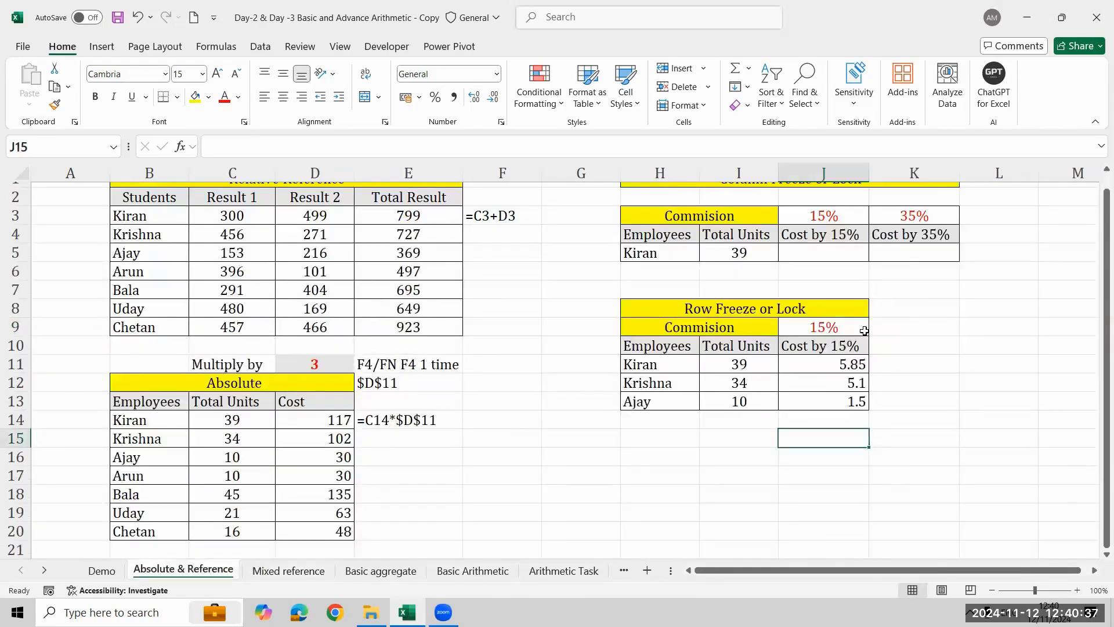
- Copy the shortcut note from E11 to K9 beside the Row Freeze commission rate and edit it to read "F4/FN F4 2 time"
{"action": "left_click", "coordinate": [365, 363]}
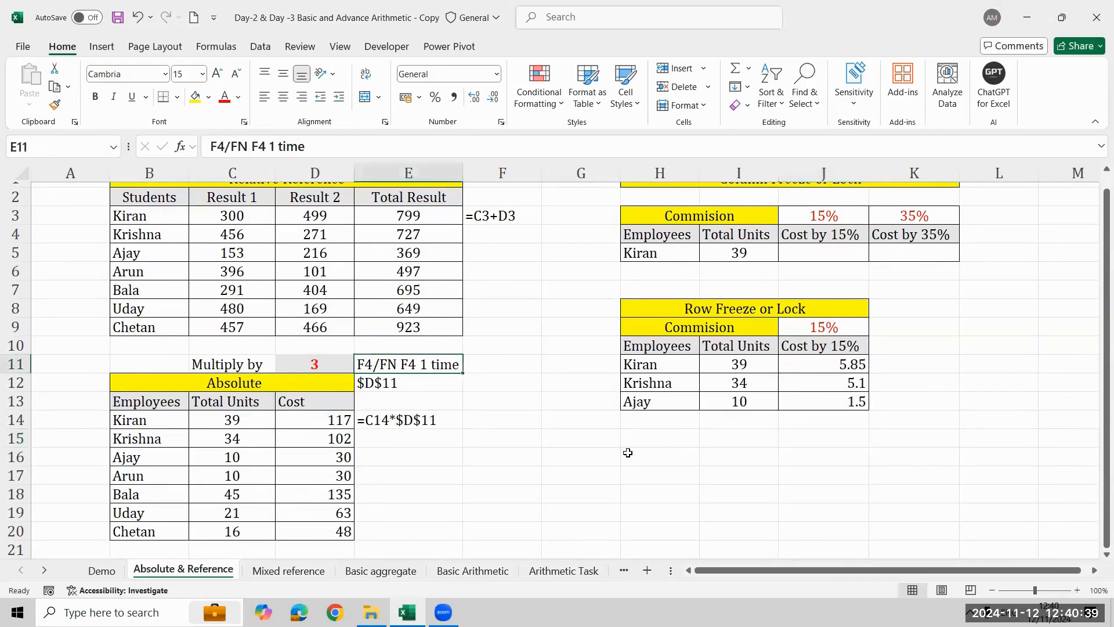
{"action": "key", "text": "ctrl+c"}
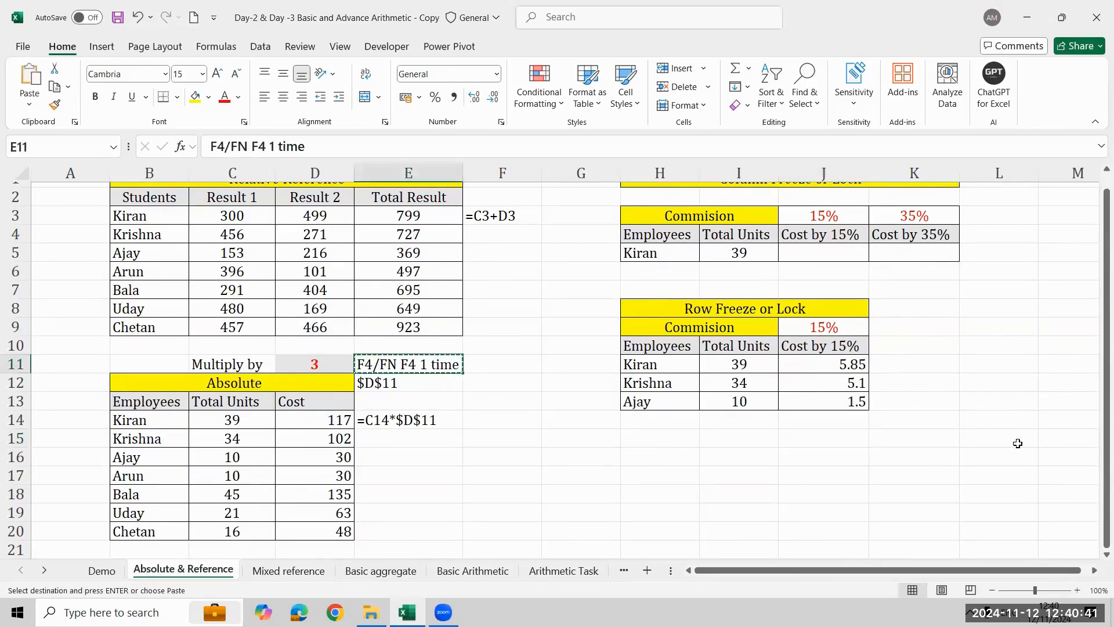
{"action": "key", "text": "Right"}
{"action": "key", "text": "Right"}
{"action": "key", "text": "Right"}
{"action": "key", "text": "Right"}
{"action": "key", "text": "Right"}
{"action": "key", "text": "Right"}
{"action": "key", "text": "Up"}
{"action": "key", "text": "Up"}
{"action": "key", "text": "ctrl+v"}
{"action": "key", "text": "F2"}
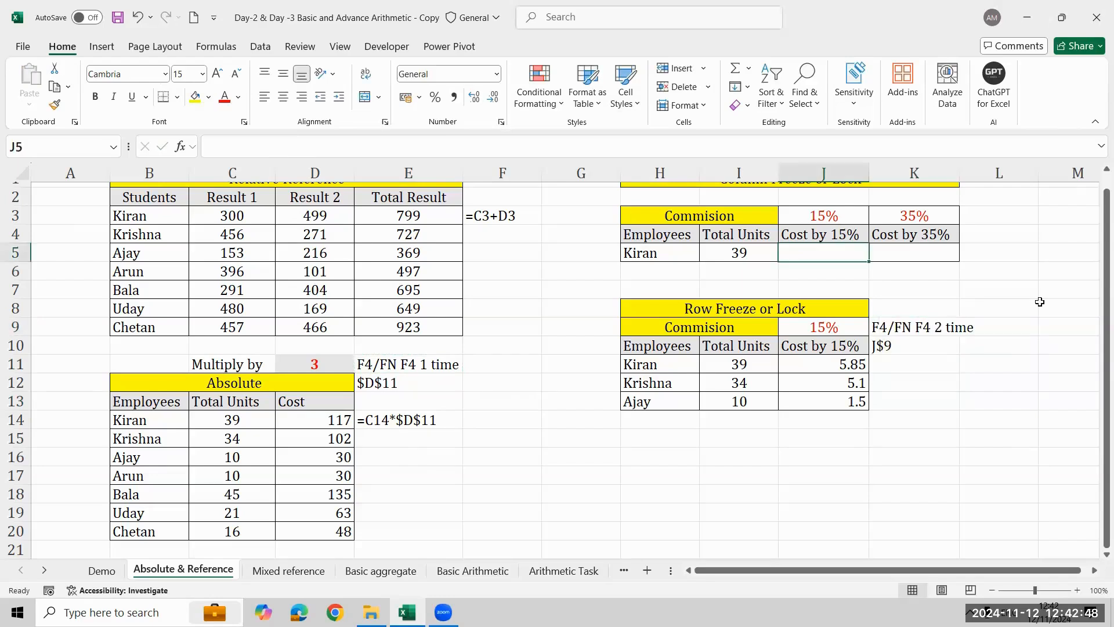
{"action": "scroll", "coordinate": [1039, 302], "scroll_direction": "up", "scroll_amount": 1}
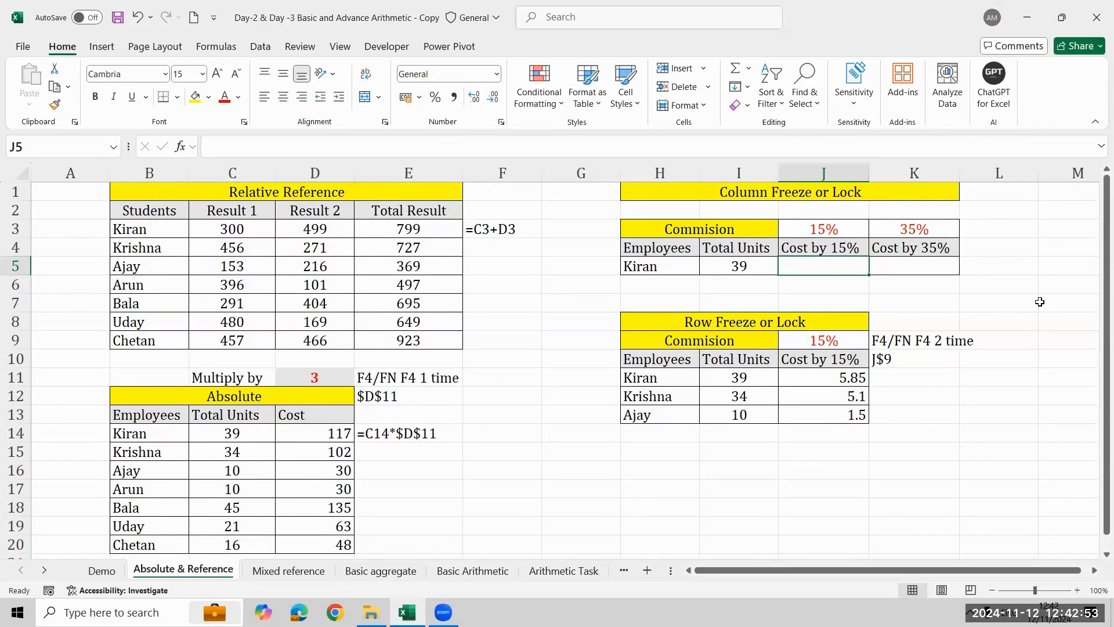
{"action": "left_click", "coordinate": [977, 317]}
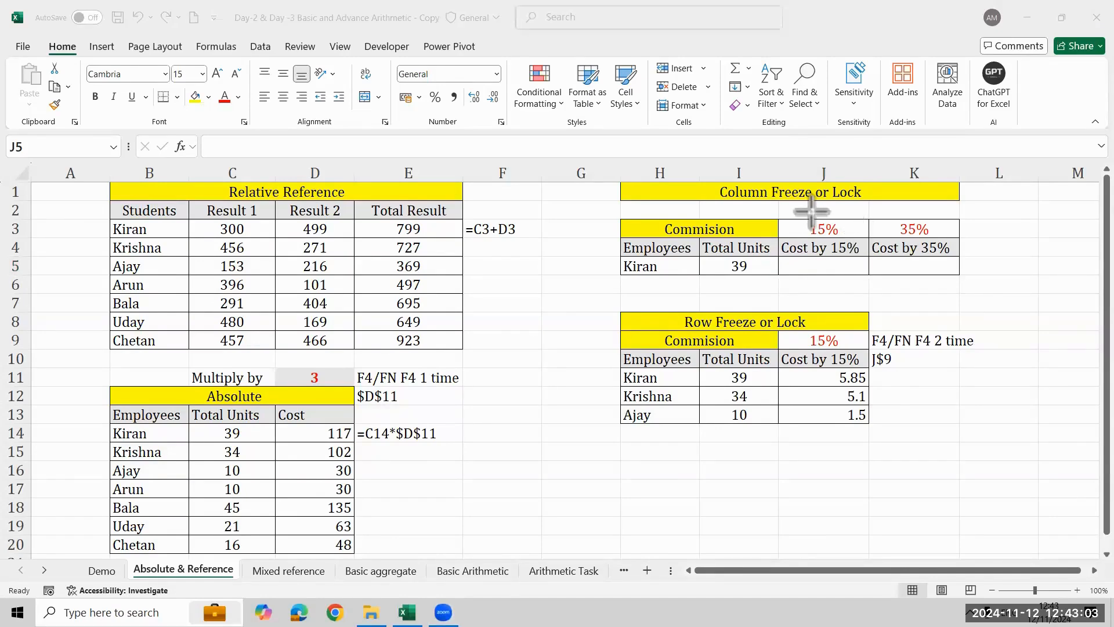
- Draw temporary arrows across the Column Freeze rates and from Kiran's Total Units to both rates, and circle the Total Units
{"action": "mouse_move", "coordinate": [811, 210]}
{"action": "left_mouse_down"}
{"action": "mouse_move", "coordinate": [917, 208]}
{"action": "mouse_move", "coordinate": [925, 197]}
{"action": "mouse_move", "coordinate": [943, 209]}
{"action": "left_mouse_up"}
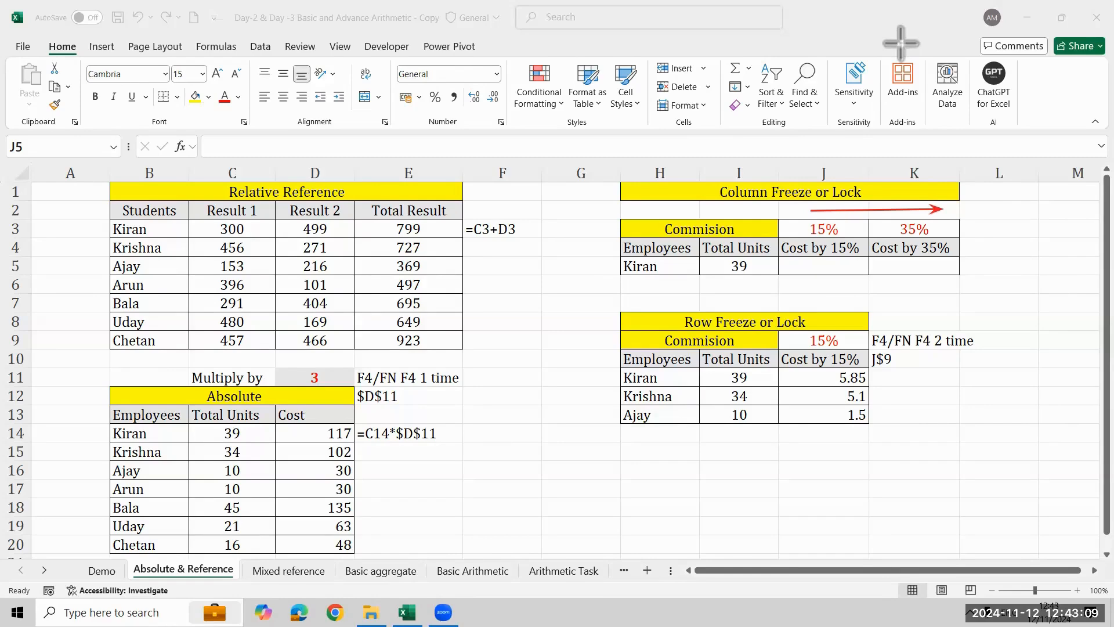
{"action": "left_click", "coordinate": [801, 41]}
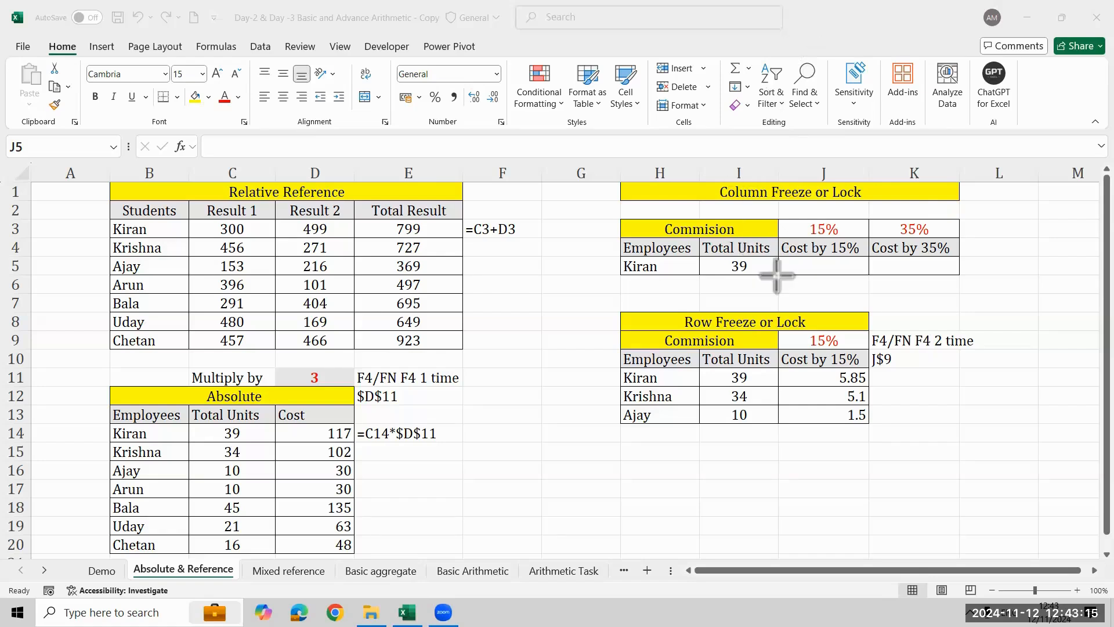
{"action": "mouse_move", "coordinate": [756, 270]}
{"action": "left_mouse_down"}
{"action": "mouse_move", "coordinate": [796, 226]}
{"action": "mouse_move", "coordinate": [801, 234]}
{"action": "left_mouse_up"}
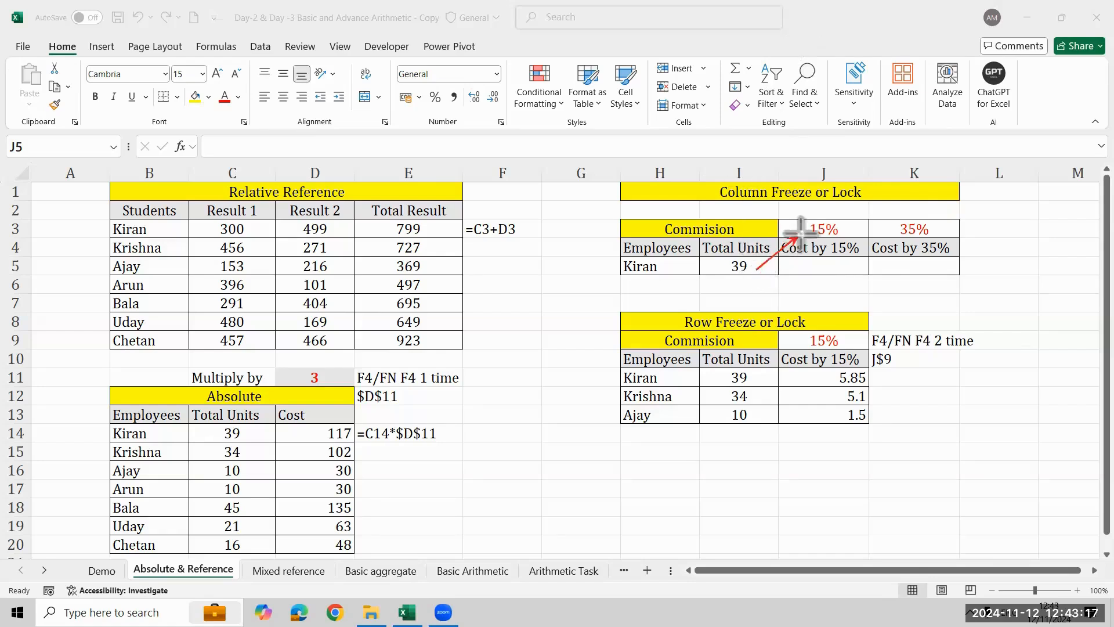
{"action": "left_click_drag", "start_coordinate": [770, 270], "coordinate": [888, 234]}
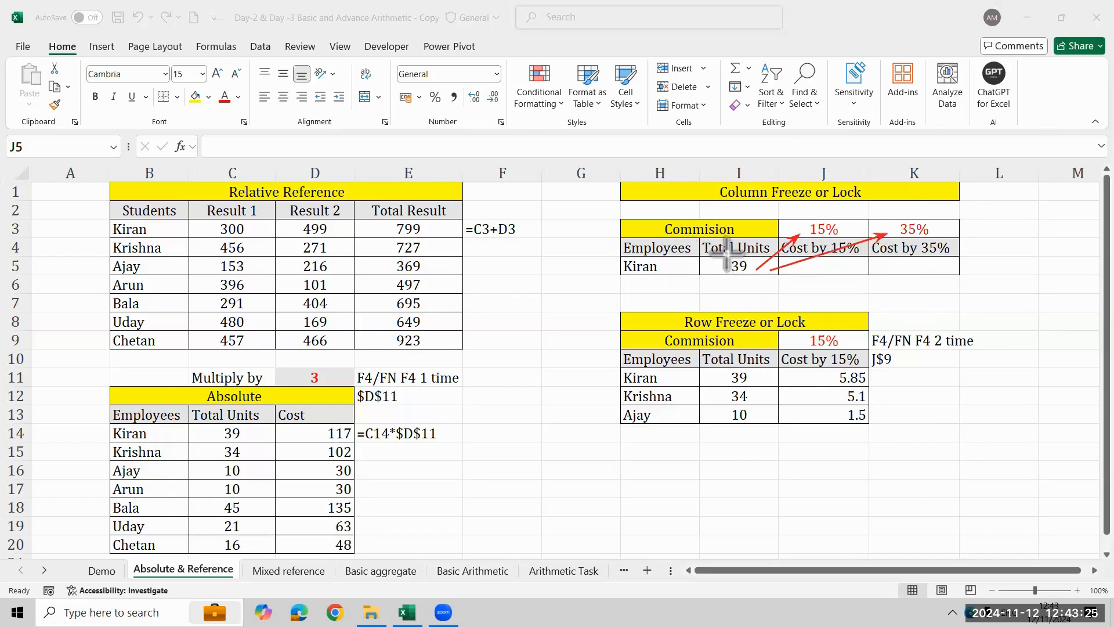
{"action": "left_click_drag", "start_coordinate": [725, 253], "coordinate": [754, 281]}
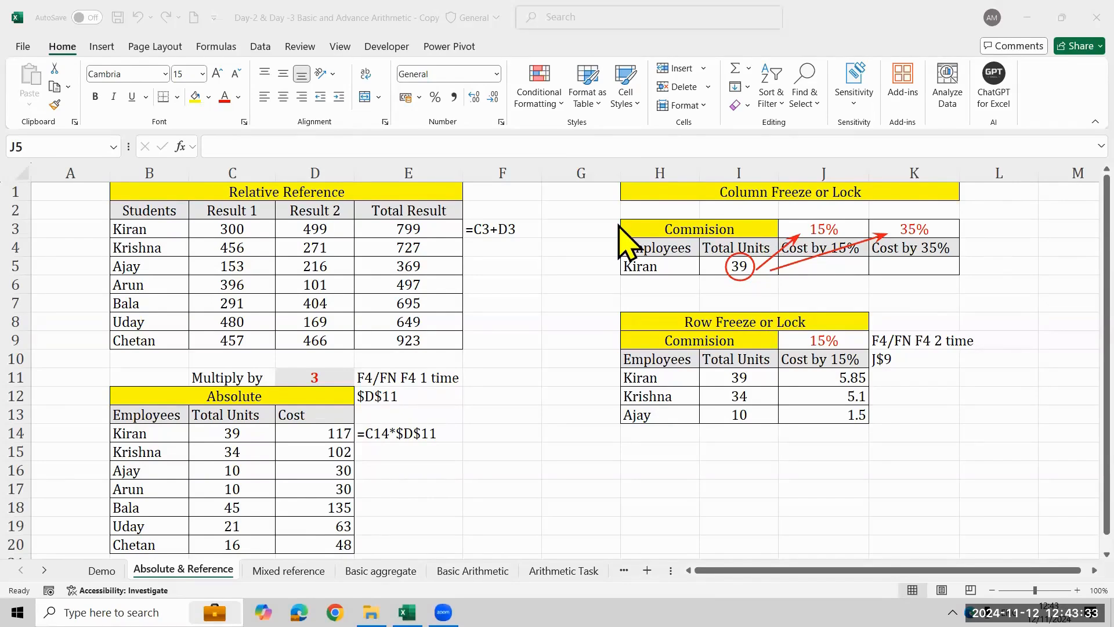
{"action": "left_click", "coordinate": [929, 352]}
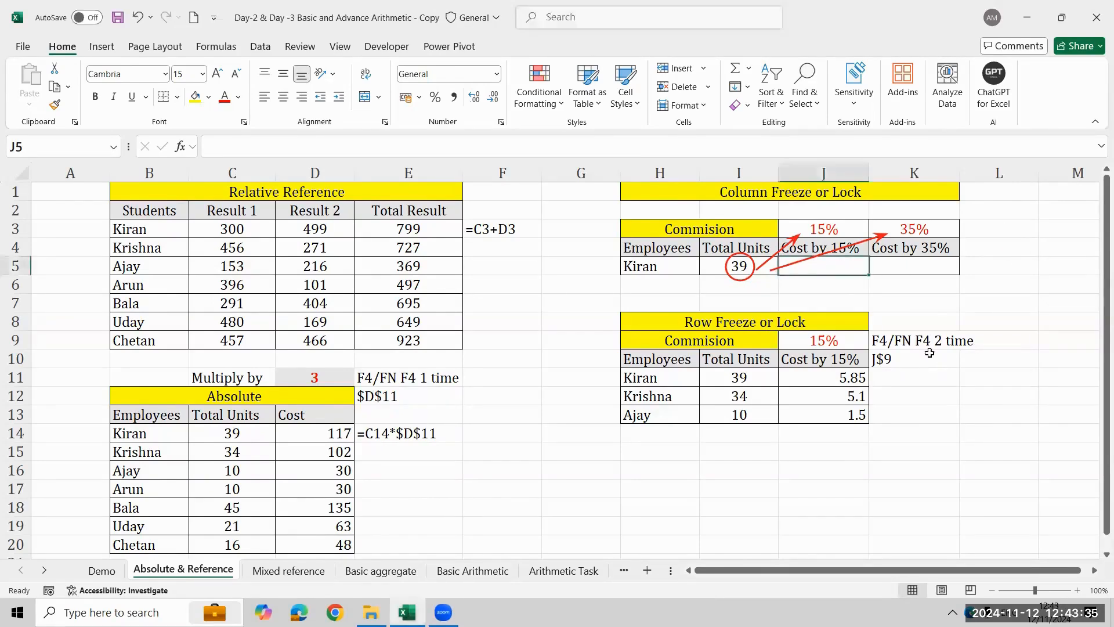
- Copy the shortcut note from K9 to M1 beside the Column Freeze or Lock table
{"action": "left_click", "coordinate": [917, 346]}
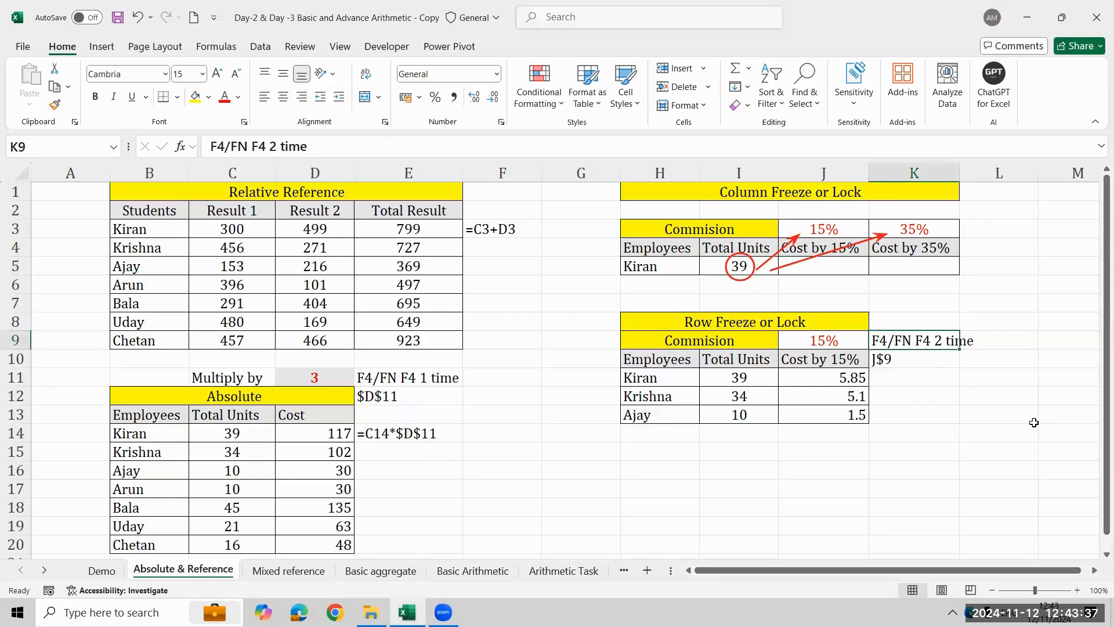
{"action": "key", "text": "ctrl+c"}
{"action": "key", "text": "Right"}
{"action": "key", "text": "Right"}
{"action": "key", "text": "Up"}
{"action": "key", "text": "Up"}
{"action": "key", "text": "Up"}
{"action": "key", "text": "Up"}
{"action": "key", "text": "Up"}
{"action": "key", "text": "Up"}
{"action": "key", "text": "Up"}
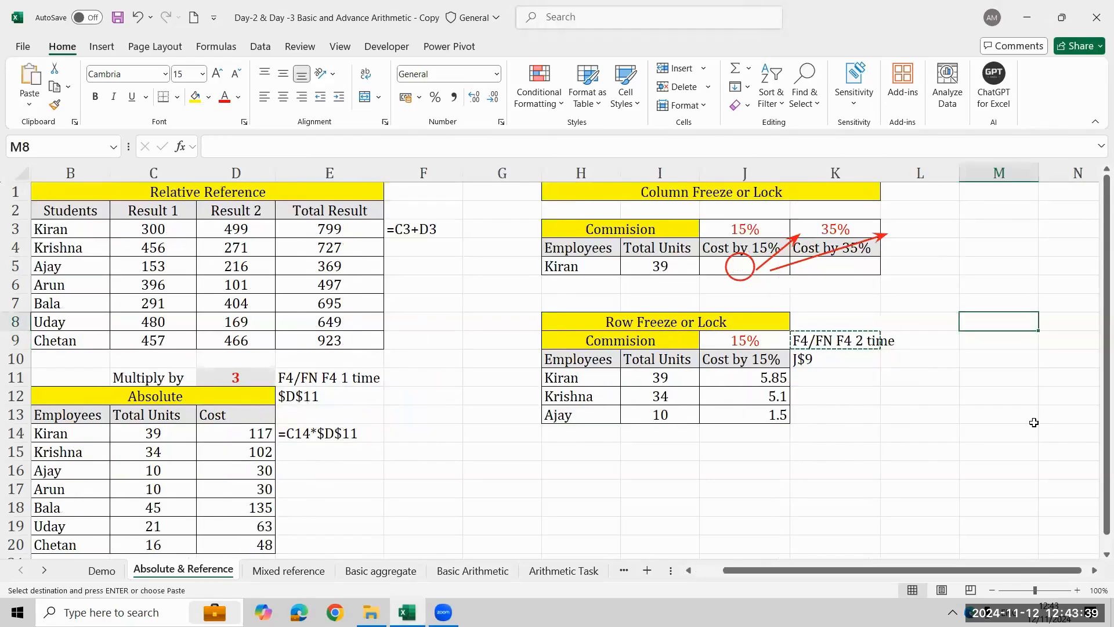
{"action": "key", "text": "Up"}
{"action": "key", "text": "Left"}
{"action": "key", "text": "Right"}
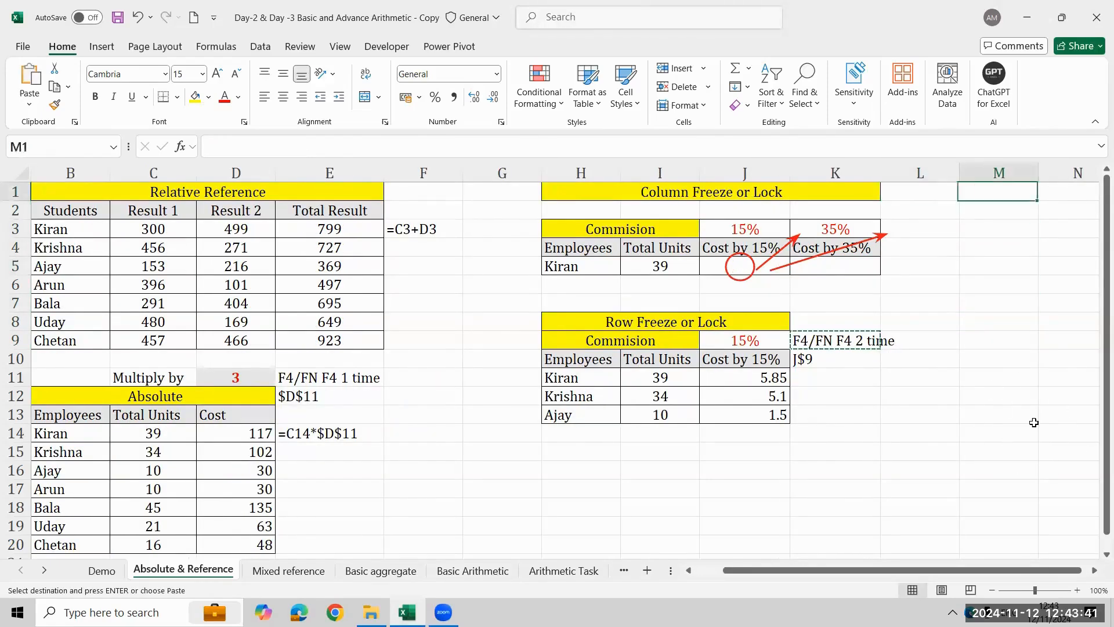
{"action": "key", "text": "ctrl+v"}
{"action": "key", "text": "Down"}
{"action": "key", "text": "Down"}
{"action": "key", "text": "Up"}
{"action": "key", "text": "Up"}
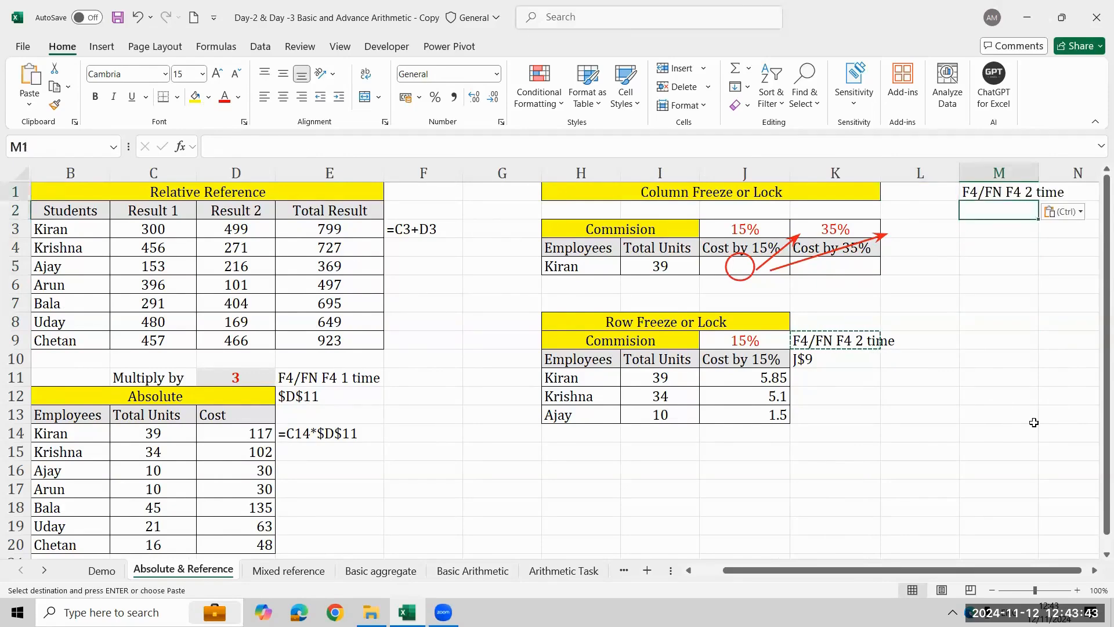
- Edit the copied note in M1 to read "F4/FN F4 3 time"
{"action": "key", "text": "Escape"}
{"action": "key", "text": "F2"}
{"action": "key", "text": "Left"}
{"action": "key", "text": "Left"}
{"action": "key", "text": "Left"}
{"action": "key", "text": "Left"}
{"action": "key", "text": "Left"}
{"action": "key", "text": "Left"}
{"action": "key", "text": "Left"}
{"action": "key", "text": "Left"}
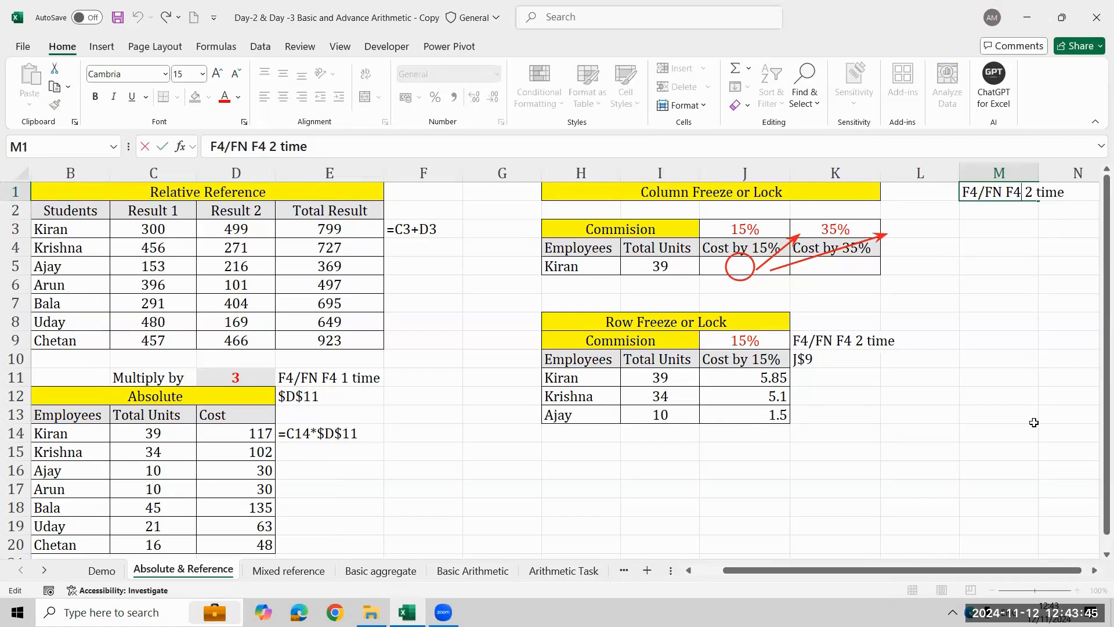
{"action": "key", "text": "BackSpace"}
{"action": "type", "text": "3"}
{"action": "key", "text": "Return"}
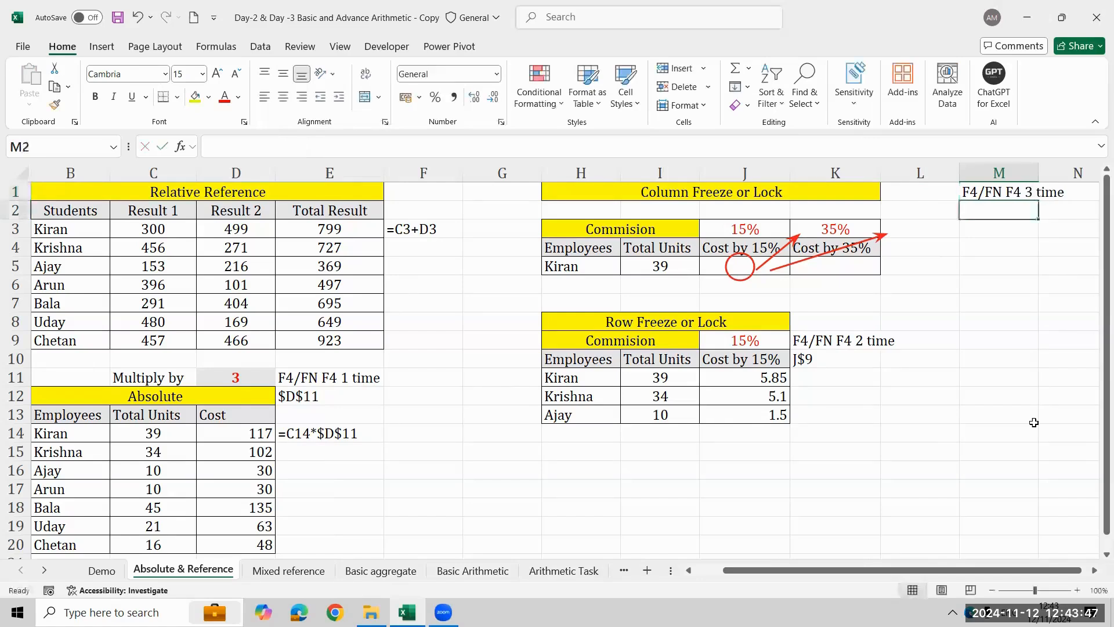
- Enter the column-locked reference example $i5 in M2 below the shortcut note
{"action": "key", "text": "Down"}
{"action": "key", "text": "Up"}
{"action": "type", "text": "$"}
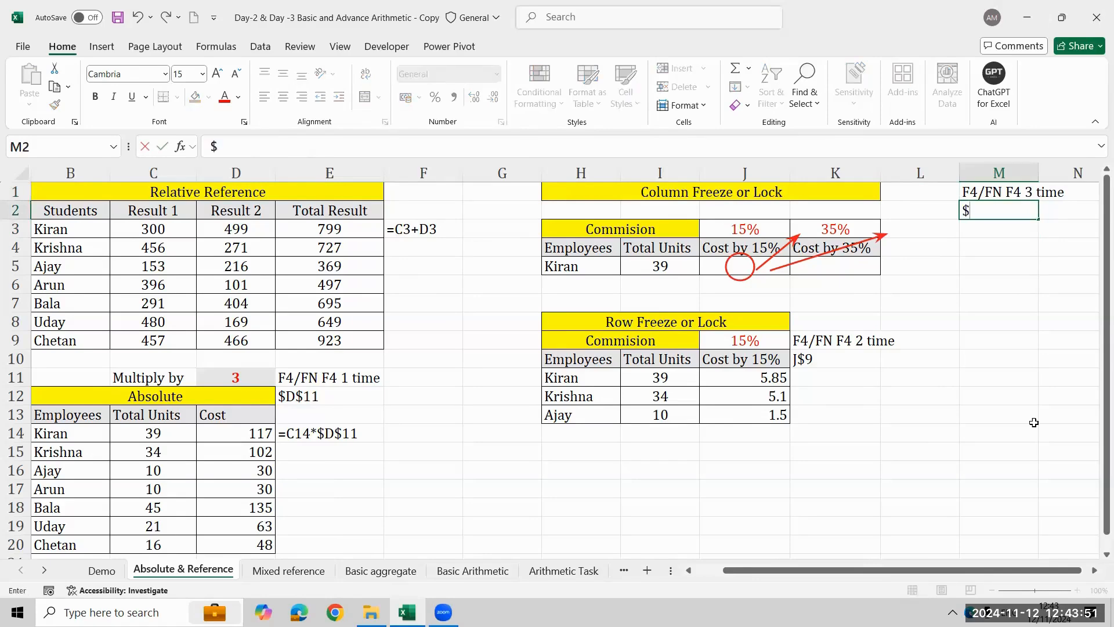
{"action": "type", "text": "1"}
{"action": "type", "text": "i"}
{"action": "type", "text": "5"}
{"action": "key", "text": "Return"}
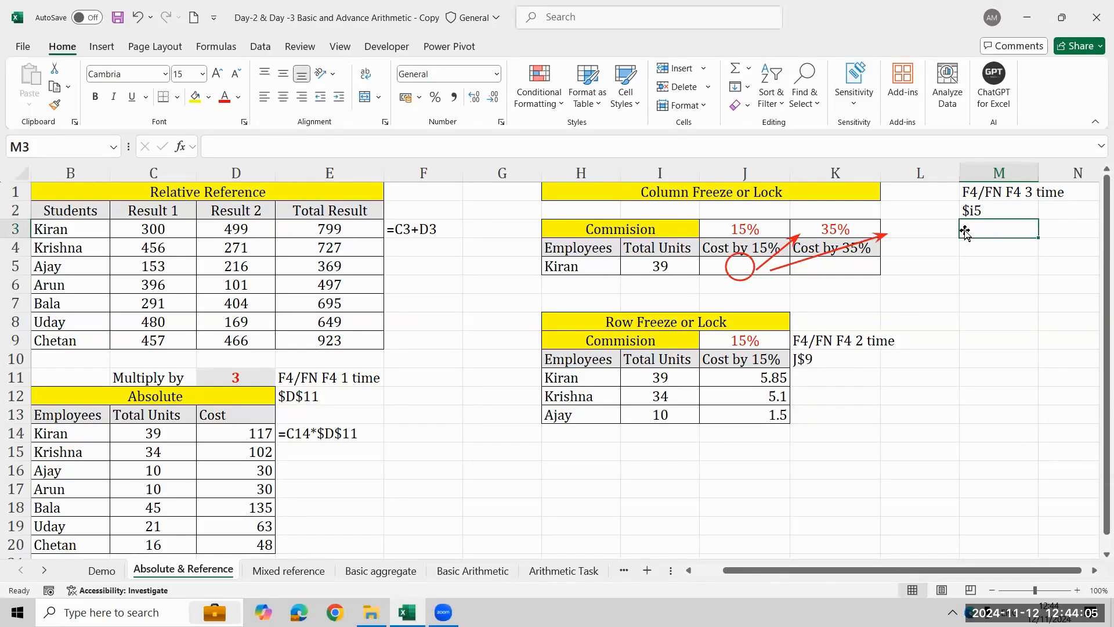
- Enter =$I5*J3 in J5 of the Column Freeze or Lock table, locking only the Total Units cell's column
{"action": "left_click", "coordinate": [743, 265]}
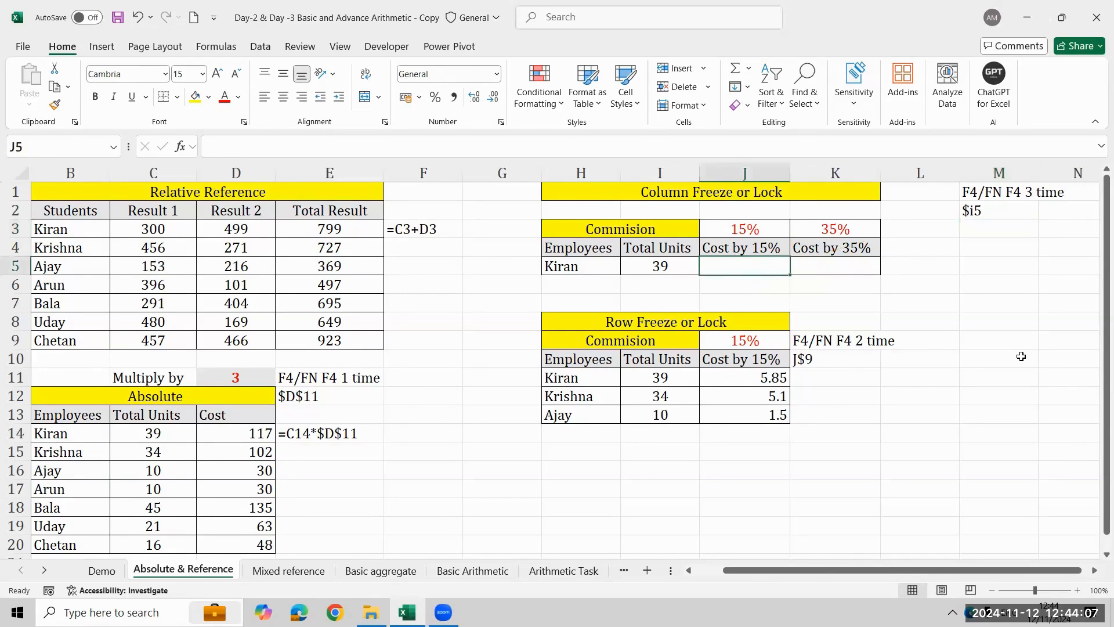
{"action": "type", "text": "="}
{"action": "key", "text": "Left"}
{"action": "key", "text": "F4"}
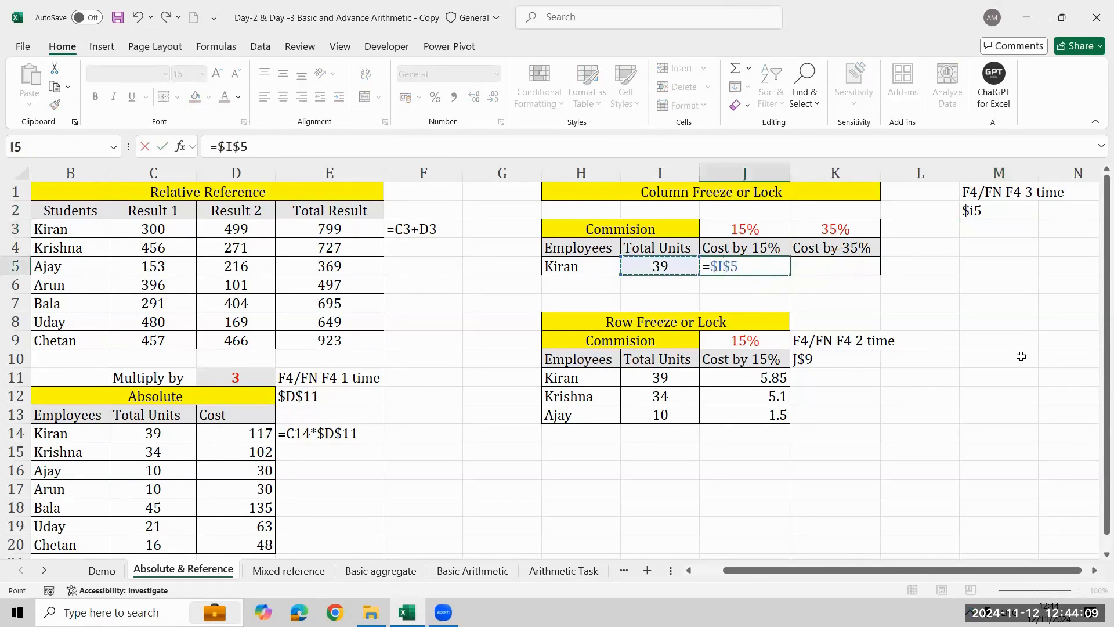
{"action": "key", "text": "F4"}
{"action": "key", "text": "F4"}
{"action": "type", "text": "*"}
{"action": "key", "text": "Up"}
{"action": "key", "text": "Up"}
{"action": "key", "text": "Return"}
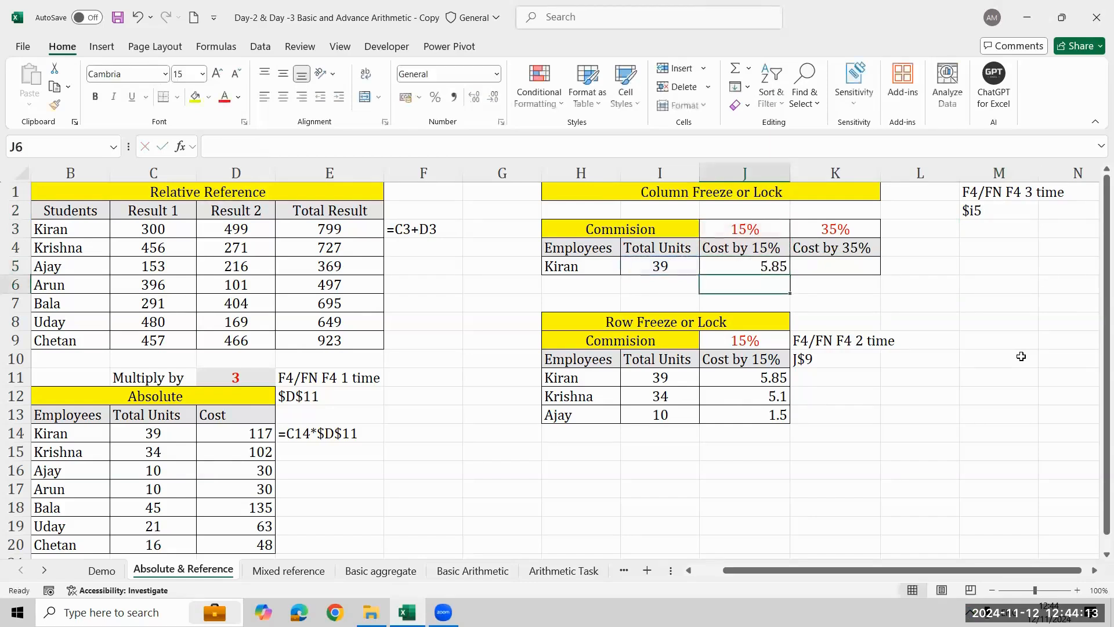
- Fill the J5 formula across to K5 and check the references in K5
{"action": "key", "text": "Up"}
{"action": "key", "text": "shift+Right"}
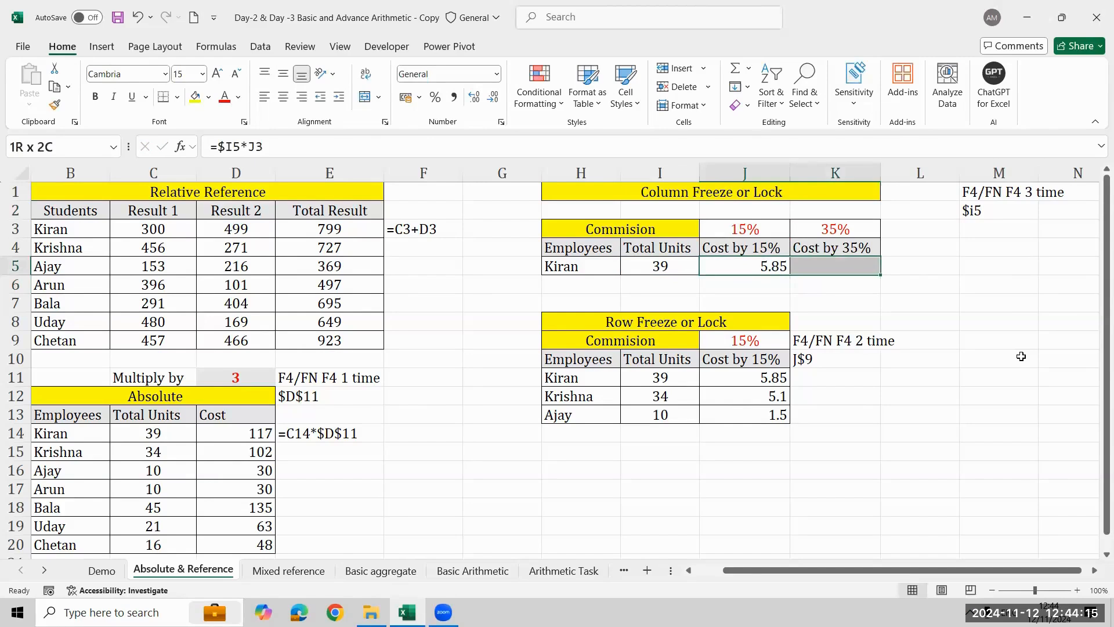
{"action": "key", "text": "ctrl+r"}
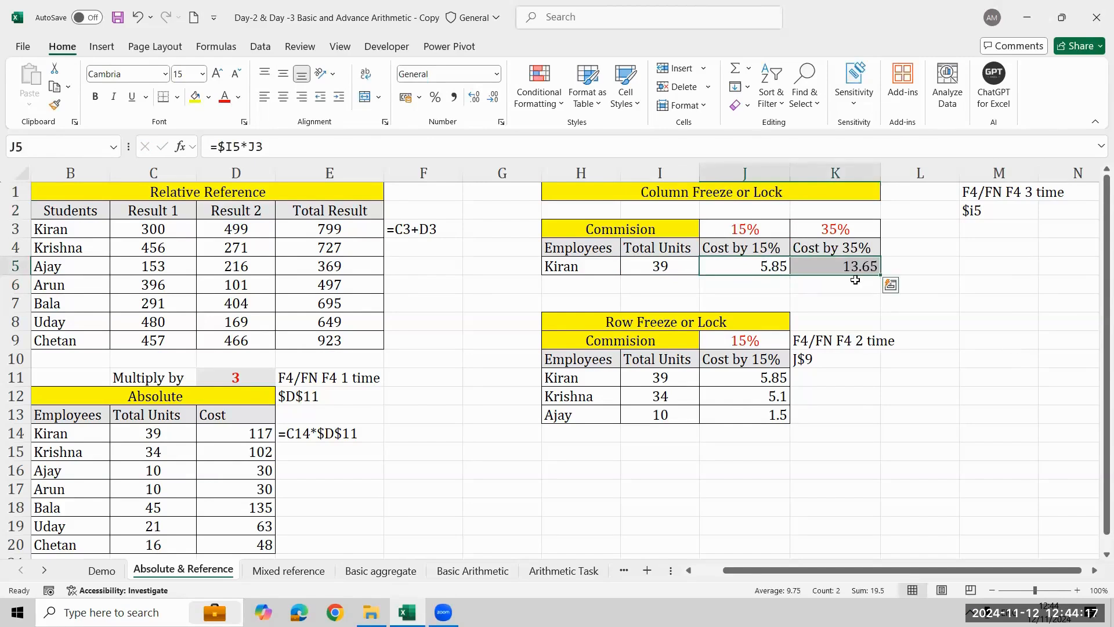
{"action": "left_click", "coordinate": [861, 278]}
{"action": "key", "text": "F2"}
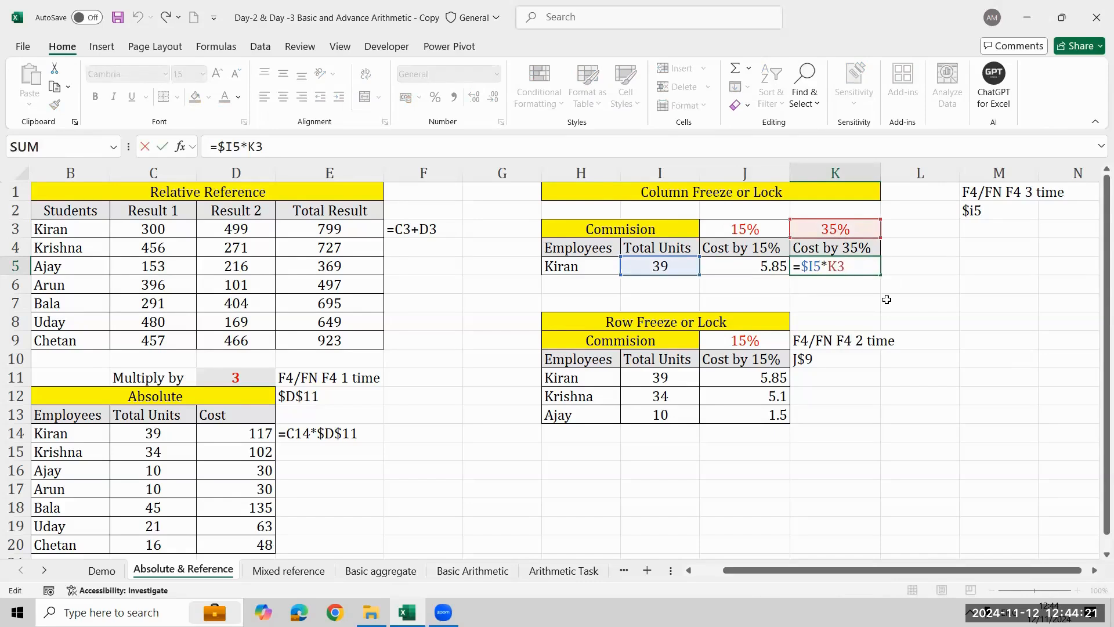
{"action": "key", "text": "Escape"}
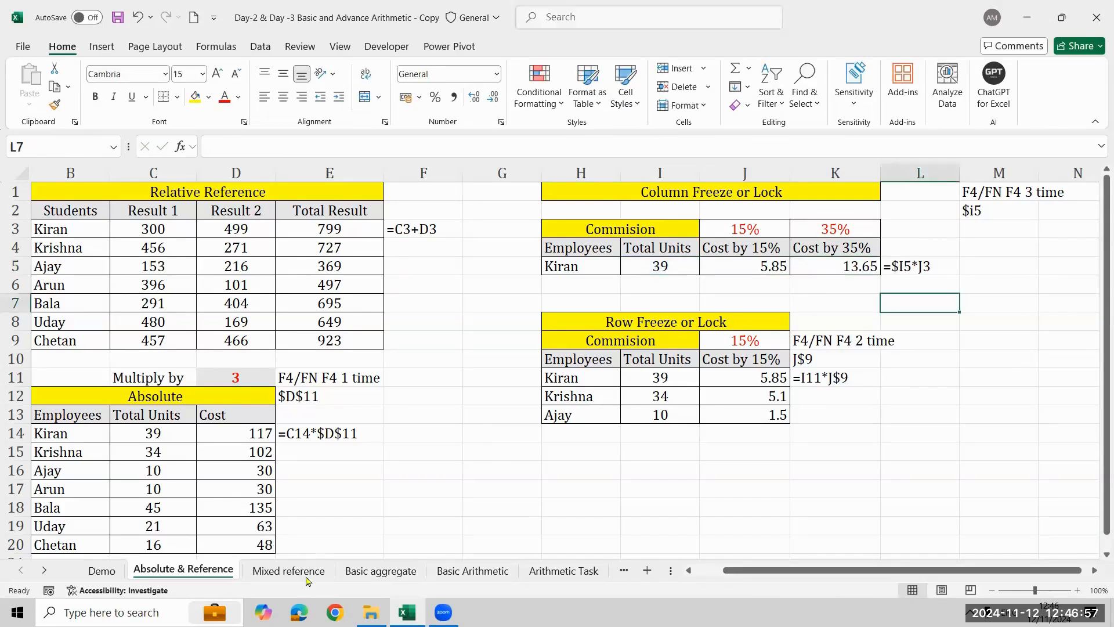
- Switch to the Mixed reference sheet and select the multiplication grid's first empty cell, C3
{"action": "left_click", "coordinate": [303, 572]}
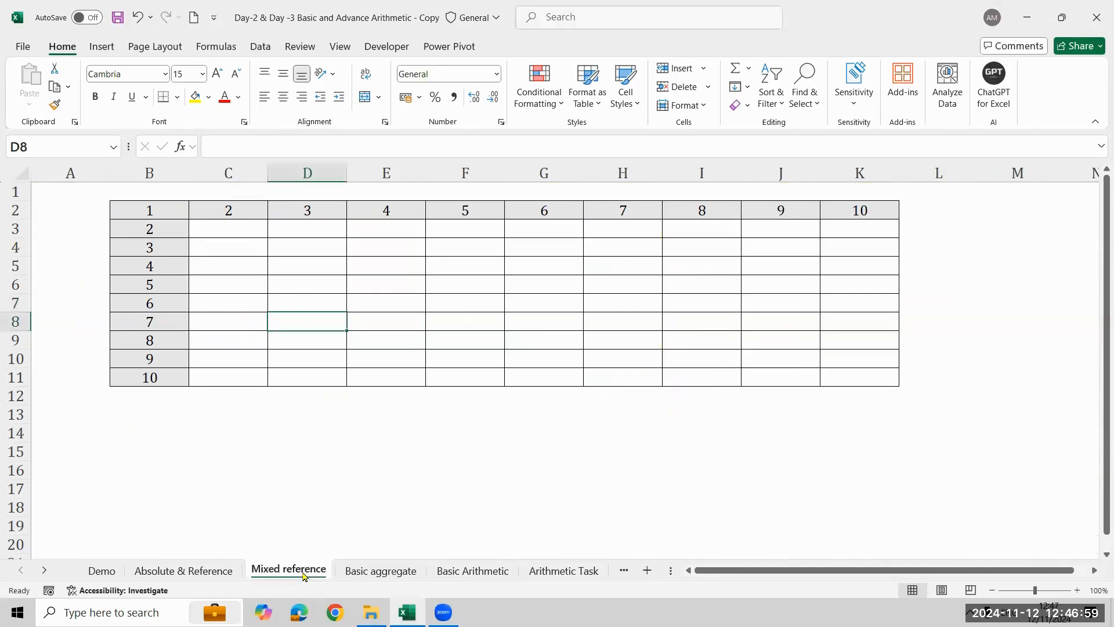
{"action": "left_click", "coordinate": [213, 244]}
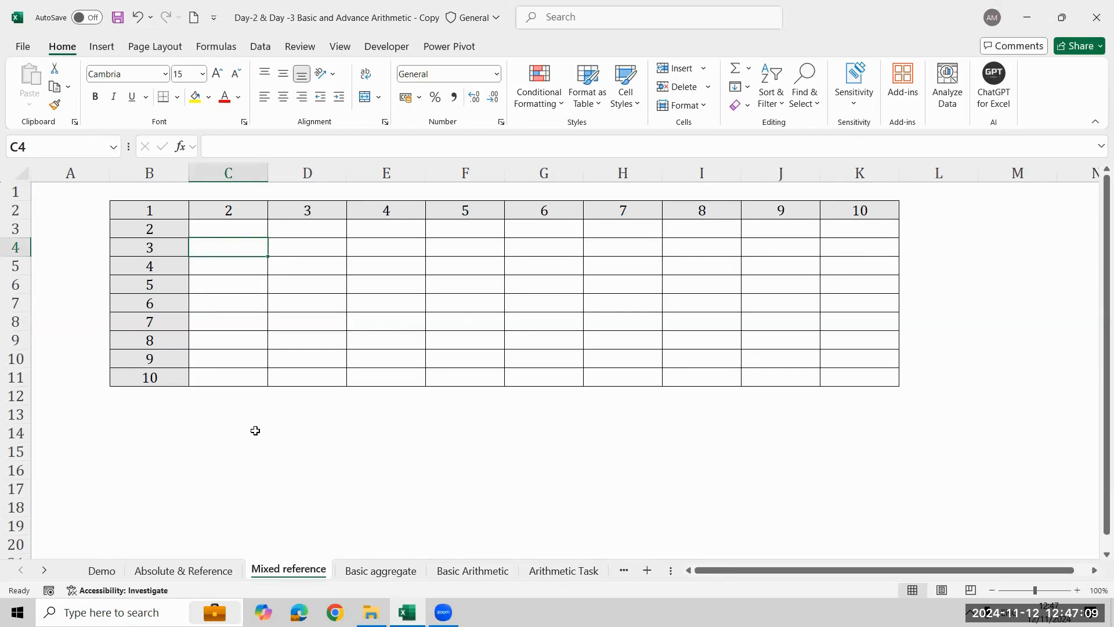
{"action": "left_click", "coordinate": [228, 230]}
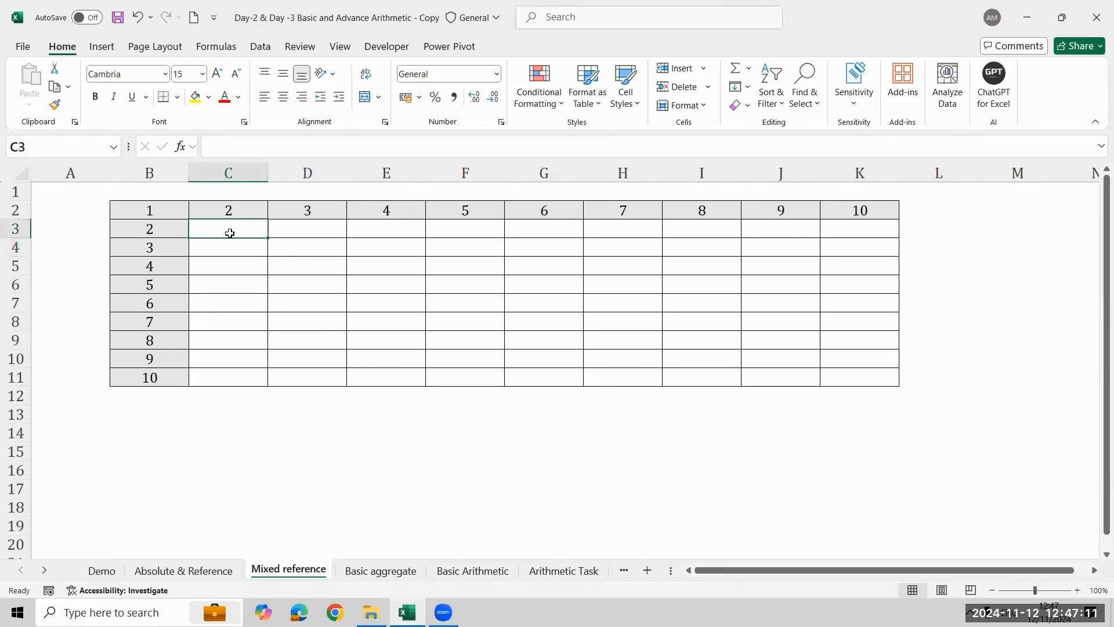
- Enter a trial formula =B11*K2 in the multiplication grid's last cell, K11, and delete it
{"action": "left_click", "coordinate": [873, 383]}
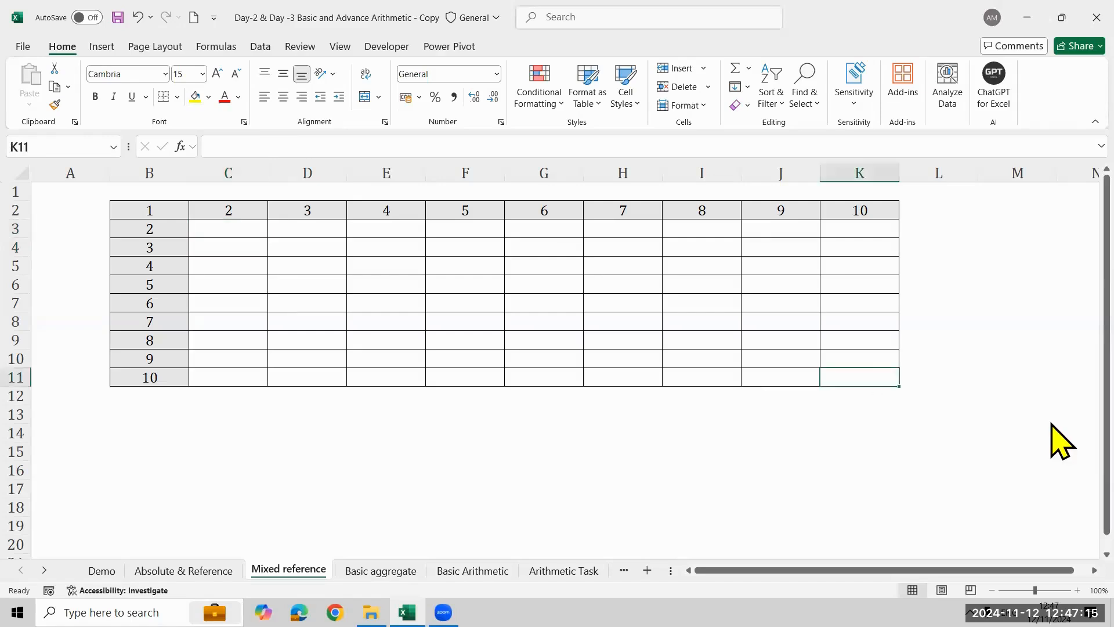
{"action": "type", "text": "="}
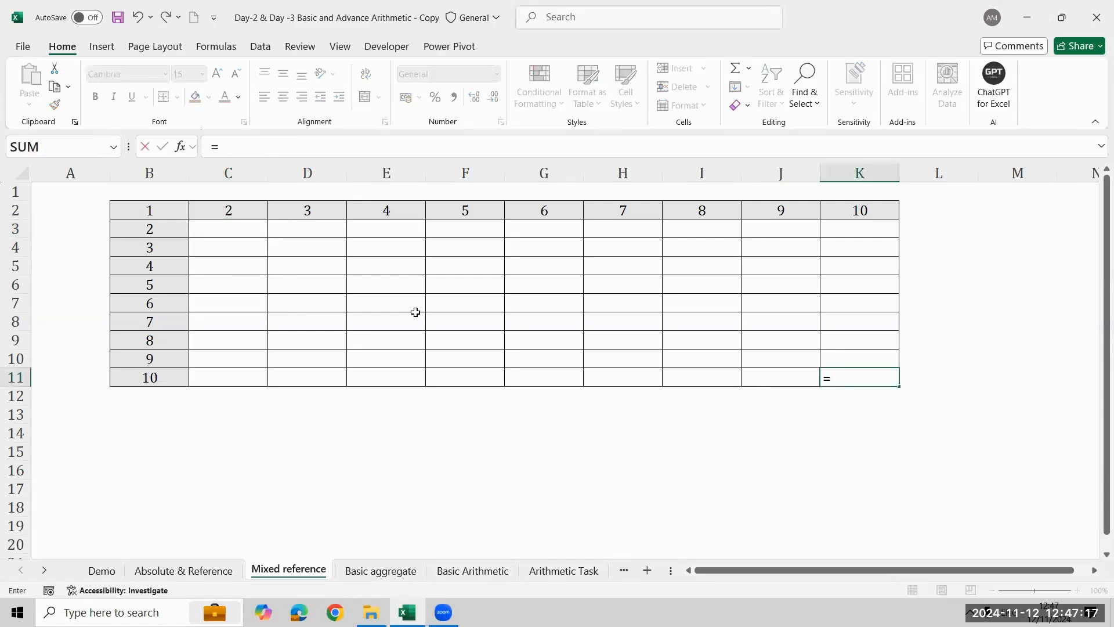
{"action": "left_click", "coordinate": [156, 382]}
{"action": "type", "text": "*"}
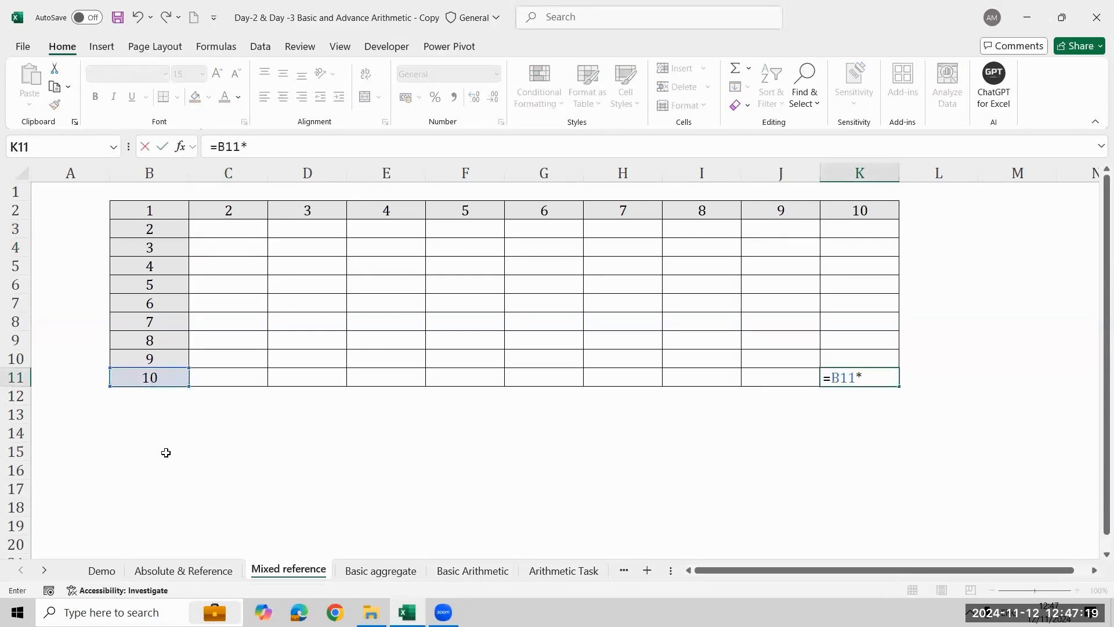
{"action": "left_click", "coordinate": [875, 200]}
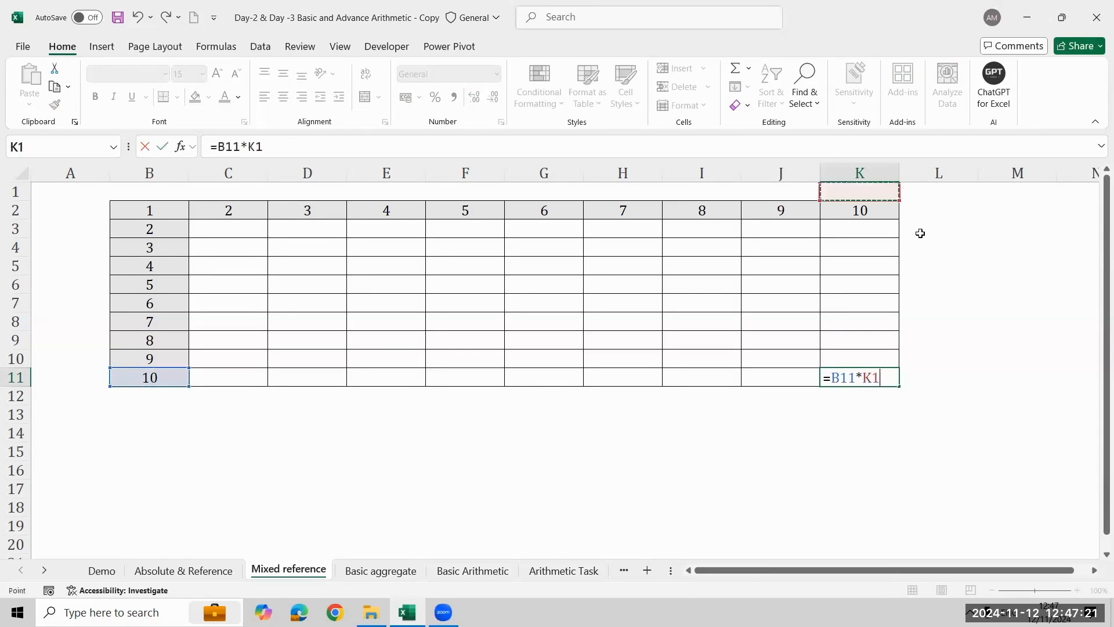
{"action": "left_click", "coordinate": [885, 214]}
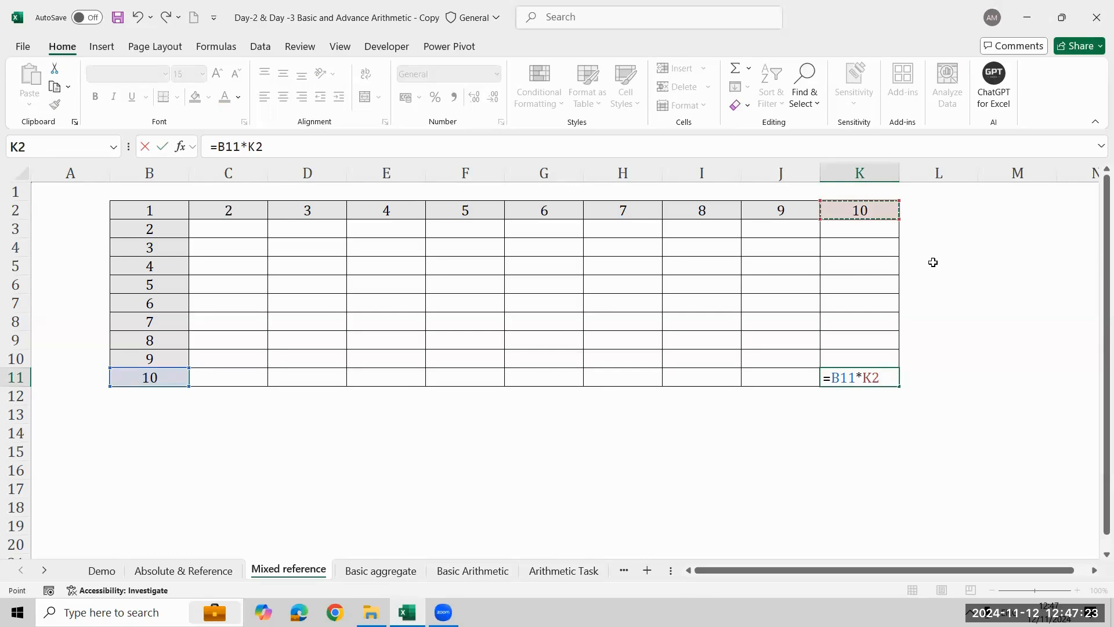
{"action": "key", "text": "Return"}
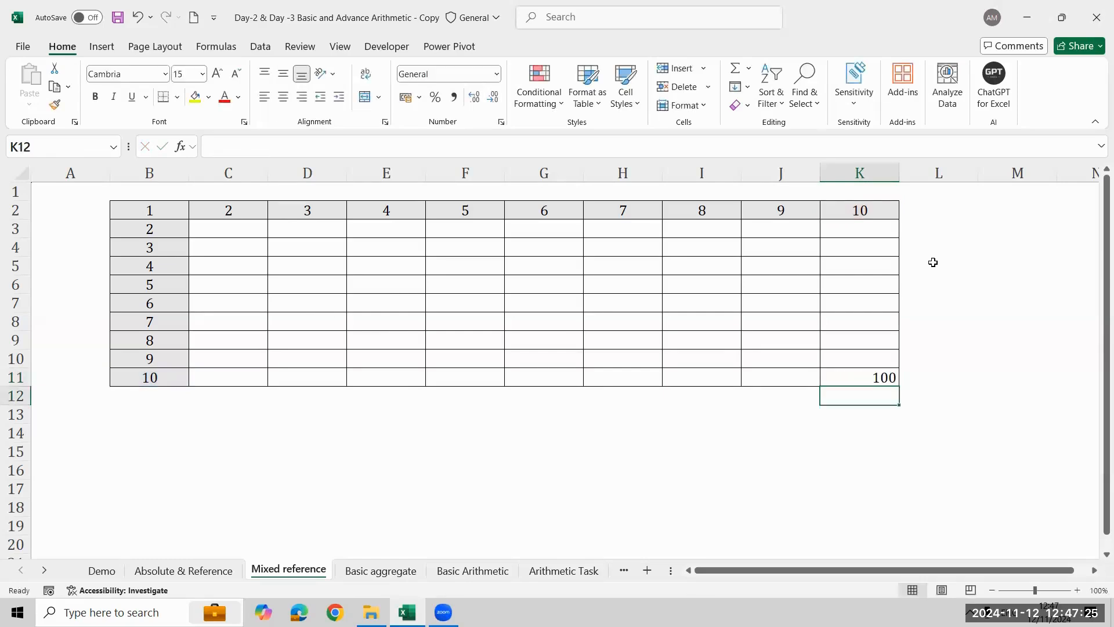
{"action": "key", "text": "Up"}
{"action": "key", "text": "Delete"}
- Enter =B3*C2 in C3 of the multiplication grid, using fully relative references
{"action": "key", "text": "Left"}
{"action": "key", "text": "Left"}
{"action": "key", "text": "Left"}
{"action": "key", "text": "Left"}
{"action": "key", "text": "Left"}
{"action": "key", "text": "Left"}
{"action": "key", "text": "Left"}
{"action": "key", "text": "Left"}
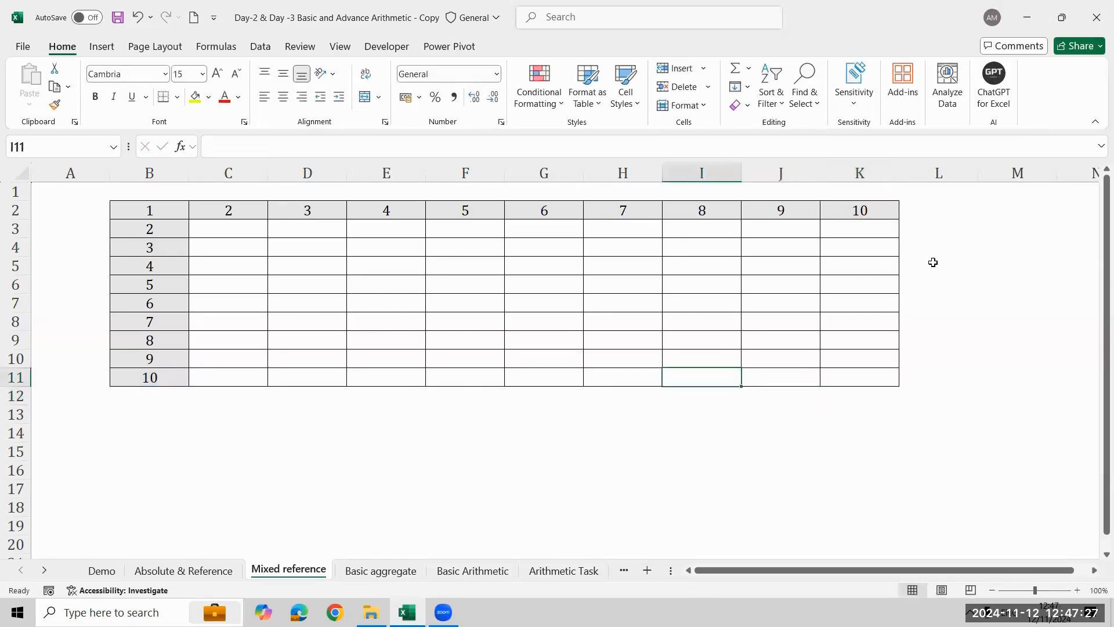
{"action": "key", "text": "Up"}
{"action": "key", "text": "Up"}
{"action": "key", "text": "Up"}
{"action": "key", "text": "Up"}
{"action": "key", "text": "Up"}
{"action": "key", "text": "Up"}
{"action": "key", "text": "Up"}
{"action": "key", "text": "Up"}
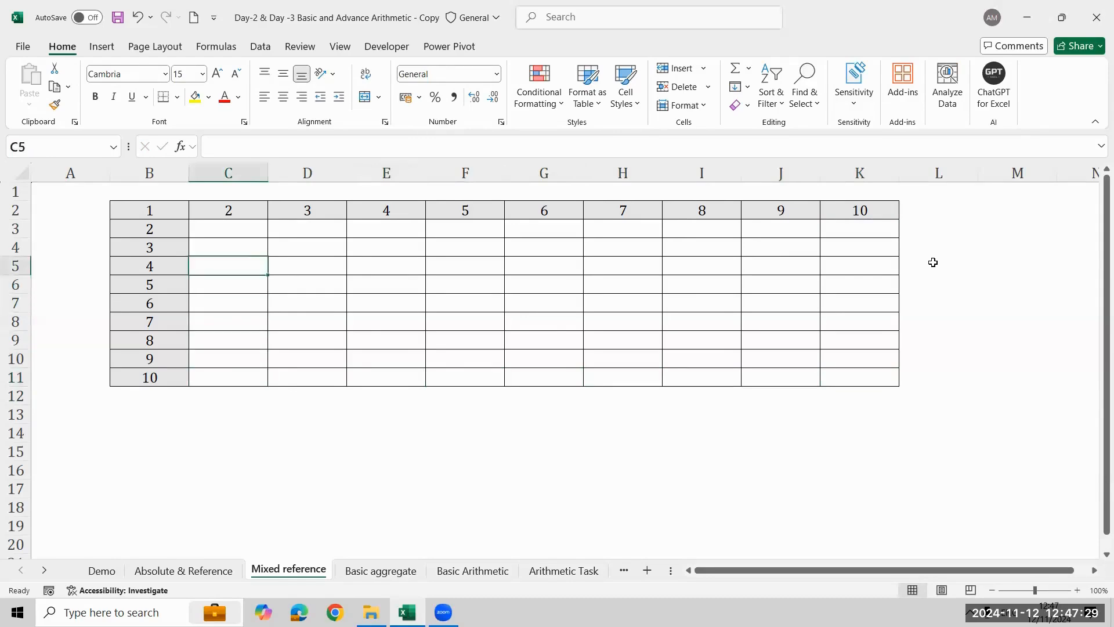
{"action": "type", "text": "="}
{"action": "key", "text": "Left"}
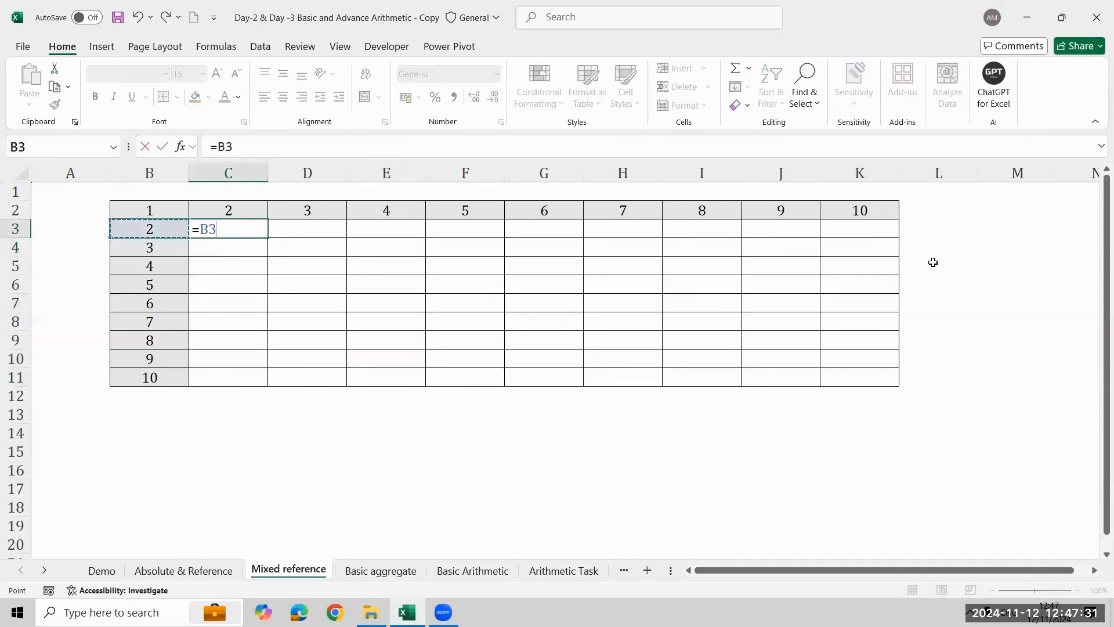
{"action": "type", "text": "*"}
{"action": "key", "text": "Up"}
{"action": "key", "text": "ctrl+Return"}
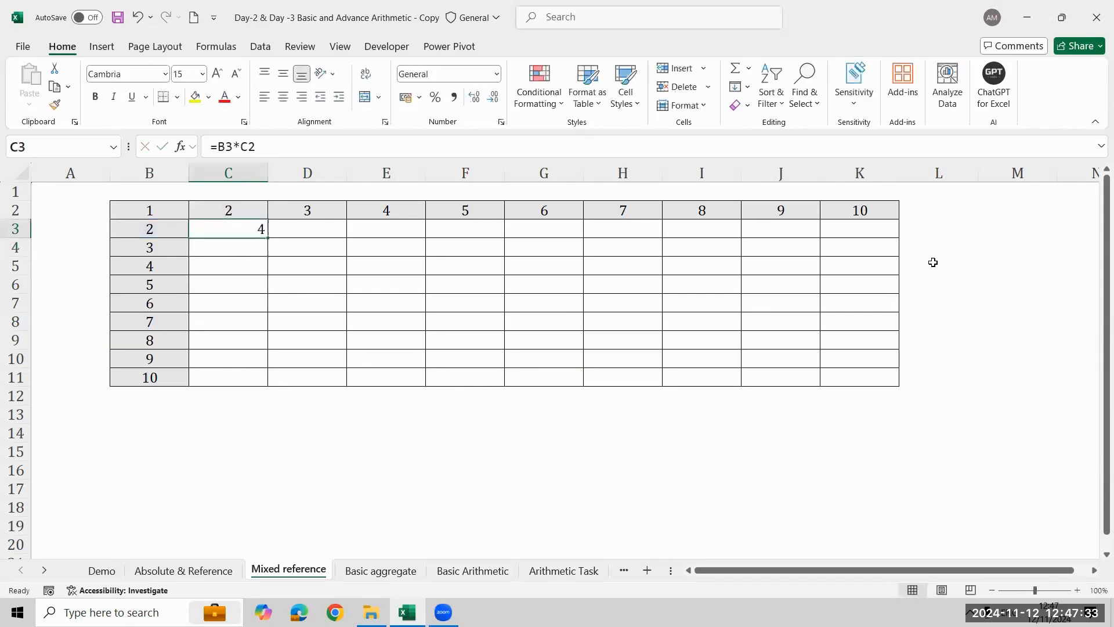
- Fill the C3 formula across and down through the multiplication grid C3:K11, and check the formula in K11
{"action": "key", "text": "shift+Right"}
{"action": "key", "text": "shift+Right"}
{"action": "key", "text": "shift+Right"}
{"action": "key", "text": "shift+Right"}
{"action": "key", "text": "shift+Right"}
{"action": "key", "text": "shift+Right"}
{"action": "key", "text": "shift+Right"}
{"action": "key", "text": "shift+Right"}
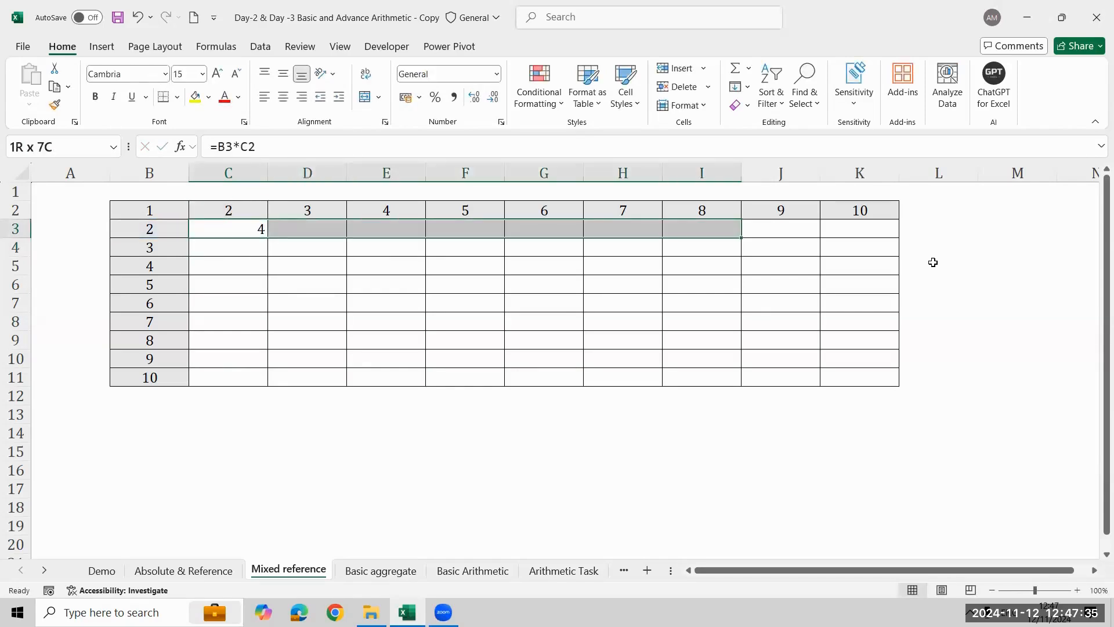
{"action": "key", "text": "shift+Down"}
{"action": "key", "text": "shift+Down"}
{"action": "key", "text": "shift+Down"}
{"action": "key", "text": "shift+Down"}
{"action": "key", "text": "shift+Down"}
{"action": "key", "text": "shift+Down"}
{"action": "key", "text": "shift+Down"}
{"action": "key", "text": "shift+Down"}
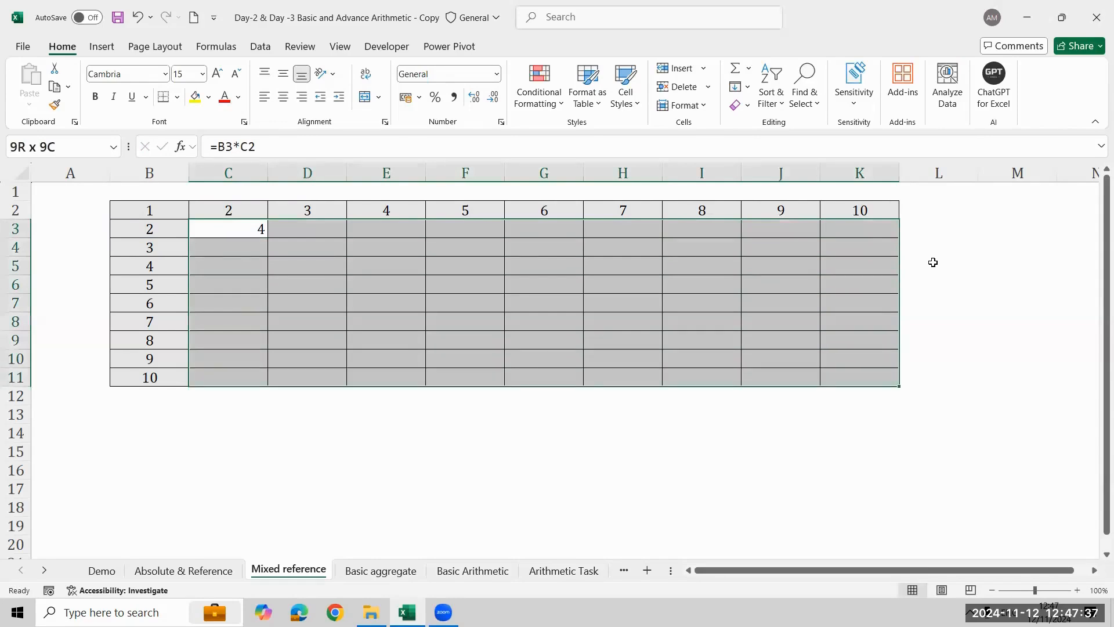
{"action": "key", "text": "shift+Down"}
{"action": "key", "text": "shift+Up"}
{"action": "key", "text": "ctrl+r"}
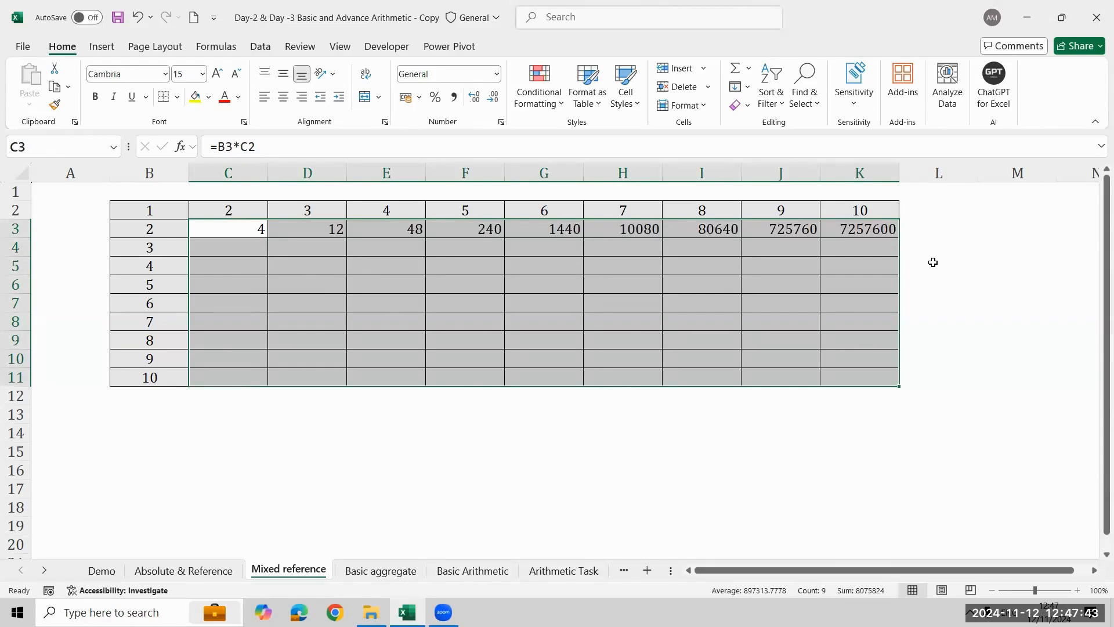
{"action": "key", "text": "ctrl+d"}
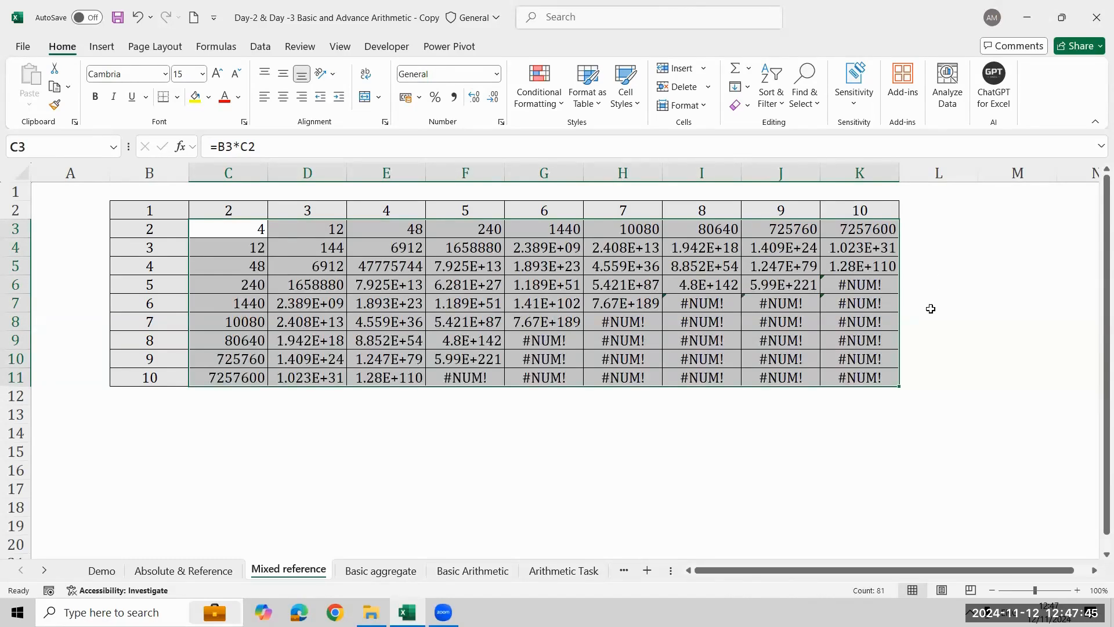
{"action": "left_click", "coordinate": [861, 371]}
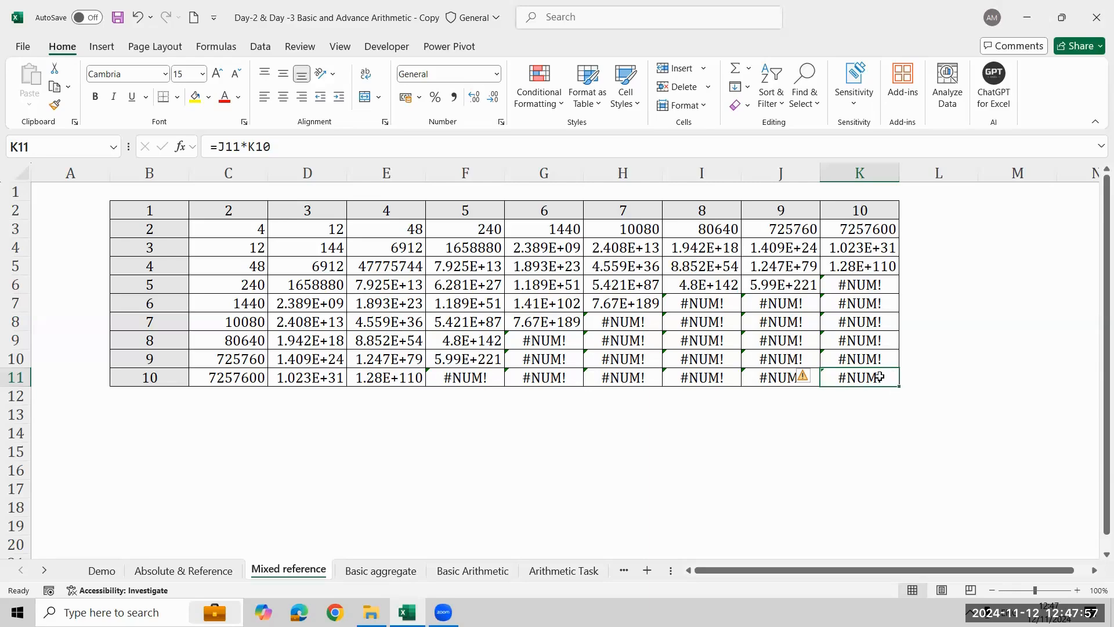
- Clear all formulas from the multiplication grid C3:K11
{"action": "key", "text": "ctrl+Up"}
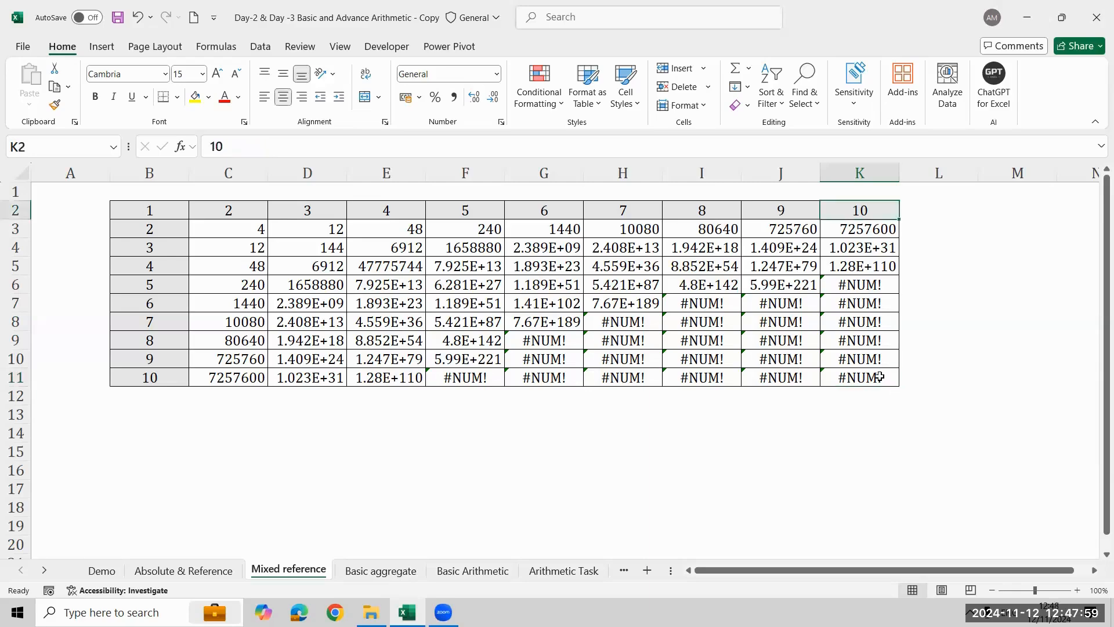
{"action": "key", "text": "ctrl+Left"}
{"action": "key", "text": "Down"}
{"action": "key", "text": "Right"}
{"action": "key", "text": "ctrl+shift+End"}
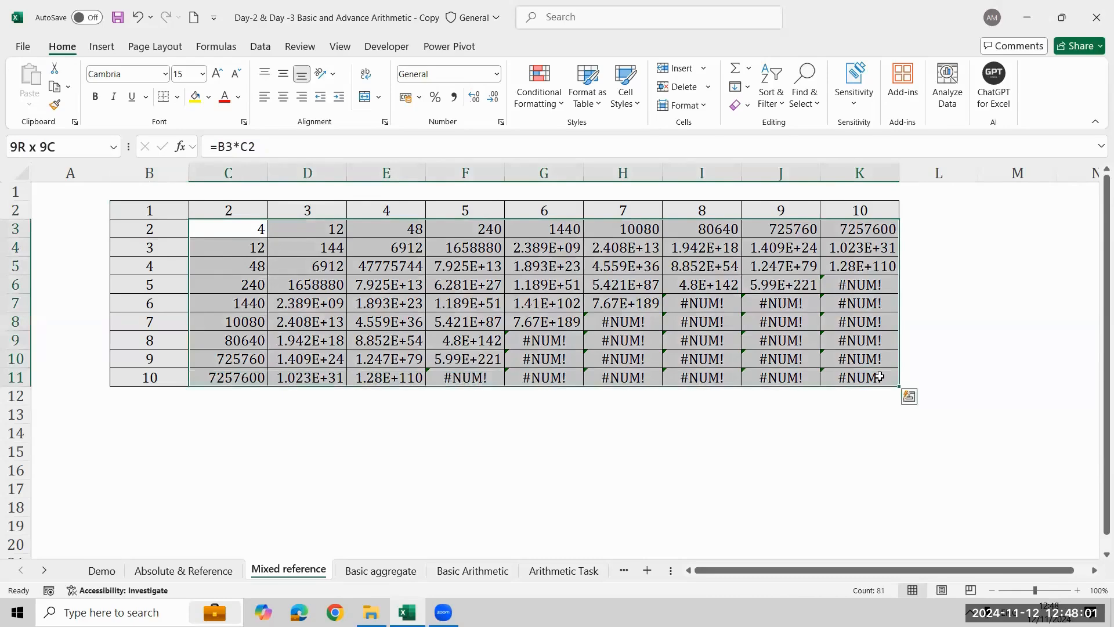
{"action": "key", "text": "Delete"}
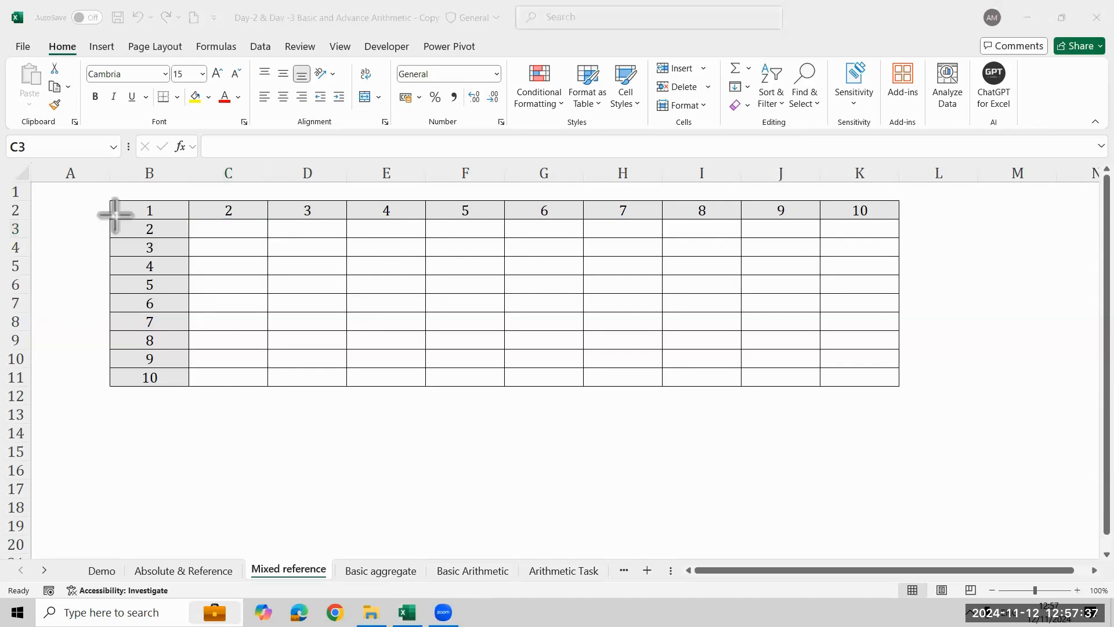
- Annotate the grid with red arrows down column B and from B3:B6 to C2, and clear the annotations
{"action": "mouse_move", "coordinate": [118, 219]}
{"action": "left_mouse_down"}
{"action": "mouse_move", "coordinate": [110, 290]}
{"action": "mouse_move", "coordinate": [126, 347]}
{"action": "left_mouse_up"}
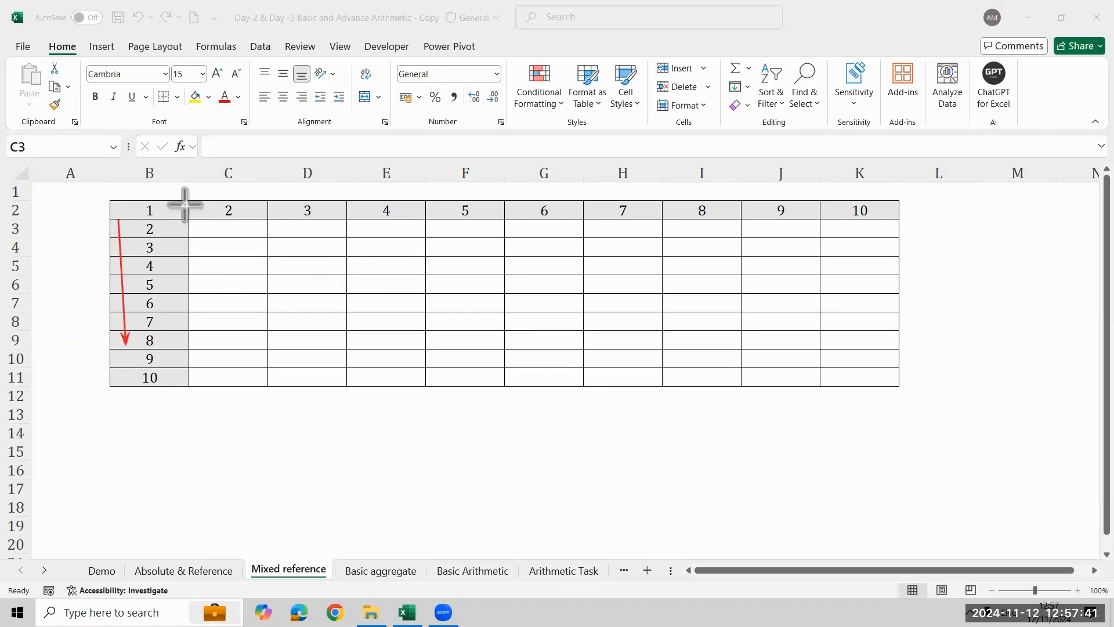
{"action": "left_click_drag", "start_coordinate": [178, 230], "coordinate": [213, 216]}
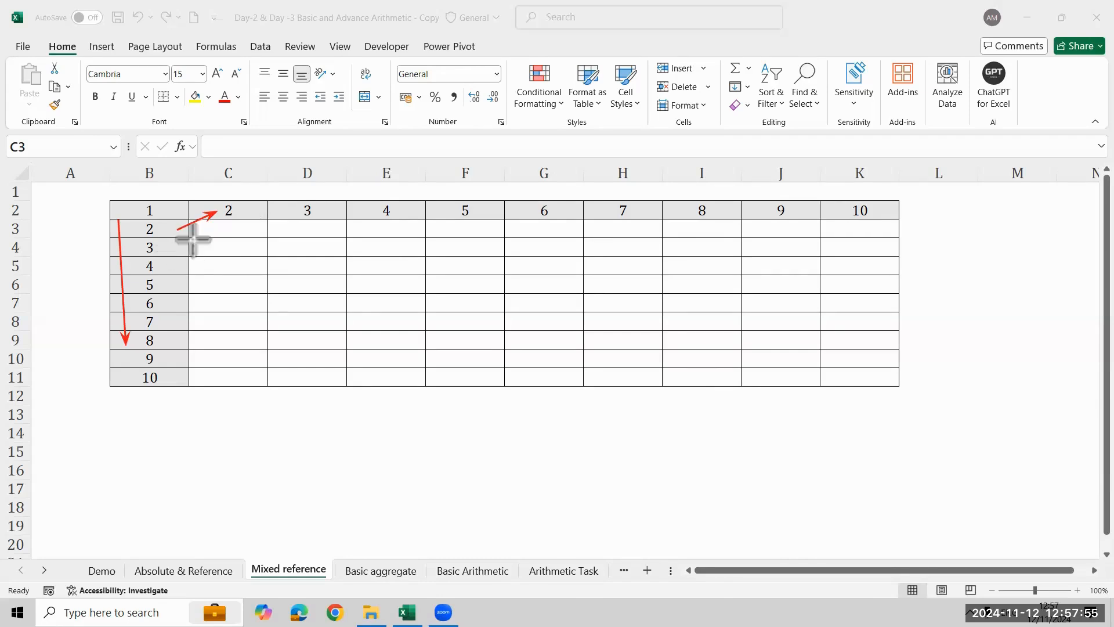
{"action": "mouse_move", "coordinate": [174, 272]}
{"action": "left_mouse_down"}
{"action": "mouse_move", "coordinate": [223, 238]}
{"action": "mouse_move", "coordinate": [225, 222]}
{"action": "left_mouse_up"}
{"action": "left_click_drag", "start_coordinate": [181, 288], "coordinate": [231, 231]}
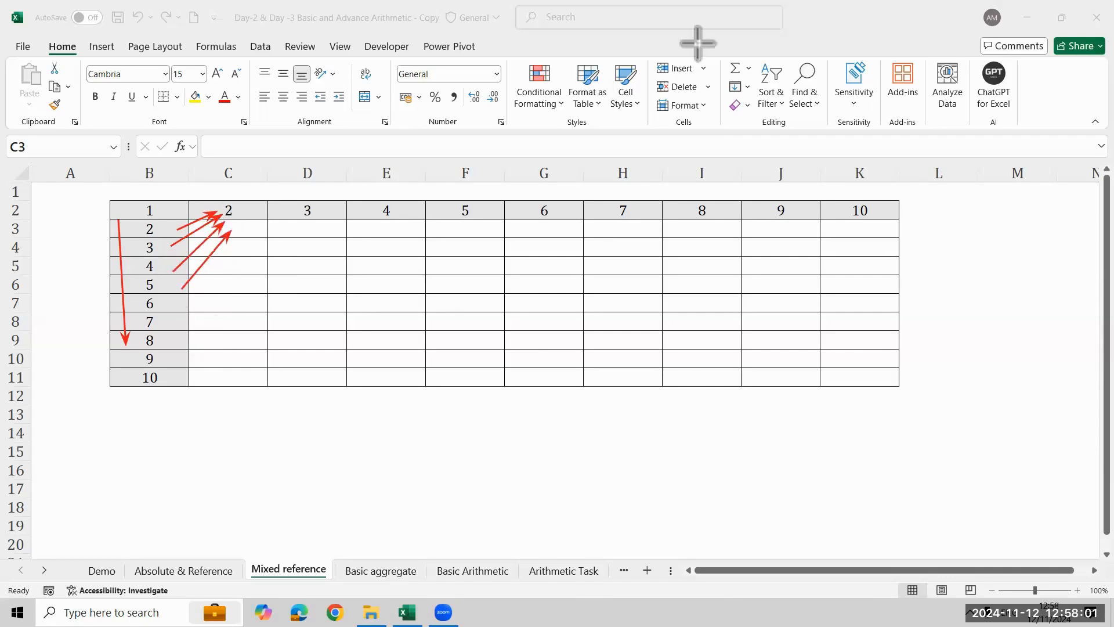
{"action": "left_click", "coordinate": [840, 48]}
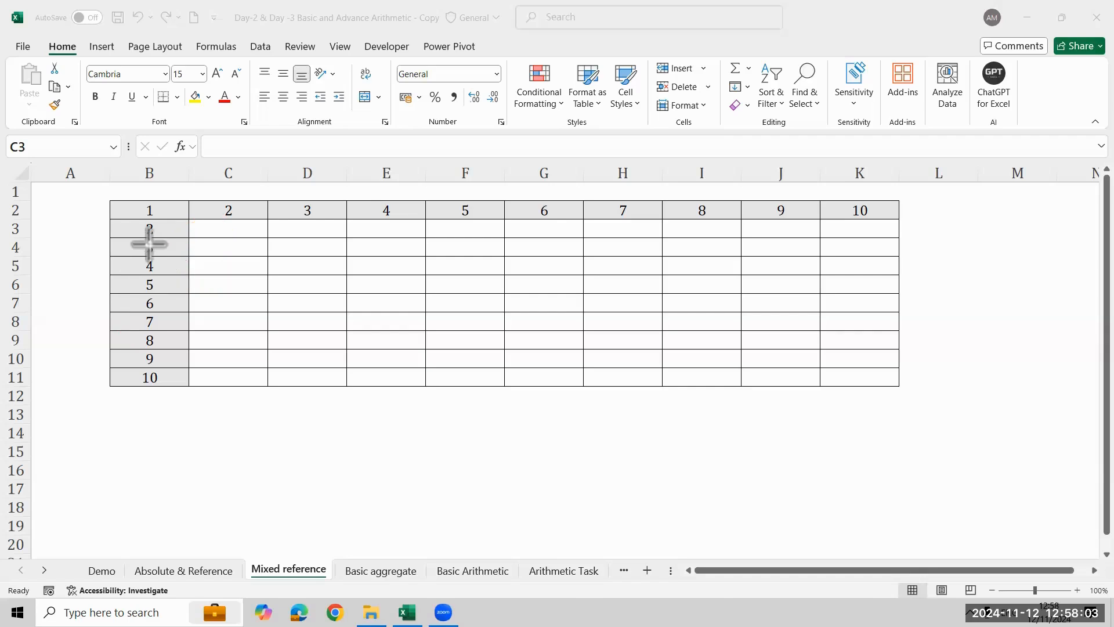
- Draw red arrows along the header row, from C2, D2 and E2 to B3, and one pointing at B3
{"action": "mouse_move", "coordinate": [206, 193]}
{"action": "left_mouse_down"}
{"action": "mouse_move", "coordinate": [458, 199]}
{"action": "mouse_move", "coordinate": [474, 189]}
{"action": "left_mouse_up"}
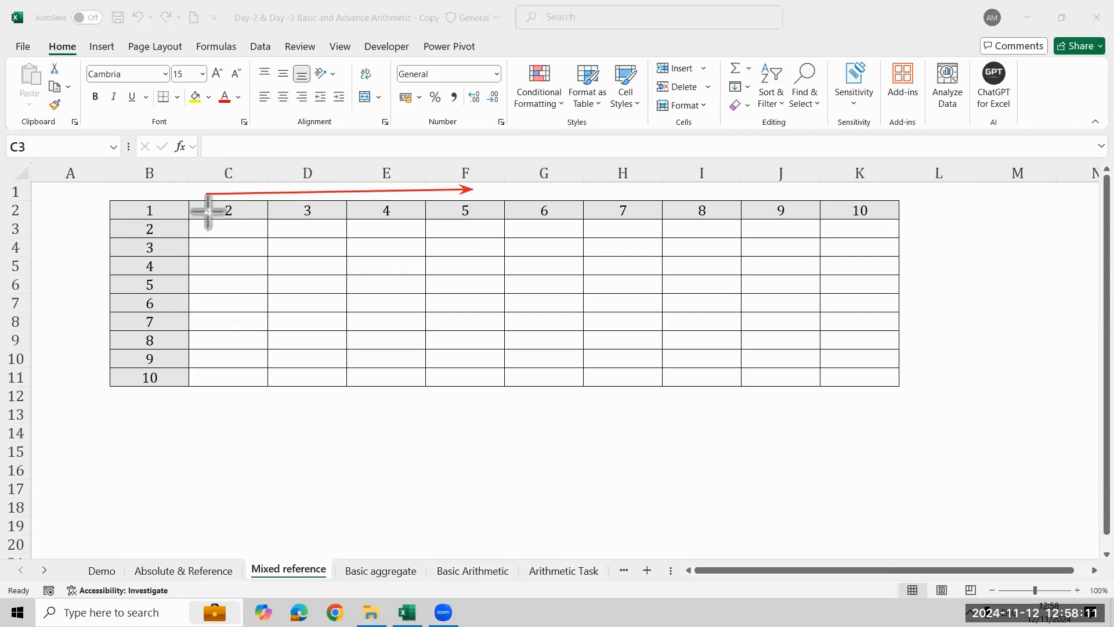
{"action": "left_click_drag", "start_coordinate": [215, 208], "coordinate": [169, 226]}
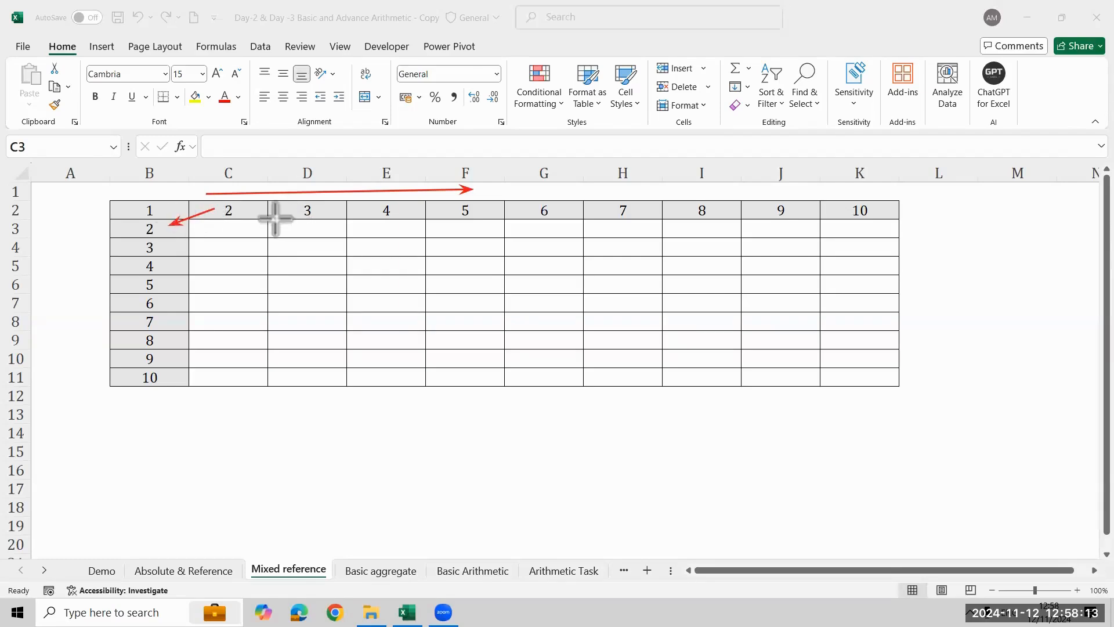
{"action": "left_click_drag", "start_coordinate": [289, 214], "coordinate": [177, 236]}
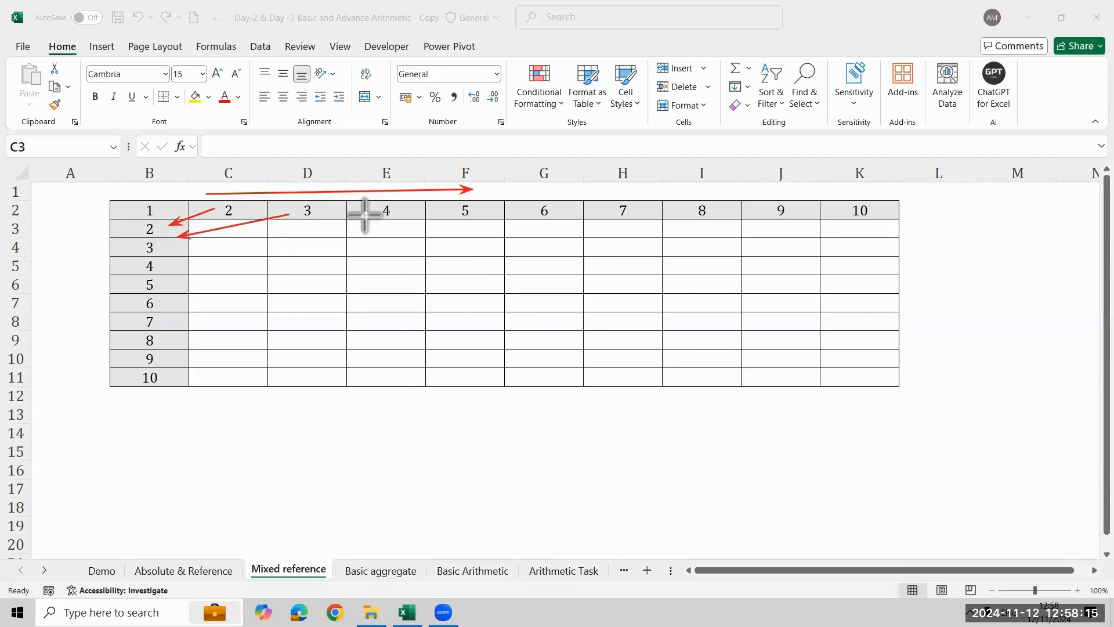
{"action": "left_click_drag", "start_coordinate": [364, 215], "coordinate": [174, 231]}
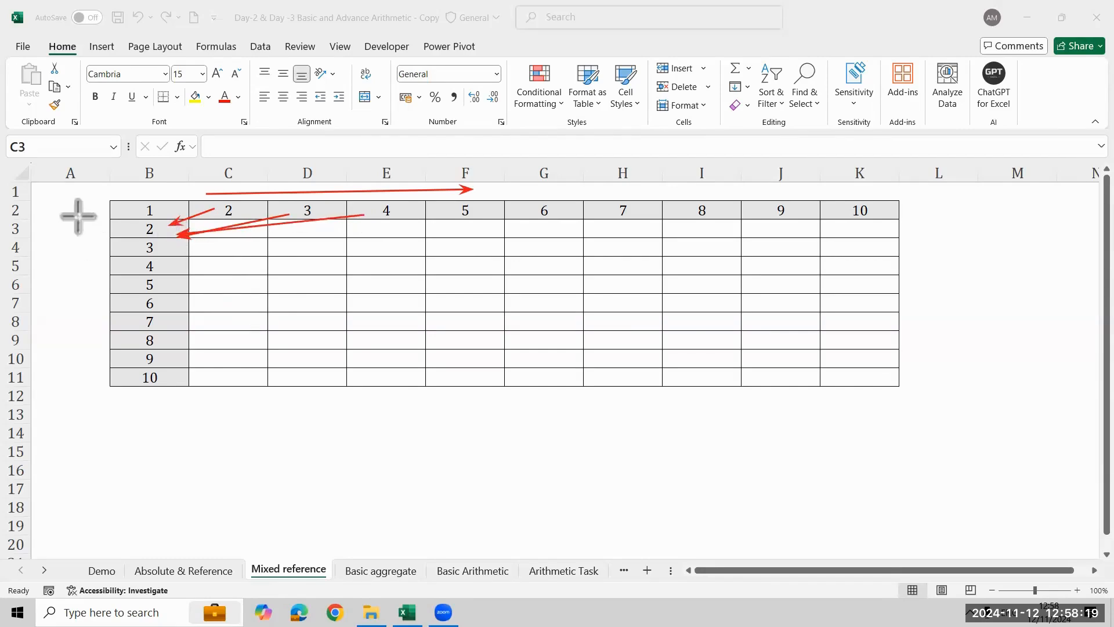
{"action": "left_click_drag", "start_coordinate": [78, 217], "coordinate": [107, 226]}
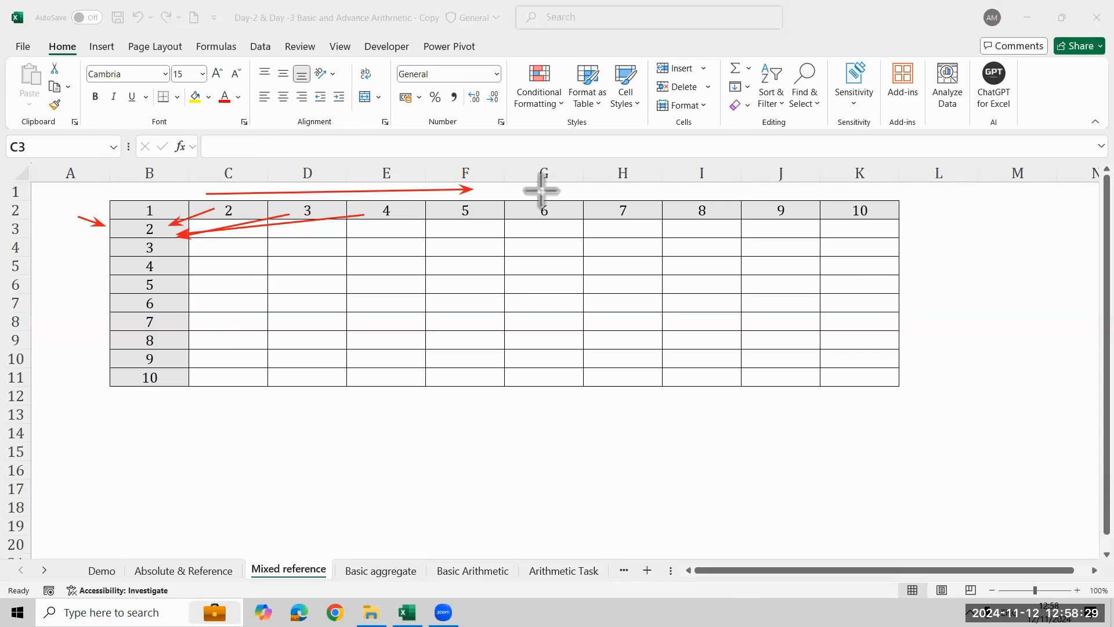
- Draw red arrows along the row 2 and column B headers and through row 3 and column C, mark both header starts, and clear all annotations
{"action": "left_click_drag", "start_coordinate": [240, 191], "coordinate": [496, 192]}
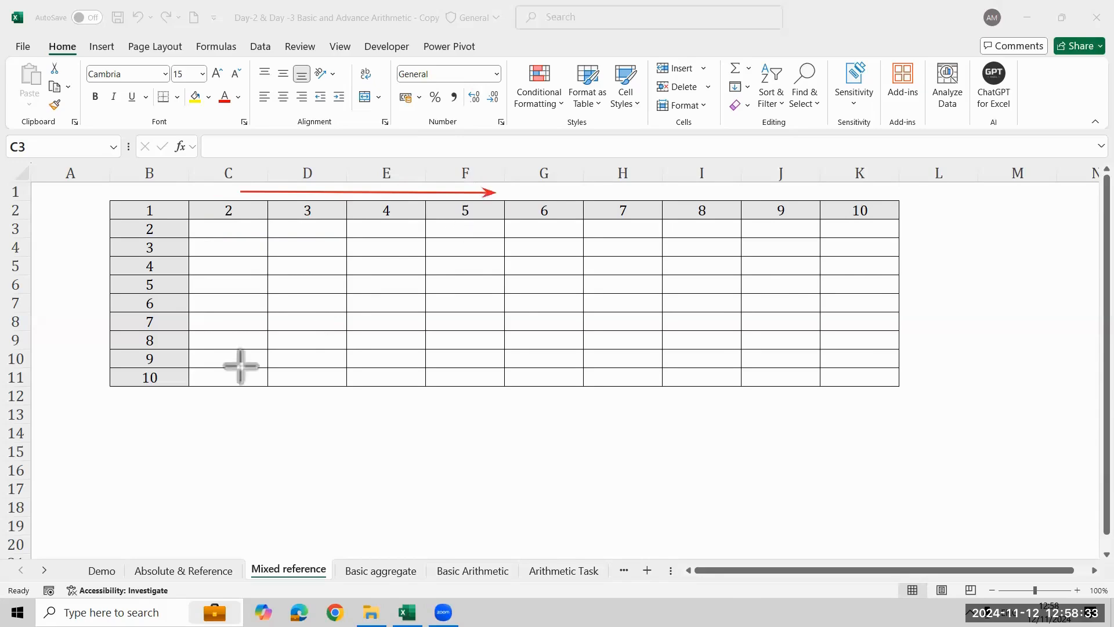
{"action": "left_click_drag", "start_coordinate": [94, 232], "coordinate": [90, 380]}
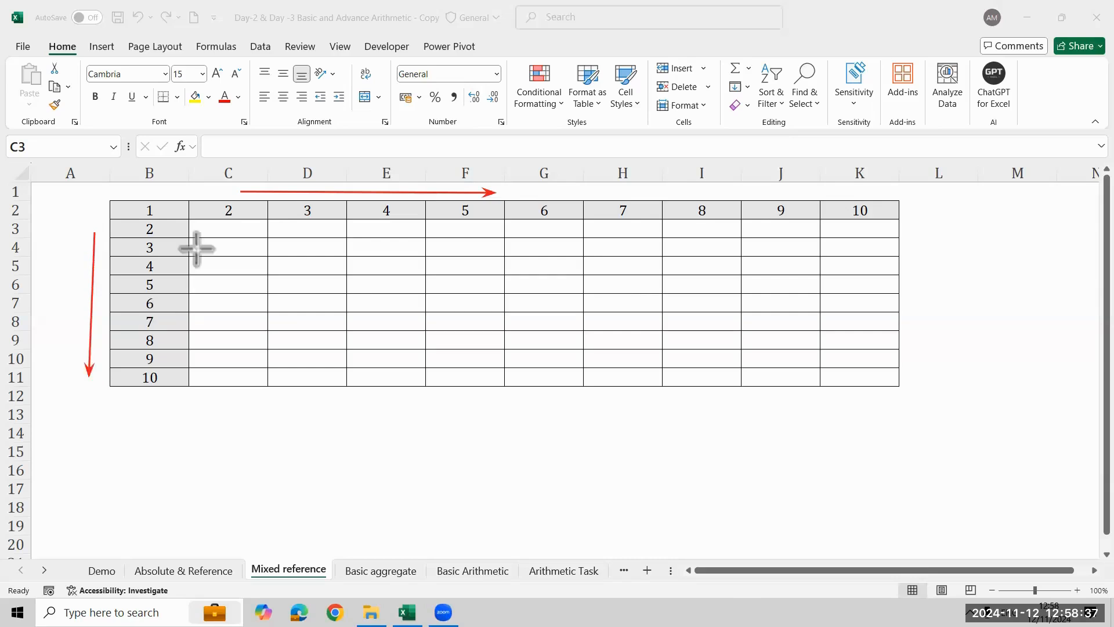
{"action": "left_click_drag", "start_coordinate": [183, 233], "coordinate": [505, 228]}
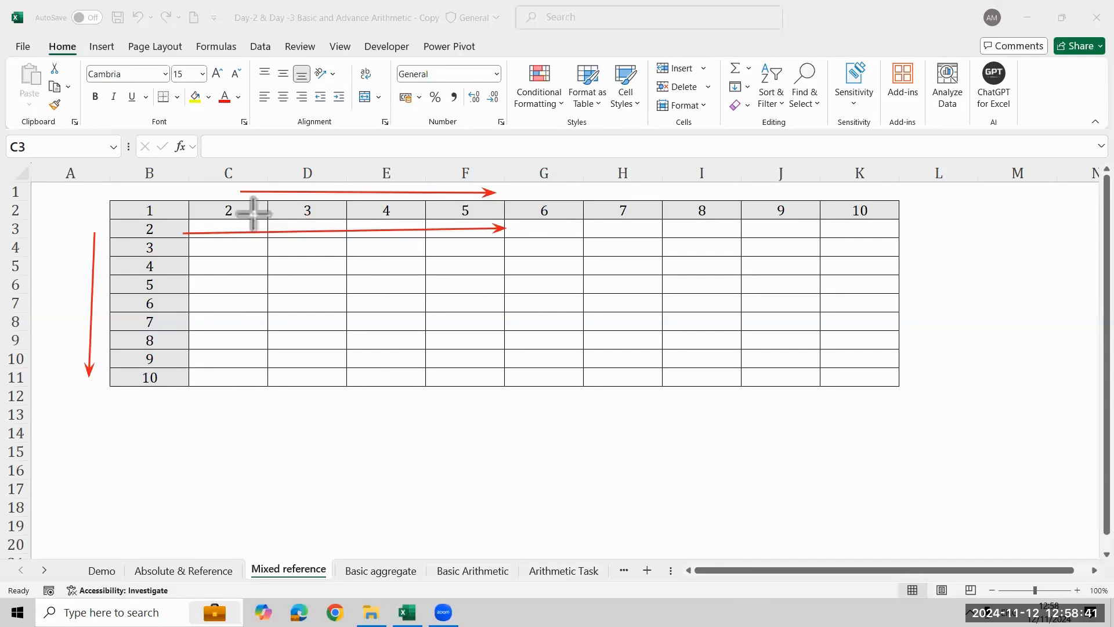
{"action": "left_click_drag", "start_coordinate": [246, 226], "coordinate": [251, 361]}
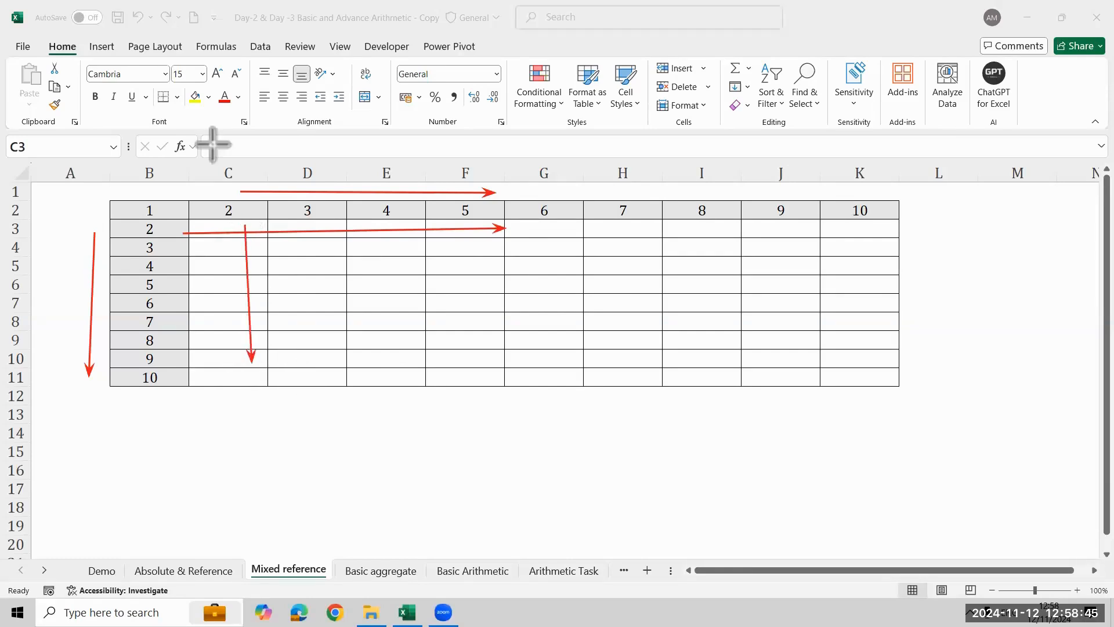
{"action": "left_click_drag", "start_coordinate": [192, 174], "coordinate": [202, 196]}
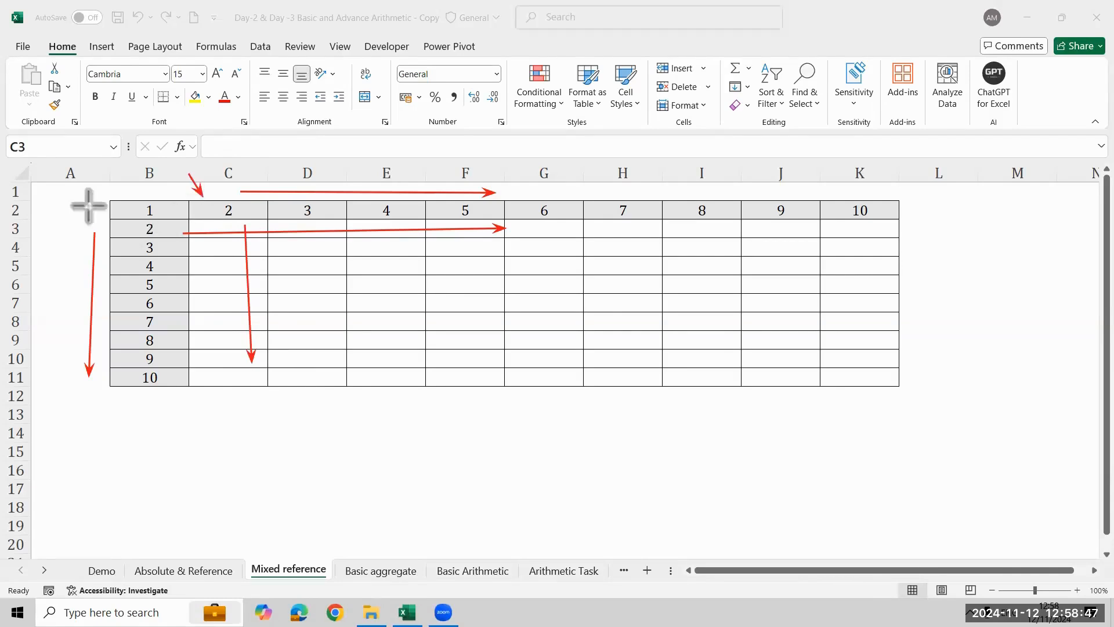
{"action": "left_click_drag", "start_coordinate": [88, 206], "coordinate": [121, 219]}
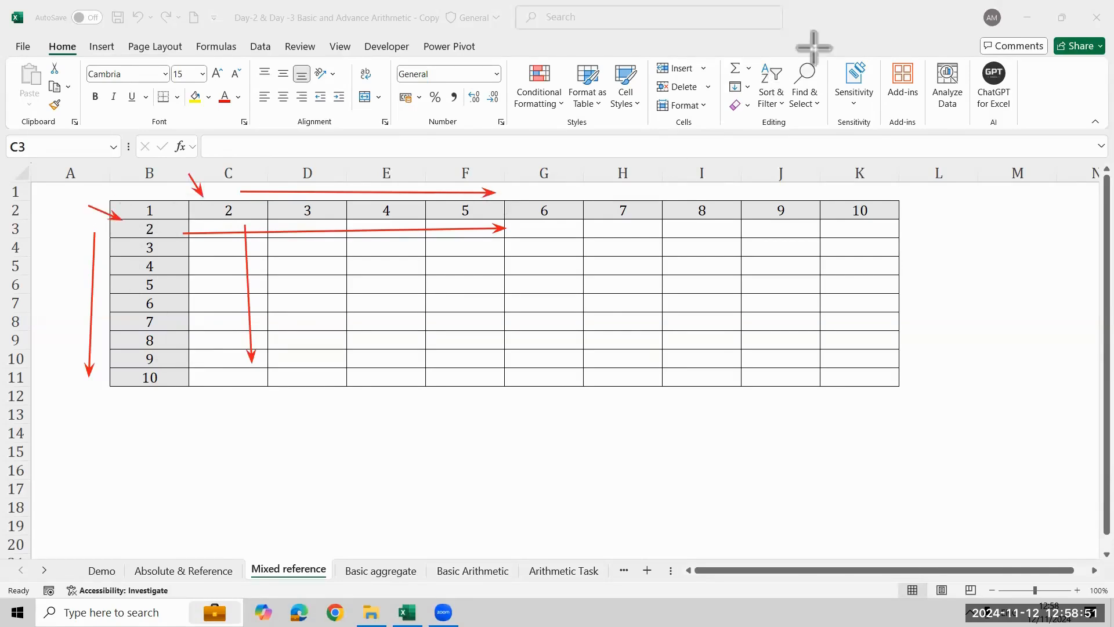
{"action": "left_click", "coordinate": [386, 72]}
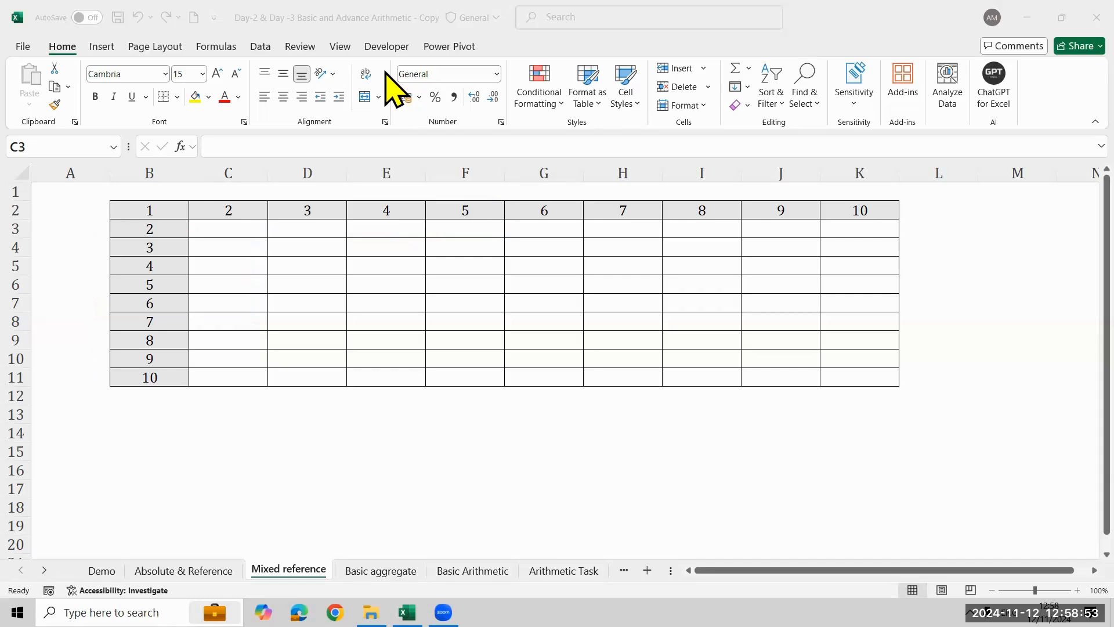
- Enter the relative formula =B3*C2 in C3 of the multiplication grid
{"action": "left_click", "coordinate": [230, 228]}
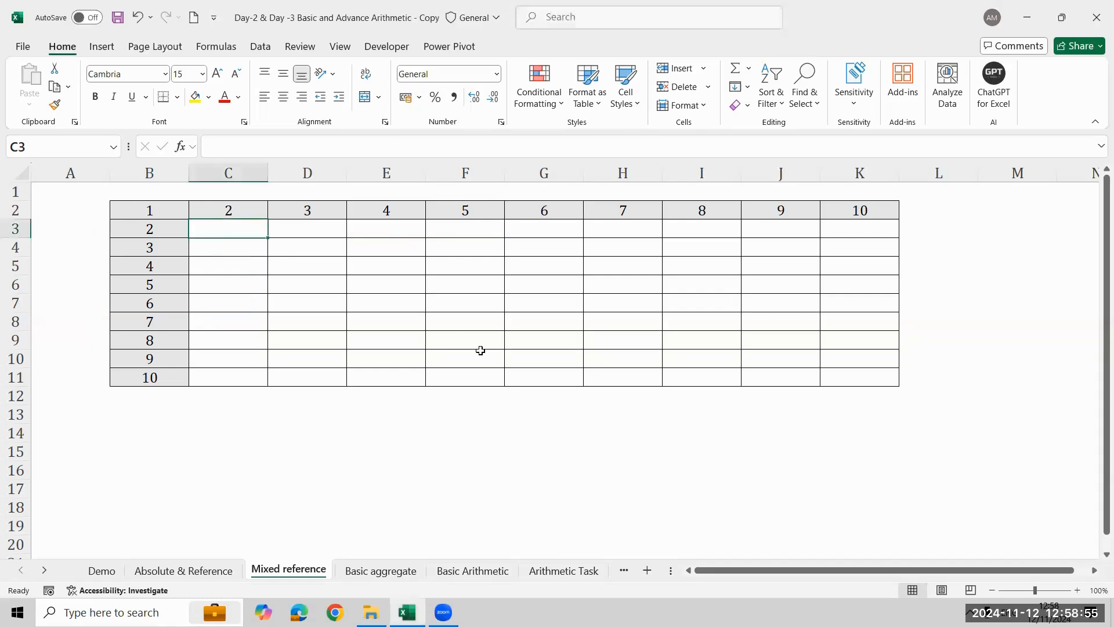
{"action": "type", "text": "="}
{"action": "key", "text": "Left"}
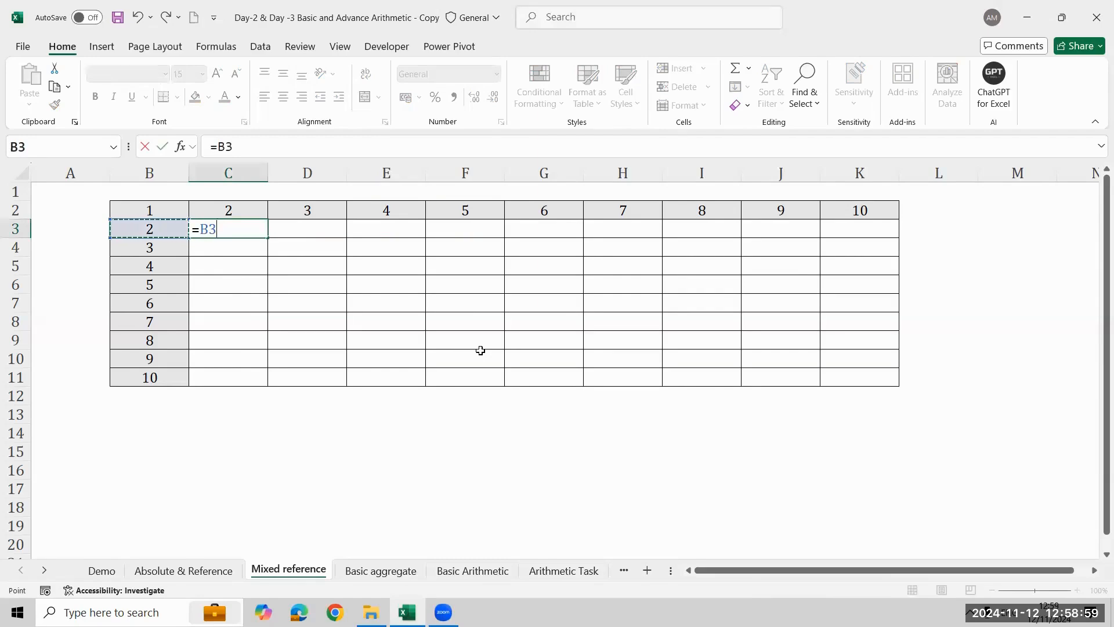
{"action": "type", "text": "*"}
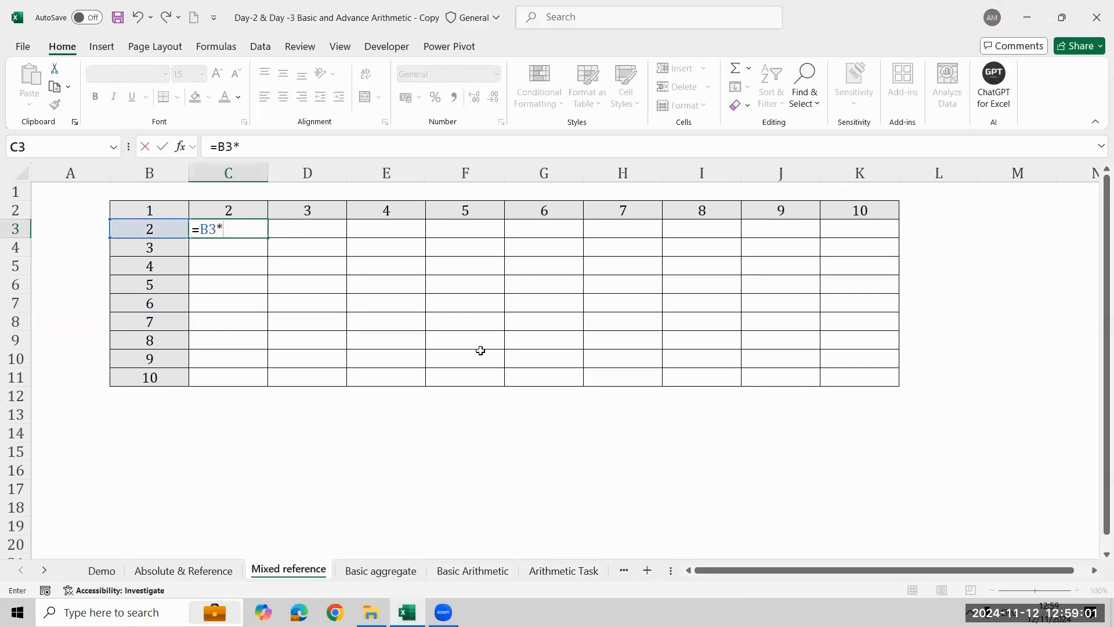
{"action": "key", "text": "Up"}
{"action": "key", "text": "ctrl+Return"}
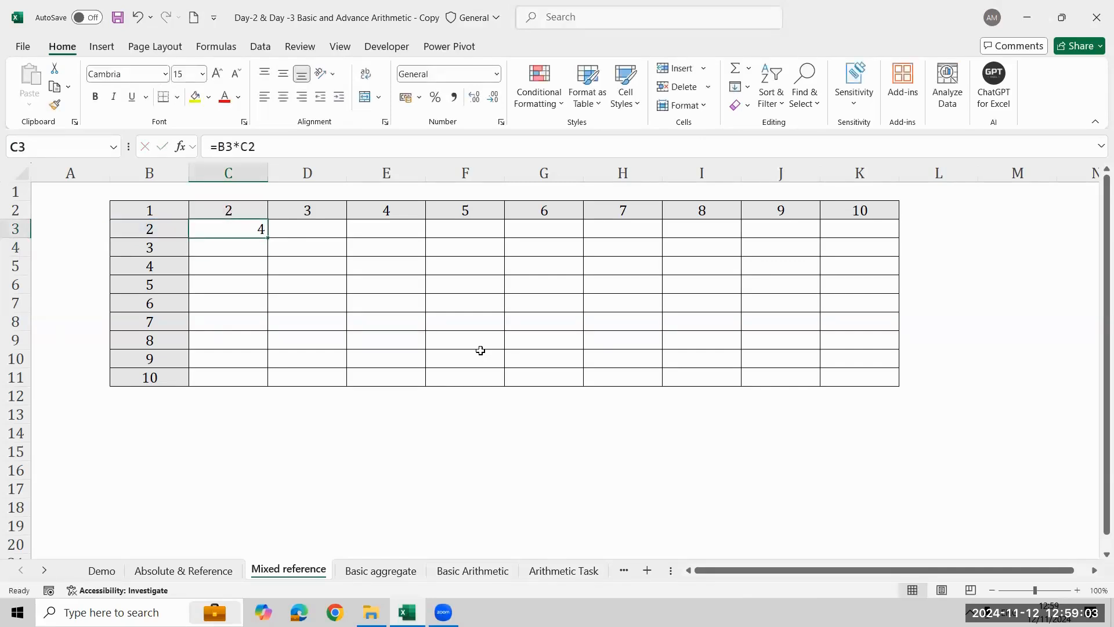
- Fill the C3 formula across to D3 and inspect the references in D3
{"action": "key", "text": "shift+Right"}
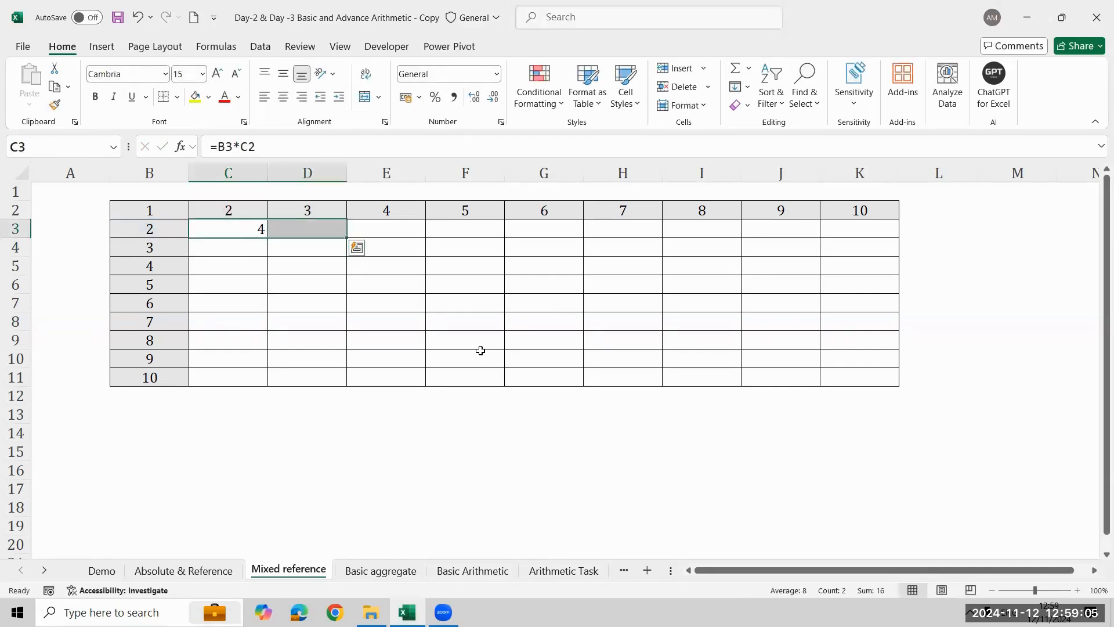
{"action": "key", "text": "ctrl+r"}
{"action": "key", "text": "Right"}
{"action": "key", "text": "F2"}
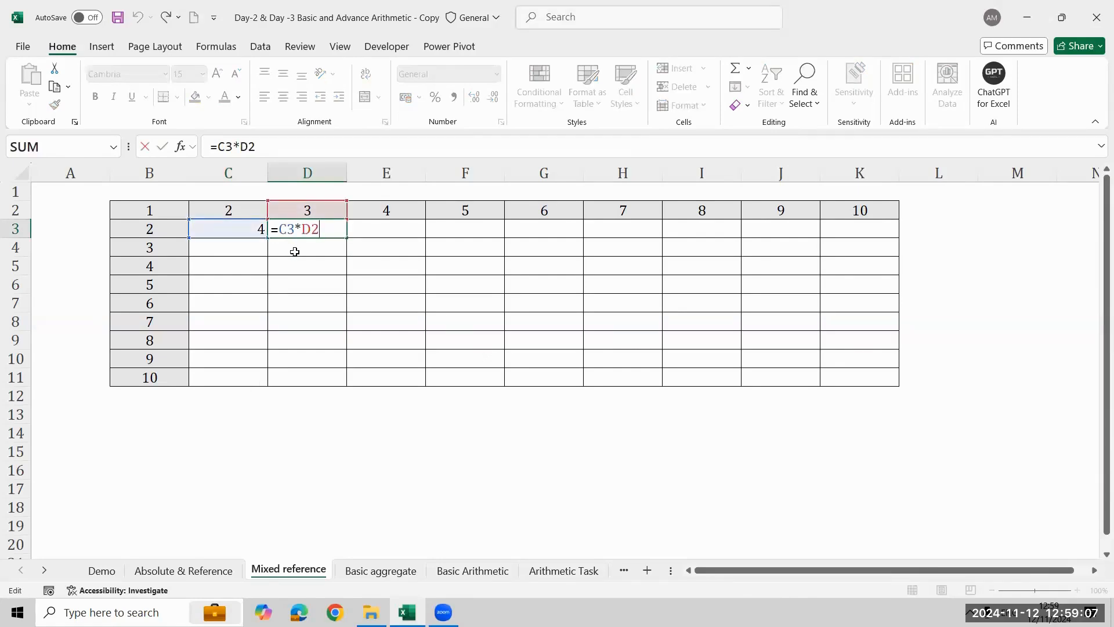
{"action": "key", "text": "Escape"}
- Compare the cell references highlighted in the C3 formula with those in D3
{"action": "key", "text": "Left"}
{"action": "key", "text": "F2"}
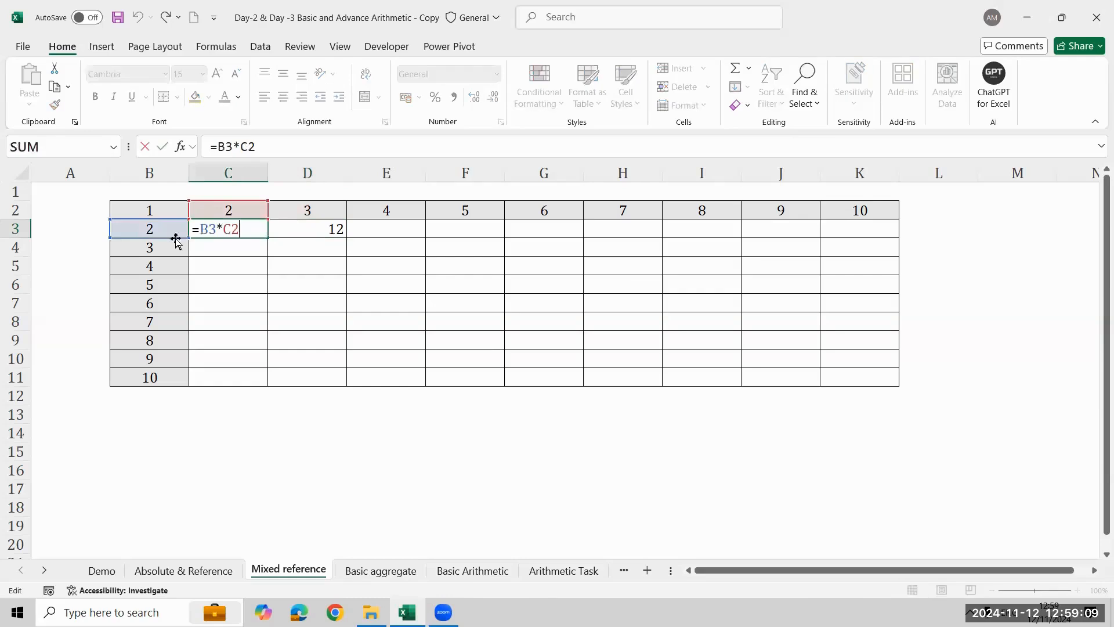
{"action": "key", "text": "Escape"}
{"action": "key", "text": "Right"}
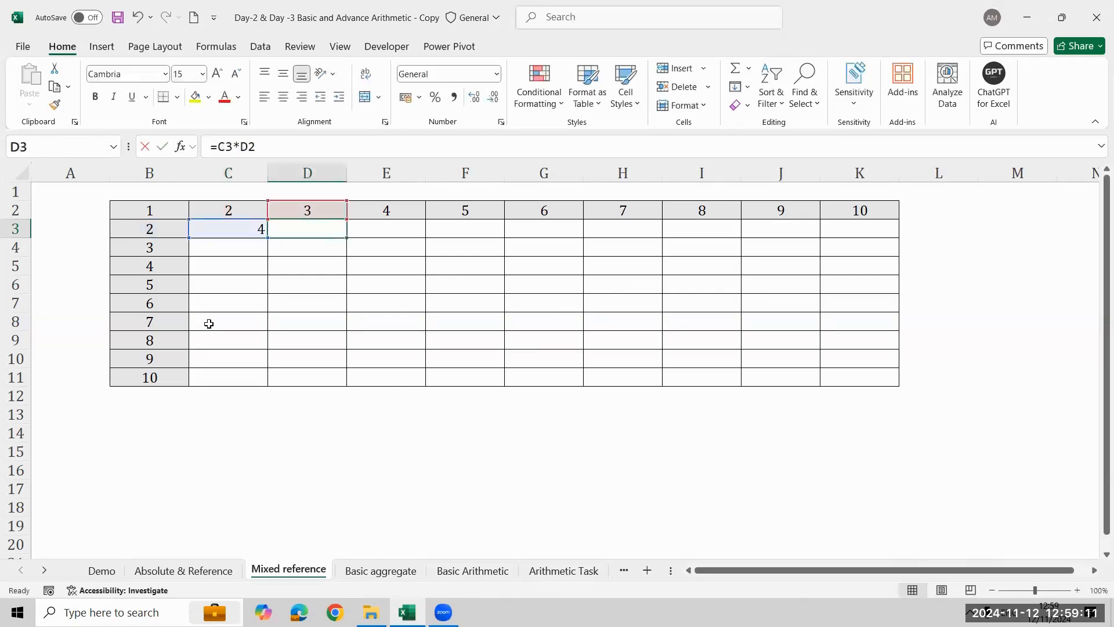
{"action": "key", "text": "F2"}
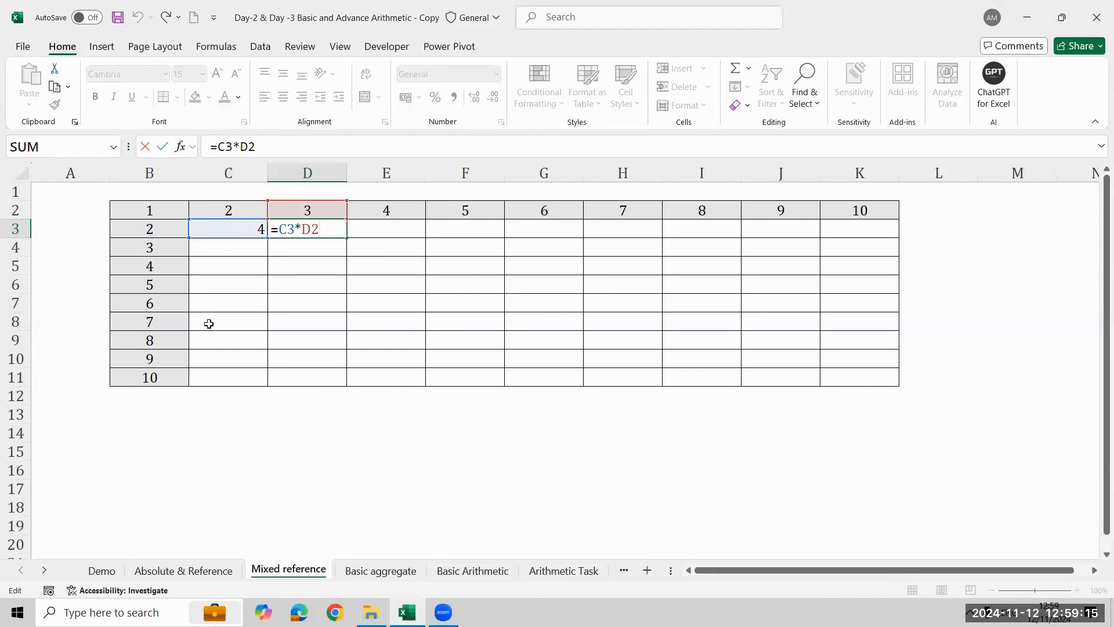
{"action": "key", "text": "Escape"}
{"action": "key", "text": "Left"}
{"action": "key", "text": "F2"}
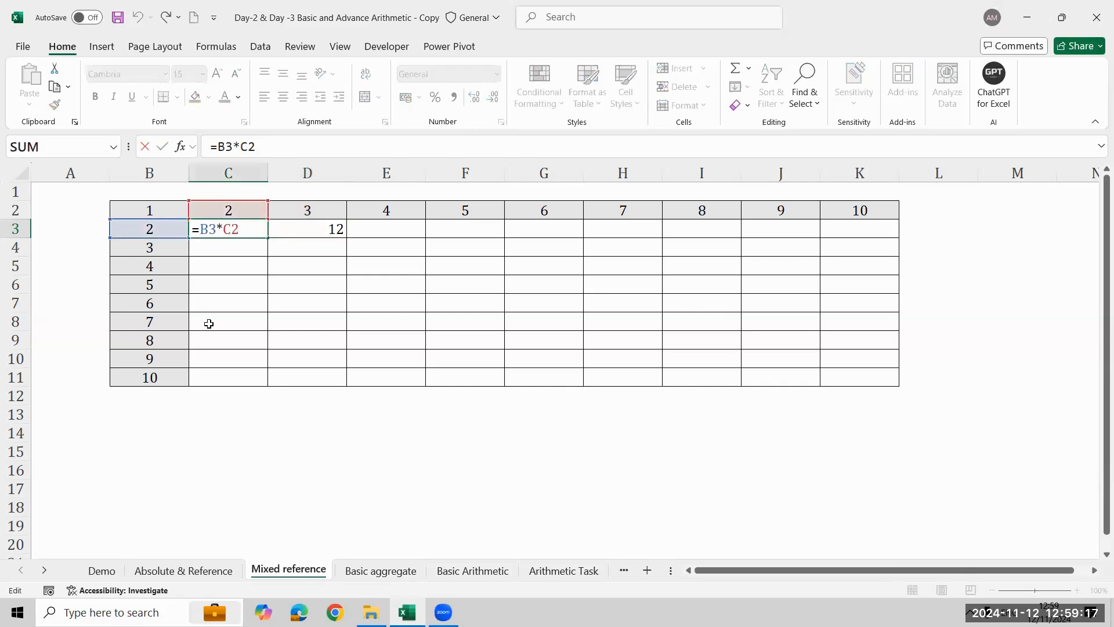
{"action": "key", "text": "Tab"}
{"action": "key", "text": "F2"}
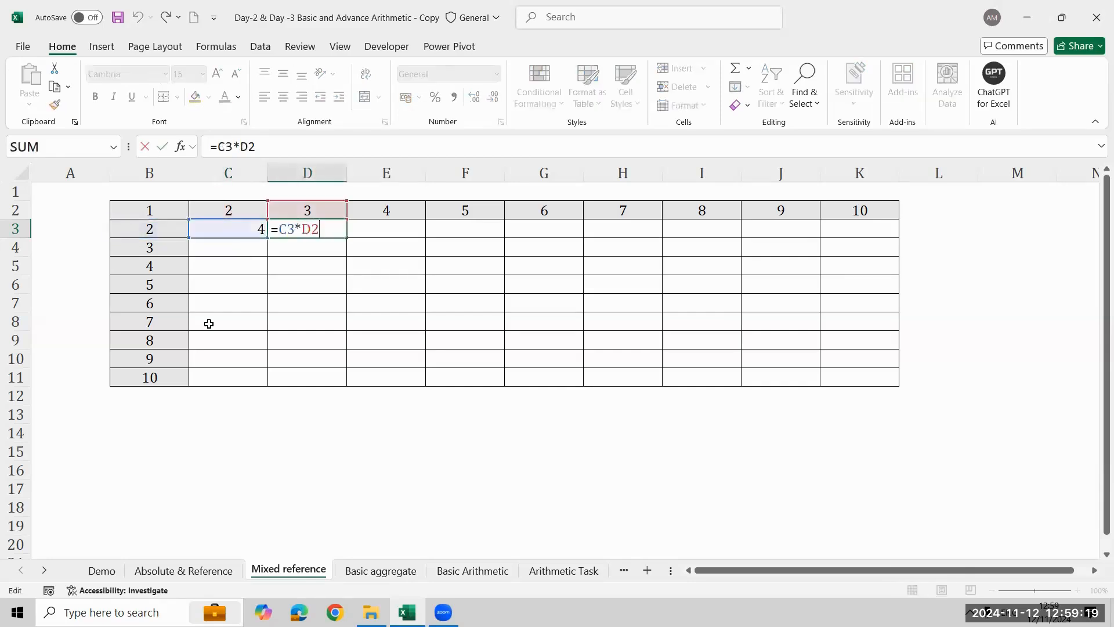
- Lock column B in the first reference of the C3 formula, making it =$B3*C2
{"action": "key", "text": "Escape"}
{"action": "key", "text": "Left"}
{"action": "key", "text": "F2"}
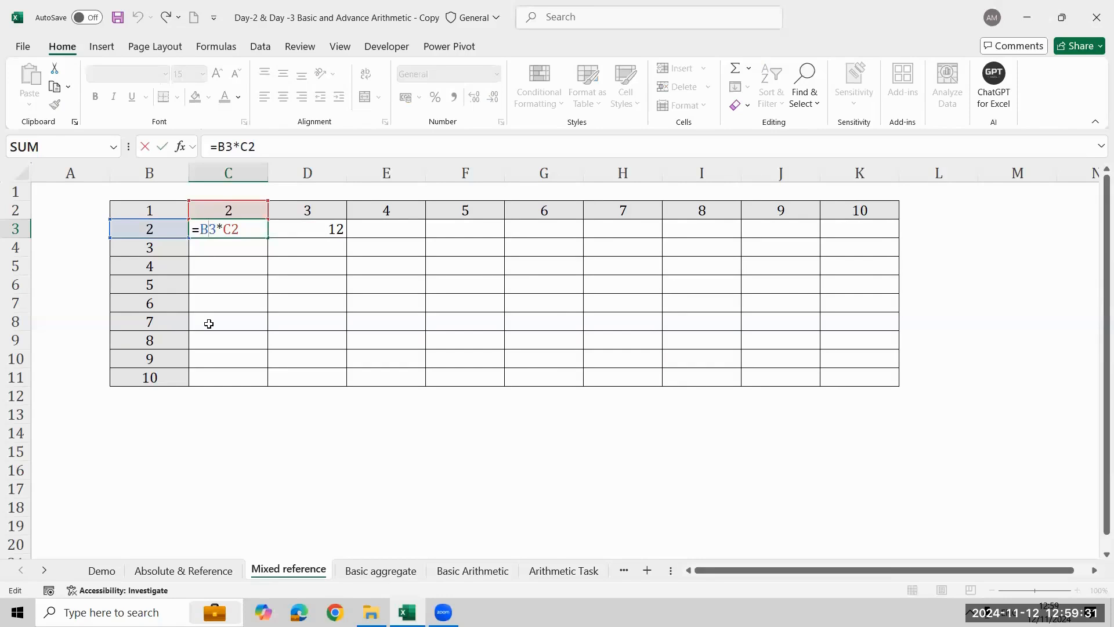
{"action": "key", "text": "F4"}
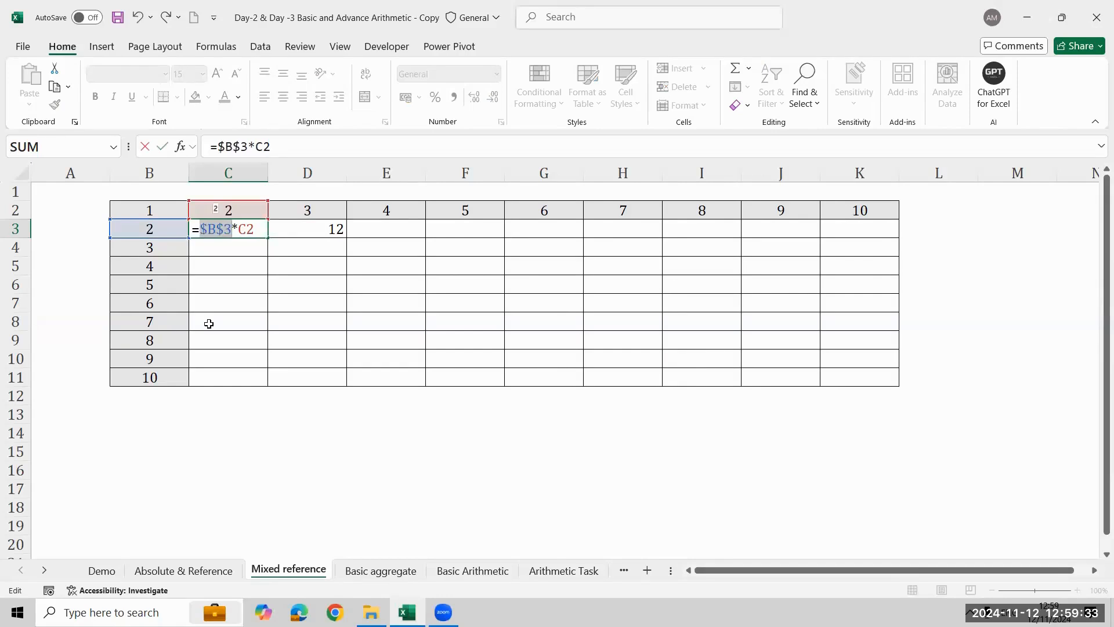
{"action": "key", "text": "F4"}
{"action": "key", "text": "F4"}
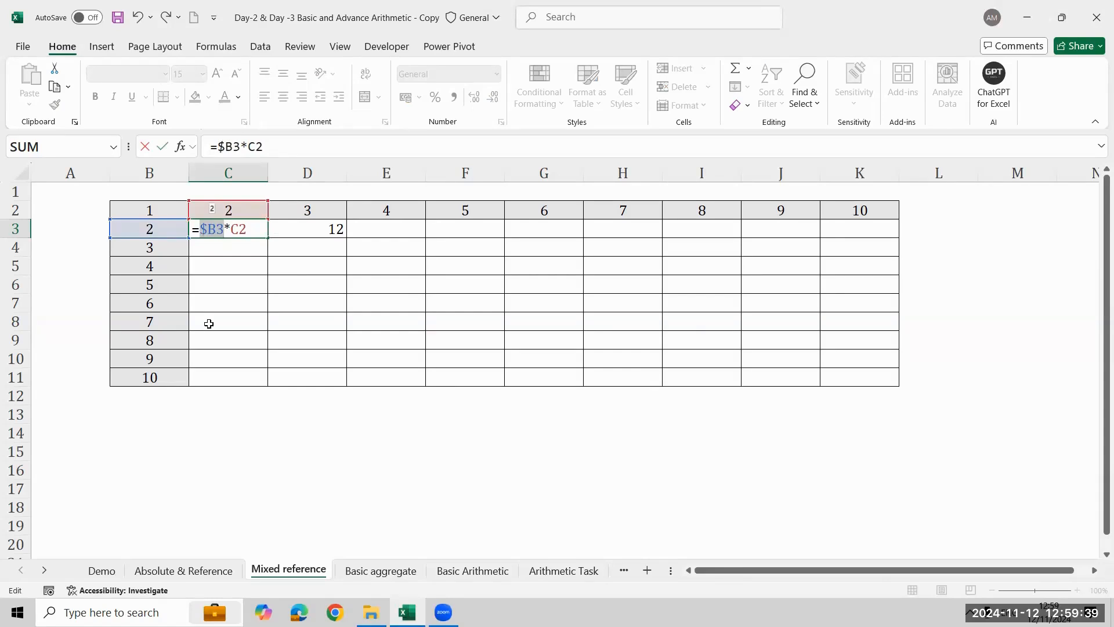
{"action": "key", "text": "Right"}
{"action": "key", "text": "Return"}
- Fill the C3 formula across row 3 to K3
{"action": "key", "text": "Up"}
{"action": "key", "text": "shift+Right"}
{"action": "key", "text": "shift+Right"}
{"action": "key", "text": "shift+Right"}
{"action": "key", "text": "shift+Right"}
{"action": "key", "text": "shift+Right"}
{"action": "key", "text": "shift+Right"}
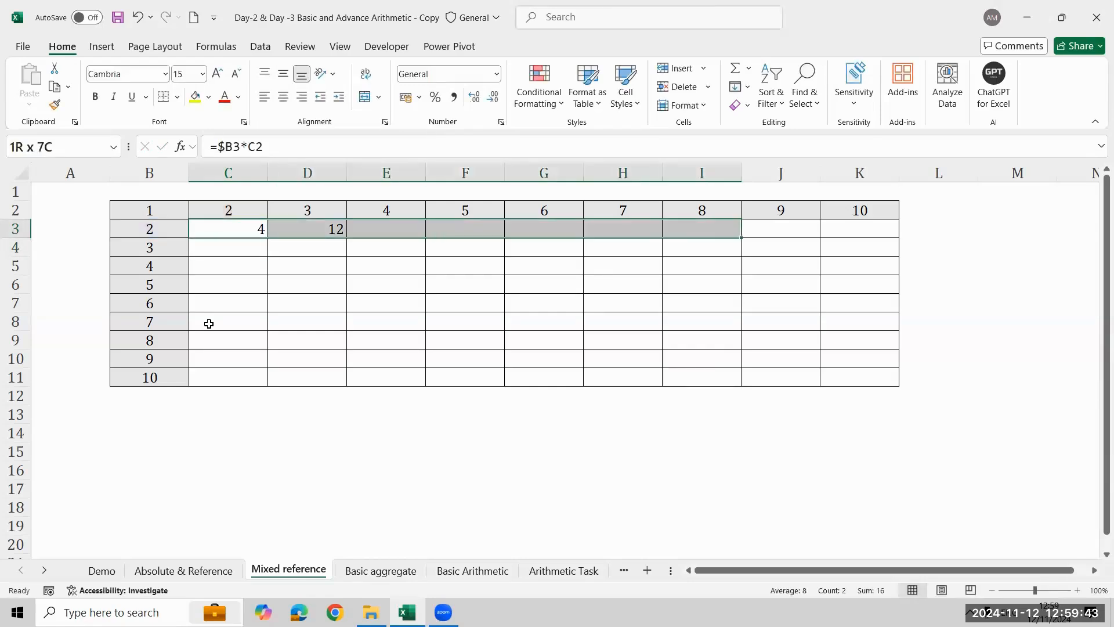
{"action": "key", "text": "shift+Right"}
{"action": "key", "text": "shift+Right"}
{"action": "key", "text": "ctrl+r"}
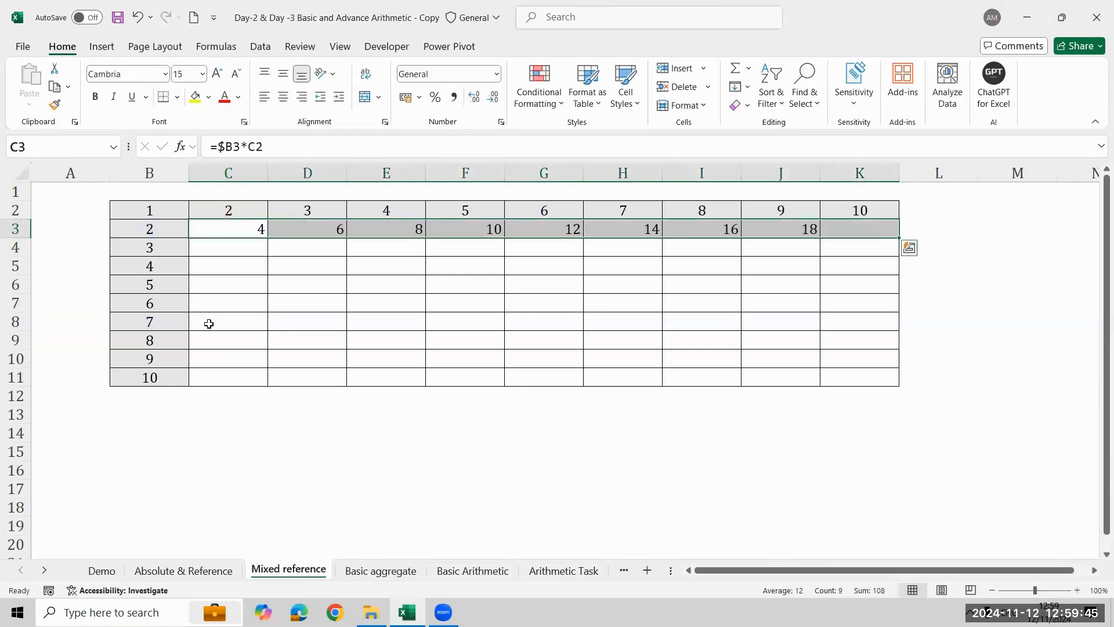
- Inspect which cells the filled formula in K3 refers to and return to C3
{"action": "key", "text": "Right"}
{"action": "key", "text": "Right"}
{"action": "key", "text": "Right"}
{"action": "key", "text": "Right"}
{"action": "key", "text": "Right"}
{"action": "key", "text": "Right"}
{"action": "key", "text": "Right"}
{"action": "key", "text": "Right"}
{"action": "key", "text": "F2"}
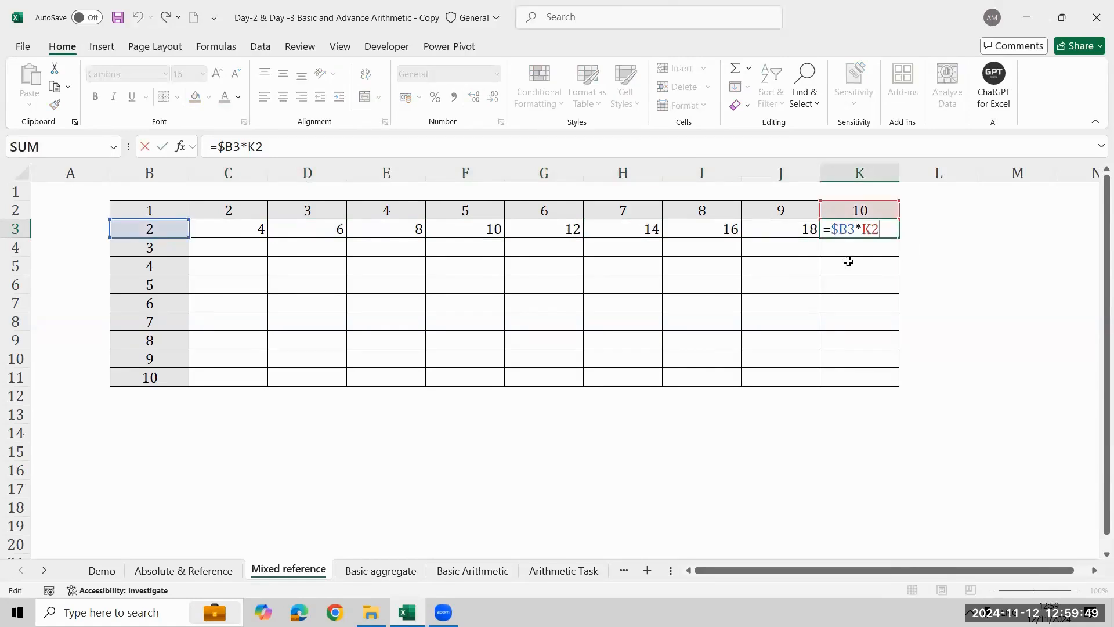
{"action": "key", "text": "Escape"}
{"action": "key", "text": "ctrl+Left"}
{"action": "key", "text": "Right"}
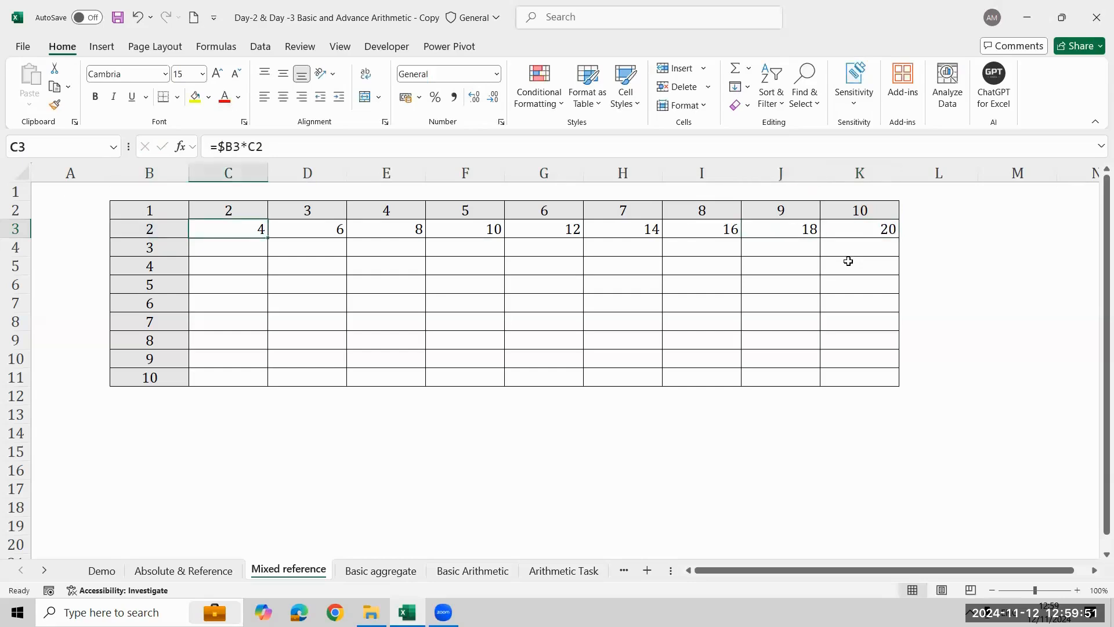
- Fill the C3 formula down to C5 and inspect the references in C4
{"action": "key", "text": "shift+Down"}
{"action": "key", "text": "shift+Down"}
{"action": "key", "text": "Down"}
{"action": "key", "text": "Up"}
{"action": "key", "text": "shift+Down"}
{"action": "key", "text": "shift+Down"}
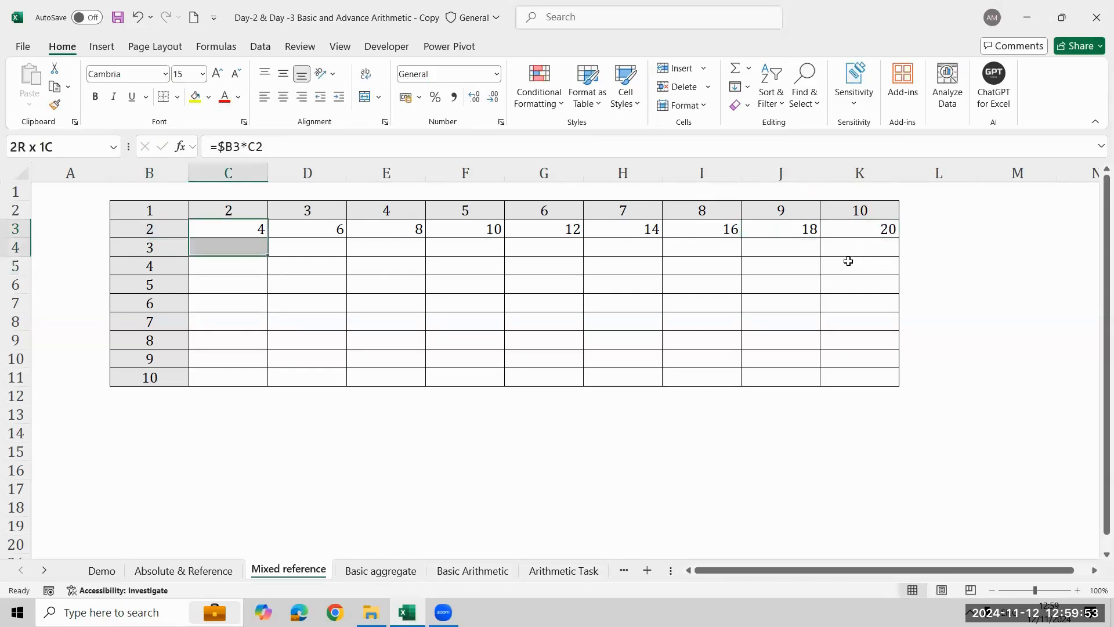
{"action": "key", "text": "ctrl+d"}
{"action": "key", "text": "Down"}
{"action": "key", "text": "F2"}
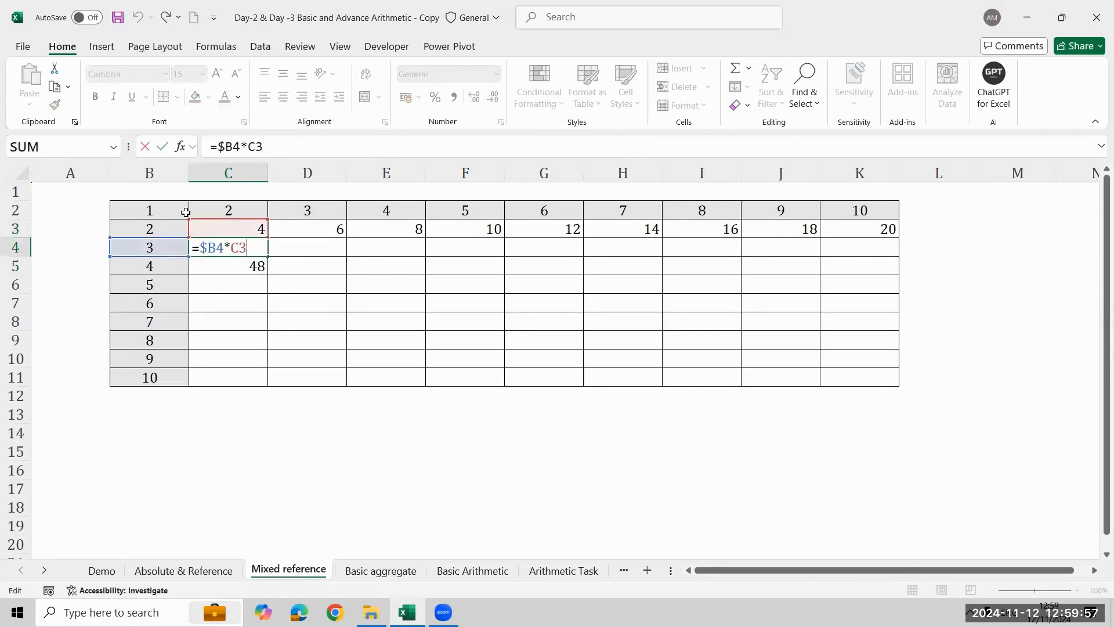
{"action": "key", "text": "ctrl+Return"}
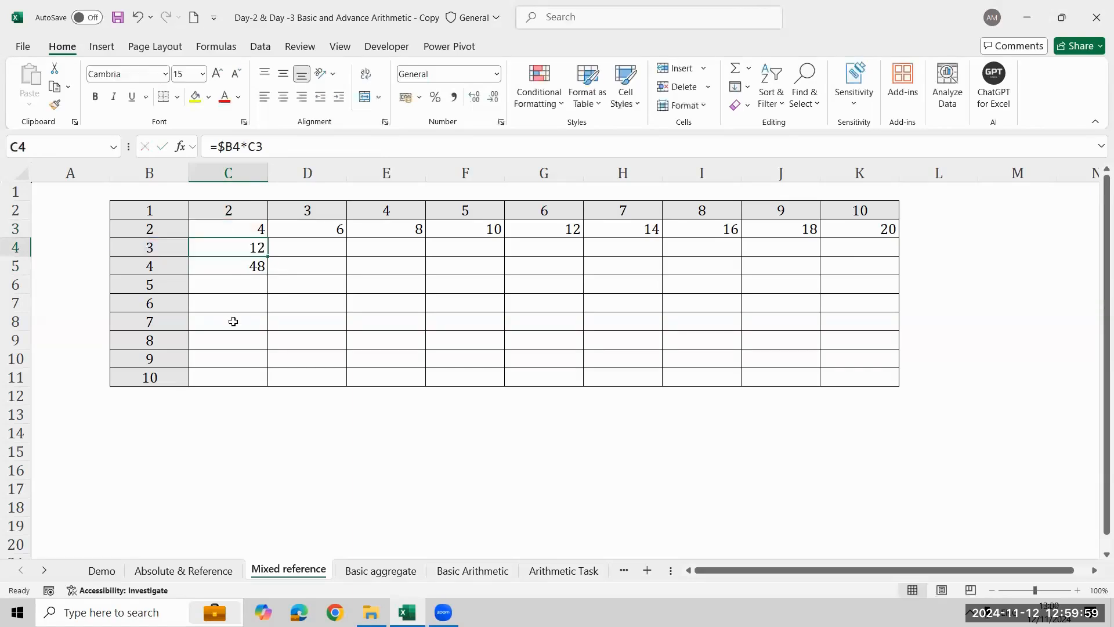
- Lock row 2 in the second reference of the C3 formula, making it =$B3*C$2
{"action": "key", "text": "Up"}
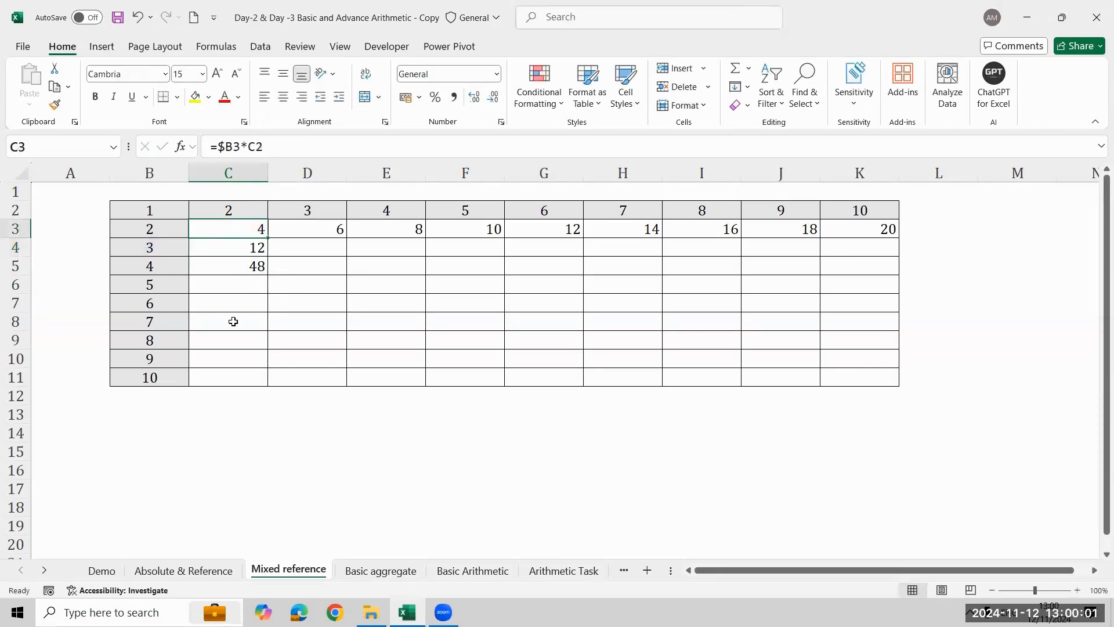
{"action": "key", "text": "F2"}
{"action": "key", "text": "Left"}
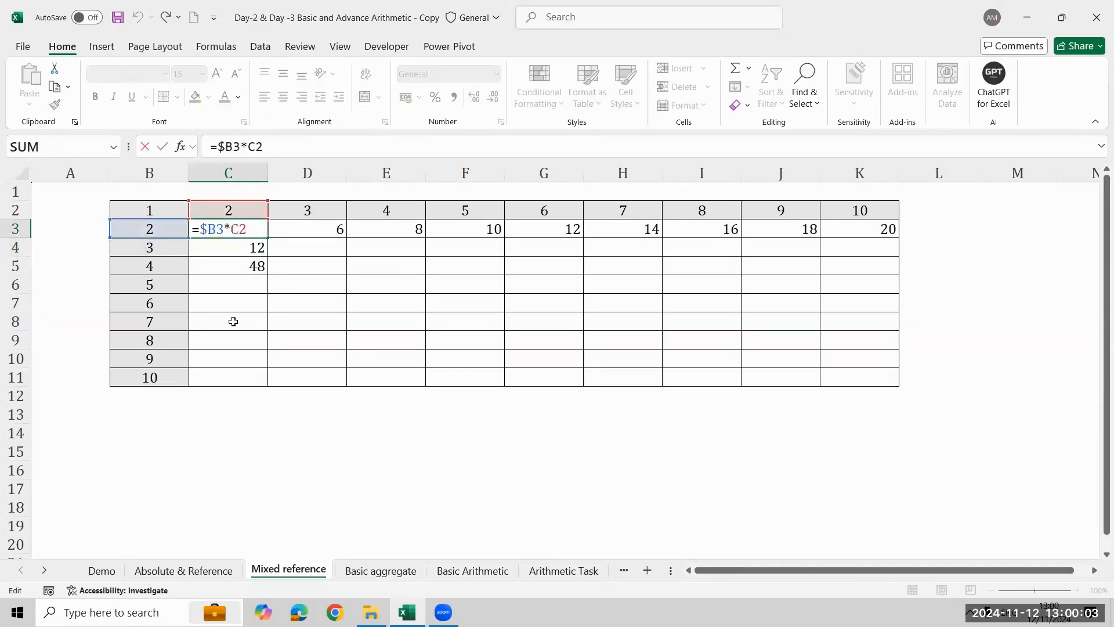
{"action": "key", "text": "F4"}
{"action": "key", "text": "F4"}
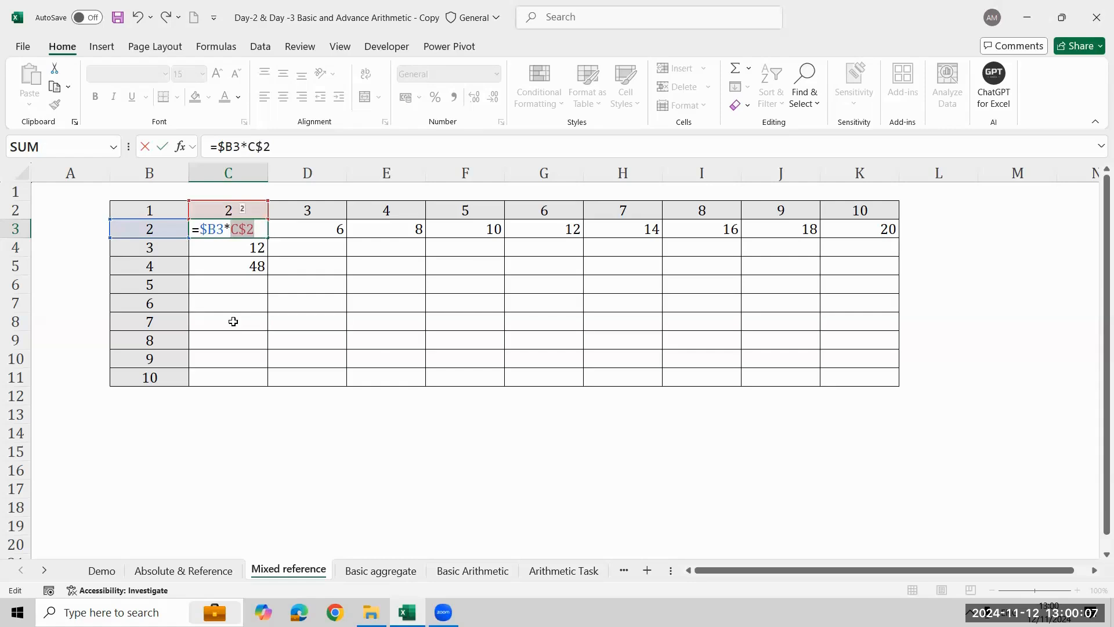
{"action": "key", "text": "ctrl+Return"}
- Fill the C3 formula down to C11 and check the formula in the column's last cell
{"action": "key", "text": "shift+Down"}
{"action": "key", "text": "shift+Down"}
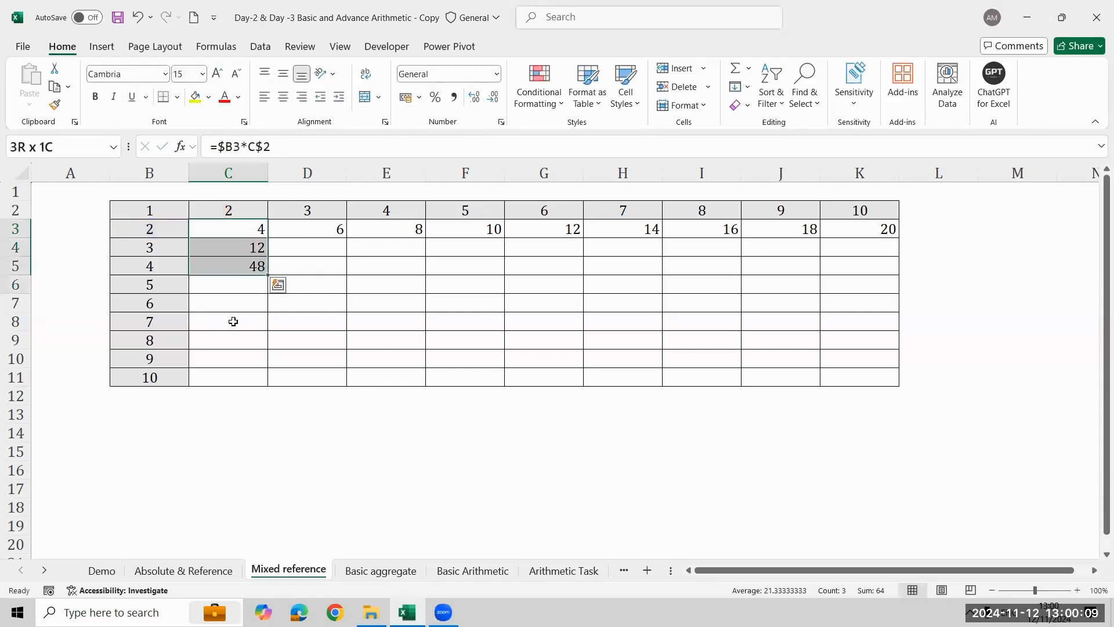
{"action": "key", "text": "shift+Down"}
{"action": "key", "text": "shift+Down"}
{"action": "key", "text": "shift+Down"}
{"action": "key", "text": "shift+Down"}
{"action": "key", "text": "shift+Down"}
{"action": "key", "text": "shift+Down"}
{"action": "key", "text": "ctrl+d"}
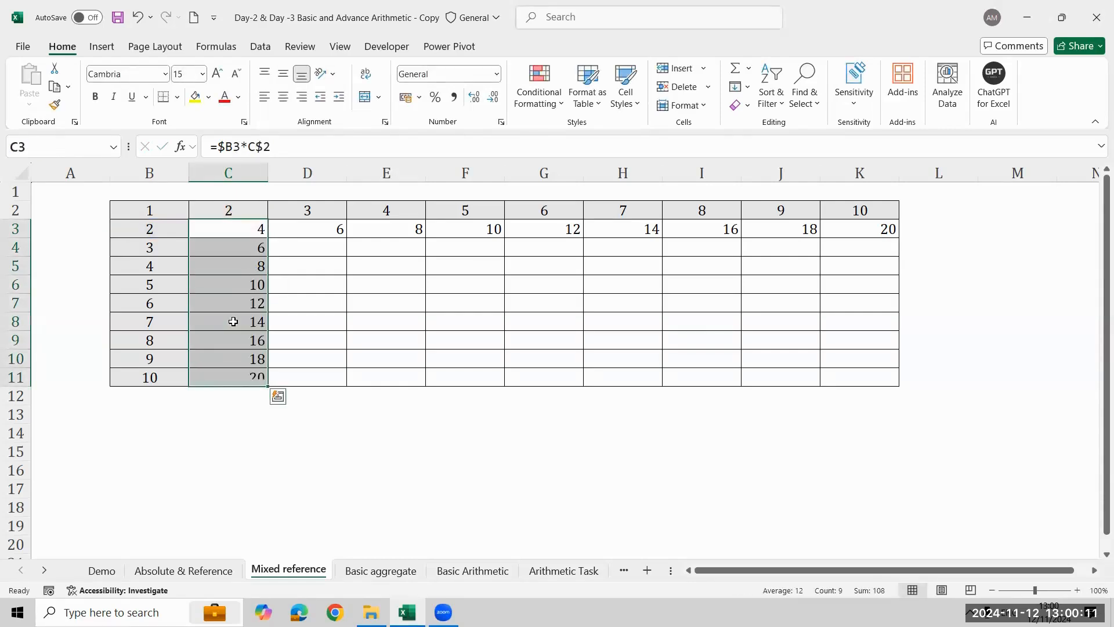
{"action": "key", "text": "Down"}
{"action": "key", "text": "Down"}
{"action": "key", "text": "ctrl+Down"}
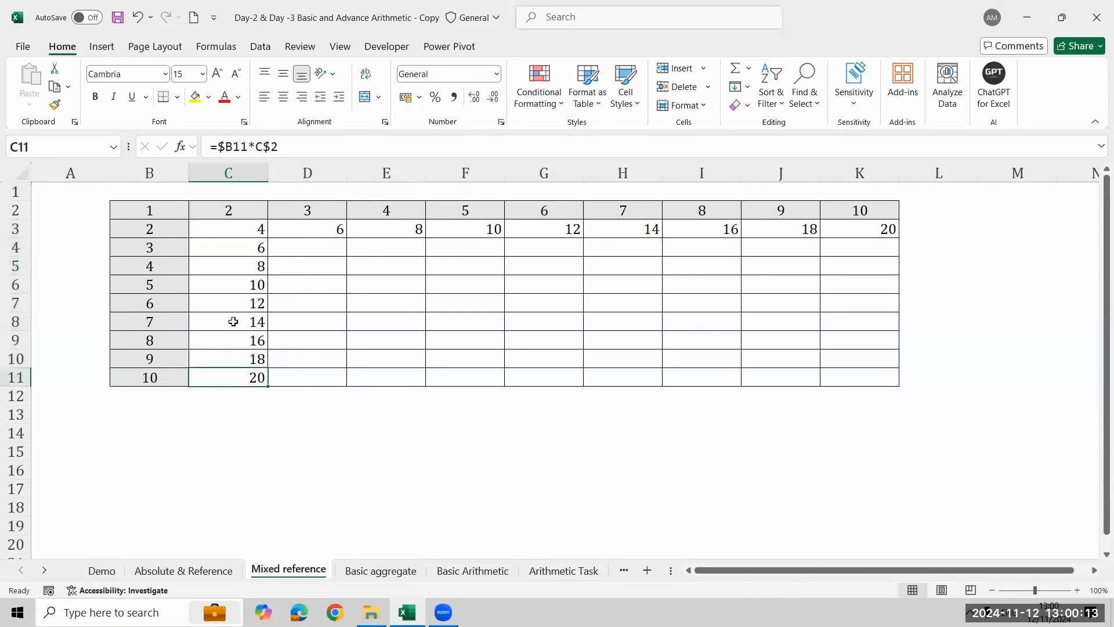
- Clear the filled cells C4:C11 and D3:K3, keeping only the formula in C3
{"action": "key", "text": "ctrl+Up"}
{"action": "key", "text": "Down"}
{"action": "key", "text": "Down"}
{"action": "key", "text": "ctrl+shift+Down"}
{"action": "key", "text": "Delete"}
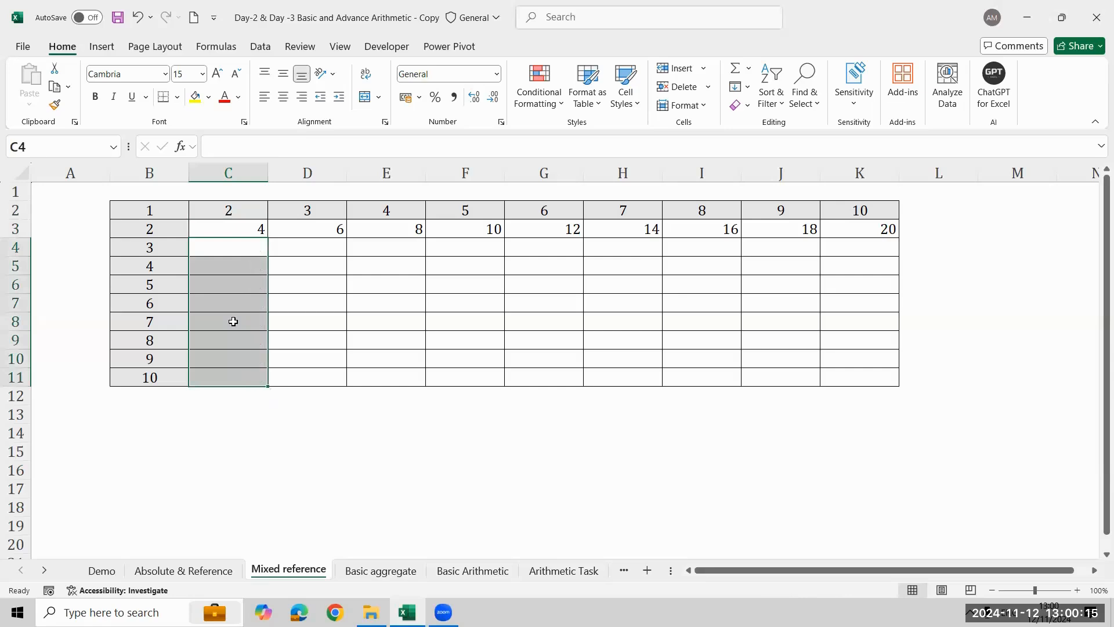
{"action": "key", "text": "Right"}
{"action": "key", "text": "Up"}
{"action": "key", "text": "ctrl+shift+Right"}
{"action": "key", "text": "Delete"}
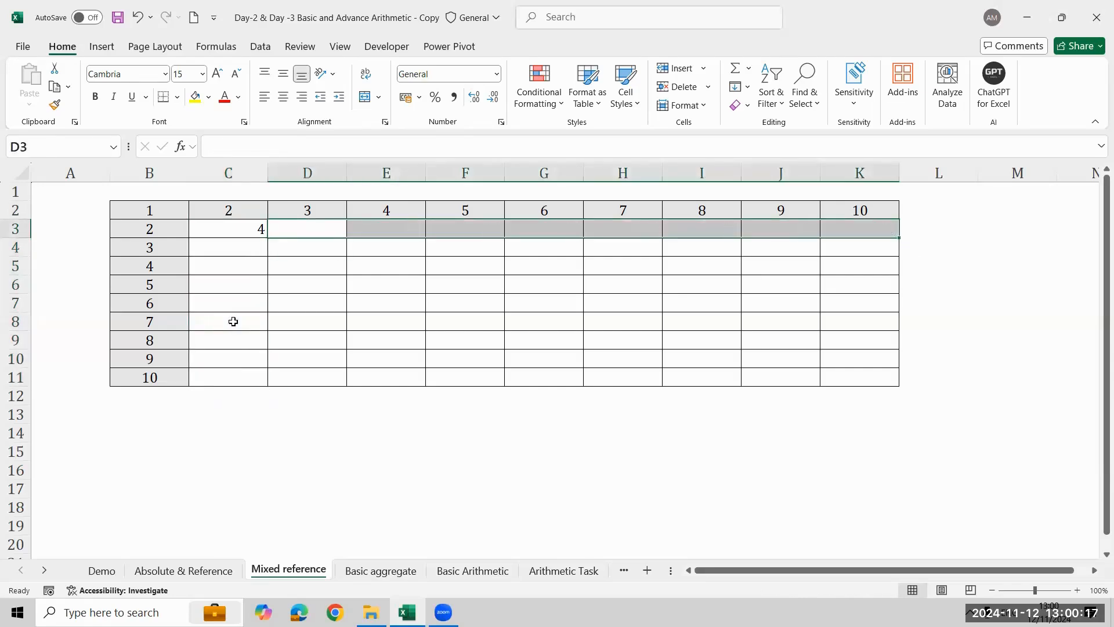
- Fill the C3 formula right and down through the whole multiplication grid C3:K11
{"action": "key", "text": "Left"}
{"action": "key", "text": "shift+Right"}
{"action": "key", "text": "shift+Right"}
{"action": "key", "text": "shift+Right"}
{"action": "key", "text": "shift+Right"}
{"action": "key", "text": "shift+Right"}
{"action": "key", "text": "shift+Right"}
{"action": "key", "text": "shift+Right"}
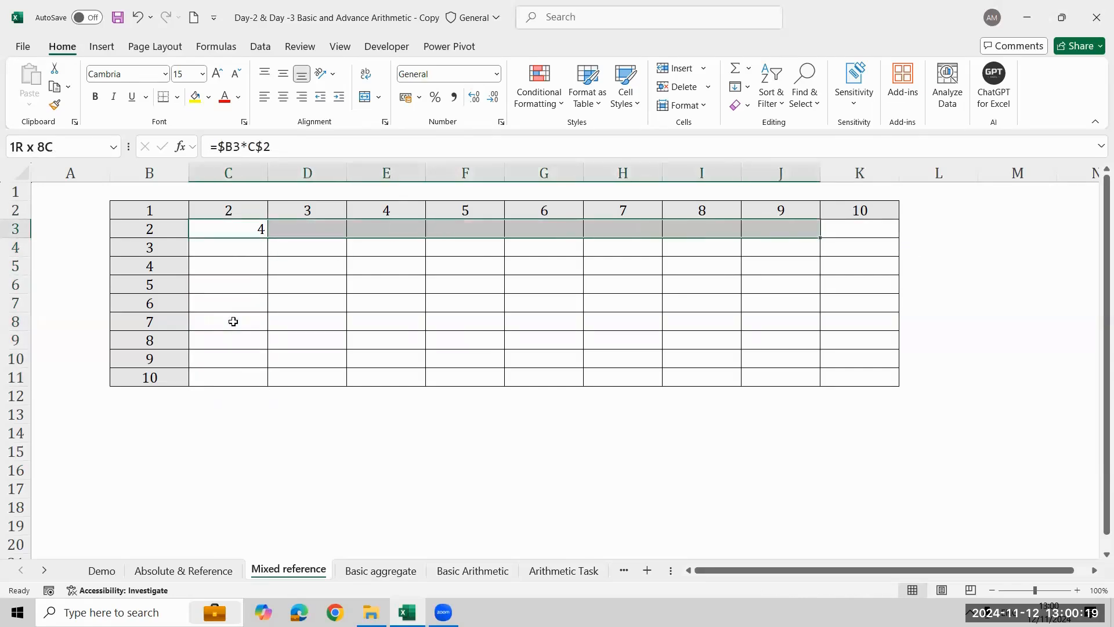
{"action": "key", "text": "shift+Right"}
{"action": "key", "text": "shift+Down"}
{"action": "key", "text": "shift+Down"}
{"action": "key", "text": "shift+Down"}
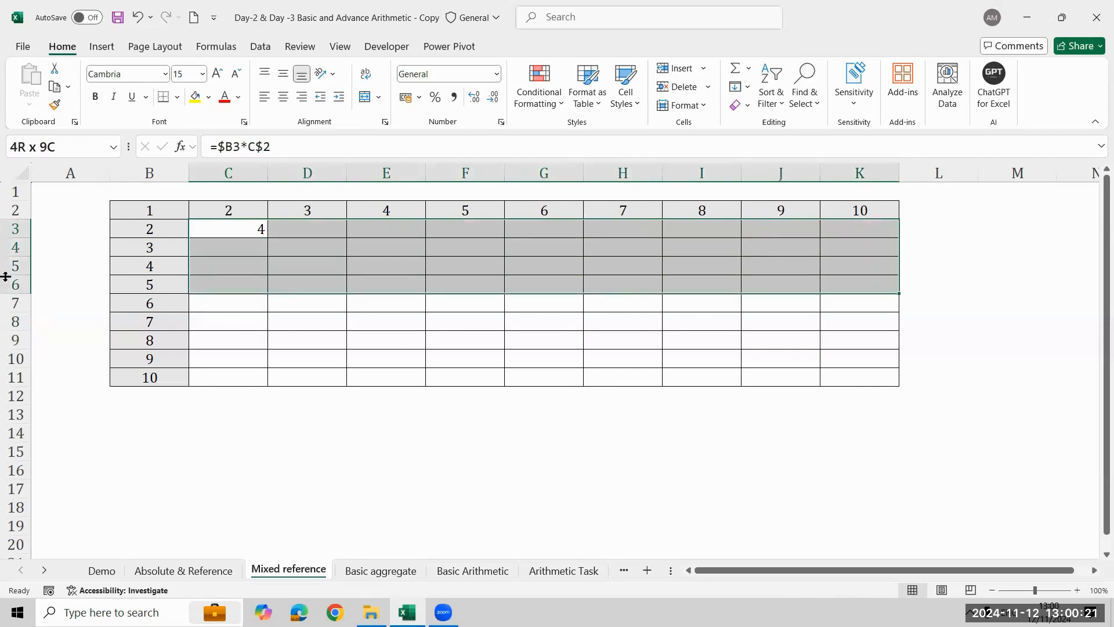
{"action": "left_click", "coordinate": [234, 224]}
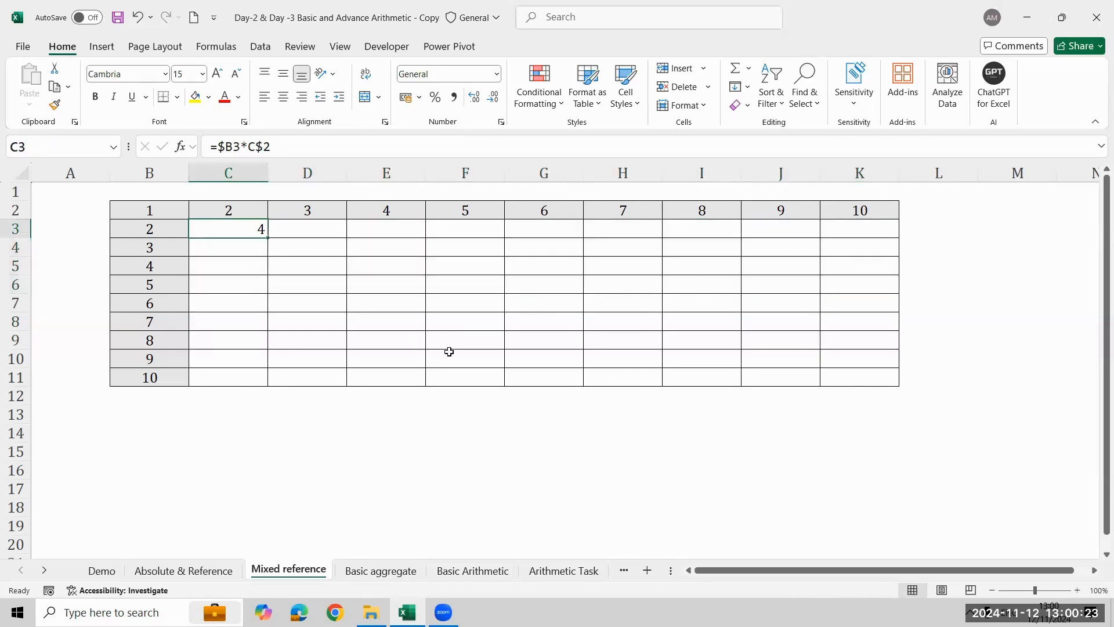
{"action": "left_click", "coordinate": [867, 379], "text": "shift"}
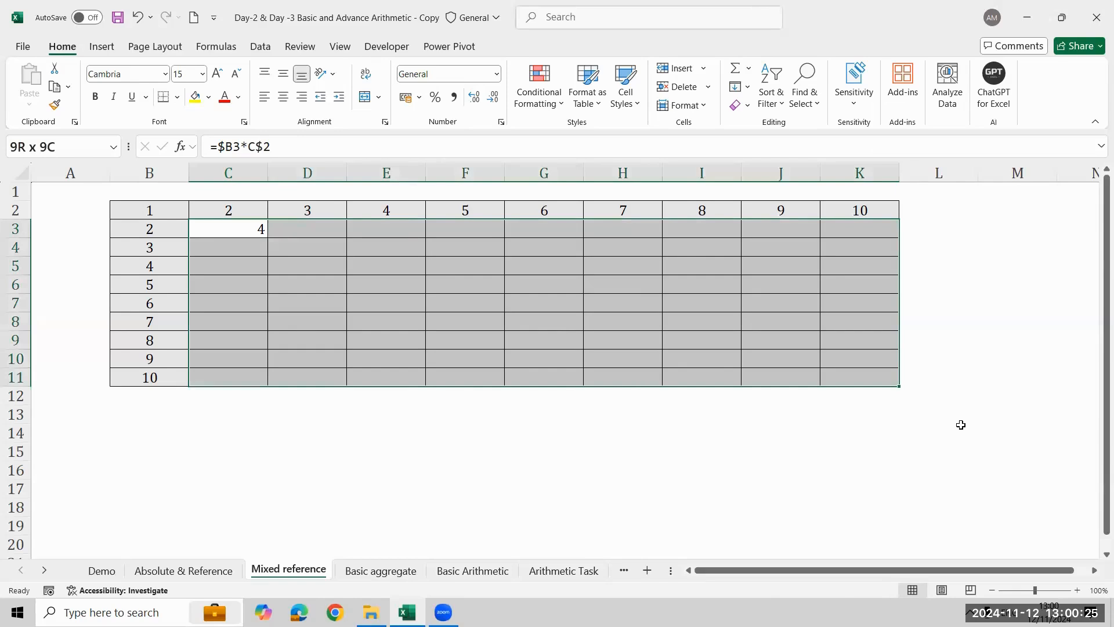
{"action": "key", "text": "ctrl+r"}
{"action": "key", "text": "ctrl+d"}
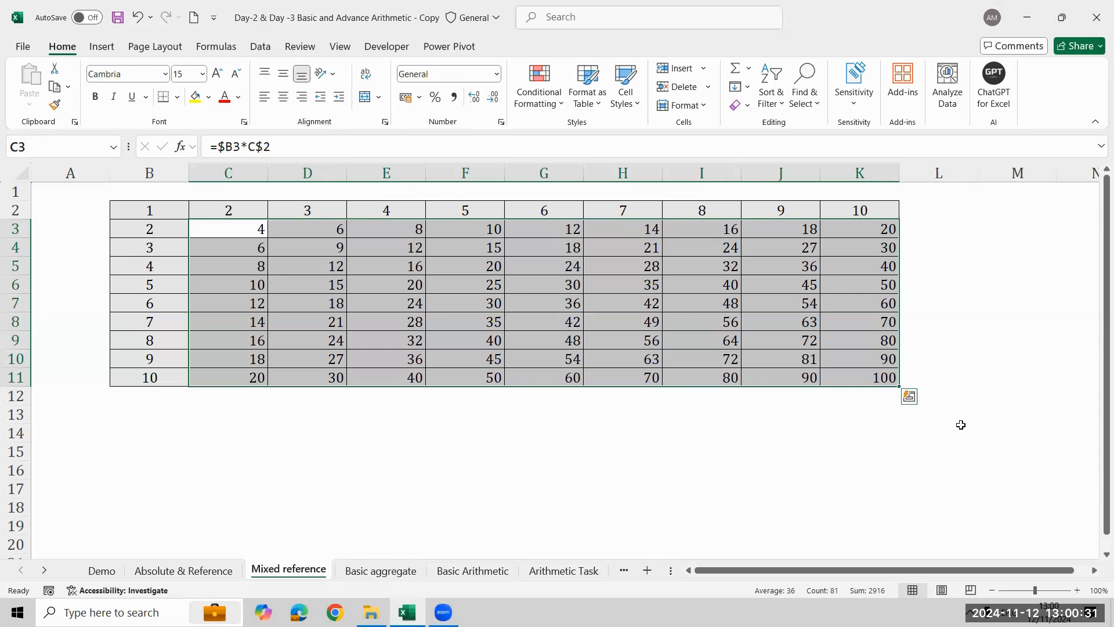
- Enter =FORMULATEXT(C3) in C13 to display the grid's mixed-reference formula as text
{"action": "left_click", "coordinate": [214, 415]}
{"action": "type", "text": "=FORMULATEXT("}
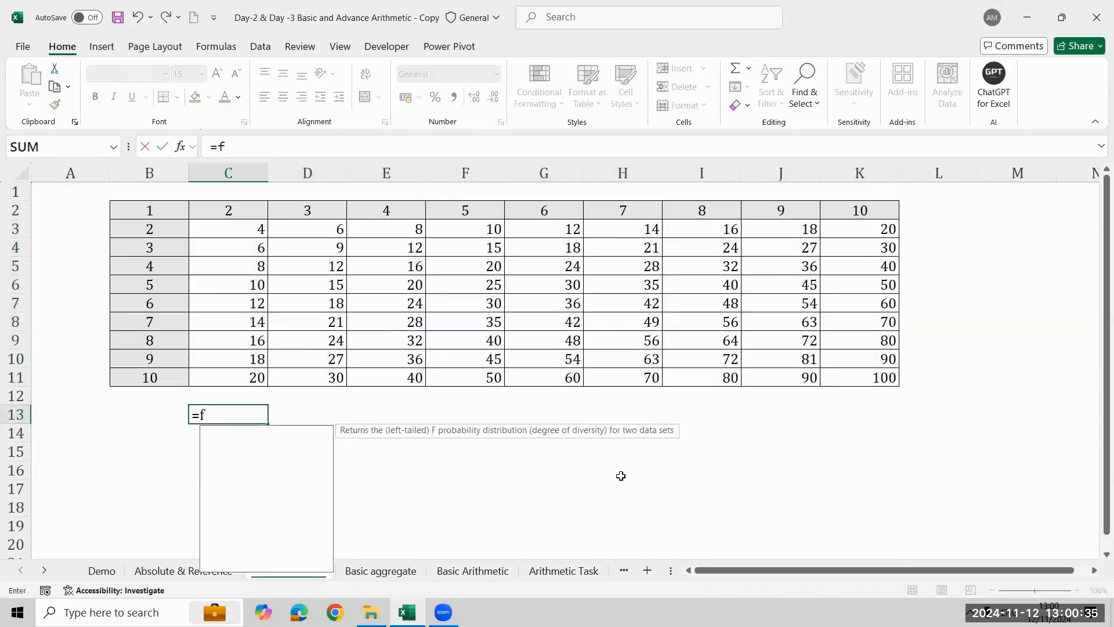
{"action": "key", "text": "ctrl+Up"}
{"action": "key", "text": "ctrl+Up"}
{"action": "key", "text": "Down"}
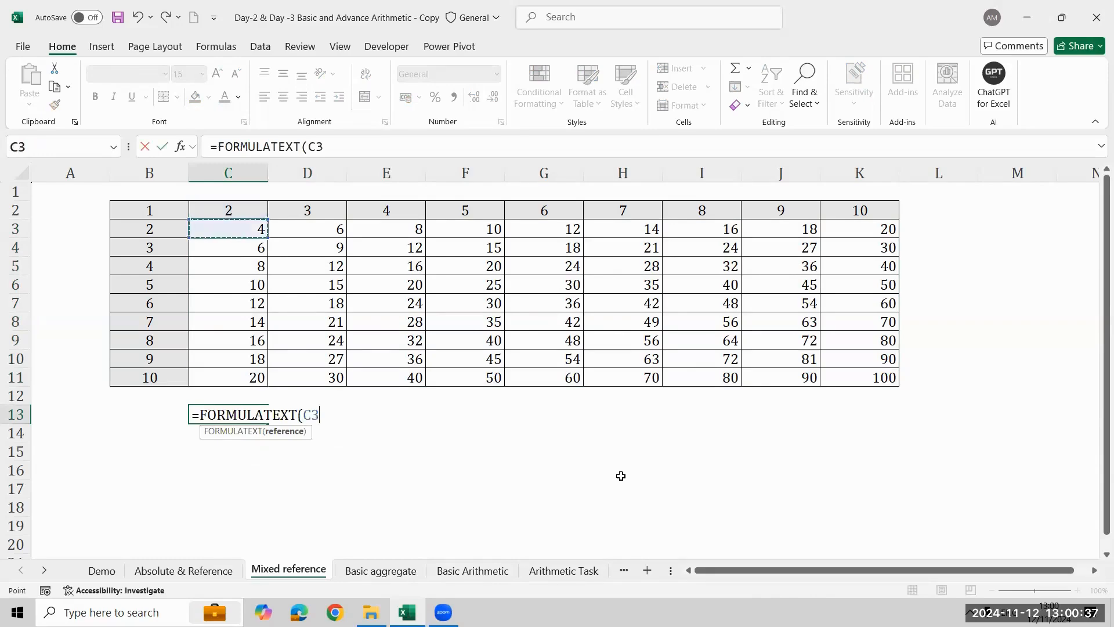
{"action": "key", "text": "Return"}
{"action": "key", "text": "Up"}
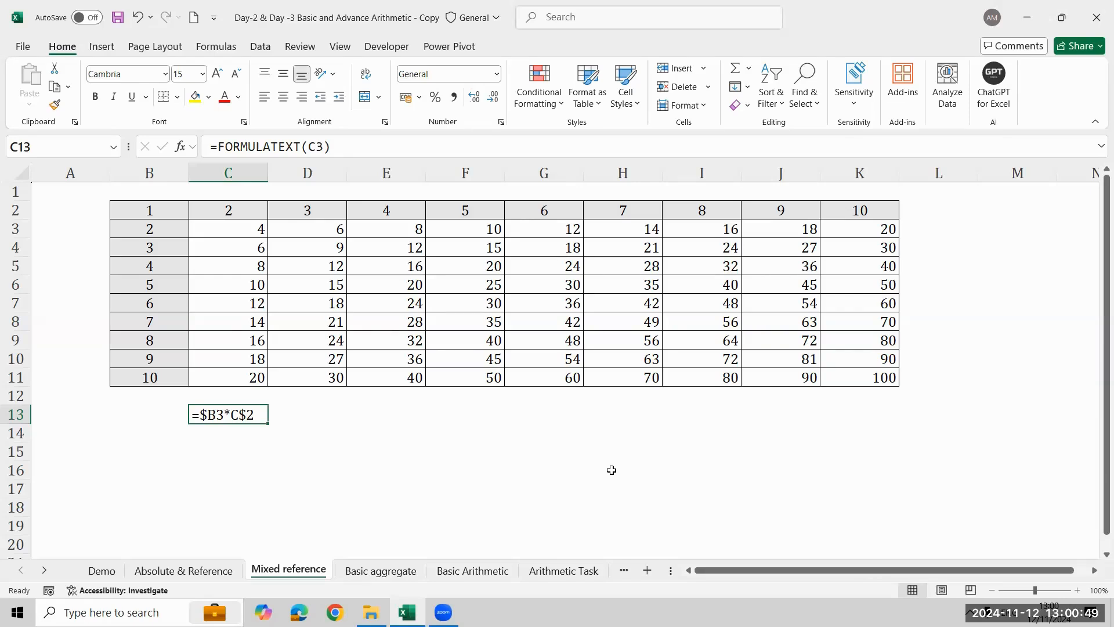
{"action": "left_click", "coordinate": [556, 387]}
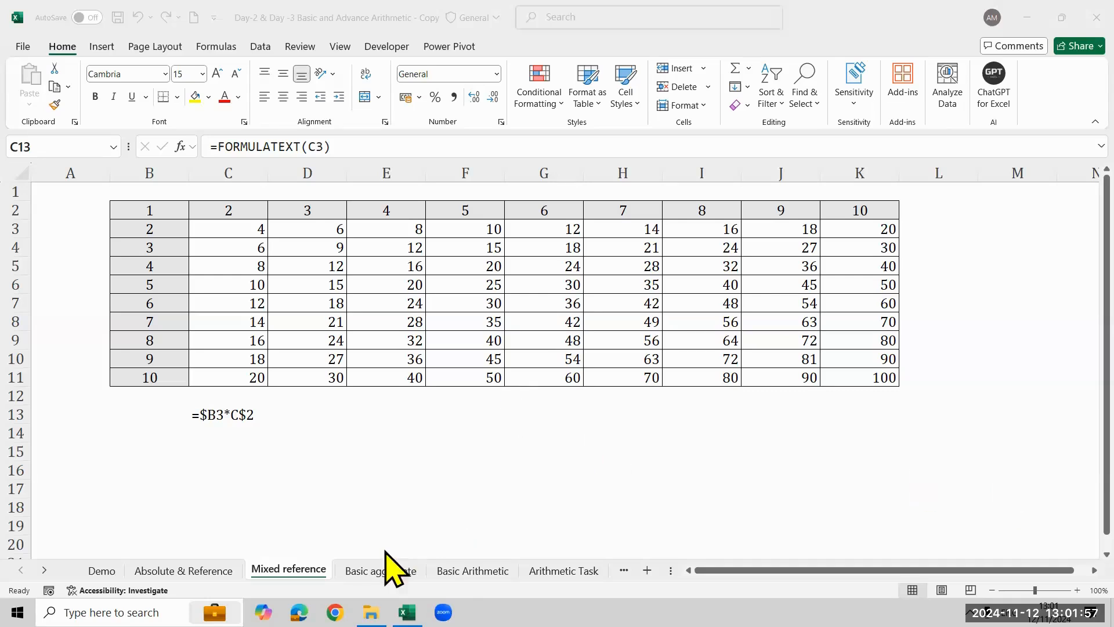
{"action": "left_click", "coordinate": [384, 569]}
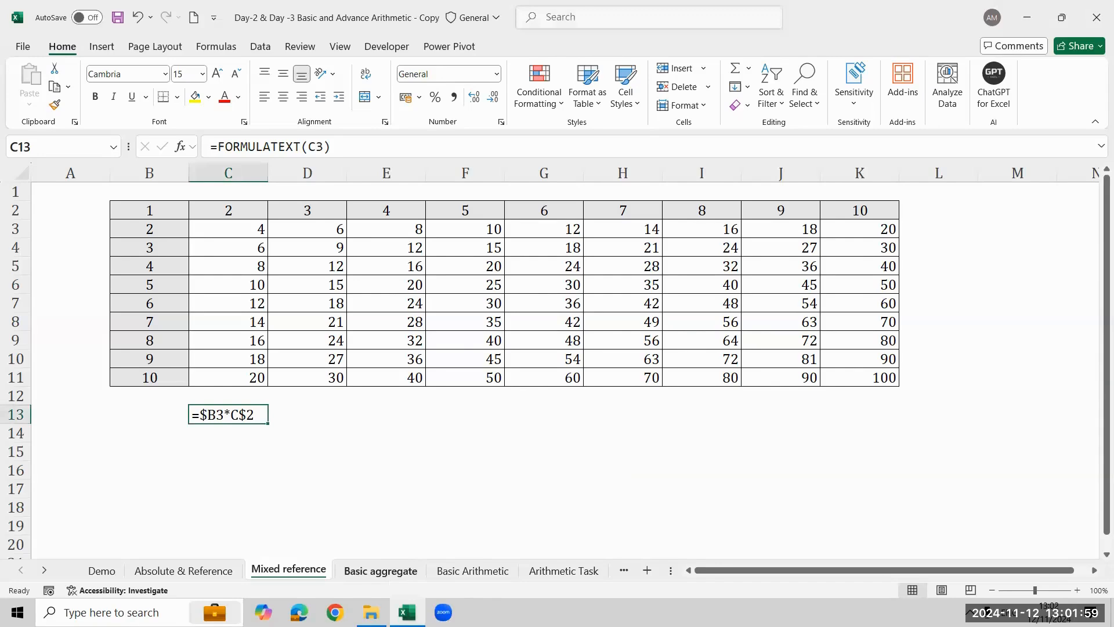
{"action": "left_click", "coordinate": [380, 570]}
{"action": "left_click", "coordinate": [289, 570]}
- Clear the grid results in D3:K11 and C4:C11, keeping only the formula in C3
{"action": "left_click", "coordinate": [226, 232]}
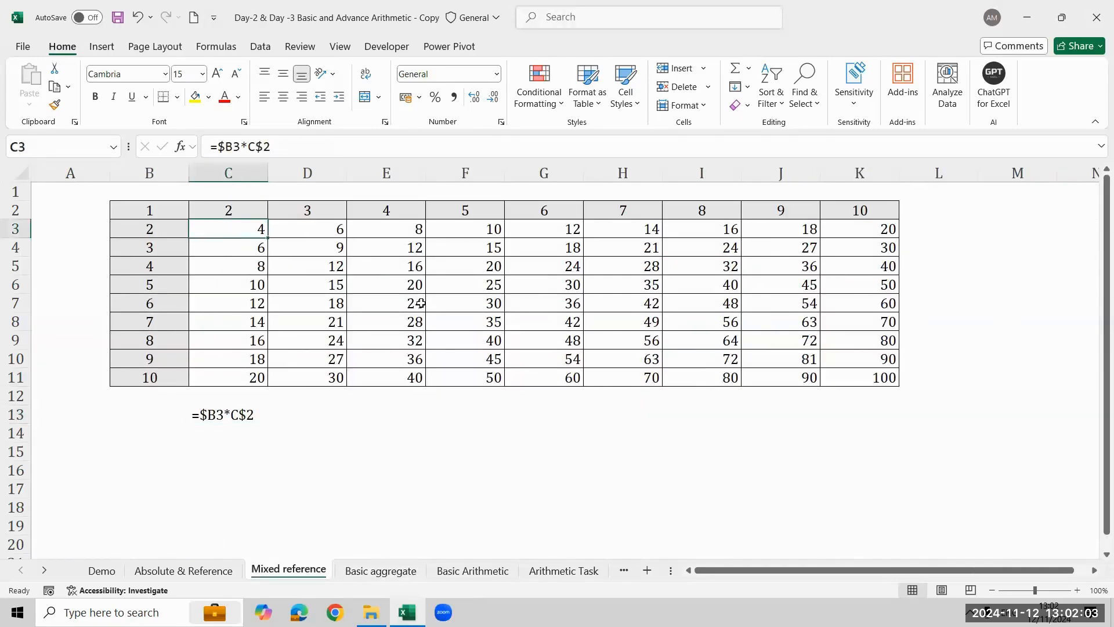
{"action": "left_click", "coordinate": [337, 229]}
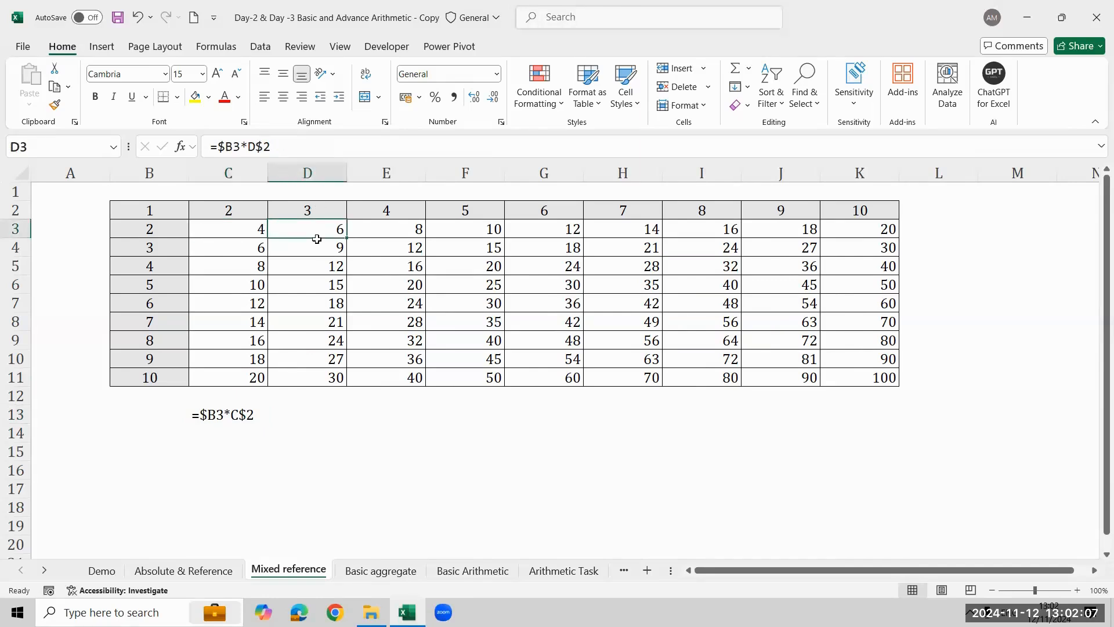
{"action": "key", "text": "ctrl+shift+Down"}
{"action": "key", "text": "ctrl+shift+Right"}
{"action": "key", "text": "Delete"}
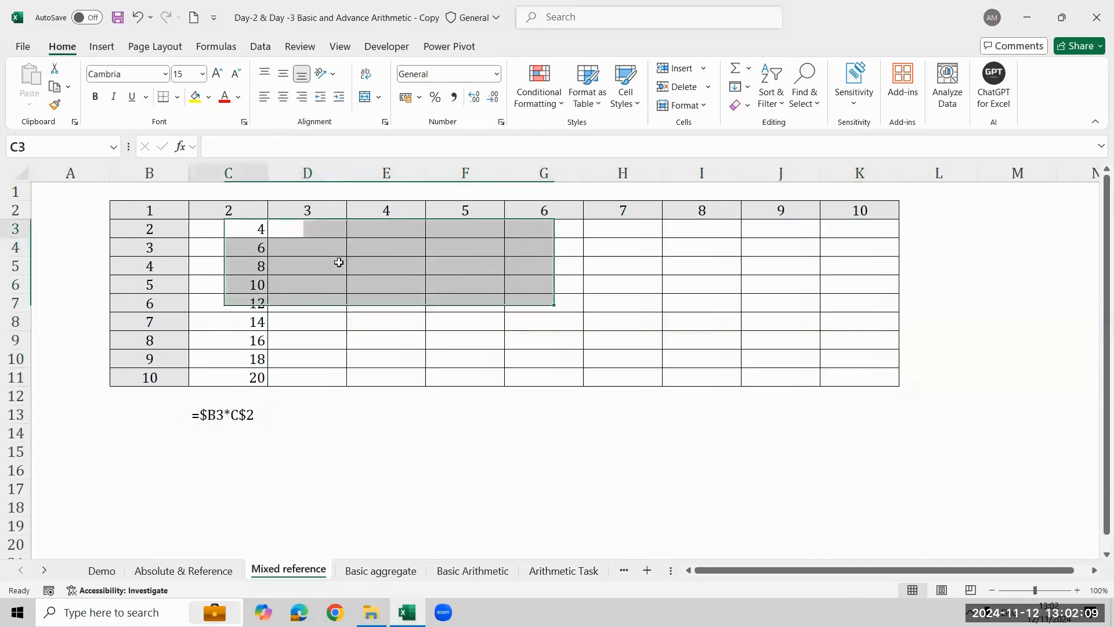
{"action": "key", "text": "Down"}
{"action": "key", "text": "ctrl+shift+Down"}
{"action": "key", "text": "Delete"}
{"action": "key", "text": "Up"}
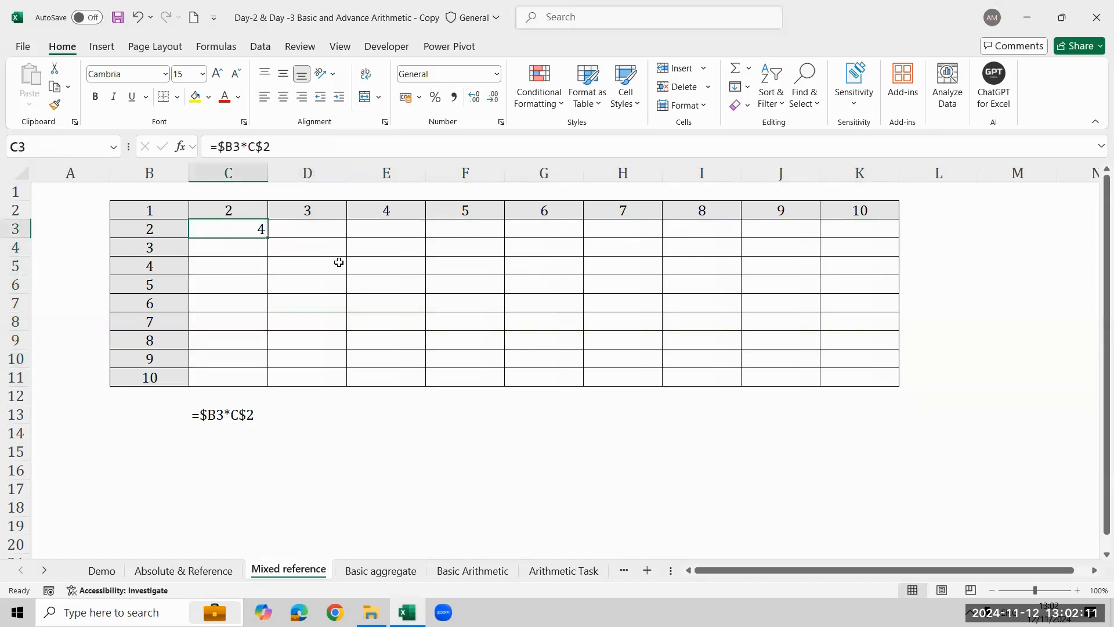
- Fill the C3 formula across row 3, and down to K11 to complete the multiplication grid
{"action": "left_click", "coordinate": [843, 380], "text": "shift"}
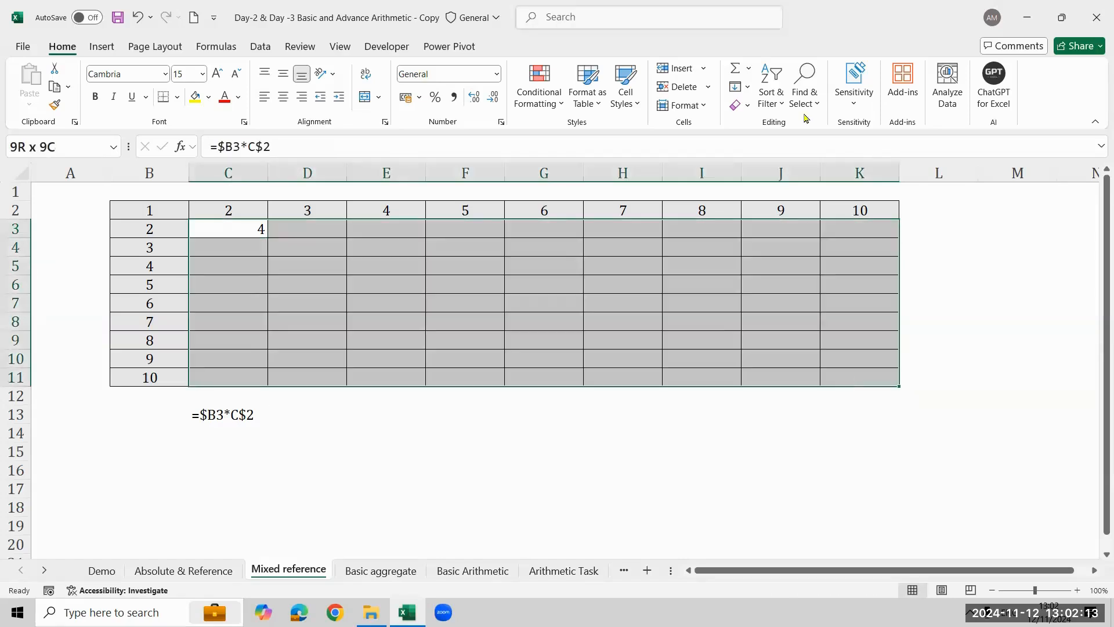
{"action": "left_click", "coordinate": [745, 87]}
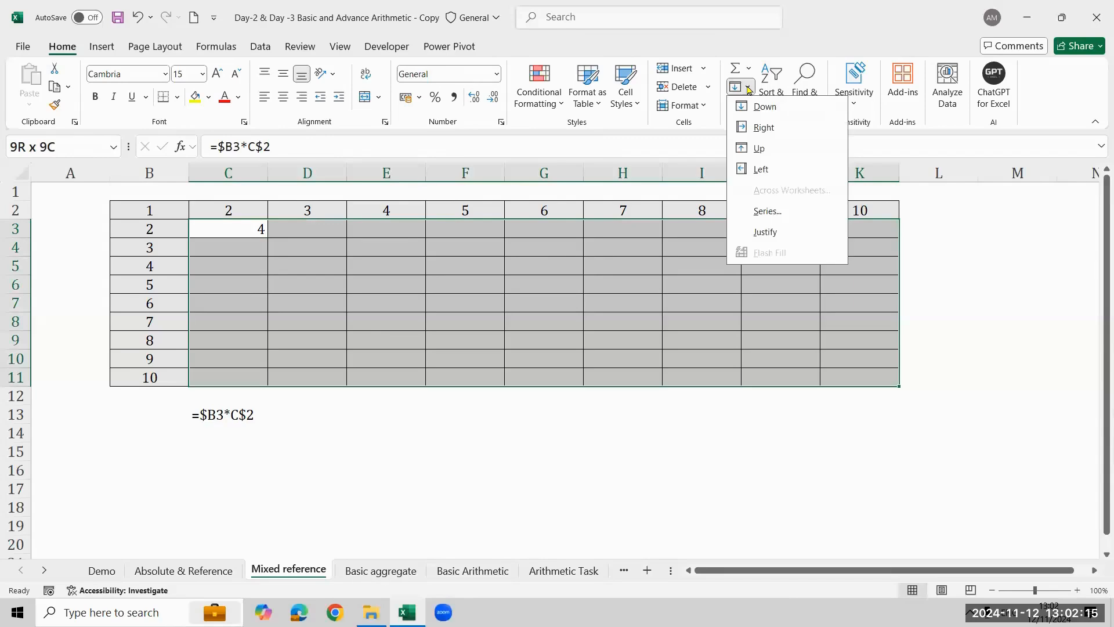
{"action": "left_click", "coordinate": [771, 127]}
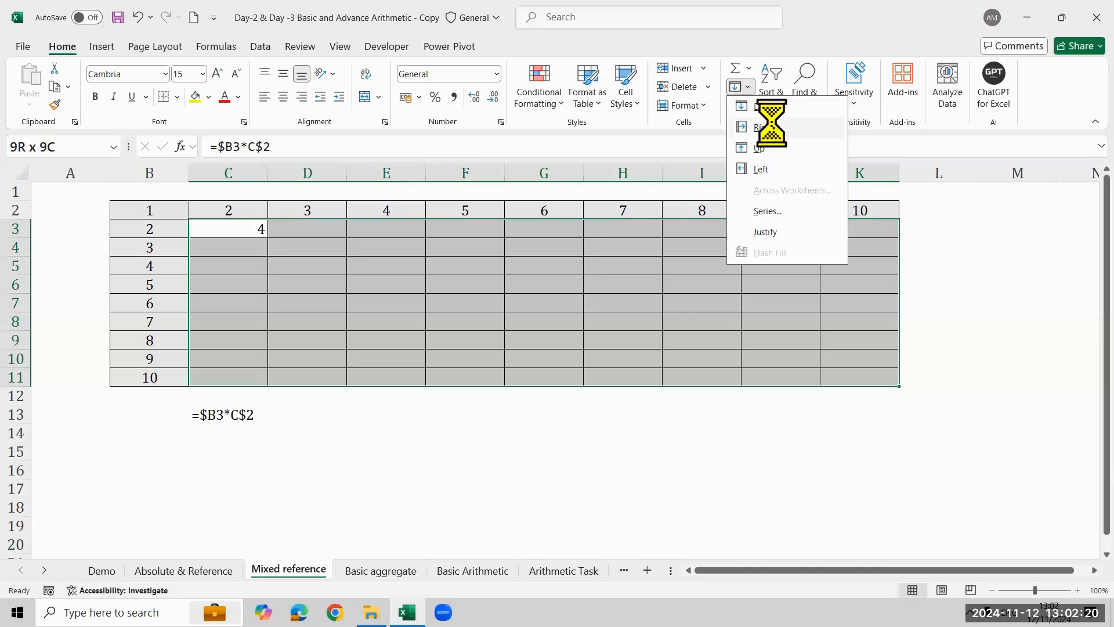
{"action": "left_click", "coordinate": [747, 88]}
{"action": "left_click", "coordinate": [755, 107]}
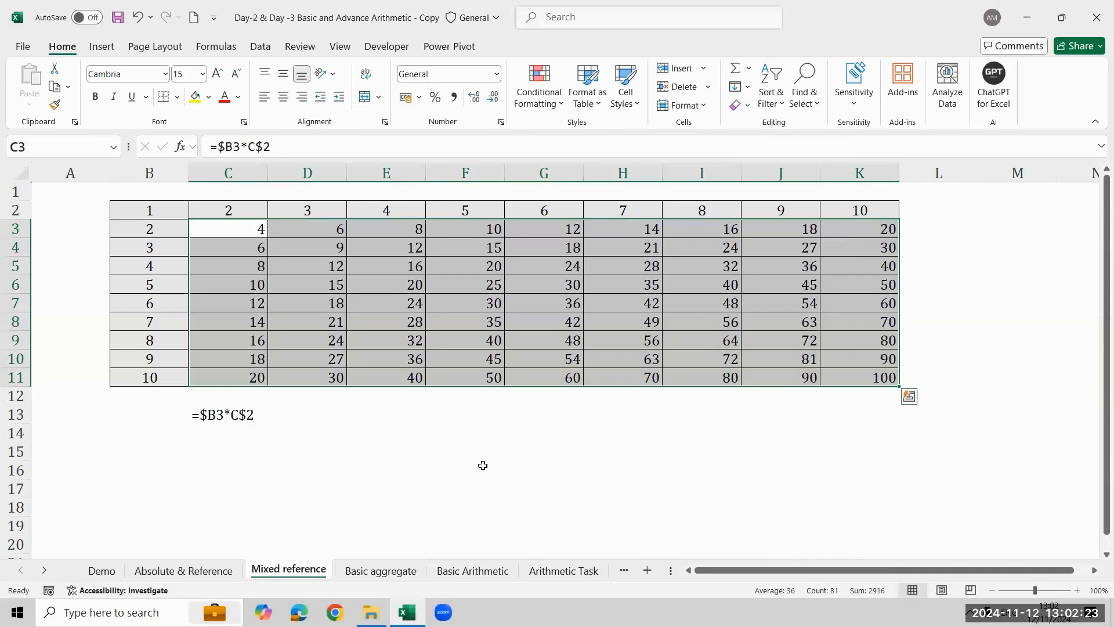
{"action": "left_click", "coordinate": [482, 466]}
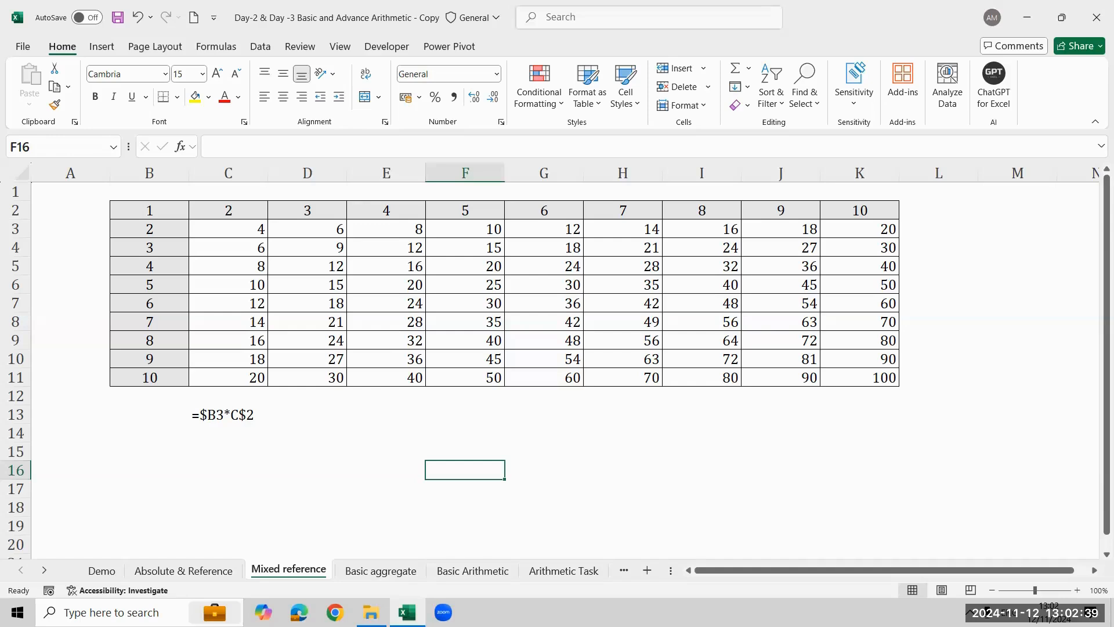
- Check the formula in C13, and look at the Basic aggregate sheet before returning to Mixed reference
{"action": "left_click", "coordinate": [252, 422]}
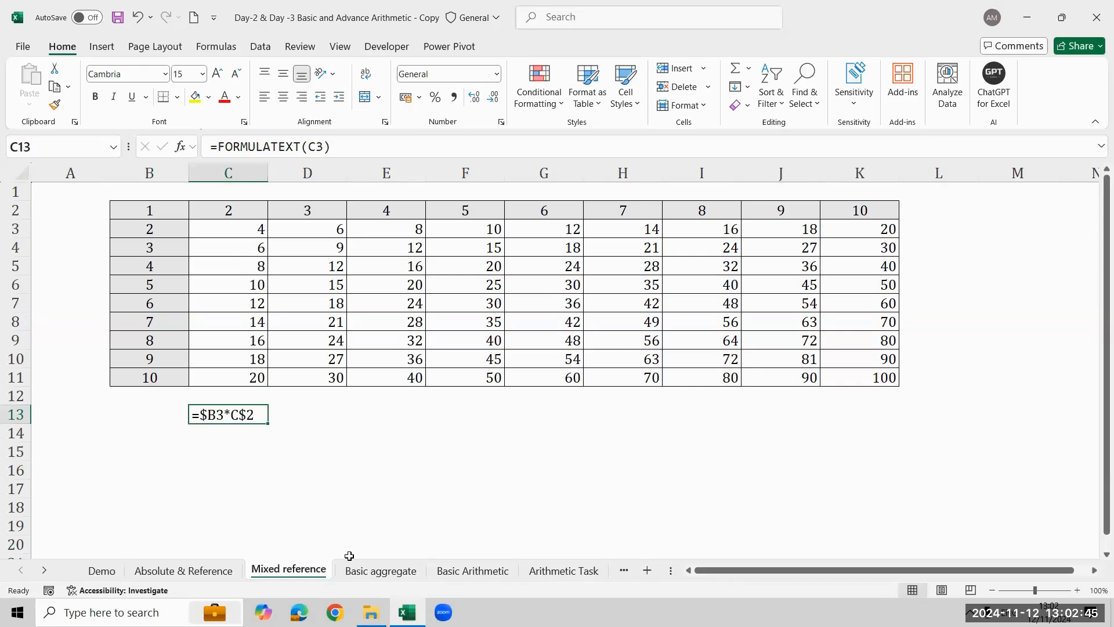
{"action": "left_click", "coordinate": [380, 570]}
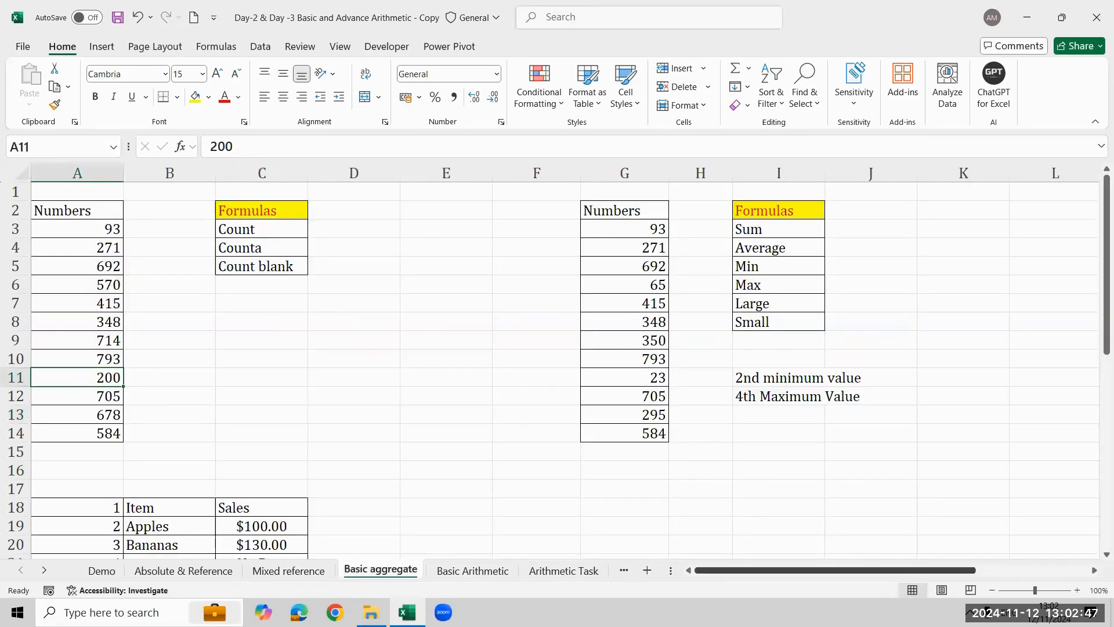
{"action": "left_click", "coordinate": [288, 571]}
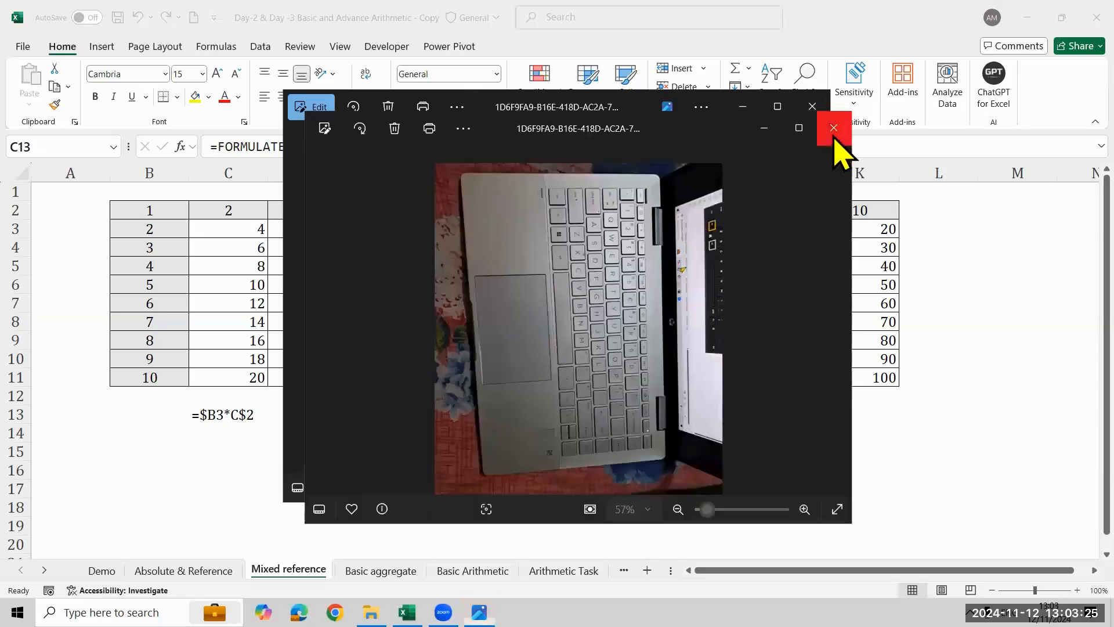
- Rotate the laptop keyboard photo upright, maximize the photo viewer and zoom in to 271% on the keys
{"action": "left_click", "coordinate": [352, 109]}
{"action": "left_click", "coordinate": [351, 108]}
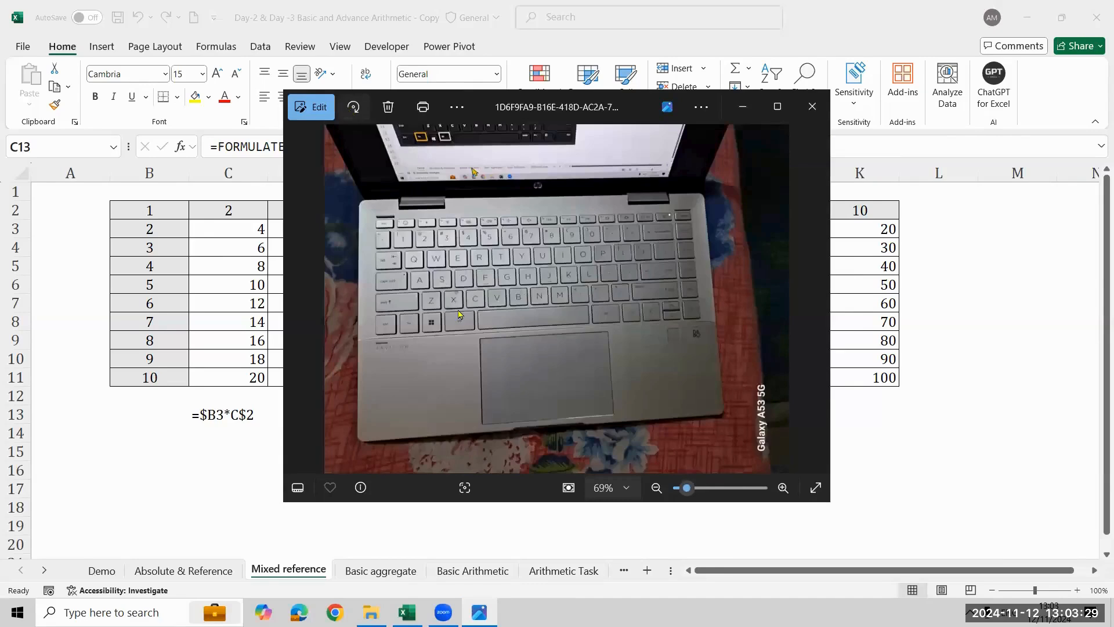
{"action": "scroll", "coordinate": [458, 316], "scroll_direction": "up", "scroll_amount": 3}
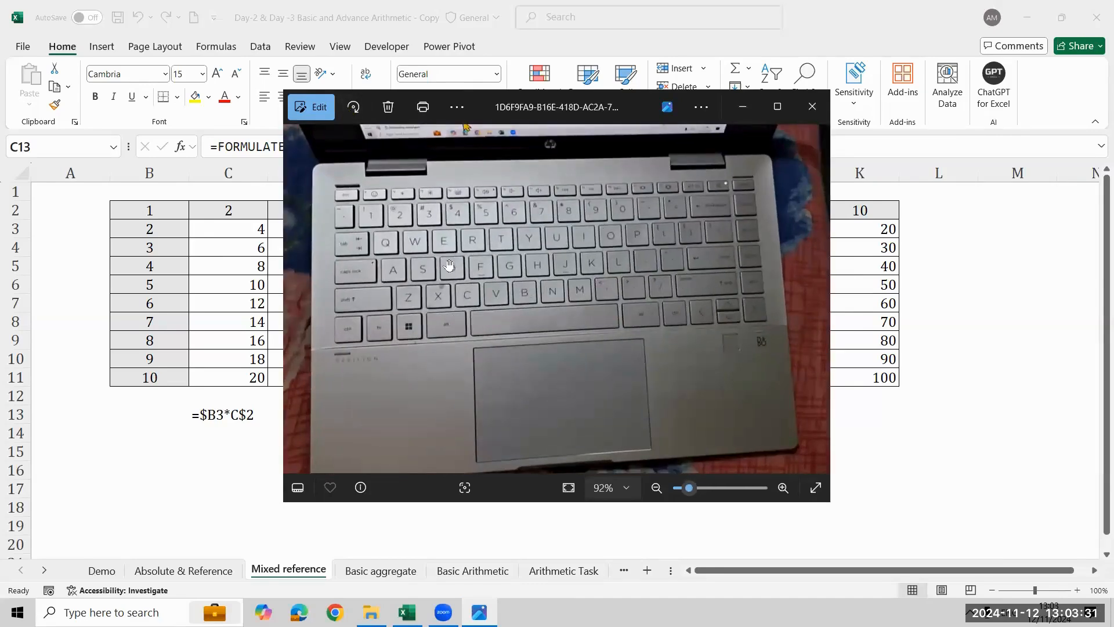
{"action": "scroll", "coordinate": [449, 266], "scroll_direction": "up", "scroll_amount": 2}
{"action": "scroll", "coordinate": [449, 265], "scroll_direction": "up", "scroll_amount": 1}
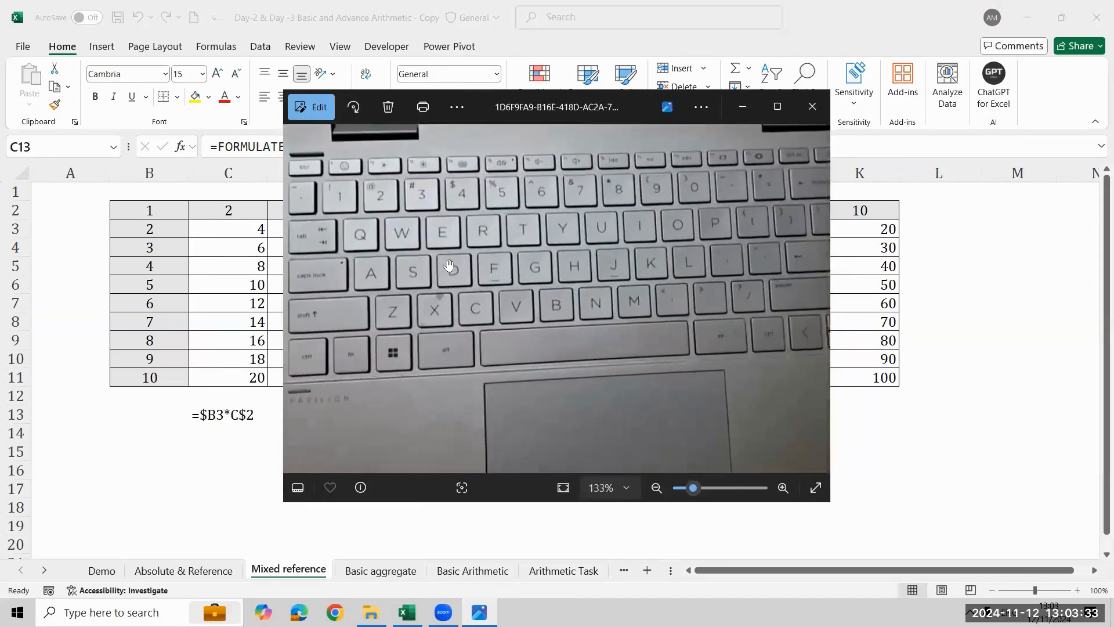
{"action": "left_click", "coordinate": [772, 116]}
{"action": "scroll", "coordinate": [377, 273], "scroll_direction": "up", "scroll_amount": 4}
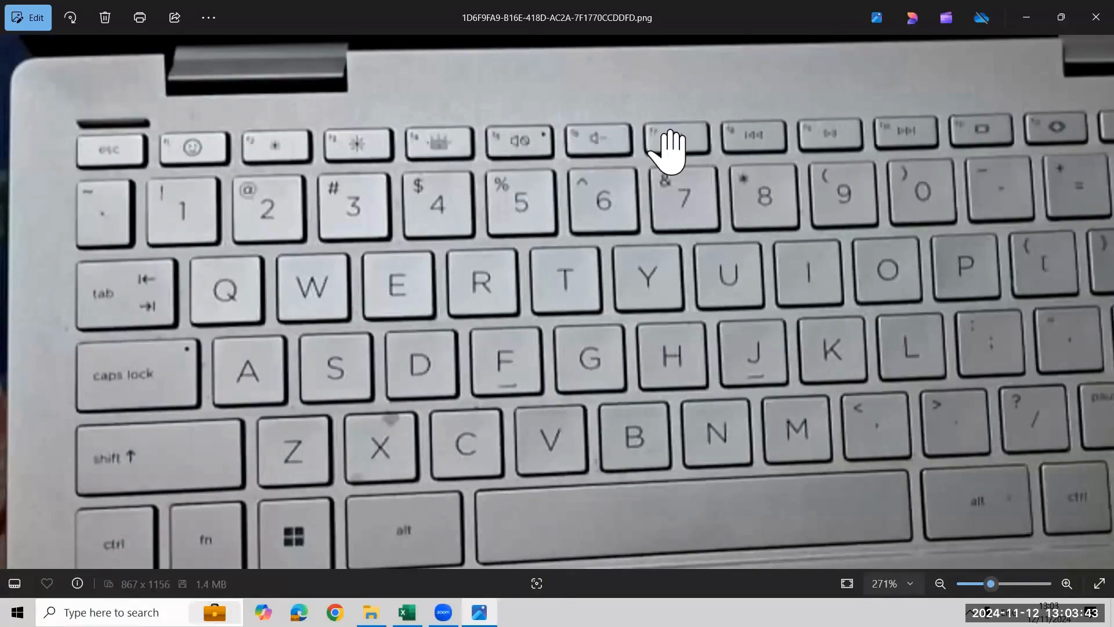
- Circle the F4 key and the fn key in red on the keyboard photo
{"action": "left_click_drag", "start_coordinate": [397, 122], "coordinate": [477, 161]}
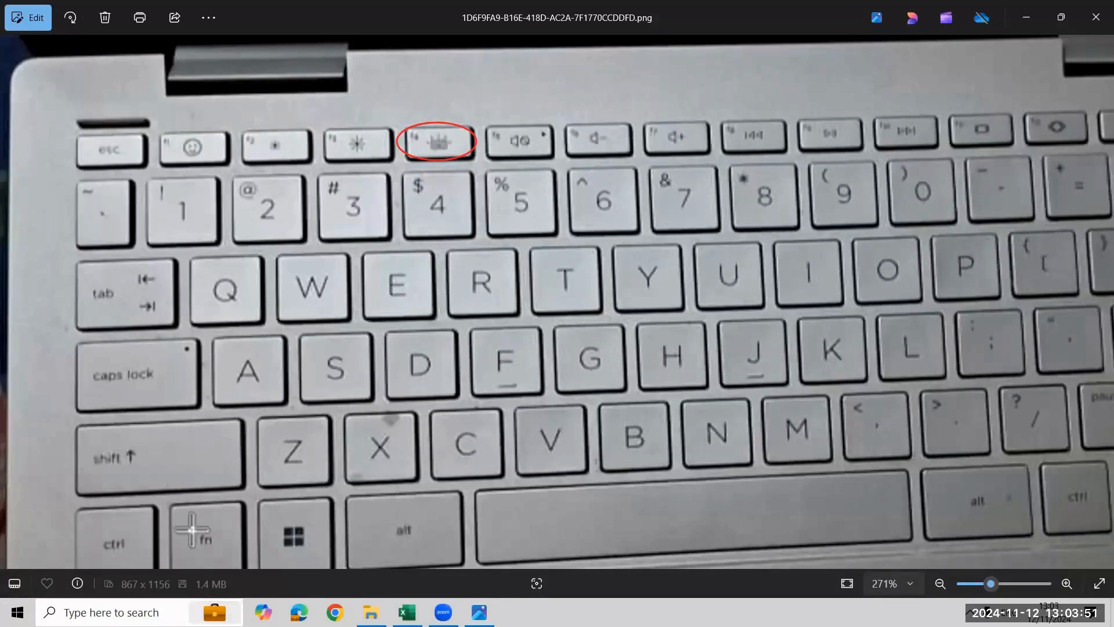
{"action": "left_click_drag", "start_coordinate": [183, 511], "coordinate": [217, 557]}
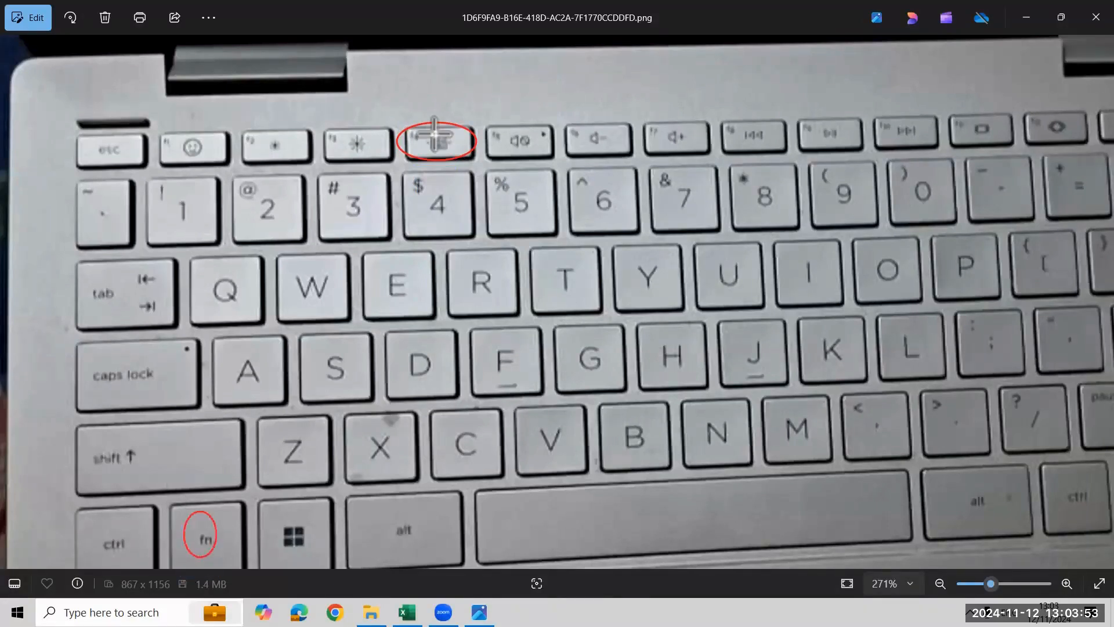
{"action": "mouse_move", "coordinate": [422, 186]}
{"action": "left_mouse_down"}
{"action": "mouse_move", "coordinate": [455, 225]}
{"action": "mouse_move", "coordinate": [389, 235]}
{"action": "mouse_move", "coordinate": [451, 215]}
{"action": "left_mouse_up"}
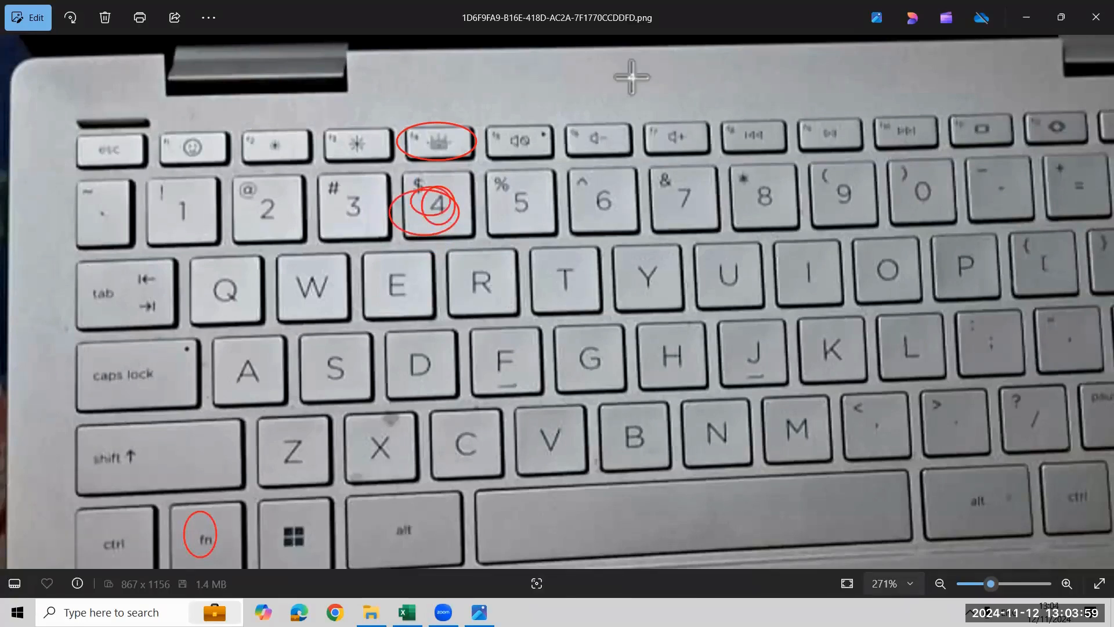
{"action": "key", "text": "ctrl+z"}
{"action": "key", "text": "ctrl+z"}
{"action": "key", "text": "ctrl+z"}
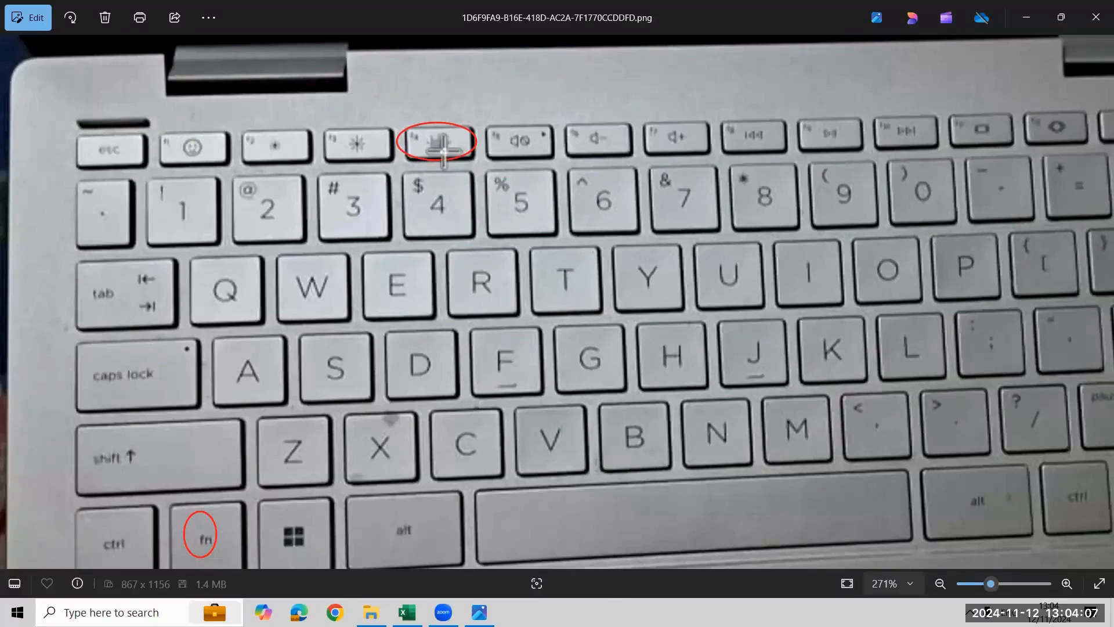
- Draw red arrows leading from the circled fn key up toward the circled F4 key
{"action": "left_click_drag", "start_coordinate": [219, 528], "coordinate": [255, 473]}
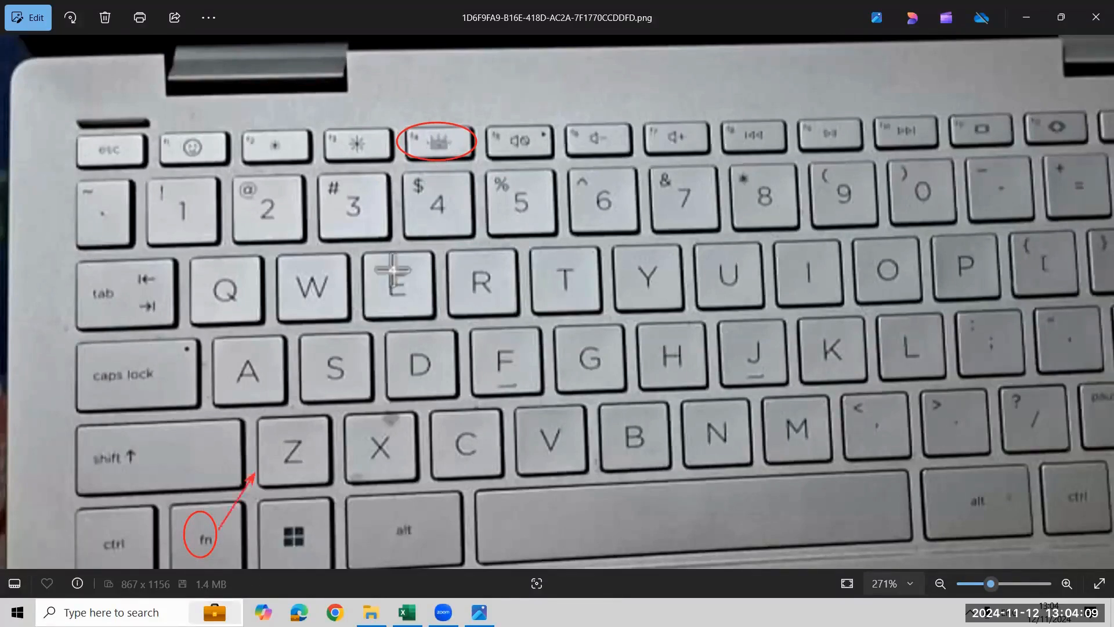
{"action": "left_click_drag", "start_coordinate": [393, 270], "coordinate": [424, 164]}
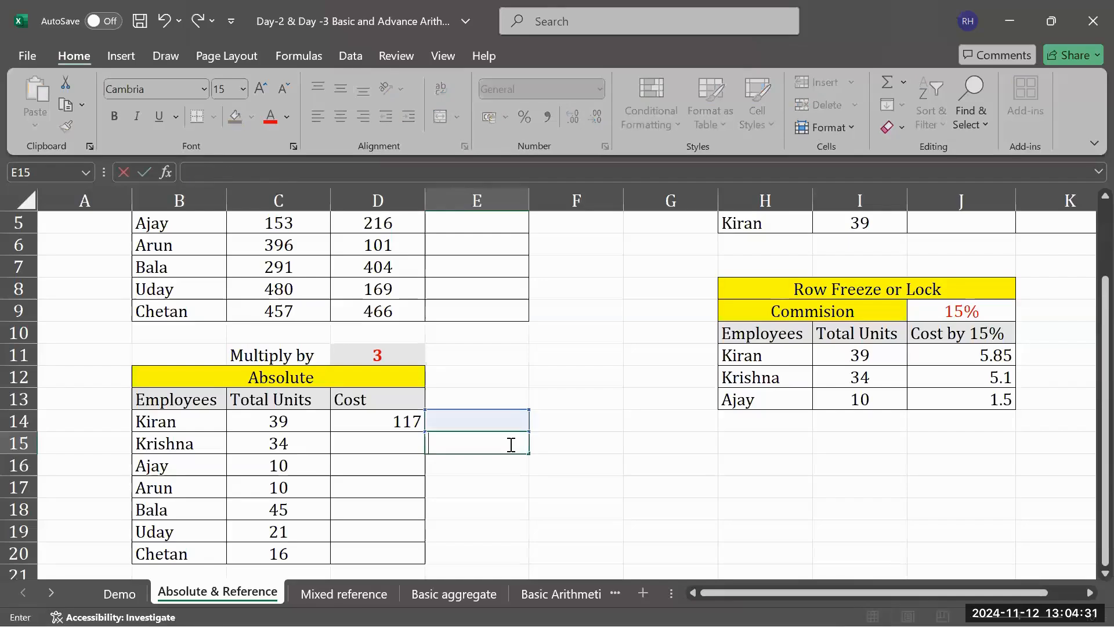
- On the Absolute & Reference sheet in Excel, enter the absolute reference formula =$E$144 in E15
{"action": "type", "text": "="}
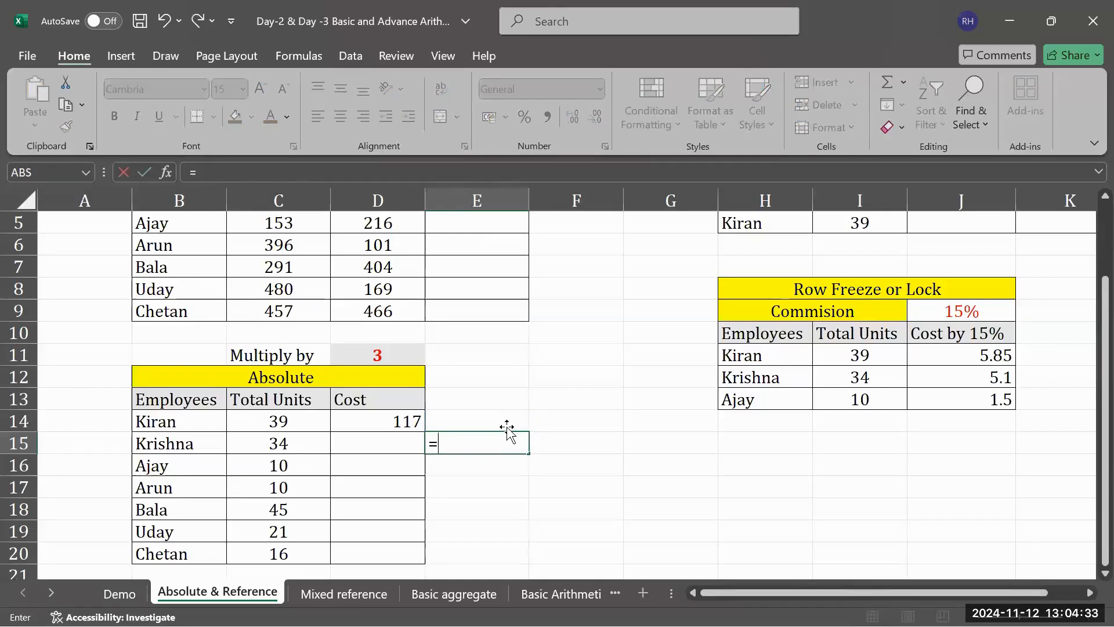
{"action": "left_click", "coordinate": [504, 417]}
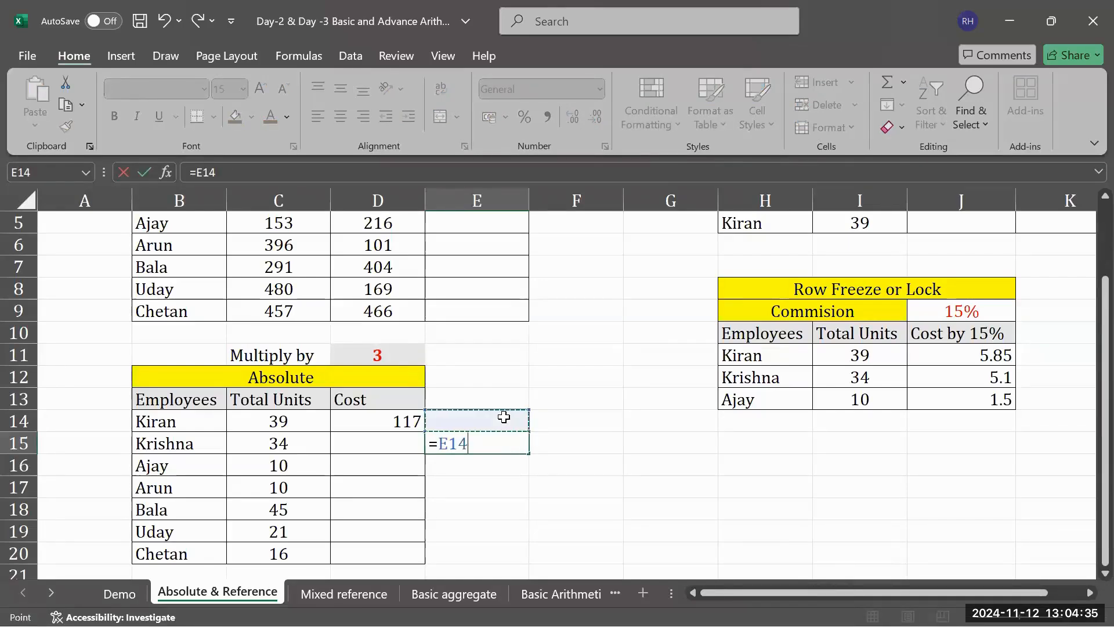
{"action": "key", "text": "F4"}
{"action": "type", "text": "44"}
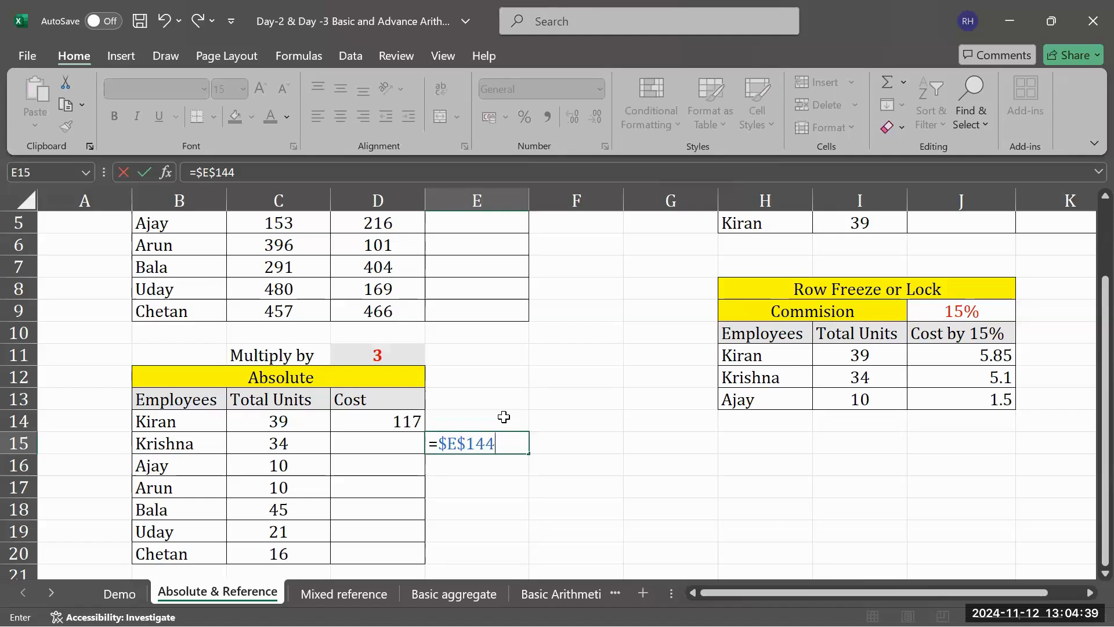
{"action": "key", "text": "Return"}
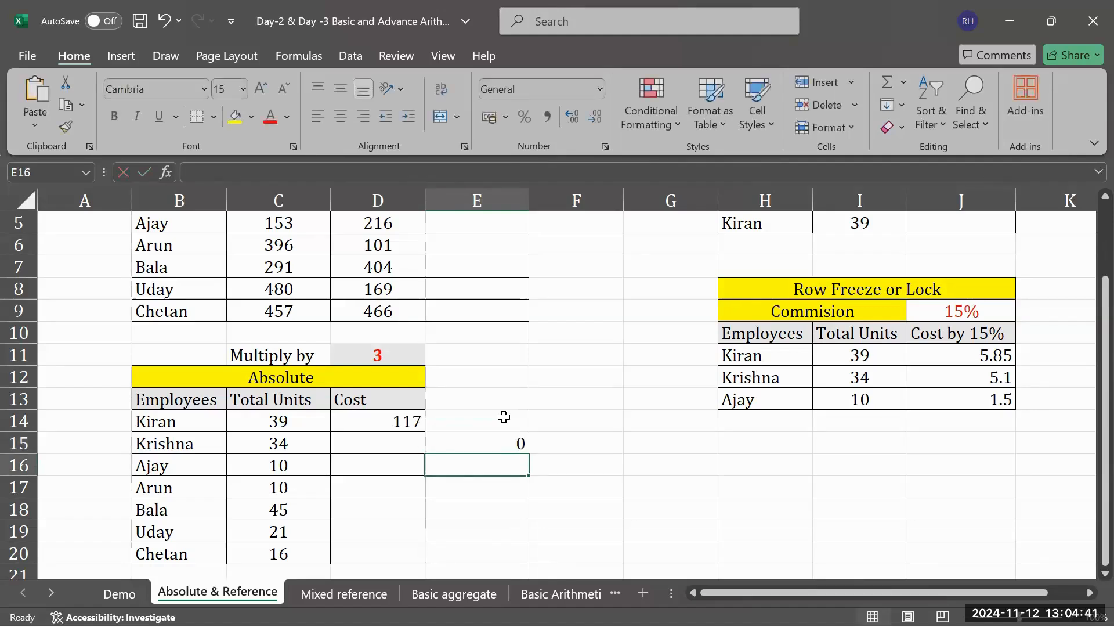
- Replace the formula in E15 with the absolute reference =$E$13
{"action": "key", "text": "Up"}
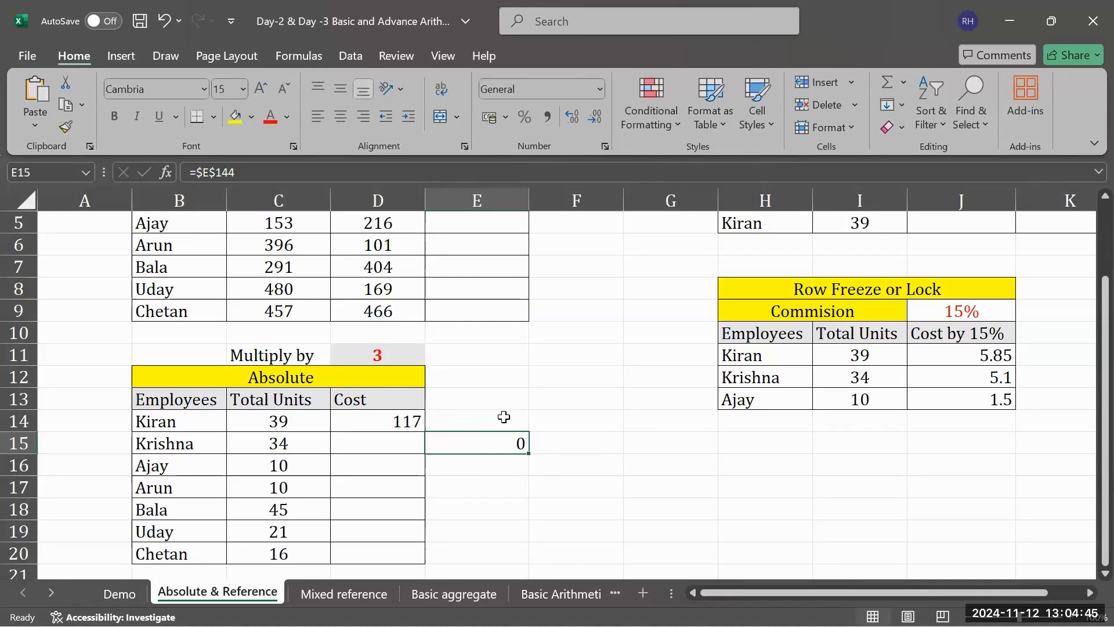
{"action": "key", "text": "BackSpace"}
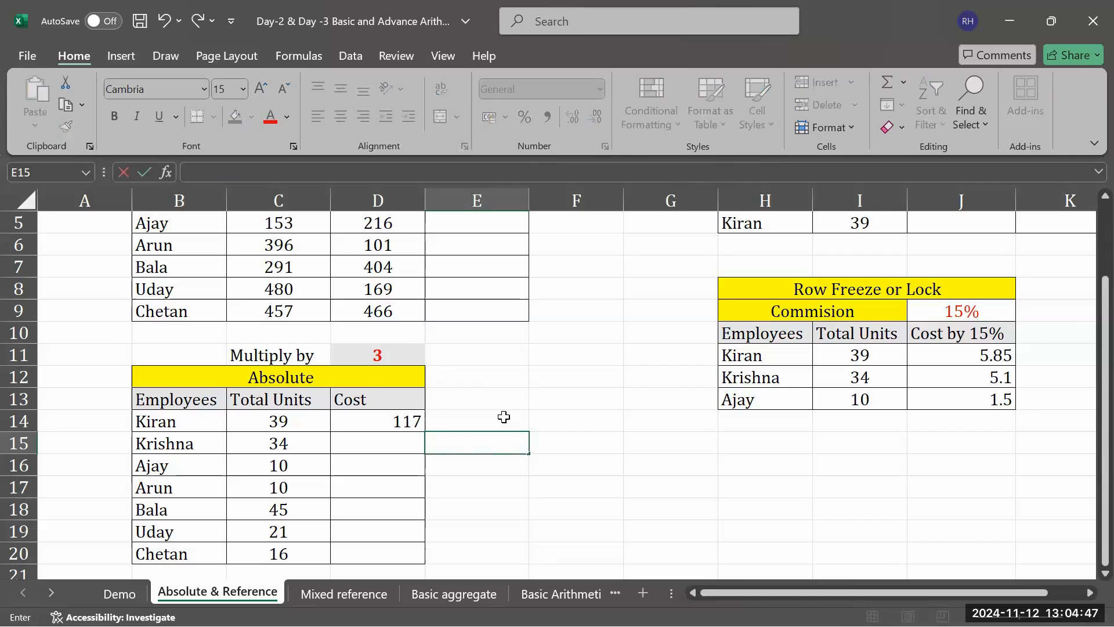
{"action": "type", "text": "="}
{"action": "left_click", "coordinate": [474, 407]}
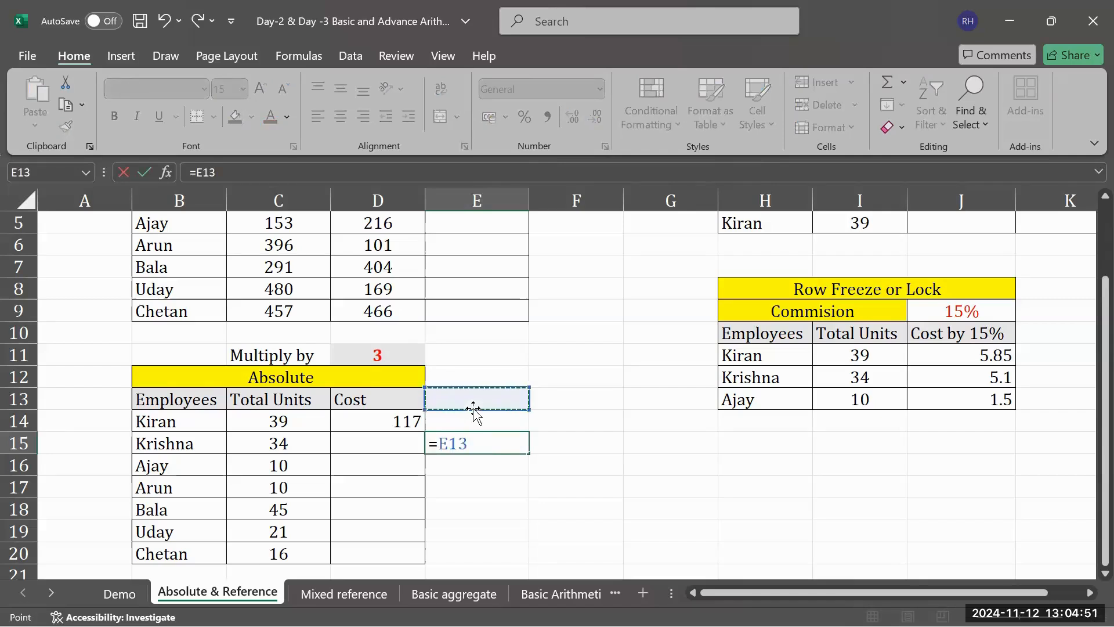
{"action": "key", "text": "F4"}
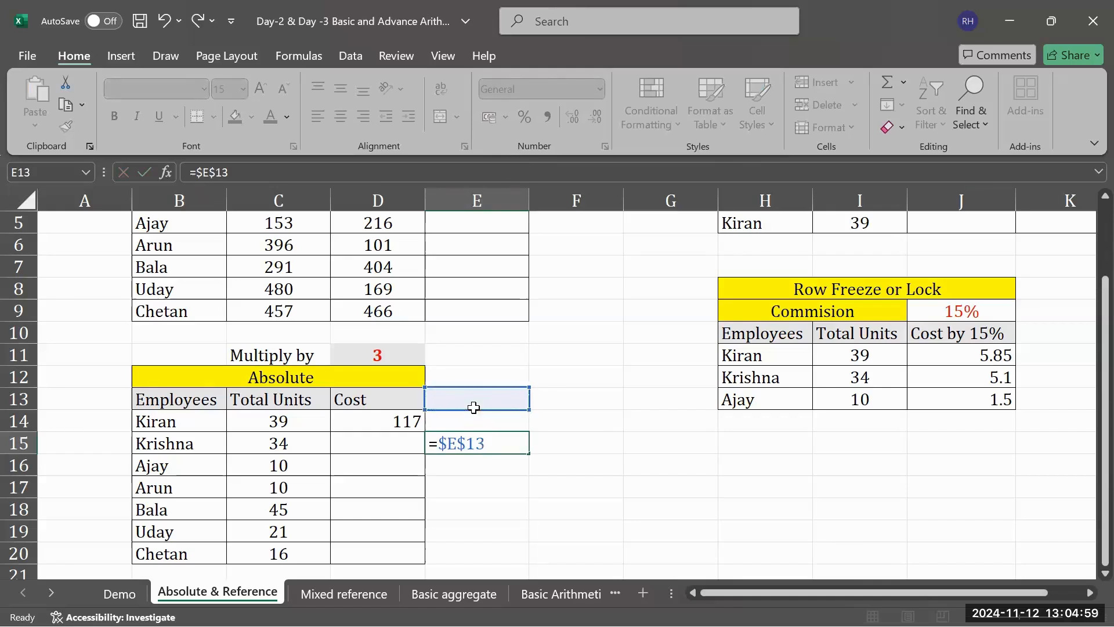
{"action": "key", "text": "Return"}
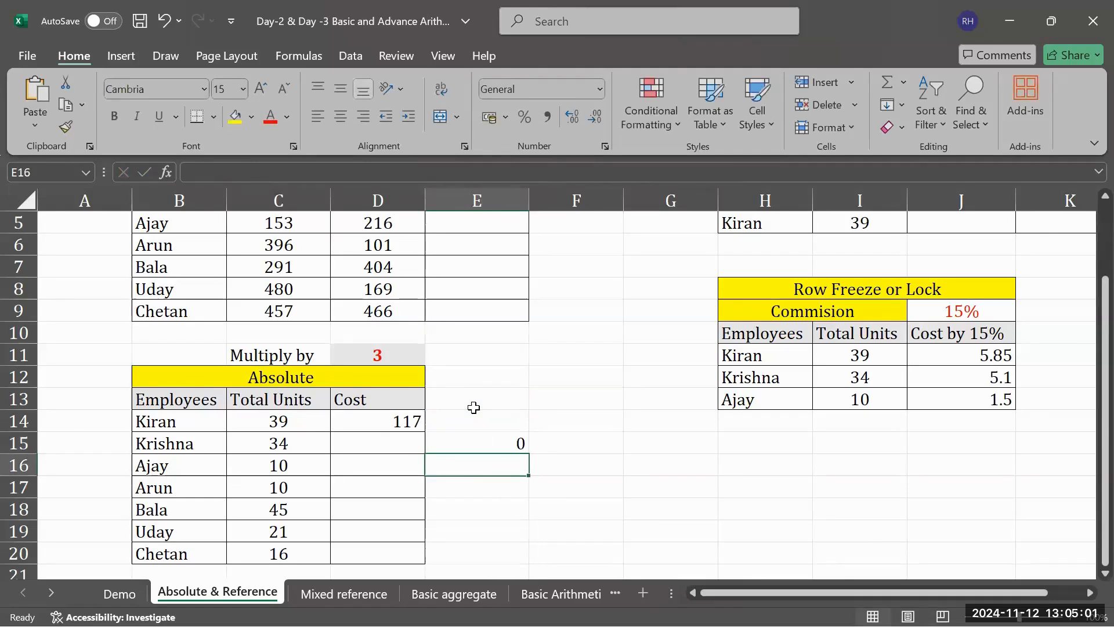
- Replace the Cost formula in D14 of the Absolute table with =C14*$D$11
{"action": "left_click", "coordinate": [506, 429]}
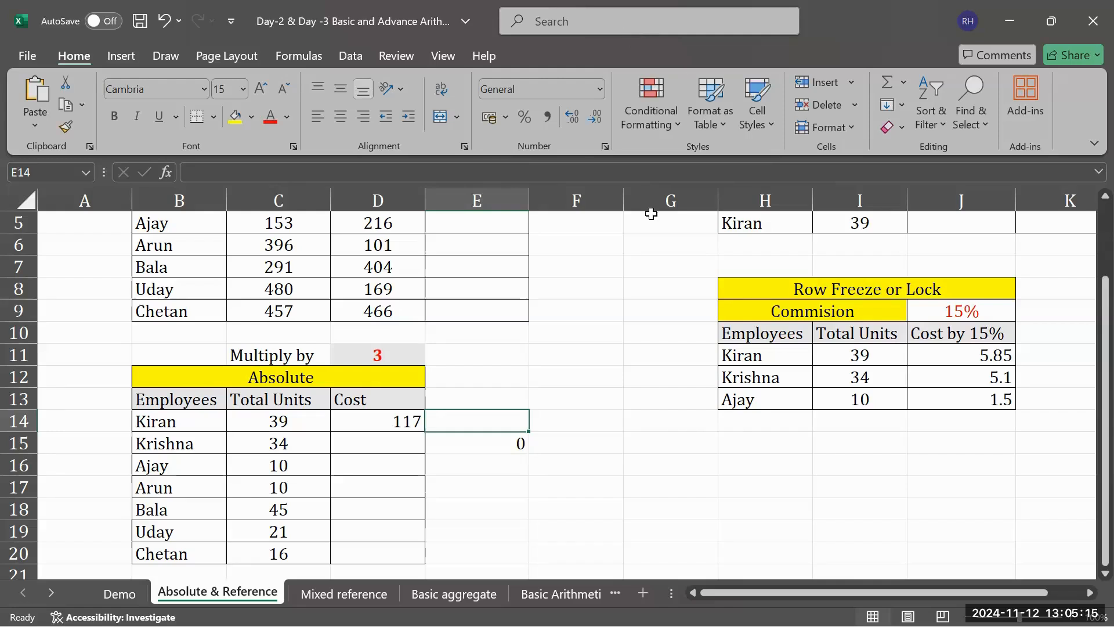
{"action": "left_click", "coordinate": [405, 427]}
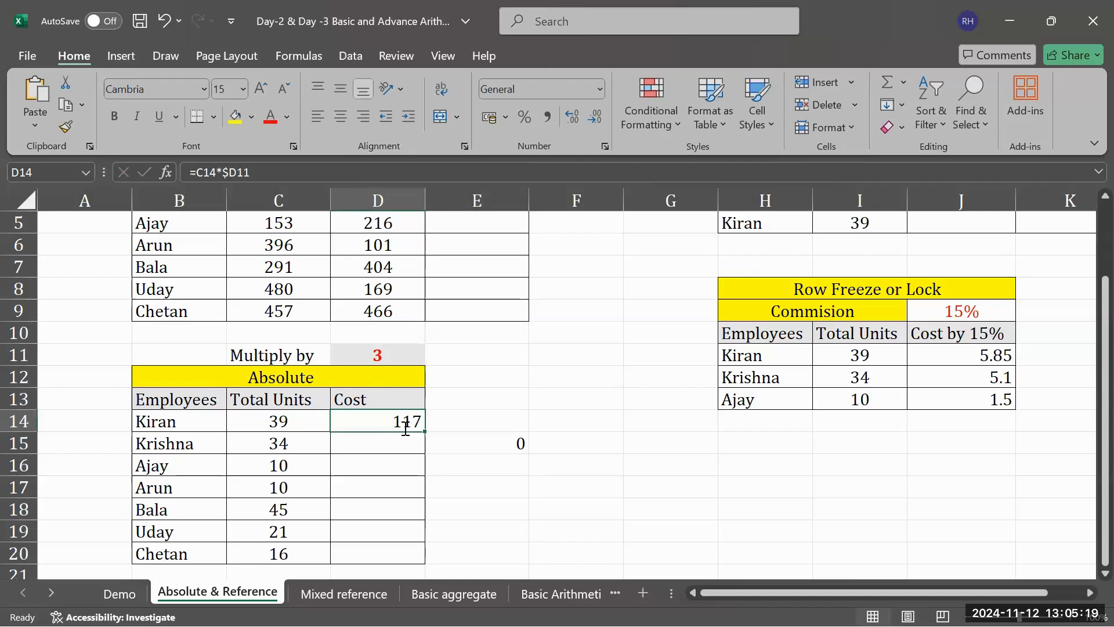
{"action": "key", "text": "BackSpace"}
{"action": "left_click", "coordinate": [474, 427]}
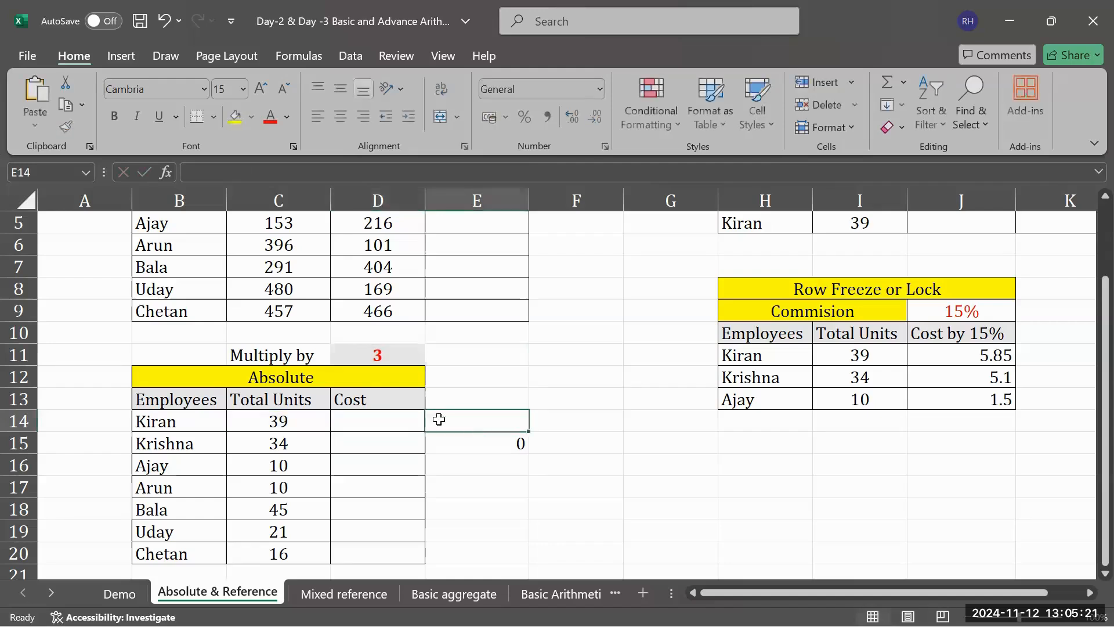
{"action": "left_click", "coordinate": [408, 423]}
{"action": "type", "text": "="}
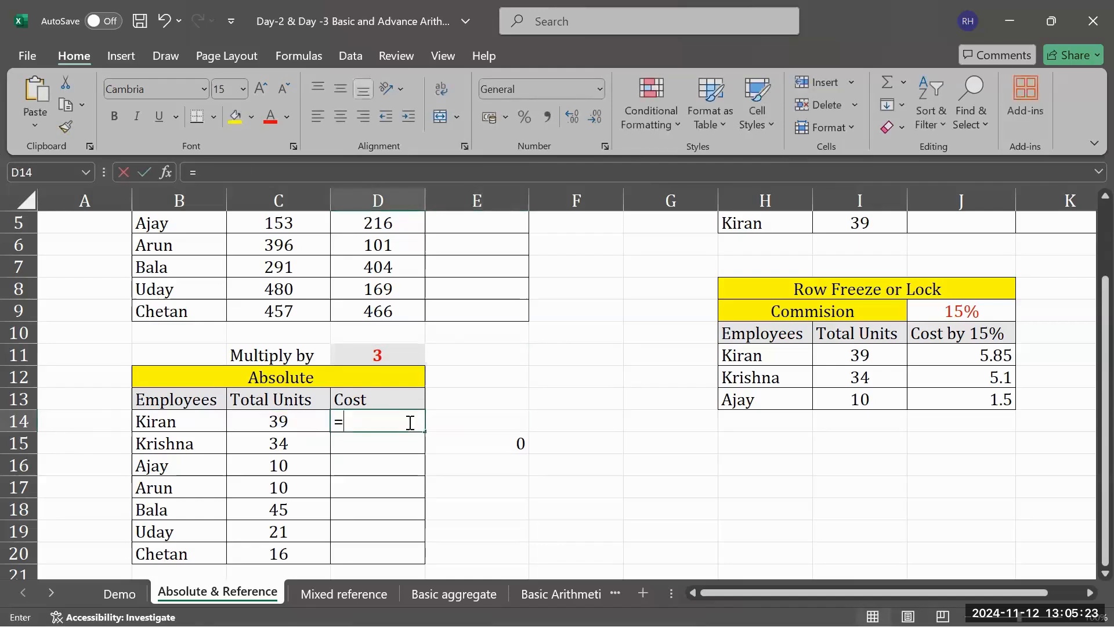
{"action": "left_click", "coordinate": [286, 427]}
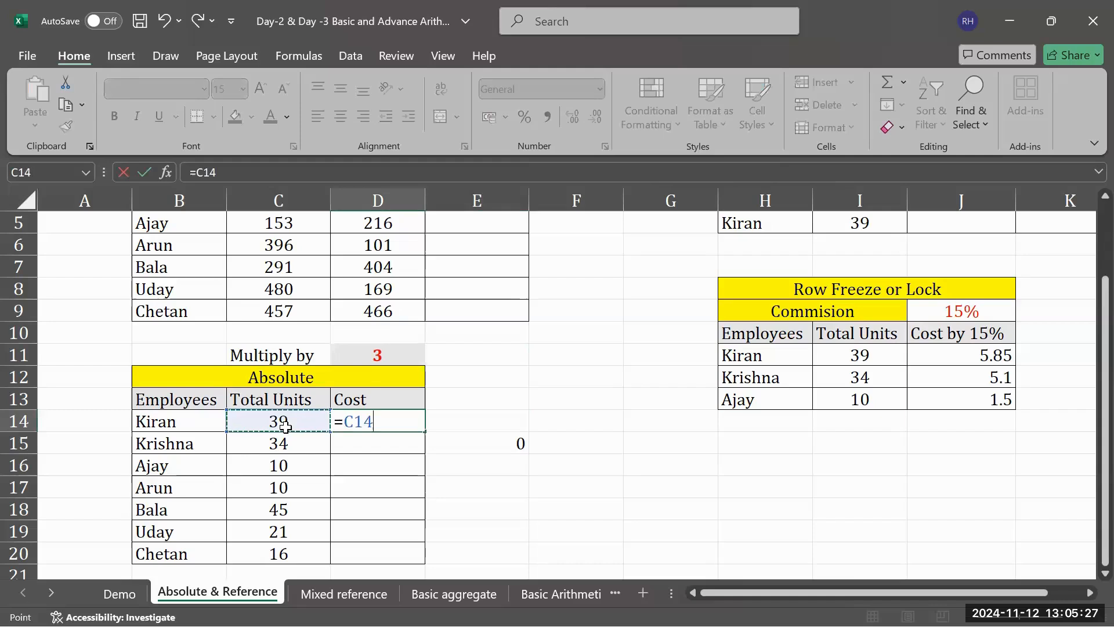
{"action": "type", "text": "*"}
{"action": "left_click", "coordinate": [380, 359]}
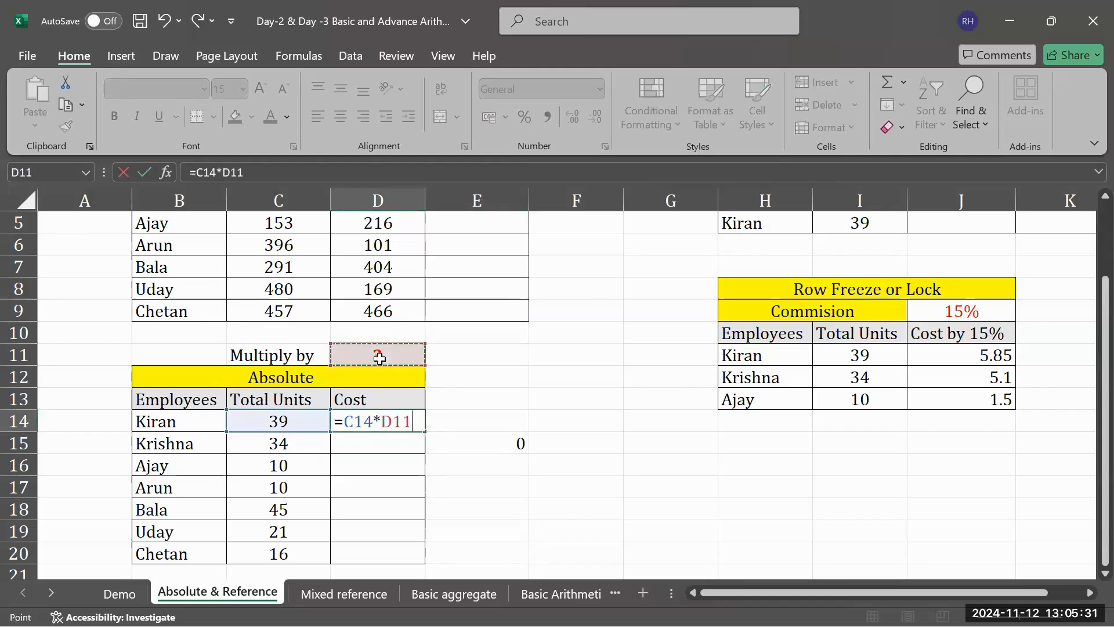
{"action": "key", "text": "F4"}
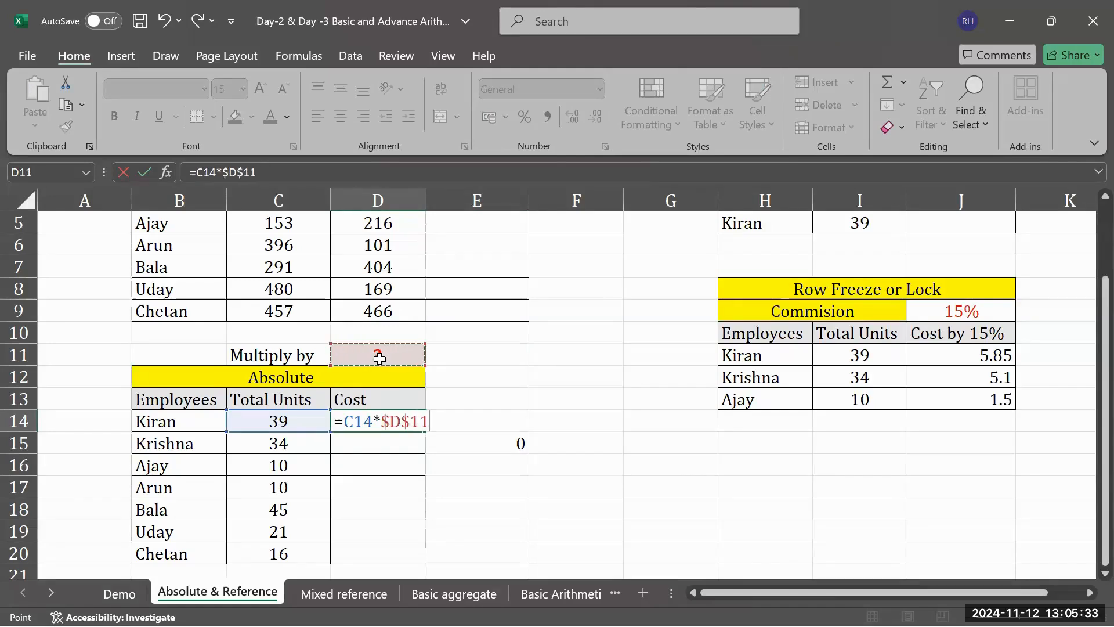
{"action": "key", "text": "Return"}
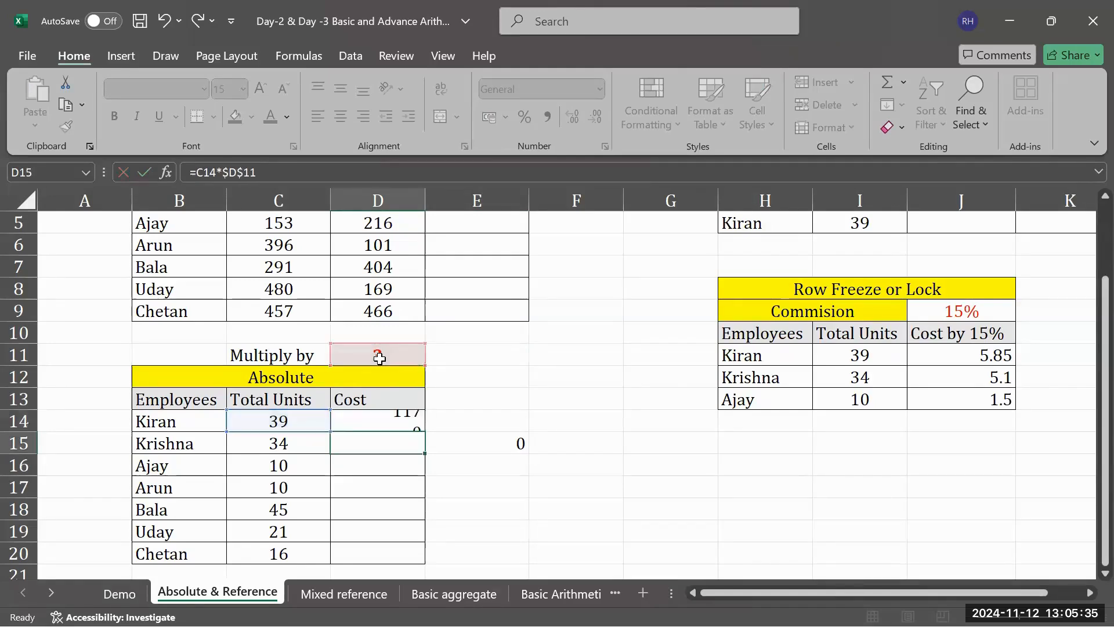
- Fill the Cost formula from D14 down through the remaining employee rows of the Absolute table
{"action": "left_click", "coordinate": [419, 424]}
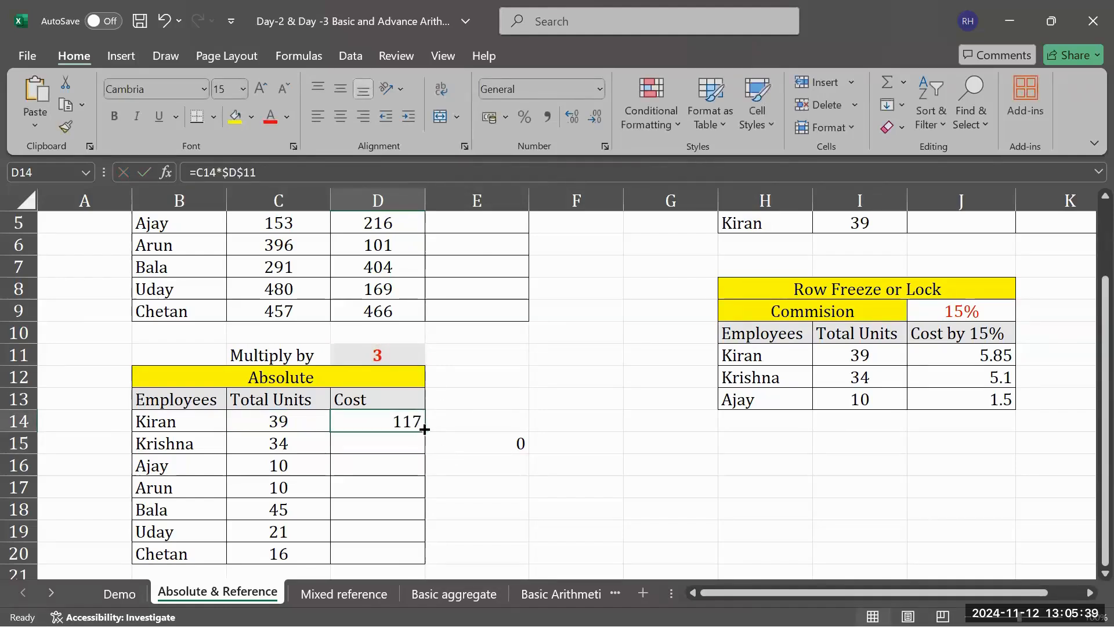
{"action": "mouse_move", "coordinate": [424, 429]}
{"action": "left_mouse_down"}
{"action": "mouse_move", "coordinate": [423, 555]}
{"action": "mouse_move", "coordinate": [408, 428]}
{"action": "left_mouse_up"}
{"action": "double_click", "coordinate": [408, 428]}
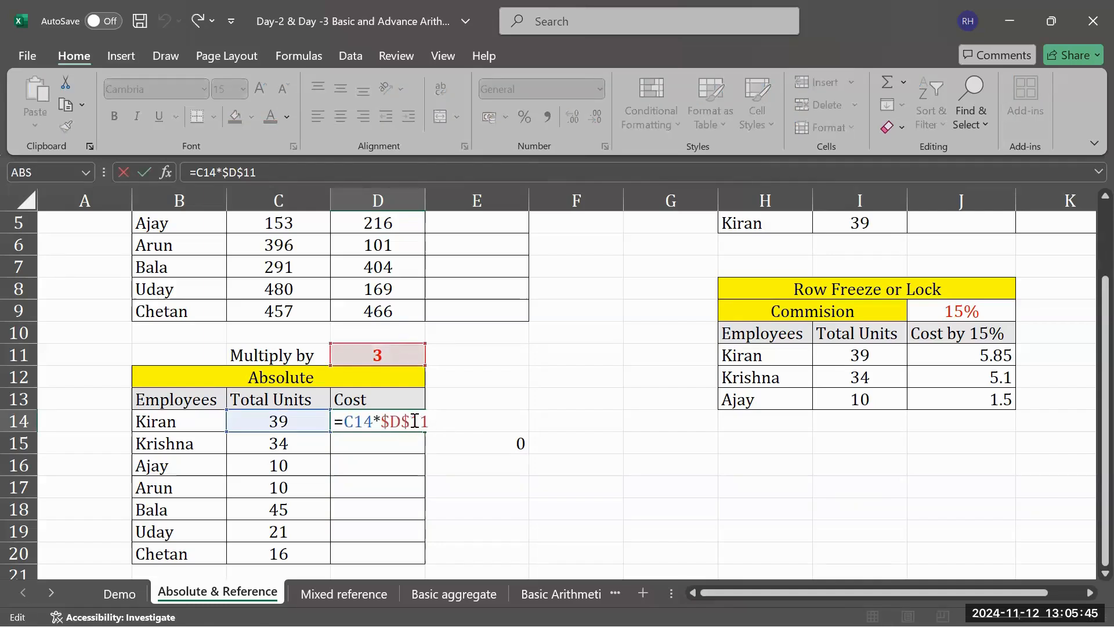
{"action": "left_click_drag", "start_coordinate": [441, 456], "coordinate": [411, 420]}
{"action": "left_click", "coordinate": [487, 396]}
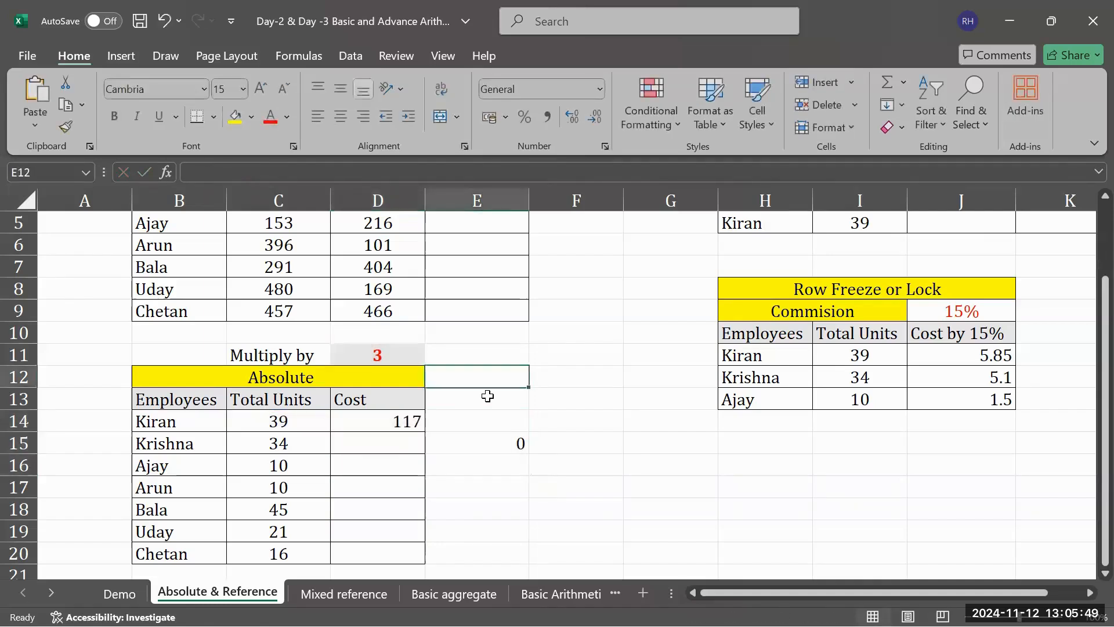
{"action": "double_click", "coordinate": [410, 419]}
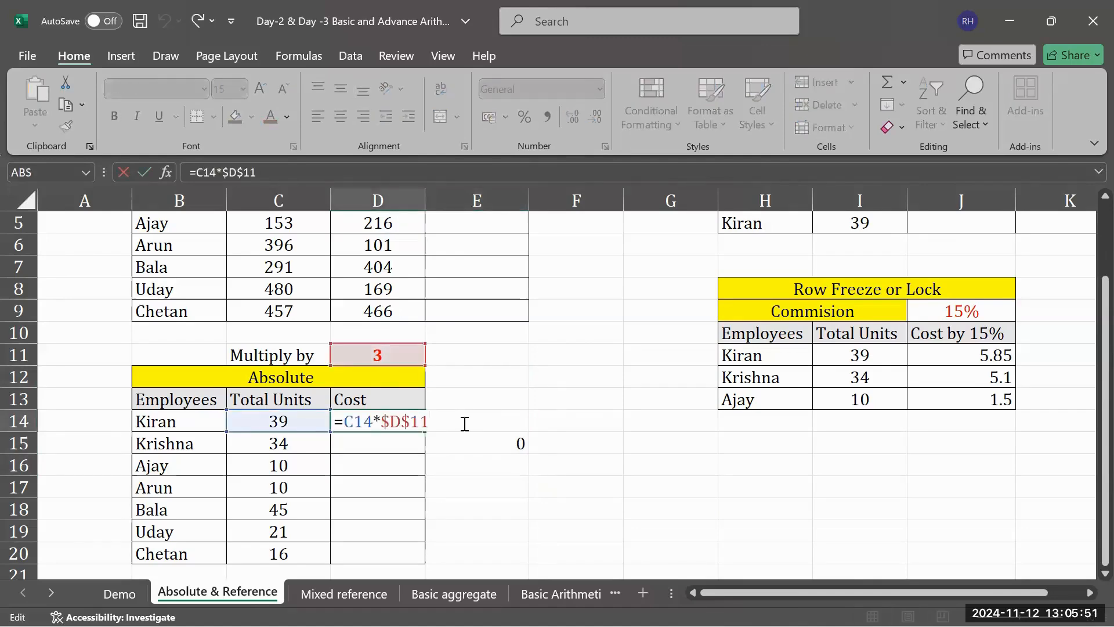
{"action": "left_click", "coordinate": [458, 448]}
{"action": "left_click", "coordinate": [401, 421]}
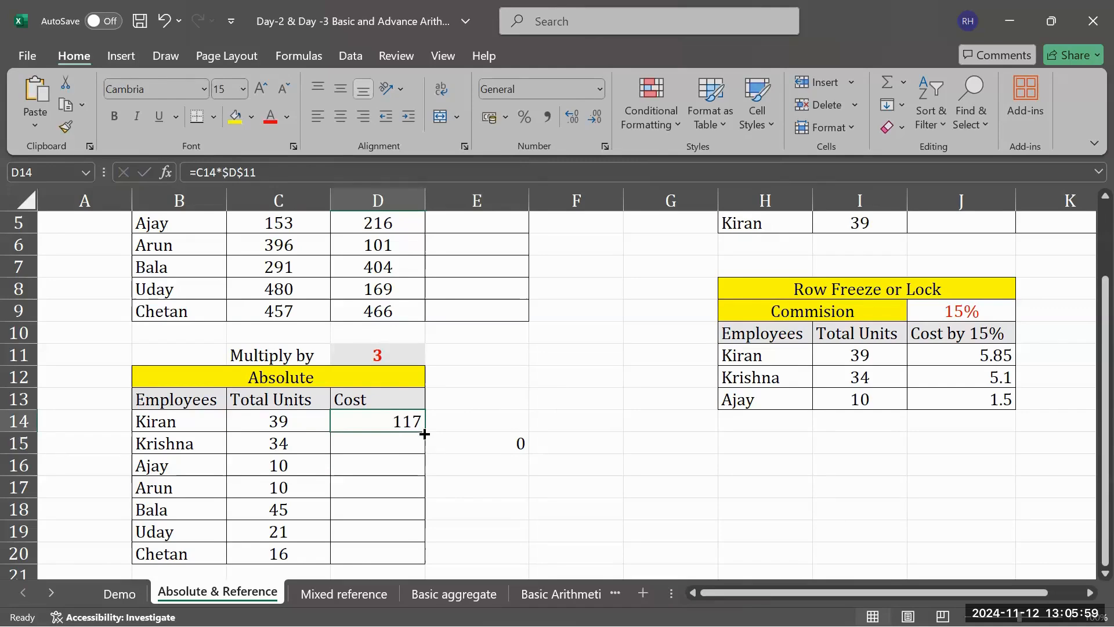
{"action": "double_click", "coordinate": [424, 434]}
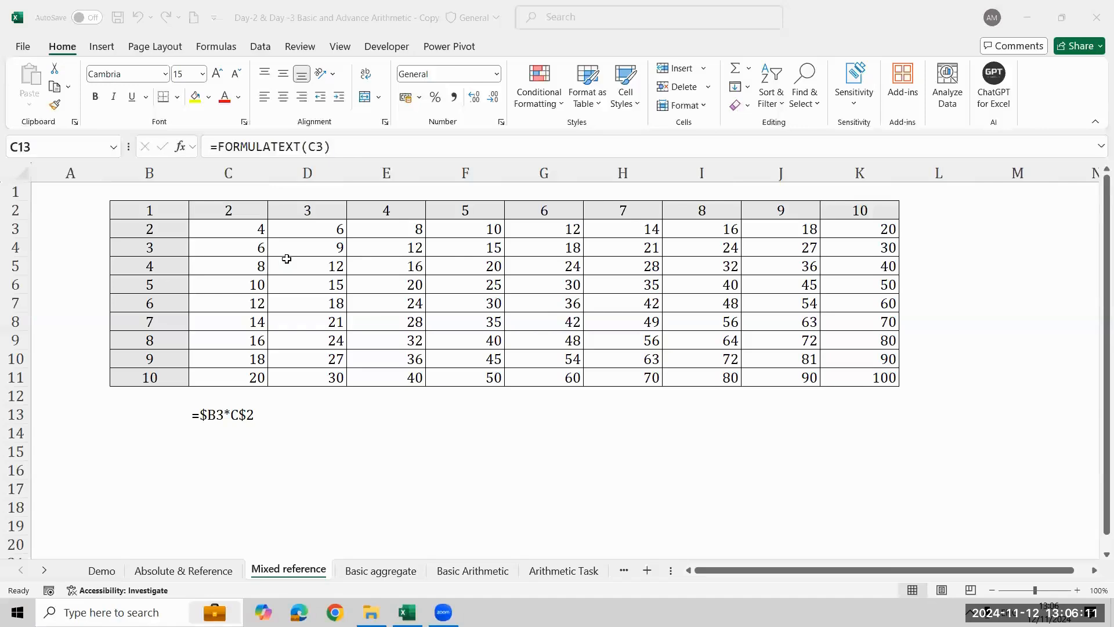
- Clear the results in C4:C11 of the multiplication table on the Mixed reference sheet
{"action": "left_click", "coordinate": [238, 230]}
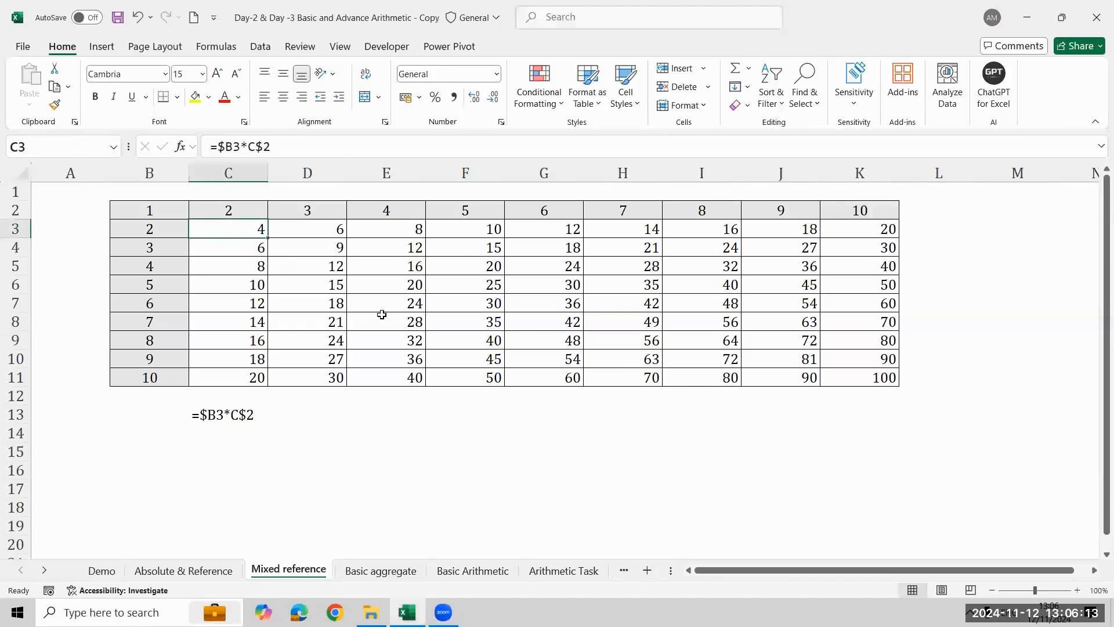
{"action": "key", "text": "Down"}
{"action": "key", "text": "ctrl+shift+Down"}
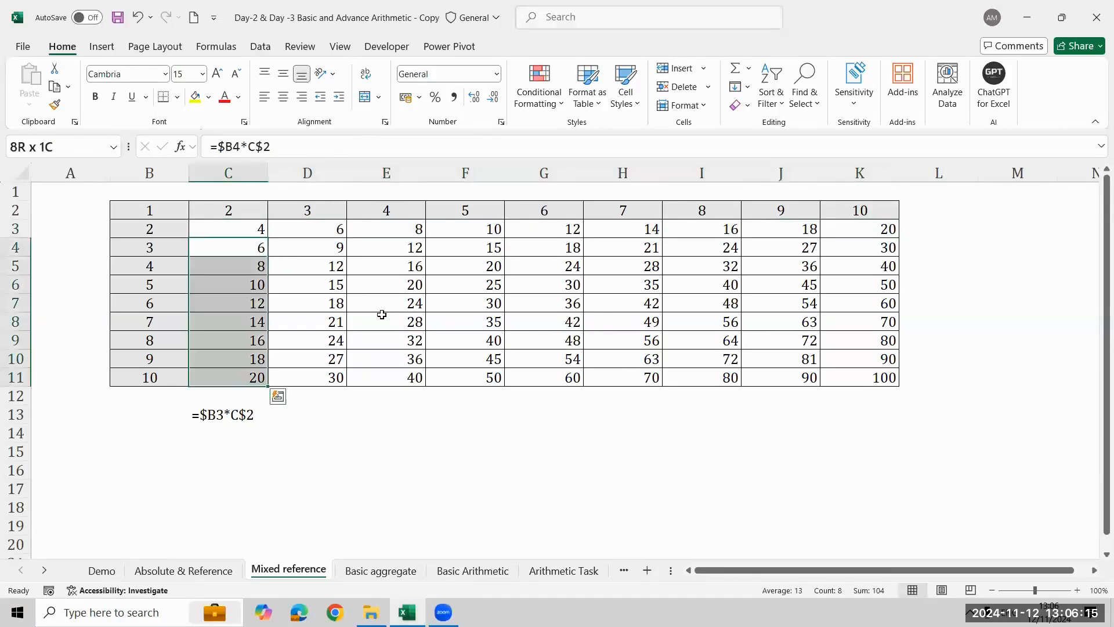
{"action": "key", "text": "Delete"}
- Clear the results in D3:K11 of the multiplication table, keeping only the formula in C3
{"action": "key", "text": "Up"}
{"action": "key", "text": "Right"}
{"action": "key", "text": "ctrl+shift+Down"}
{"action": "key", "text": "shift+Right"}
{"action": "key", "text": "shift+Right"}
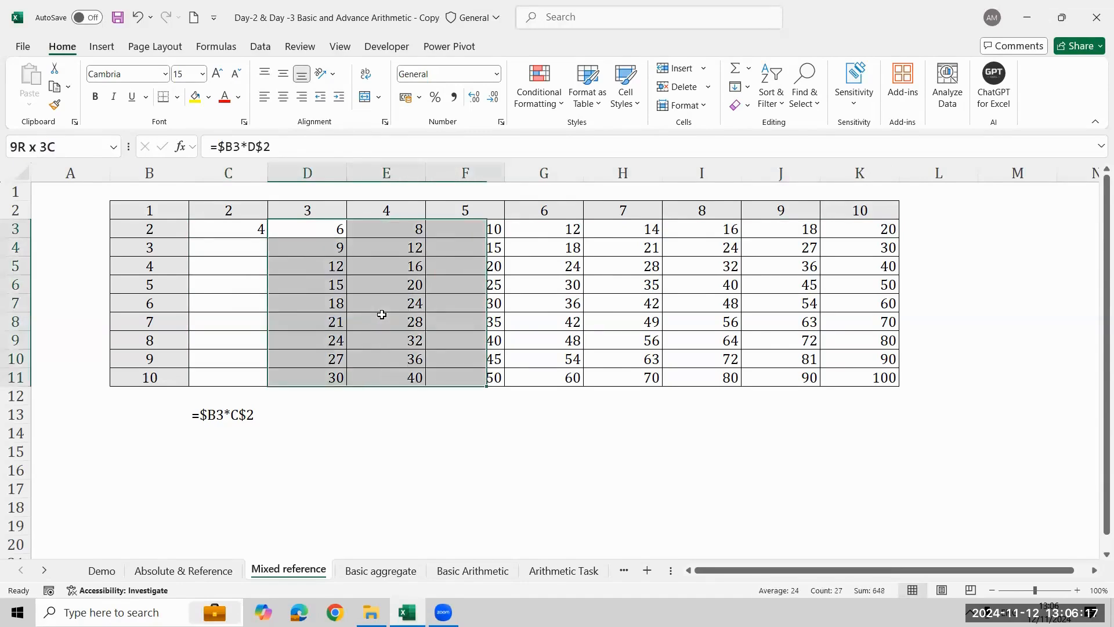
{"action": "key", "text": "shift+Right"}
{"action": "key", "text": "shift+Right"}
{"action": "key", "text": "shift+Right"}
{"action": "key", "text": "shift+Right"}
{"action": "key", "text": "shift+Right"}
{"action": "key", "text": "Delete"}
{"action": "key", "text": "Left"}
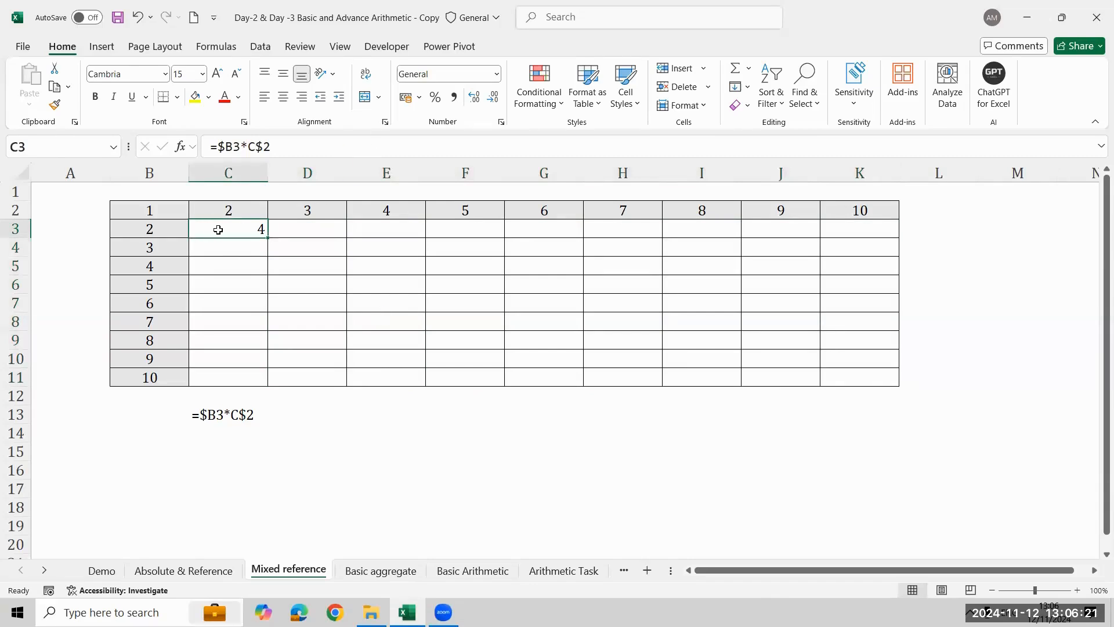
- Fill the C3 formula =$B3*C$2 right and down across the range C3:K11
{"action": "left_click", "coordinate": [888, 382], "text": "shift"}
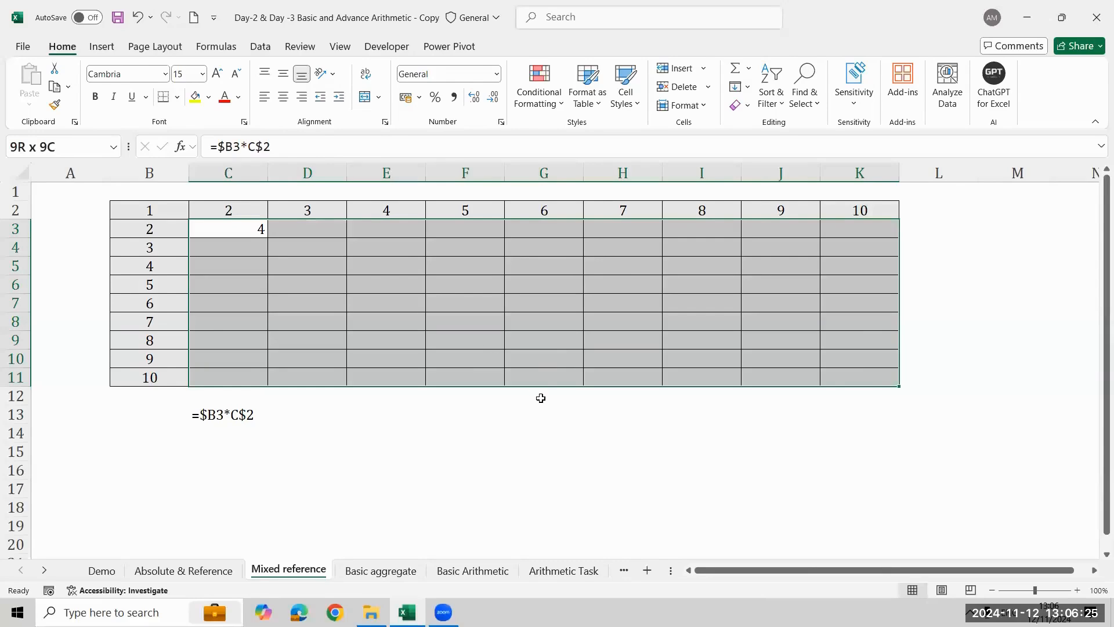
{"action": "key", "text": "ctrl+r"}
{"action": "key", "text": "ctrl+q"}
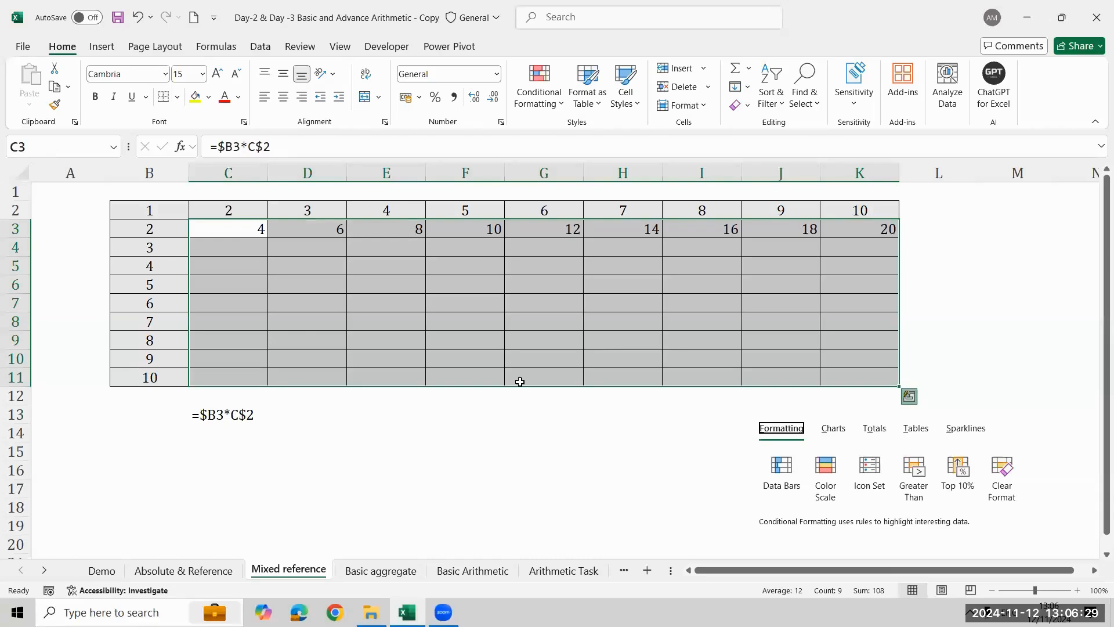
{"action": "key", "text": "ctrl+d"}
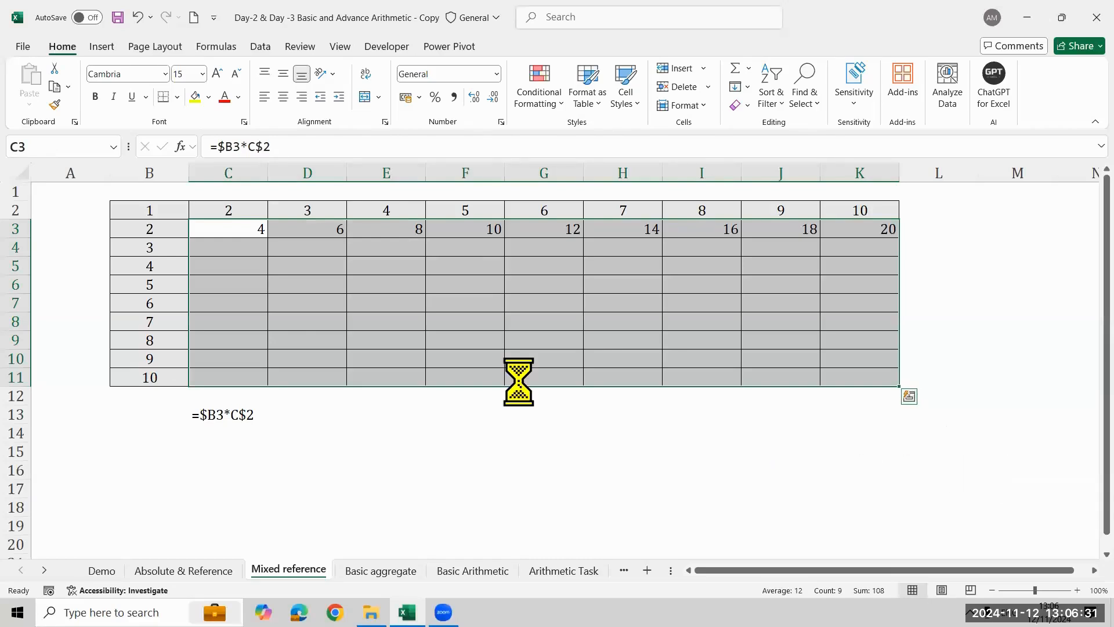
{"action": "left_click", "coordinate": [747, 88]}
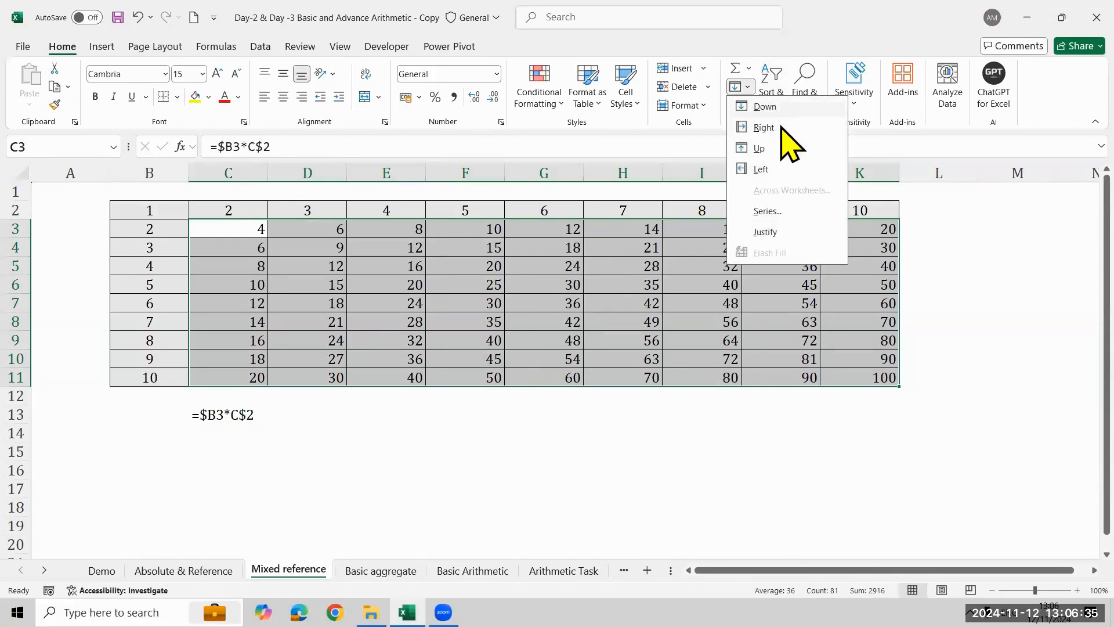
- Enter the note "Control R" in G1 and "Right Fill" in H1 above the multiplication table
{"action": "left_click", "coordinate": [511, 188]}
{"action": "type", "text": "Control R"}
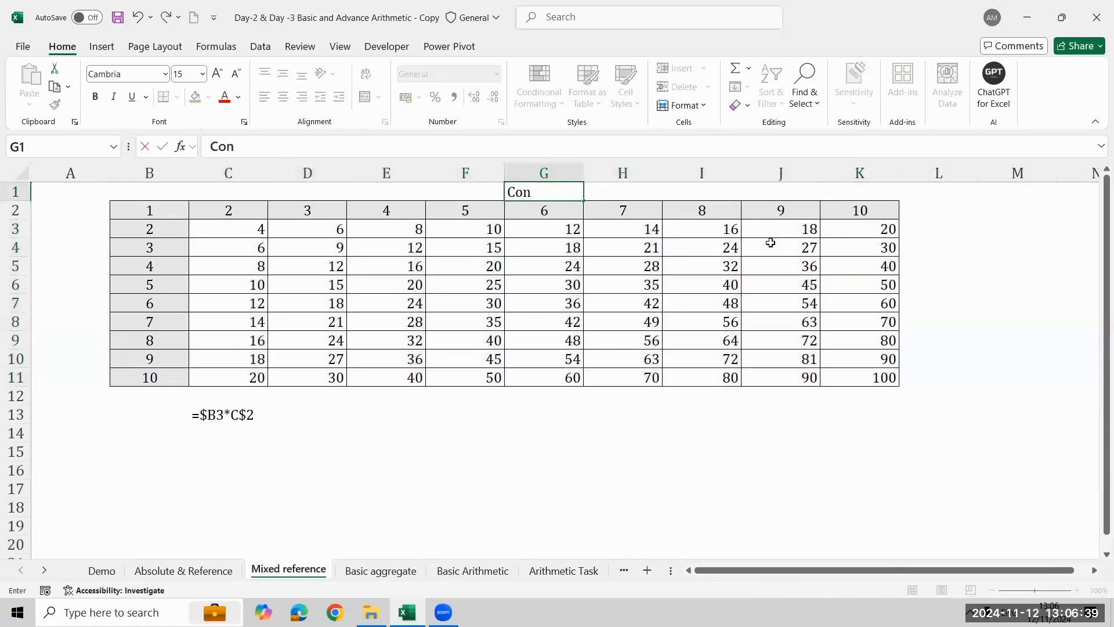
{"action": "key", "text": "Return"}
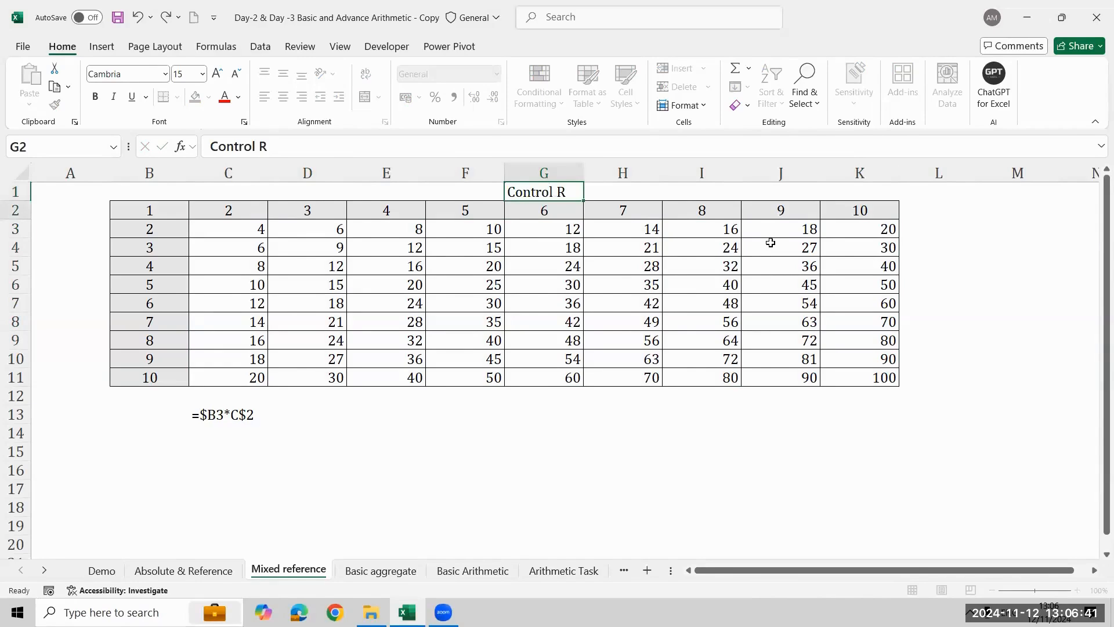
{"action": "key", "text": "Up"}
{"action": "key", "text": "Right"}
{"action": "type", "text": "Ri"}
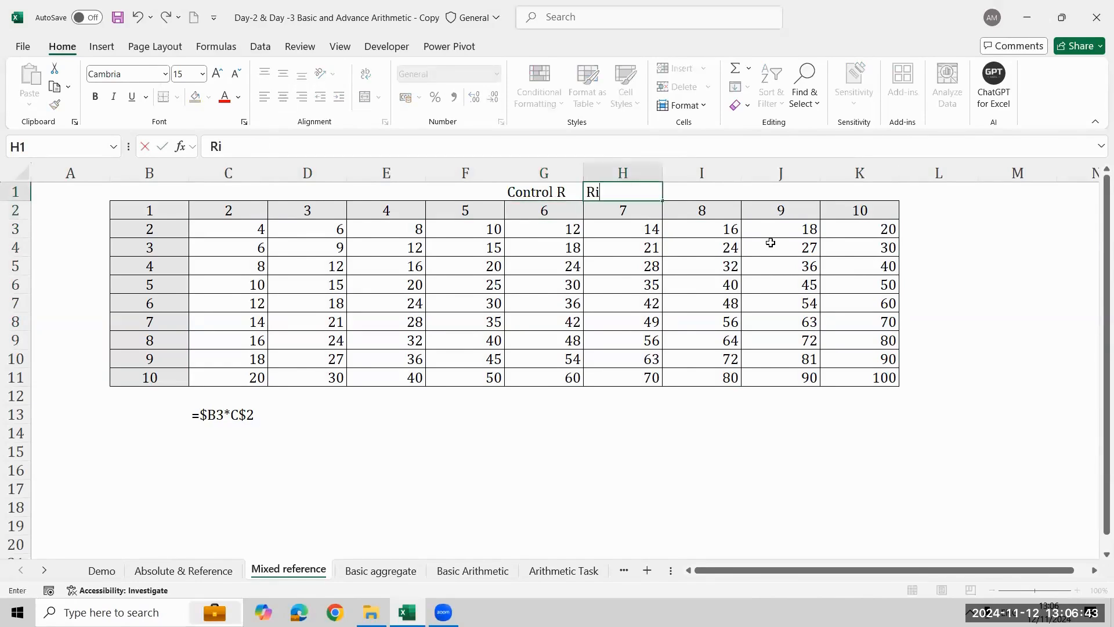
{"action": "type", "text": "ght Fill"}
{"action": "key", "text": "Return"}
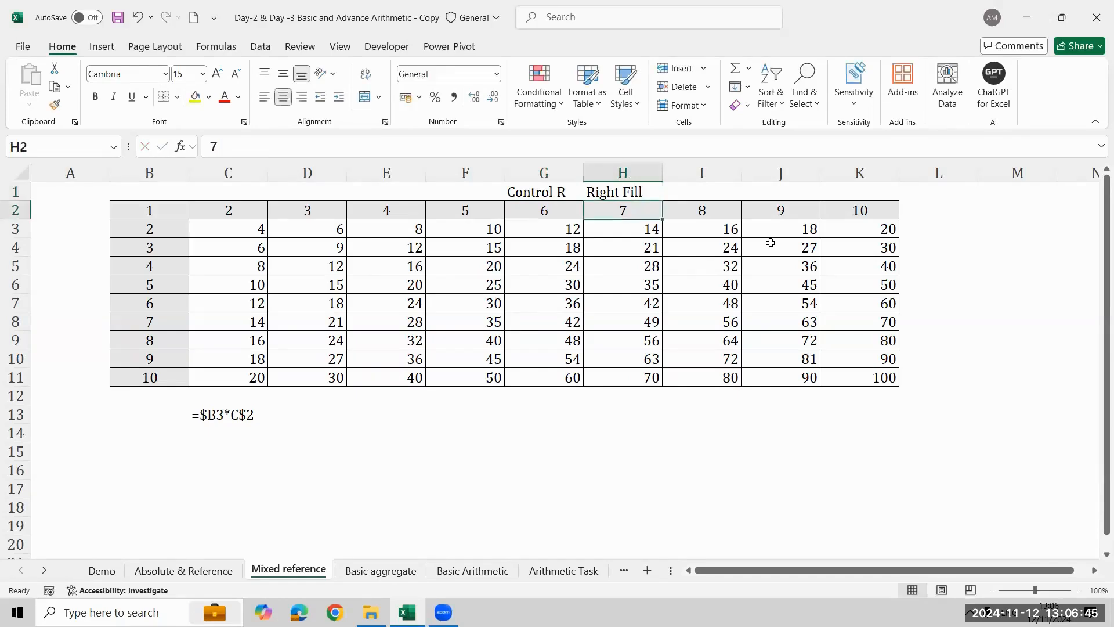
- Enter the notes "Control" in A3, "D" in A4 and "Down Fill" in A5 beside the table
{"action": "key", "text": "Down"}
{"action": "key", "text": "Left"}
{"action": "key", "text": "Left"}
{"action": "key", "text": "Left"}
{"action": "key", "text": "Left"}
{"action": "key", "text": "Left"}
{"action": "key", "text": "Left"}
{"action": "key", "text": "Left"}
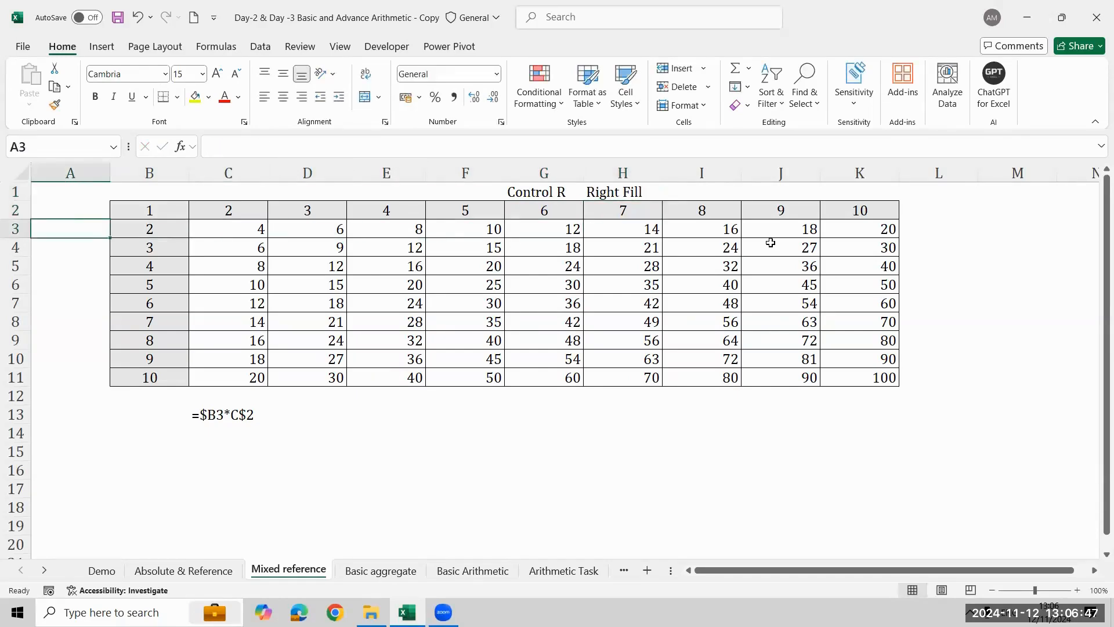
{"action": "type", "text": "Control"}
{"action": "key", "text": "Return"}
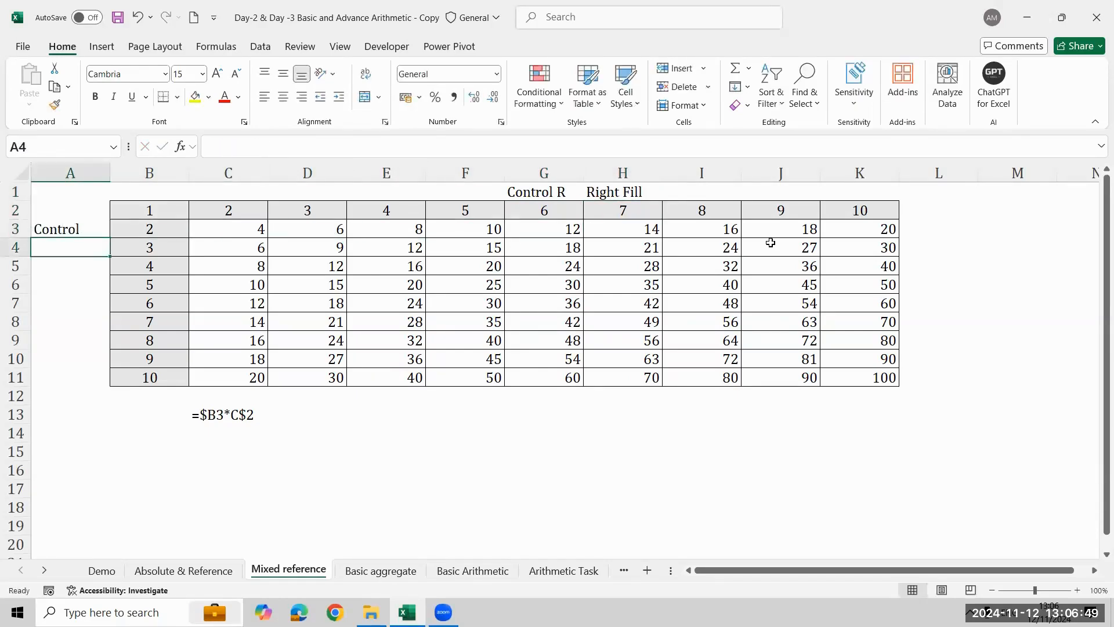
{"action": "type", "text": "D"}
{"action": "key", "text": "Return"}
{"action": "type", "text": "D"}
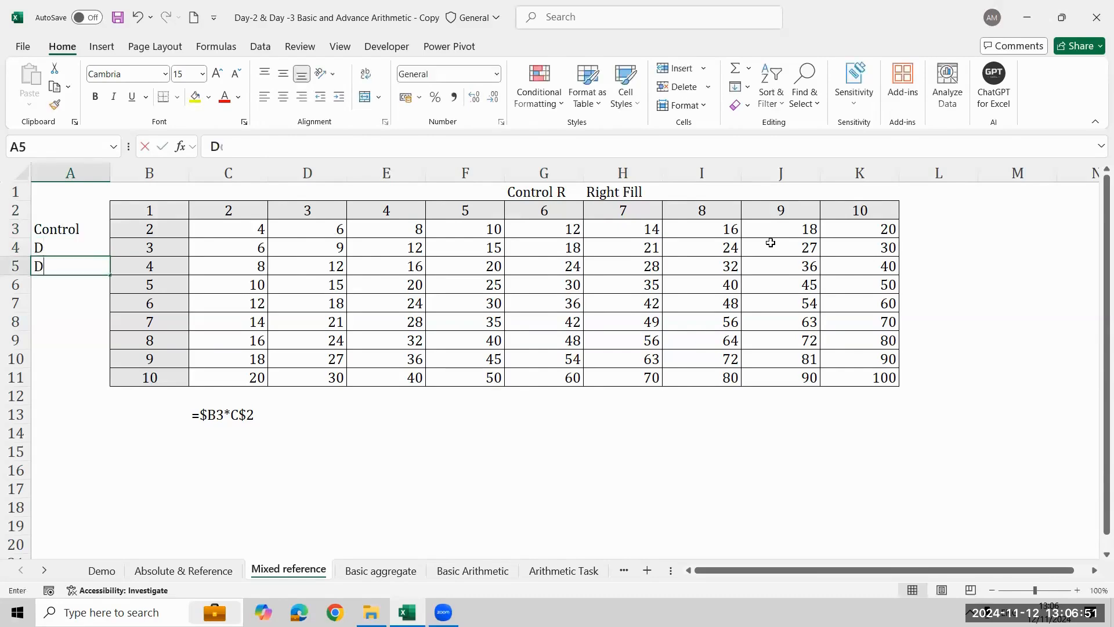
{"action": "type", "text": "own Fil"}
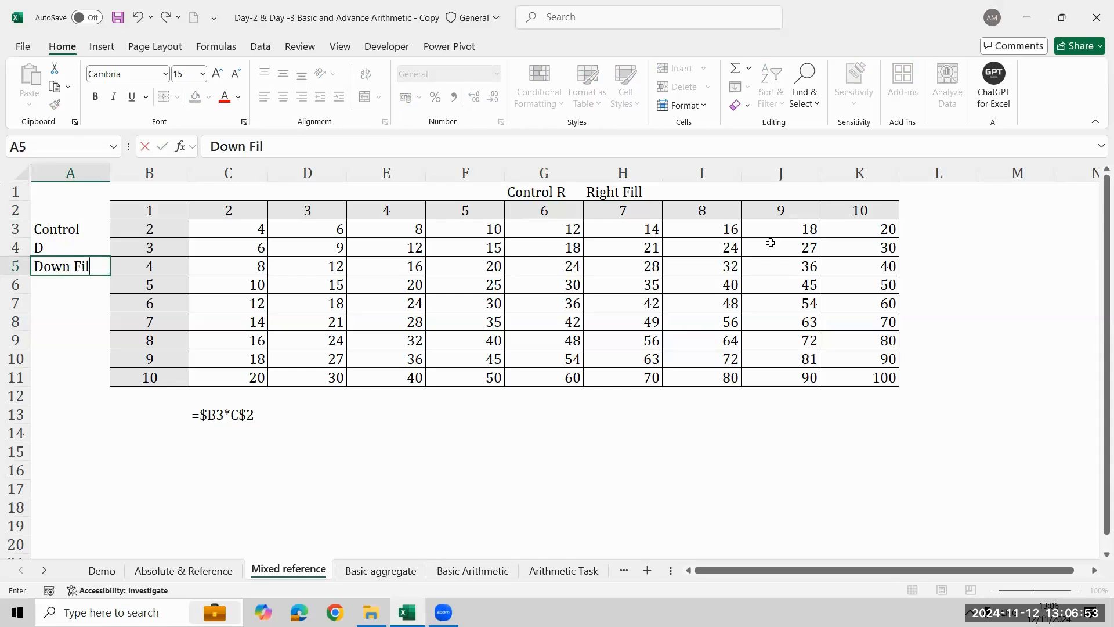
{"action": "type", "text": "l"}
{"action": "key", "text": "Return"}
- Select the multiplication results in C3:K11 on the Mixed reference sheet
{"action": "key", "text": "Right"}
{"action": "key", "text": "Right"}
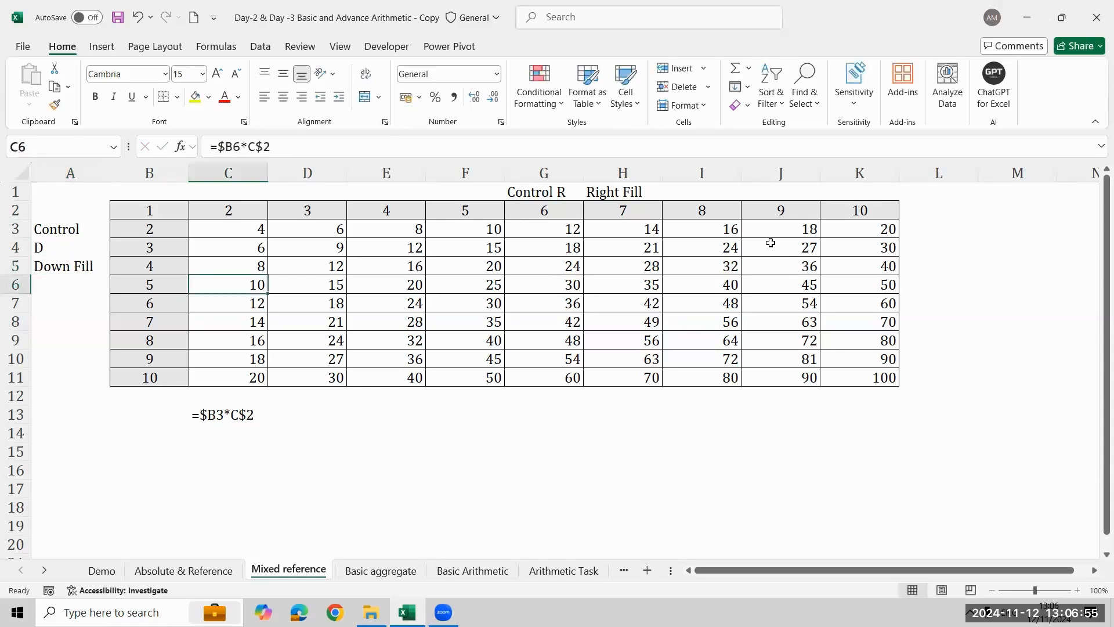
{"action": "key", "text": "Up"}
{"action": "key", "text": "Up"}
{"action": "key", "text": "Up"}
{"action": "key", "text": "ctrl+shift+Right"}
{"action": "key", "text": "ctrl+shift+Down"}
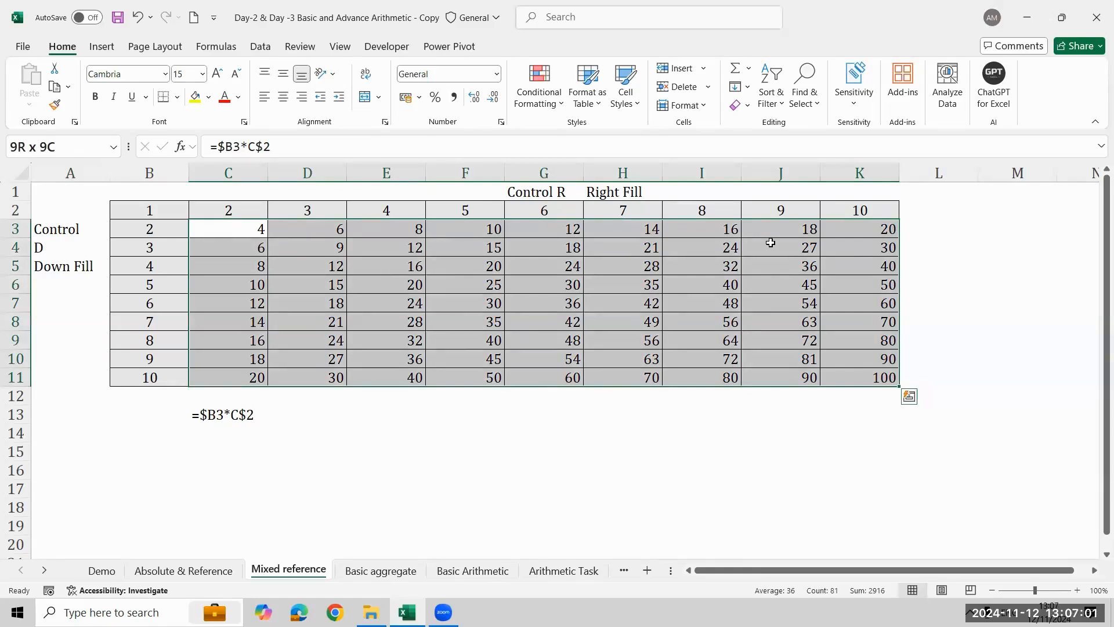
{"action": "key", "text": "ctrl+q"}
{"action": "key", "text": "Escape"}
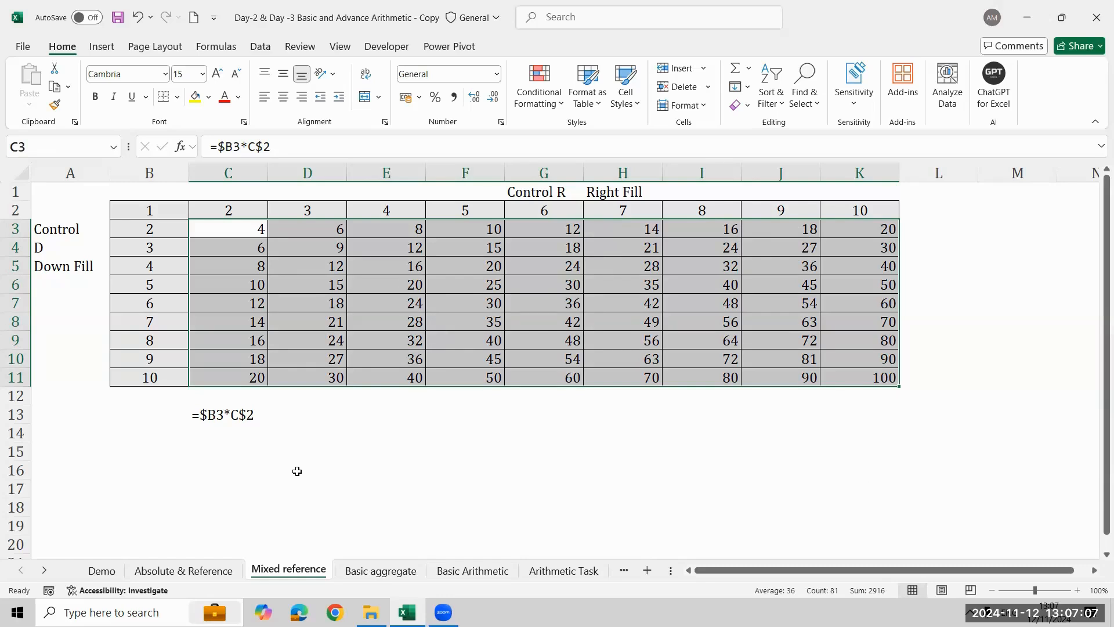
- Return to the Excel workbook, open the Basic aggregate sheet and select cell C11
{"action": "left_click", "coordinate": [1028, 495]}
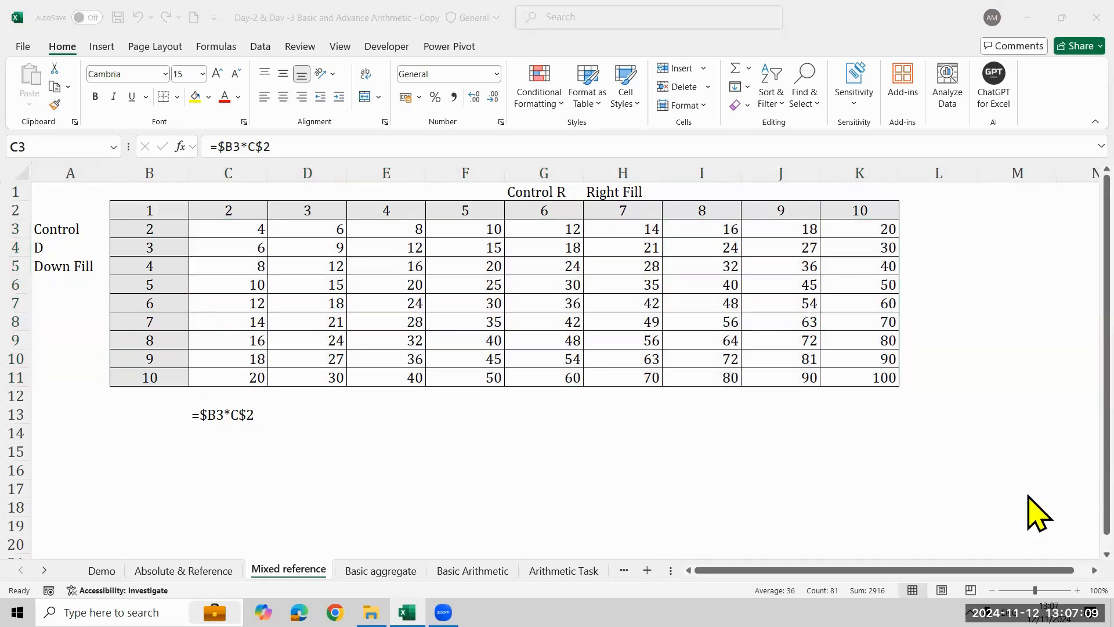
{"action": "mouse_move", "coordinate": [408, 612]}
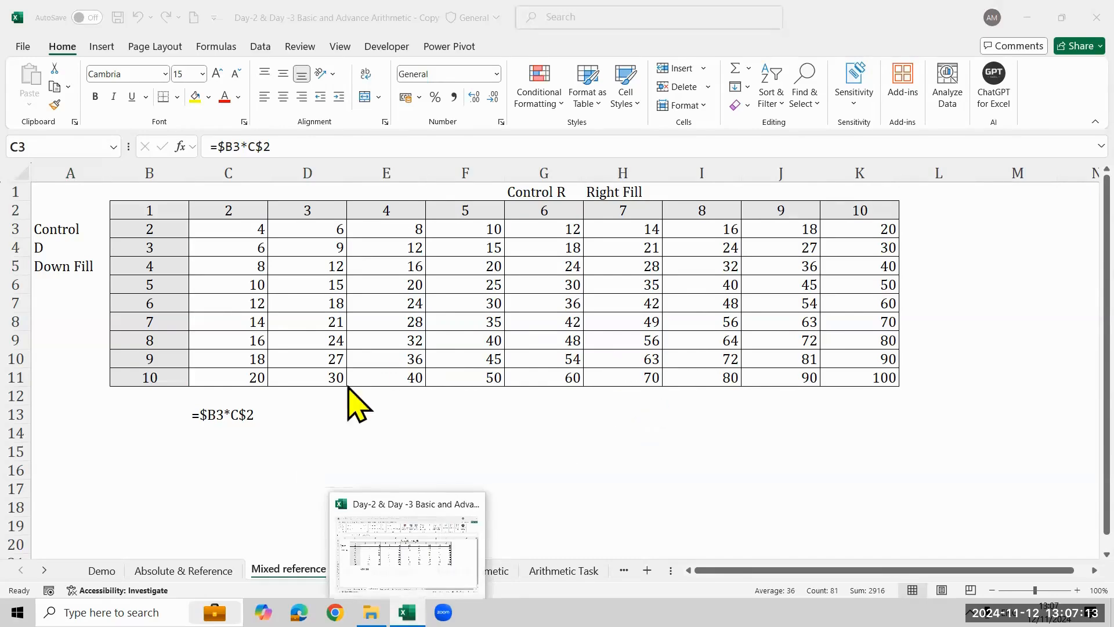
{"action": "left_click", "coordinate": [407, 612]}
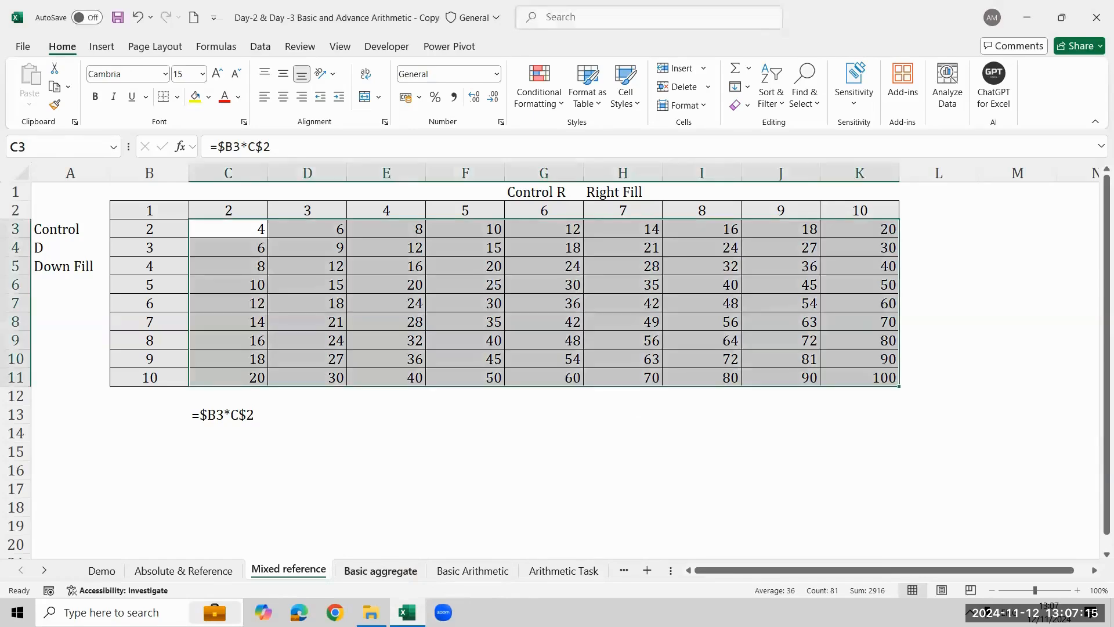
{"action": "left_click", "coordinate": [381, 571]}
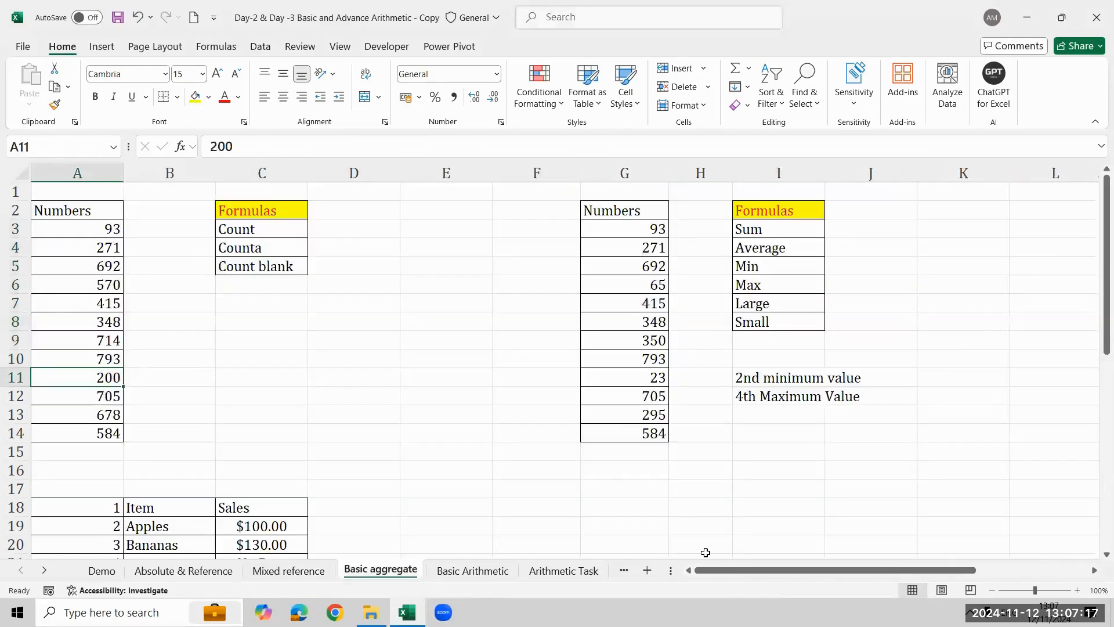
{"action": "left_click_drag", "start_coordinate": [726, 570], "coordinate": [726, 570]}
{"action": "key", "text": "Right"}
{"action": "key", "text": "Right"}
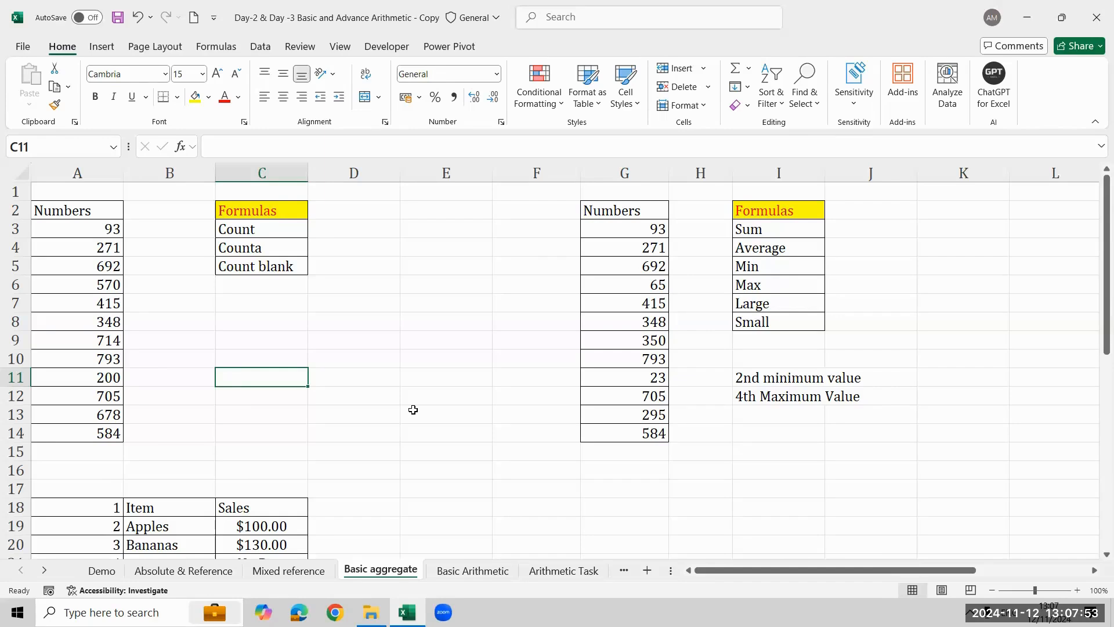
- Enter the formula =COUNT(A3:A14) in D3, beside the Count label
{"action": "left_click", "coordinate": [364, 225]}
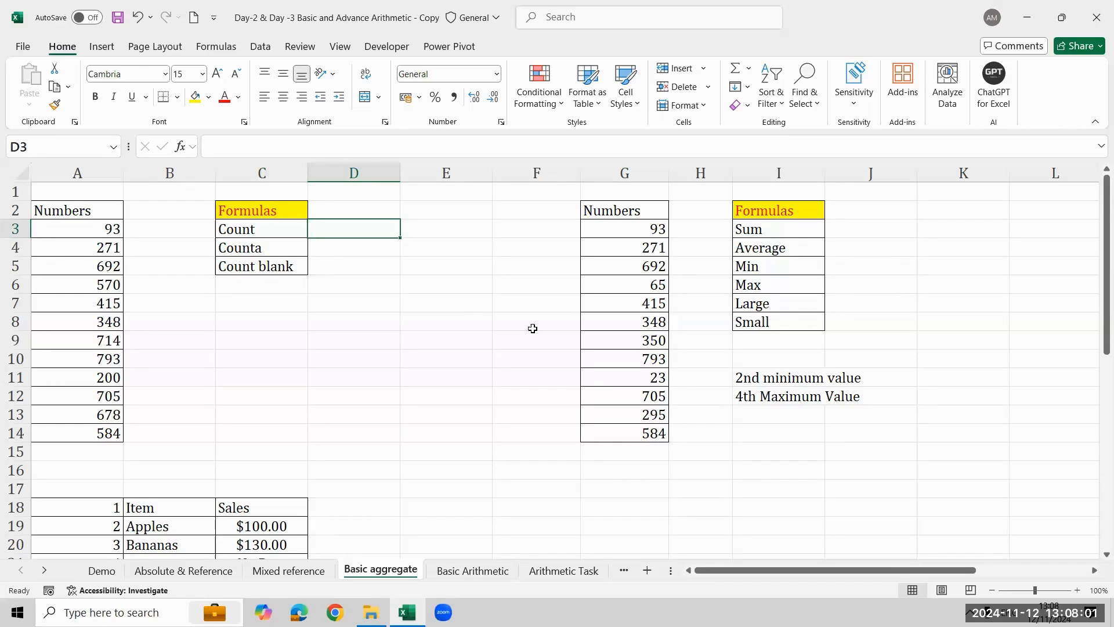
{"action": "type", "text": "="}
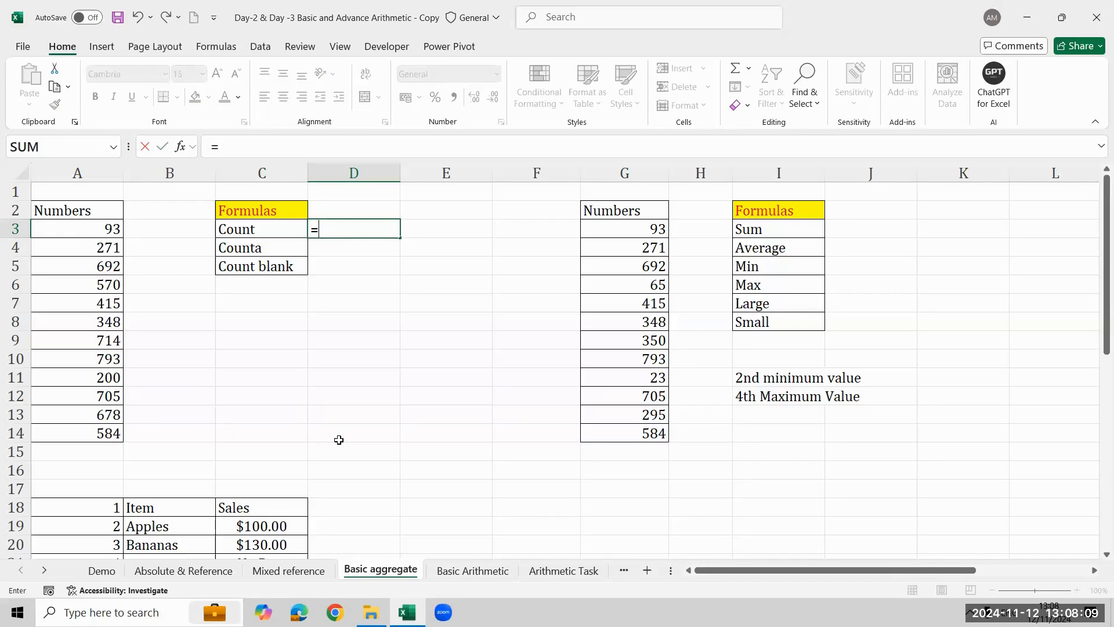
{"action": "key", "text": "Escape"}
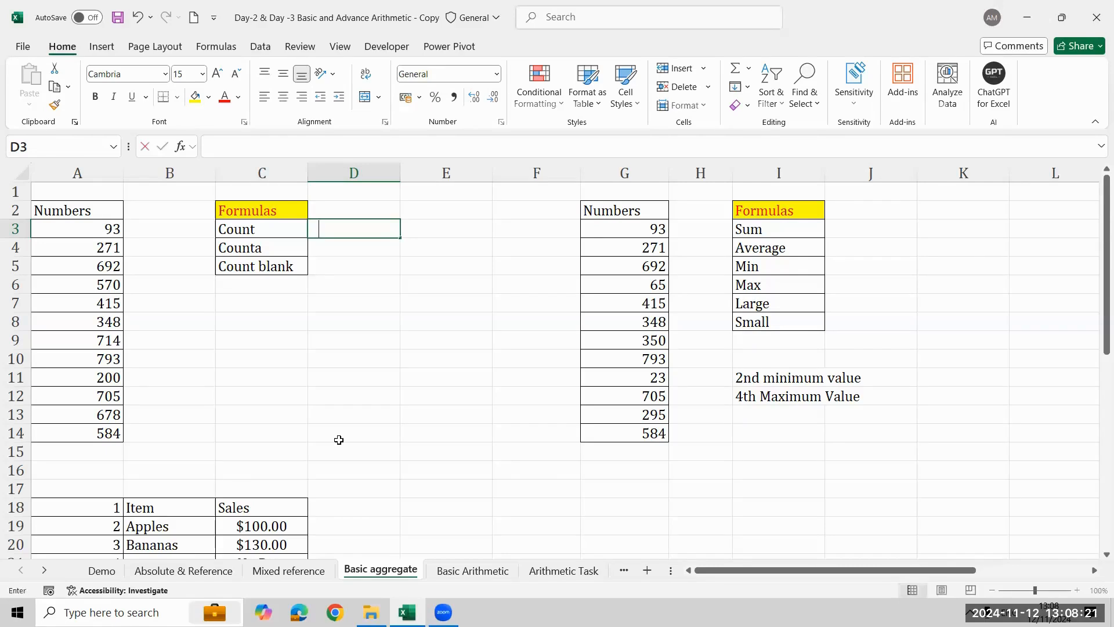
{"action": "type", "text": "=coun"}
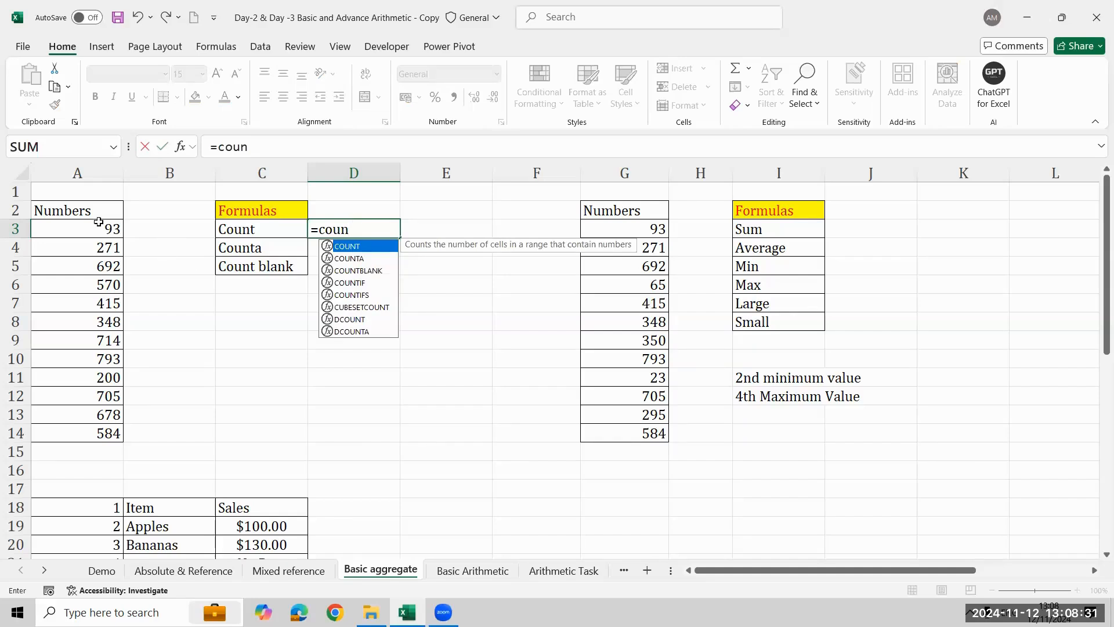
{"action": "key", "text": "Tab"}
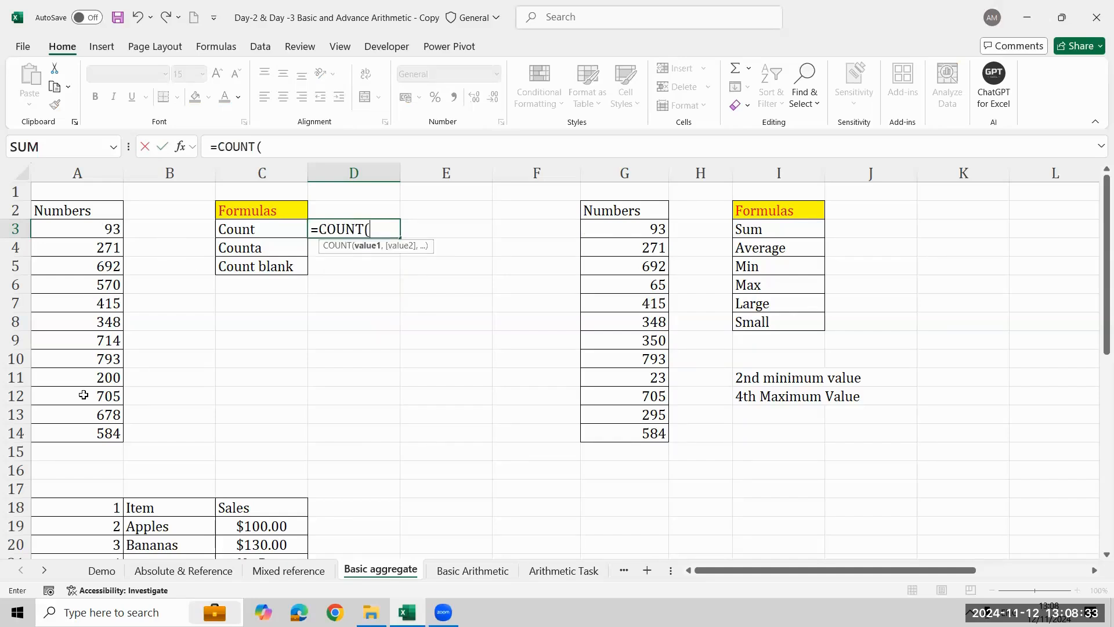
{"action": "left_click", "coordinate": [82, 228]}
{"action": "key", "text": "ctrl+shift+Down"}
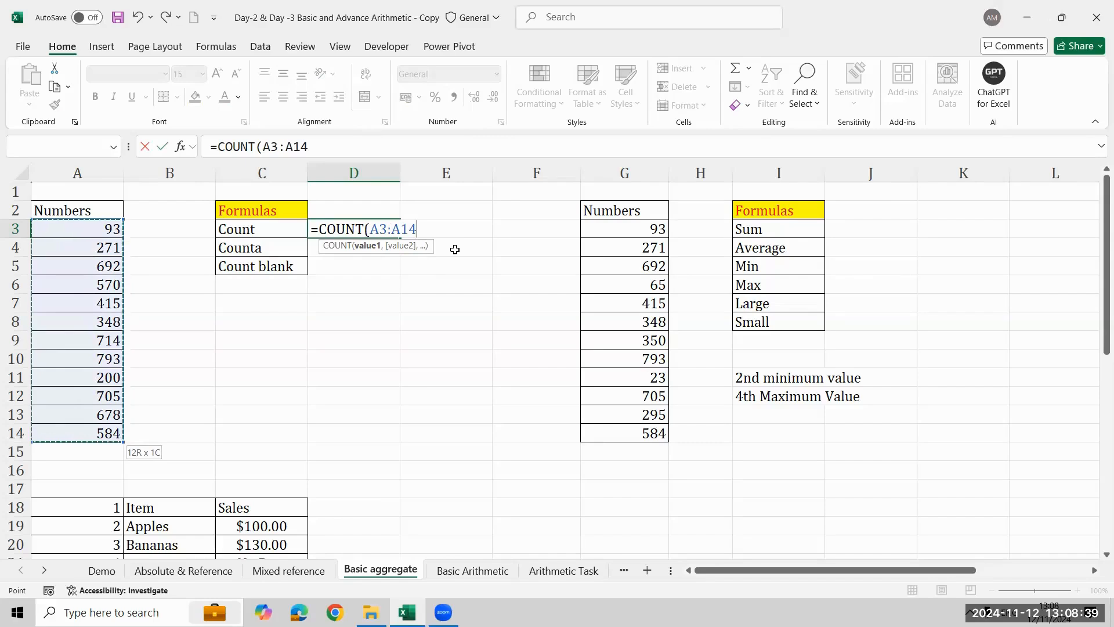
{"action": "type", "text": ")"}
{"action": "key", "text": "Return"}
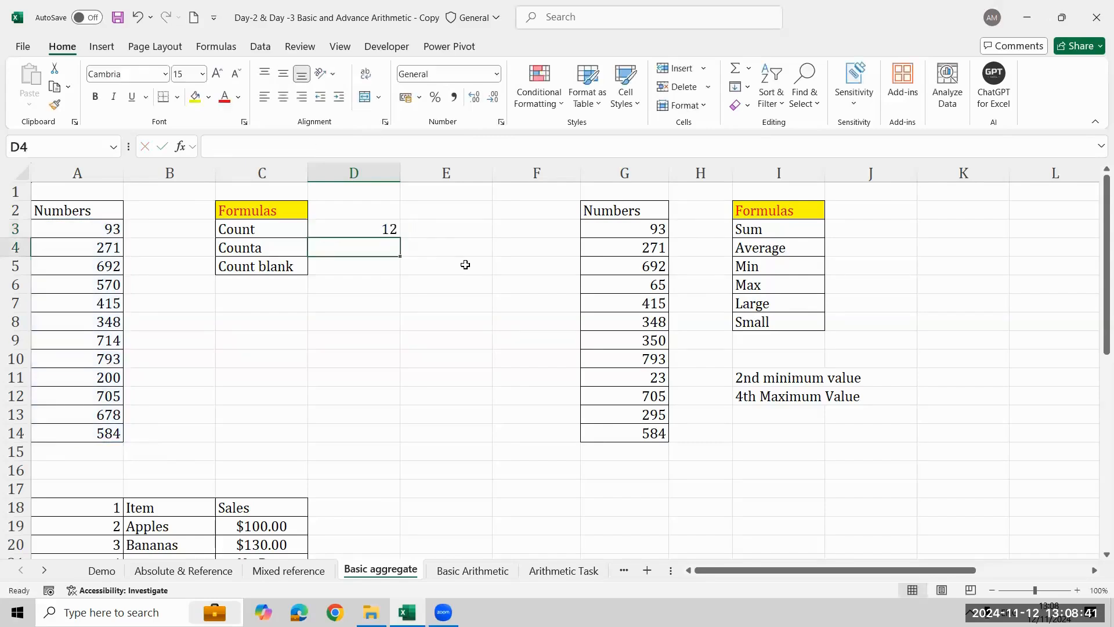
- Clear the formula in D3 and re-enter it as =COUNT(A3:A14)
{"action": "key", "text": "Up"}
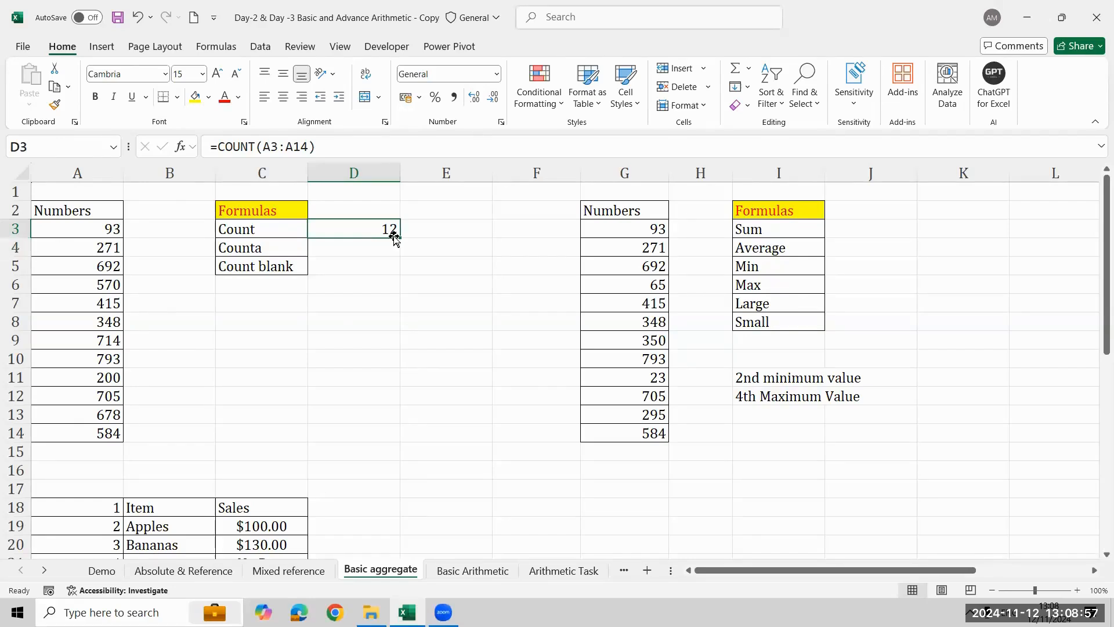
{"action": "key", "text": "Delete"}
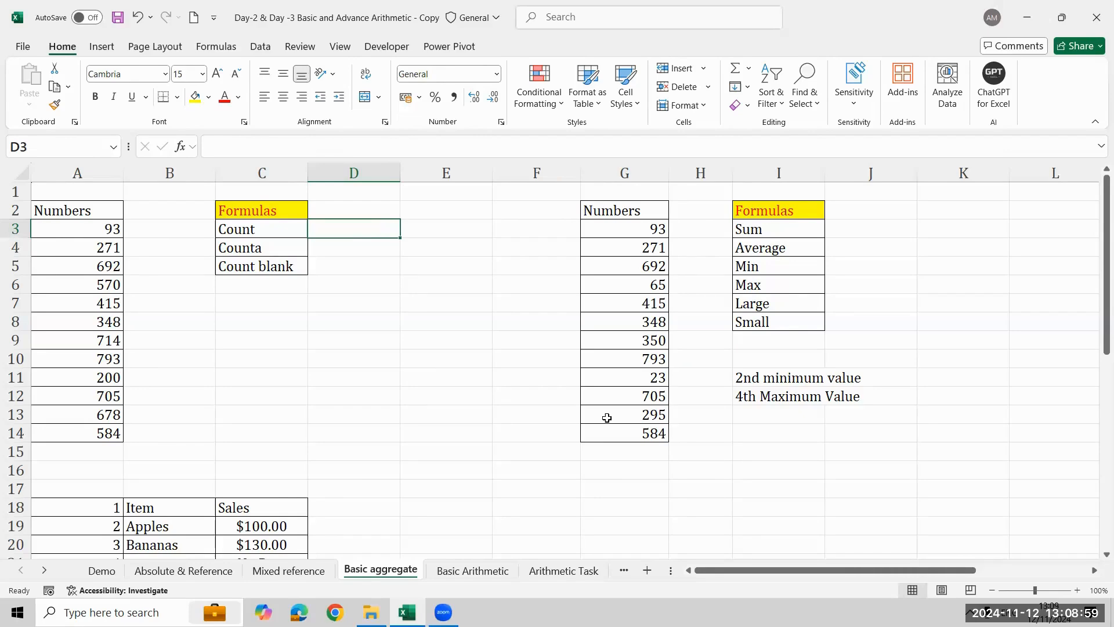
{"action": "type", "text": "=coun"}
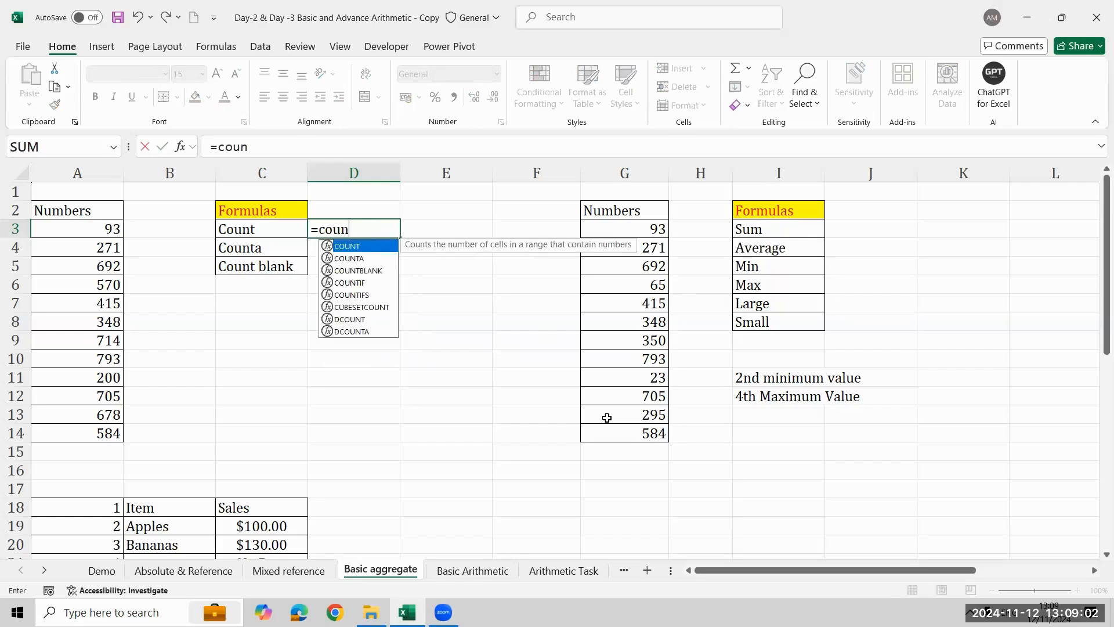
{"action": "key", "text": "Tab"}
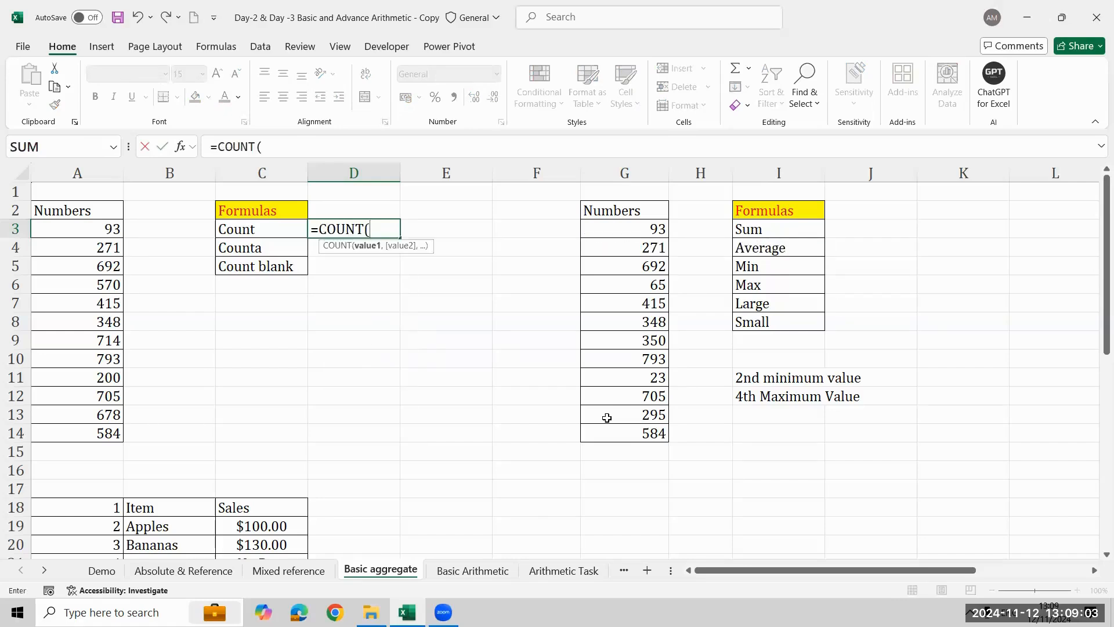
{"action": "key", "text": "BackSpace"}
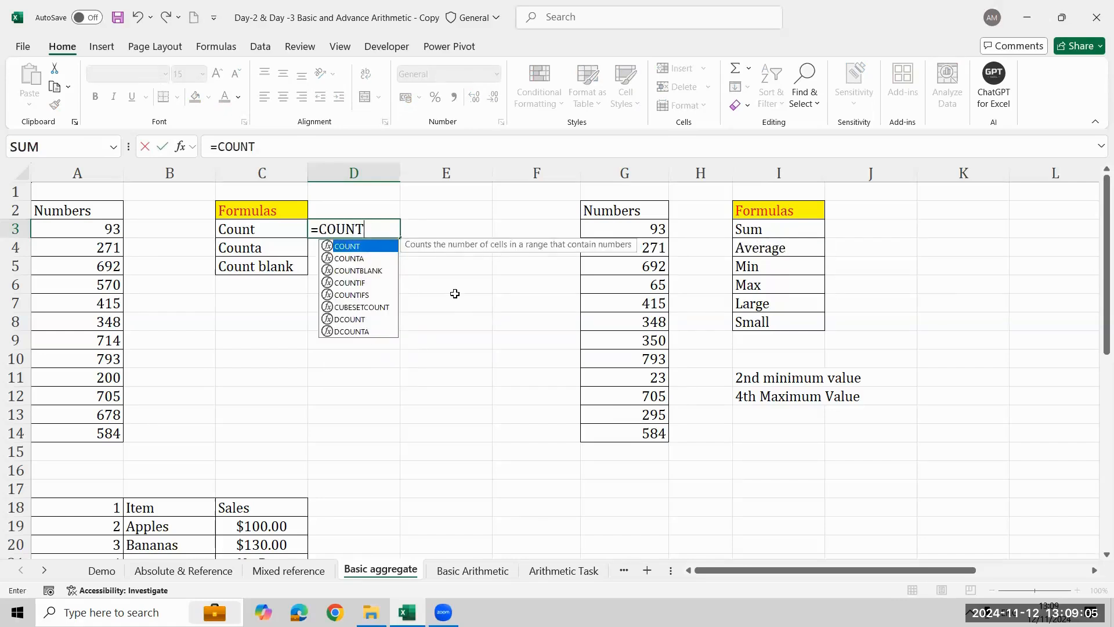
{"action": "type", "text": "("}
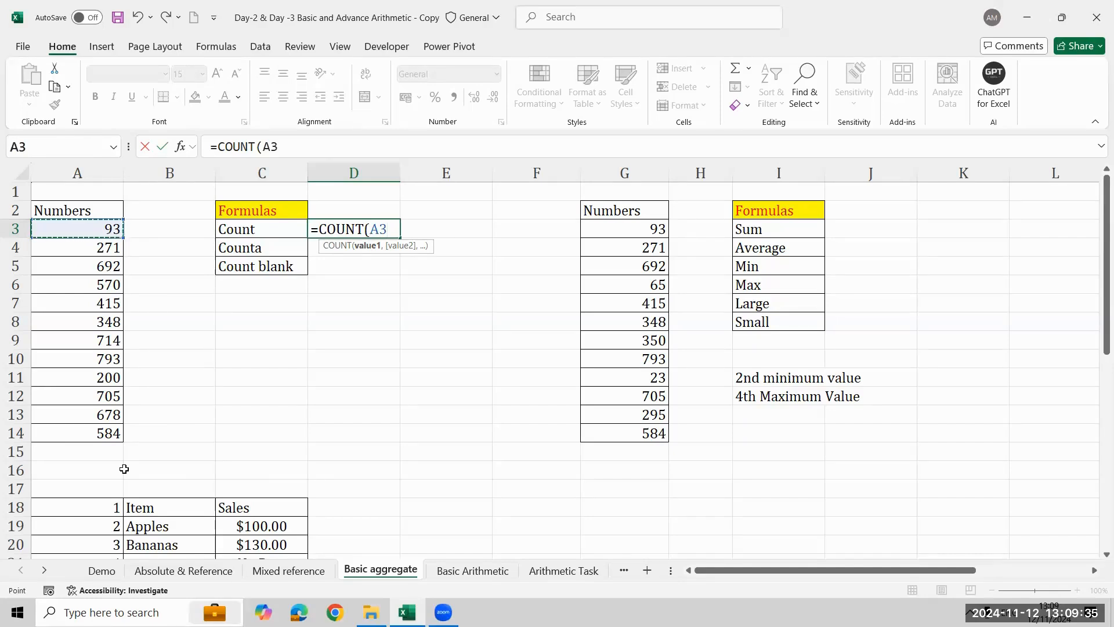
{"action": "left_click", "coordinate": [98, 434], "text": "shift"}
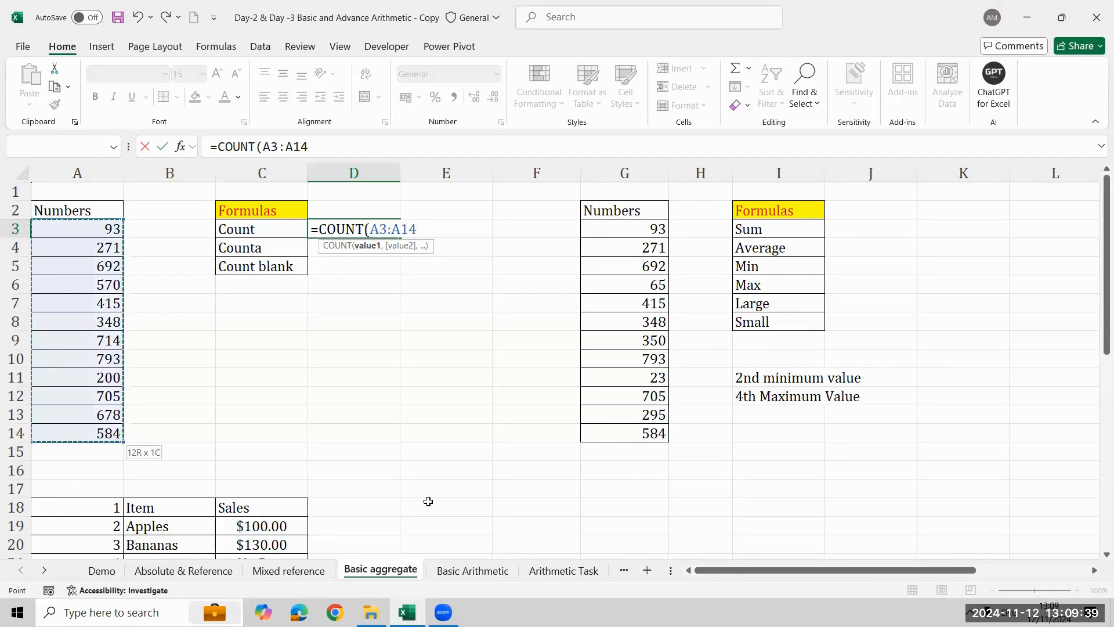
{"action": "type", "text": ")"}
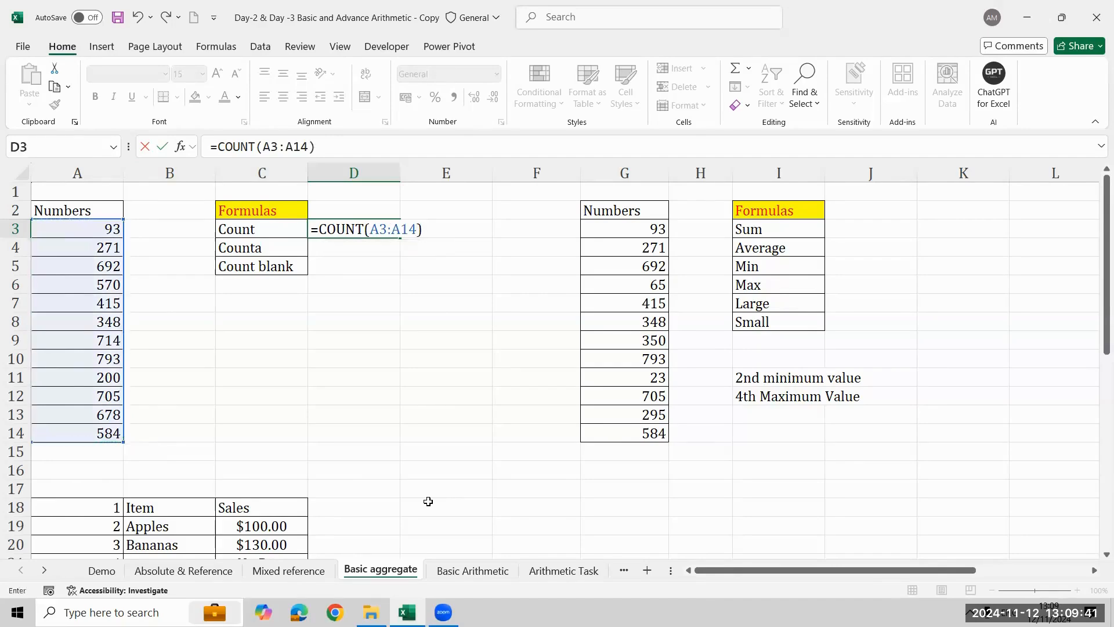
{"action": "key", "text": "Return"}
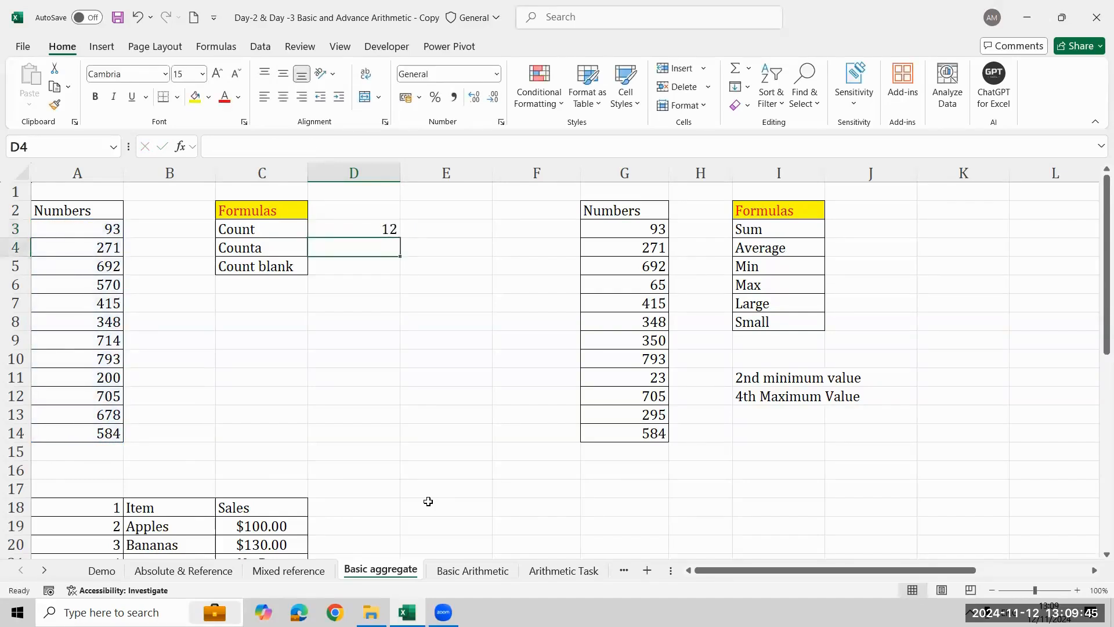
- Enter a COUNTA formula over A3:A14 in D4, beside the Counta label
{"action": "type", "text": "=Co"}
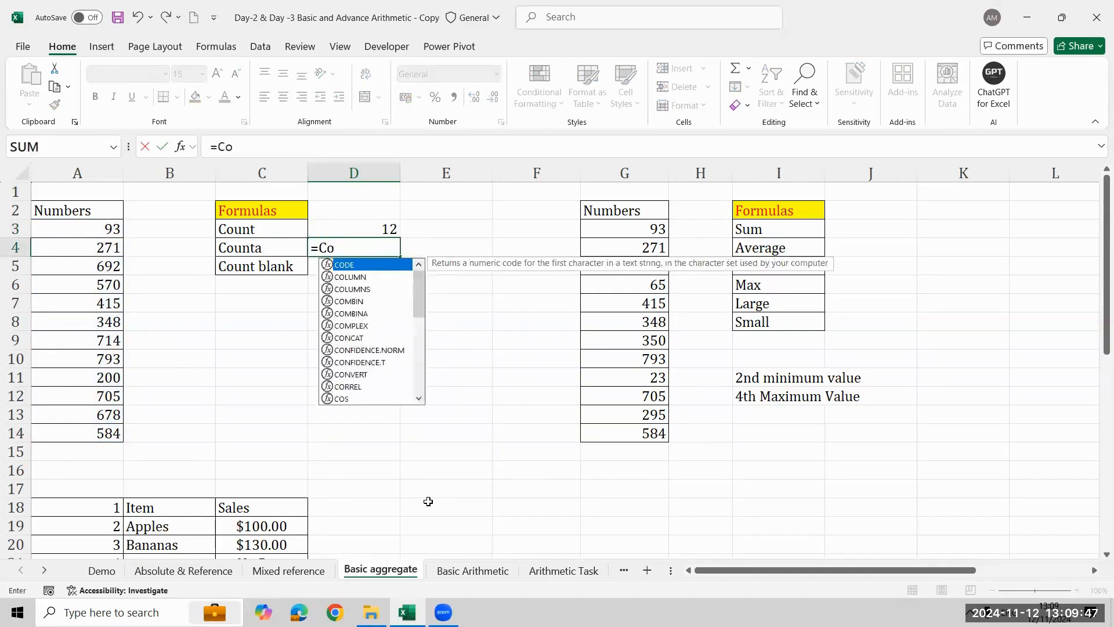
{"action": "type", "text": "un"}
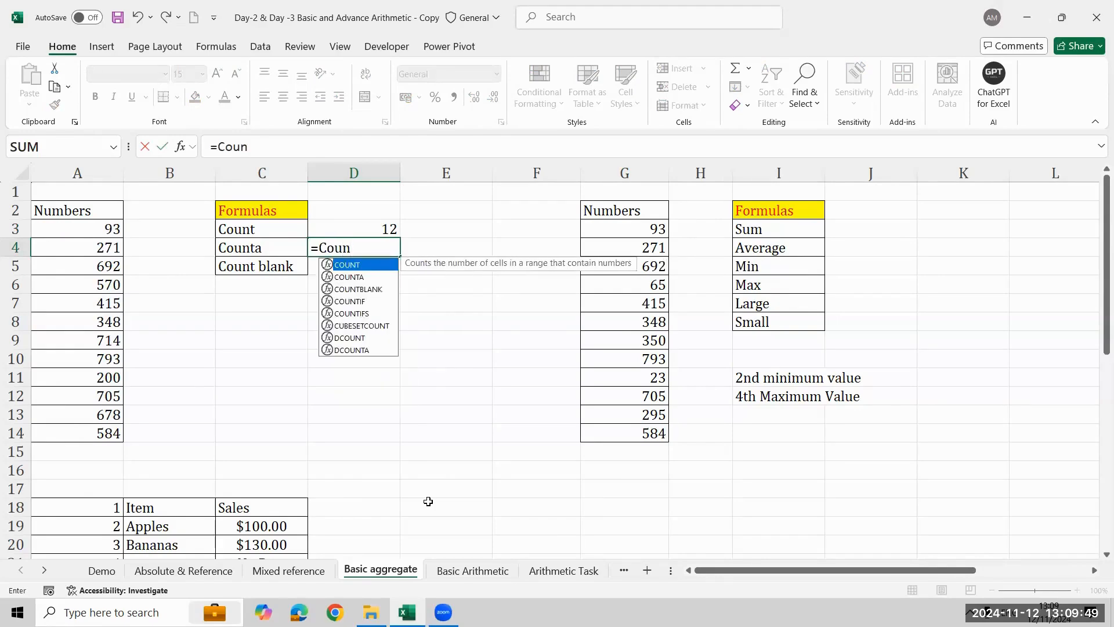
{"action": "key", "text": "Down"}
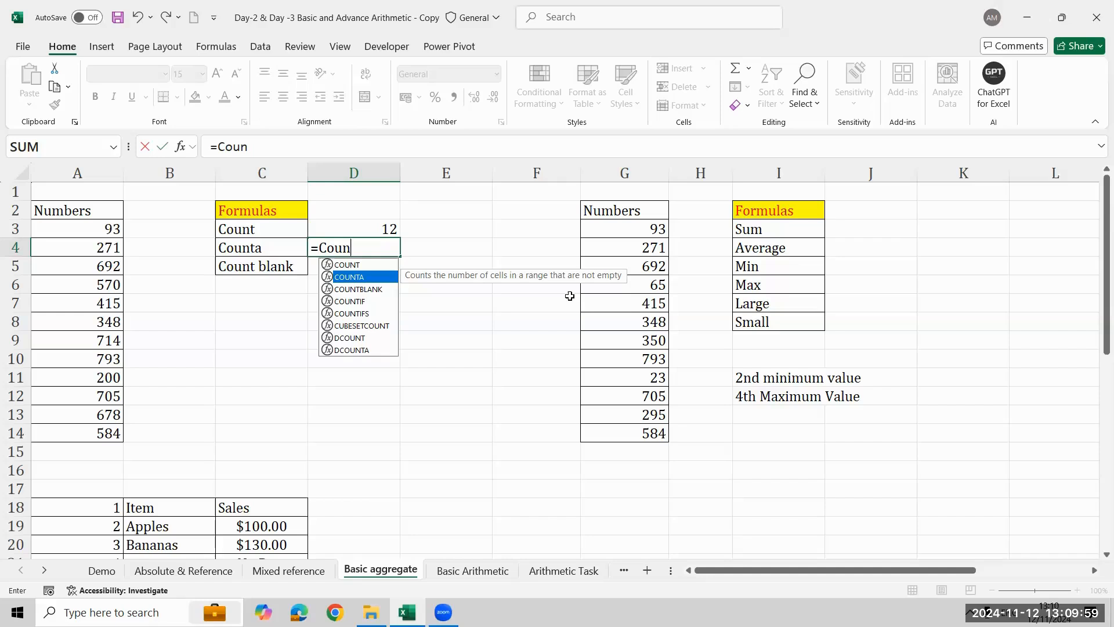
{"action": "key", "text": "Tab"}
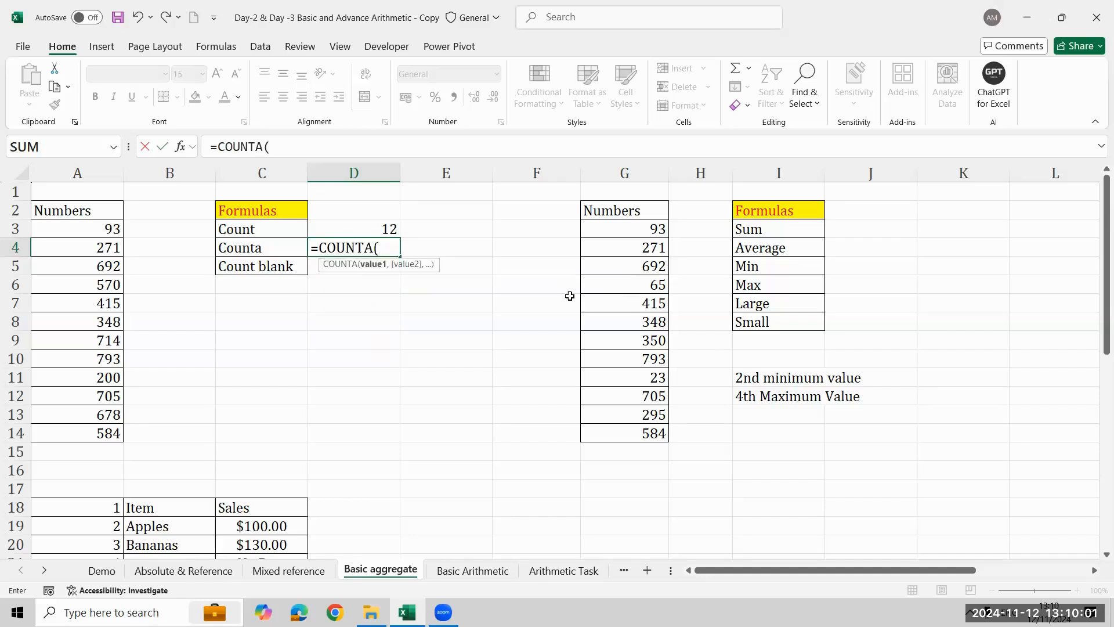
{"action": "key", "text": "Left"}
{"action": "key", "text": "Left"}
{"action": "key", "text": "Left"}
{"action": "key", "text": "Up"}
{"action": "key", "text": "ctrl+shift+Down"}
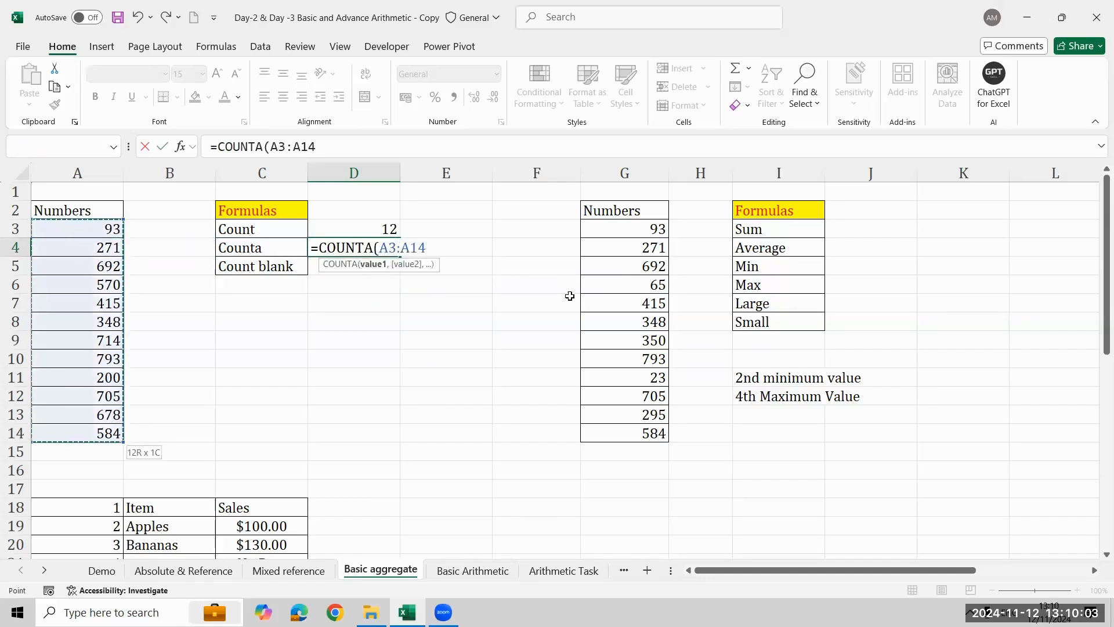
{"action": "key", "text": "Return"}
{"action": "key", "text": "Up"}
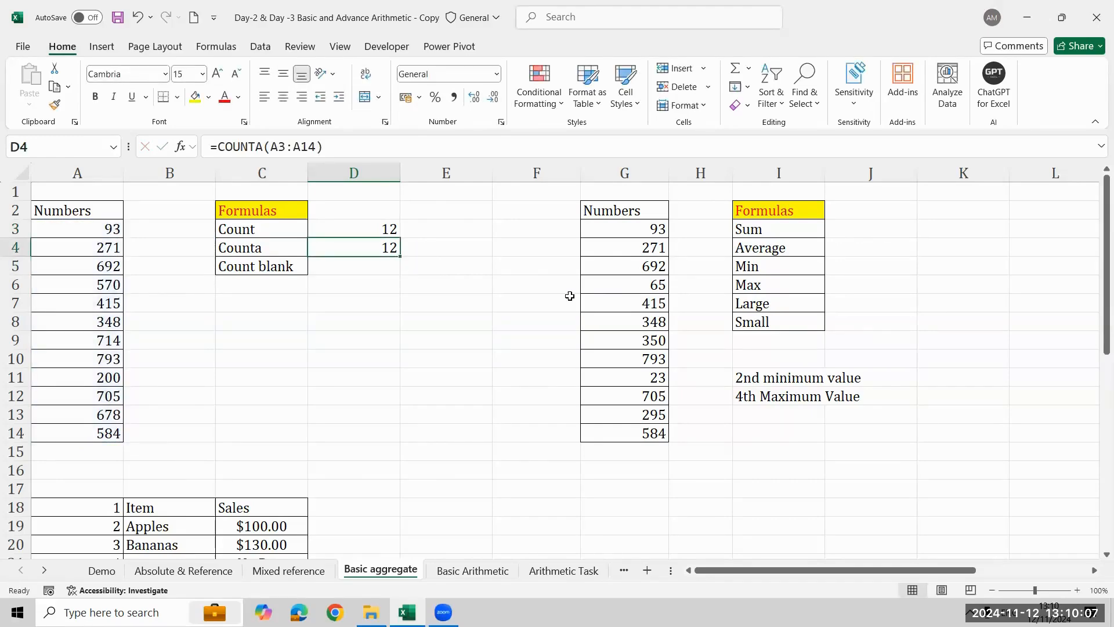
- Enter the formula =COUNTBLANK(A3:A14) in D5, beside the Count blank label
{"action": "key", "text": "Down"}
{"action": "type", "text": "="}
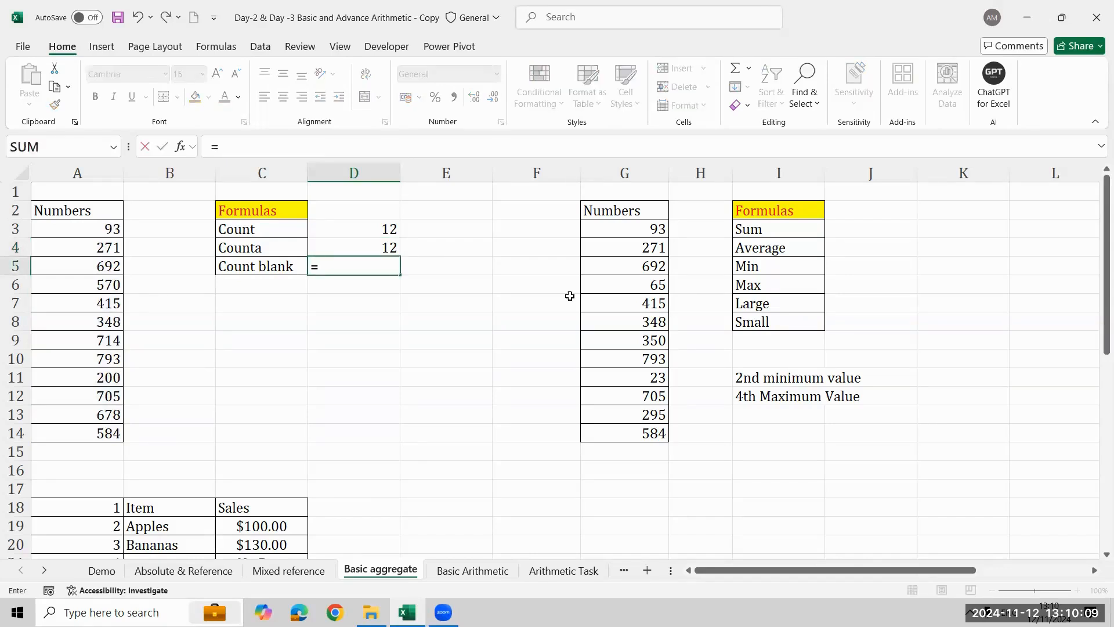
{"action": "type", "text": "coun"}
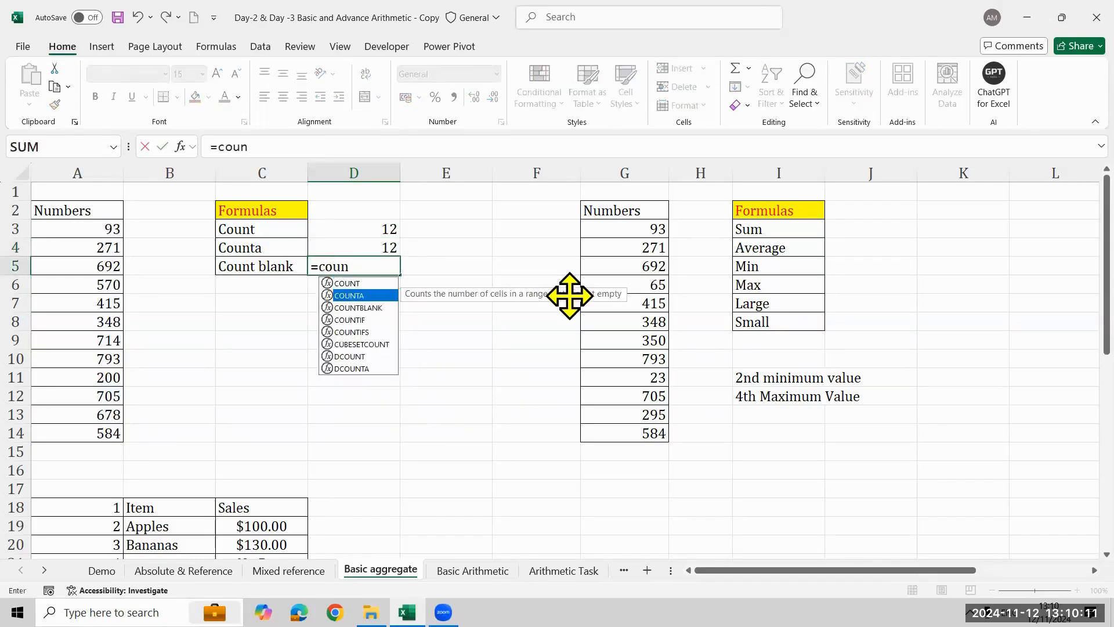
{"action": "key", "text": "Down"}
{"action": "key", "text": "Tab"}
{"action": "key", "text": "Left"}
{"action": "key", "text": "Left"}
{"action": "key", "text": "Left"}
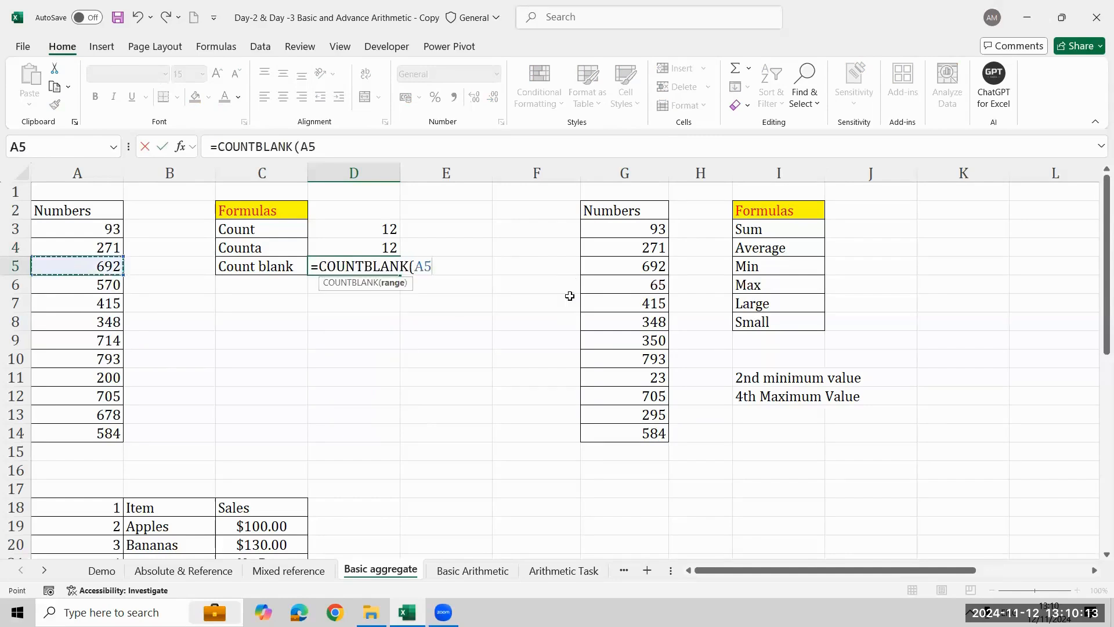
{"action": "key", "text": "BackSpace"}
{"action": "key", "text": "BackSpace"}
{"action": "key", "text": "BackSpace"}
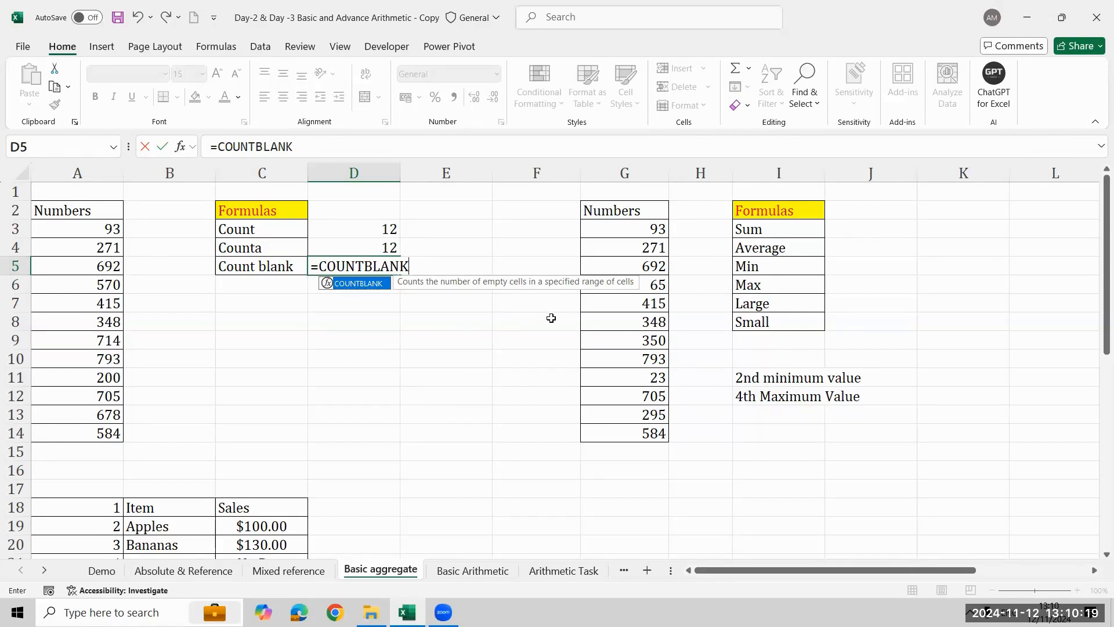
{"action": "type", "text": "("}
{"action": "key", "text": "Left"}
{"action": "key", "text": "Left"}
{"action": "key", "text": "Left"}
{"action": "key", "text": "Up"}
{"action": "key", "text": "Up"}
{"action": "key", "text": "Up"}
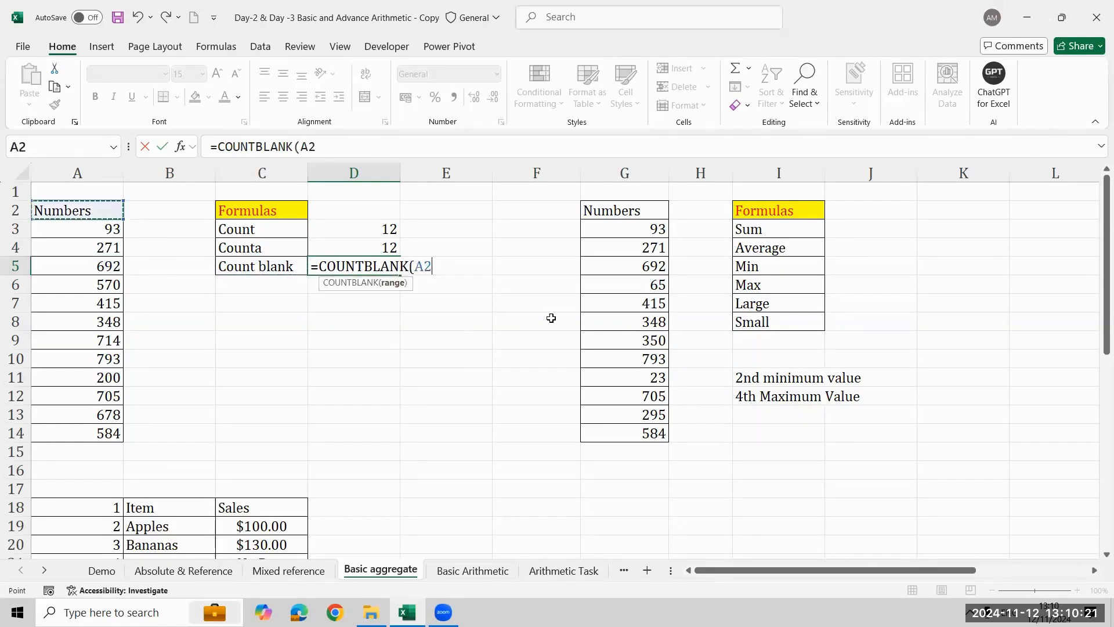
{"action": "key", "text": "Down"}
{"action": "key", "text": "ctrl+shift+Down"}
{"action": "type", "text": ")"}
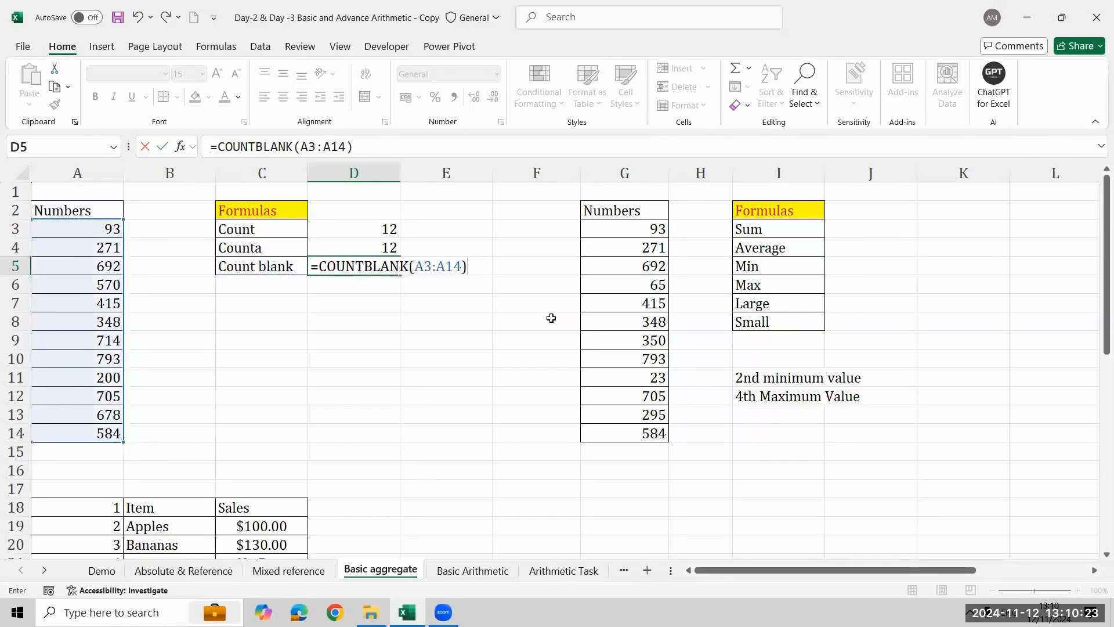
{"action": "key", "text": "Return"}
{"action": "key", "text": "Up"}
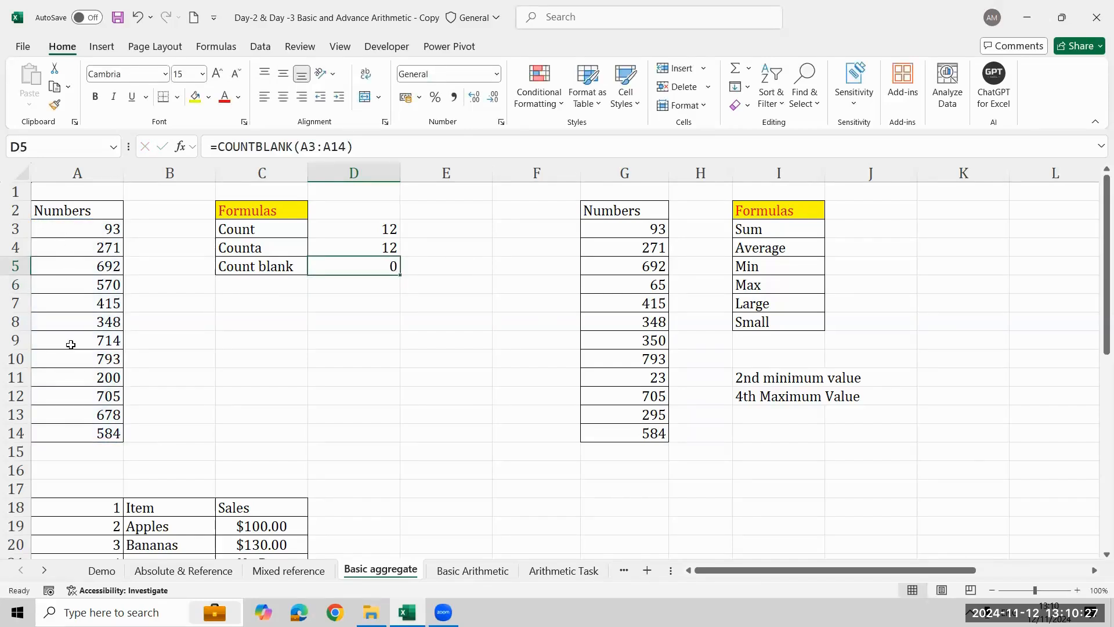
- Delete the number in A8 and check the Count blank, Count and Counta formulas in D3:D5
{"action": "left_click", "coordinate": [96, 325]}
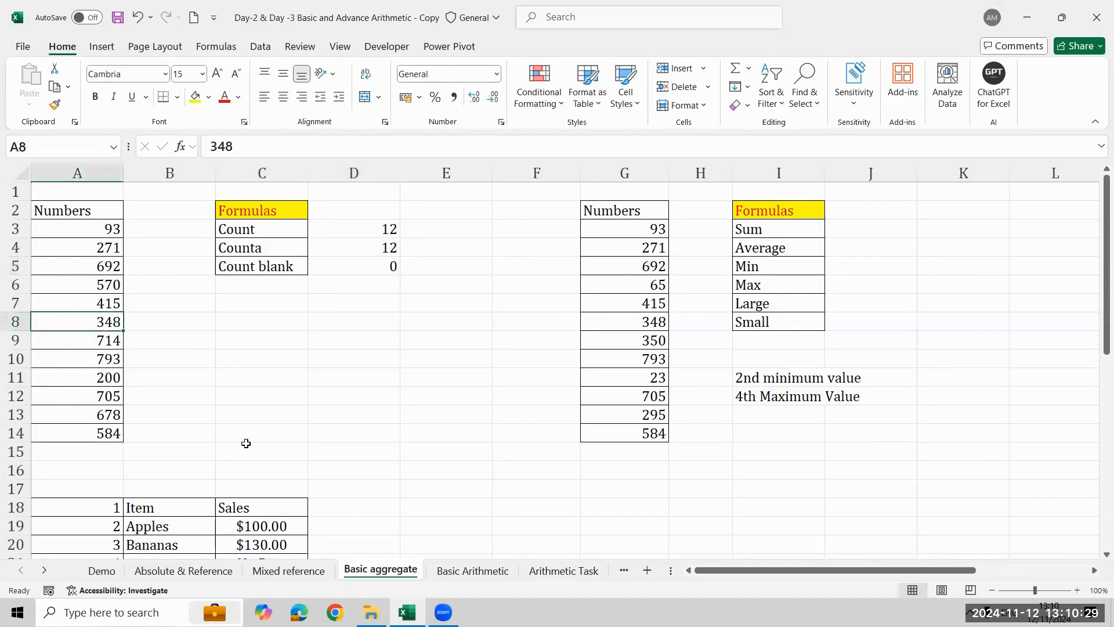
{"action": "key", "text": "Delete"}
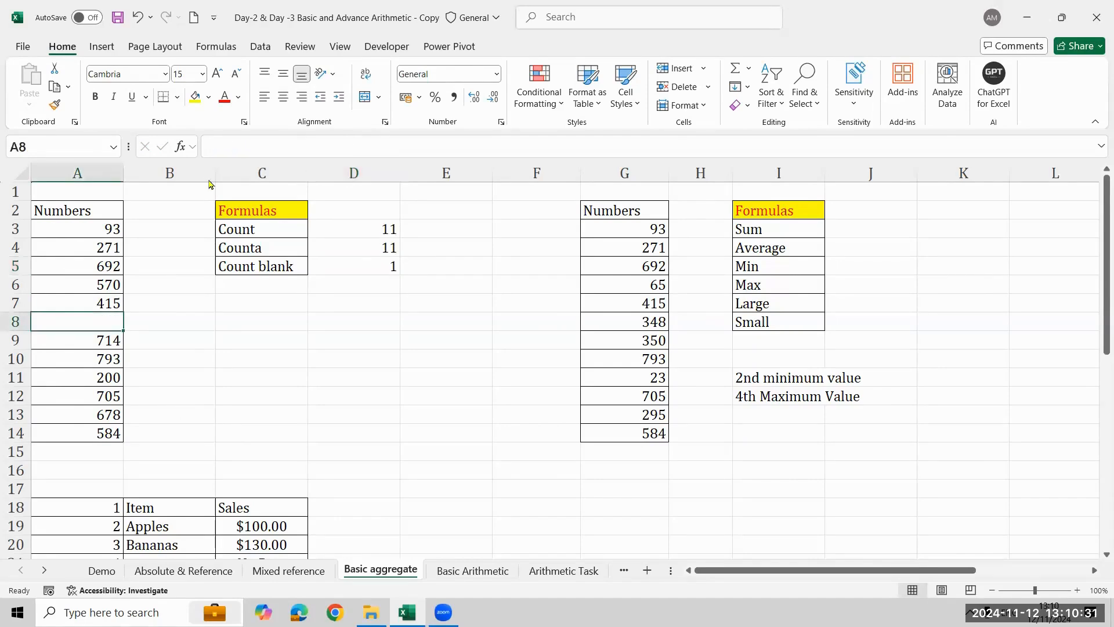
{"action": "left_click", "coordinate": [371, 269]}
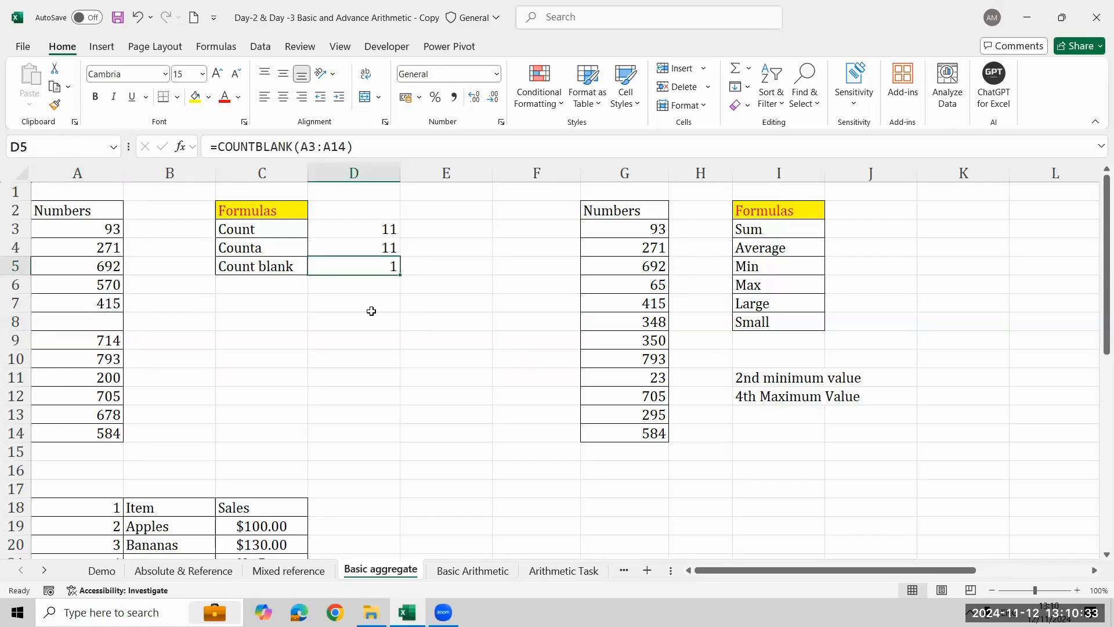
{"action": "left_click", "coordinate": [370, 223]}
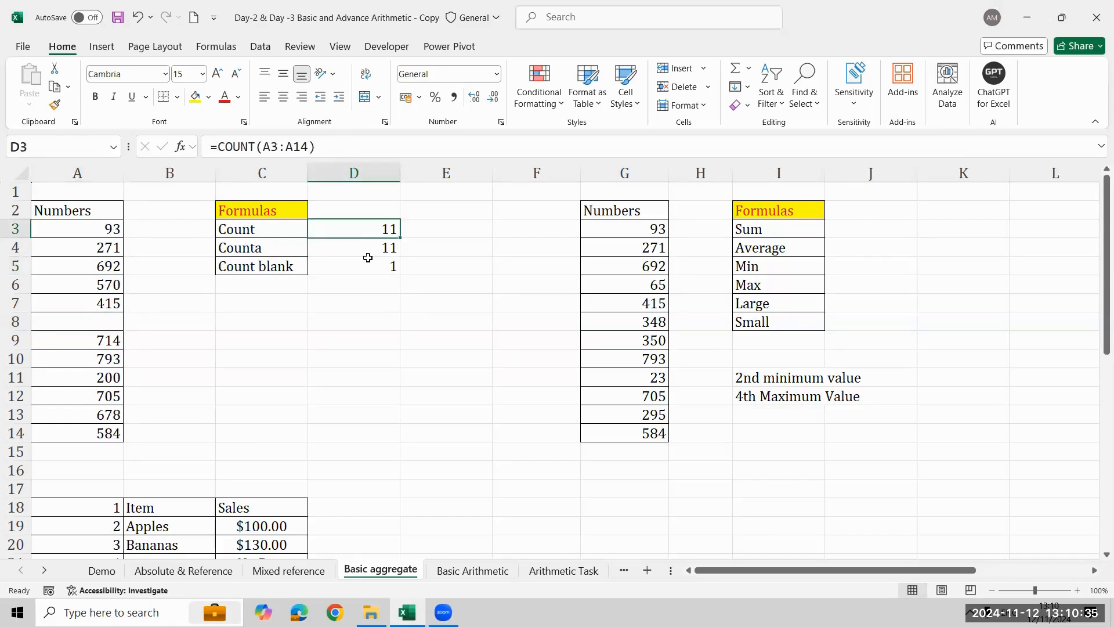
{"action": "left_click", "coordinate": [368, 246]}
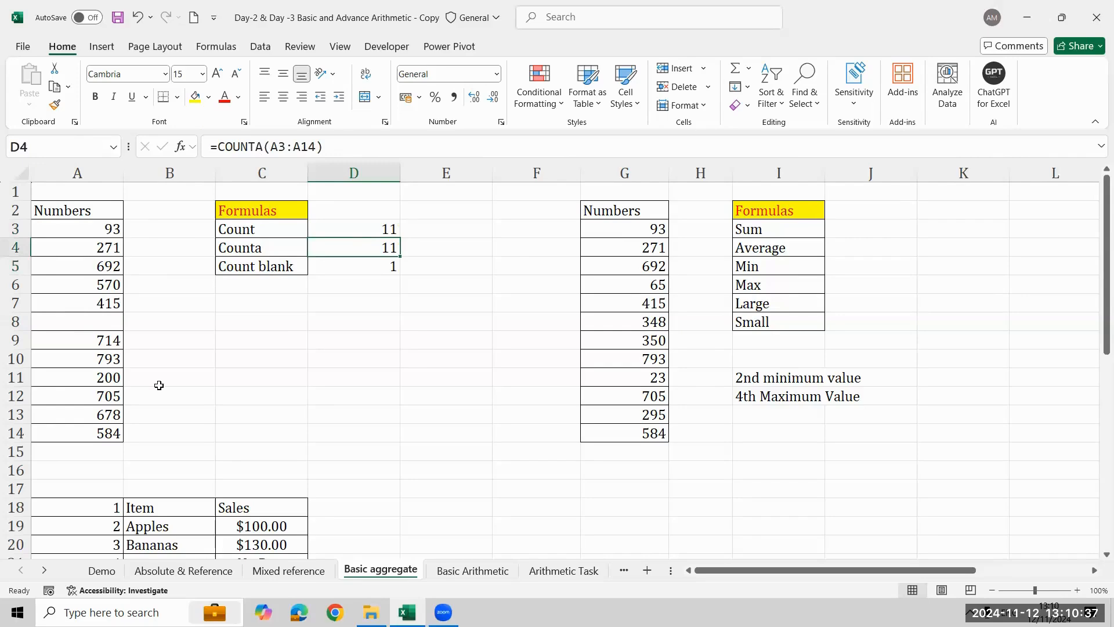
- Replace the number in A11 with the text Excelr and check the Count formula in D3
{"action": "left_click", "coordinate": [107, 380]}
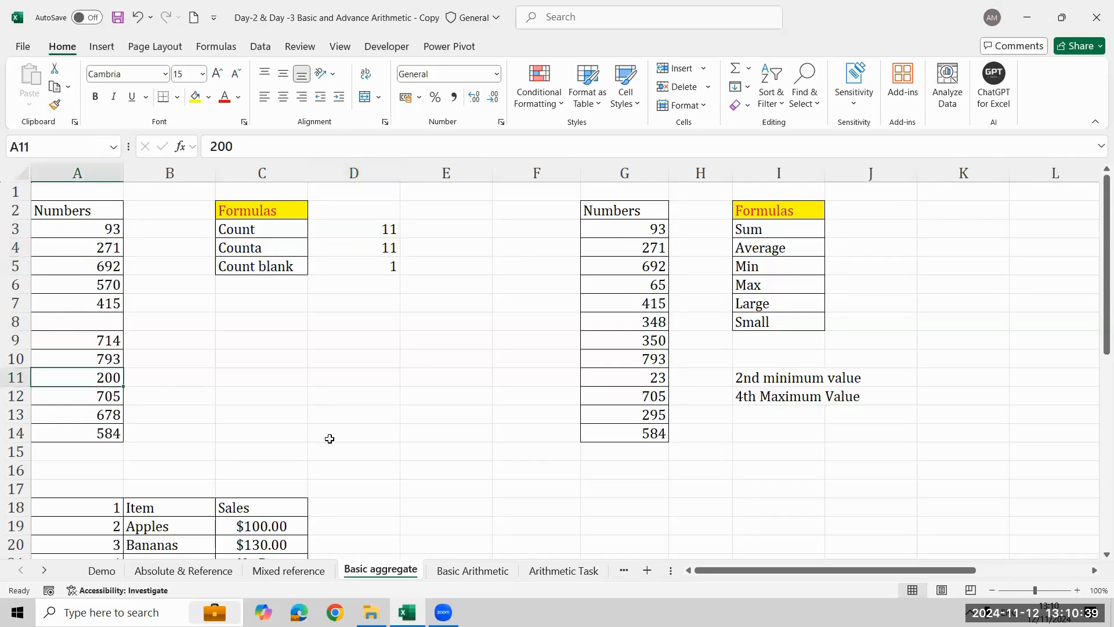
{"action": "type", "text": "Excelr"}
{"action": "key", "text": "Return"}
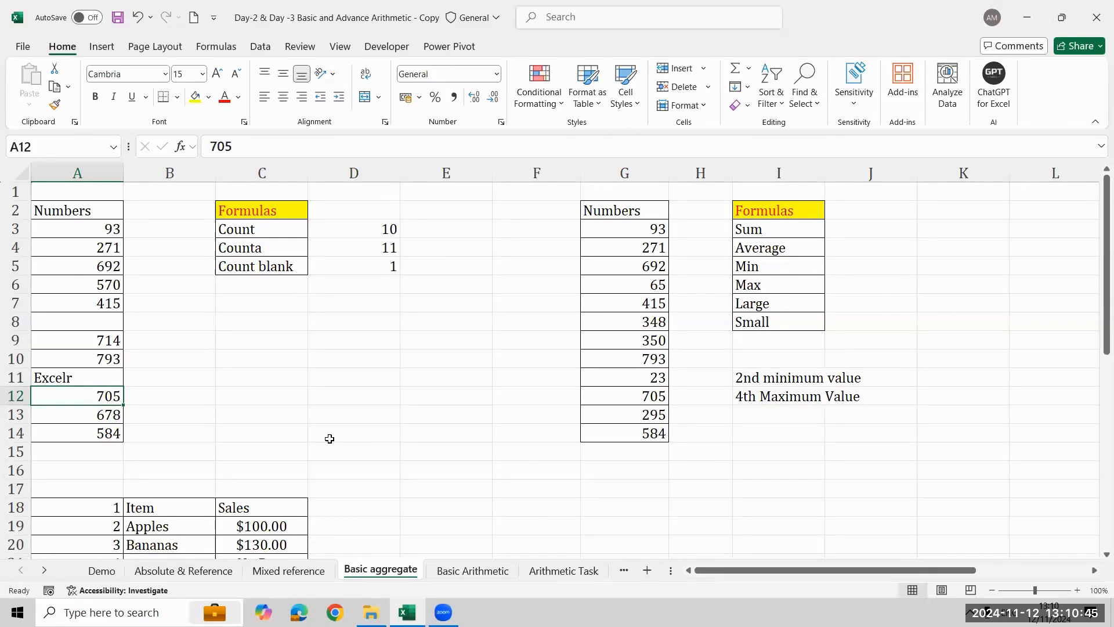
{"action": "left_click", "coordinate": [322, 233]}
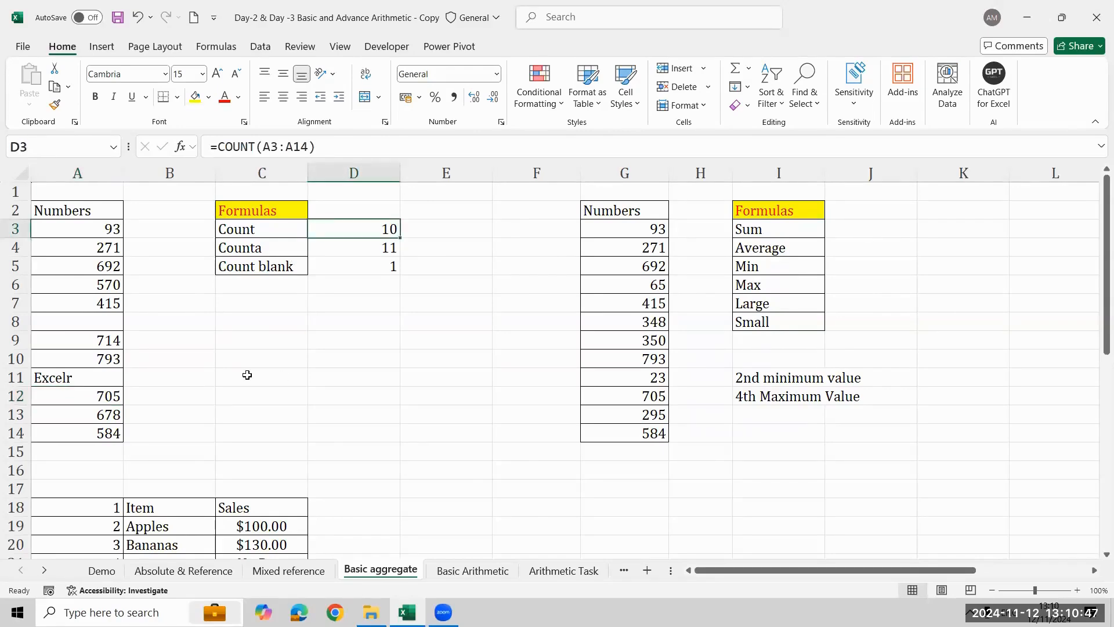
- Write the note "Counts only Numbers" in C9 and move it to D9
{"action": "left_click", "coordinate": [245, 336]}
{"action": "type", "text": "Count "}
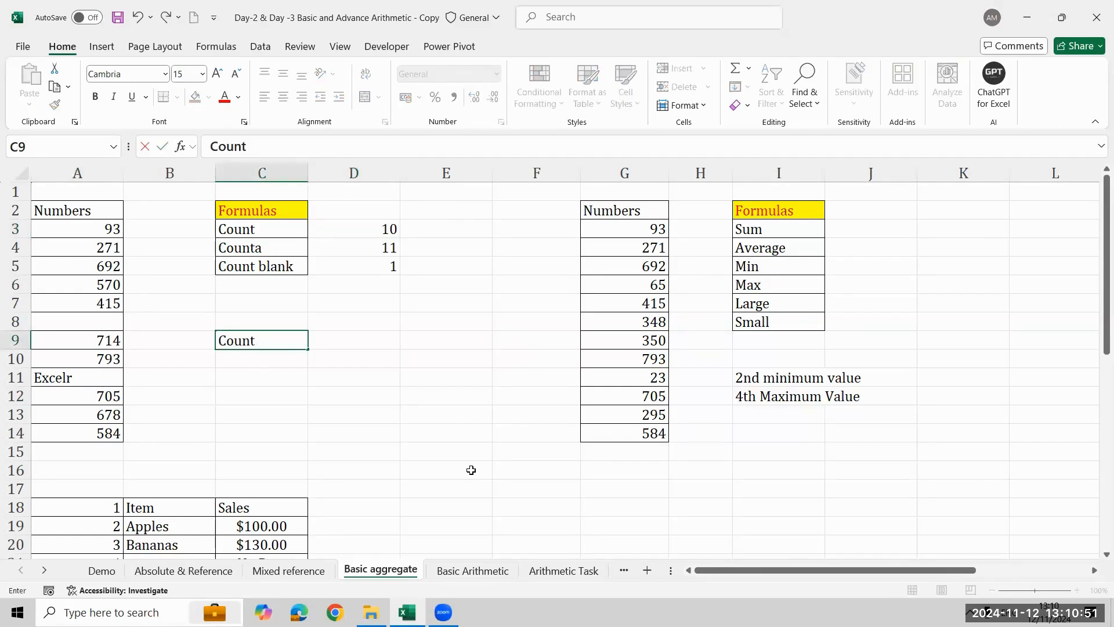
{"action": "type", "text": "s only Num"}
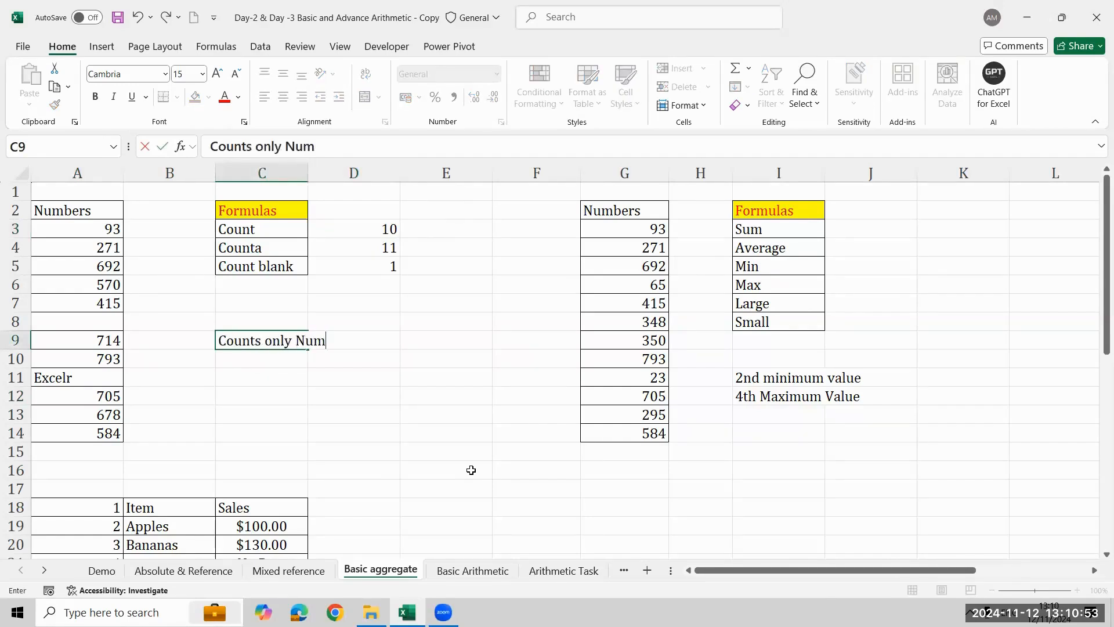
{"action": "type", "text": "bers"}
{"action": "key", "text": "Return"}
{"action": "key", "text": "Up"}
{"action": "key", "text": "Left"}
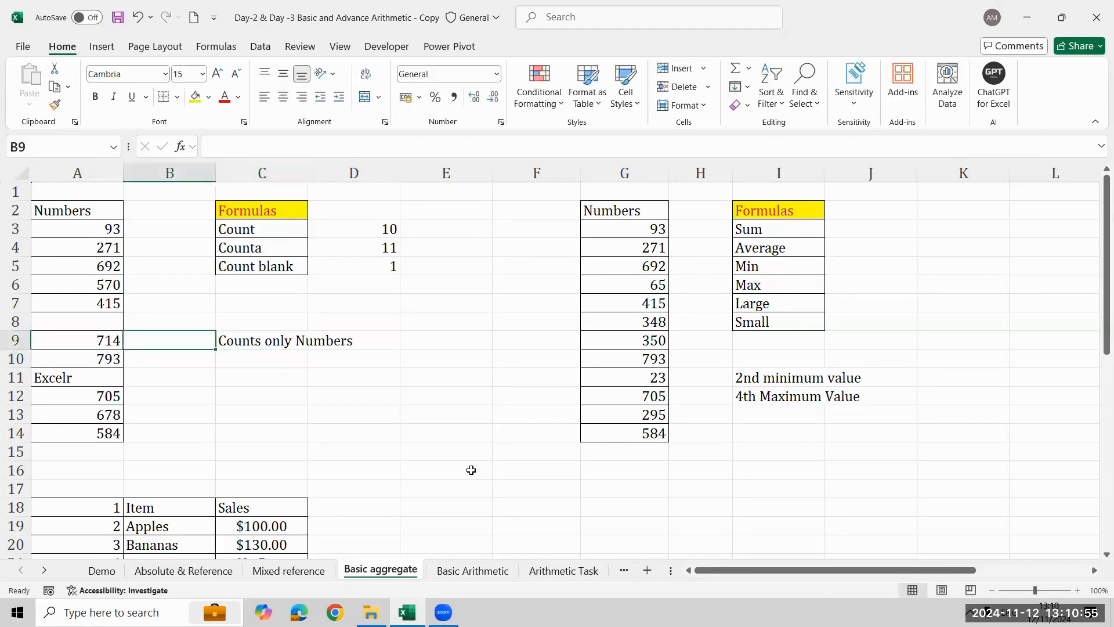
{"action": "key", "text": "Right"}
{"action": "key", "text": "ctrl+x"}
{"action": "key", "text": "Right"}
{"action": "key", "text": "ctrl+v"}
{"action": "key", "text": "Left"}
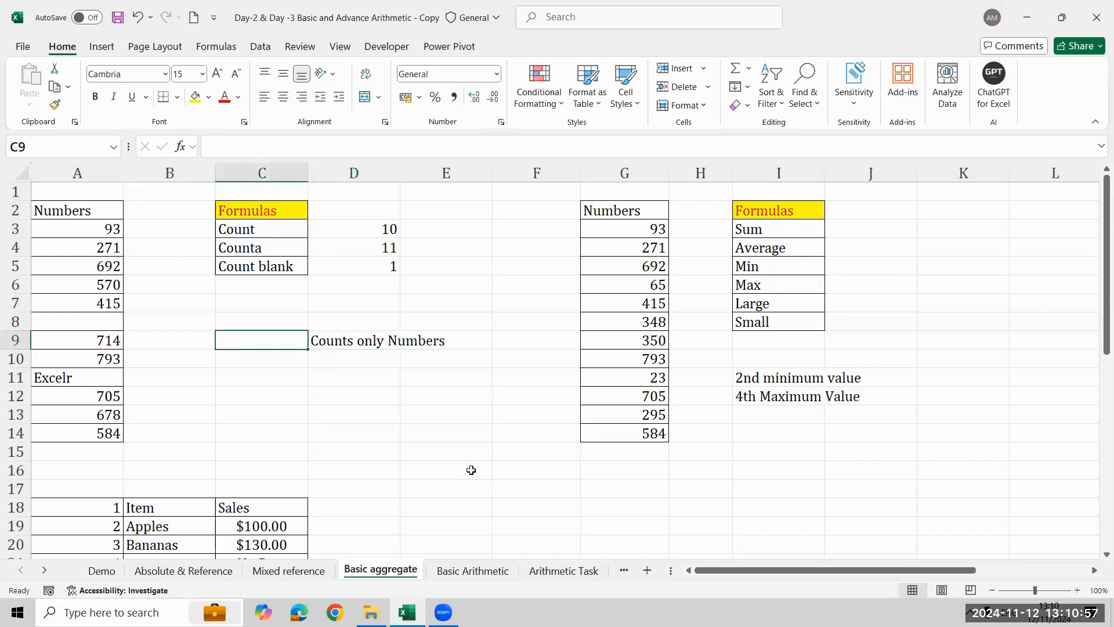
- Enter the labels Count in C9 and Counta in C10
{"action": "type", "text": "Count"}
{"action": "key", "text": "Return"}
{"action": "type", "text": "Counta"}
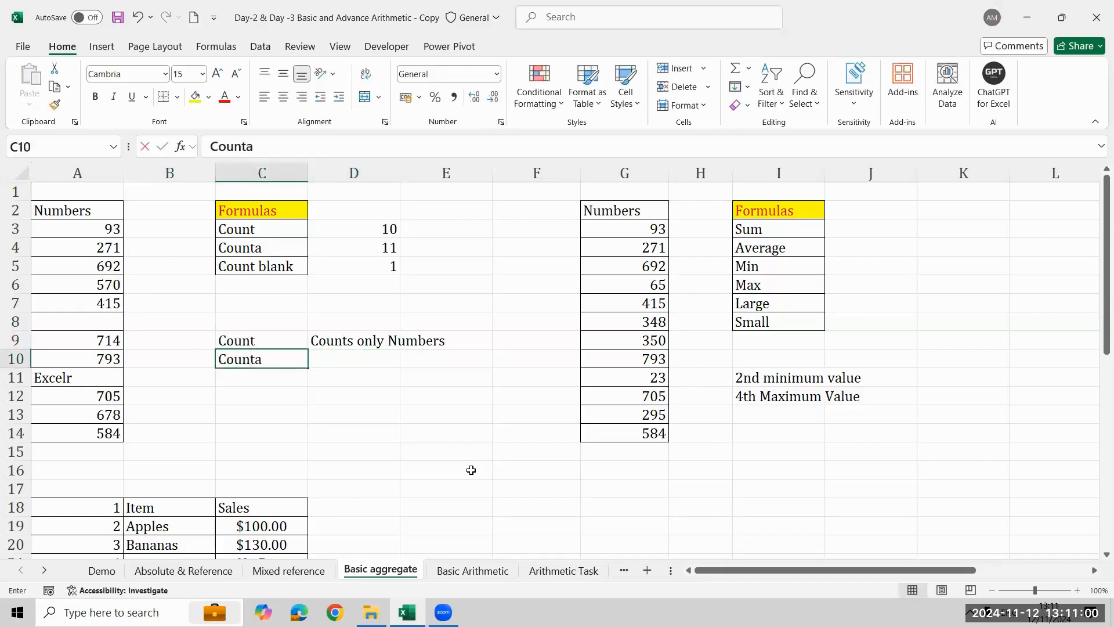
{"action": "key", "text": "ctrl+Return"}
- Enter the description "Counts numbers & text" in D10, beside the Counta label
{"action": "key", "text": "Right"}
{"action": "type", "text": "Counts n"}
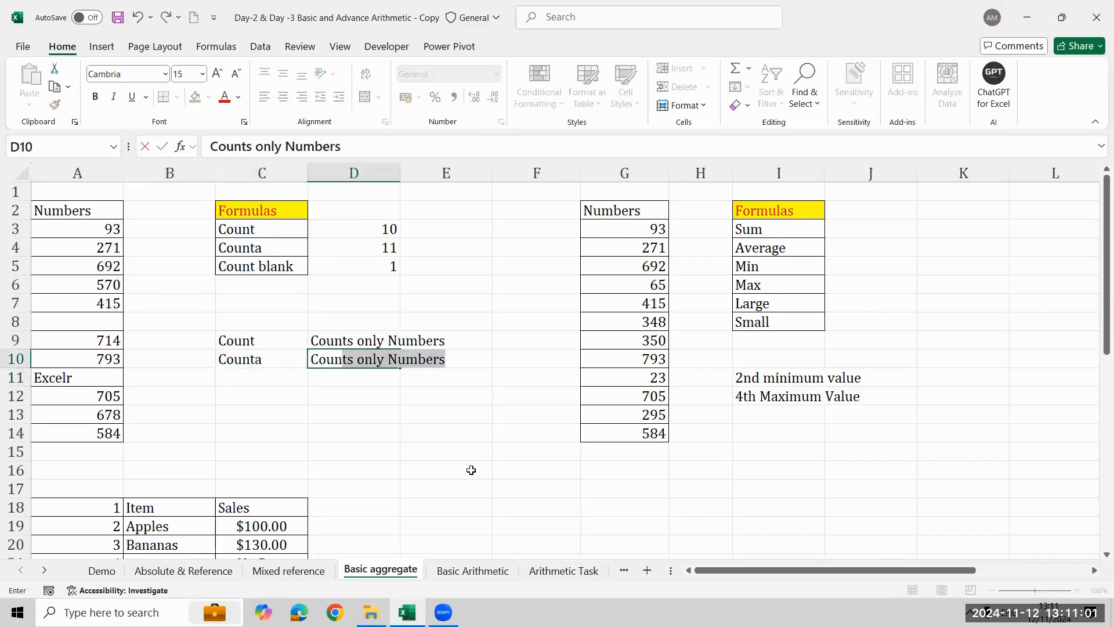
{"action": "type", "text": "umbe"}
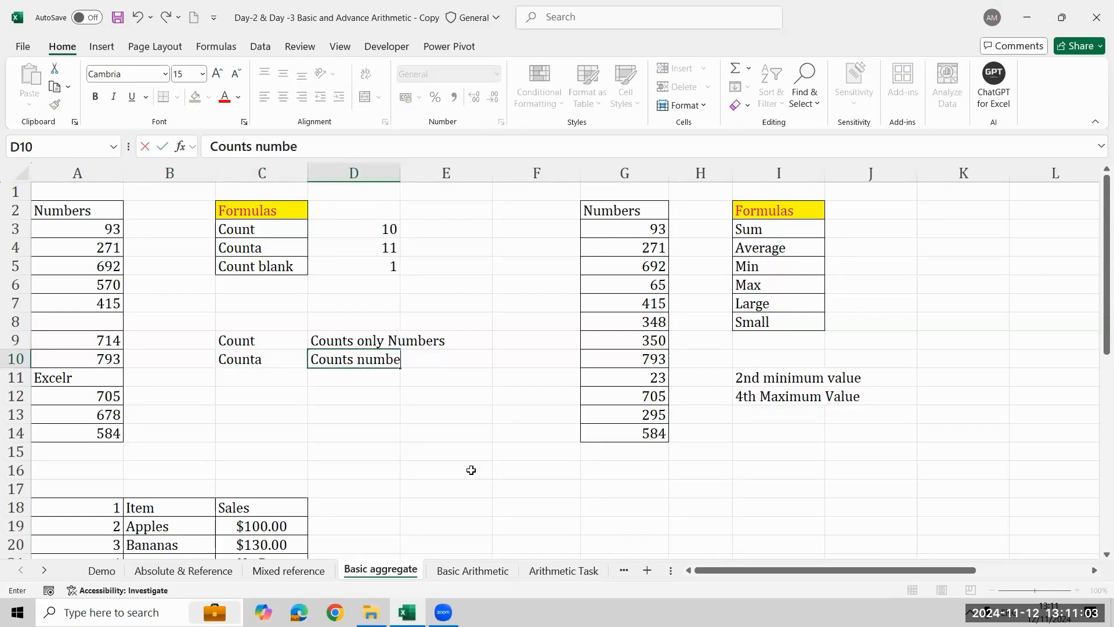
{"action": "type", "text": "rs & text"}
{"action": "key", "text": "Return"}
- Copy the Count blank label from C5 into C11, below the Counta label
{"action": "key", "text": "Left"}
{"action": "key", "text": "Up"}
{"action": "key", "text": "Up"}
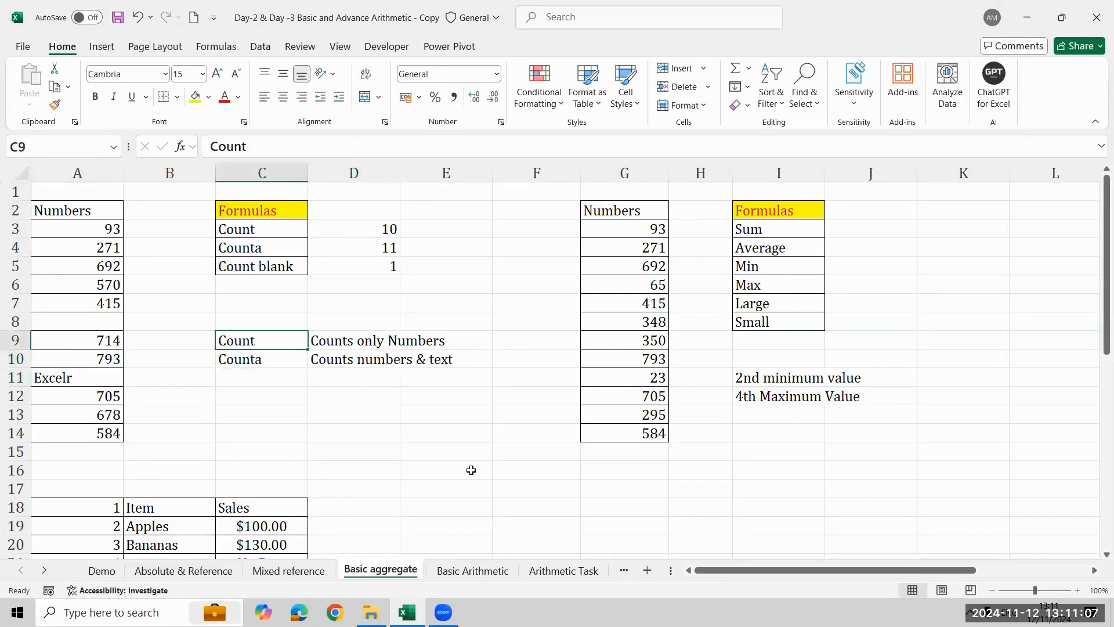
{"action": "key", "text": "Up"}
{"action": "key", "text": "Up"}
{"action": "key", "text": "Up"}
{"action": "key", "text": "Up"}
{"action": "key", "text": "ctrl+c"}
{"action": "key", "text": "Down"}
{"action": "key", "text": "Down"}
{"action": "key", "text": "Down"}
{"action": "key", "text": "Down"}
{"action": "key", "text": "Down"}
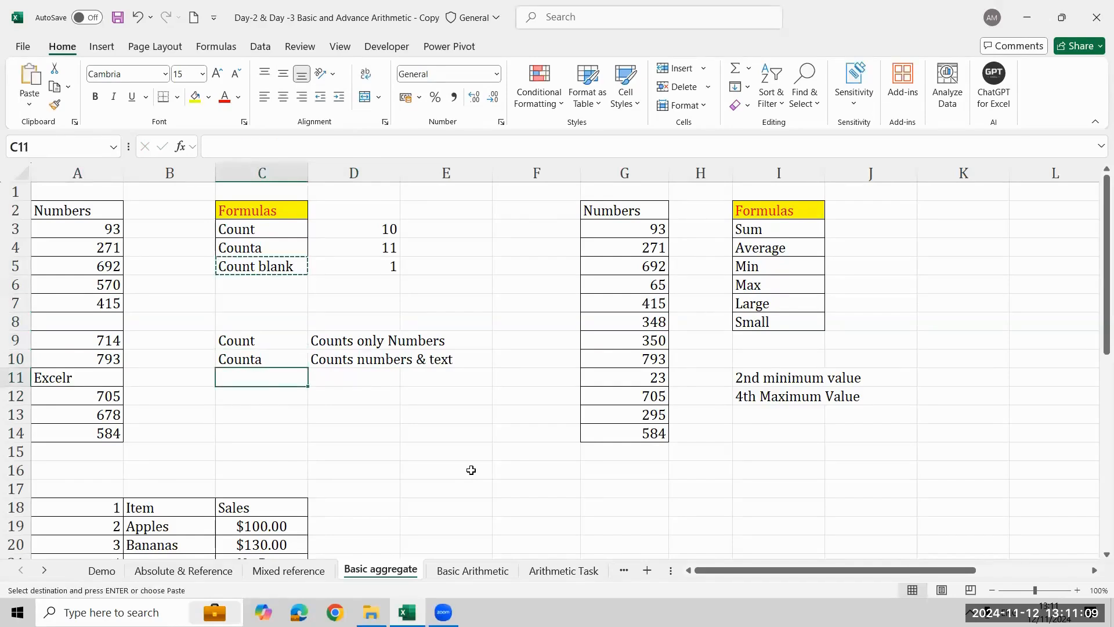
{"action": "key", "text": "ctrl+v"}
- Enter the description "Counts only blanks" in D11, beside the copied Count blank label
{"action": "key", "text": "Right"}
{"action": "type", "text": "Count"}
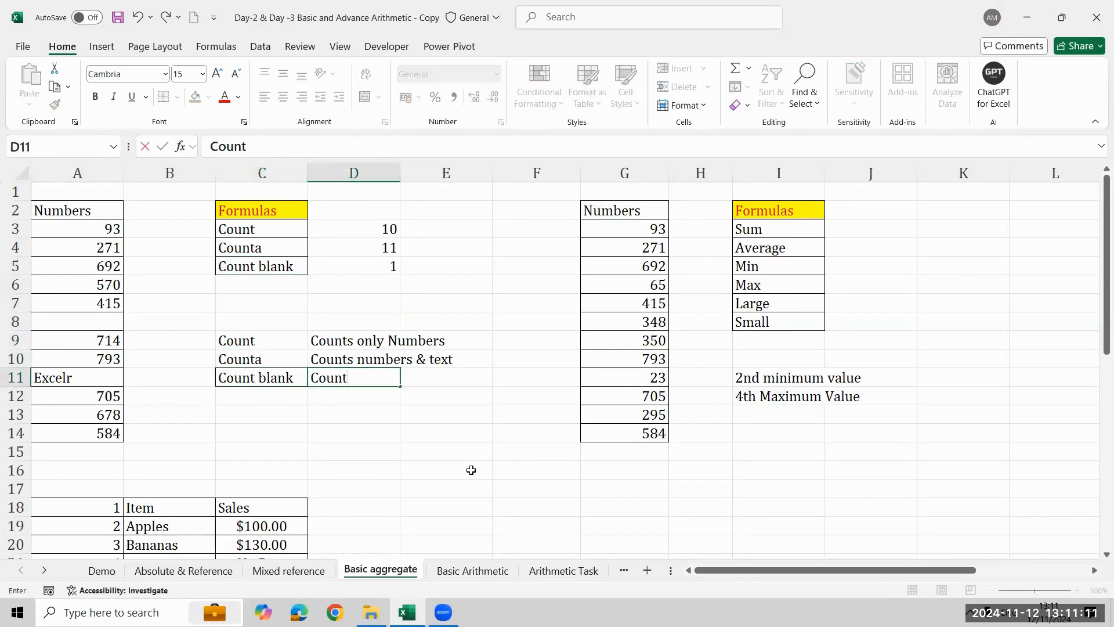
{"action": "type", "text": "s only "}
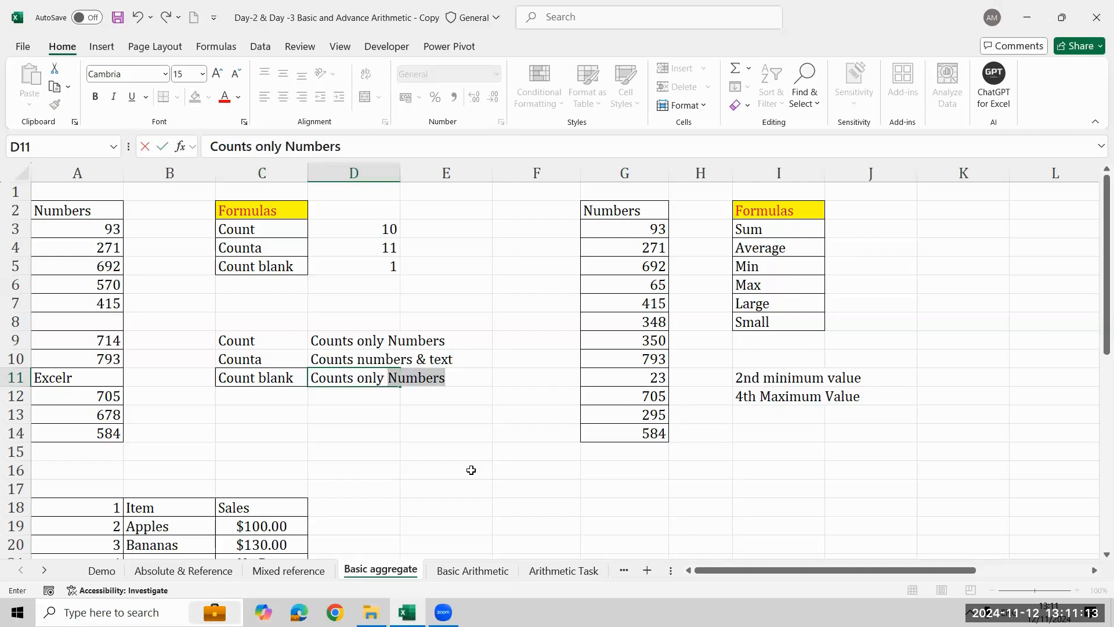
{"action": "type", "text": "blanks"}
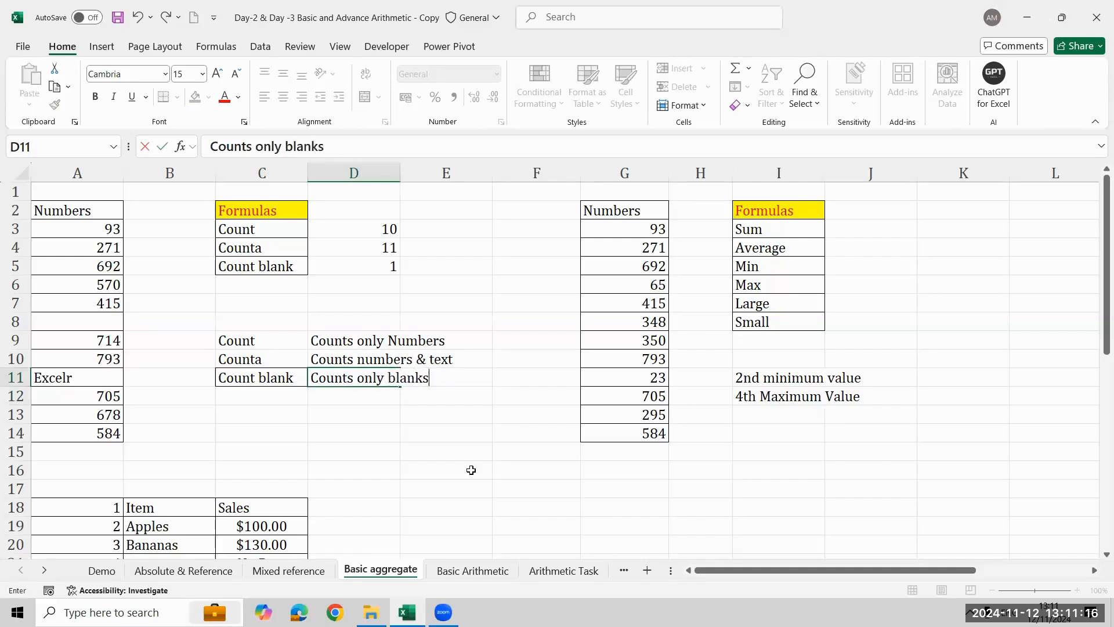
{"action": "key", "text": "Return"}
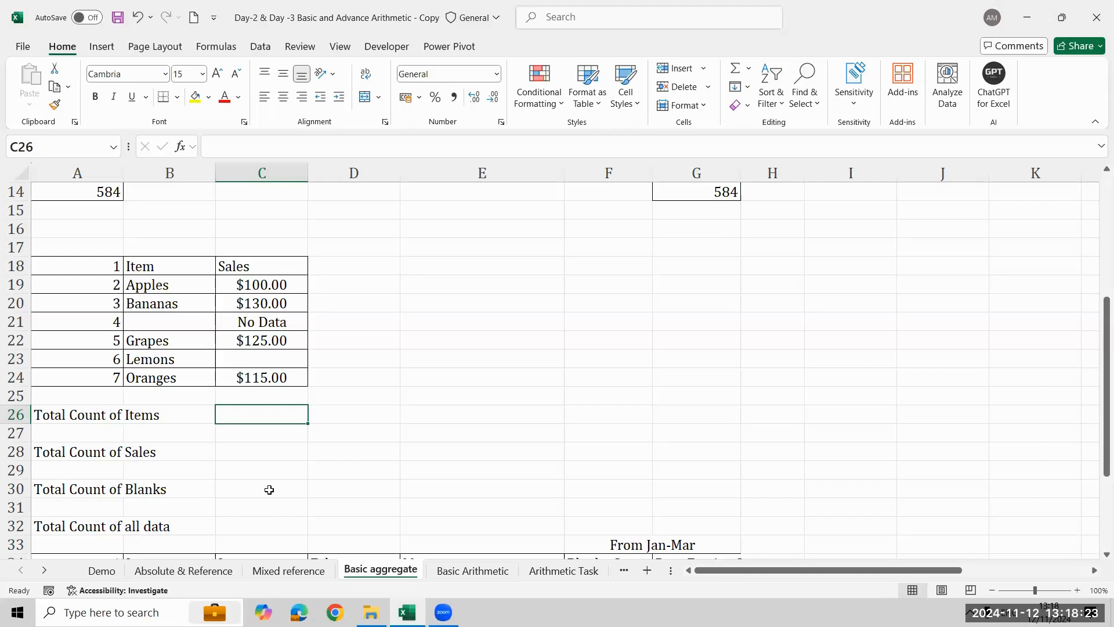
- Try the formula =COUNT(B19:B24) in C26 for the Total Count of Items
{"action": "type", "text": "="}
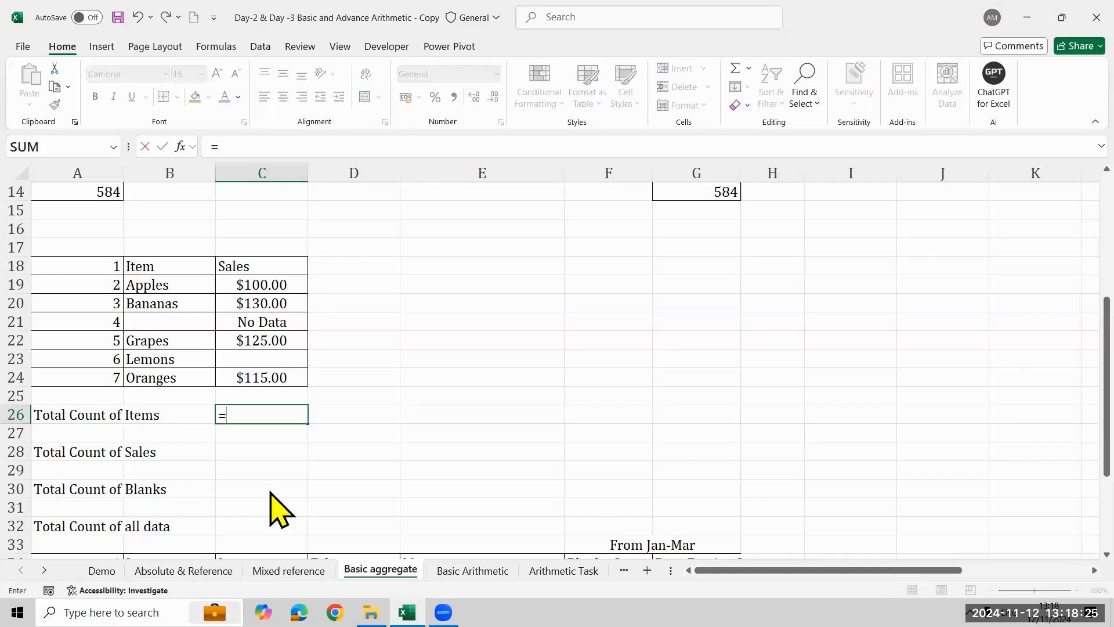
{"action": "type", "text": "coun"}
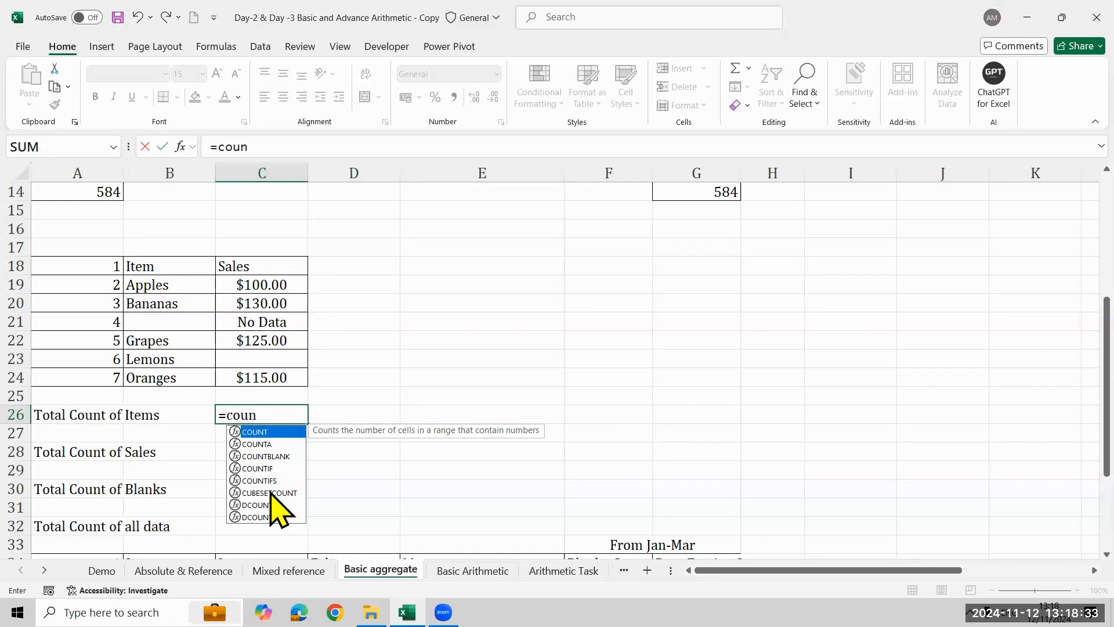
{"action": "key", "text": "Tab"}
{"action": "key", "text": "Left"}
{"action": "key", "text": "Up"}
{"action": "key", "text": "Up"}
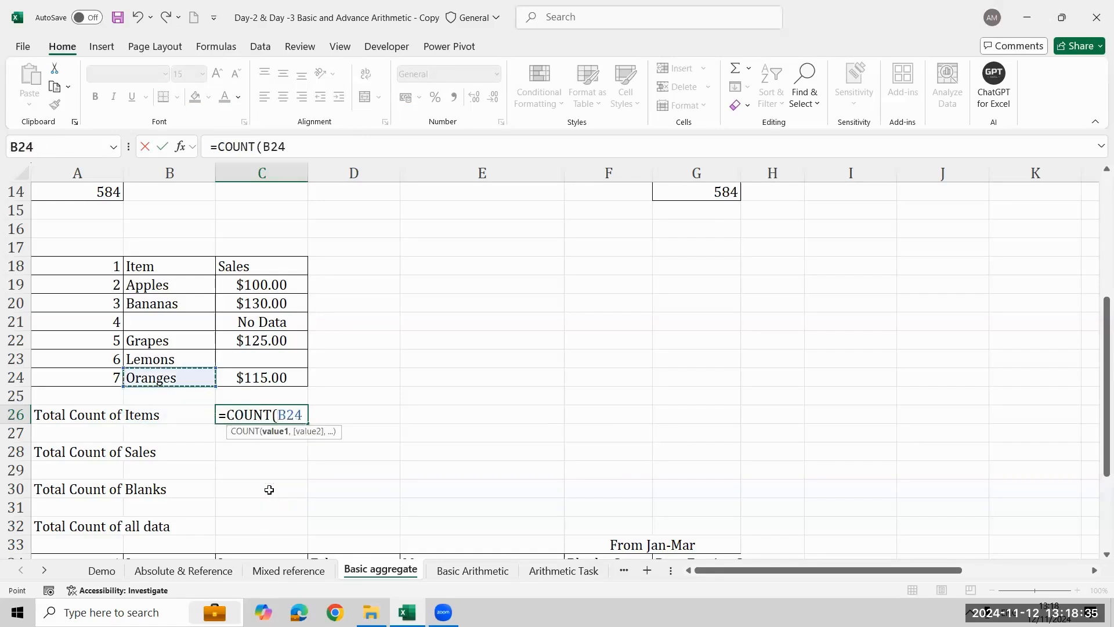
{"action": "key", "text": "shift+Up"}
{"action": "key", "text": "shift+Up"}
{"action": "key", "text": "shift+Up"}
{"action": "key", "text": "shift+Up"}
{"action": "key", "text": "shift+Up"}
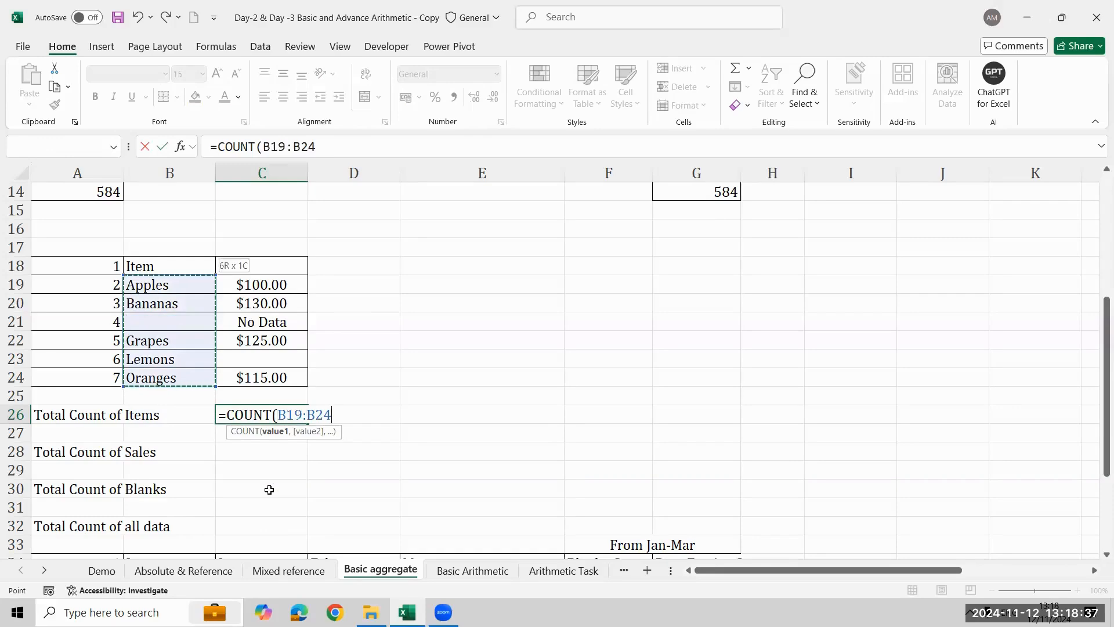
{"action": "key", "text": "Return"}
{"action": "key", "text": "Up"}
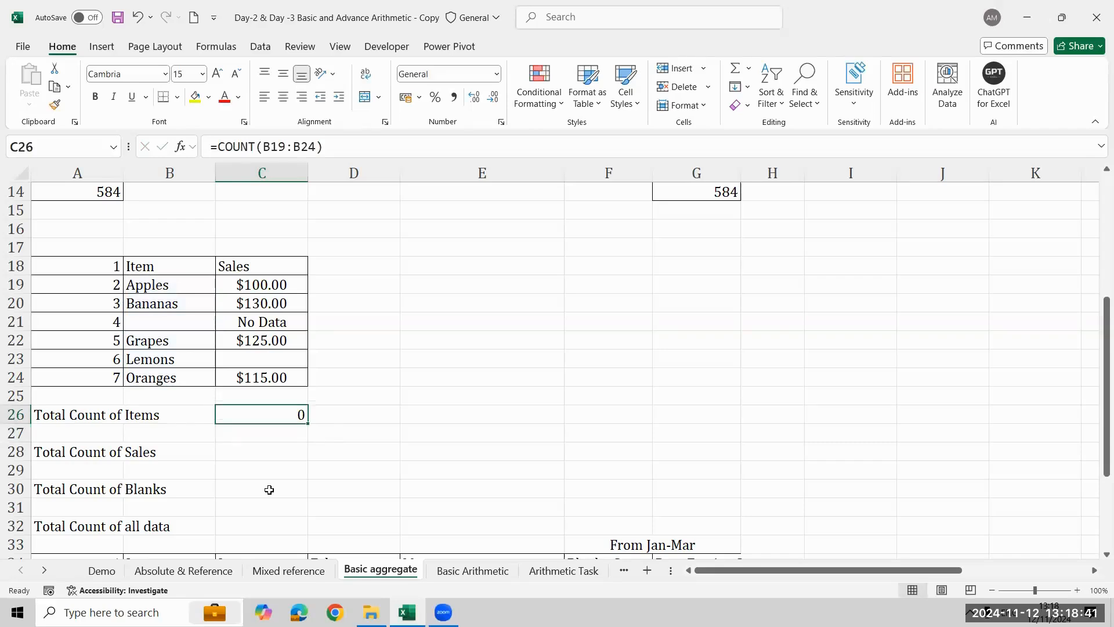
- Enter the formula =COUNTA(B19:B24) in C26 for the Total Count of Items
{"action": "type", "text": "=co"}
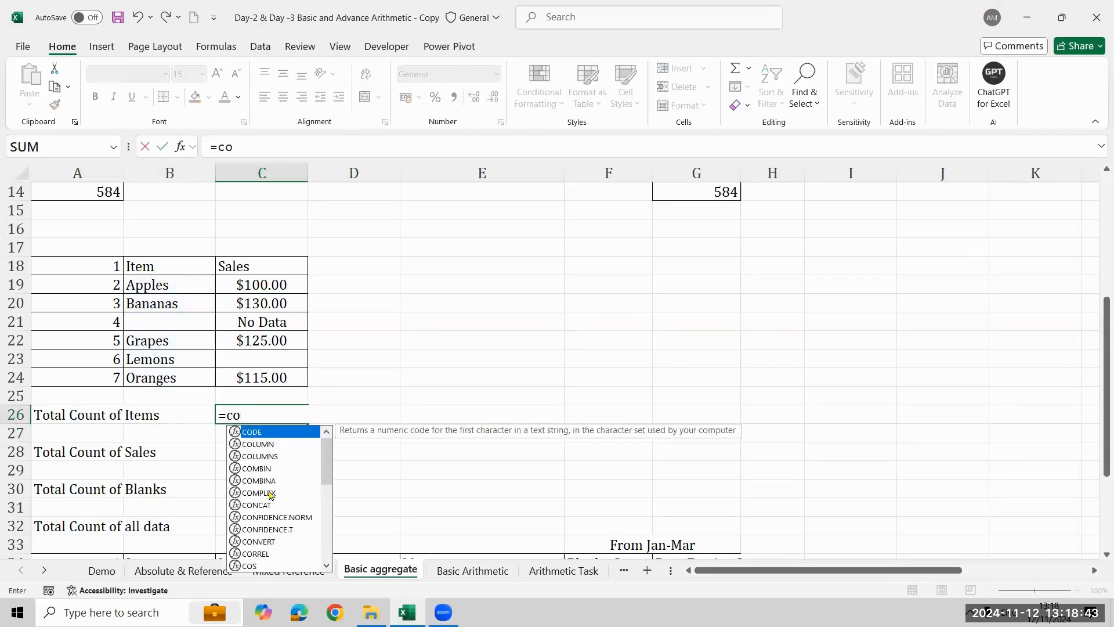
{"action": "type", "text": "un"}
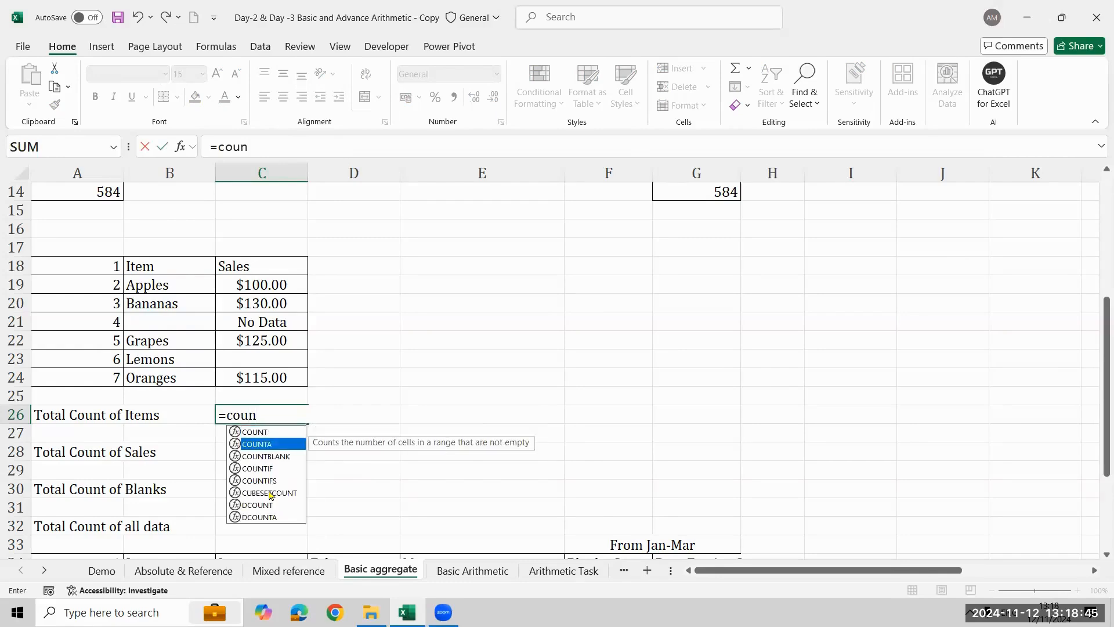
{"action": "key", "text": "Tab"}
{"action": "key", "text": "Left"}
{"action": "key", "text": "Up"}
{"action": "key", "text": "Up"}
{"action": "key", "text": "shift+Up"}
{"action": "key", "text": "shift+Up"}
{"action": "key", "text": "shift+Up"}
{"action": "key", "text": "shift+Up"}
{"action": "key", "text": "shift+Up"}
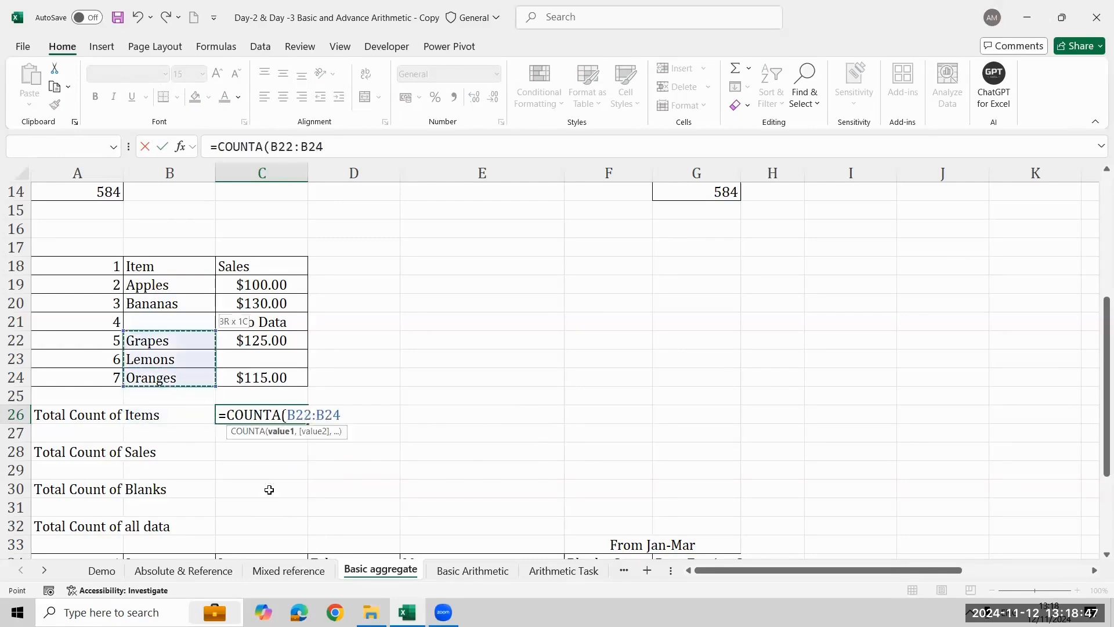
{"action": "key", "text": "Return"}
{"action": "key", "text": "Up"}
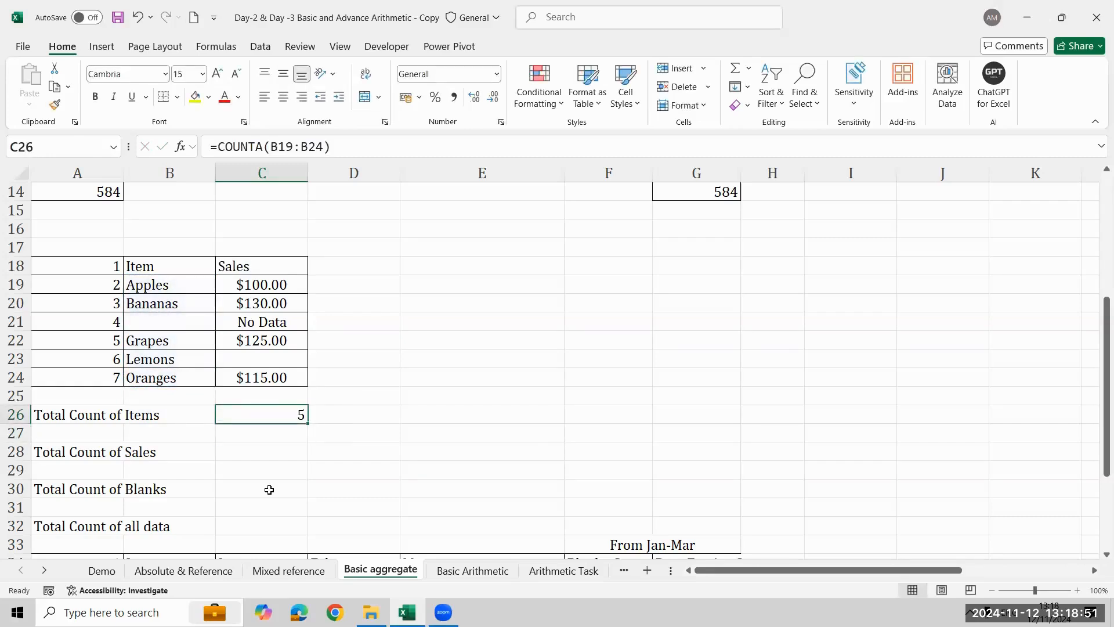
- Display the formula of C26 as text in E26 with the FORMULATEXT function
{"action": "key", "text": "Right"}
{"action": "key", "text": "Right"}
{"action": "type", "text": "=form"}
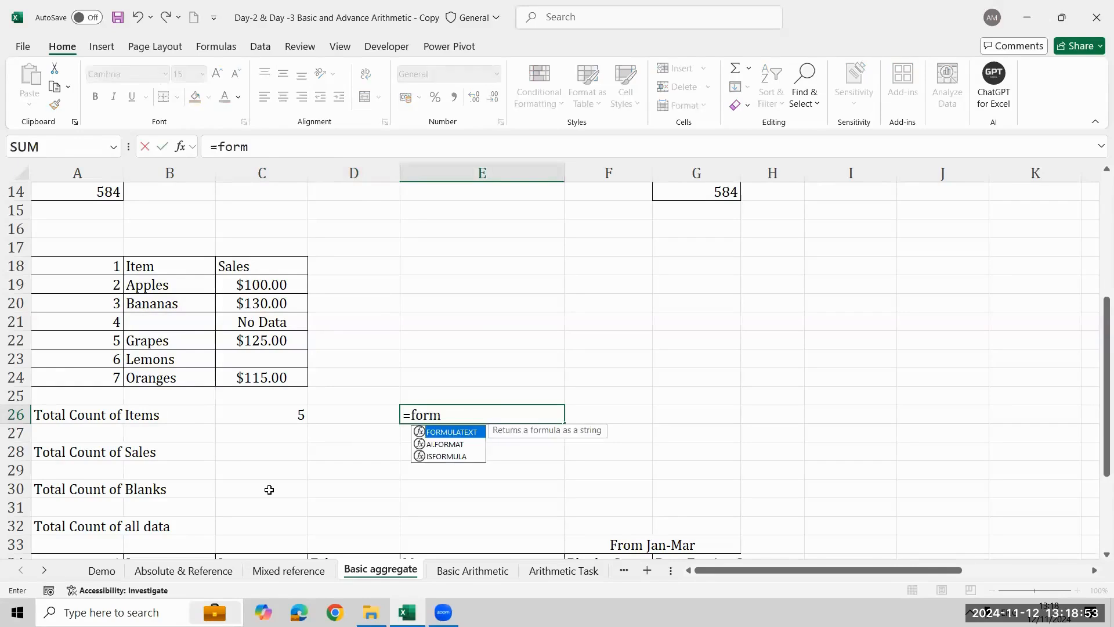
{"action": "key", "text": "Tab"}
{"action": "key", "text": "Left"}
- Enter the formula =COUNT(C19:C24) in C28 for the Total Count of Sales
{"action": "key", "text": "Left"}
{"action": "key", "text": "Return"}
{"action": "key", "text": "Down"}
{"action": "key", "text": "Left"}
{"action": "key", "text": "Left"}
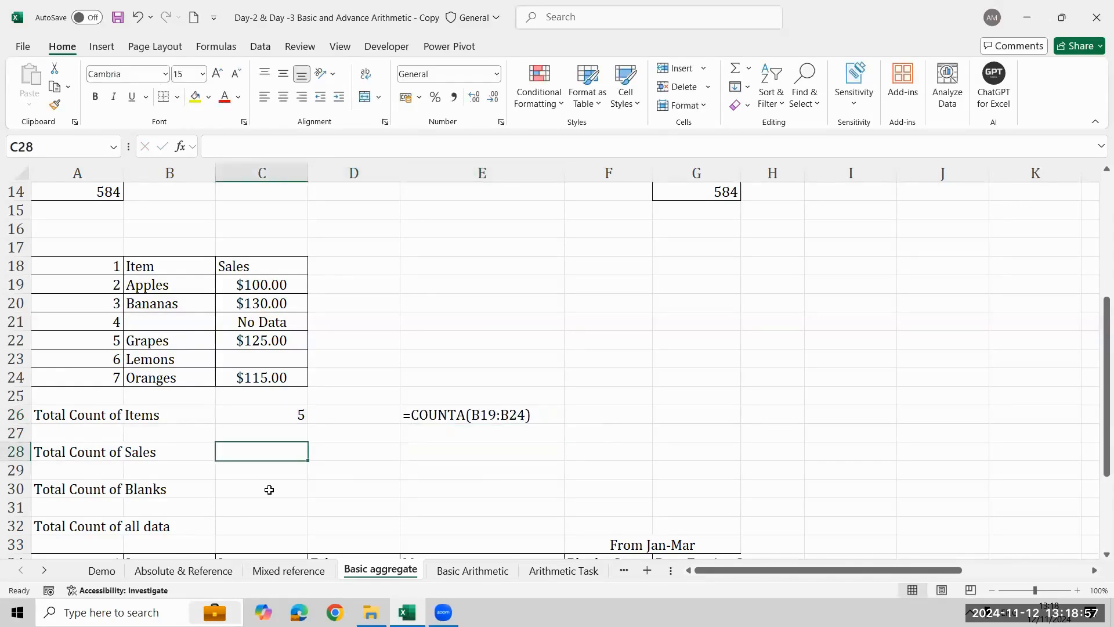
{"action": "type", "text": "="}
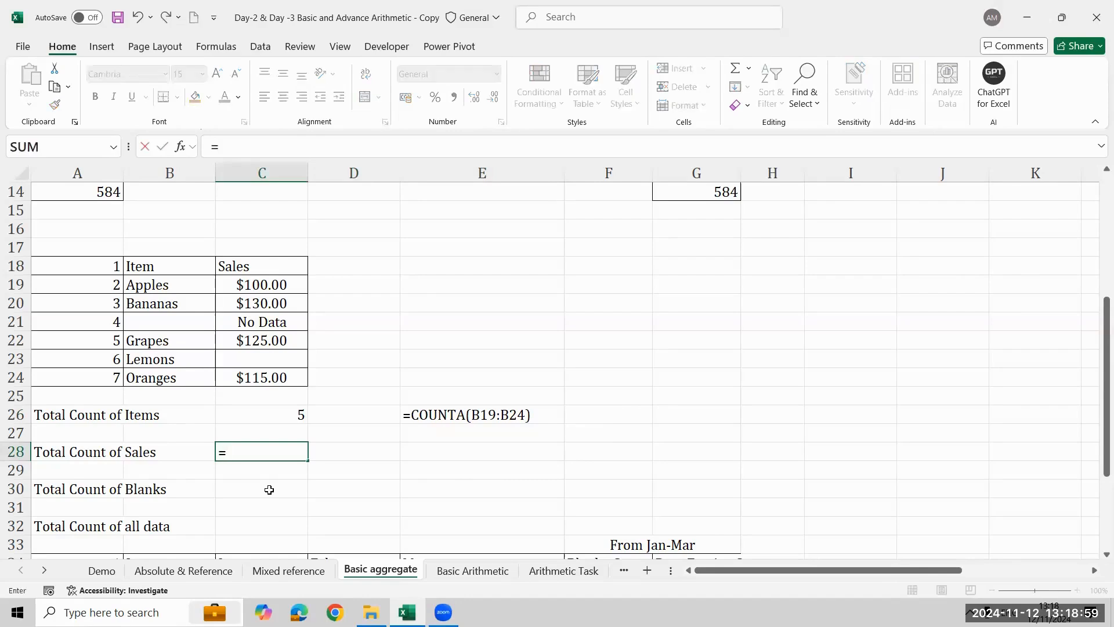
{"action": "type", "text": "coun"}
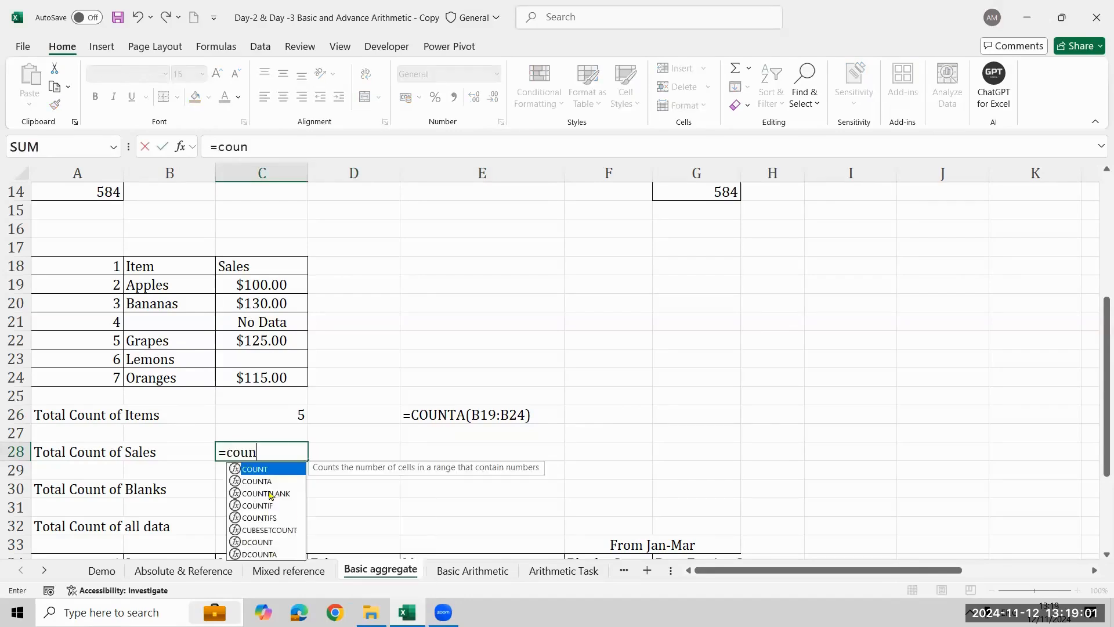
{"action": "key", "text": "Tab"}
{"action": "key", "text": "Up"}
{"action": "key", "text": "Up"}
{"action": "key", "text": "Up"}
{"action": "key", "text": "Up"}
{"action": "key", "text": "shift+Up"}
{"action": "key", "text": "shift+Up"}
{"action": "key", "text": "shift+Up"}
{"action": "key", "text": "shift+Up"}
{"action": "key", "text": "shift+Up"}
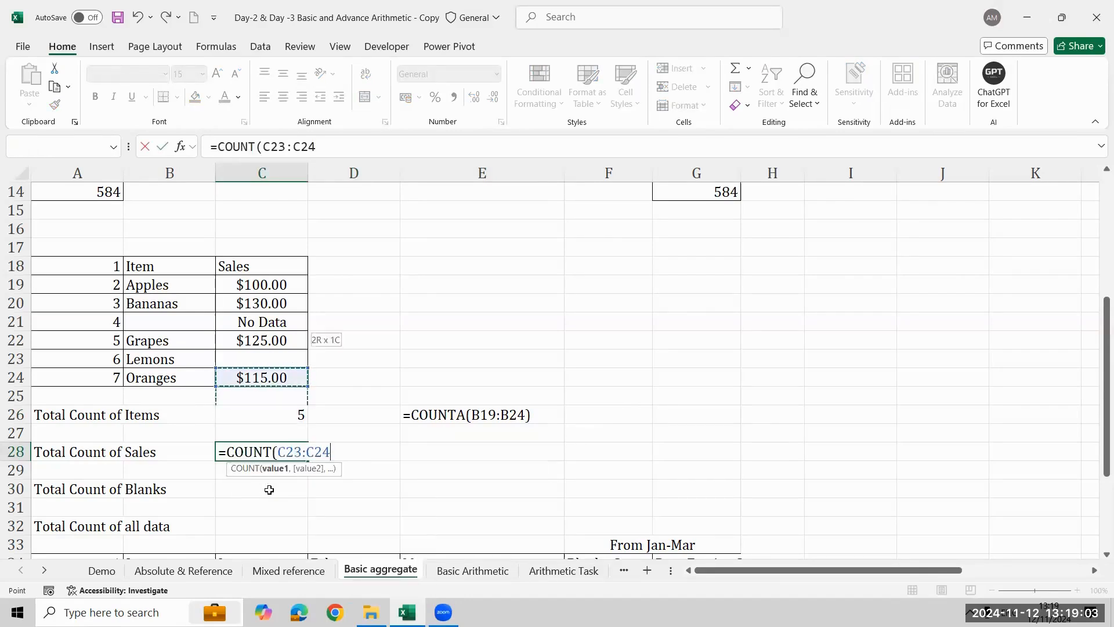
{"action": "key", "text": "Return"}
{"action": "key", "text": "Up"}
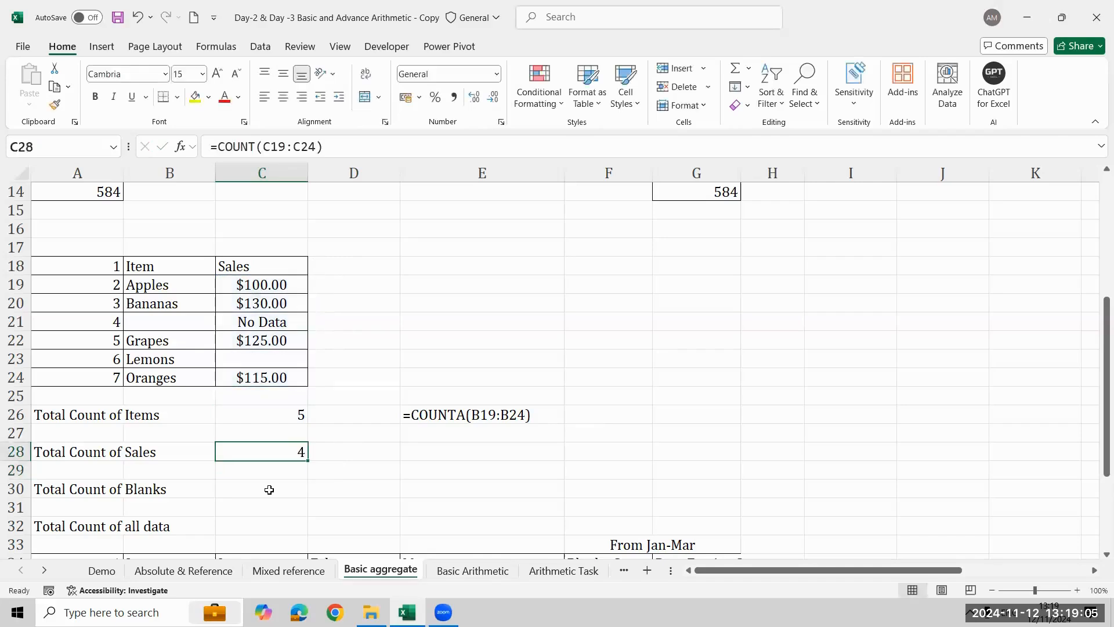
- Examine the Sales column entries from C19 downward to check them against the Total Count of Sales
{"action": "key", "text": "Right"}
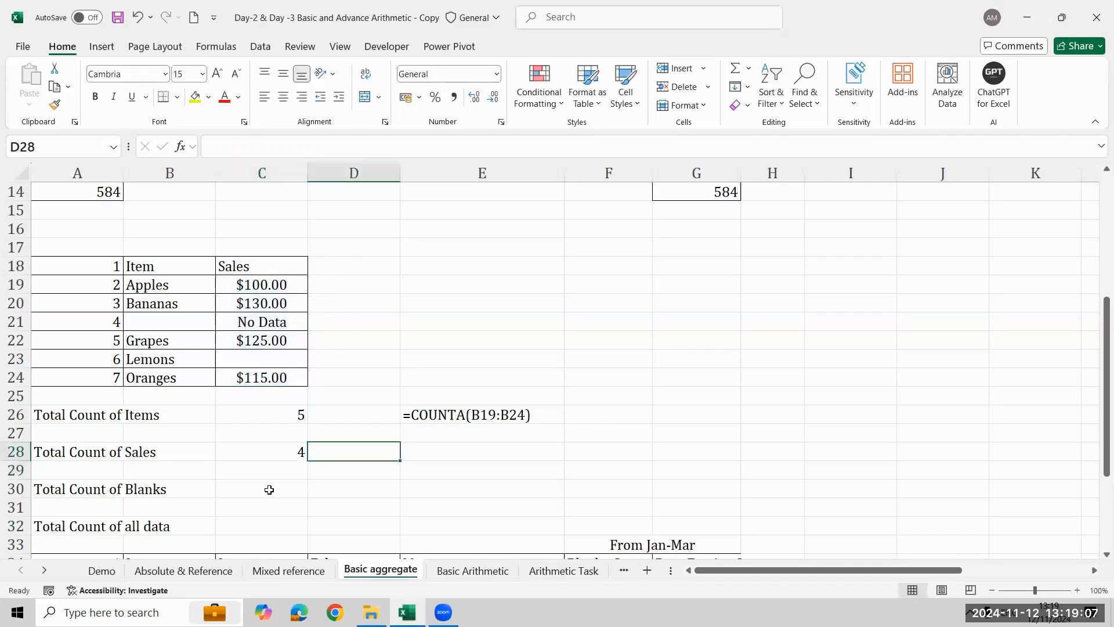
{"action": "key", "text": "Left"}
{"action": "key", "text": "Up"}
{"action": "key", "text": "Up"}
{"action": "key", "text": "Up"}
{"action": "key", "text": "Up"}
{"action": "key", "text": "Up"}
{"action": "key", "text": "Up"}
{"action": "key", "text": "Up"}
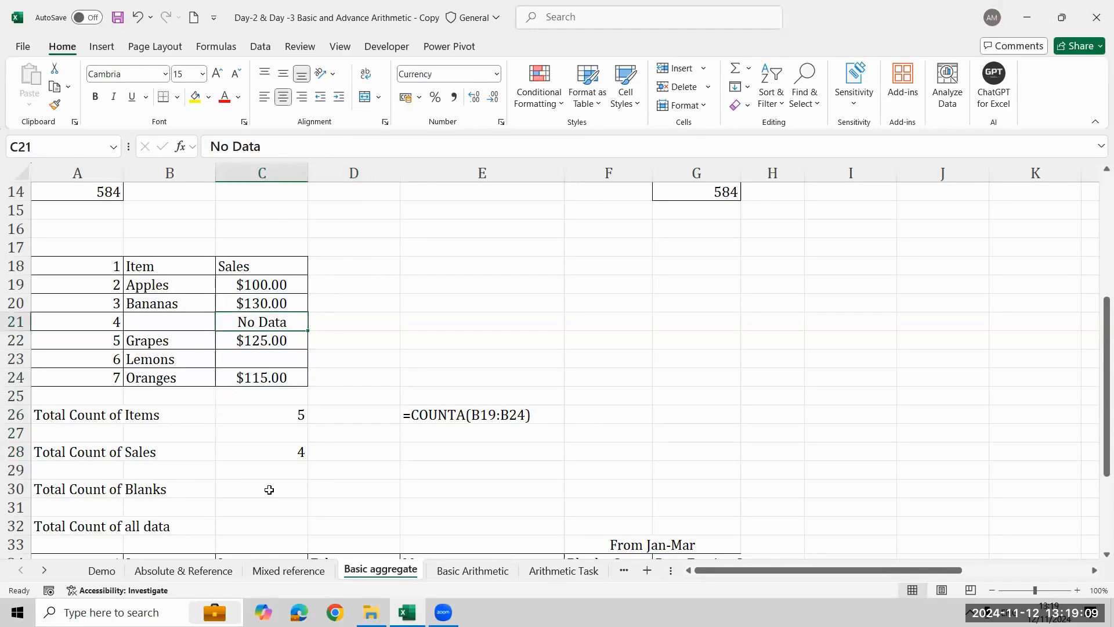
{"action": "key", "text": "Up"}
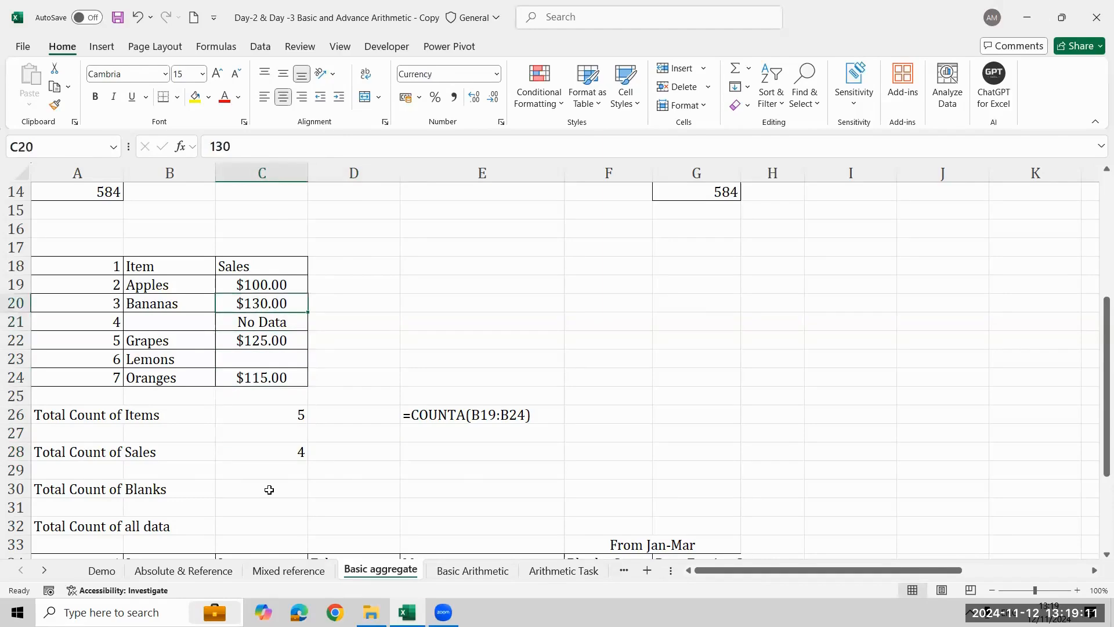
{"action": "key", "text": "Up"}
{"action": "key", "text": "shift+Down"}
{"action": "key", "text": "shift+Down"}
{"action": "key", "text": "shift+Down"}
{"action": "key", "text": "shift+Down"}
{"action": "key", "text": "shift+Down"}
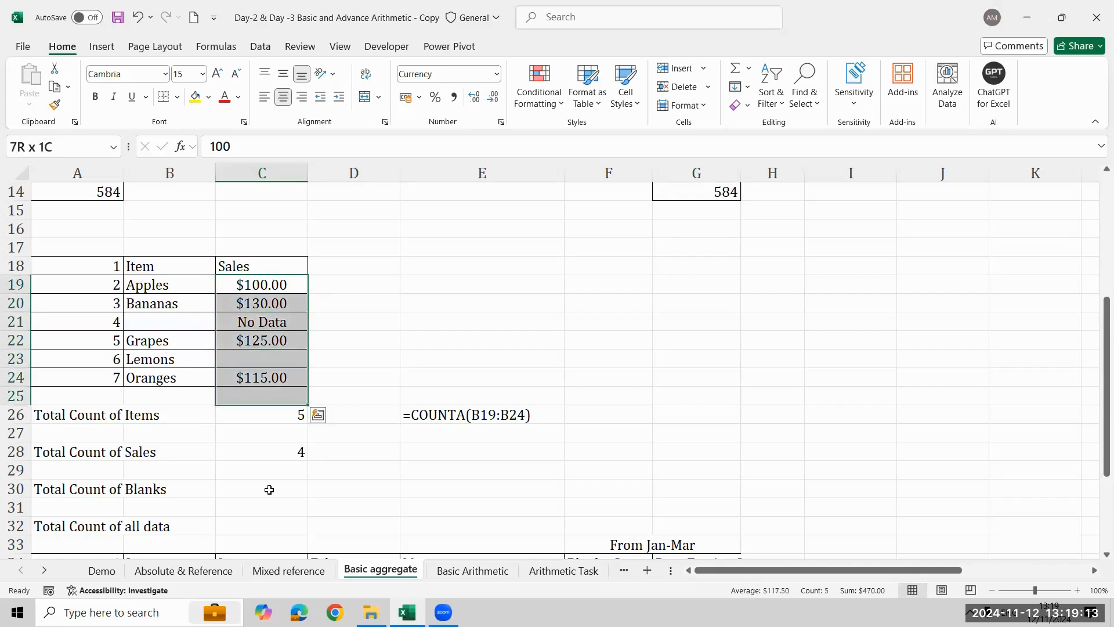
- Display the formula of C28 as text in E28 with the FORMULATEXT function
{"action": "key", "text": "Down"}
{"action": "key", "text": "Down"}
{"action": "key", "text": "Down"}
{"action": "key", "text": "Down"}
{"action": "key", "text": "Down"}
{"action": "key", "text": "Down"}
{"action": "key", "text": "Down"}
{"action": "key", "text": "Down"}
{"action": "key", "text": "Down"}
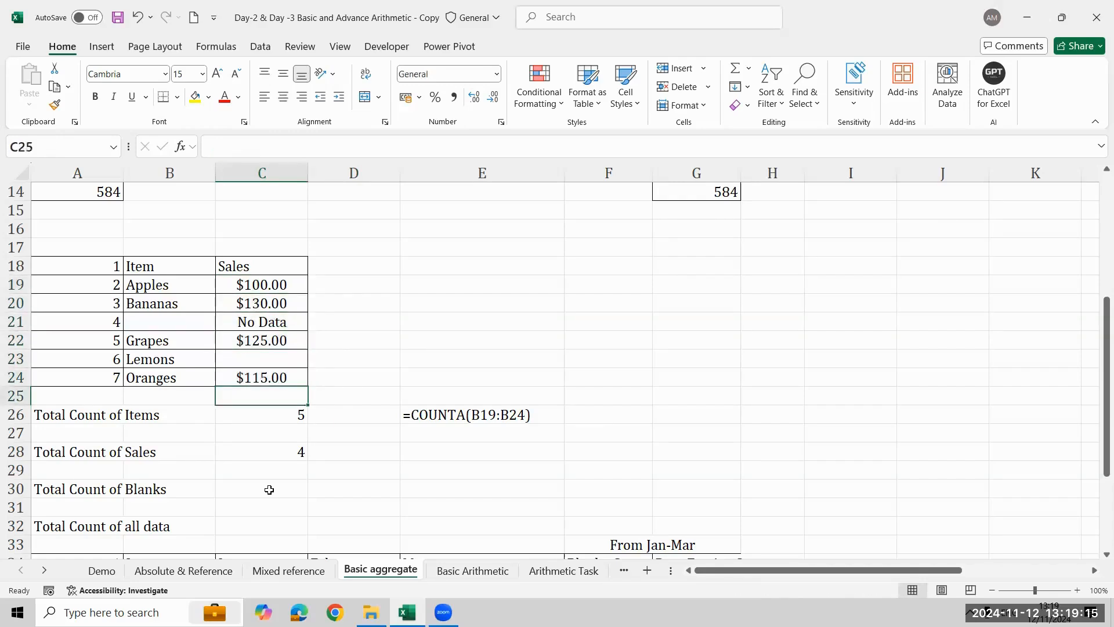
{"action": "key", "text": "Right"}
{"action": "key", "text": "Right"}
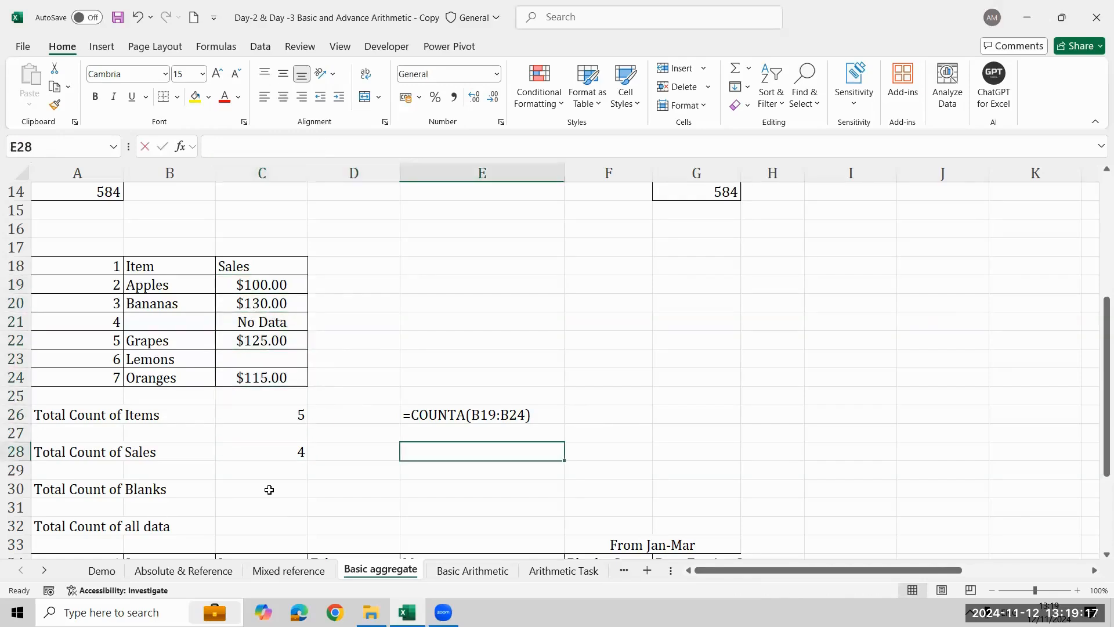
{"action": "type", "text": "=coun"}
{"action": "key", "text": "BackSpace"}
{"action": "key", "text": "BackSpace"}
{"action": "key", "text": "BackSpace"}
{"action": "key", "text": "BackSpace"}
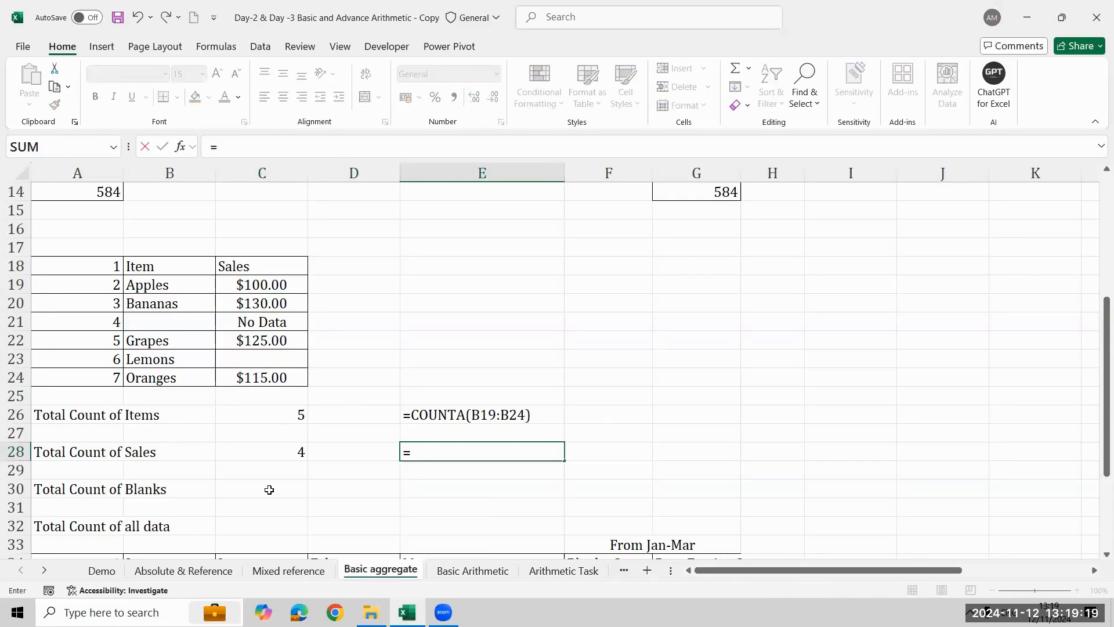
{"action": "type", "text": "form"}
{"action": "key", "text": "Tab"}
{"action": "key", "text": "Left"}
{"action": "key", "text": "Left"}
{"action": "key", "text": "Return"}
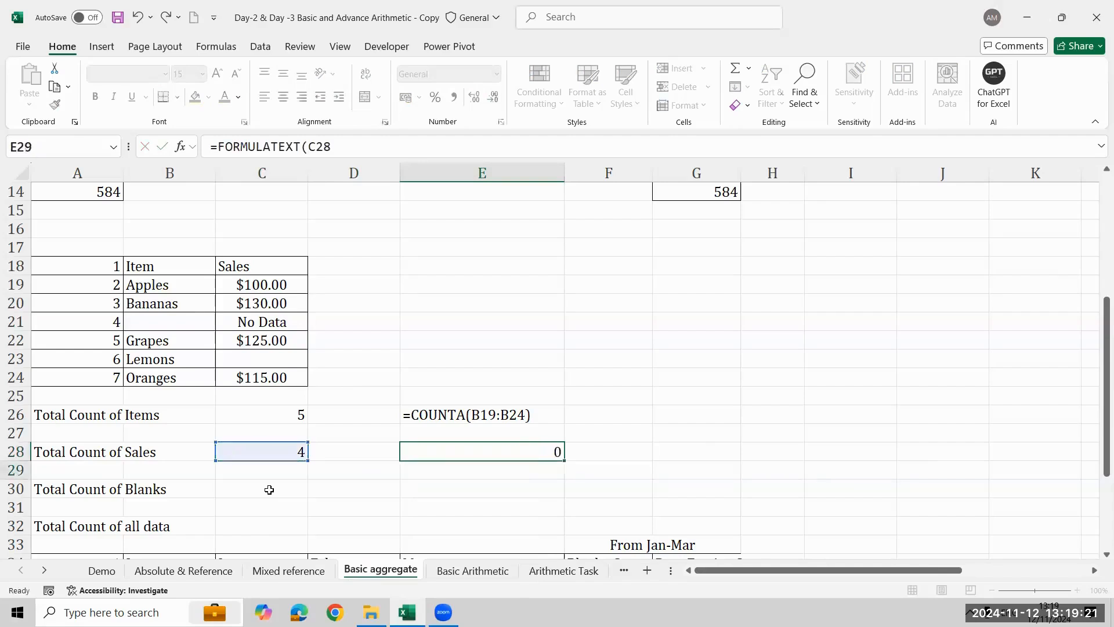
{"action": "key", "text": "Return"}
{"action": "left_click", "coordinate": [269, 490]}
{"action": "type", "text": "=coun"}
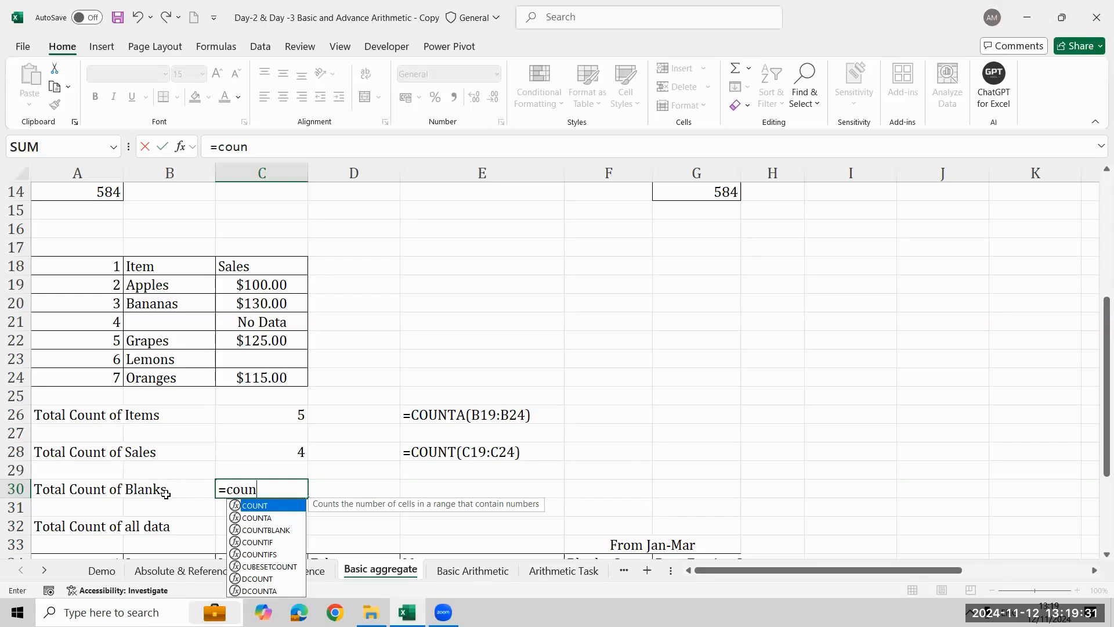
{"action": "key", "text": "Escape"}
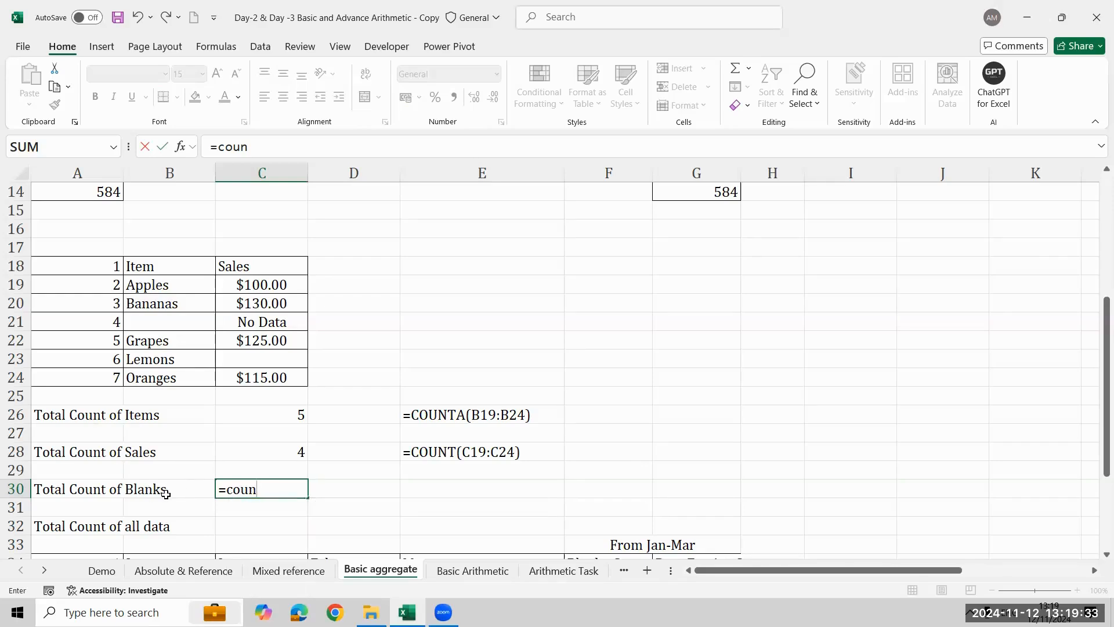
{"action": "key", "text": "Escape"}
- Examine the Total Count of Sales label in row 28 and the Total Count of Blanks label in row 30
{"action": "key", "text": "Up"}
{"action": "key", "text": "Up"}
{"action": "key", "text": "Left"}
{"action": "key", "text": "Left"}
{"action": "key", "text": "shift+Right"}
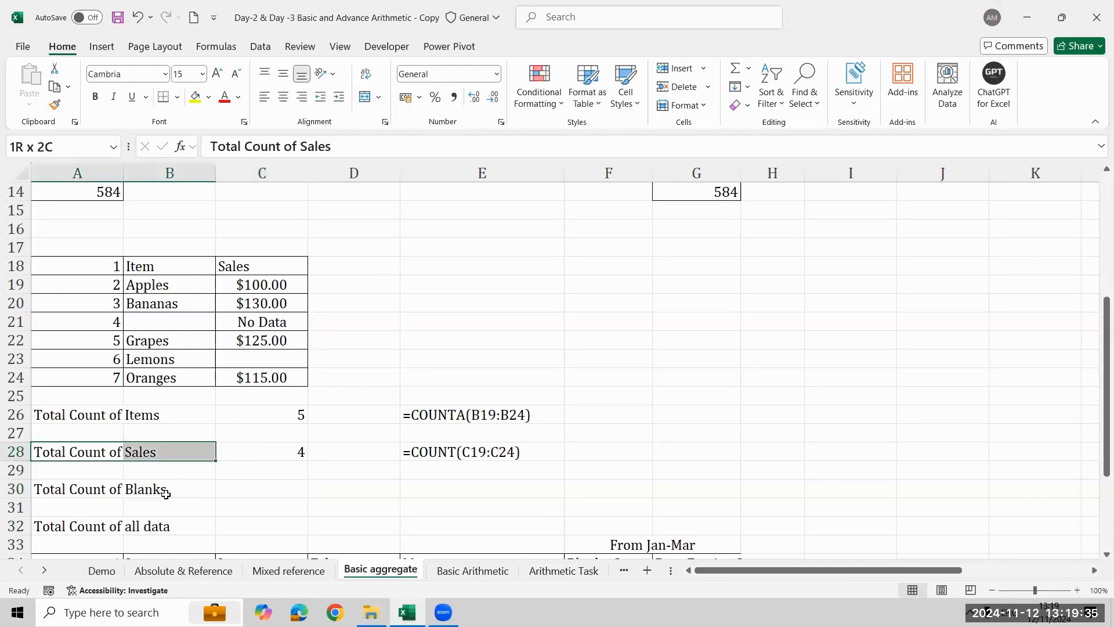
{"action": "key", "text": "Down"}
{"action": "key", "text": "Down"}
{"action": "key", "text": "shift+Right"}
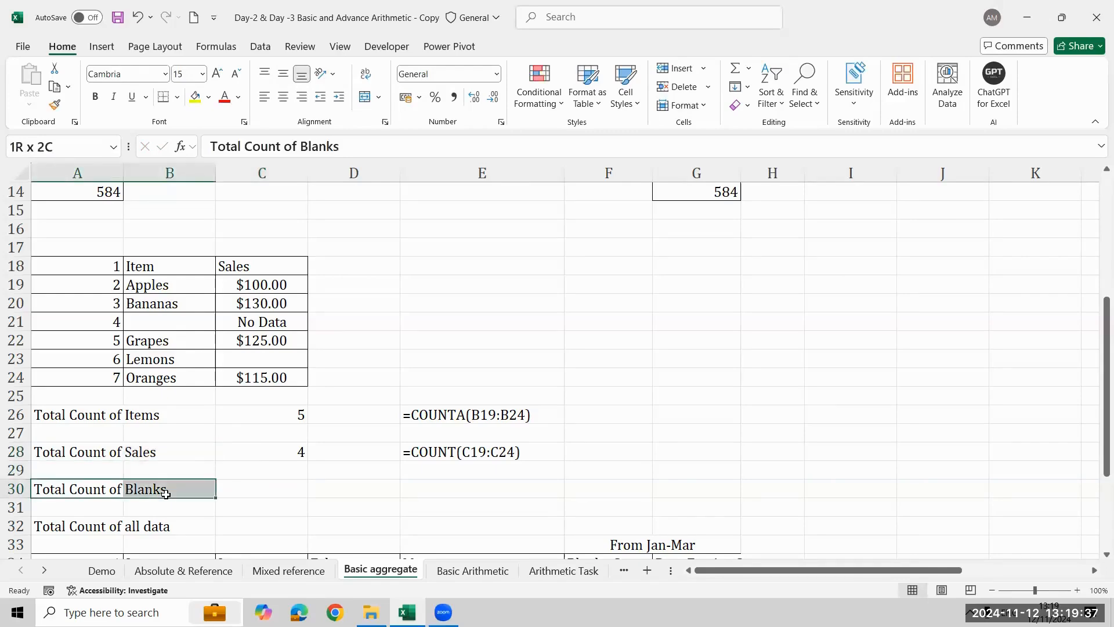
- Enter the formula =COUNTBLANK(C19:C24) in C30 for the Total Count of Blanks
{"action": "key", "text": "Right"}
{"action": "key", "text": "Right"}
{"action": "type", "text": "="}
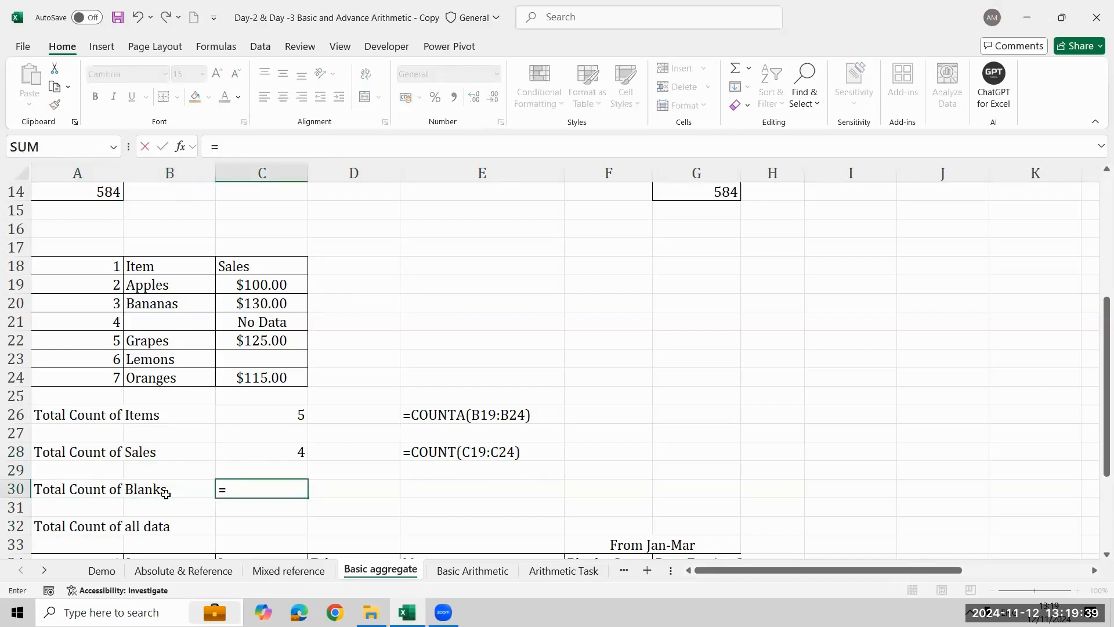
{"action": "type", "text": "coun"}
{"action": "key", "text": "Down"}
{"action": "key", "text": "Down"}
{"action": "key", "text": "Tab"}
{"action": "key", "text": "Up"}
{"action": "key", "text": "Up"}
{"action": "key", "text": "Up"}
{"action": "key", "text": "Up"}
{"action": "key", "text": "Up"}
{"action": "key", "text": "Up"}
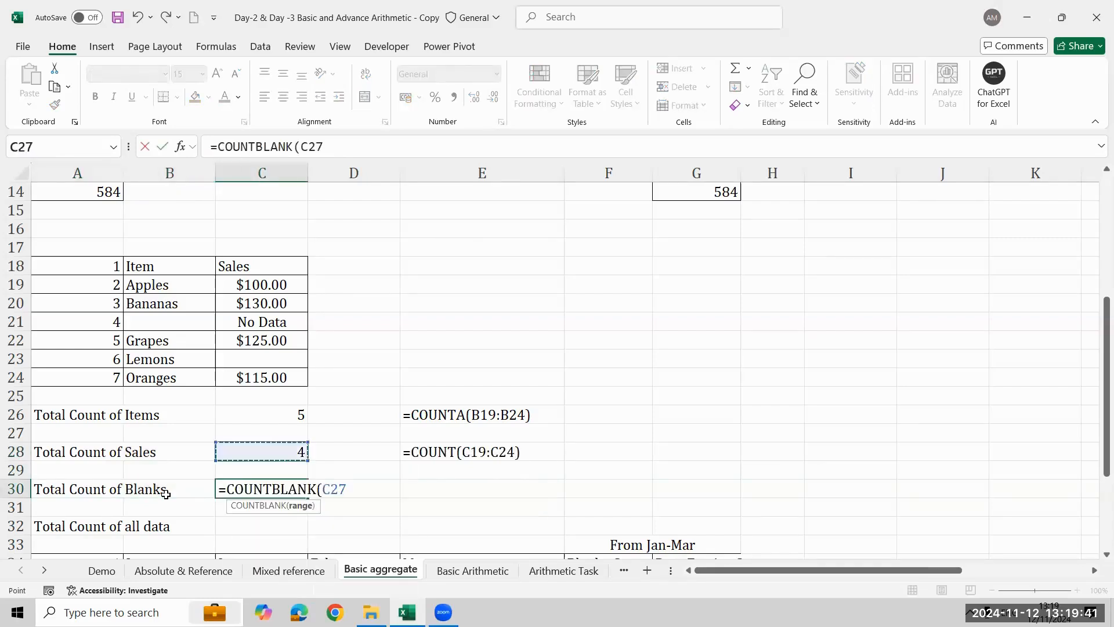
{"action": "key", "text": "shift+Up"}
{"action": "key", "text": "shift+Up"}
{"action": "key", "text": "shift+Up"}
{"action": "key", "text": "shift+Up"}
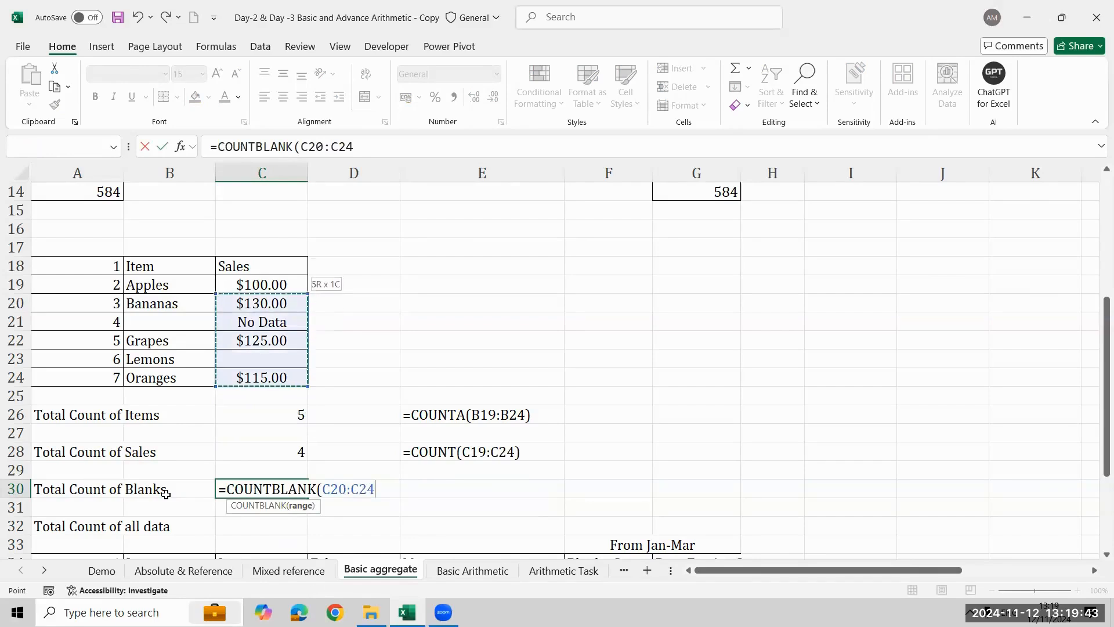
{"action": "key", "text": "shift+Up"}
{"action": "key", "text": "Return"}
- Copy the FORMULATEXT formula from E28 to E30 to show the formula of C30 as text
{"action": "key", "text": "Up"}
{"action": "key", "text": "Right"}
{"action": "key", "text": "Right"}
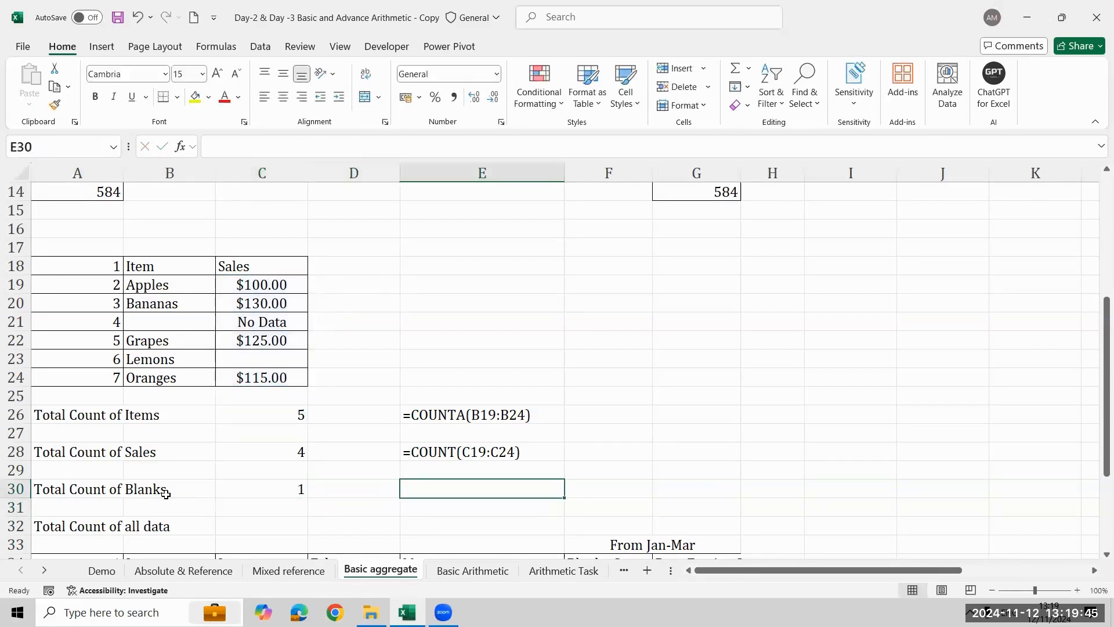
{"action": "type", "text": "="}
{"action": "key", "text": "Escape"}
{"action": "key", "text": "Up"}
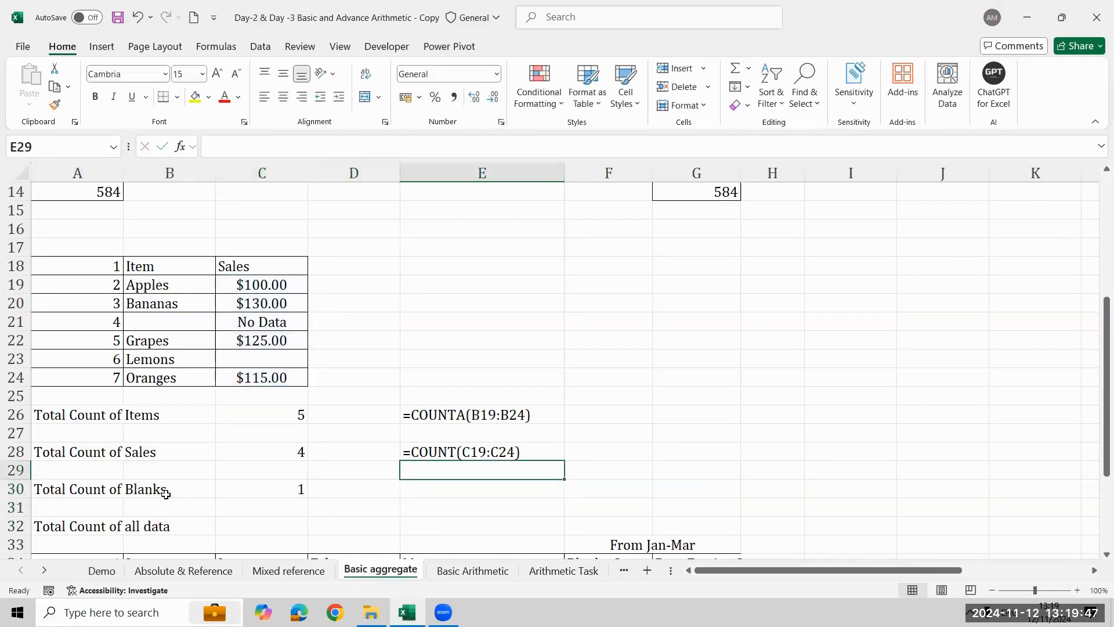
{"action": "key", "text": "Up"}
{"action": "key", "text": "ctrl+c"}
{"action": "key", "text": "Down"}
{"action": "key", "text": "Down"}
{"action": "key", "text": "ctrl+v"}
- Enter the formula =COUNTA(C19:C24) in C32 for the Total Count of all data
{"action": "key", "text": "Left"}
{"action": "key", "text": "Left"}
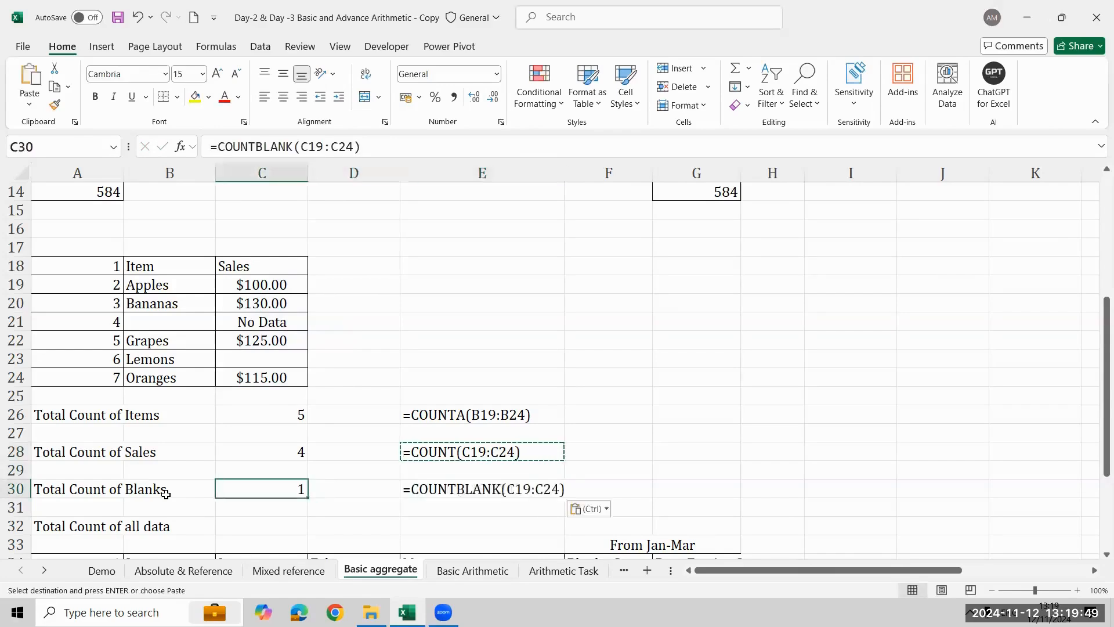
{"action": "key", "text": "Down"}
{"action": "key", "text": "Down"}
{"action": "key", "text": "Down"}
{"action": "key", "text": "Up"}
{"action": "key", "text": "Escape"}
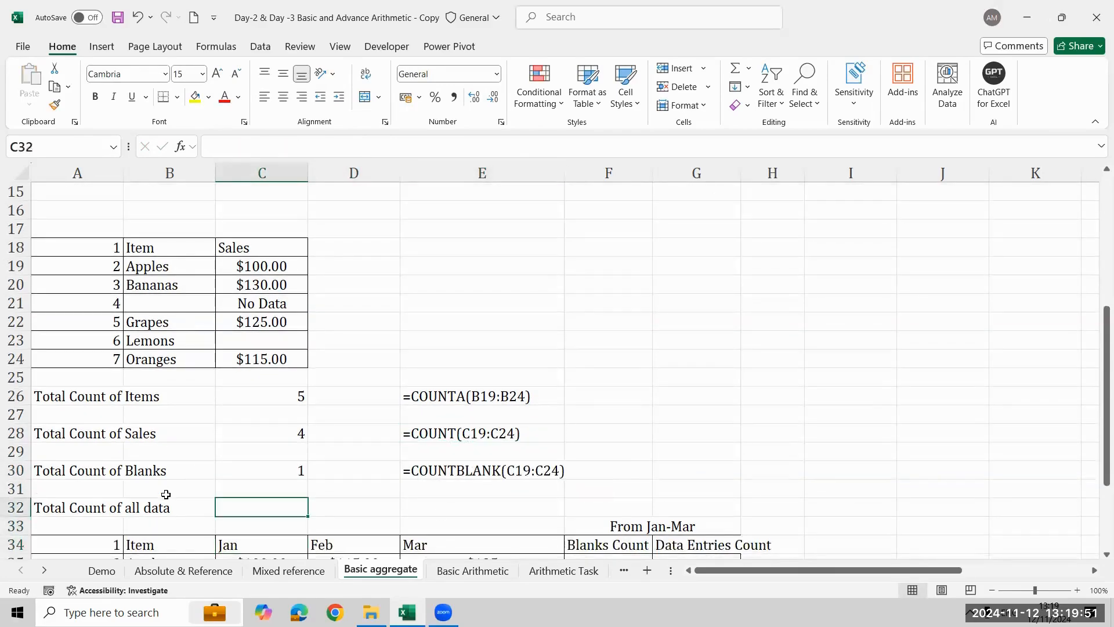
{"action": "type", "text": "="}
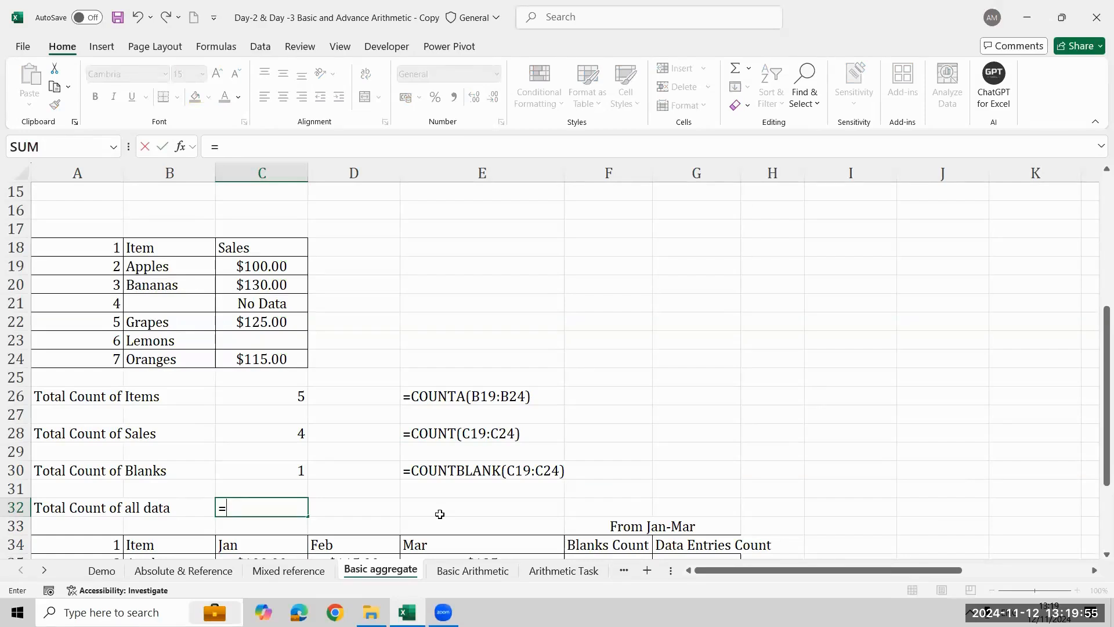
{"action": "type", "text": "coun"}
{"action": "key", "text": "Down"}
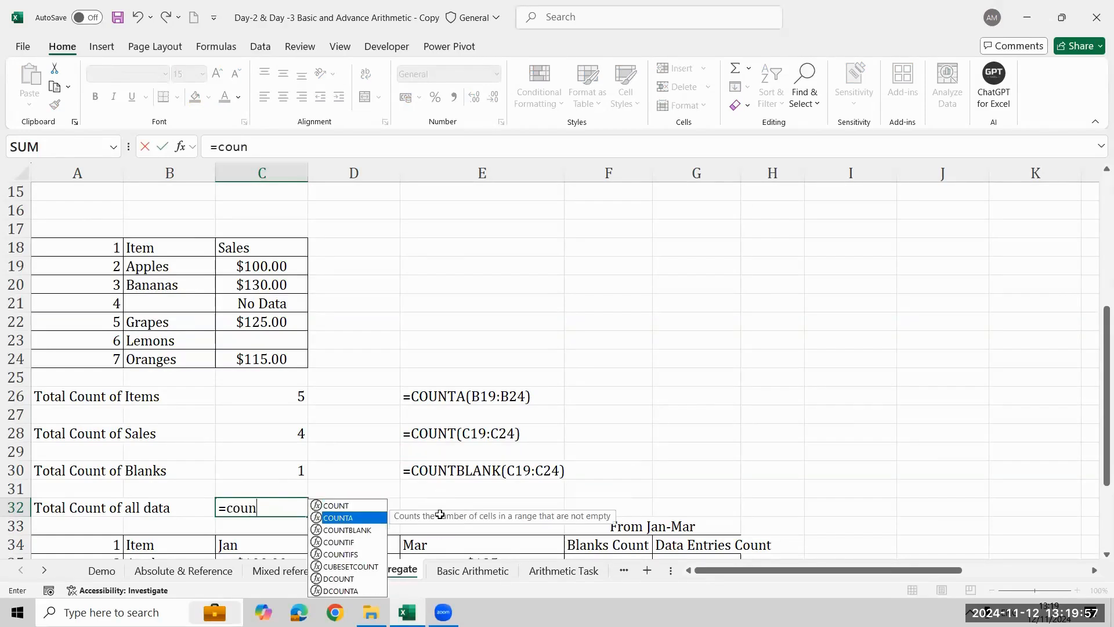
{"action": "key", "text": "Tab"}
{"action": "key", "text": "Up"}
{"action": "key", "text": "Up"}
{"action": "key", "text": "Up"}
{"action": "key", "text": "Up"}
{"action": "key", "text": "Up"}
{"action": "key", "text": "Up"}
{"action": "key", "text": "Up"}
{"action": "key", "text": "Up"}
{"action": "key", "text": "Up"}
{"action": "key", "text": "Up"}
{"action": "key", "text": "Up"}
{"action": "key", "text": "Up"}
{"action": "key", "text": "Up"}
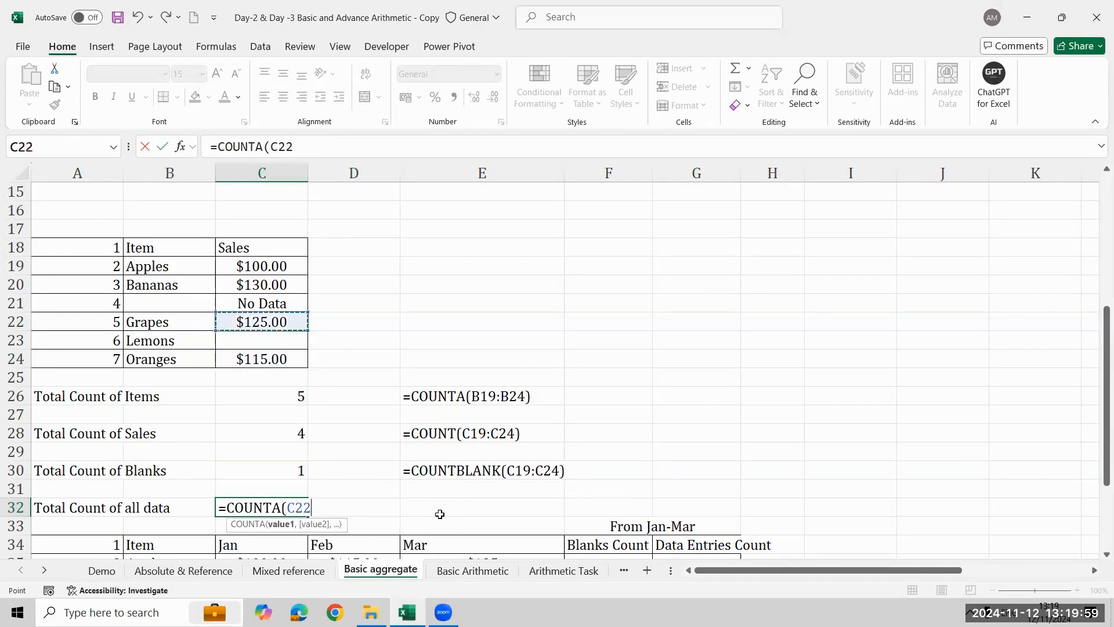
{"action": "key", "text": "shift+Down"}
{"action": "key", "text": "shift+Down"}
{"action": "key", "text": "shift+Down"}
{"action": "key", "text": "shift+Down"}
{"action": "key", "text": "shift+Down"}
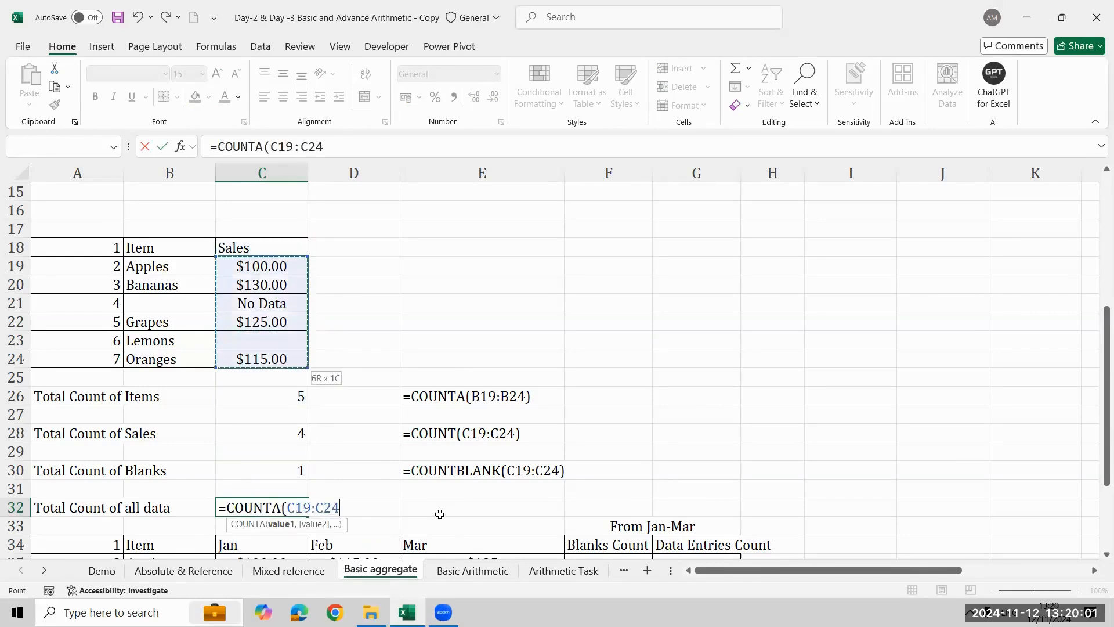
{"action": "type", "text": ")"}
{"action": "key", "text": "ctrl+Return"}
- Copy the FORMULATEXT formula from E30 to E32 to show the formula of C32 as text
{"action": "left_click", "coordinate": [440, 514]}
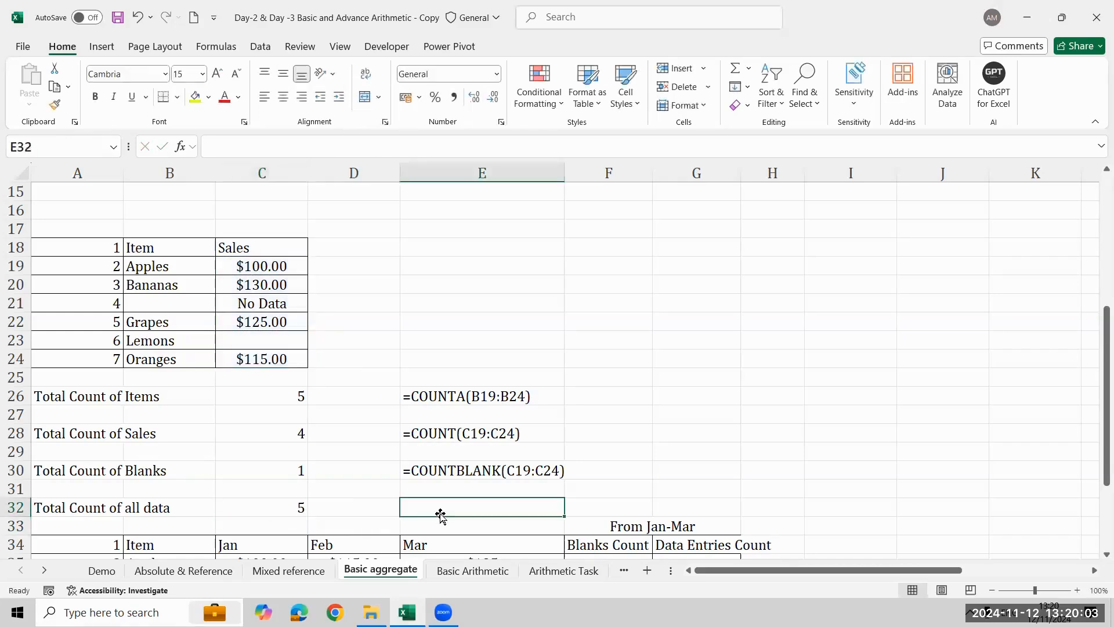
{"action": "key", "text": "Up"}
{"action": "key", "text": "Up"}
{"action": "key", "text": "ctrl+c"}
{"action": "key", "text": "Down"}
{"action": "key", "text": "Down"}
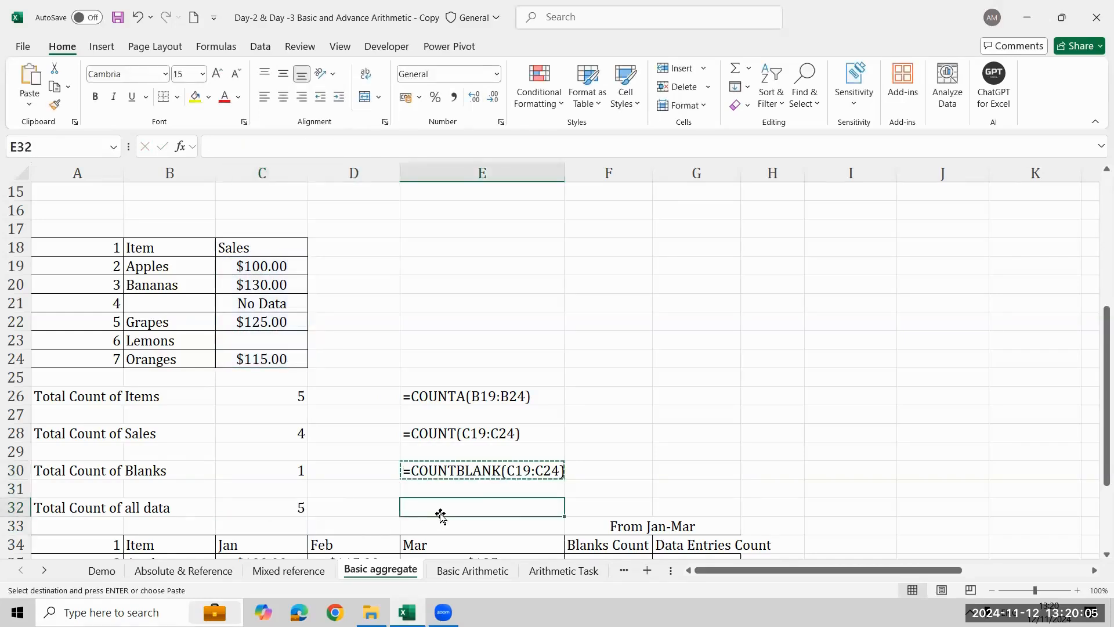
{"action": "key", "text": "ctrl+v"}
{"action": "key", "text": "Down"}
{"action": "key", "text": "Down"}
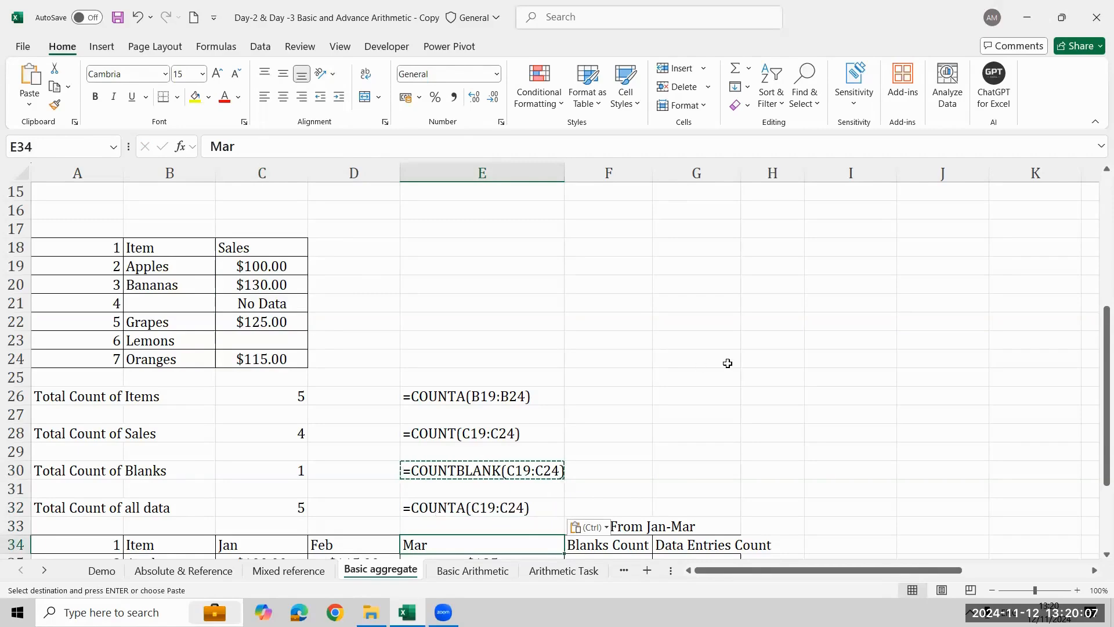
{"action": "key", "text": "Escape"}
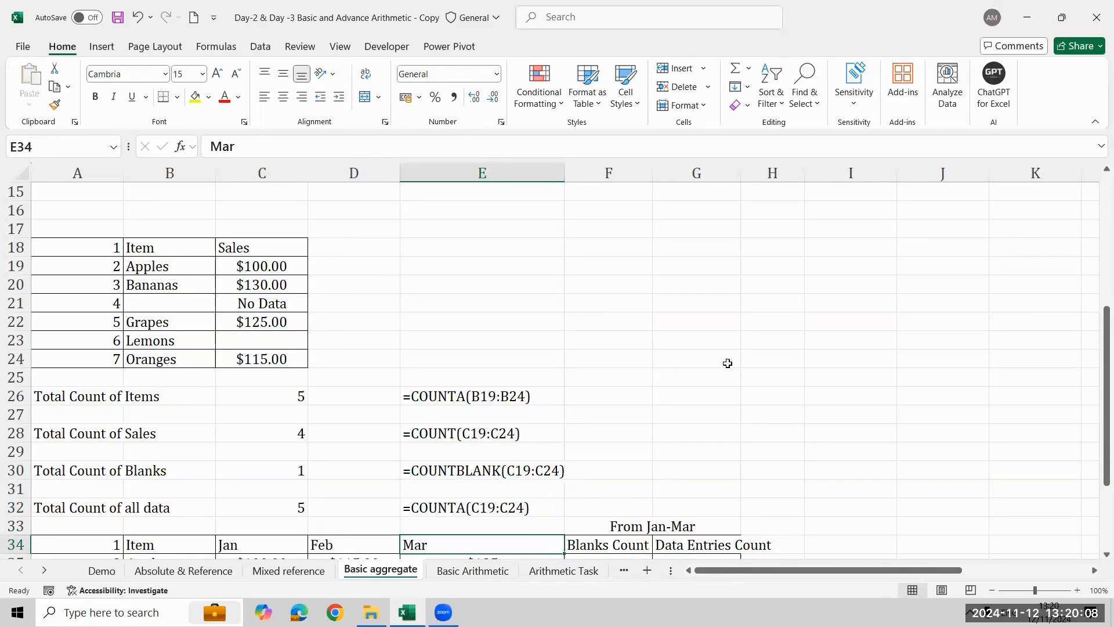
{"action": "left_click", "coordinate": [435, 397]}
{"action": "left_click", "coordinate": [9, 398]}
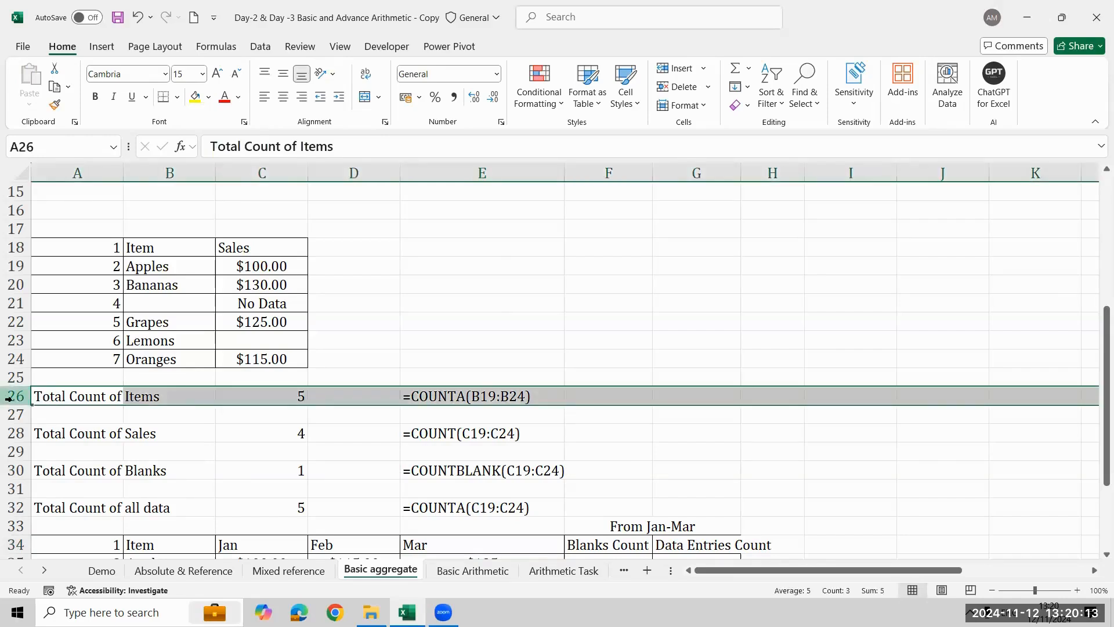
{"action": "left_click", "coordinate": [672, 416]}
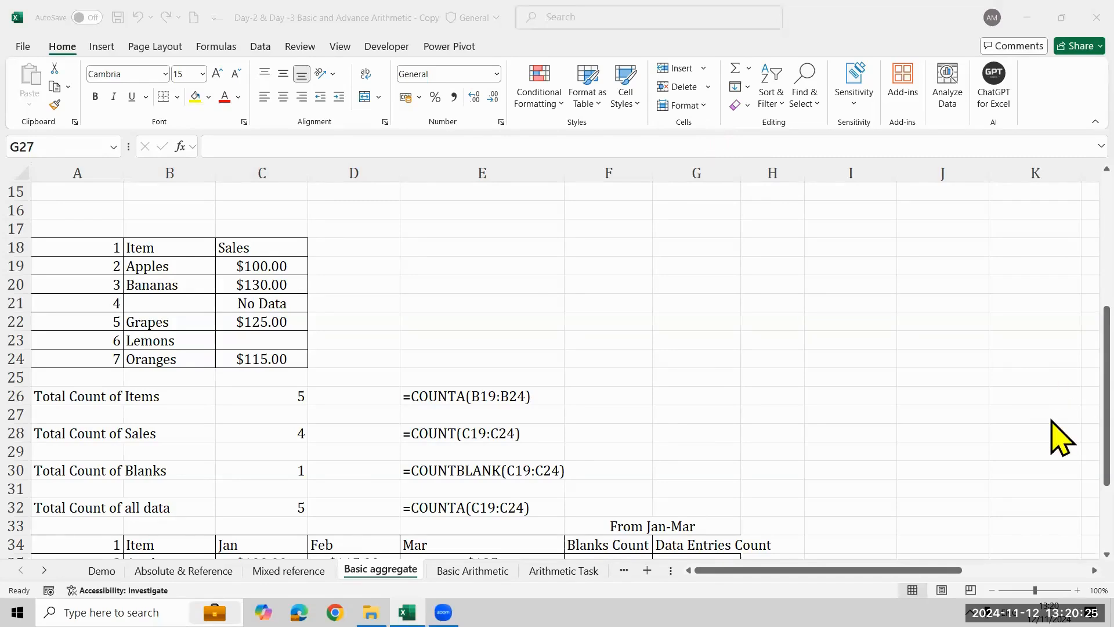
{"action": "left_click", "coordinate": [1051, 443]}
{"action": "scroll", "coordinate": [1060, 461], "scroll_direction": "down", "scroll_amount": 3}
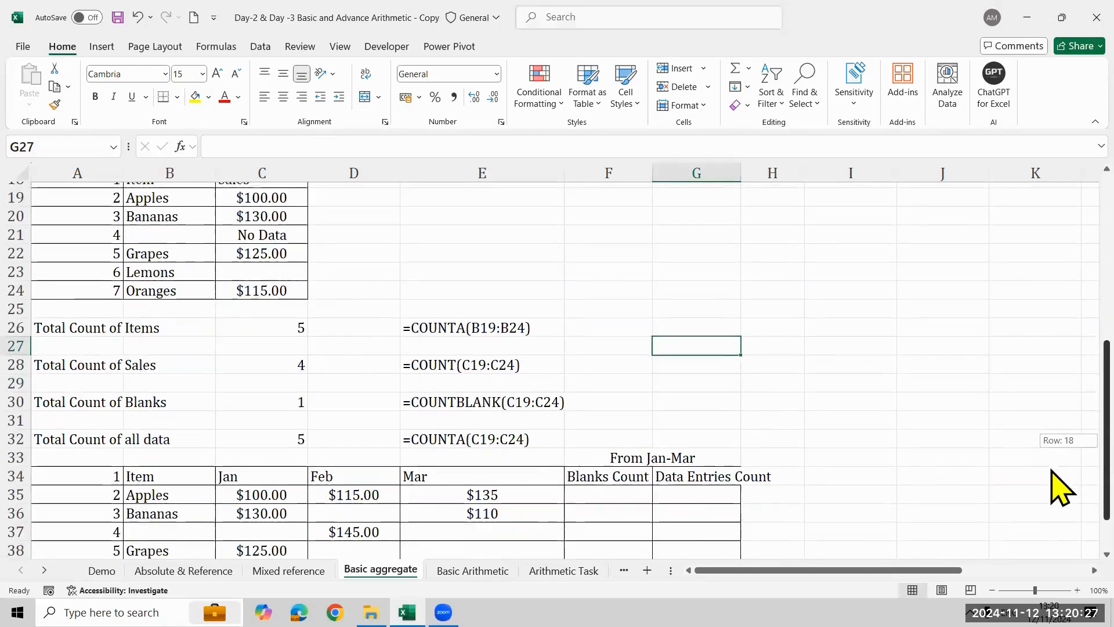
{"action": "scroll", "coordinate": [1060, 476], "scroll_direction": "up", "scroll_amount": 1}
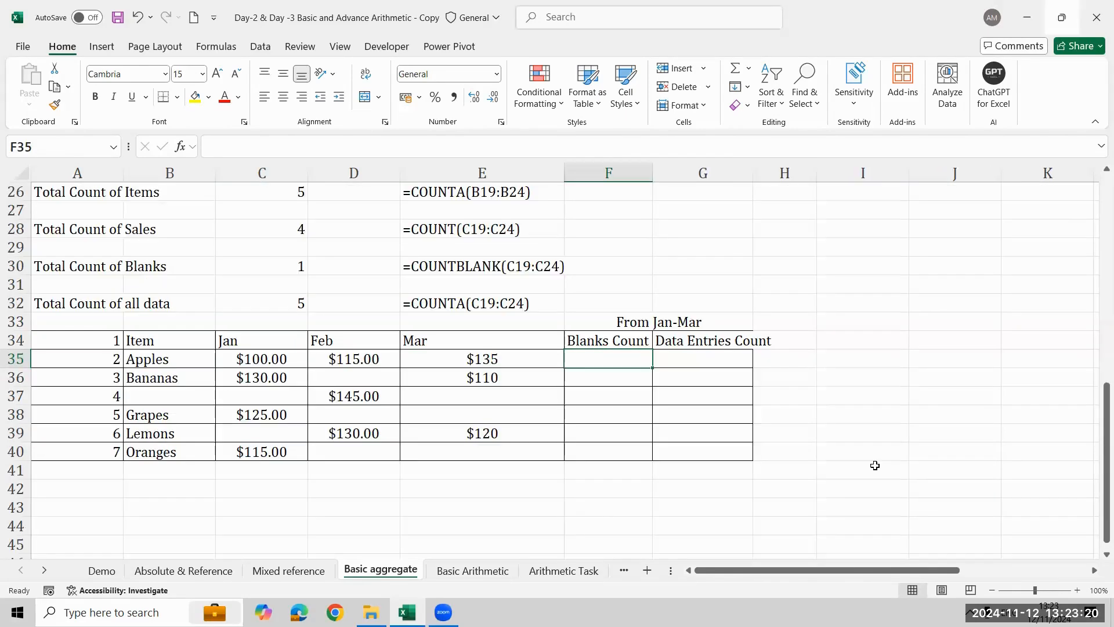
- Enter the formula =COUNTBLANK(C35:E35) in F35 for the Blanks Count of Apples
{"action": "type", "text": "="}
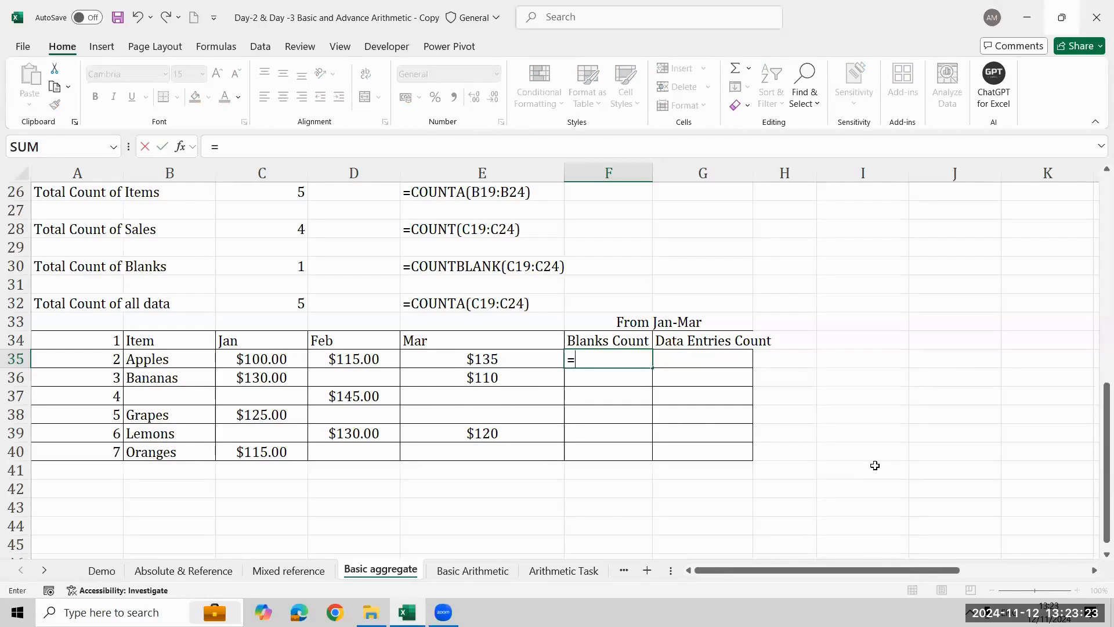
{"action": "type", "text": "co"}
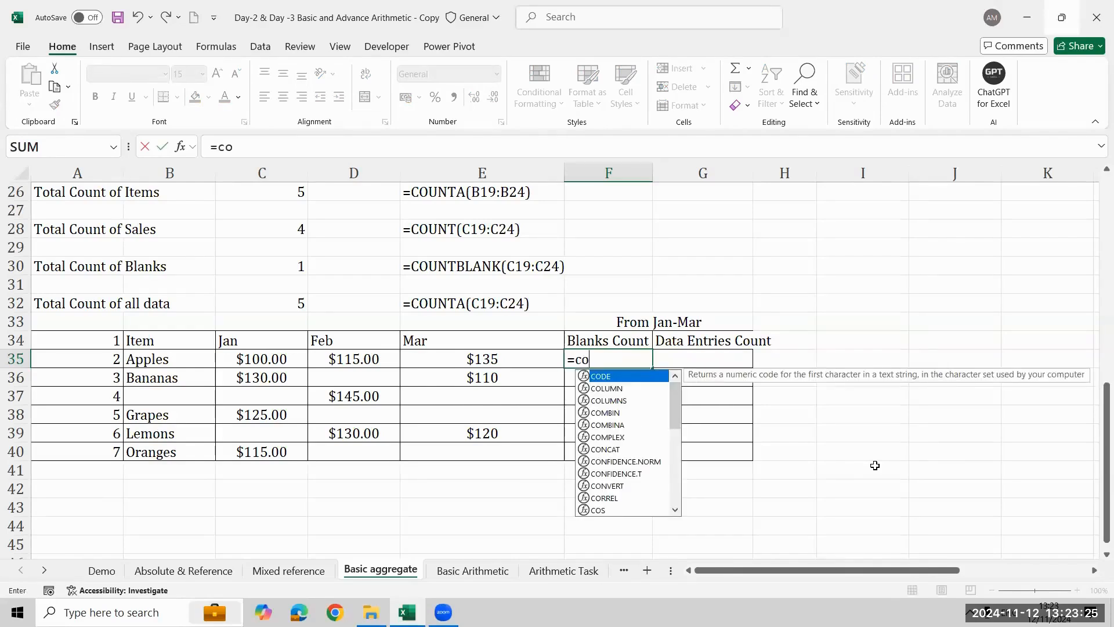
{"action": "type", "text": "un"}
{"action": "key", "text": "Down"}
{"action": "key", "text": "Down"}
{"action": "key", "text": "Tab"}
{"action": "key", "text": "Left"}
{"action": "key", "text": "Left"}
{"action": "key", "text": "Left"}
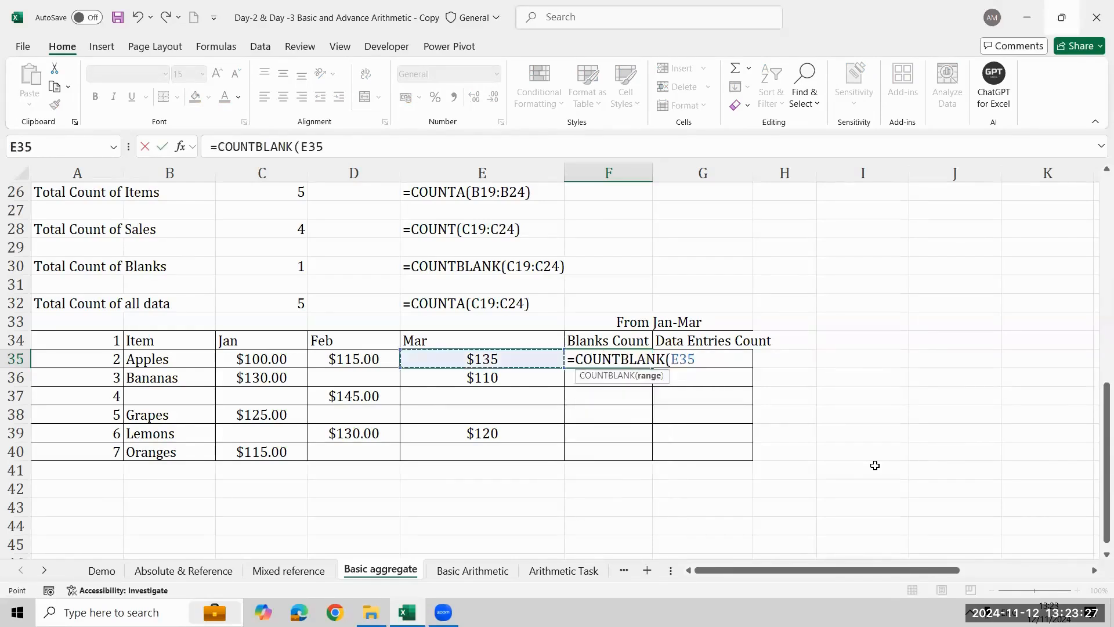
{"action": "key", "text": "shift+Right"}
{"action": "key", "text": "shift+Right"}
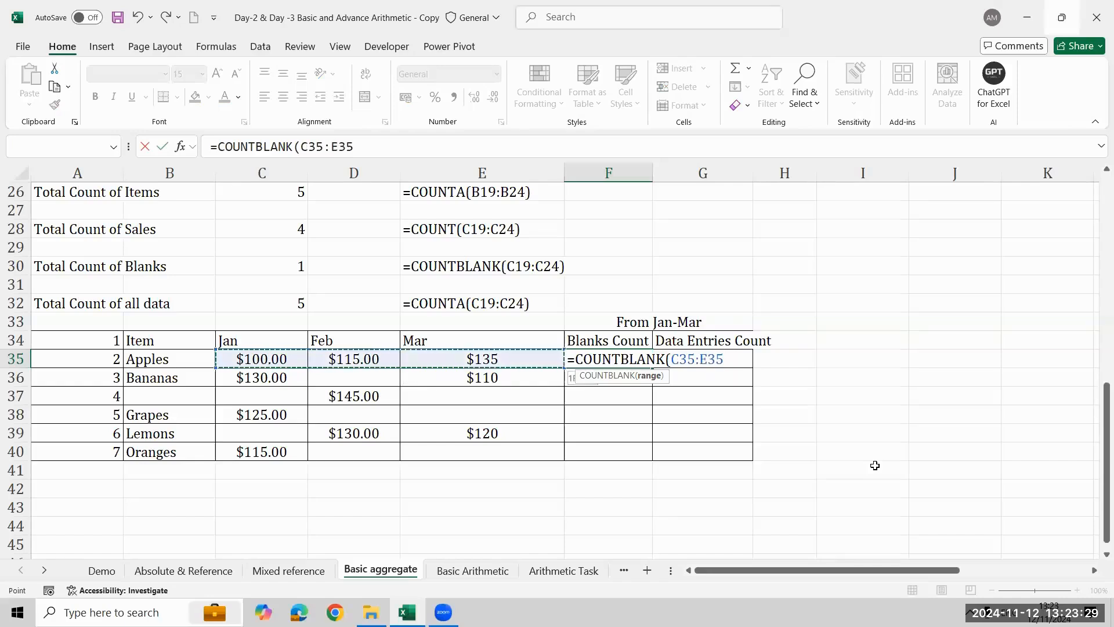
{"action": "type", "text": ")"}
{"action": "key", "text": "Return"}
{"action": "key", "text": "Up"}
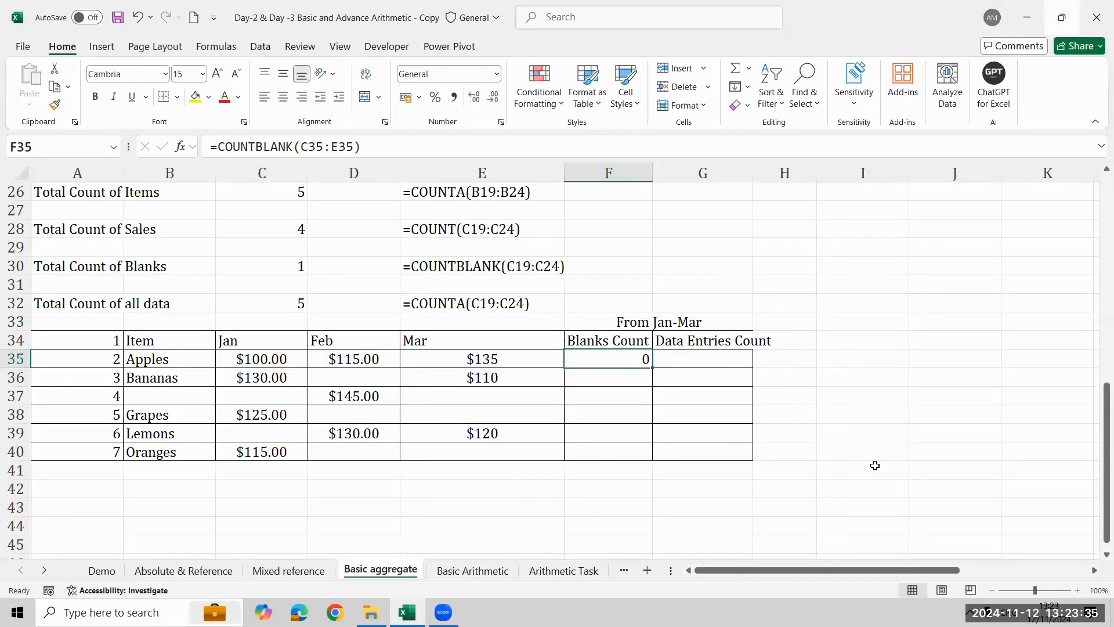
- Fill the COUNTBLANK formula from F35 down through F40 to give the Blanks Count of every item
{"action": "key", "text": "shift+Down"}
{"action": "key", "text": "ctrl+d"}
{"action": "key", "text": "Down"}
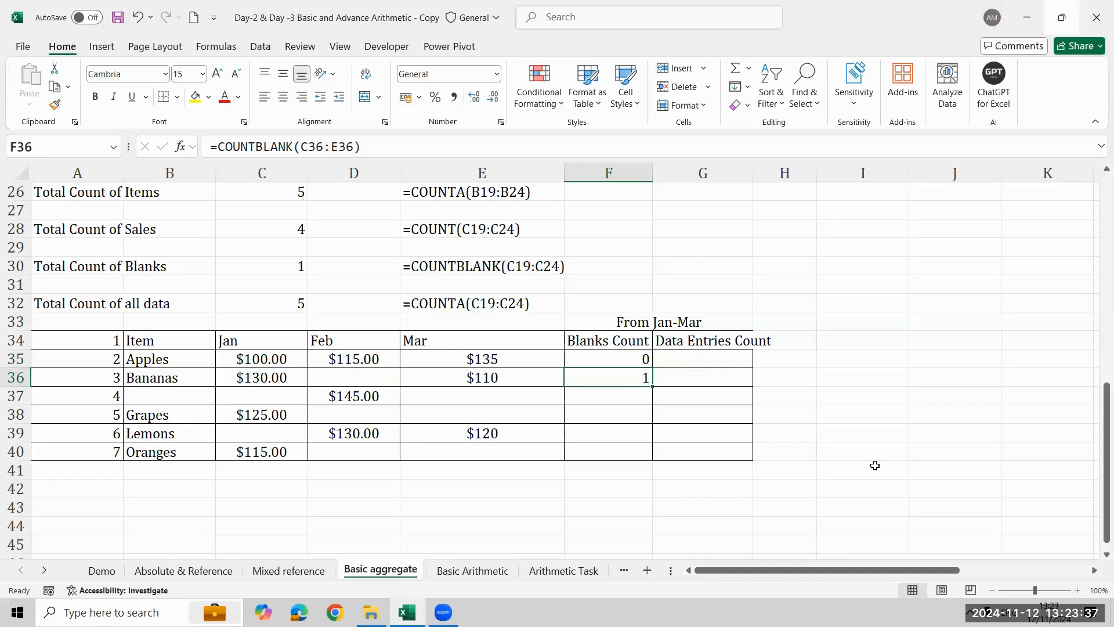
{"action": "key", "text": "shift+Down"}
{"action": "key", "text": "shift+Down"}
{"action": "key", "text": "shift+Up"}
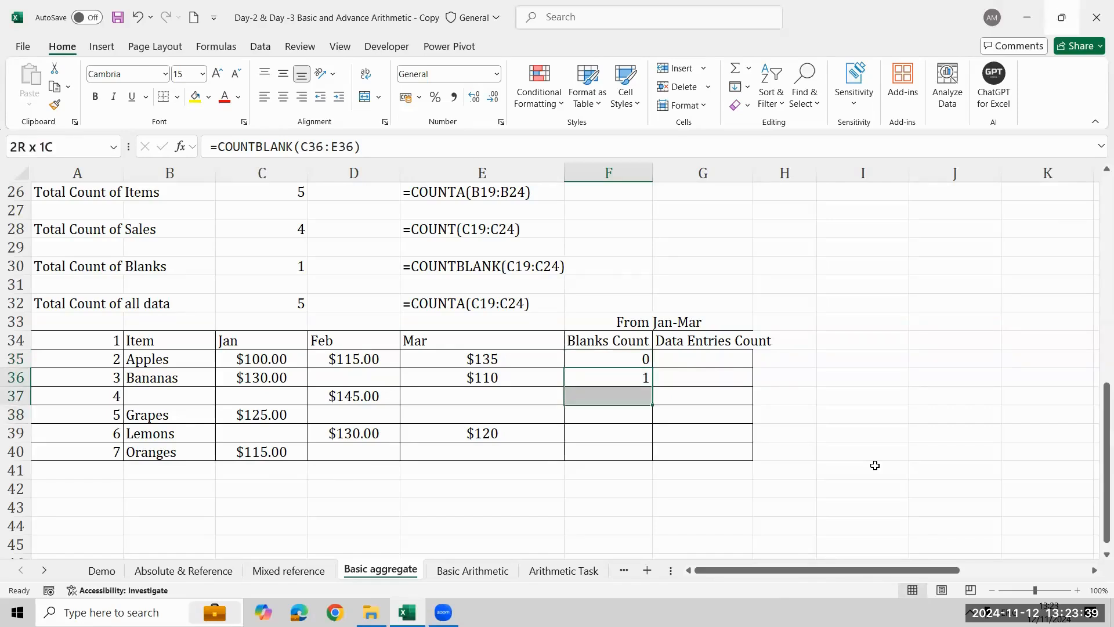
{"action": "key", "text": "ctrl+d"}
{"action": "key", "text": "shift+Down"}
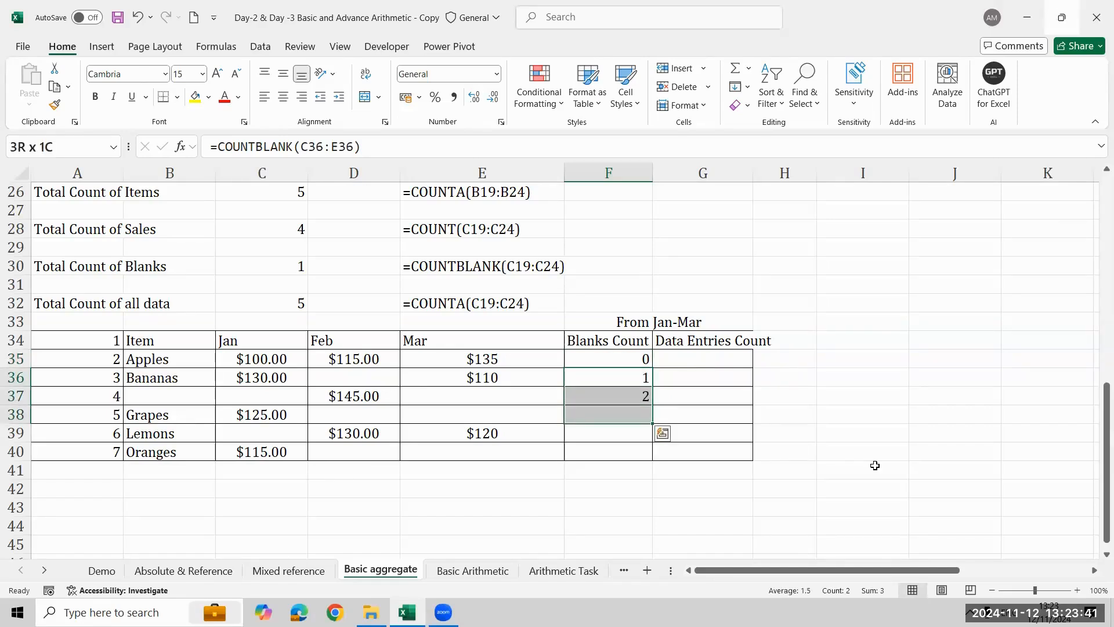
{"action": "key", "text": "ctrl+d"}
{"action": "key", "text": "Down"}
{"action": "key", "text": "Down"}
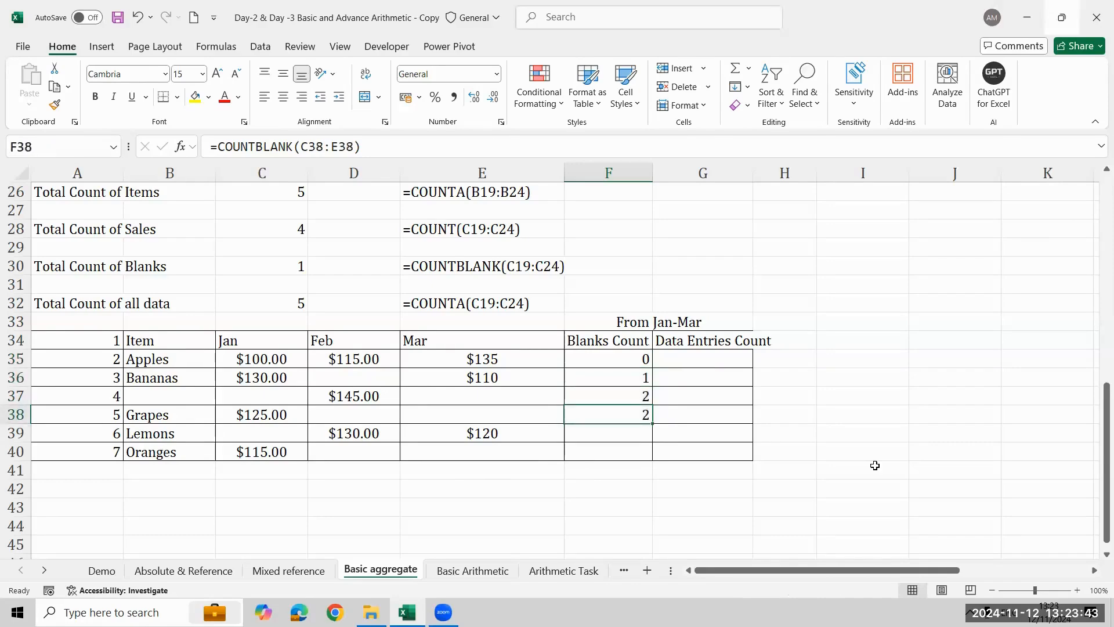
{"action": "key", "text": "shift+Down"}
{"action": "key", "text": "shift+Down"}
{"action": "key", "text": "ctrl+d"}
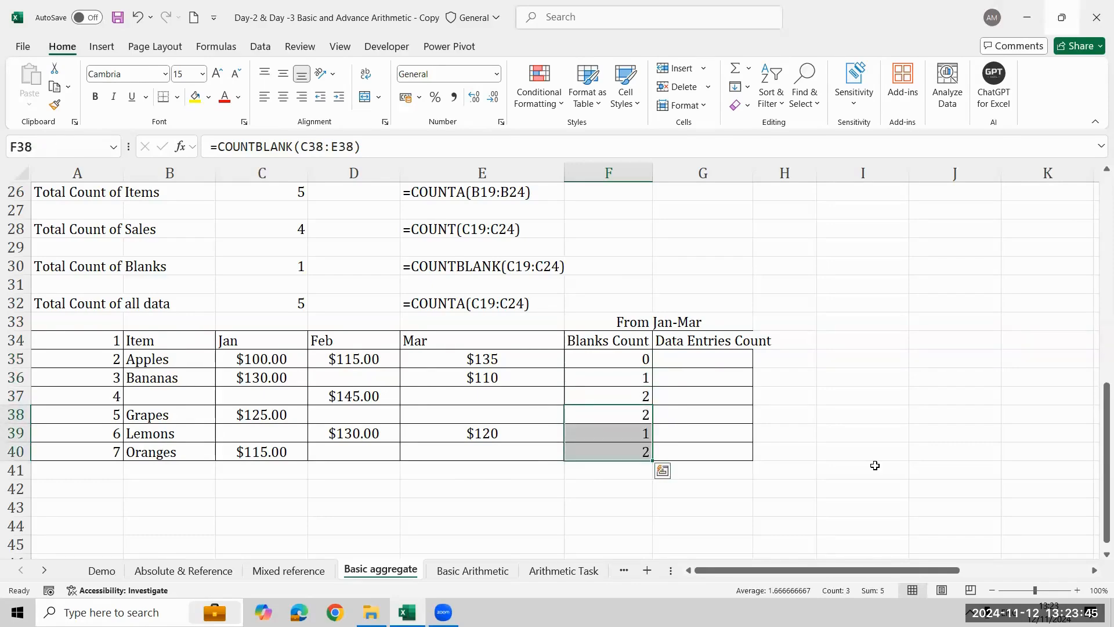
- Enter the formula =COUNT(C35:E35) in G35 for the Data Entries Count of Apples
{"action": "key", "text": "Up"}
{"action": "key", "text": "Up"}
{"action": "key", "text": "Up"}
{"action": "key", "text": "Right"}
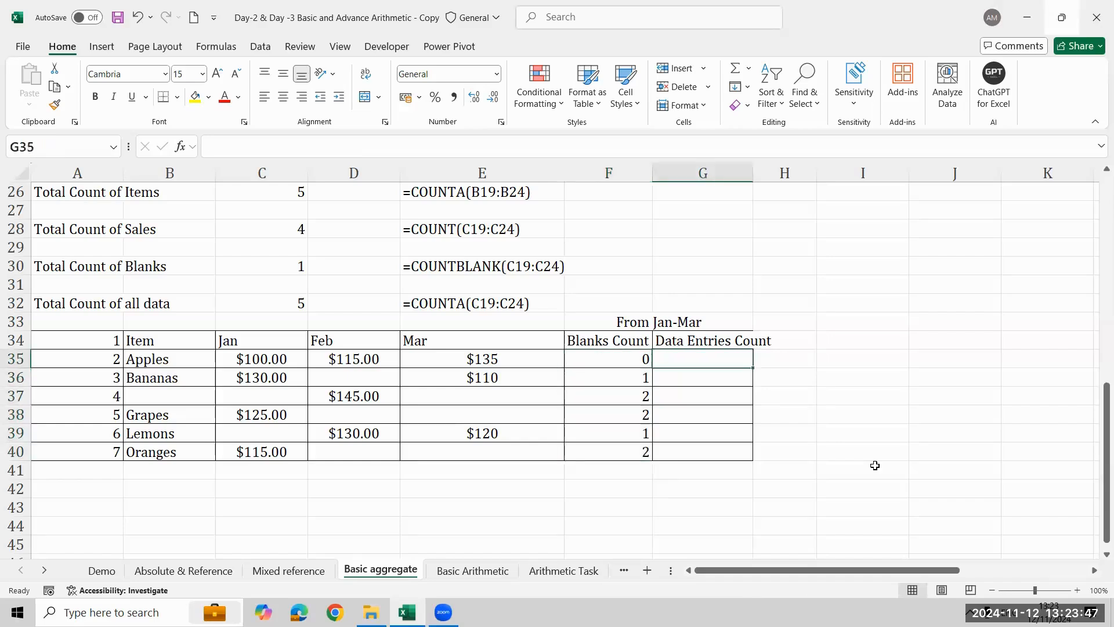
{"action": "type", "text": "="}
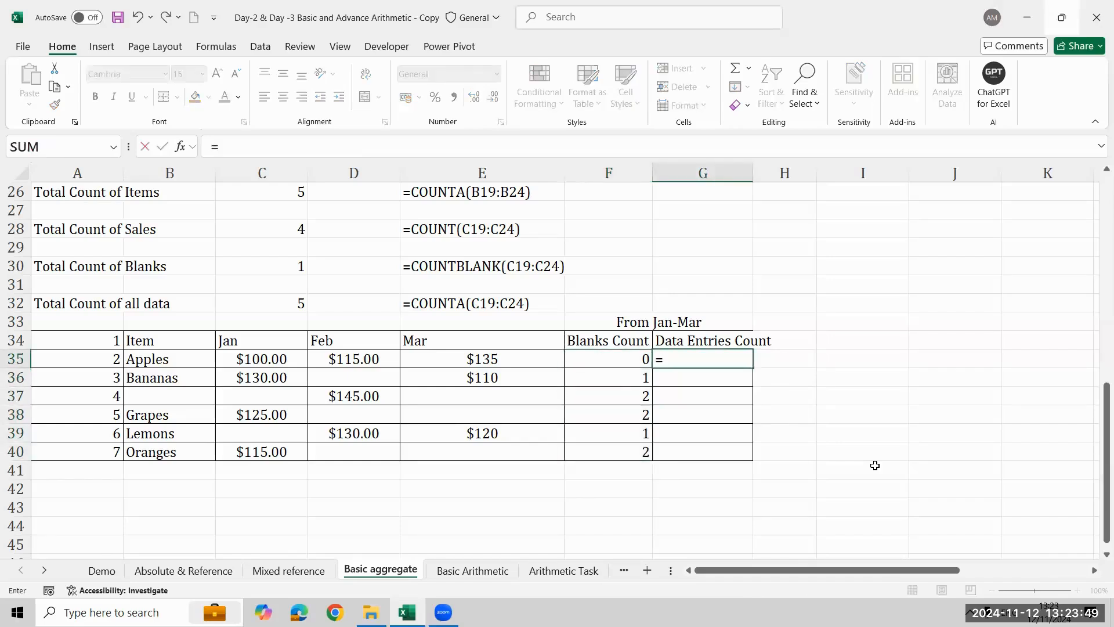
{"action": "type", "text": "coun"}
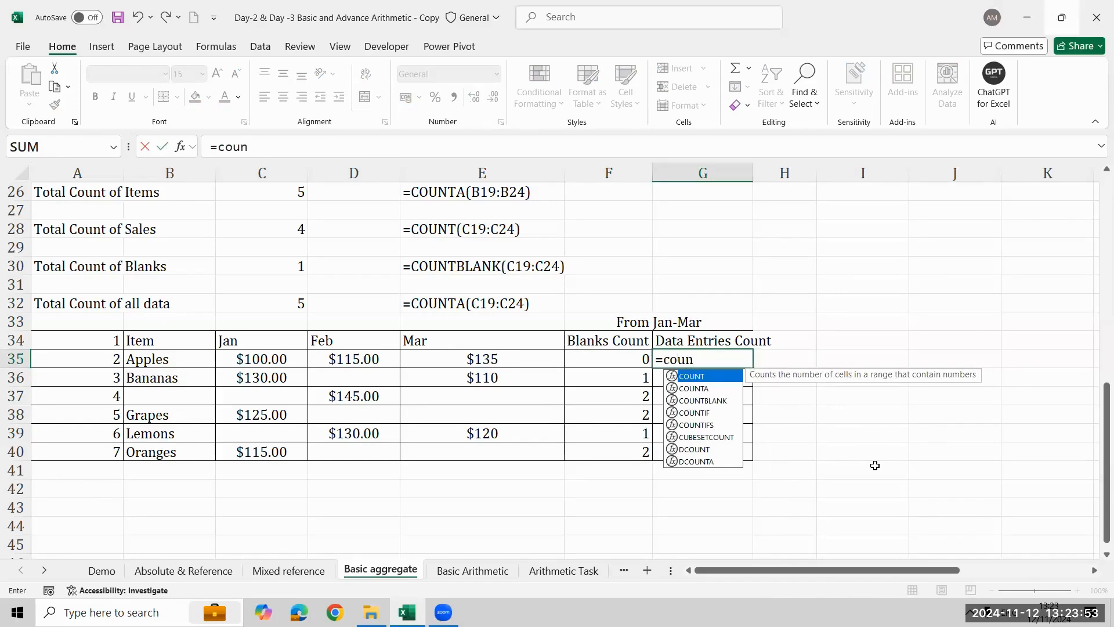
{"action": "key", "text": "Tab"}
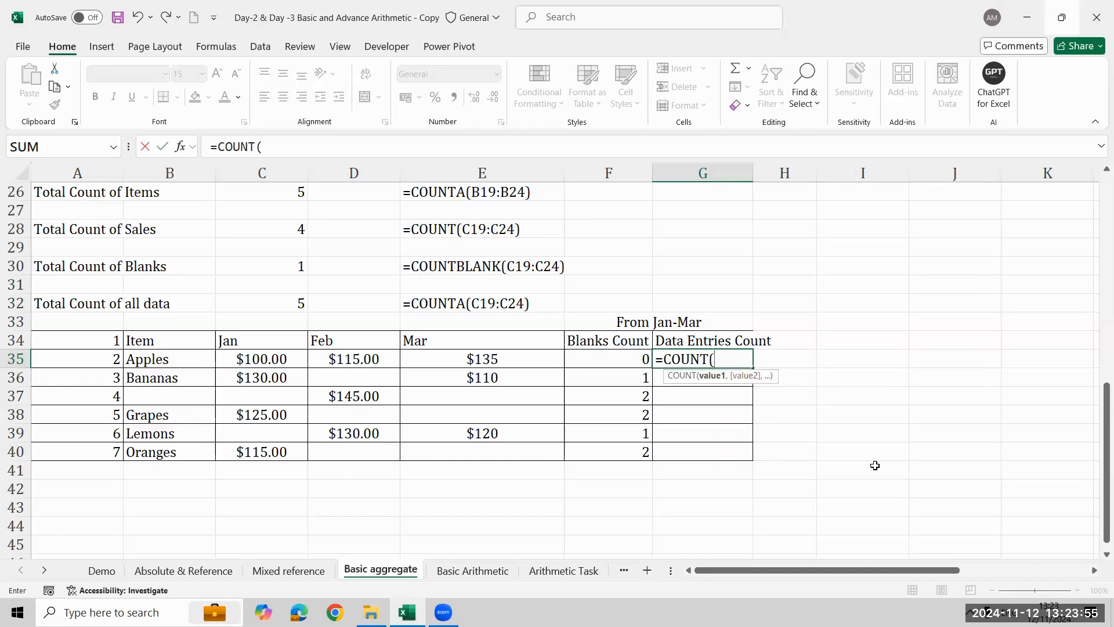
{"action": "key", "text": "Left"}
{"action": "key", "text": "Left"}
{"action": "key", "text": "Left"}
{"action": "key", "text": "Left"}
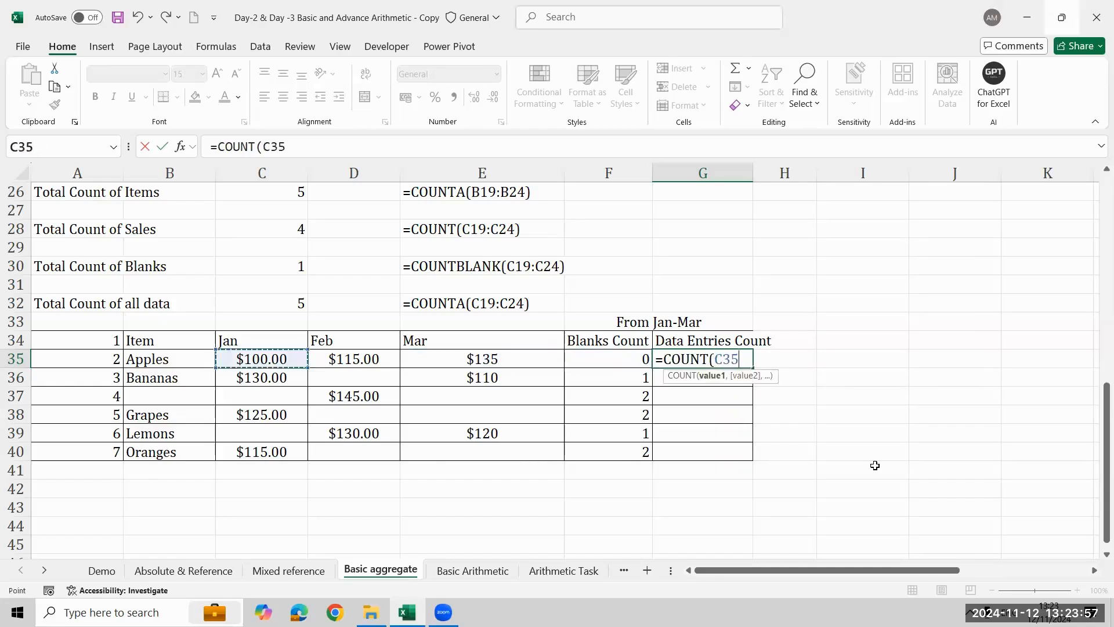
{"action": "key", "text": "shift+Right"}
{"action": "key", "text": "shift+Right"}
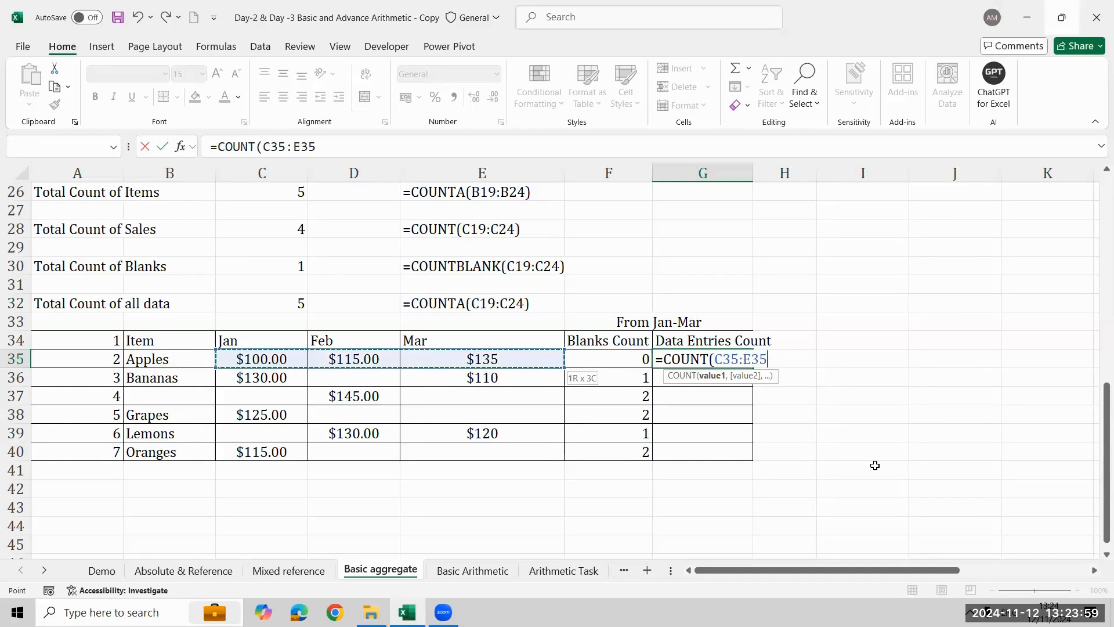
{"action": "type", "text": ")"}
{"action": "key", "text": "ctrl+Return"}
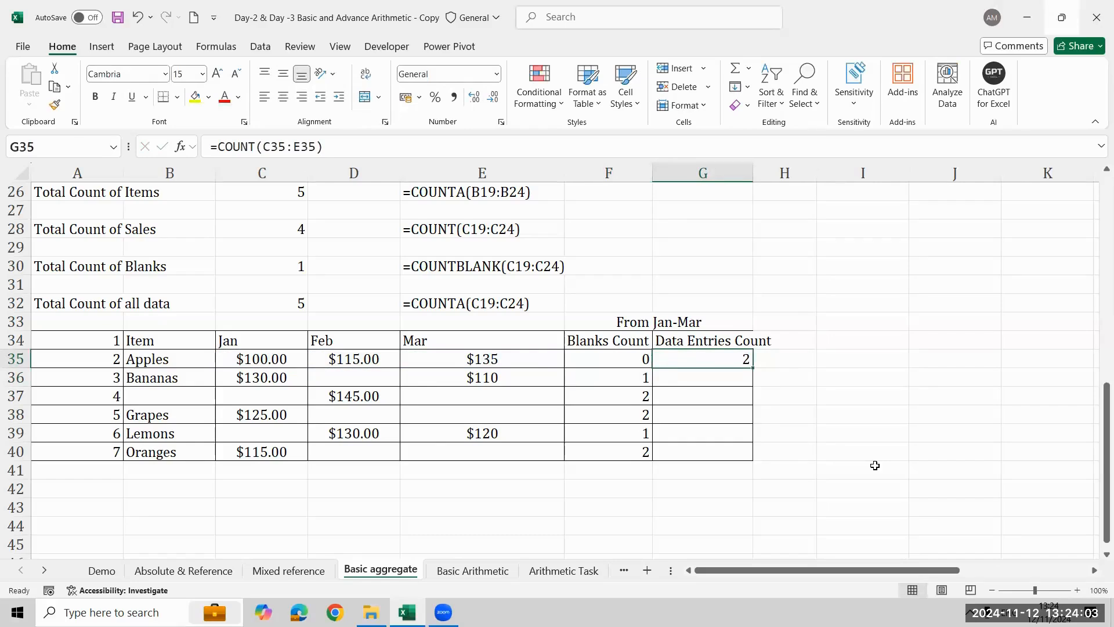
- Examine the stored January to March values of Apples in C35:E35 to check what COUNT includes
{"action": "key", "text": "Left"}
{"action": "key", "text": "Left"}
{"action": "key", "text": "Left"}
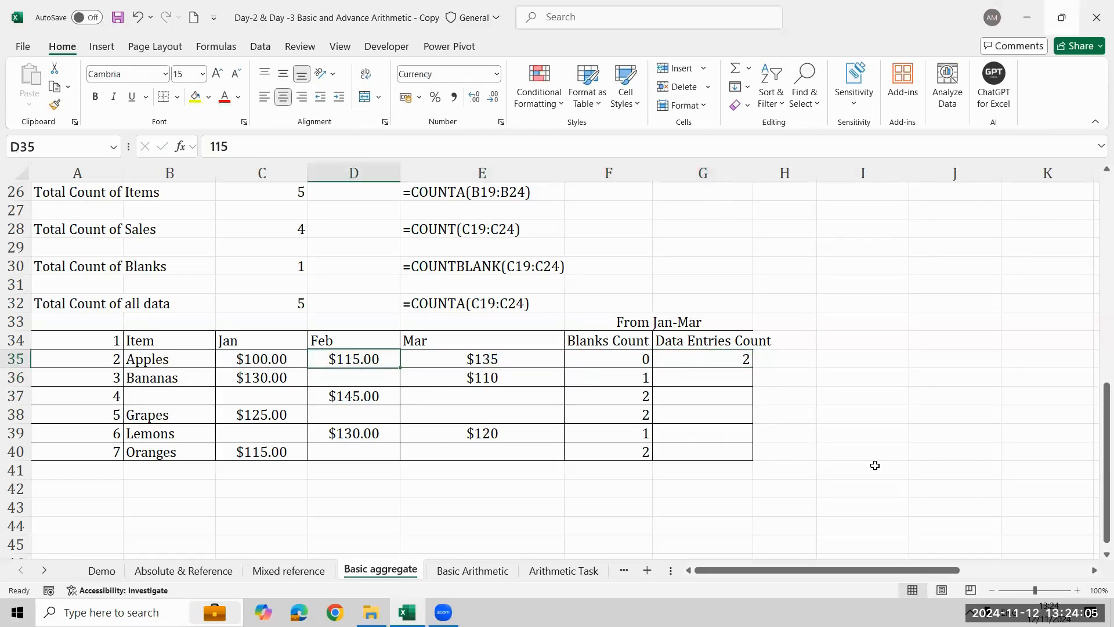
{"action": "key", "text": "Left"}
{"action": "key", "text": "shift+Right"}
{"action": "key", "text": "shift+Right"}
{"action": "key", "text": "Left"}
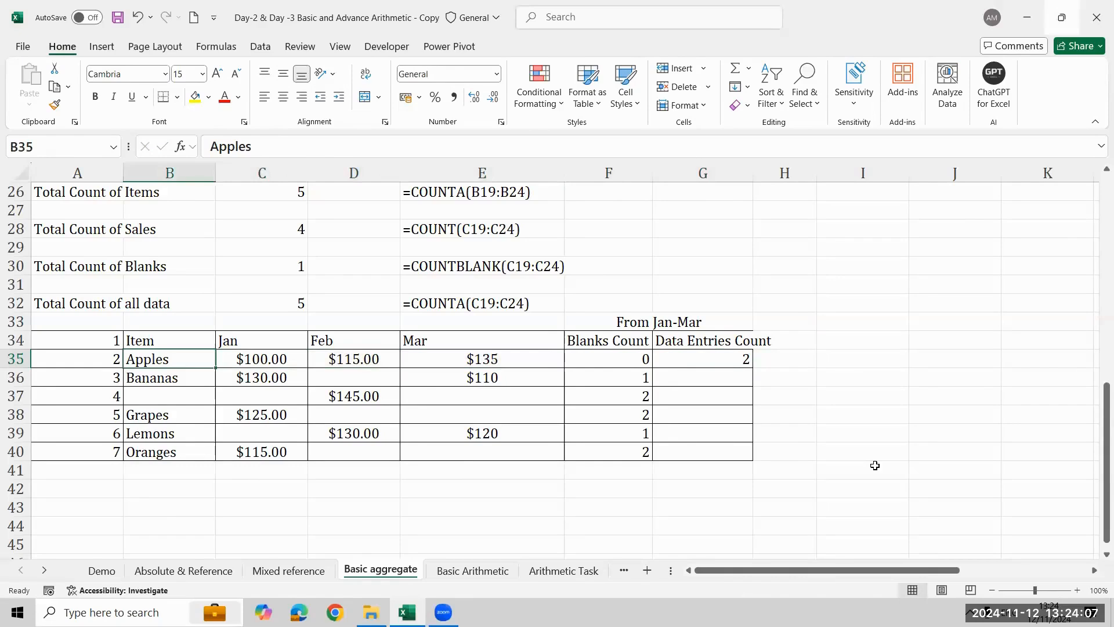
{"action": "key", "text": "Right"}
{"action": "key", "text": "Right"}
{"action": "key", "text": "Right"}
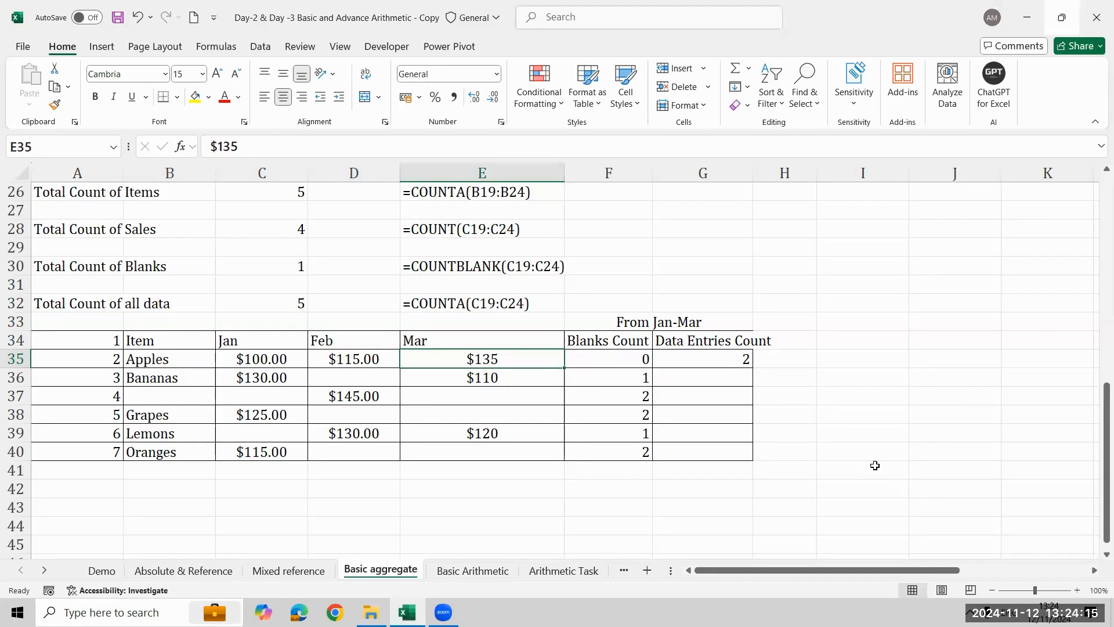
{"action": "key", "text": "Left"}
{"action": "key", "text": "Left"}
{"action": "key", "text": "Left"}
{"action": "key", "text": "ctrl+shift+Right"}
- Remove both decimal places from the January and February amounts in C35:D40
{"action": "key", "text": "Right"}
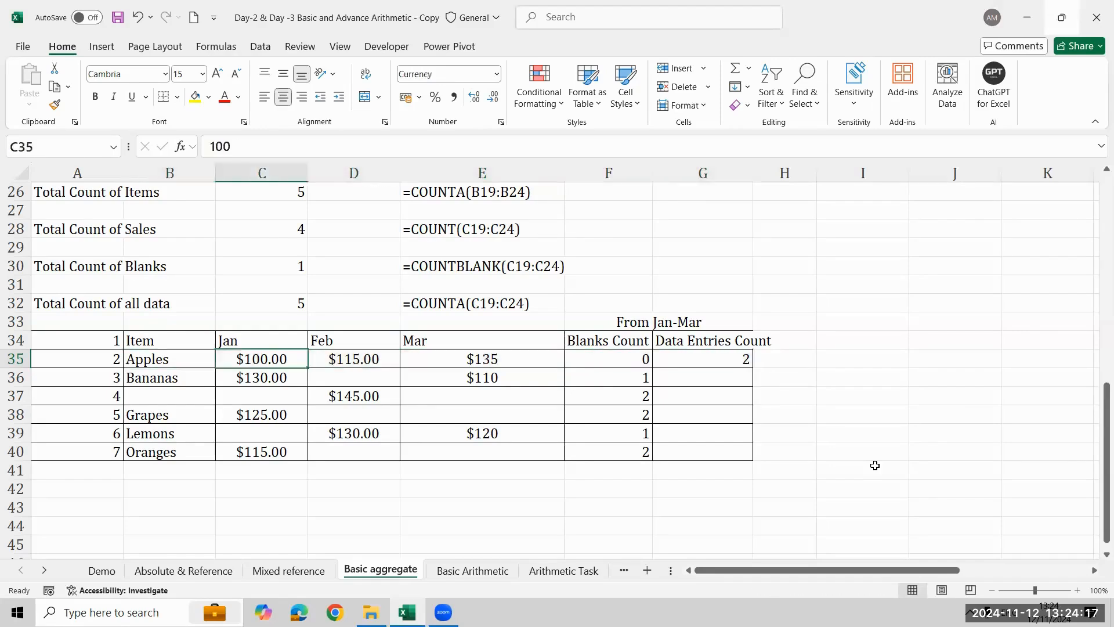
{"action": "key", "text": "shift+Right"}
{"action": "key", "text": "shift+Down"}
{"action": "key", "text": "shift+Down"}
{"action": "key", "text": "shift+Down"}
{"action": "key", "text": "shift+Down"}
{"action": "key", "text": "shift+Down"}
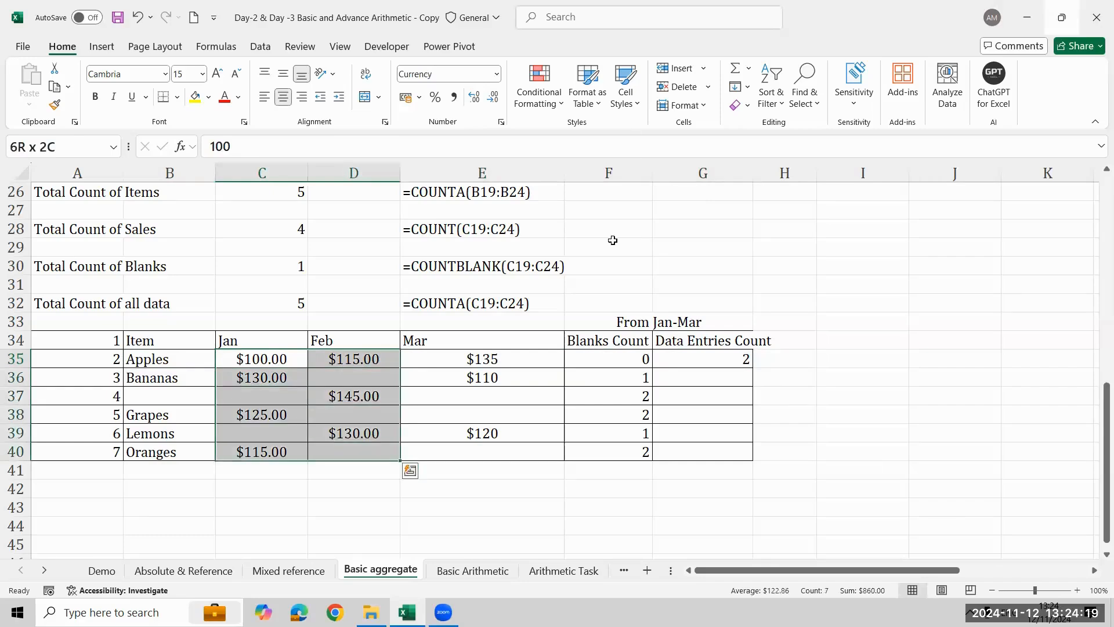
{"action": "left_click", "coordinate": [494, 97]}
{"action": "left_click", "coordinate": [494, 97]}
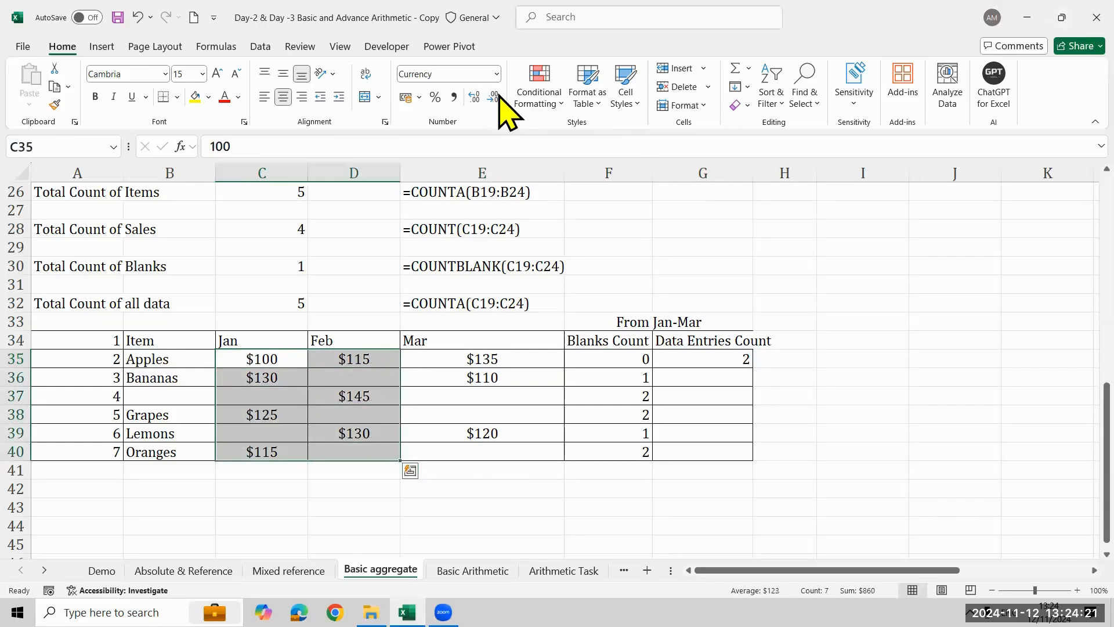
- Compare the number formats and stored contents of the Apples amounts in C35, D35 and E35
{"action": "key", "text": "Down"}
{"action": "key", "text": "Up"}
{"action": "key", "text": "Right"}
{"action": "key", "text": "Right"}
{"action": "key", "text": "Right"}
{"action": "key", "text": "Right"}
{"action": "key", "text": "Right"}
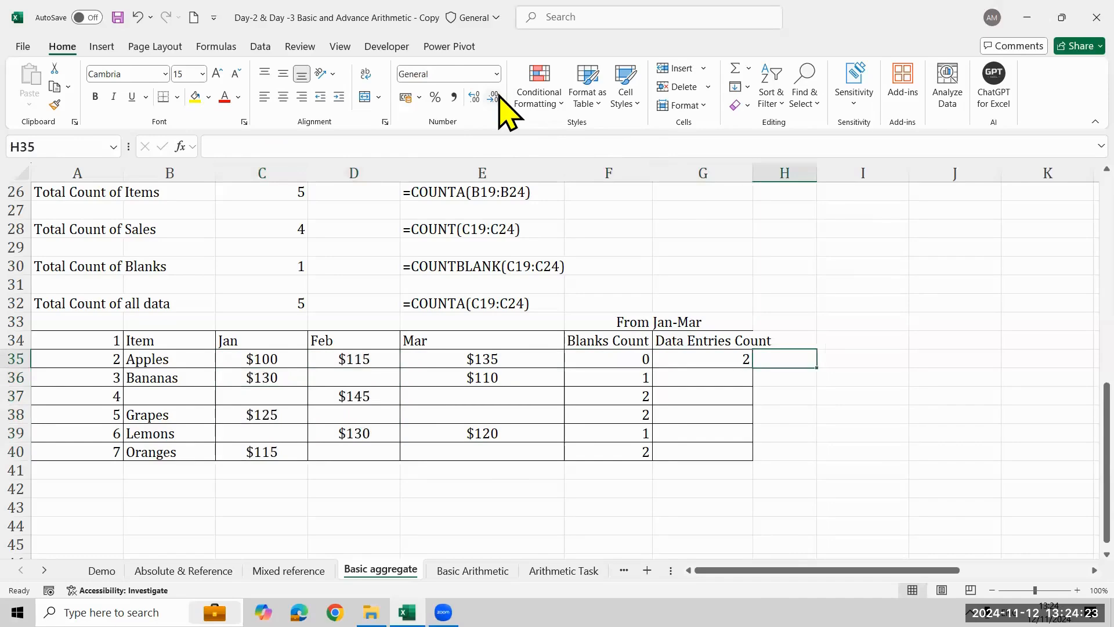
{"action": "key", "text": "Left"}
{"action": "key", "text": "Left"}
{"action": "key", "text": "Left"}
{"action": "key", "text": "Left"}
{"action": "key", "text": "Left"}
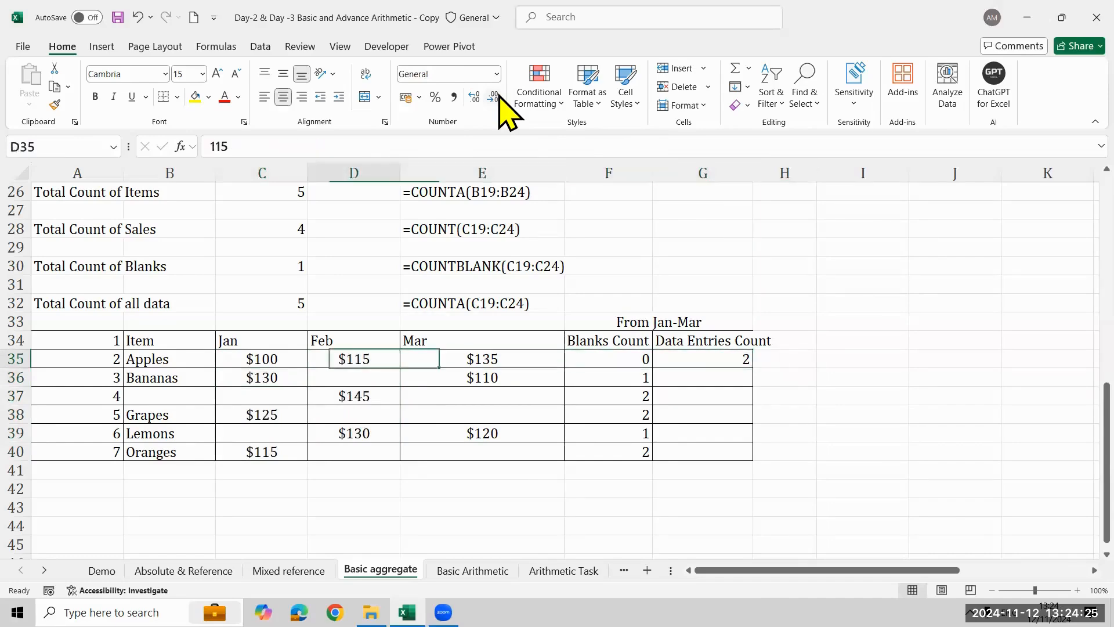
{"action": "key", "text": "shift+Right"}
{"action": "key", "text": "Right"}
{"action": "key", "text": "Right"}
{"action": "key", "text": "Right"}
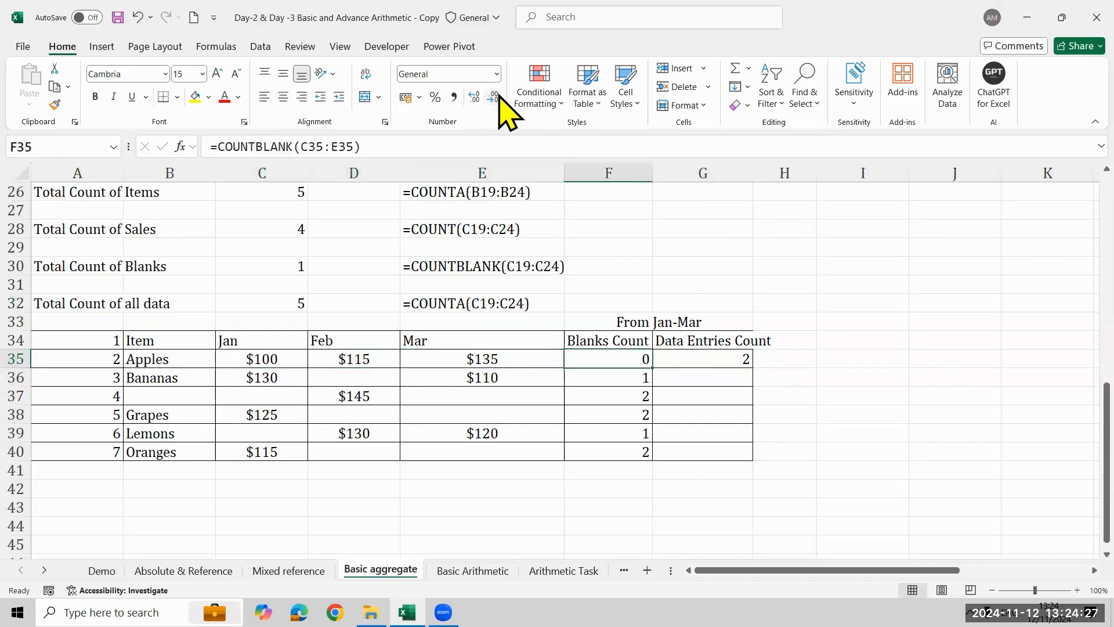
{"action": "key", "text": "Left"}
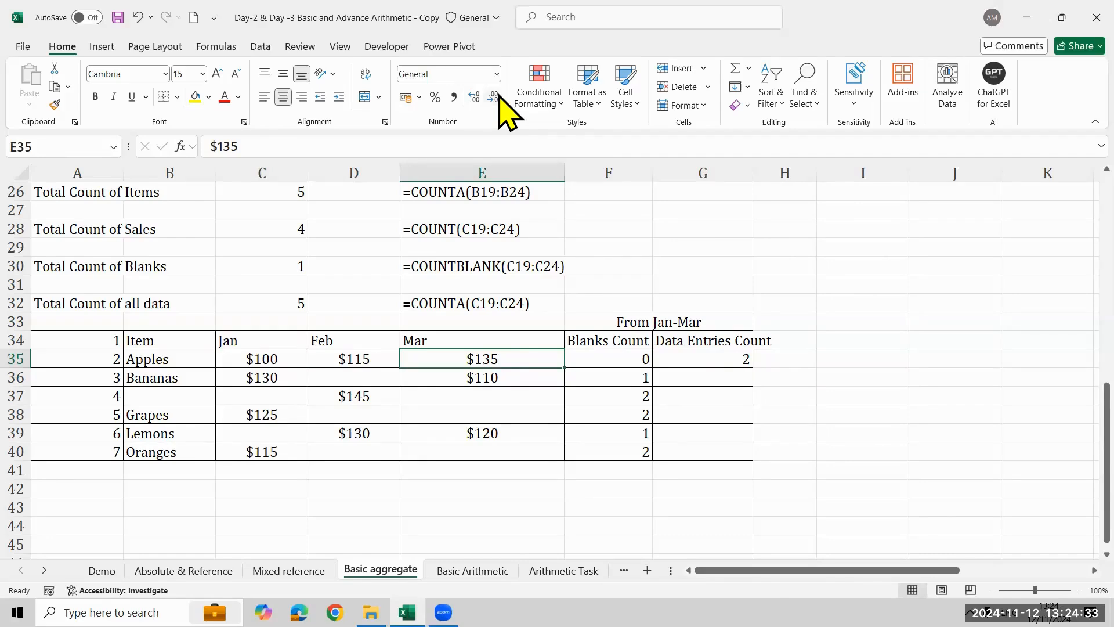
{"action": "key", "text": "Left"}
{"action": "key", "text": "Left"}
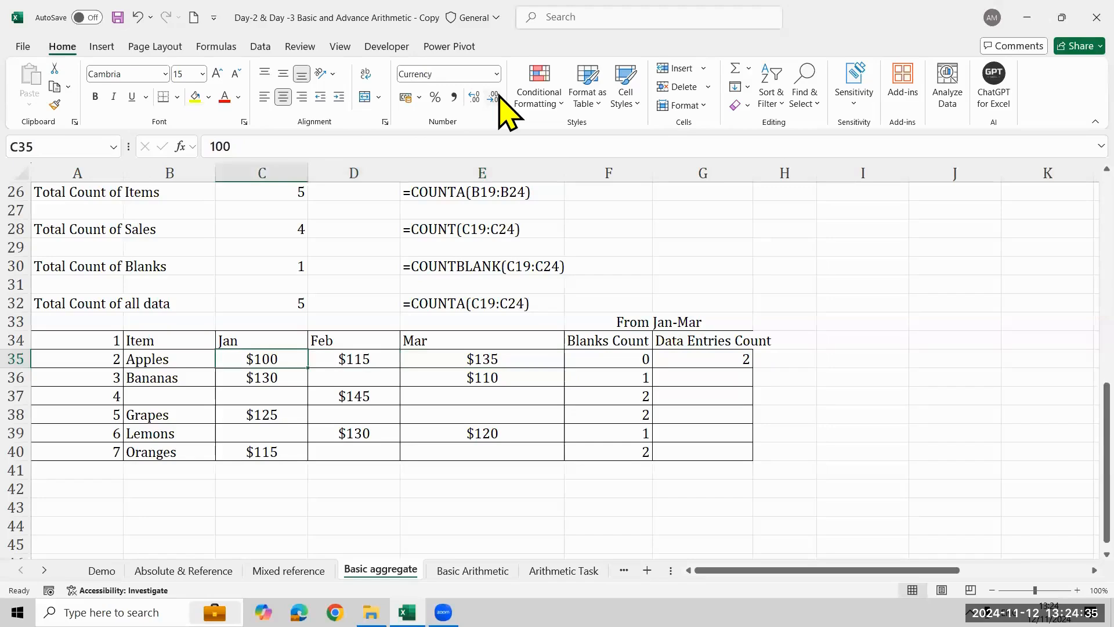
{"action": "key", "text": "shift+Right"}
{"action": "key", "text": "Right"}
{"action": "key", "text": "Right"}
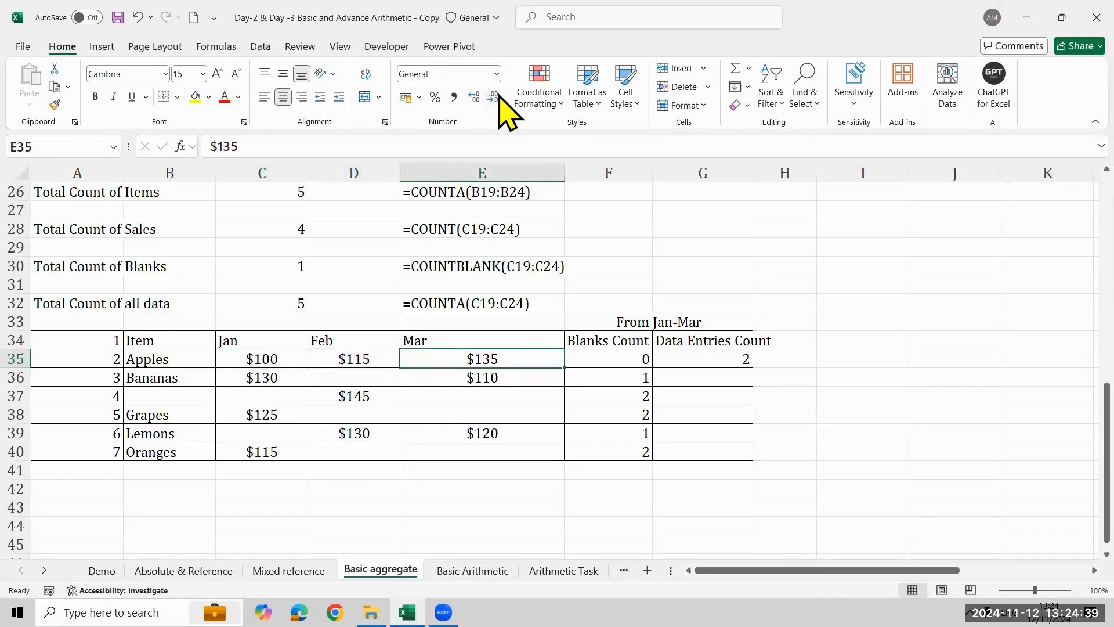
- Replace the formula in G35 with =COUNTA(C35:E35) for the Data Entries Count of Apples
{"action": "key", "text": "Right"}
{"action": "key", "text": "Right"}
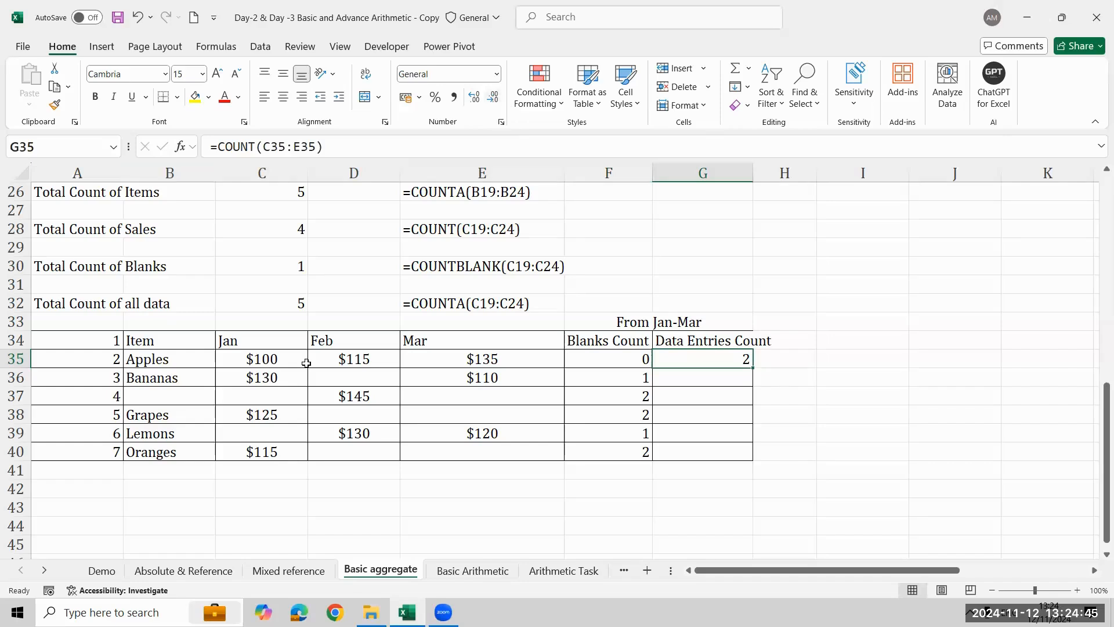
{"action": "type", "text": "="}
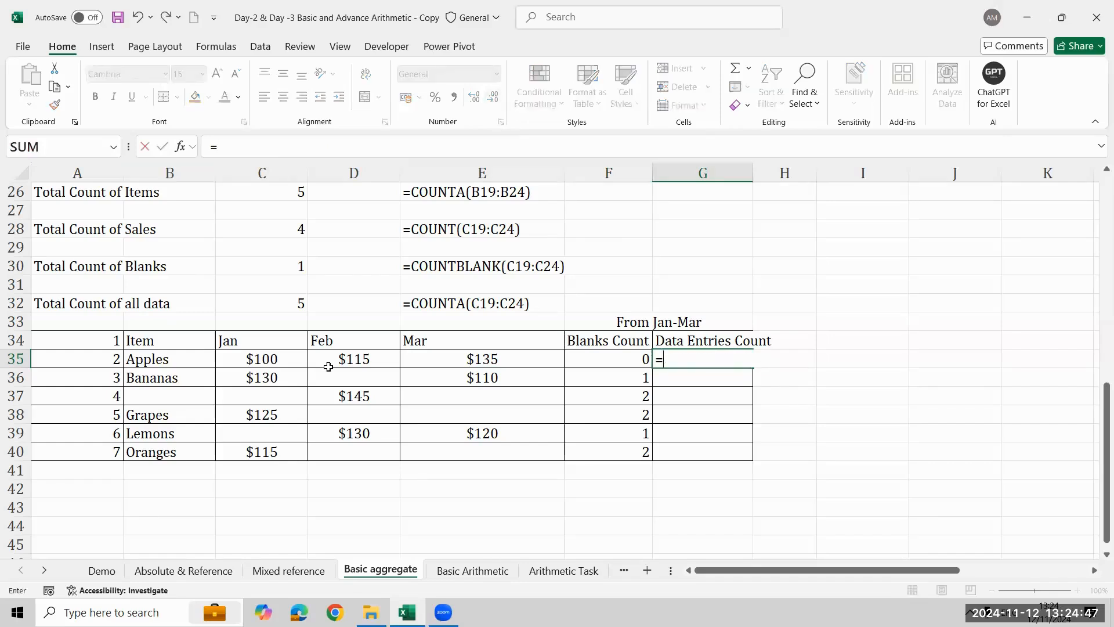
{"action": "type", "text": "coun"}
{"action": "key", "text": "Down"}
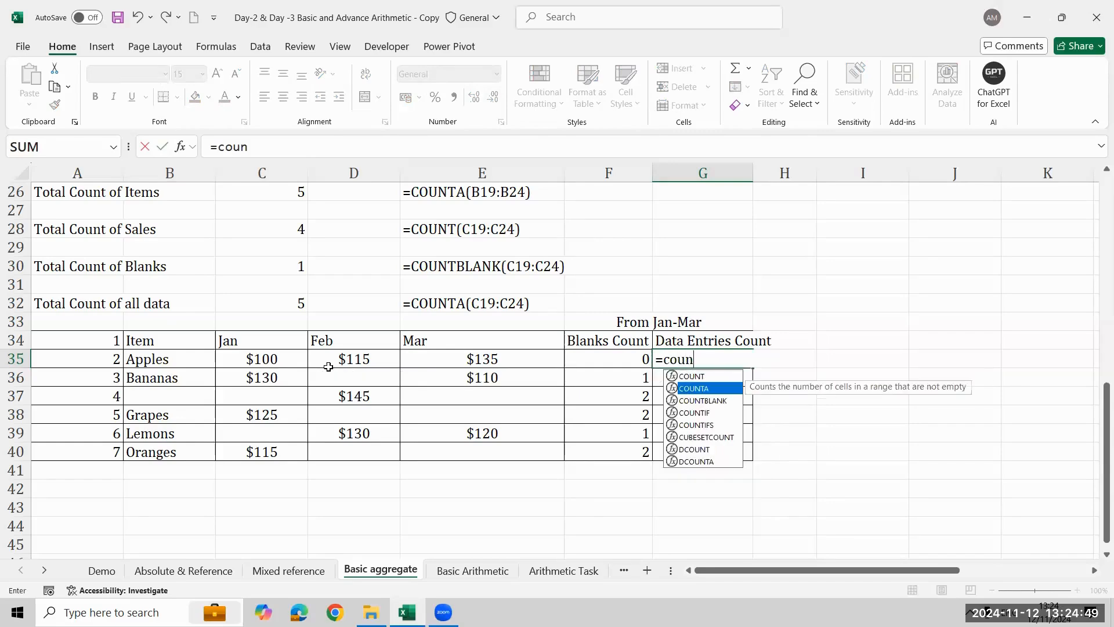
{"action": "key", "text": "Tab"}
{"action": "key", "text": "Left"}
{"action": "key", "text": "Left"}
{"action": "key", "text": "shift+Left"}
{"action": "key", "text": "shift+Left"}
{"action": "key", "text": "Return"}
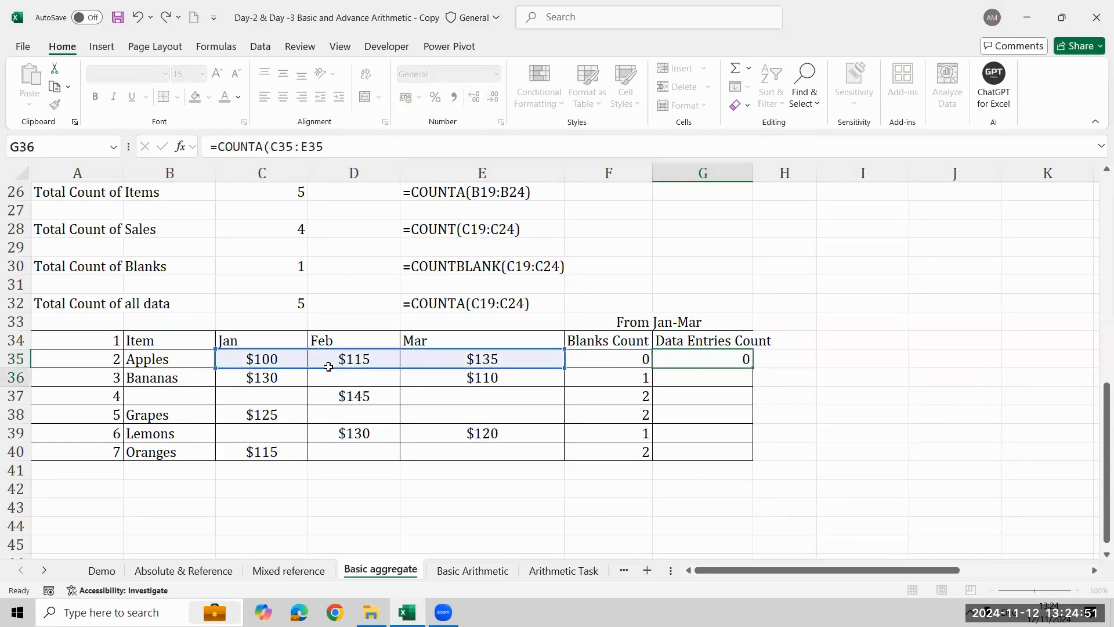
- Fill the COUNTA formula from G35 down through G40 to give the Data Entries Count of every item
{"action": "key", "text": "Up"}
{"action": "key", "text": "shift+Down"}
{"action": "key", "text": "shift+Down"}
{"action": "key", "text": "shift+Down"}
{"action": "key", "text": "shift+Down"}
{"action": "key", "text": "shift+Down"}
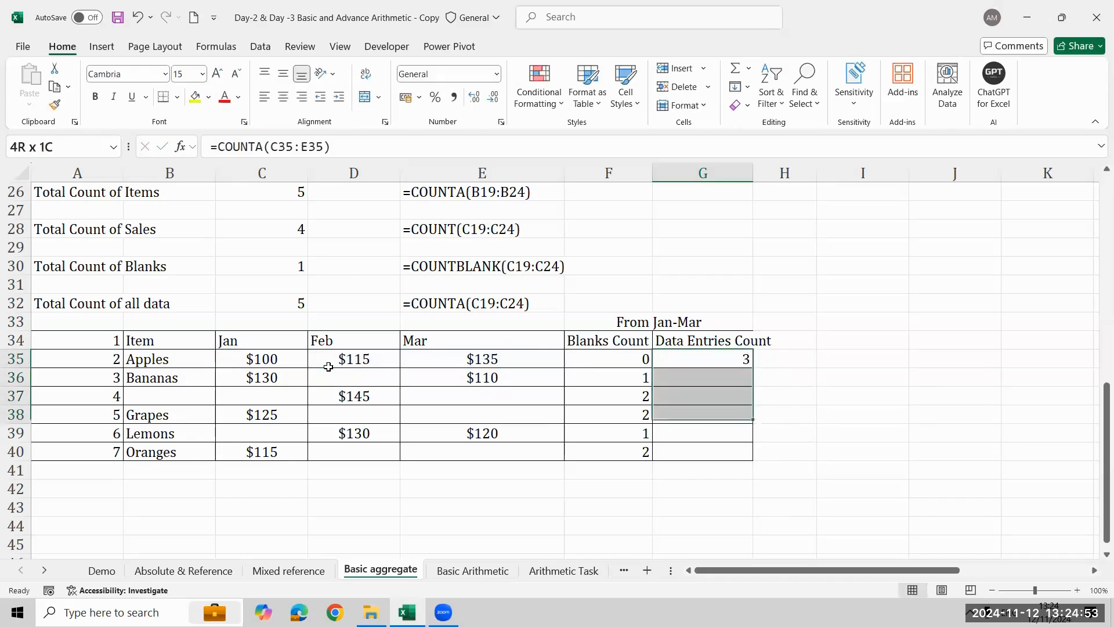
{"action": "key", "text": "ctrl+d"}
- Enter the formula =FORMULATEXT(F35) in F42 to show the Blanks Count formula as text
{"action": "key", "text": "Down"}
{"action": "key", "text": "Down"}
{"action": "key", "text": "Down"}
{"action": "key", "text": "Down"}
{"action": "key", "text": "Down"}
{"action": "key", "text": "Down"}
{"action": "key", "text": "Down"}
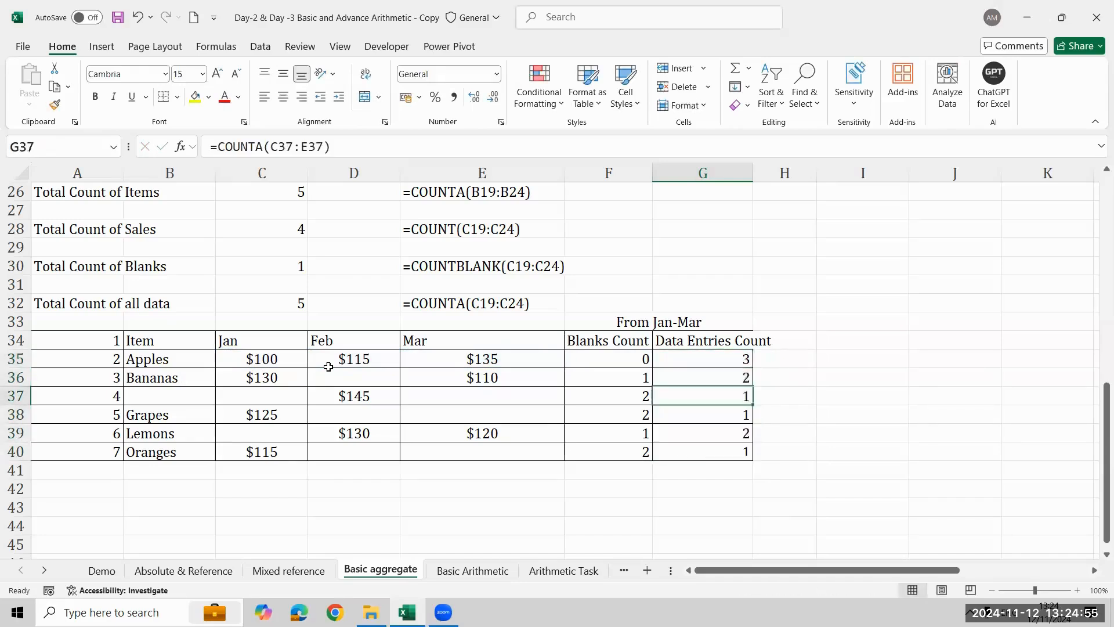
{"action": "key", "text": "Left"}
{"action": "type", "text": "=frm"}
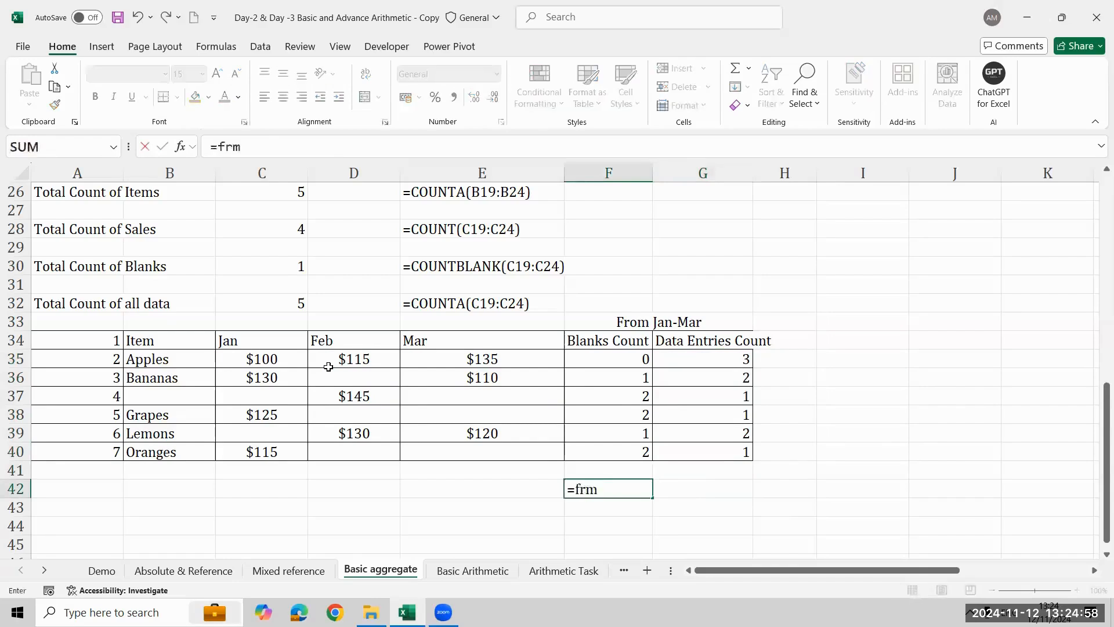
{"action": "key", "text": "Tab"}
{"action": "key", "text": "Left"}
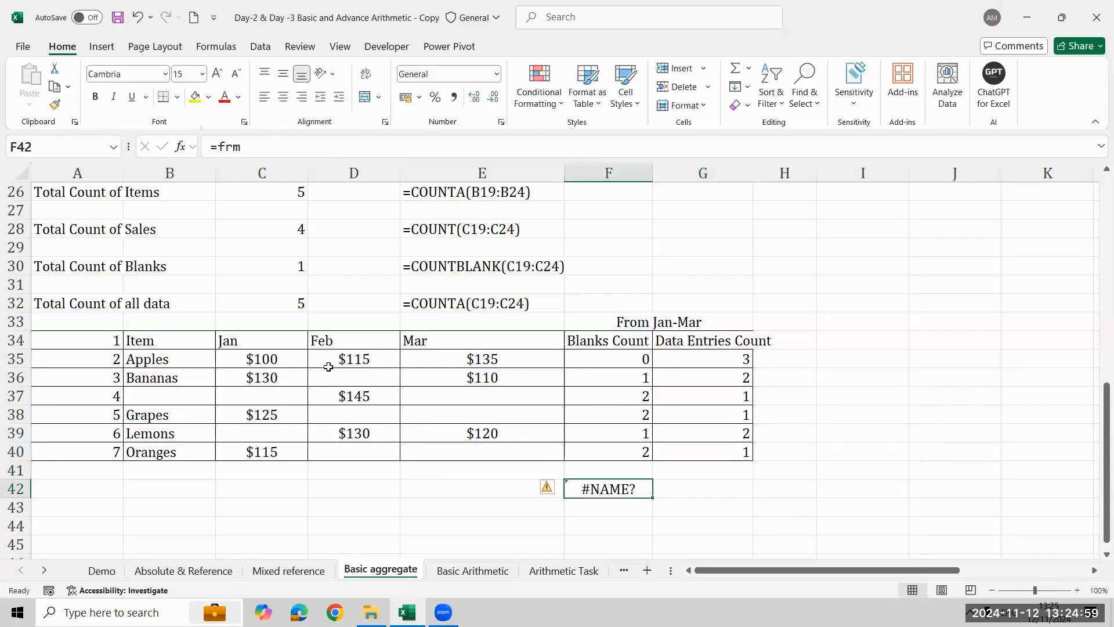
{"action": "key", "text": "F2"}
{"action": "key", "text": "BackSpace"}
{"action": "key", "text": "BackSpace"}
{"action": "type", "text": "orm"}
{"action": "key", "text": "Tab"}
{"action": "key", "text": "Up"}
{"action": "key", "text": "Up"}
{"action": "key", "text": "Up"}
{"action": "key", "text": "Up"}
{"action": "key", "text": "Up"}
{"action": "key", "text": "Up"}
{"action": "key", "text": "Up"}
{"action": "key", "text": "Up"}
{"action": "key", "text": "Up"}
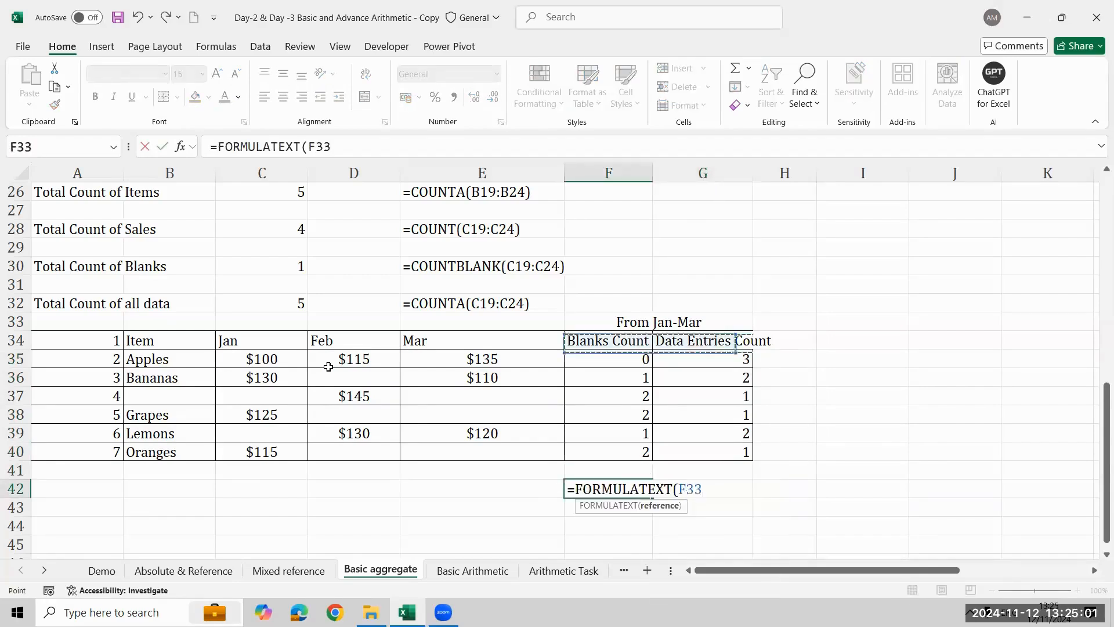
{"action": "key", "text": "Down"}
{"action": "key", "text": "Down"}
{"action": "key", "text": "Return"}
{"action": "key", "text": "Up"}
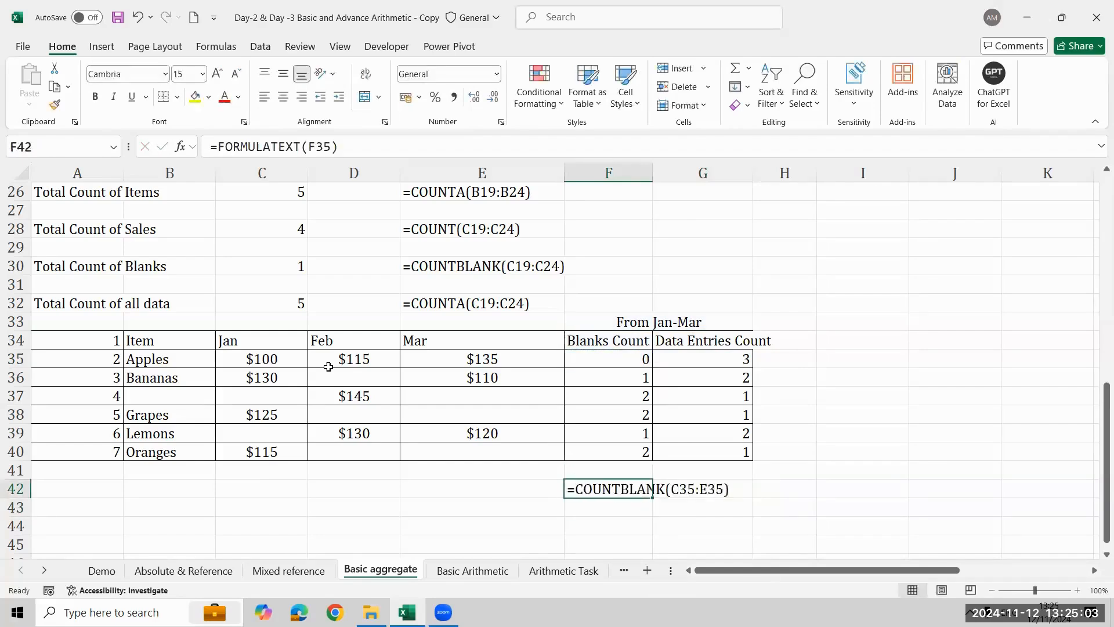
- Autofit the width of column F to the formula text in F42 and select G42
{"action": "key", "text": "alt+h"}
{"action": "key", "text": "o"}
{"action": "key", "text": "i"}
{"action": "key", "text": "Right"}
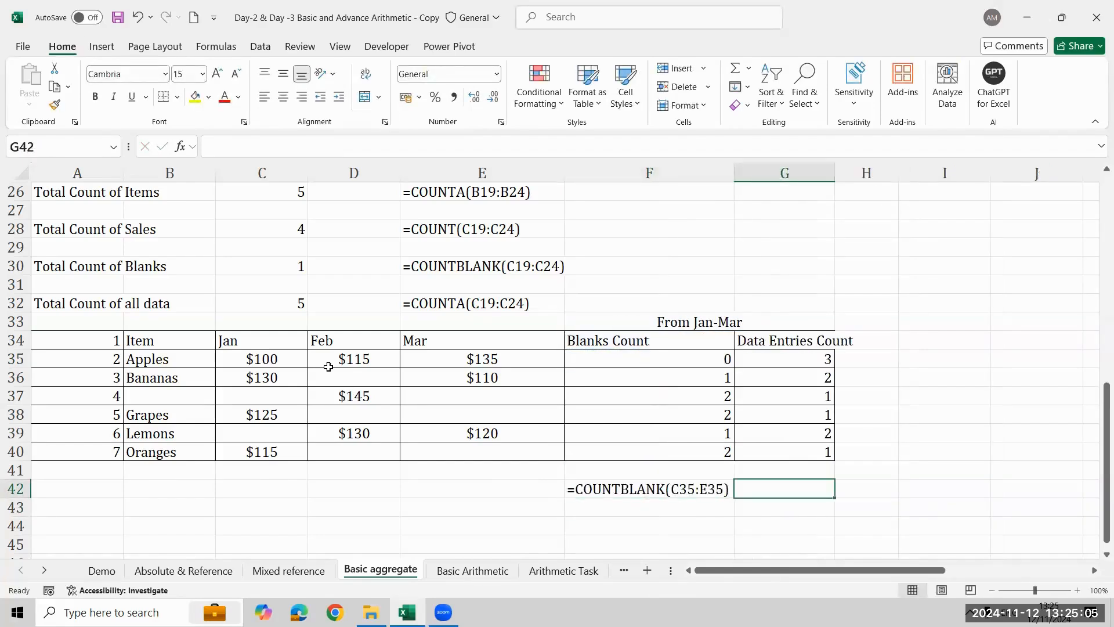
- Enter the formula =FORMULATEXT(G35) in G42 to show the Data Entries Count formula as text
{"action": "type", "text": "=form"}
{"action": "key", "text": "Tab"}
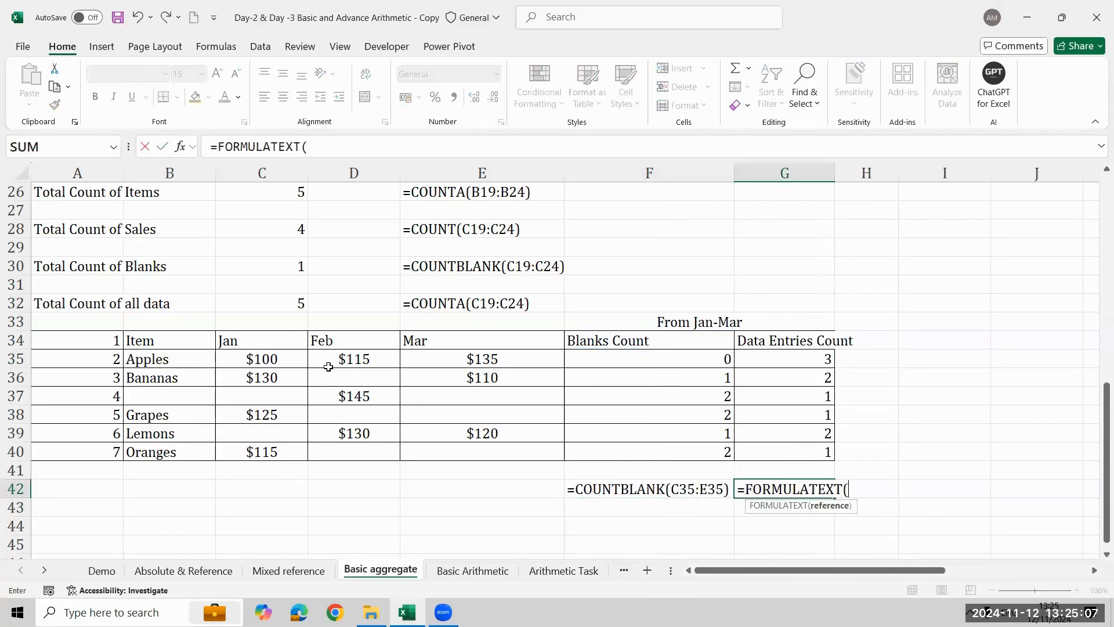
{"action": "key", "text": "Up"}
{"action": "key", "text": "Up"}
{"action": "key", "text": "Up"}
{"action": "key", "text": "Up"}
{"action": "key", "text": "Up"}
{"action": "key", "text": "Up"}
{"action": "key", "text": "Up"}
{"action": "key", "text": "Up"}
{"action": "key", "text": "Down"}
{"action": "key", "text": "Return"}
{"action": "key", "text": "Down"}
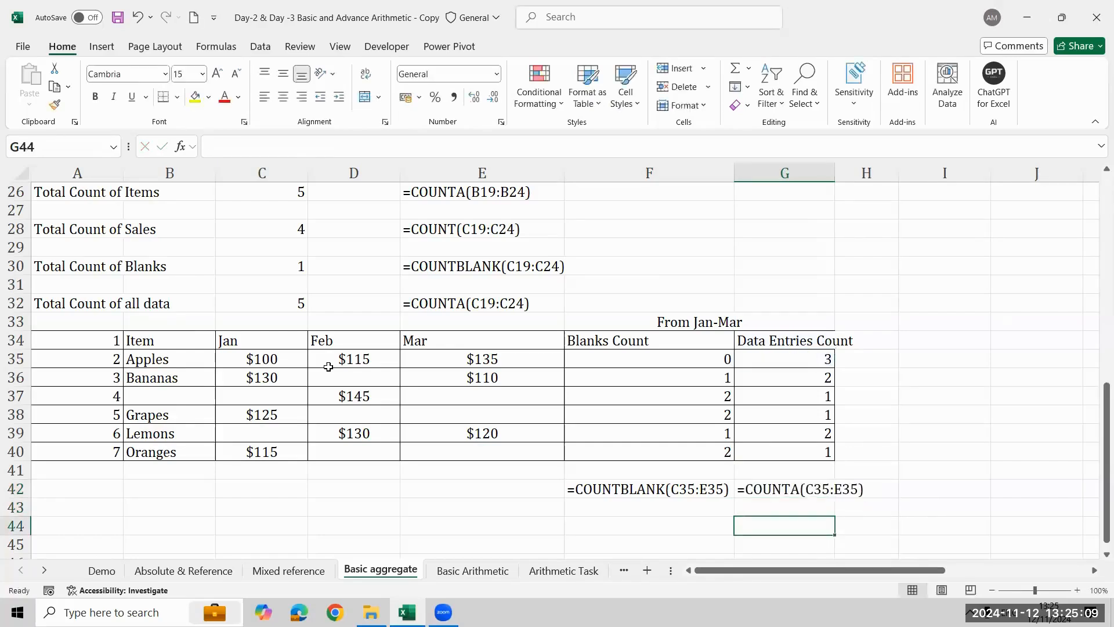
{"action": "key", "text": "Up"}
{"action": "key", "text": "Up"}
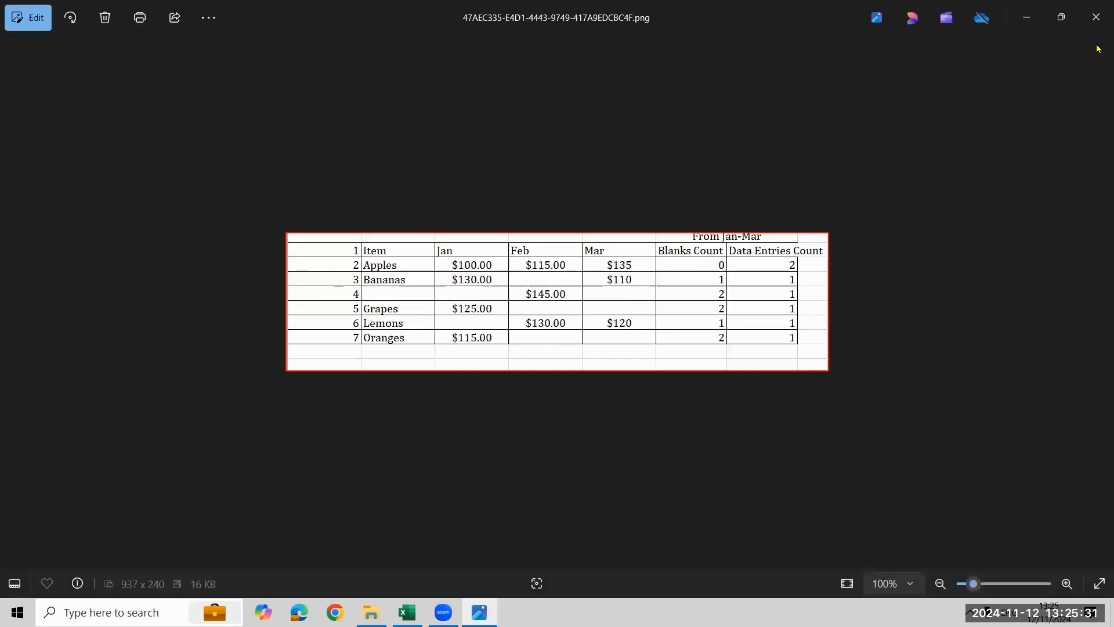
- Close the picture of the item table and select J3, beside the Sum label of the second Numbers table
{"action": "left_click", "coordinate": [1096, 18]}
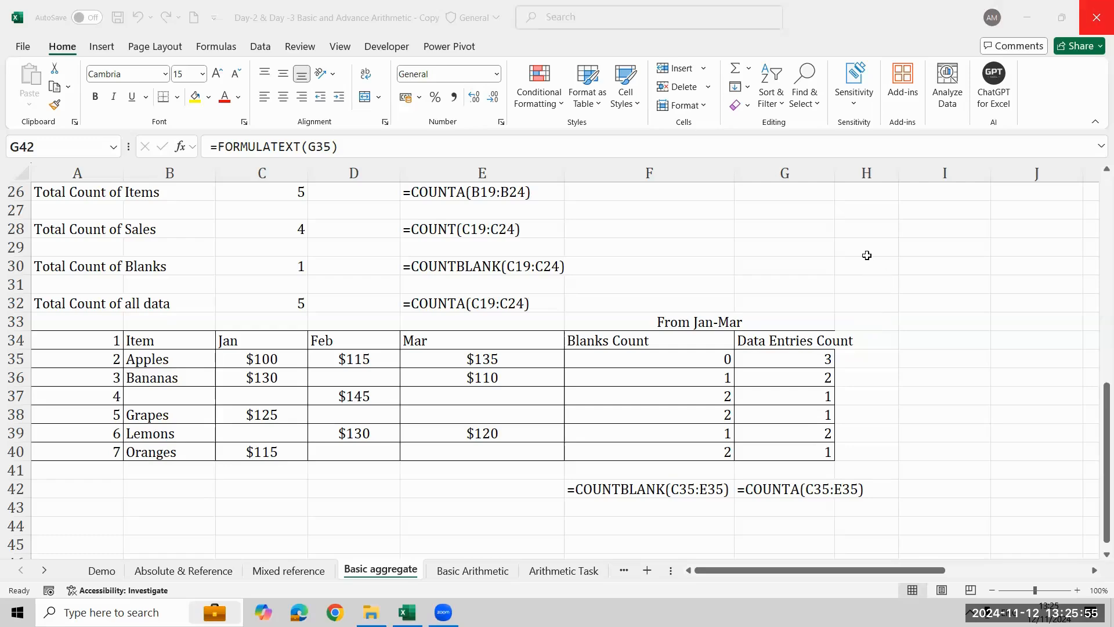
{"action": "key", "text": "Up"}
{"action": "key", "text": "Up"}
{"action": "key", "text": "Up"}
{"action": "key", "text": "Up"}
{"action": "key", "text": "Up"}
{"action": "key", "text": "Up"}
{"action": "key", "text": "Up"}
{"action": "key", "text": "Up"}
{"action": "key", "text": "ctrl+Up"}
{"action": "key", "text": "ctrl+Up"}
{"action": "key", "text": "ctrl+Up"}
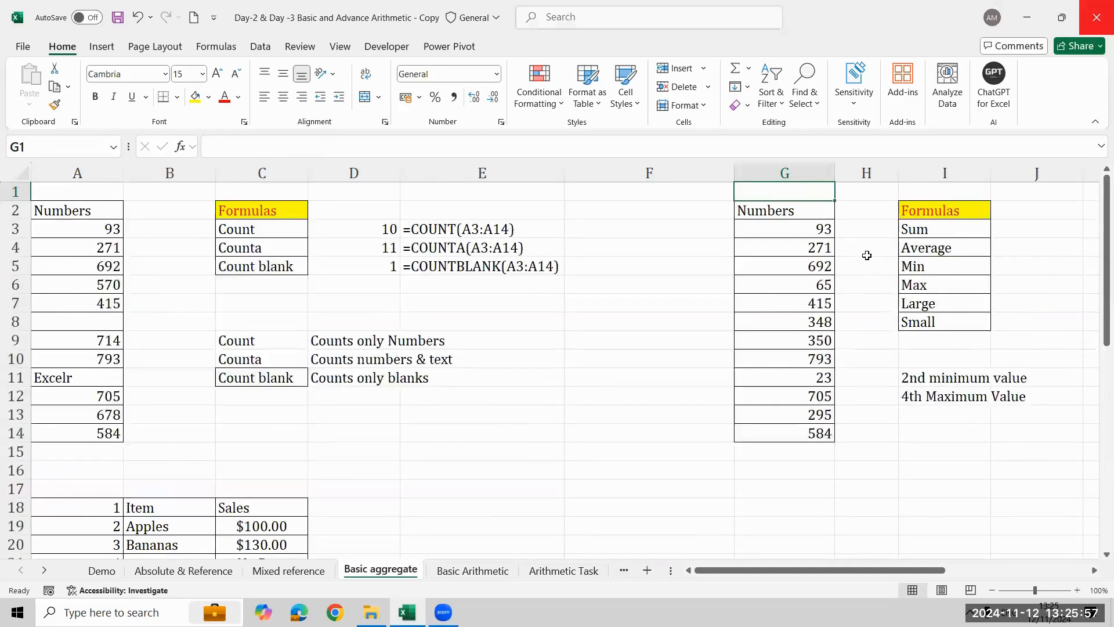
{"action": "key", "text": "Right"}
{"action": "key", "text": "Right"}
{"action": "key", "text": "Right"}
{"action": "key", "text": "Right"}
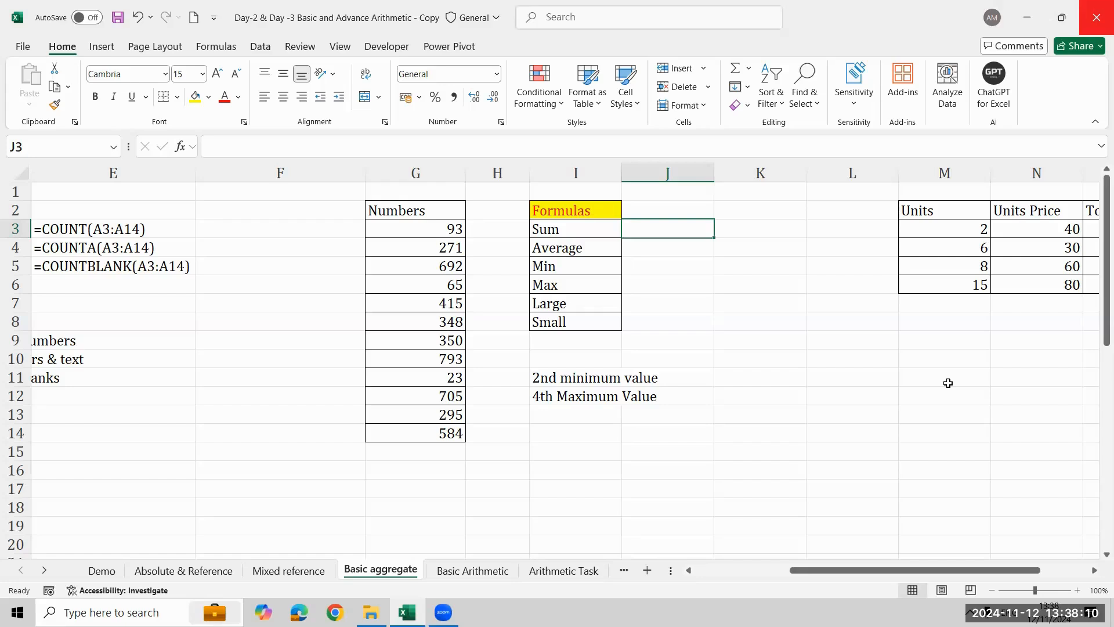
- Enter the formula =SUM(G3:G14) in J3 to add up the Numbers column
{"action": "type", "text": "=sum"}
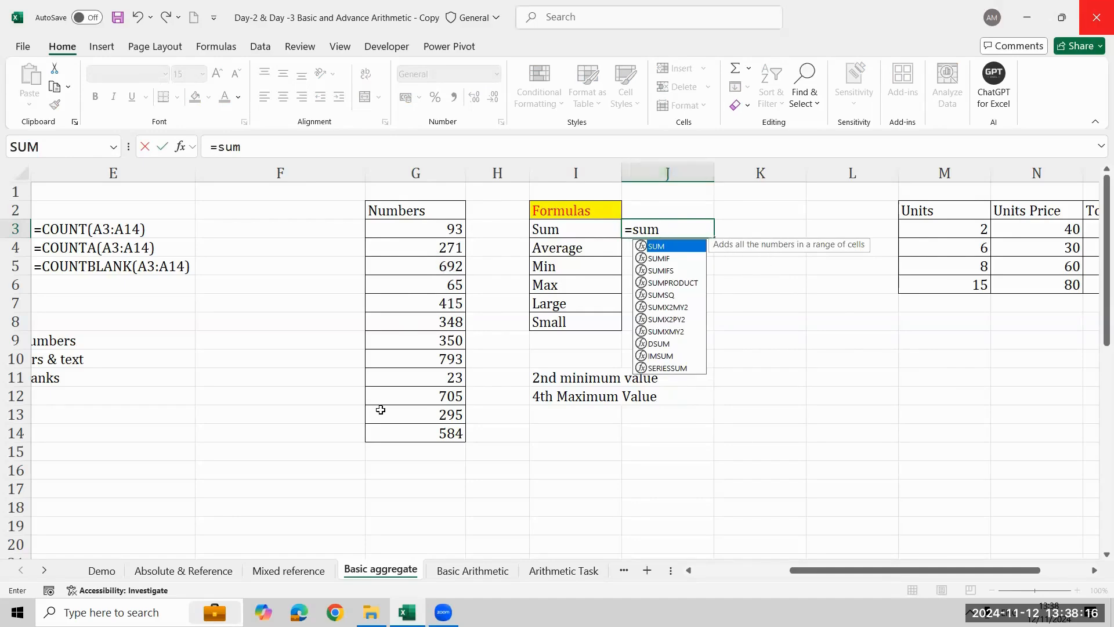
{"action": "key", "text": "Tab"}
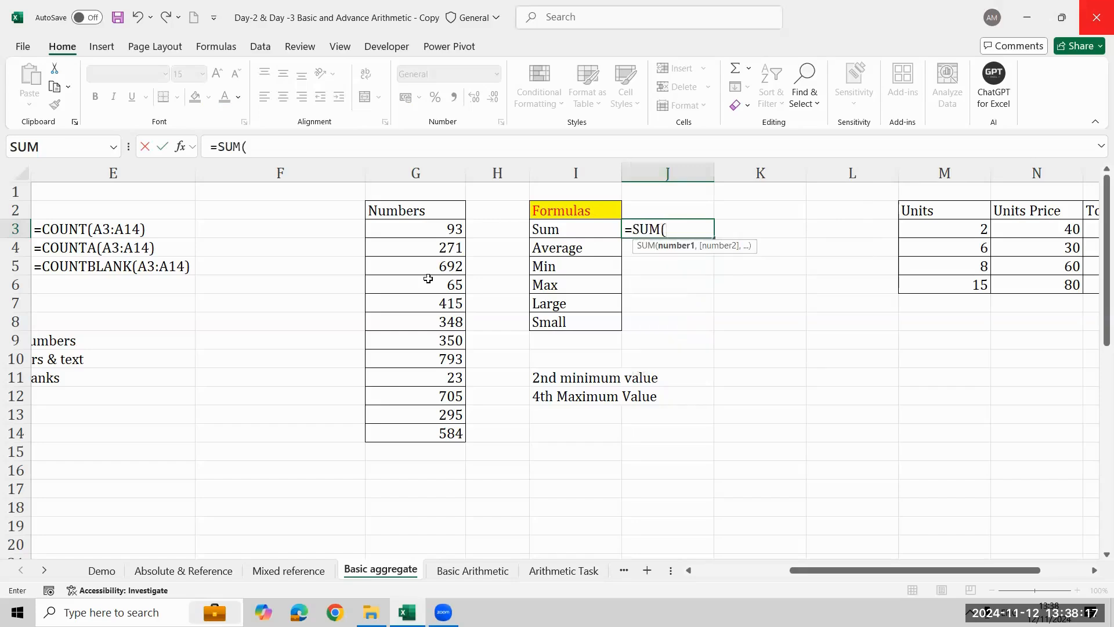
{"action": "left_click", "coordinate": [435, 222]}
{"action": "key", "text": "ctrl+shift+Down"}
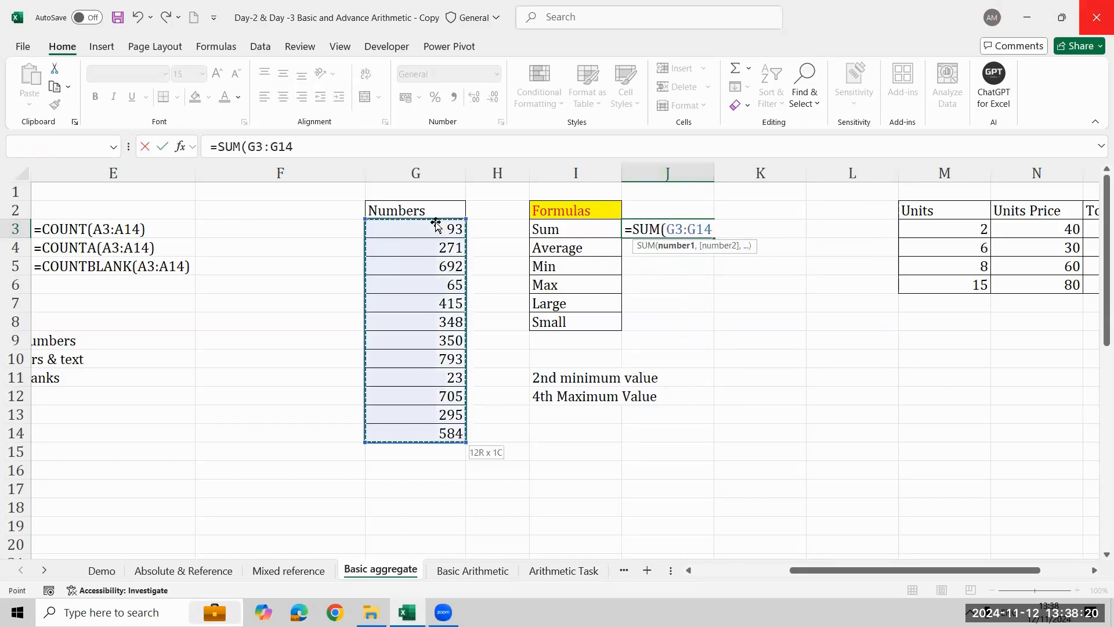
{"action": "type", "text": ")"}
{"action": "key", "text": "Return"}
{"action": "key", "text": "Up"}
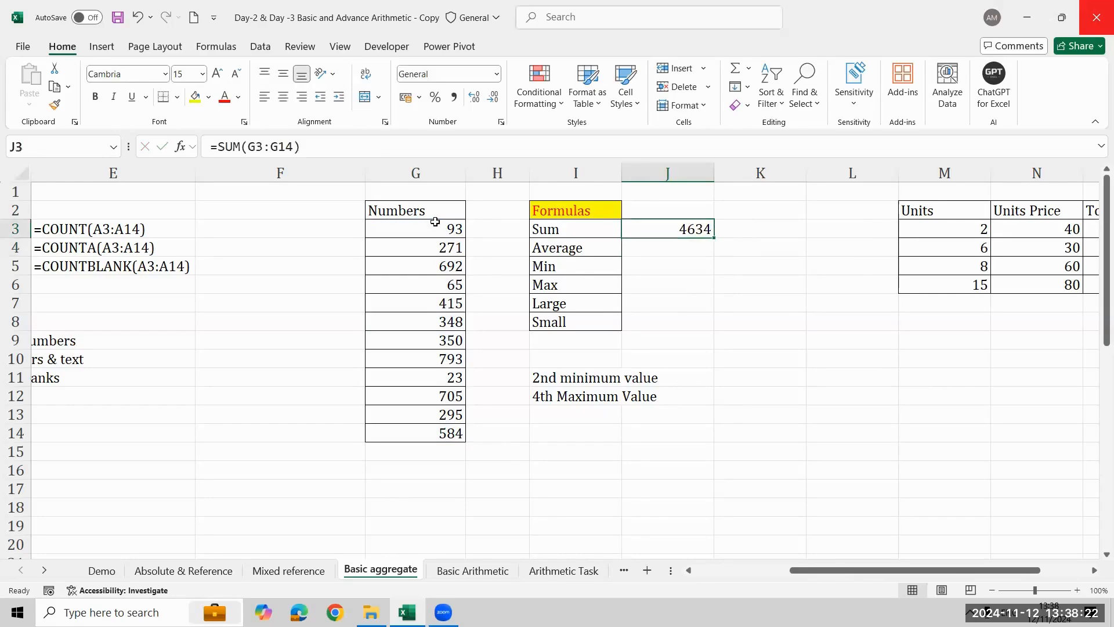
{"action": "key", "text": "Right"}
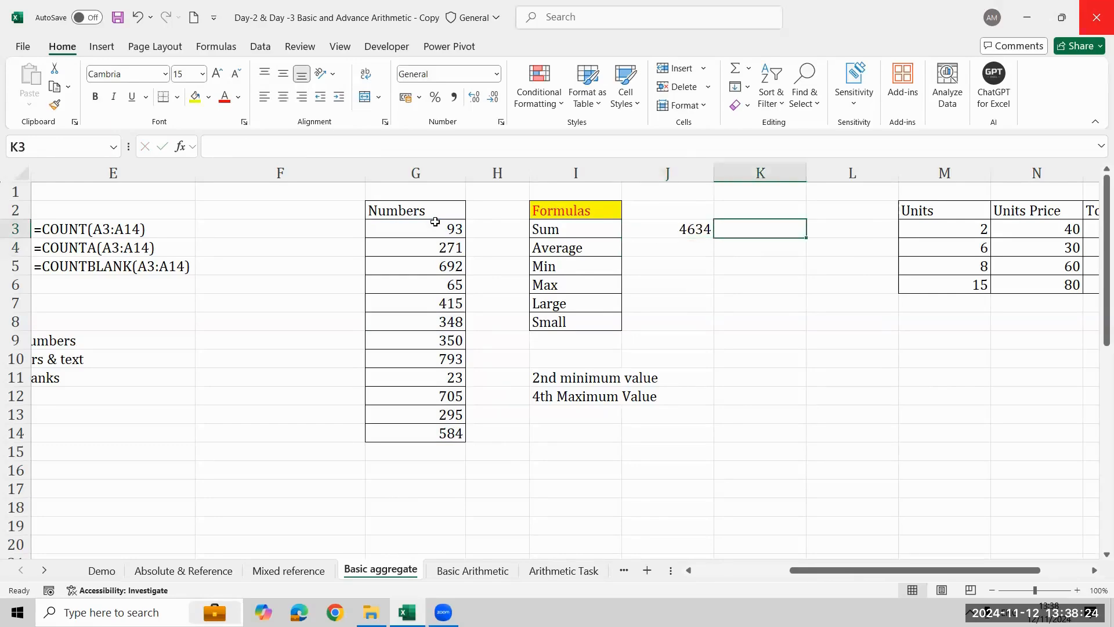
- Enter the formula =AVERAGE(G3:G14) in J4 to average the Numbers column
{"action": "key", "text": "Left"}
{"action": "key", "text": "Down"}
{"action": "type", "text": "=aver"}
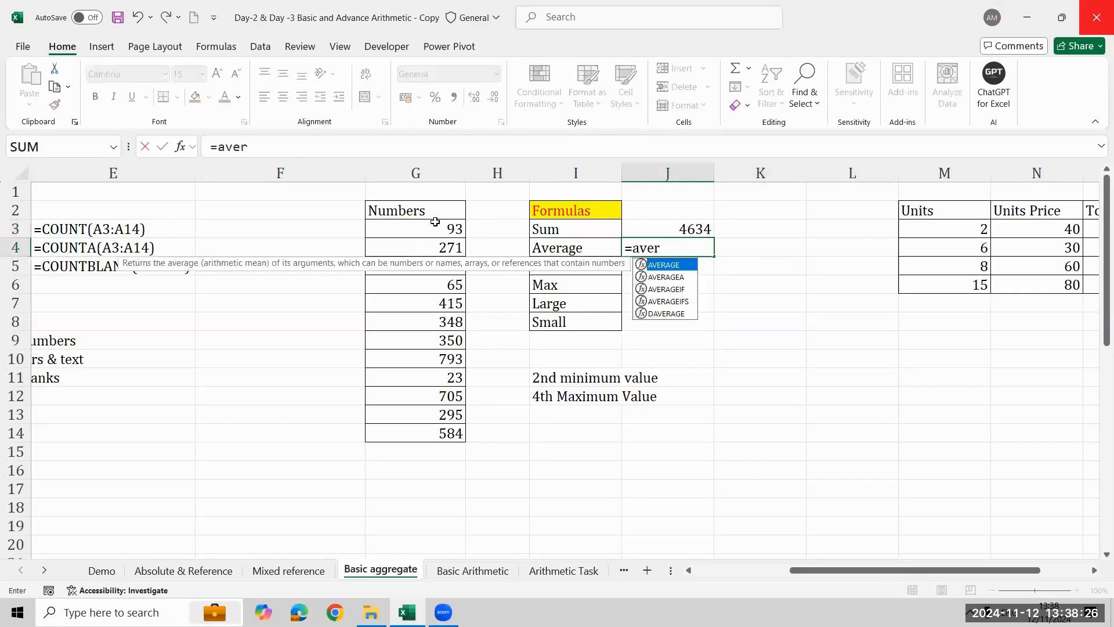
{"action": "key", "text": "Tab"}
{"action": "key", "text": "Left"}
{"action": "key", "text": "ctrl+shift+Down"}
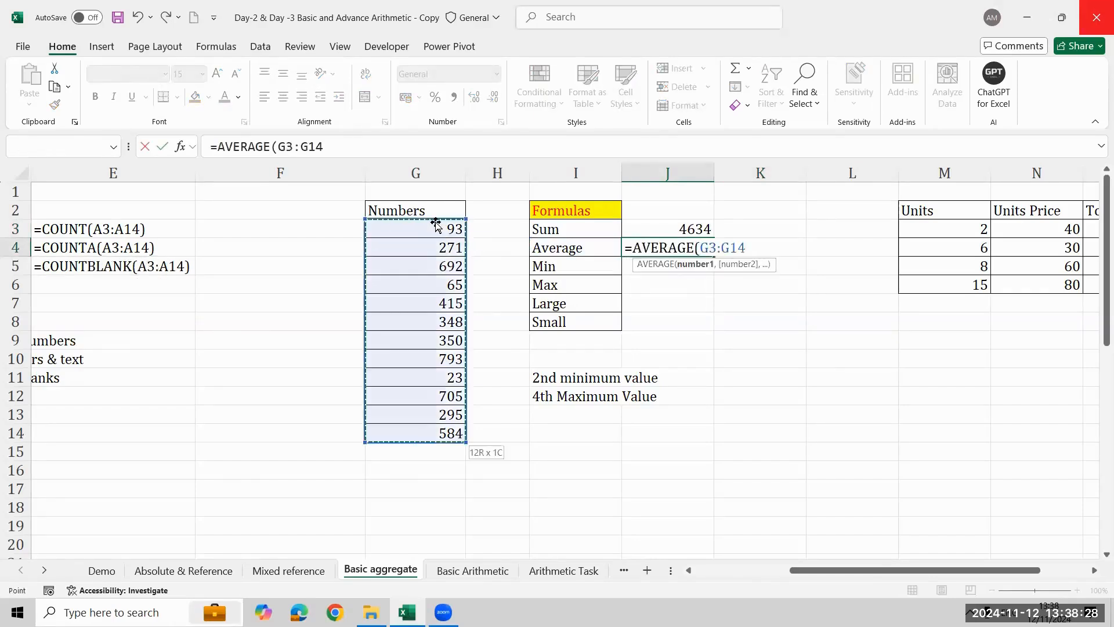
{"action": "type", "text": ")"}
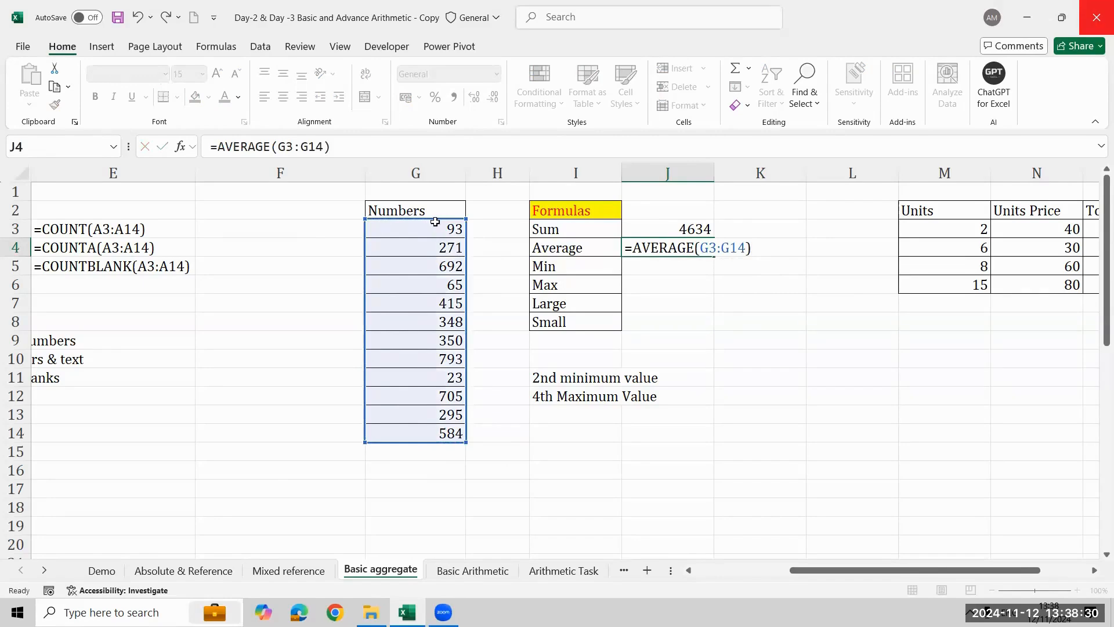
{"action": "key", "text": "Return"}
{"action": "key", "text": "Up"}
{"action": "key", "text": "Down"}
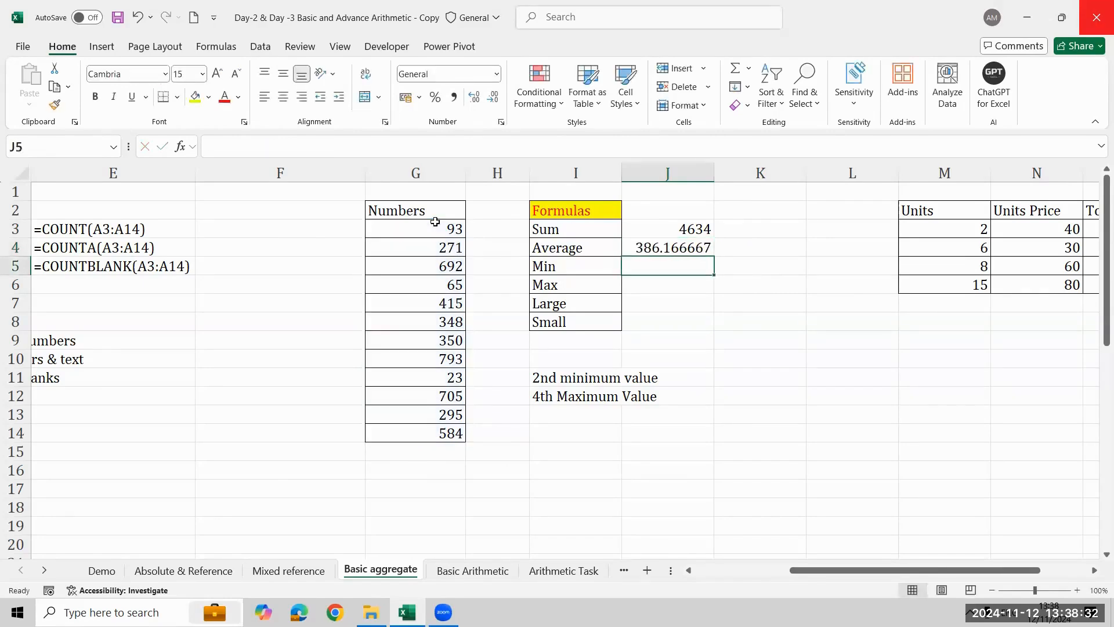
- Enter the formula =MIN(G3:G14) in J5 to get the smallest number
{"action": "type", "text": "=min"}
{"action": "key", "text": "Tab"}
{"action": "key", "text": "Left"}
{"action": "key", "text": "Left"}
{"action": "key", "text": "Left"}
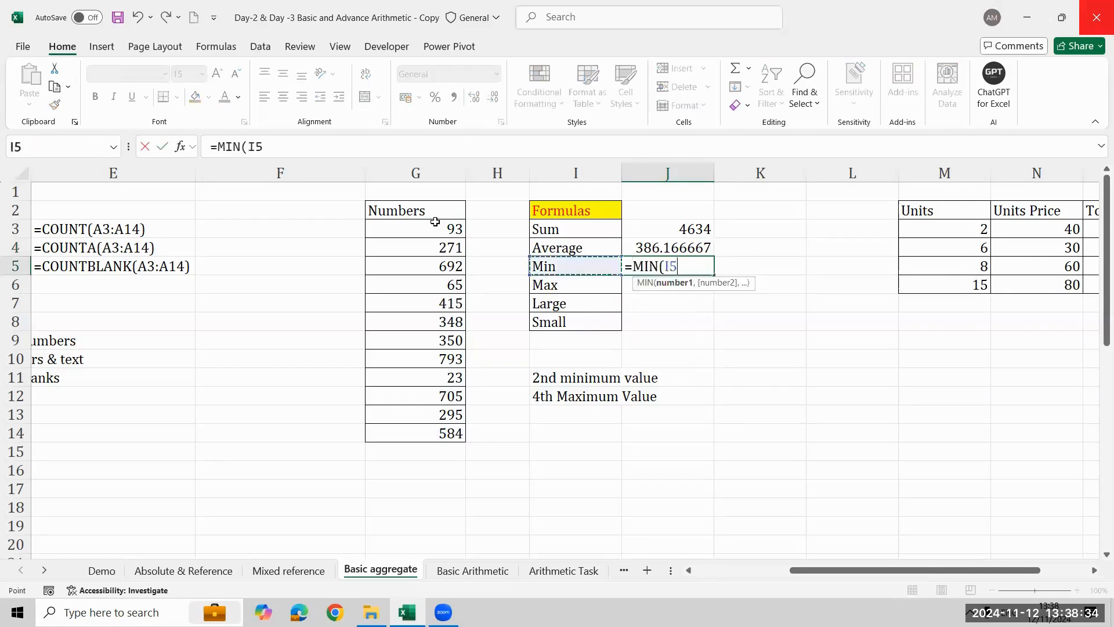
{"action": "left_click", "coordinate": [435, 224]}
{"action": "key", "text": "ctrl+shift+Down"}
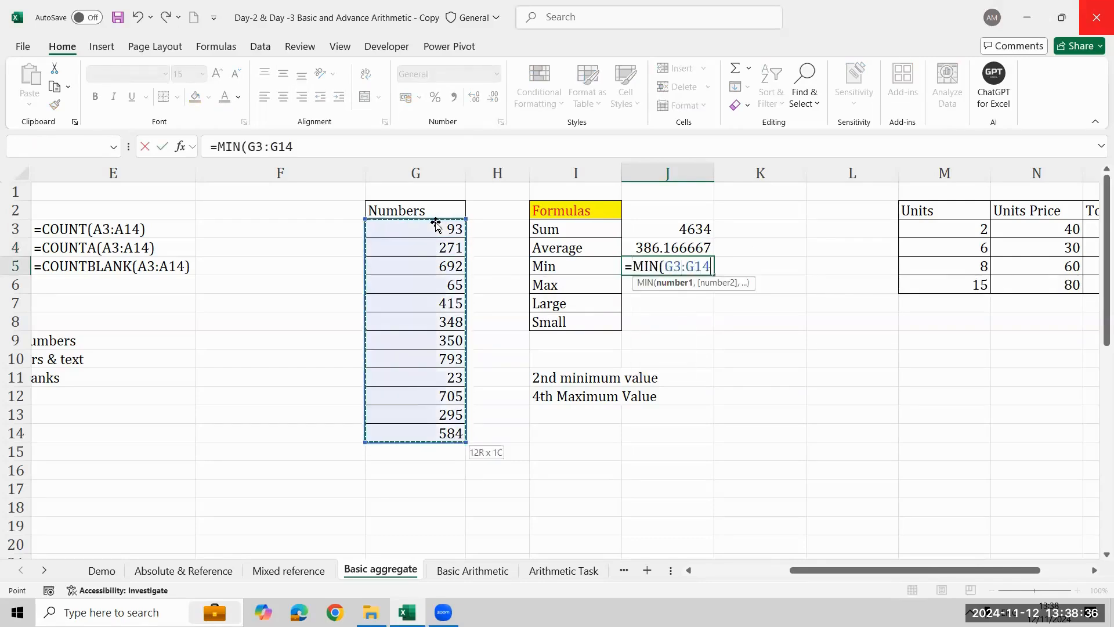
{"action": "type", "text": ")"}
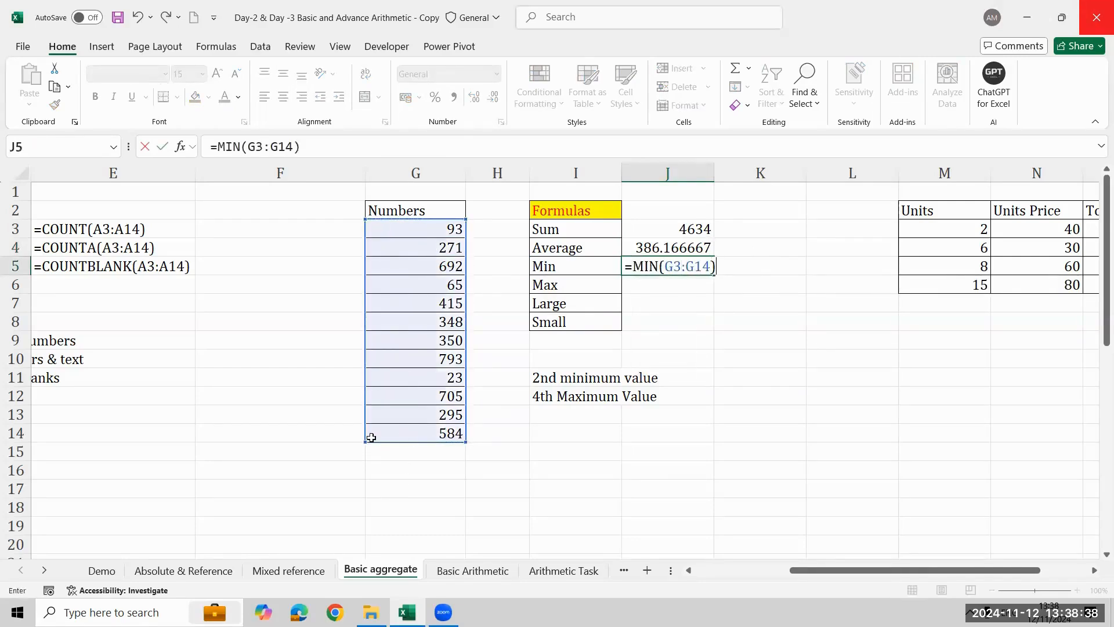
{"action": "key", "text": "Return"}
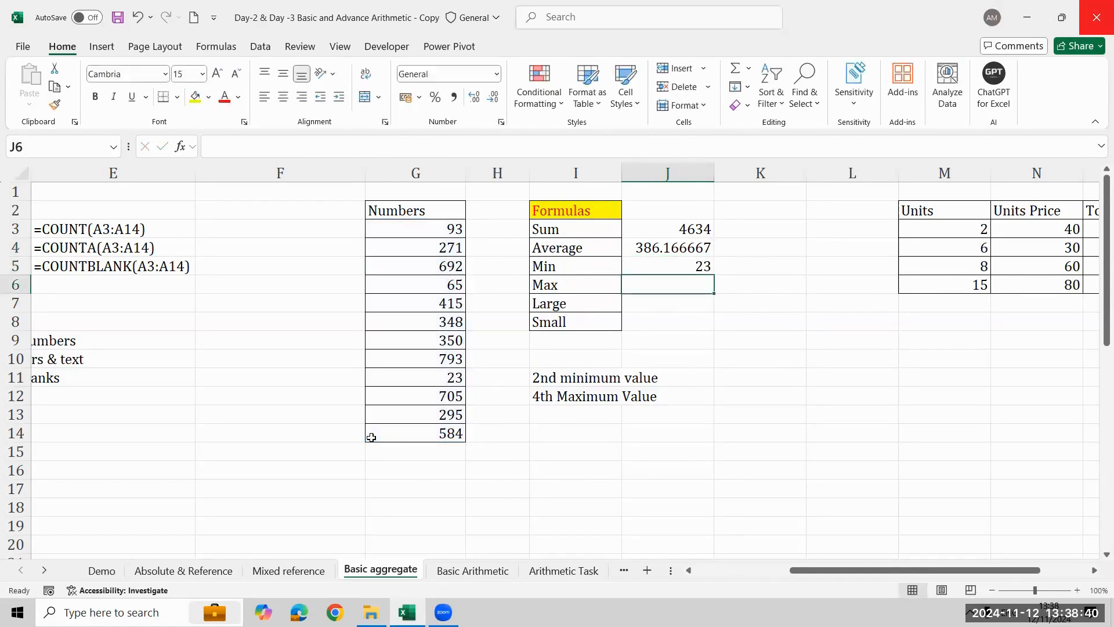
- Enter the formula =MAX(G3:G14) in J6 to get the largest number
{"action": "type", "text": "=max("}
{"action": "key", "text": "Left"}
{"action": "key", "text": "Left"}
{"action": "key", "text": "Left"}
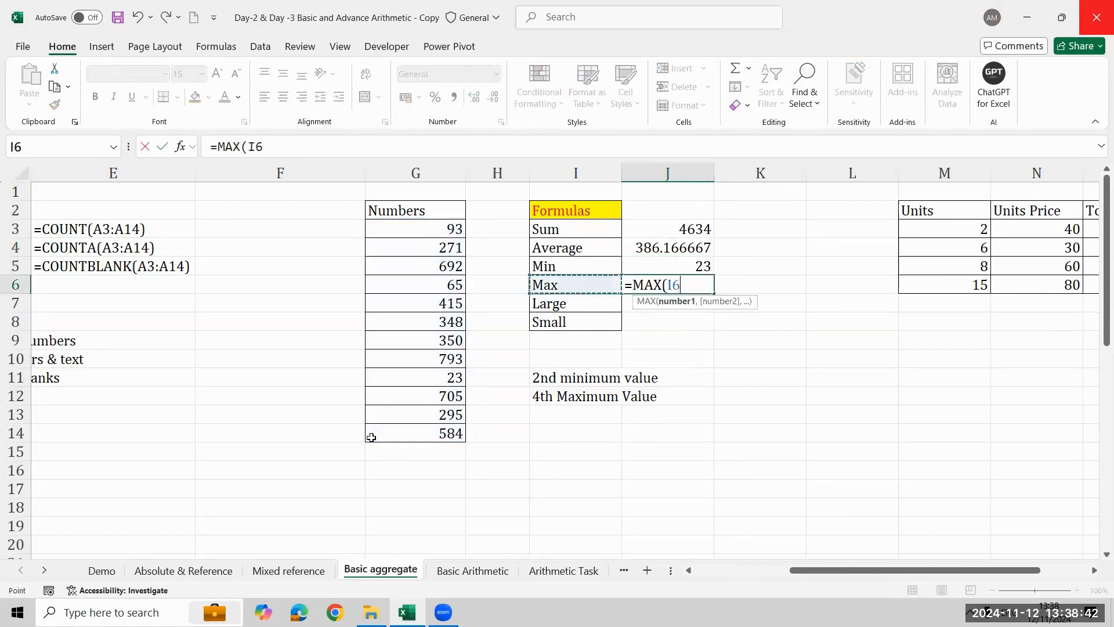
{"action": "key", "text": "Up"}
{"action": "key", "text": "Up"}
{"action": "key", "text": "Up"}
{"action": "key", "text": "Up"}
{"action": "key", "text": "Down"}
{"action": "key", "text": "ctrl+shift+Down"}
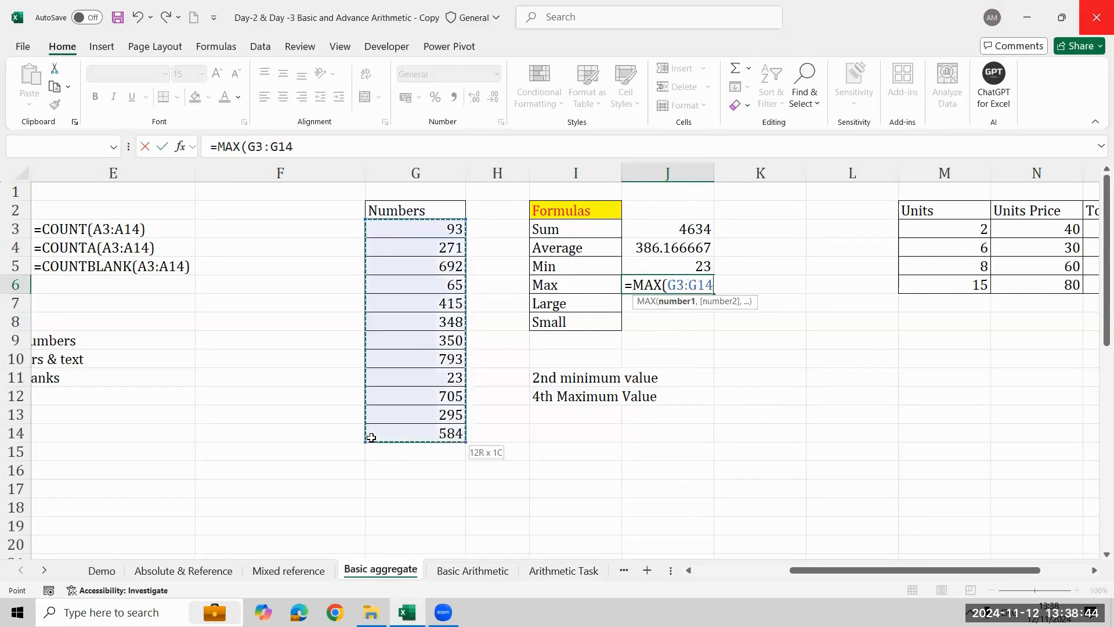
{"action": "type", "text": ")"}
{"action": "key", "text": "Return"}
- Show the Sum, Average, Min and Max formulas of J3:J6 as text in K3:K6 with FORMULATEXT
{"action": "key", "text": "Up"}
{"action": "key", "text": "Up"}
{"action": "key", "text": "Up"}
{"action": "key", "text": "Up"}
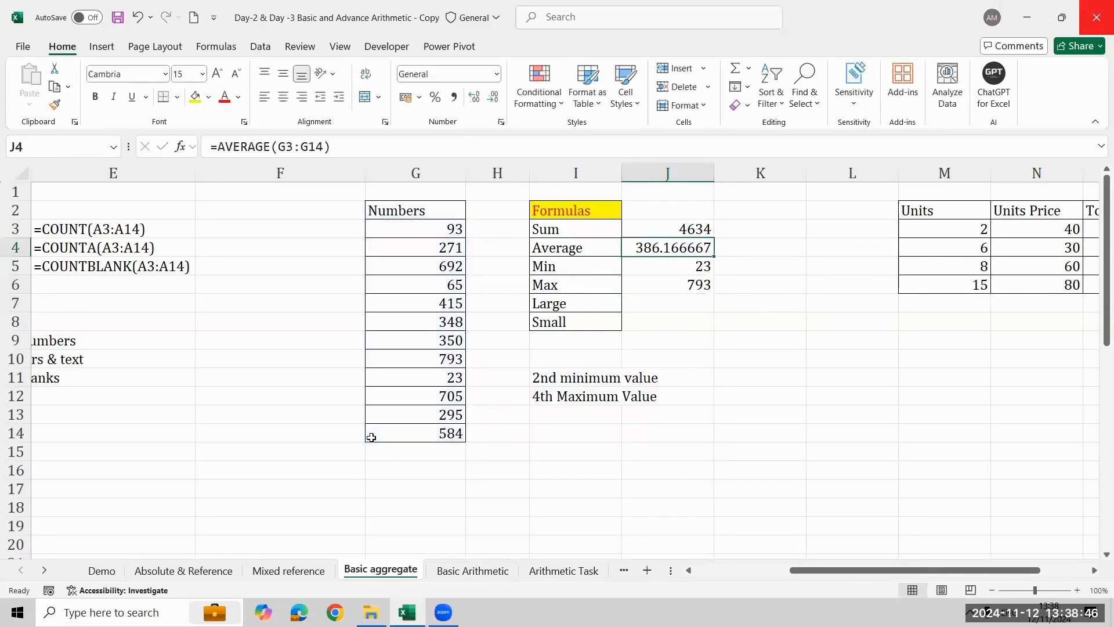
{"action": "key", "text": "Right"}
{"action": "type", "text": "=formulatext("}
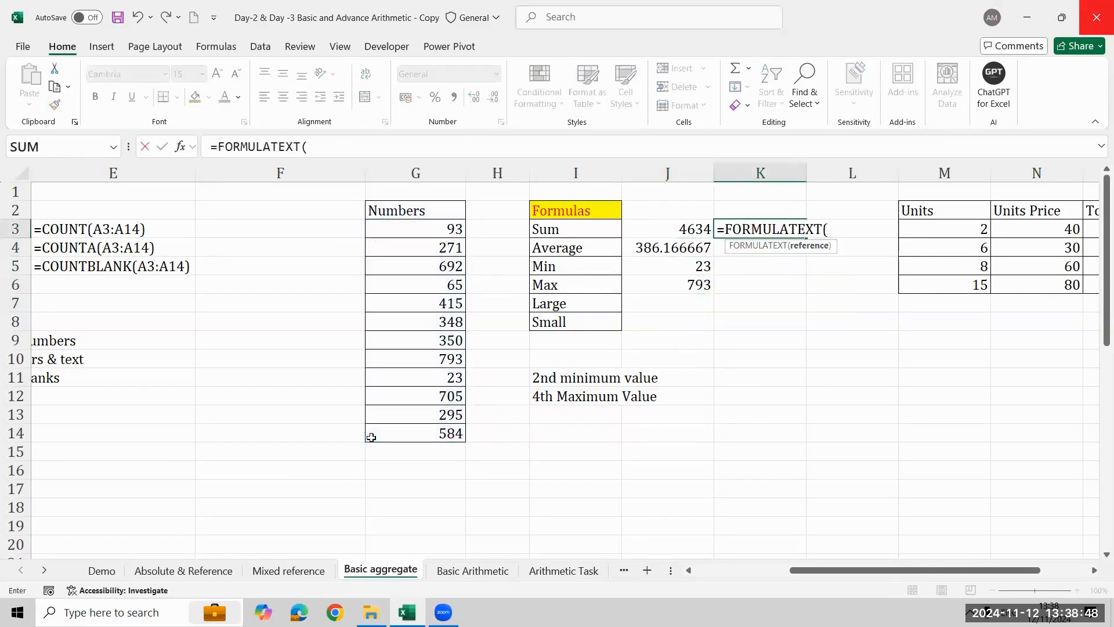
{"action": "key", "text": "Left"}
{"action": "key", "text": "Return"}
{"action": "key", "text": "Left"}
{"action": "key", "text": "Down"}
{"action": "key", "text": "Down"}
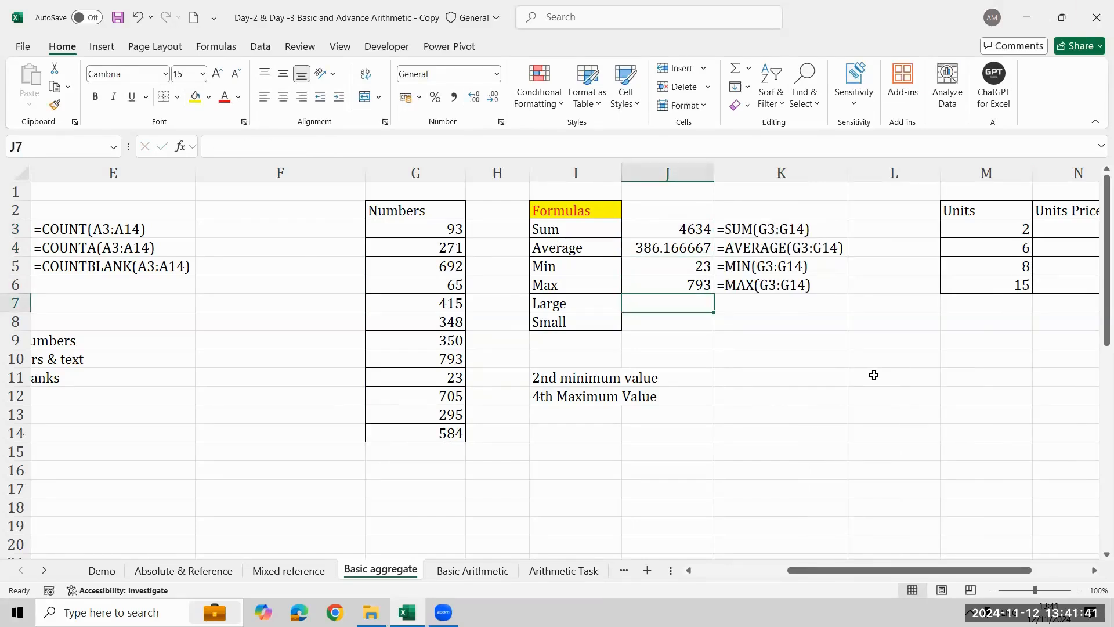
- Try to enter =LARGE(G3:G14) in J7 without the k argument
{"action": "type", "text": "=lear"}
{"action": "key", "text": "Return"}
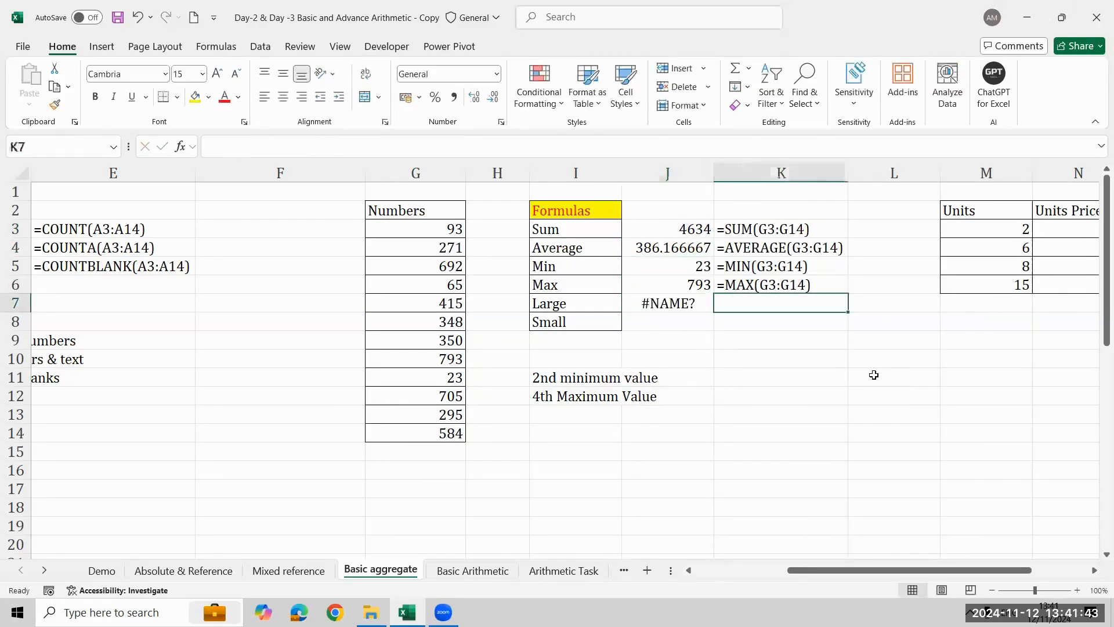
{"action": "key", "text": "Left"}
{"action": "key", "text": "F2"}
{"action": "key", "text": "Left"}
{"action": "key", "text": "Left"}
{"action": "key", "text": "BackSpace"}
{"action": "type", "text": "ge"}
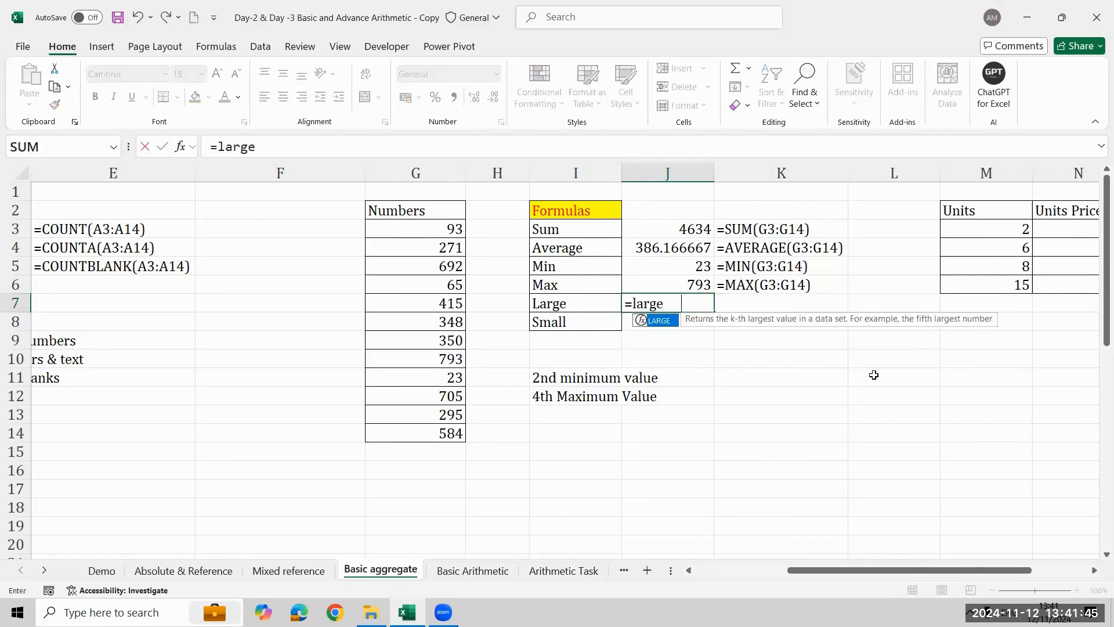
{"action": "key", "text": "Tab"}
{"action": "key", "text": "Left"}
{"action": "key", "text": "Left"}
{"action": "key", "text": "Left"}
{"action": "key", "text": "Left"}
{"action": "key", "text": "Right"}
{"action": "key", "text": "Up"}
{"action": "key", "text": "Up"}
{"action": "key", "text": "Up"}
{"action": "key", "text": "Up"}
{"action": "key", "text": "Up"}
{"action": "key", "text": "Down"}
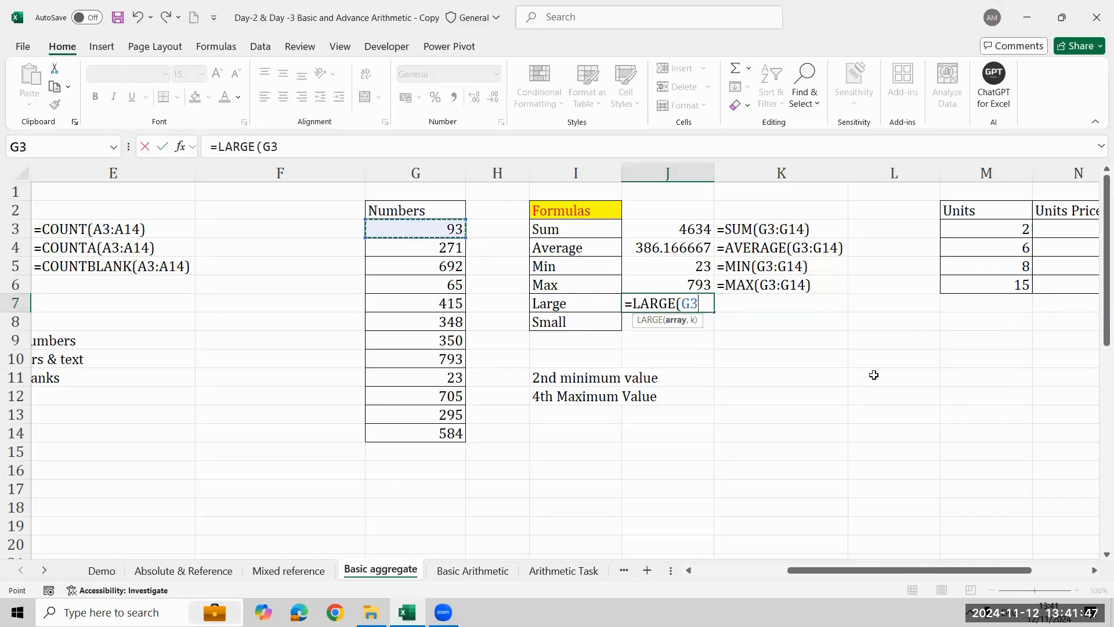
{"action": "key", "text": "ctrl+shift+Down"}
{"action": "type", "text": ")"}
{"action": "key", "text": "Return"}
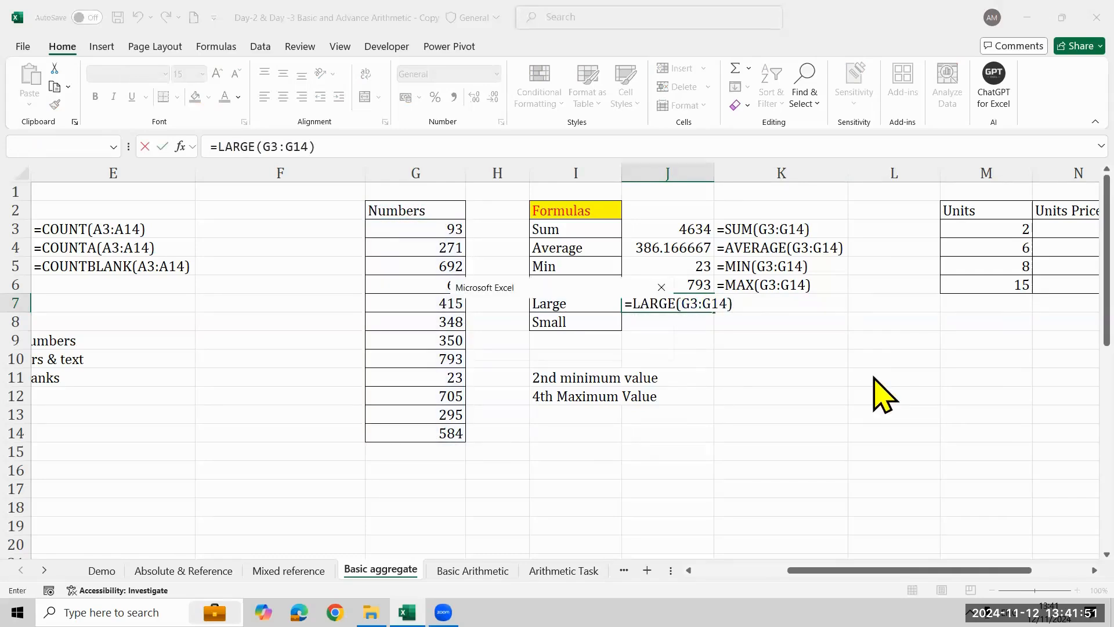
{"action": "key", "text": "Return"}
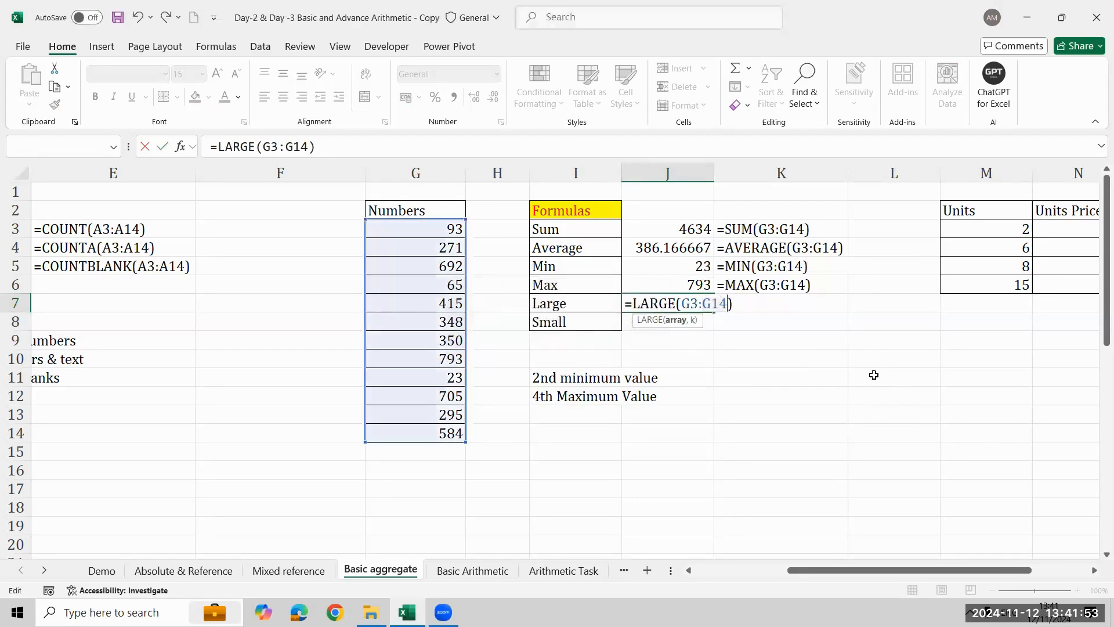
- Enter =LARGE(G3:G14,4) in J7 to return the fourth largest number, and clear the cell again
{"action": "key", "text": "BackSpace"}
{"action": "key", "text": "BackSpace"}
{"action": "key", "text": "BackSpace"}
{"action": "key", "text": "BackSpace"}
{"action": "key", "text": "BackSpace"}
{"action": "key", "text": "BackSpace"}
{"action": "key", "text": "BackSpace"}
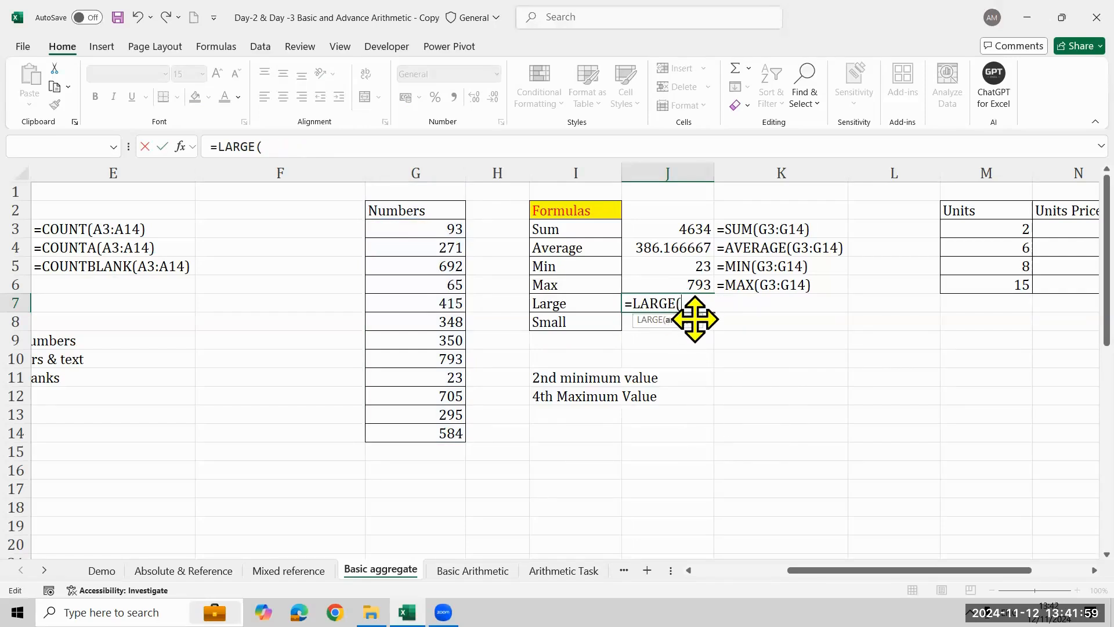
{"action": "left_click", "coordinate": [412, 228]}
{"action": "key", "text": "ctrl+shift+Down"}
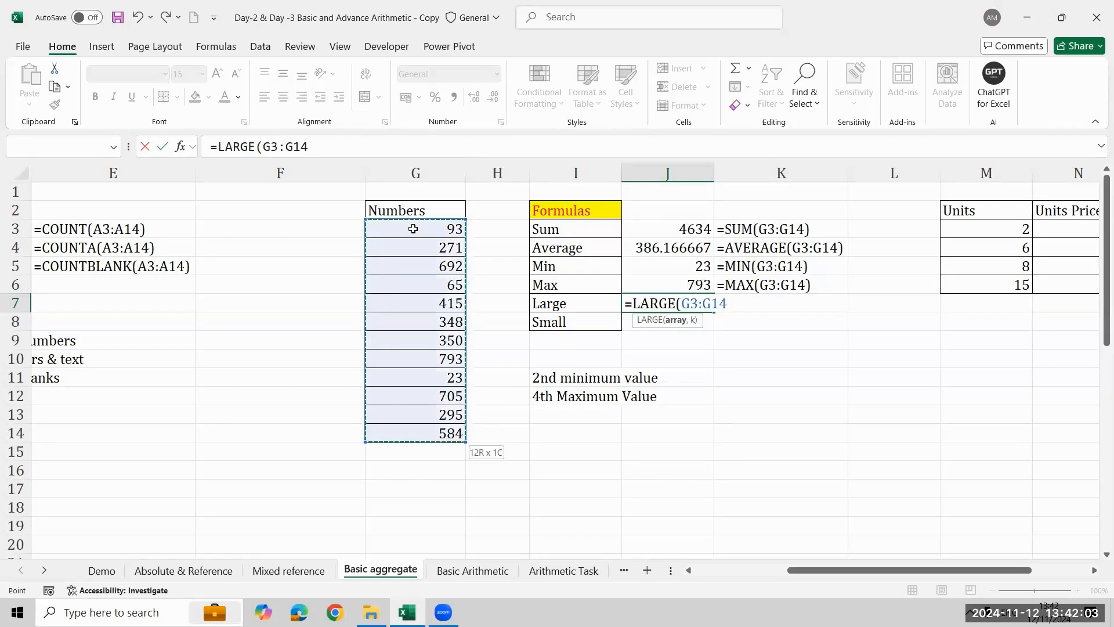
{"action": "type", "text": ","}
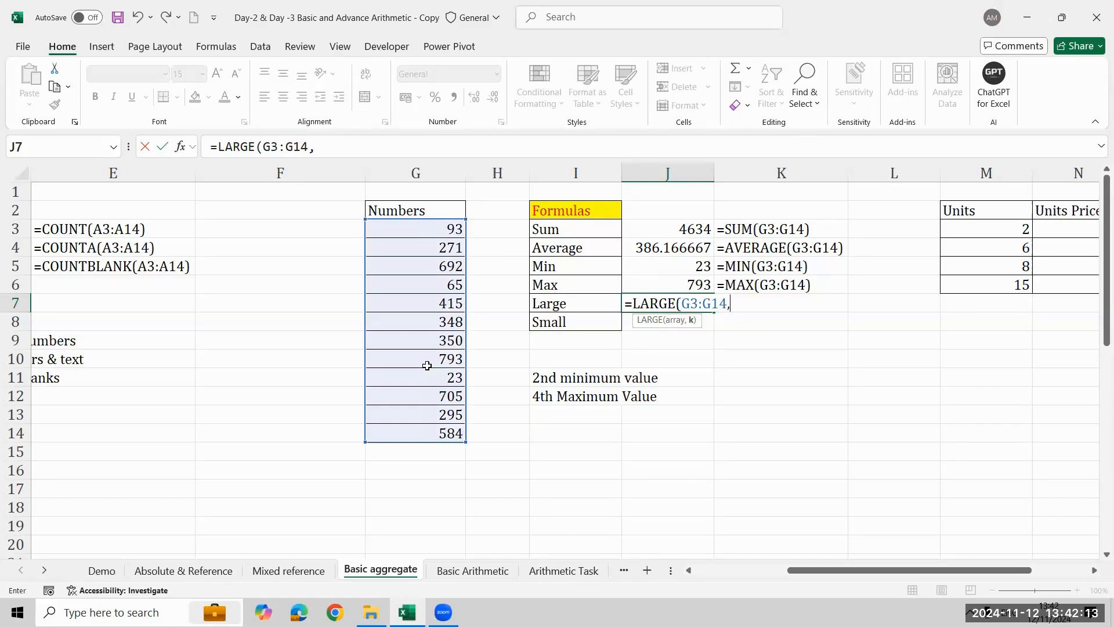
{"action": "type", "text": "4)"}
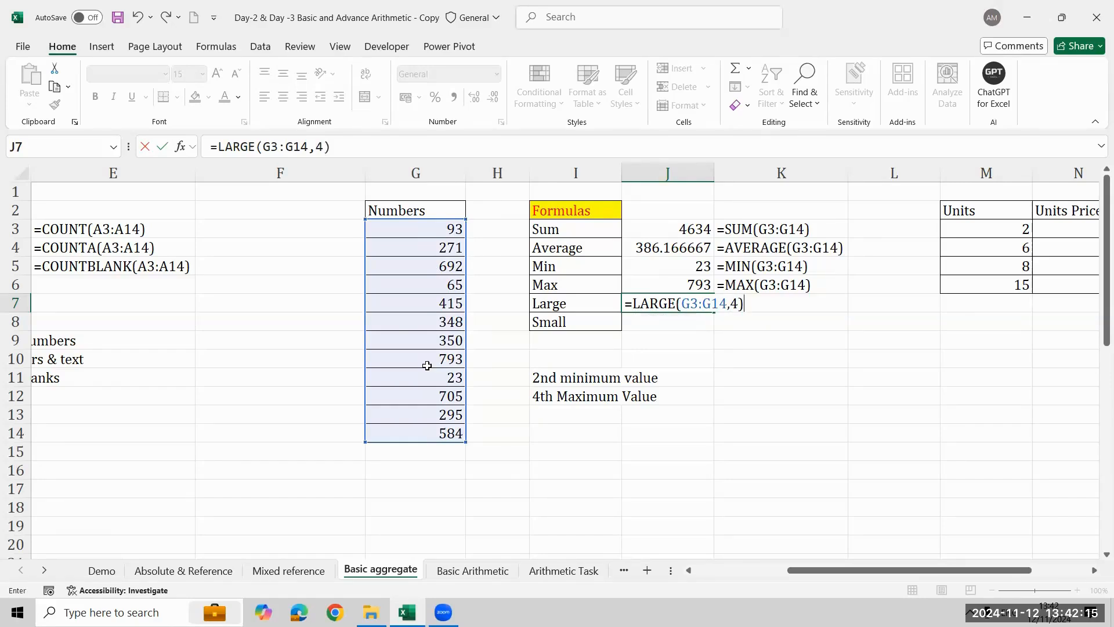
{"action": "key", "text": "Return"}
{"action": "key", "text": "Up"}
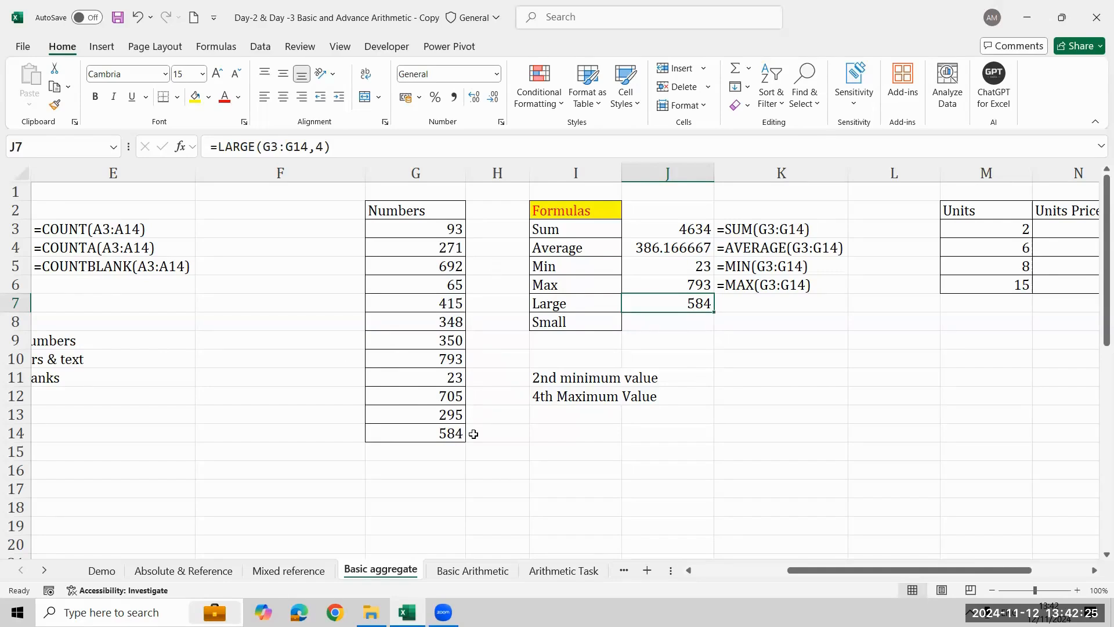
{"action": "key", "text": "Delete"}
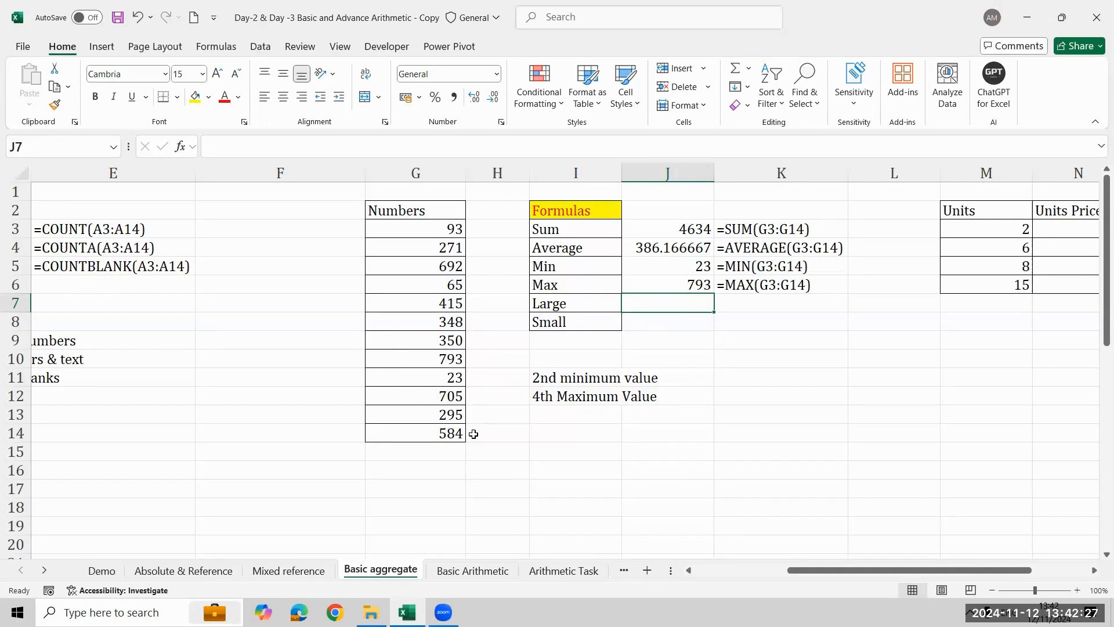
- Enter the formula =LARGE(G3:G14,4) in J7 to return the fourth largest number
{"action": "type", "text": "=lar"}
{"action": "key", "text": "Tab"}
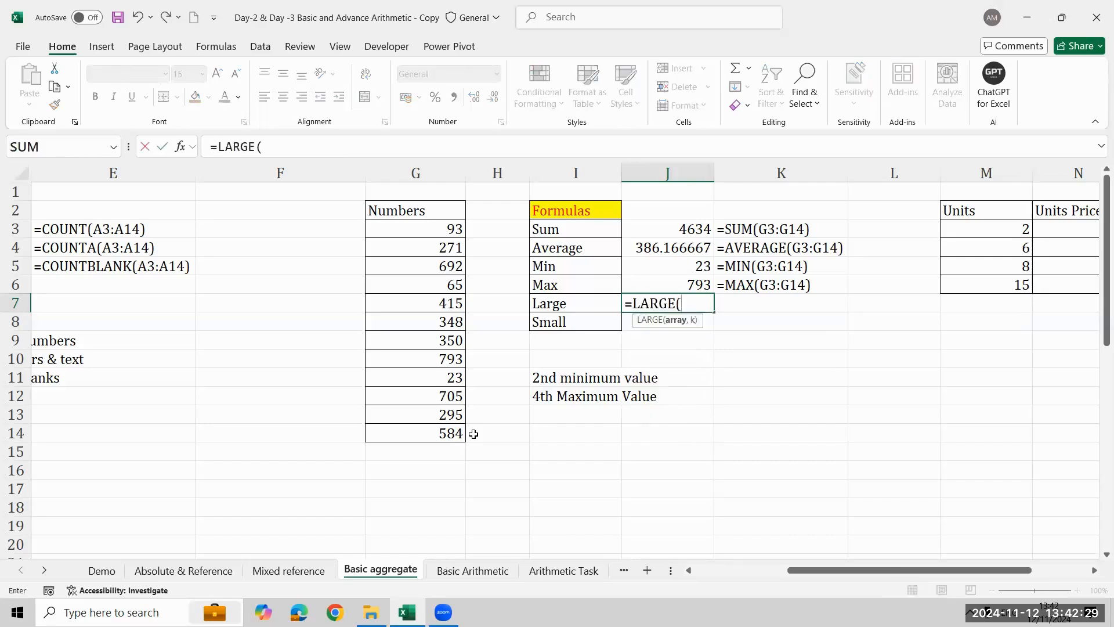
{"action": "key", "text": "Left"}
{"action": "key", "text": "Left"}
{"action": "key", "text": "Left"}
{"action": "key", "text": "ctrl+Up"}
{"action": "key", "text": "Down"}
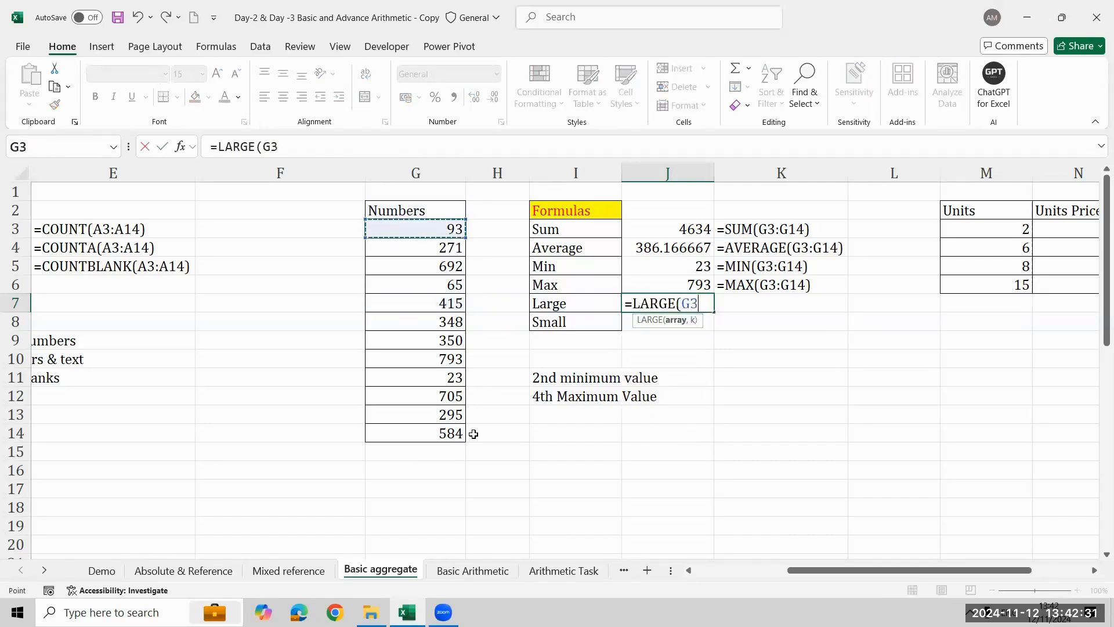
{"action": "key", "text": "ctrl+shift+Down"}
{"action": "type", "text": ","}
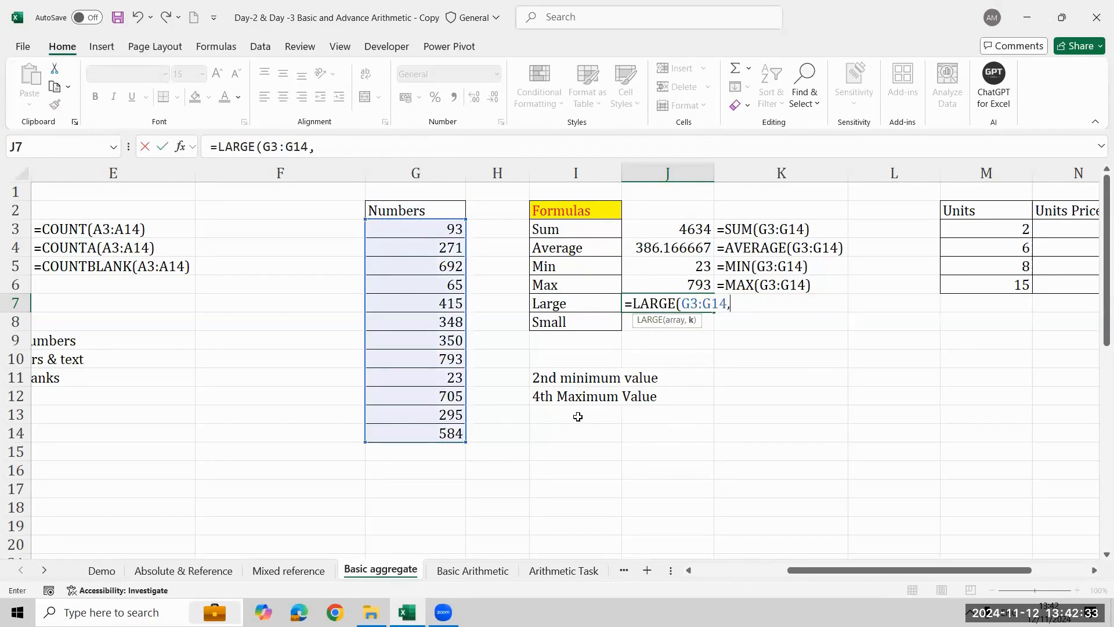
{"action": "type", "text": "4)"}
{"action": "key", "text": "Return"}
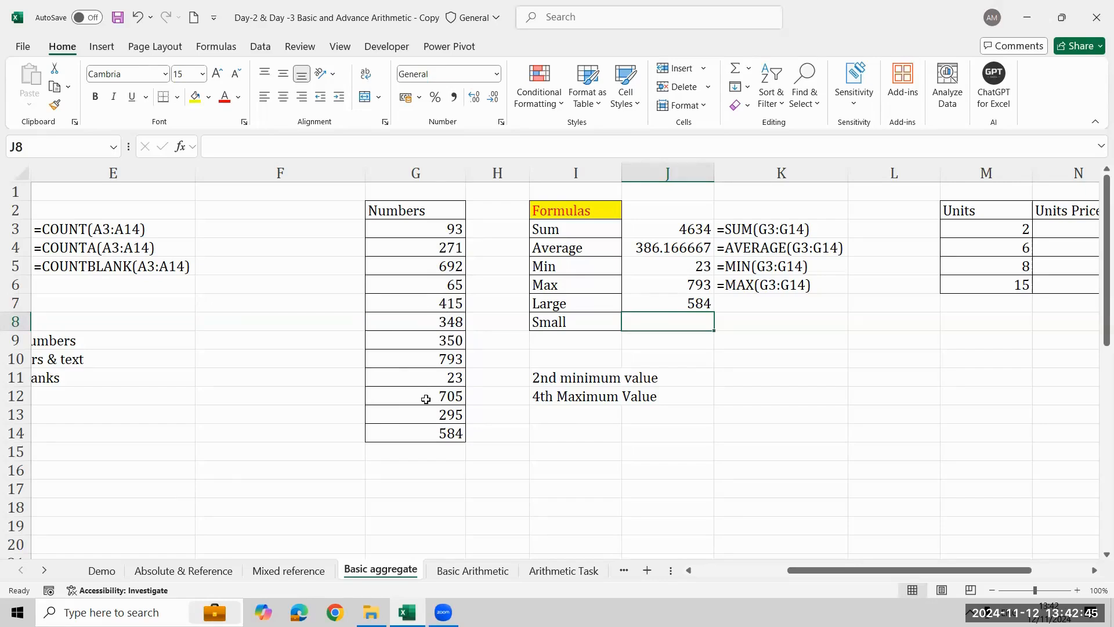
- Enter the formula =SMALL(G3:G14,2) in J8 to return the second smallest number
{"action": "type", "text": "=sm"}
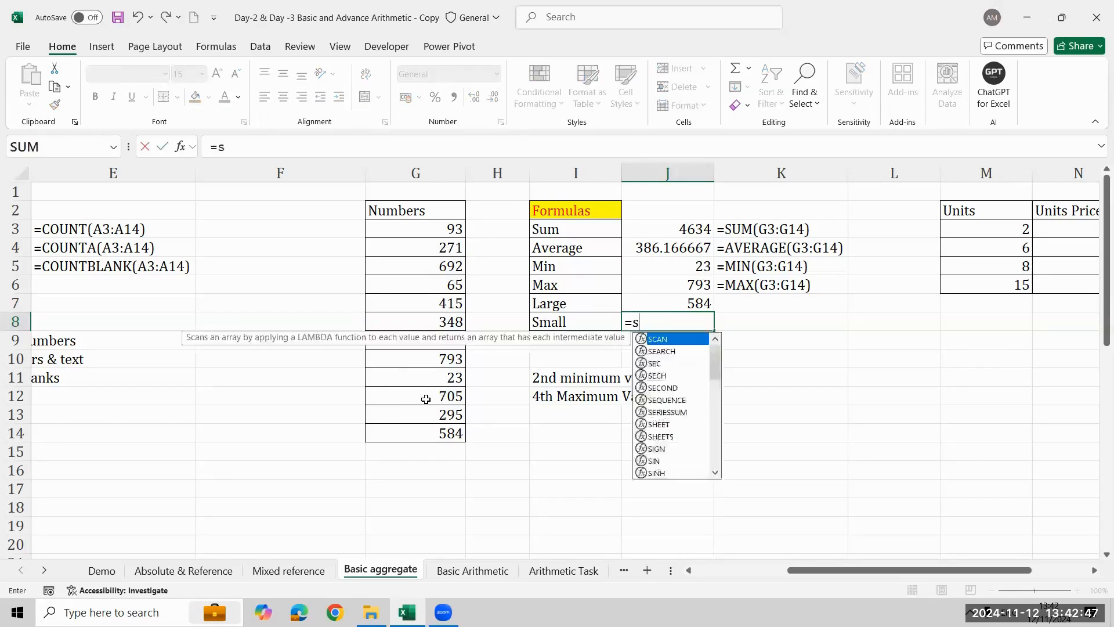
{"action": "key", "text": "Tab"}
{"action": "key", "text": "Left"}
{"action": "key", "text": "Left"}
{"action": "key", "text": "Left"}
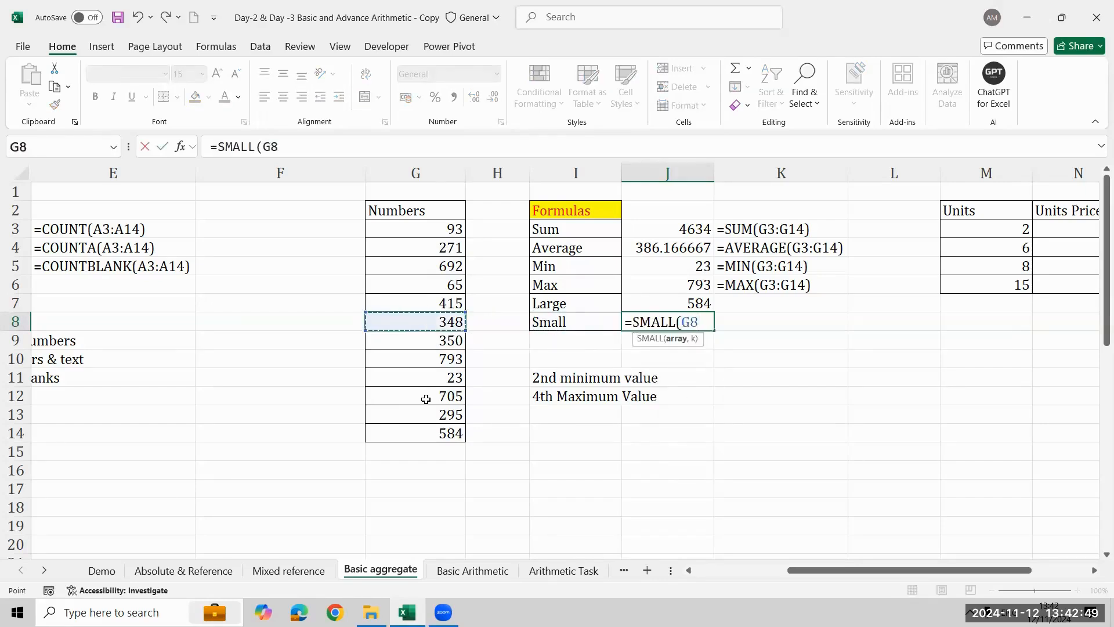
{"action": "key", "text": "Up"}
{"action": "key", "text": "Up"}
{"action": "key", "text": "Up"}
{"action": "key", "text": "Up"}
{"action": "key", "text": "Up"}
{"action": "key", "text": "ctrl+shift+Down"}
{"action": "type", "text": ","}
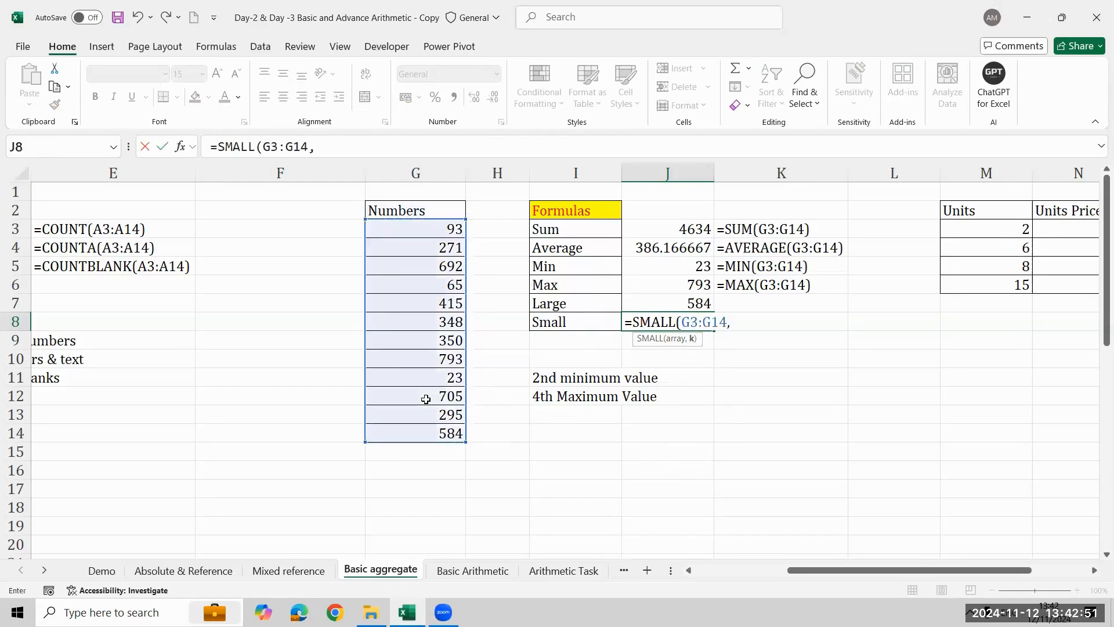
{"action": "type", "text": "2)"}
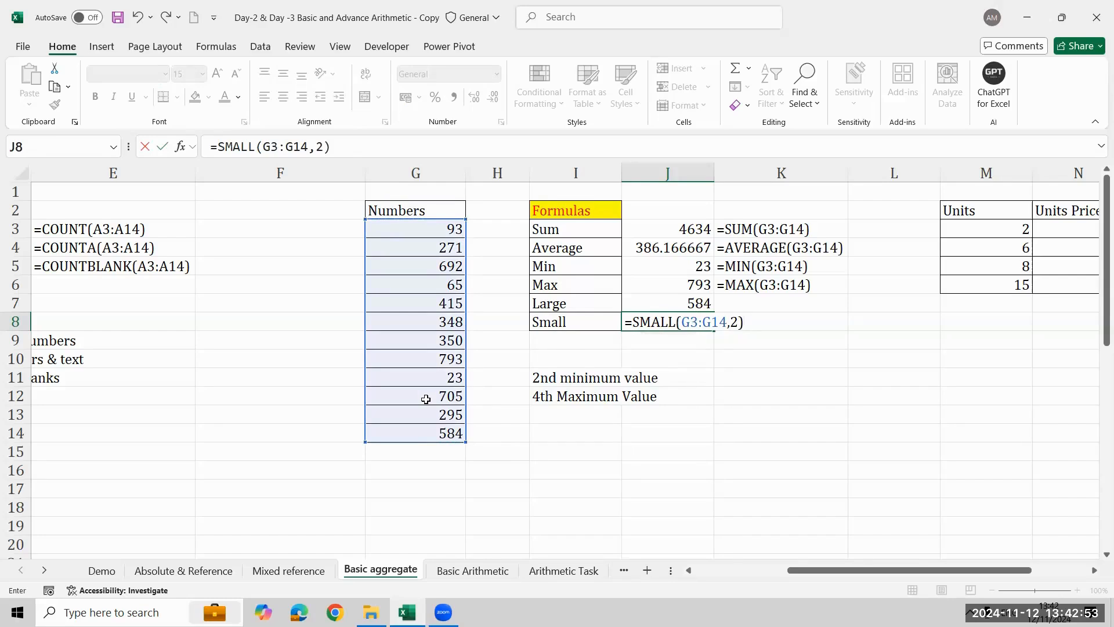
{"action": "key", "text": "Return"}
{"action": "key", "text": "Up"}
{"action": "key", "text": "Right"}
{"action": "key", "text": "Up"}
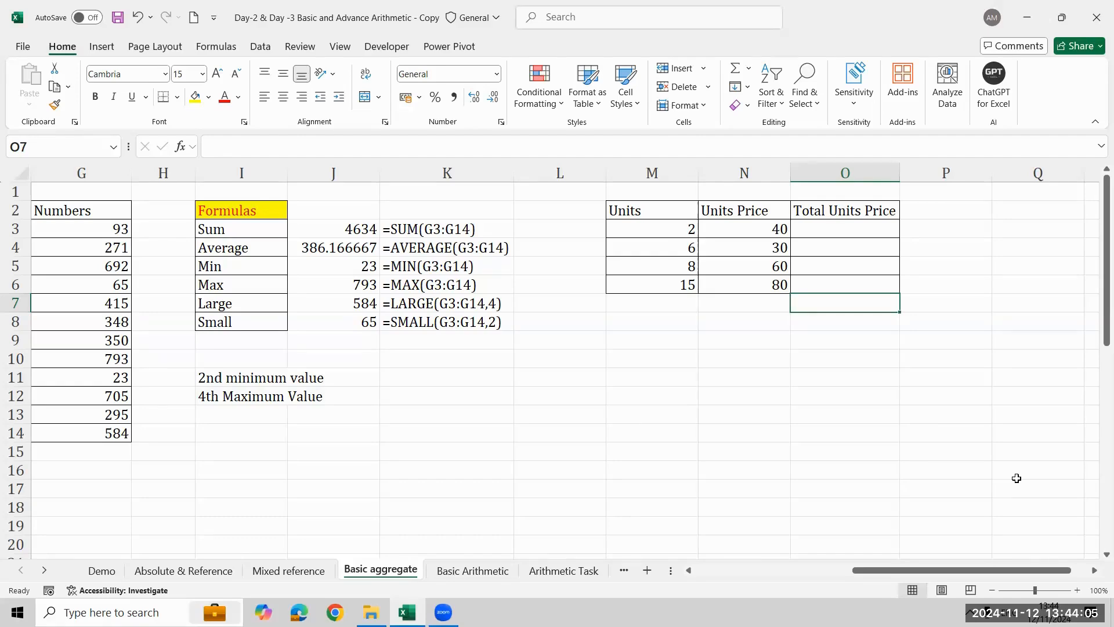
- Enter the formula =M3*N3 in O3 to multiply the units by the unit price
{"action": "left_click", "coordinate": [869, 217]}
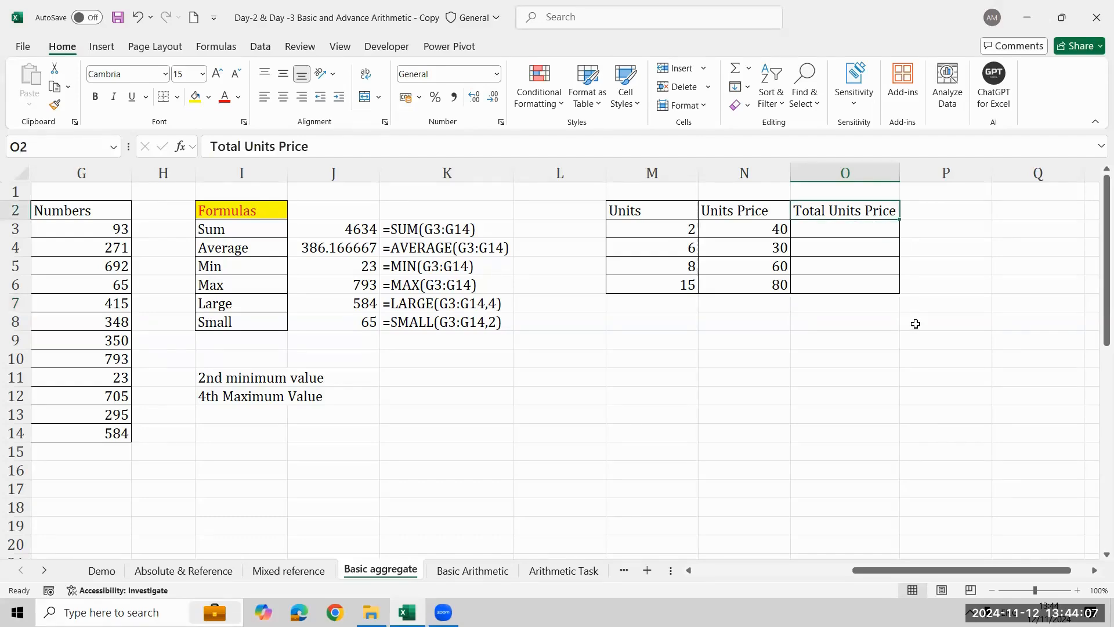
{"action": "left_click", "coordinate": [877, 228]}
{"action": "type", "text": "="}
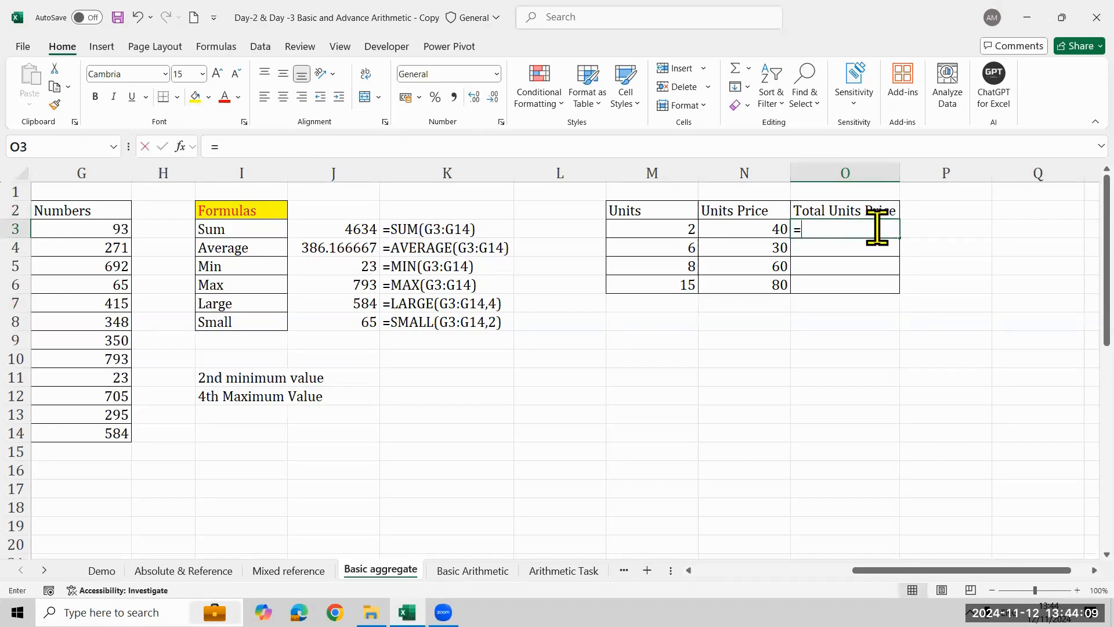
{"action": "key", "text": "Left"}
{"action": "key", "text": "Left"}
{"action": "type", "text": "*"}
{"action": "key", "text": "Left"}
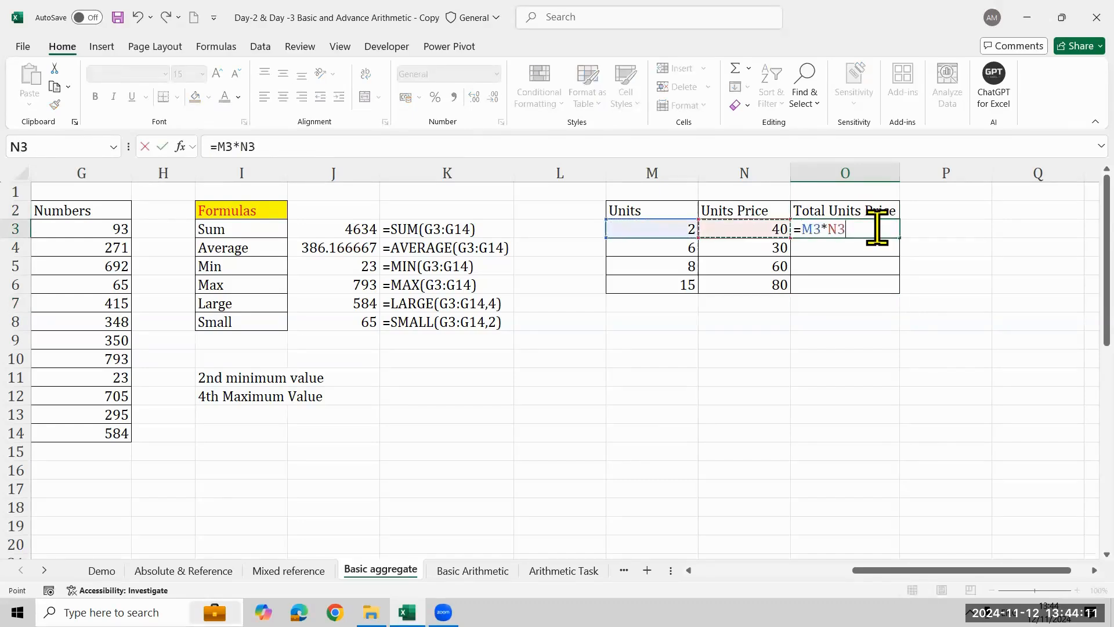
{"action": "key", "text": "Return"}
{"action": "key", "text": "Up"}
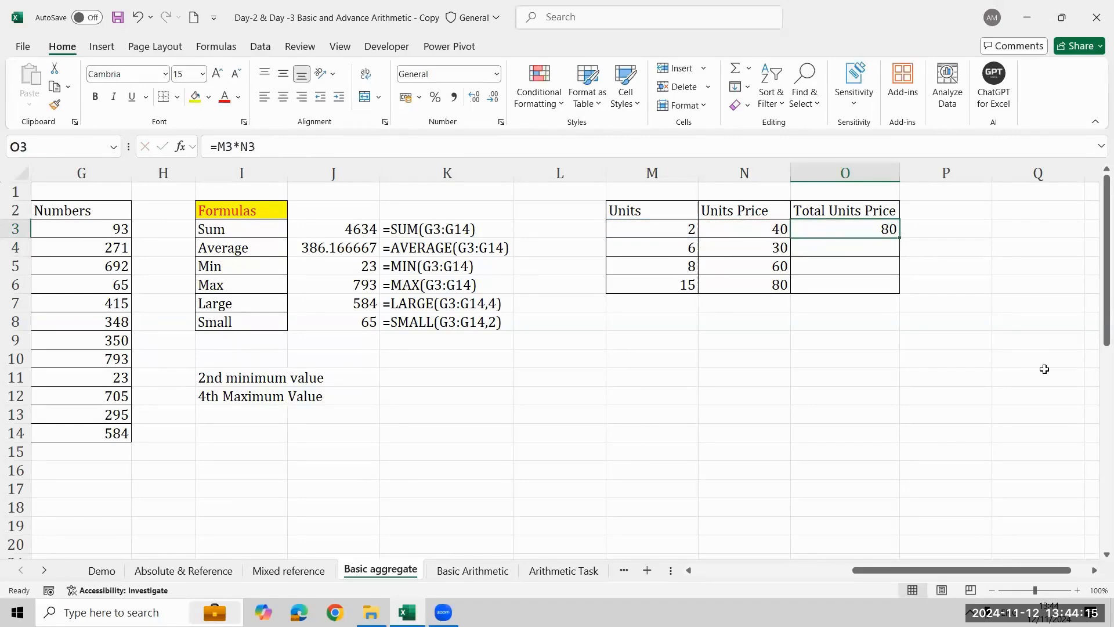
- Replace the content of O3 with =PRODUCT(M3,N3) and fill the formula down to O6
{"action": "type", "text": "="}
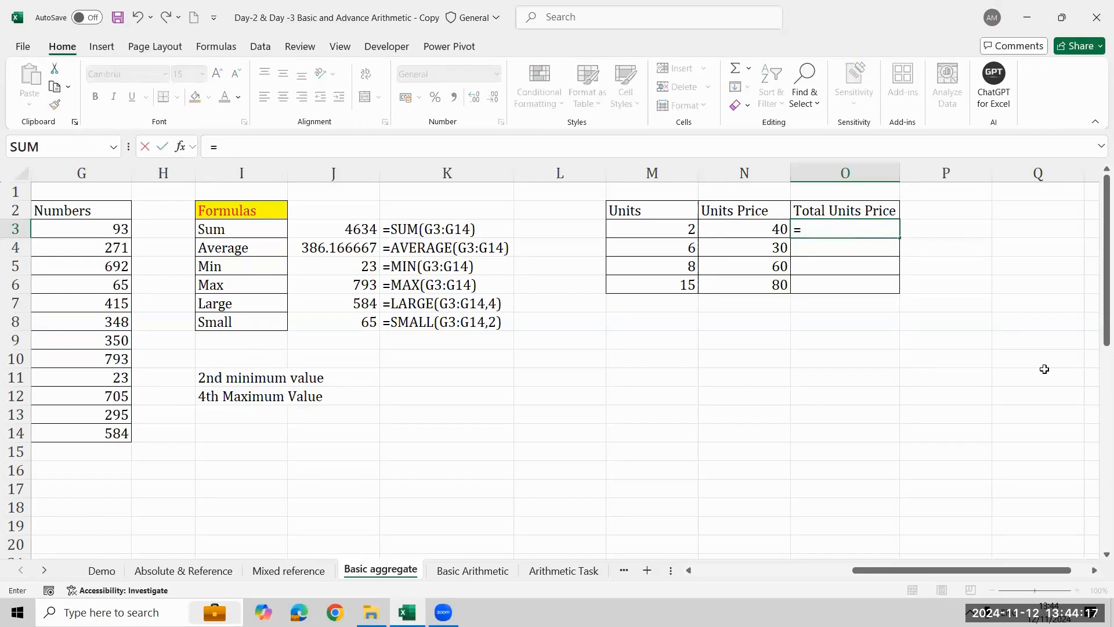
{"action": "type", "text": "prod"}
{"action": "key", "text": "Tab"}
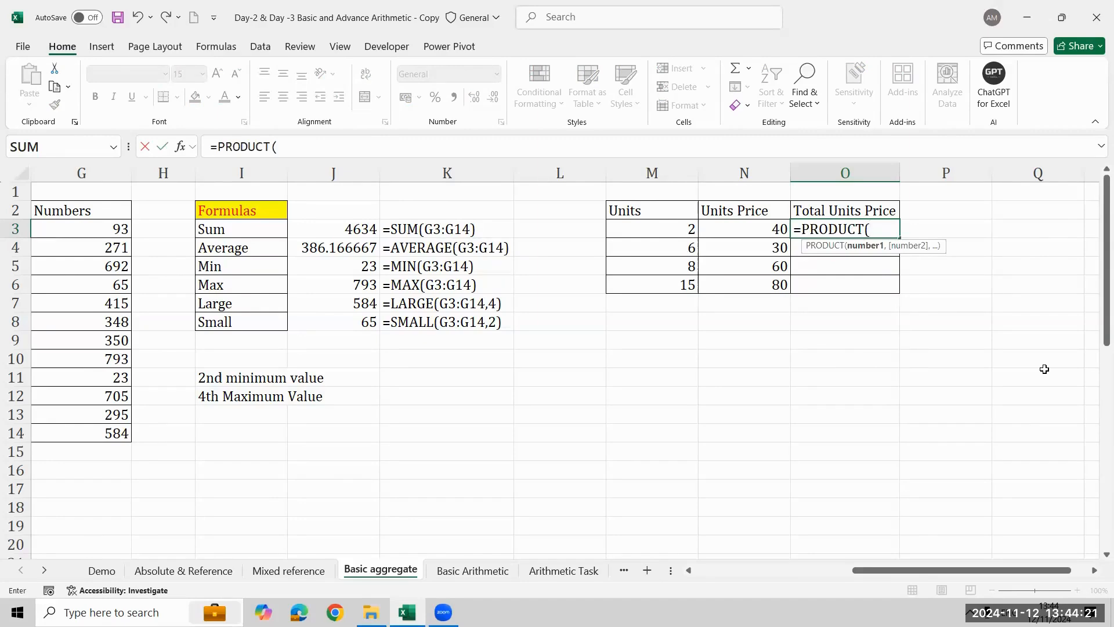
{"action": "key", "text": "Left"}
{"action": "key", "text": "Left"}
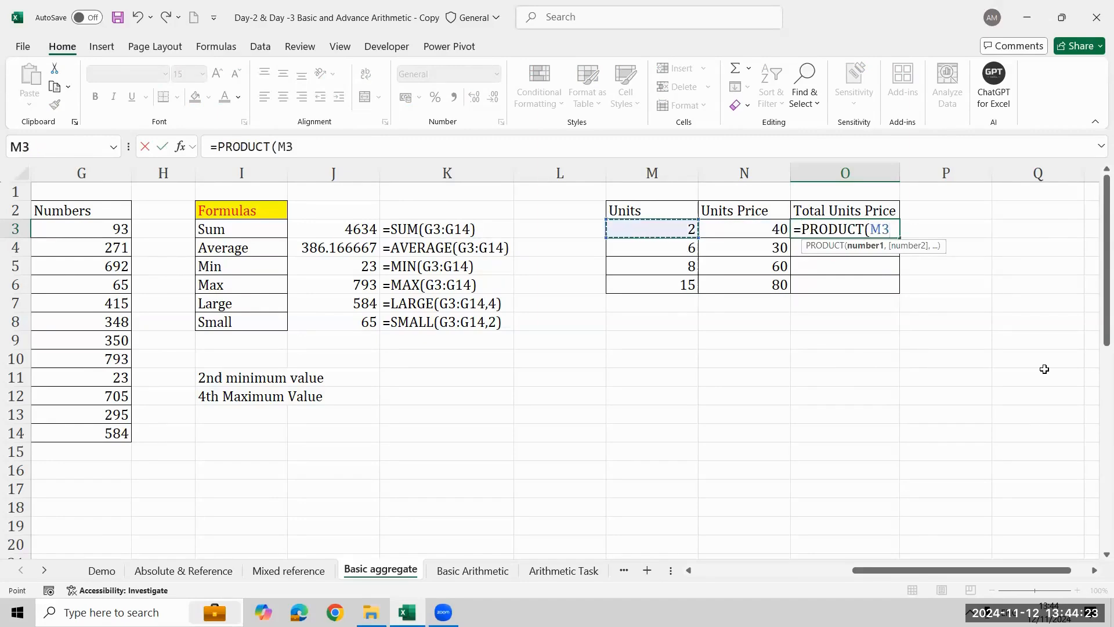
{"action": "type", "text": ","}
{"action": "key", "text": "Left"}
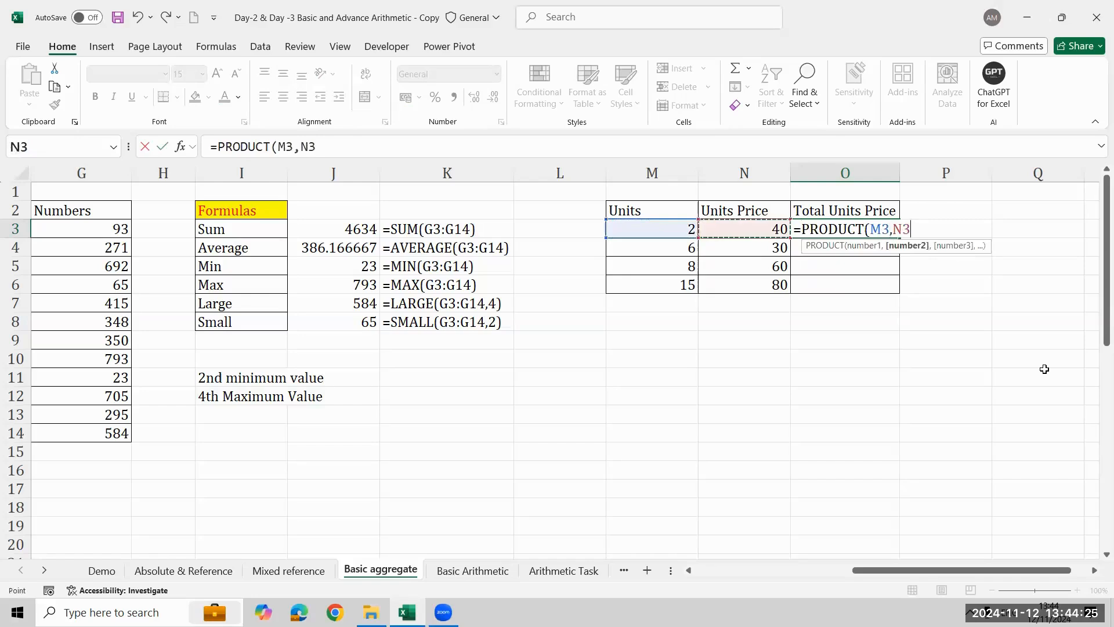
{"action": "key", "text": "Return"}
{"action": "key", "text": "Up"}
{"action": "key", "text": "shift+Down"}
{"action": "key", "text": "shift+Down"}
{"action": "key", "text": "shift+Down"}
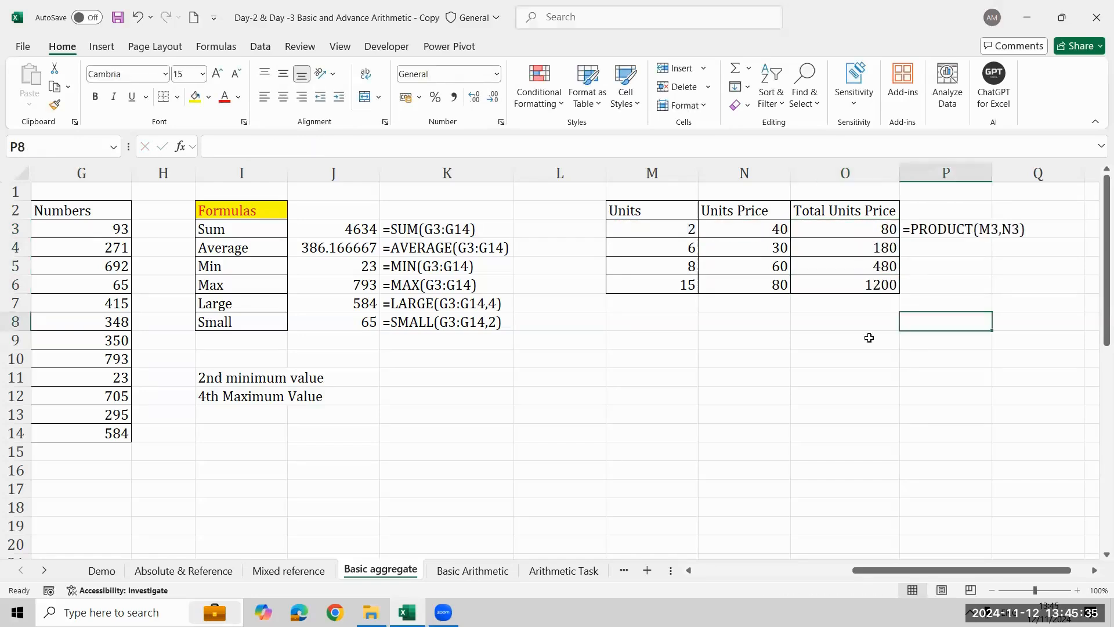
- Enter the label Grand Total in N8 below the units table
{"action": "left_click", "coordinate": [875, 325]}
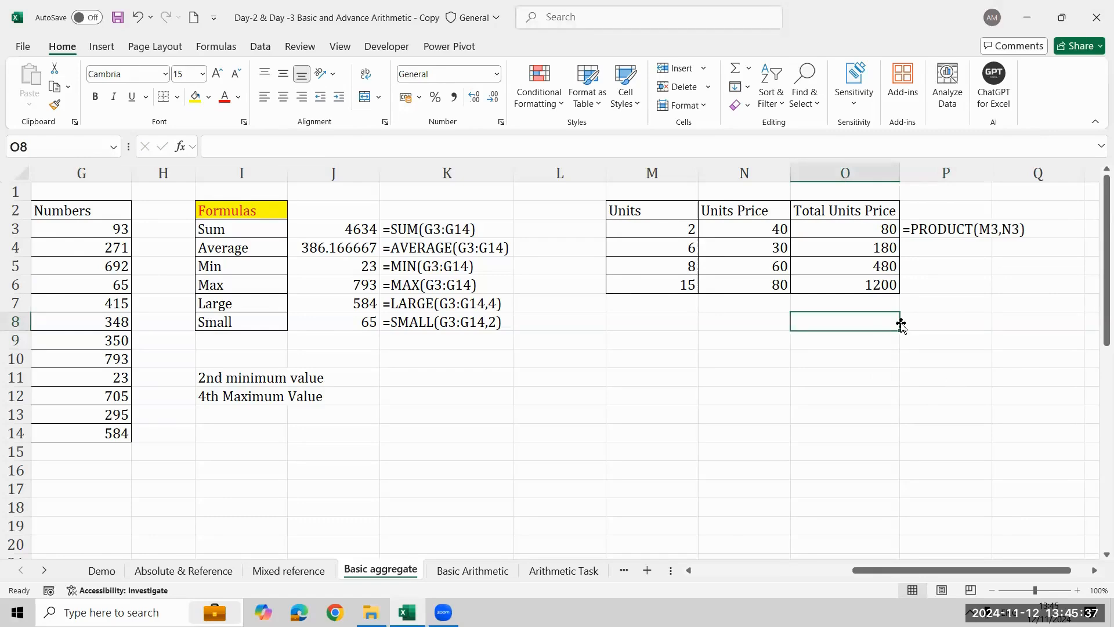
{"action": "left_click", "coordinate": [717, 326]}
{"action": "key", "text": "shift+Up"}
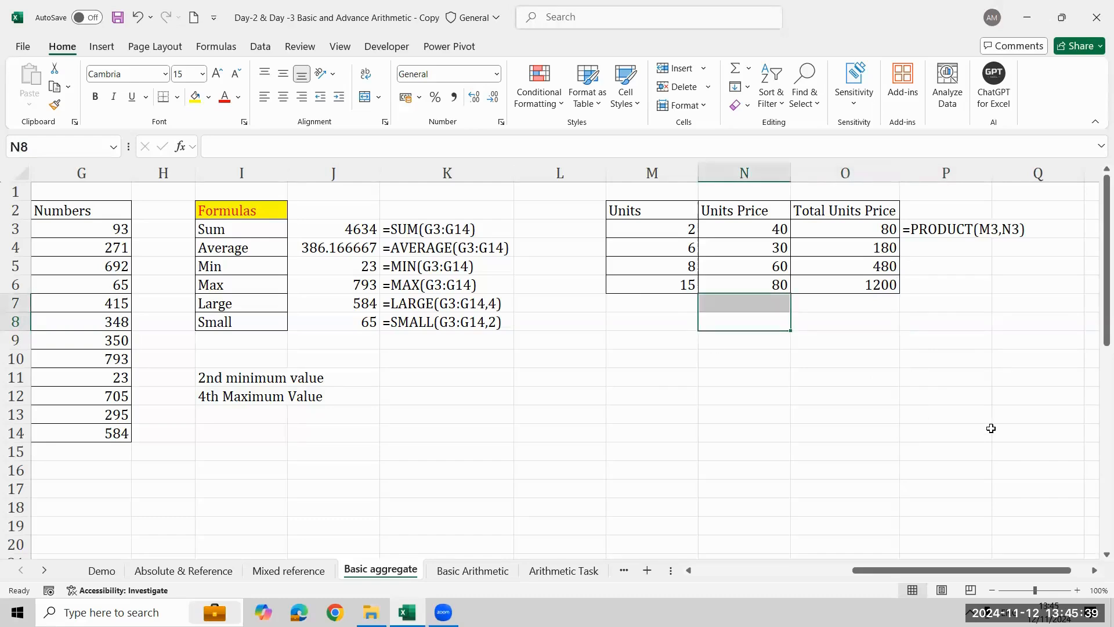
{"action": "key", "text": "shift+Down"}
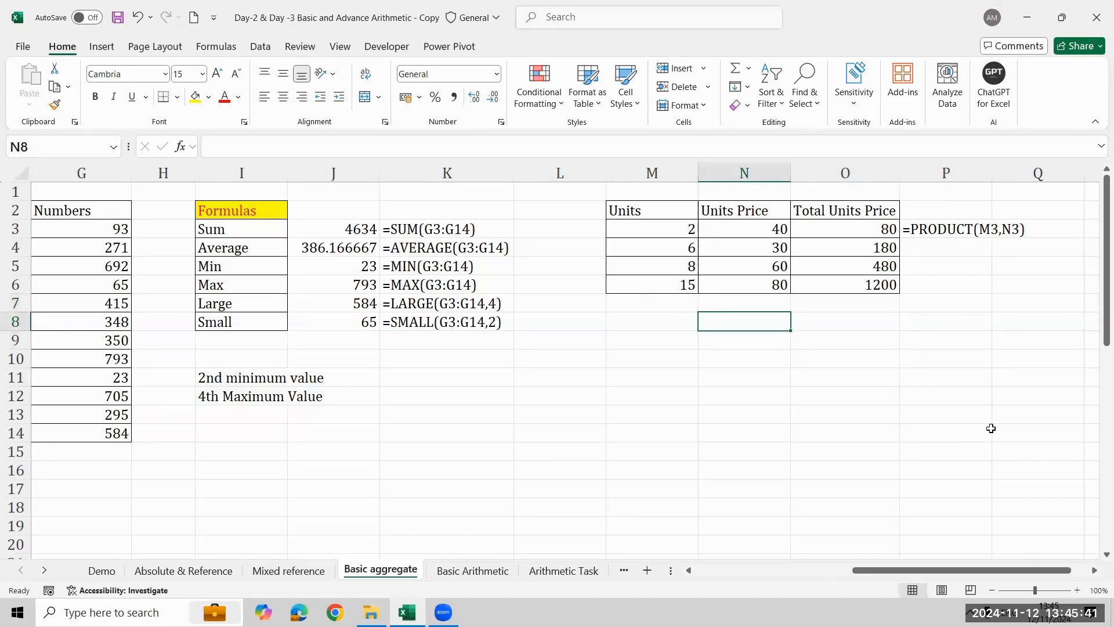
{"action": "type", "text": "Grand"}
{"action": "type", "text": " Total"}
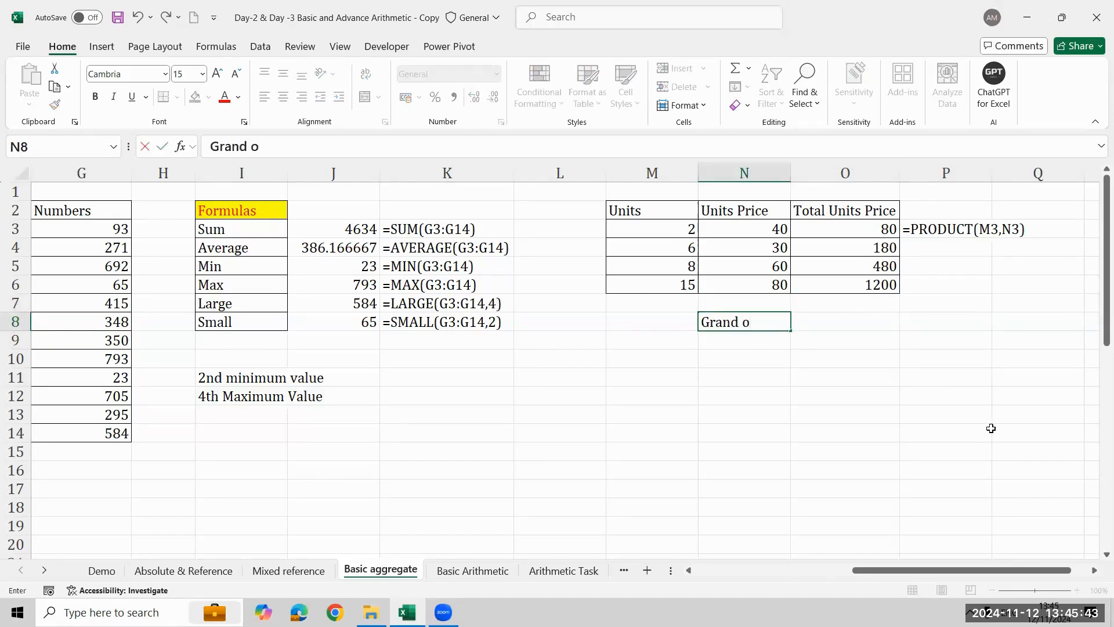
{"action": "key", "text": "Return"}
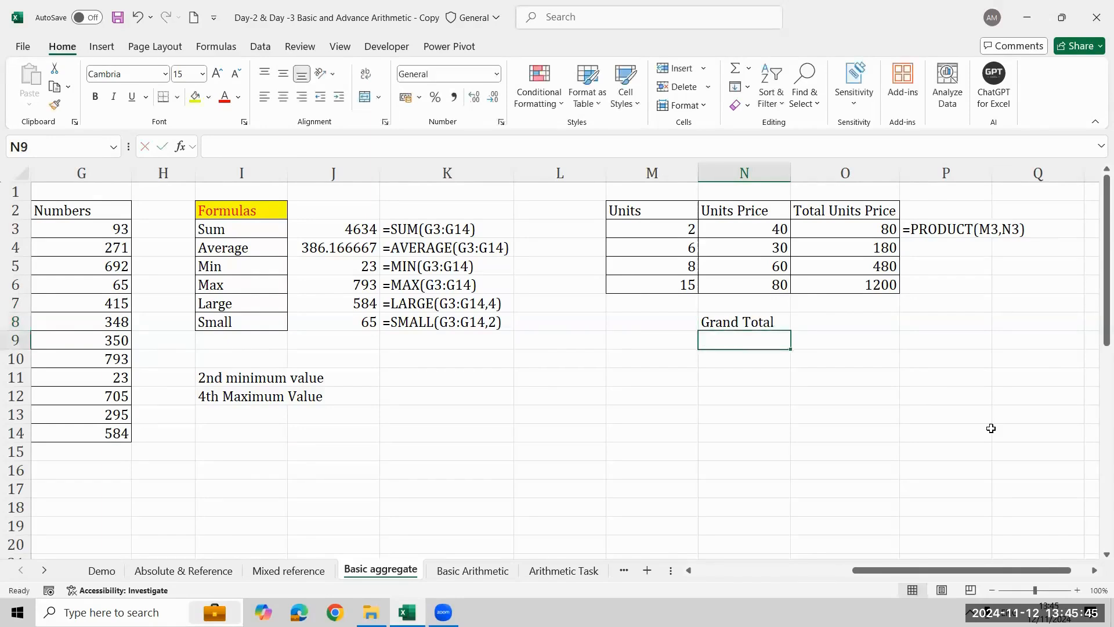
- Enter the formula =SUM(O3:O6) in O8 to add up the Total Units Price column
{"action": "key", "text": "Up"}
{"action": "key", "text": "Right"}
{"action": "type", "text": "=SUM("}
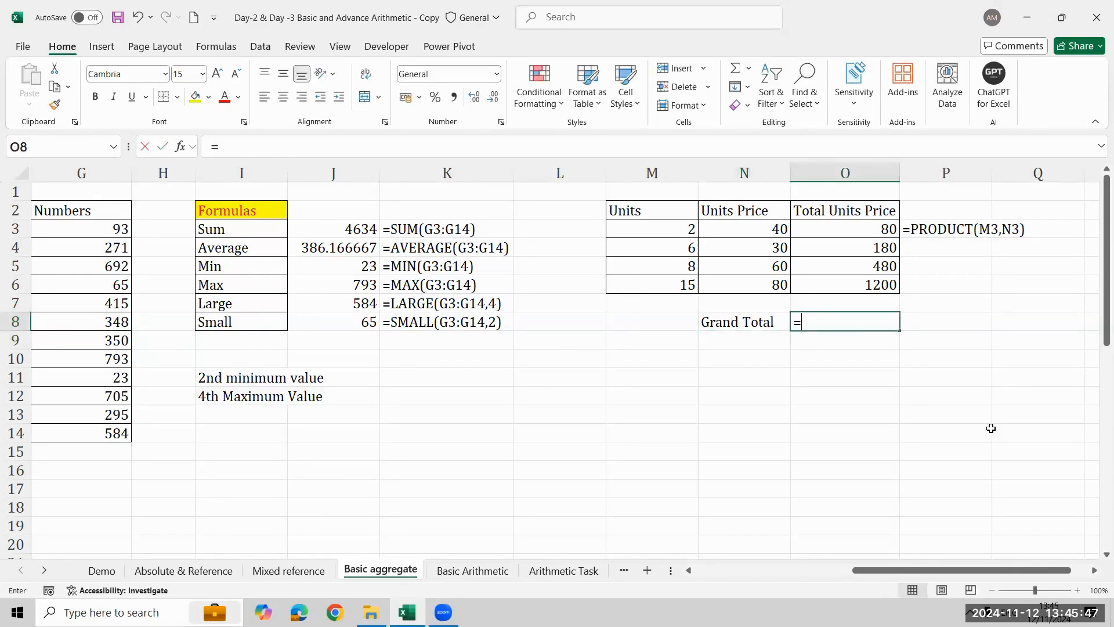
{"action": "key", "text": "Up"}
{"action": "key", "text": "Up"}
{"action": "key", "text": "shift+Up"}
{"action": "key", "text": "shift+Up"}
{"action": "key", "text": "shift+Up"}
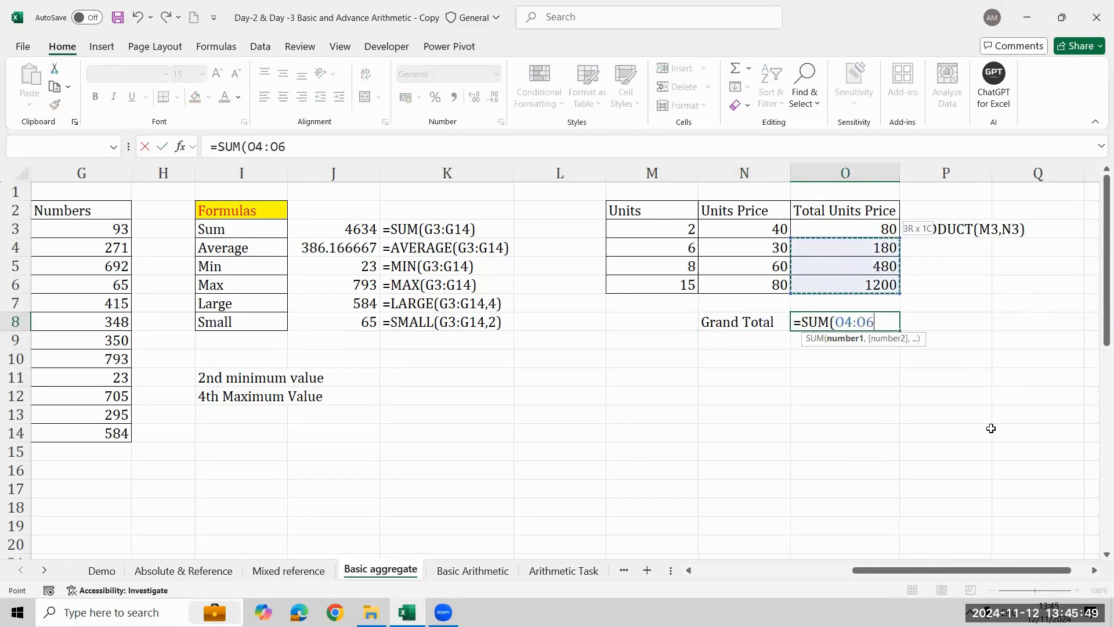
{"action": "type", "text": ")"}
{"action": "key", "text": "Return"}
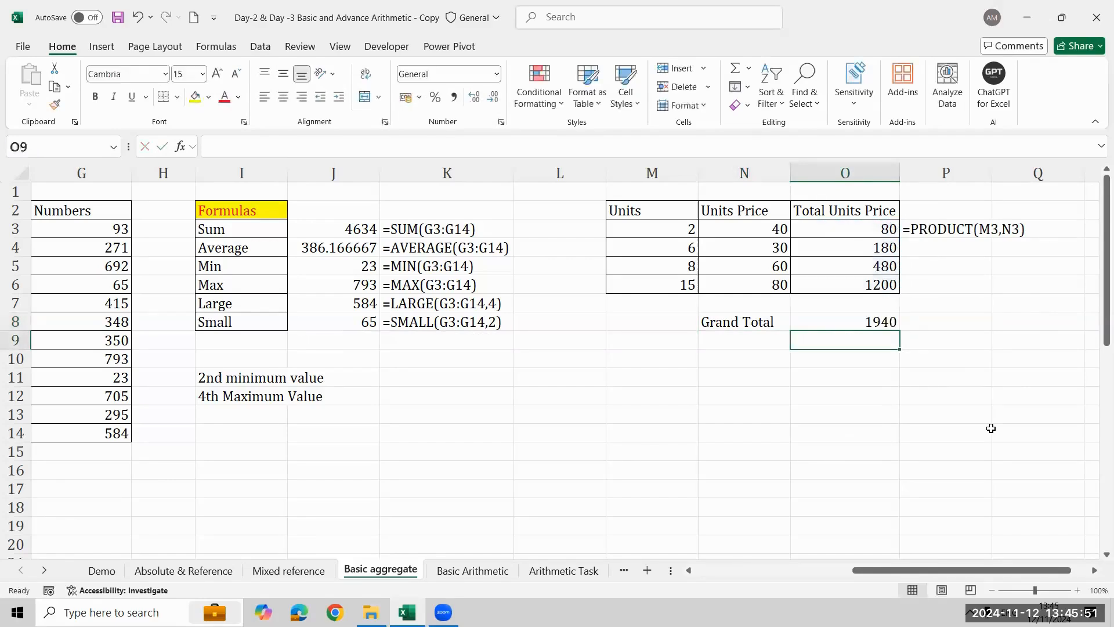
{"action": "key", "text": "Up"}
{"action": "key", "text": "Down"}
{"action": "key", "text": "Down"}
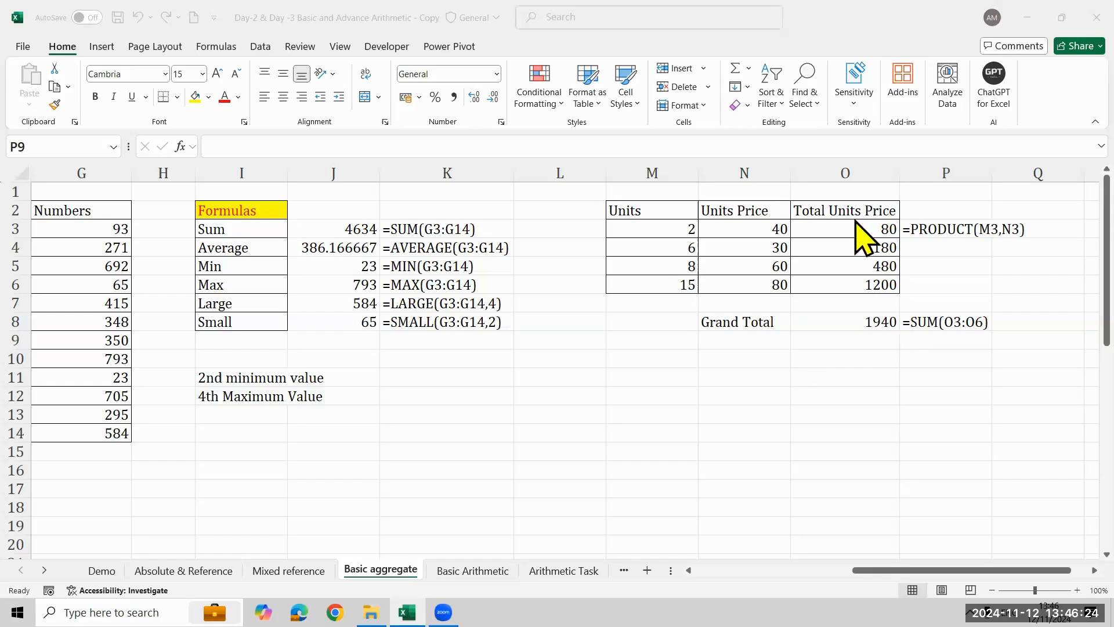
- Clear the Total Units Price formulas in O3:O6 and undo the deletion
{"action": "left_click", "coordinate": [857, 232]}
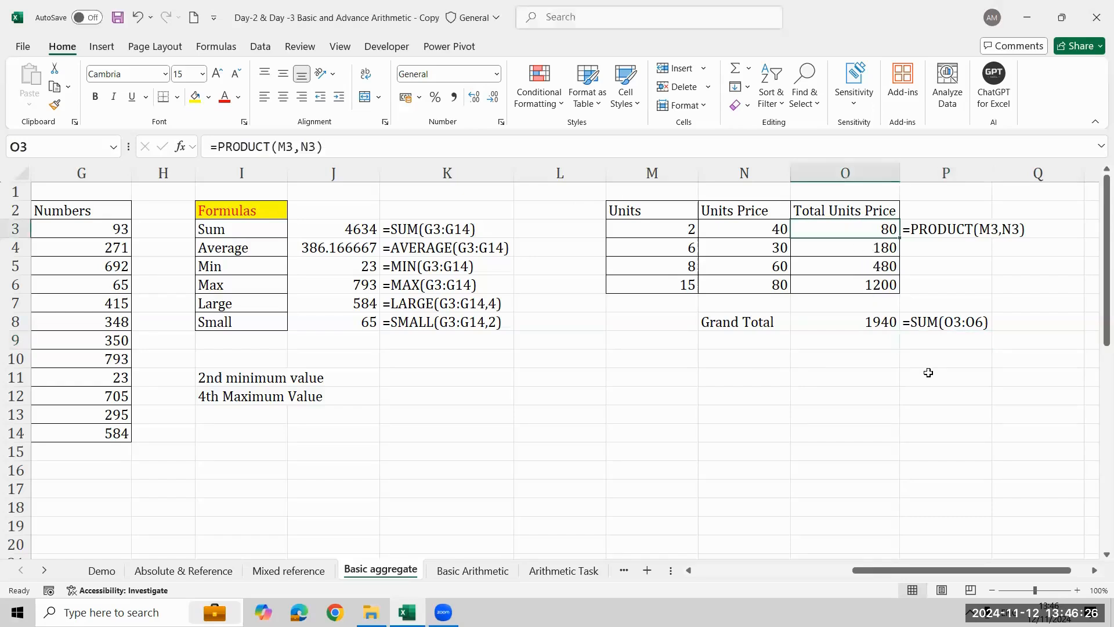
{"action": "key", "text": "ctrl+shift+Down"}
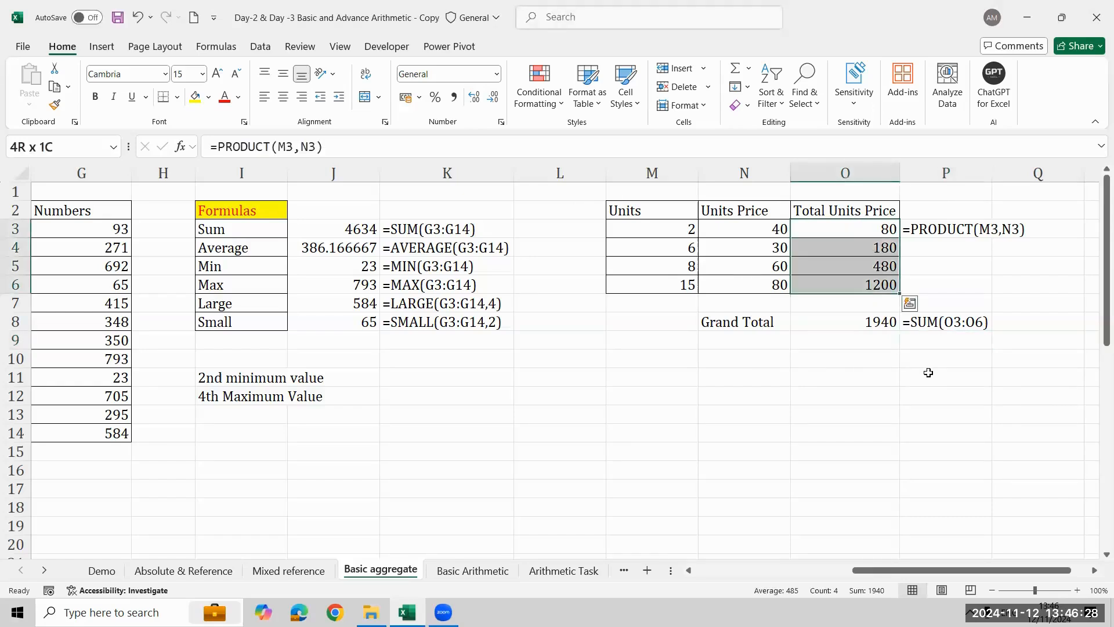
{"action": "key", "text": "Delete"}
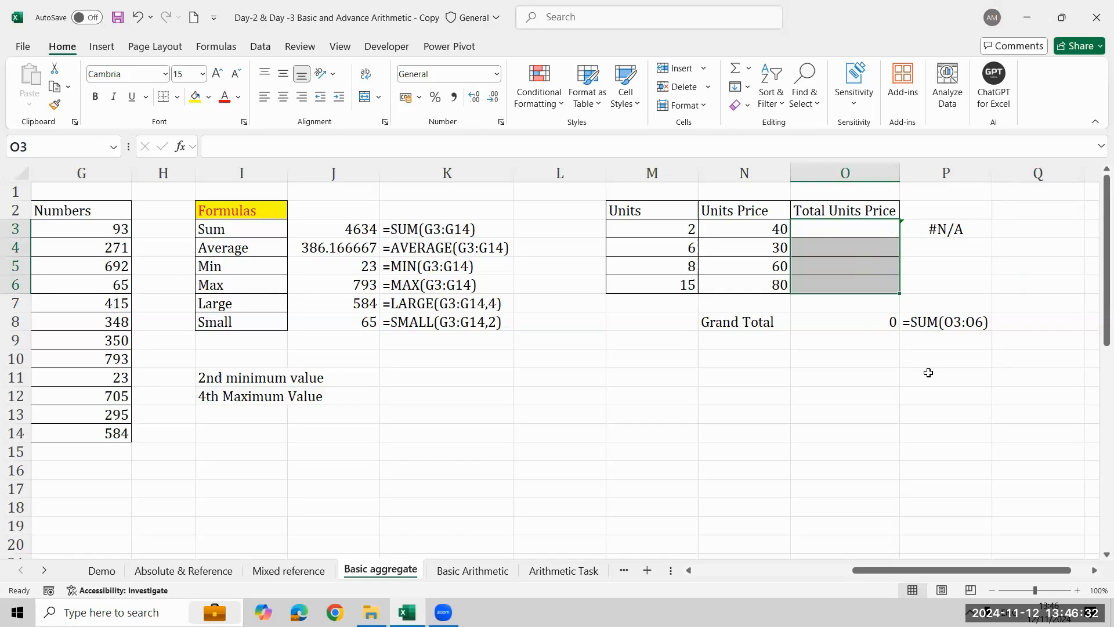
{"action": "key", "text": "ctrl+z"}
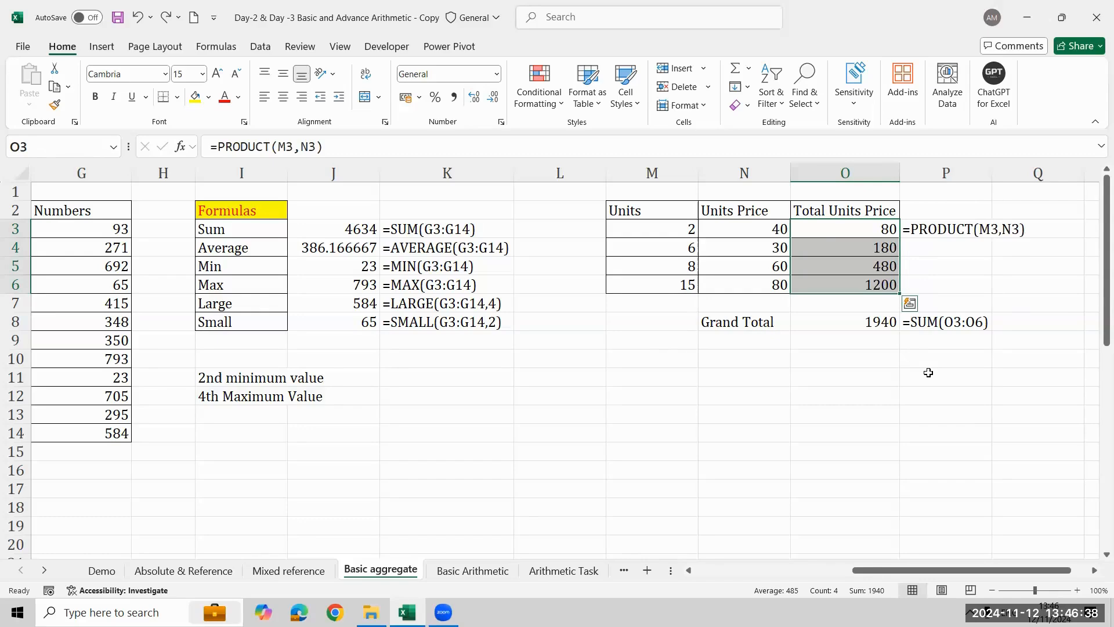
{"action": "key", "text": "Left"}
{"action": "key", "text": "Left"}
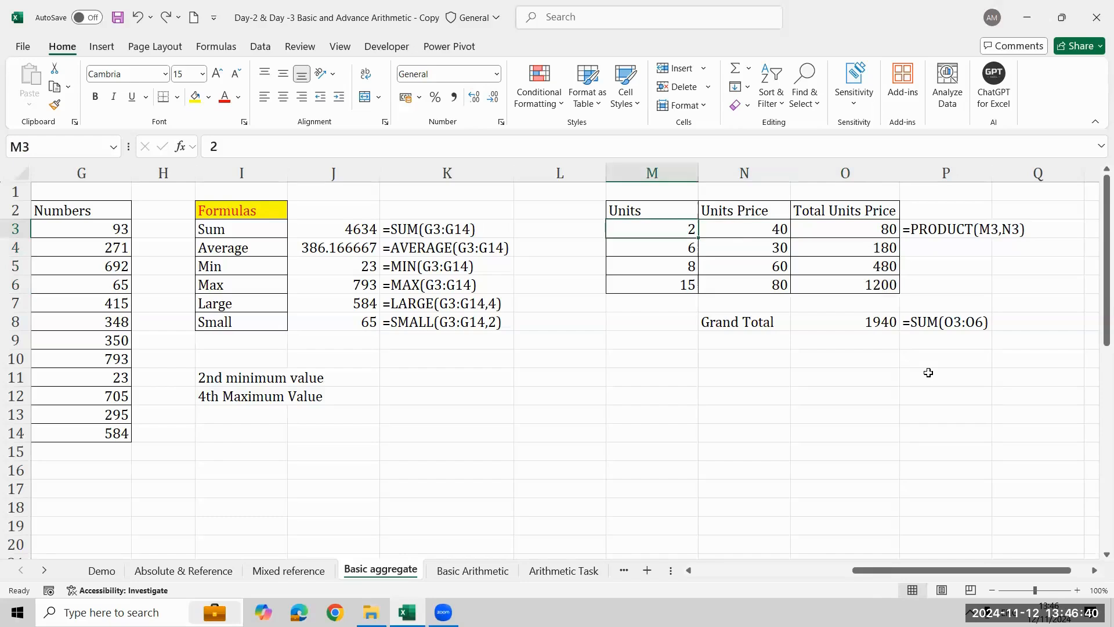
{"action": "key", "text": "Right"}
{"action": "key", "text": "Right"}
{"action": "key", "text": "Down"}
{"action": "key", "text": "Down"}
{"action": "key", "text": "Down"}
{"action": "key", "text": "Down"}
{"action": "key", "text": "Down"}
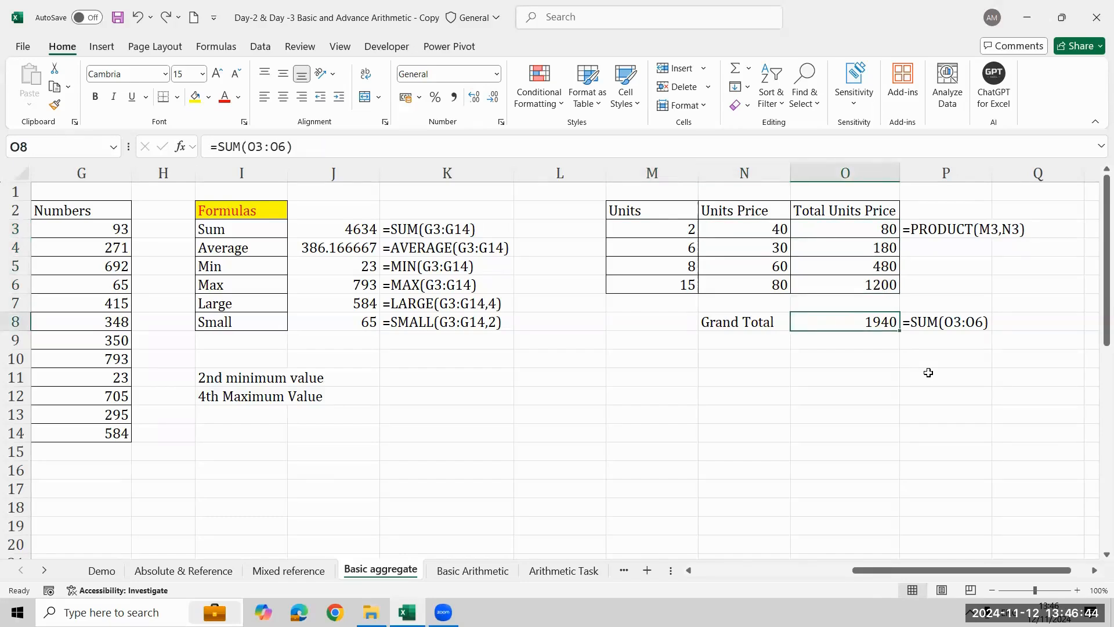
- Start a formula in O11 below the grand total with =SUM and no arguments
{"action": "key", "text": "Down"}
{"action": "key", "text": "Down"}
{"action": "key", "text": "Down"}
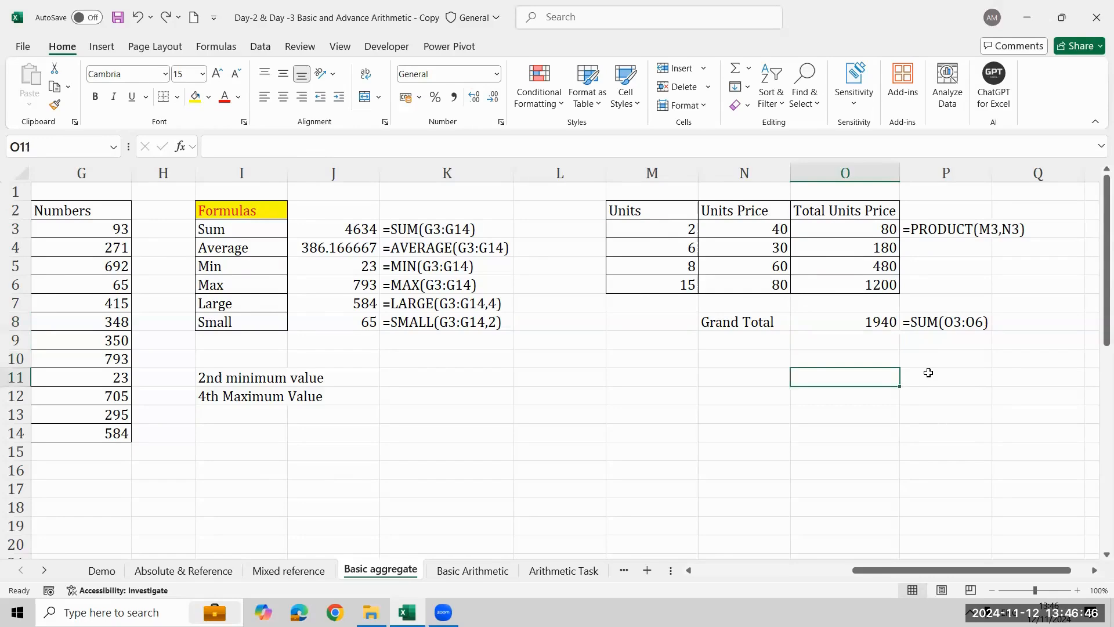
{"action": "type", "text": "=su"}
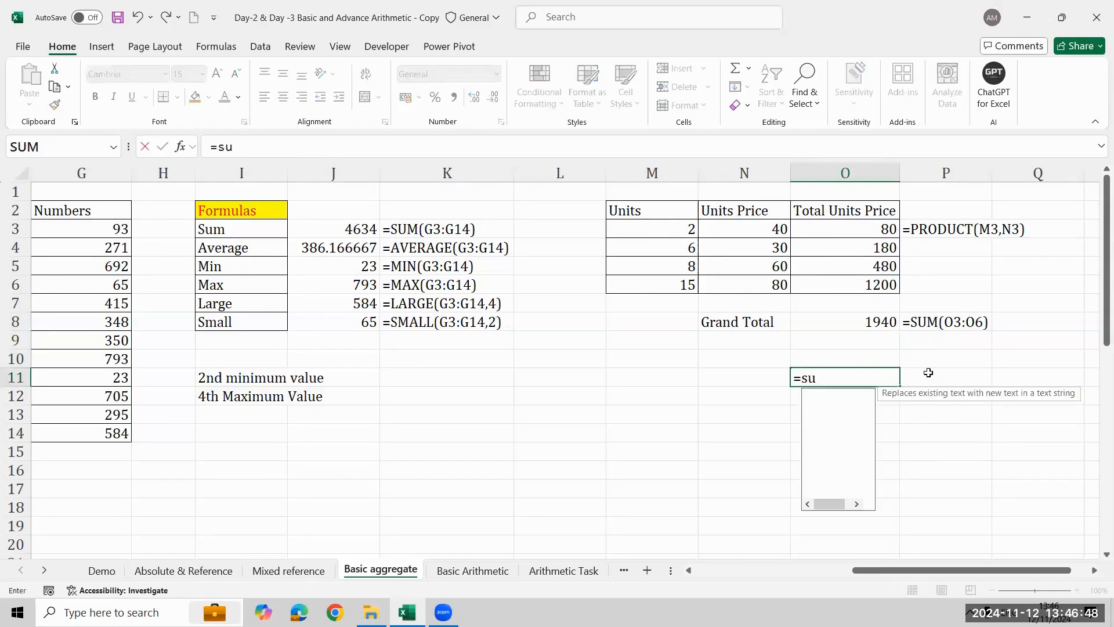
{"action": "key", "text": "Tab"}
{"action": "key", "text": "Left"}
{"action": "key", "text": "Up"}
{"action": "key", "text": "Up"}
{"action": "key", "text": "Up"}
{"action": "key", "text": "Up"}
{"action": "key", "text": "Up"}
{"action": "key", "text": "Up"}
{"action": "key", "text": "Up"}
{"action": "key", "text": "Up"}
{"action": "key", "text": "BackSpace"}
{"action": "key", "text": "BackSpace"}
{"action": "key", "text": "BackSpace"}
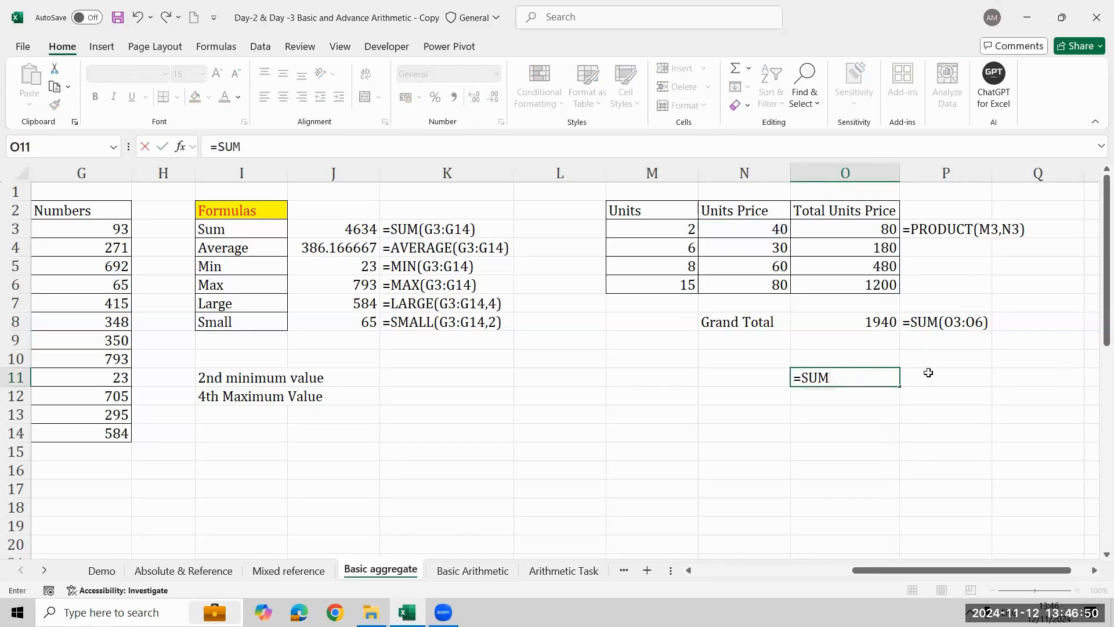
- Extend the formula in O11 to SUMPRODUCT with the units M3:M6 as its first array
{"action": "type", "text": "p"}
{"action": "key", "text": "Tab"}
{"action": "key", "text": "Left"}
{"action": "key", "text": "Left"}
{"action": "key", "text": "Up"}
{"action": "key", "text": "Up"}
{"action": "key", "text": "Up"}
{"action": "key", "text": "Up"}
{"action": "key", "text": "Up"}
{"action": "key", "text": "Up"}
{"action": "key", "text": "Up"}
{"action": "key", "text": "Up"}
{"action": "key", "text": "Up"}
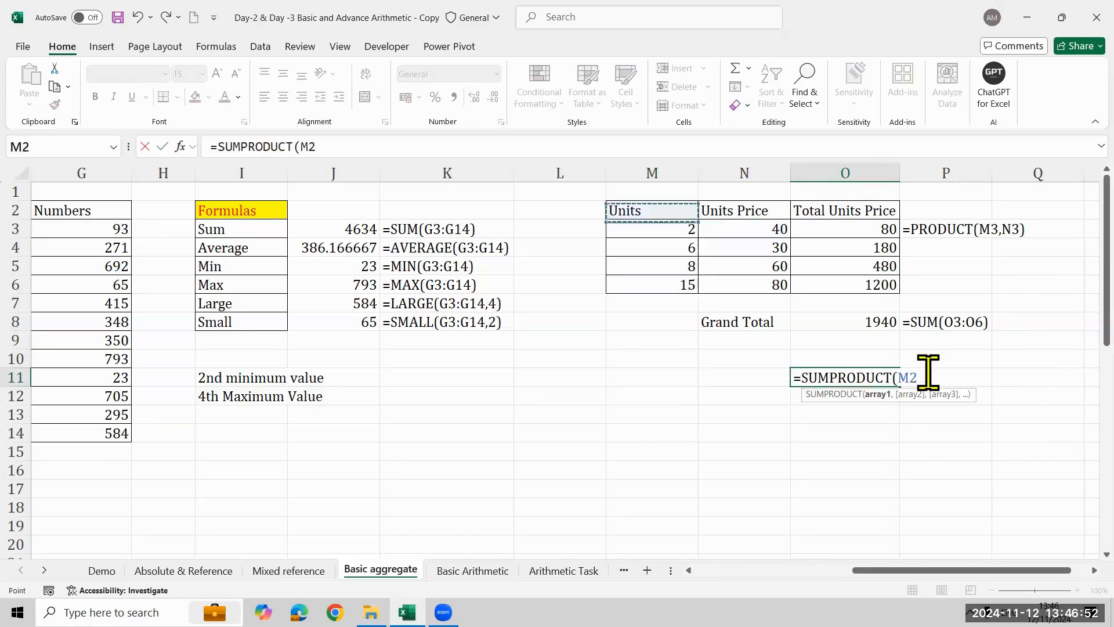
{"action": "key", "text": "Down"}
{"action": "key", "text": "shift+Down"}
{"action": "key", "text": "shift+Down"}
{"action": "key", "text": "shift+Down"}
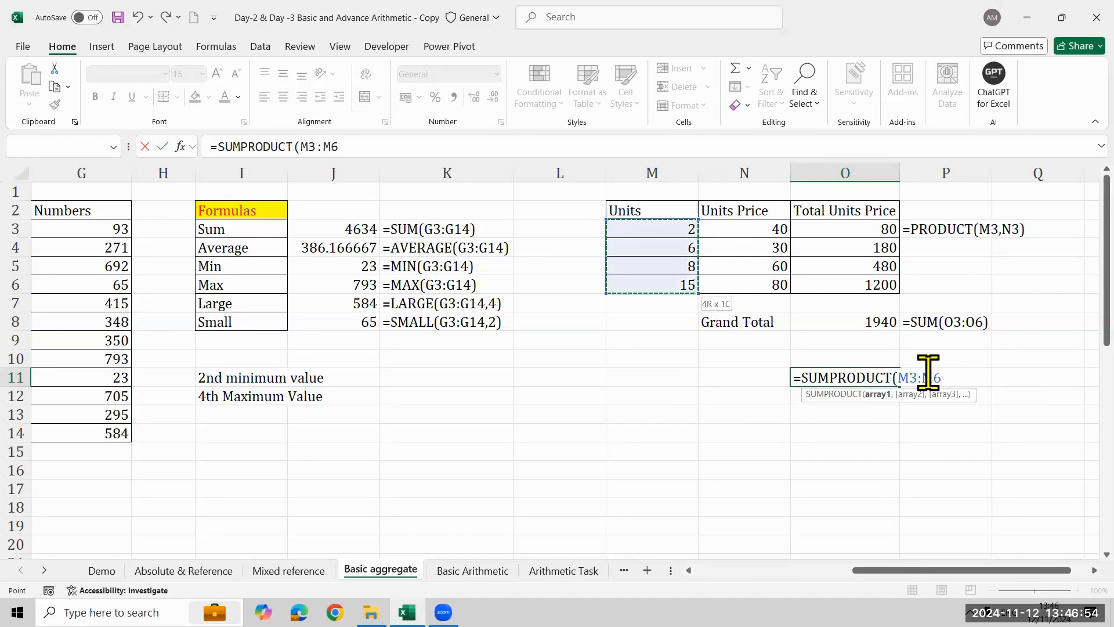
- Add the unit prices N3:N6 as the second array and complete =SUMPRODUCT(M3:M6,N3:N6) in O11
{"action": "type", "text": ","}
{"action": "key", "text": "Left"}
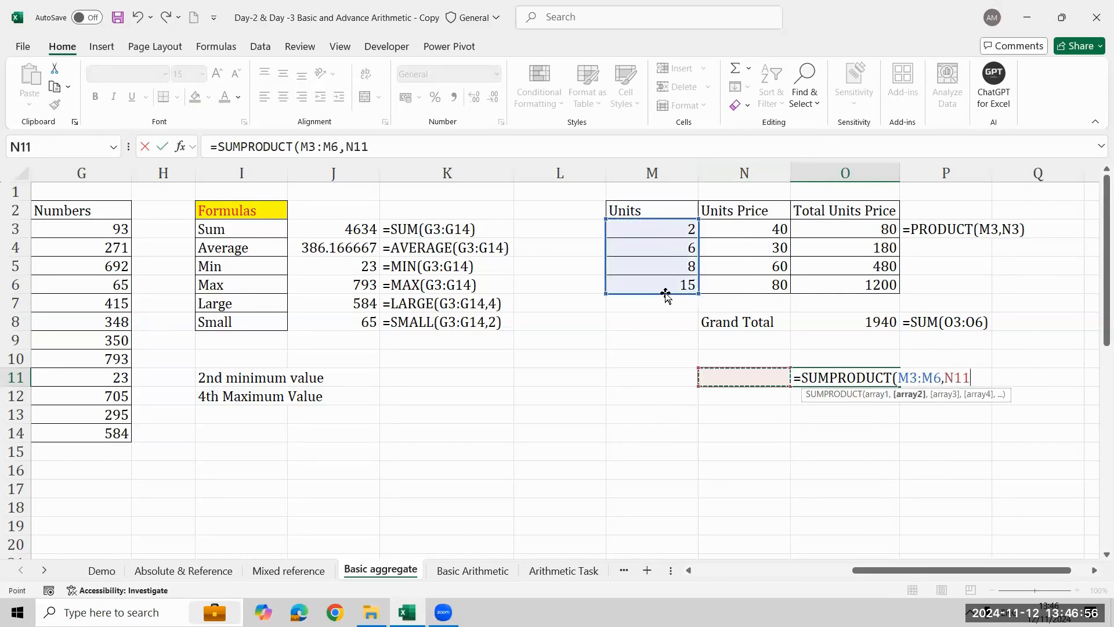
{"action": "key", "text": "Left"}
{"action": "key", "text": "Right"}
{"action": "key", "text": "ctrl+Up"}
{"action": "key", "text": "ctrl+Up"}
{"action": "key", "text": "ctrl+Up"}
{"action": "key", "text": "Down"}
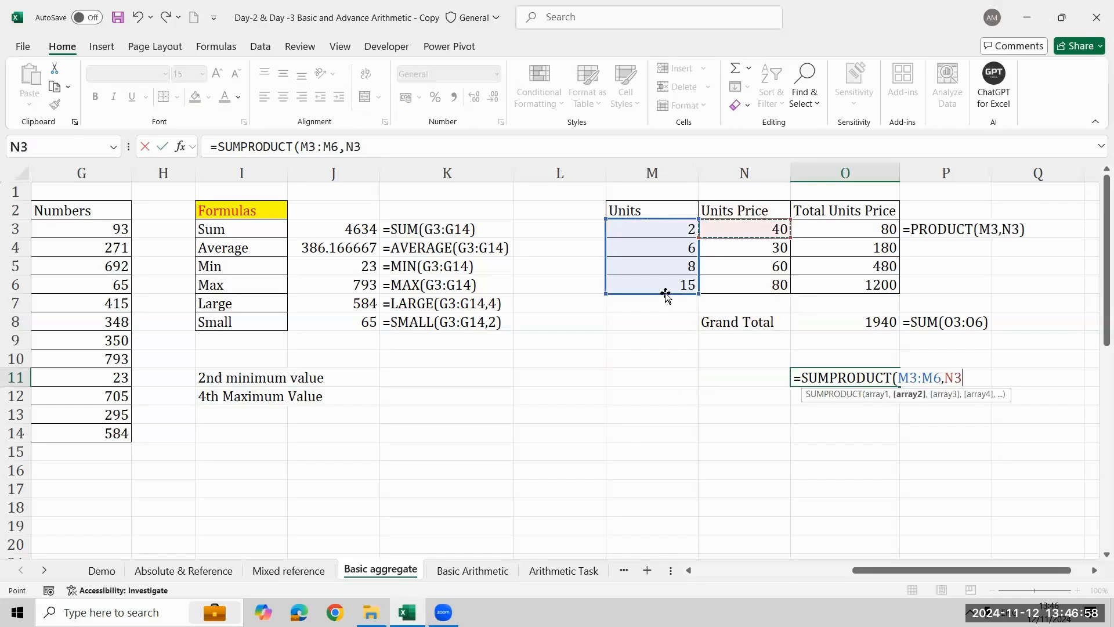
{"action": "key", "text": "ctrl+shift+Down"}
{"action": "type", "text": ")"}
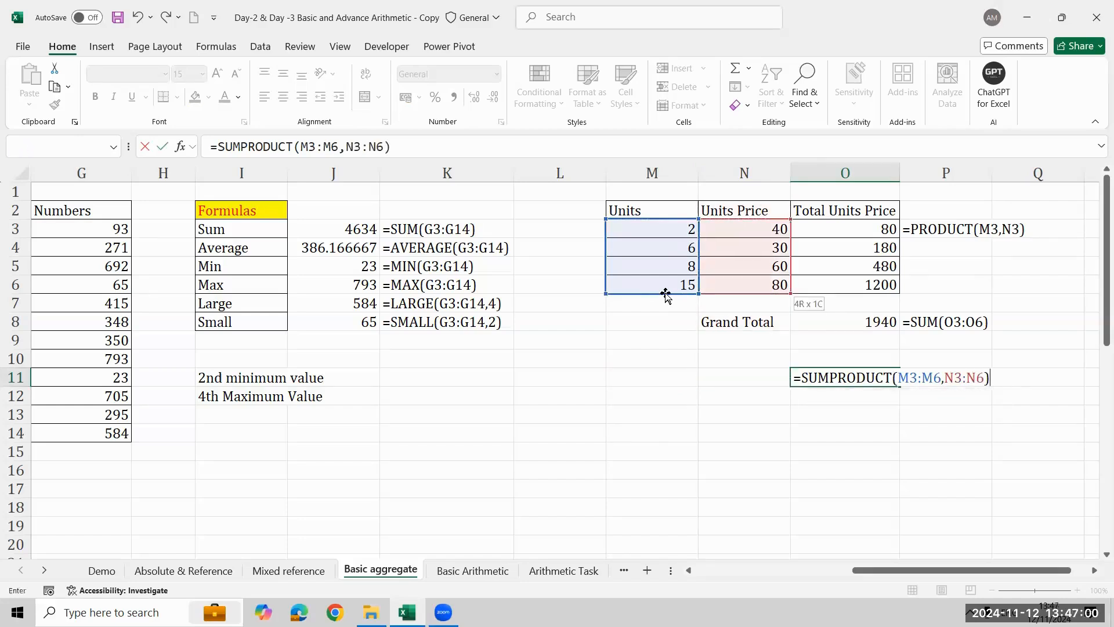
{"action": "key", "text": "Return"}
{"action": "key", "text": "Up"}
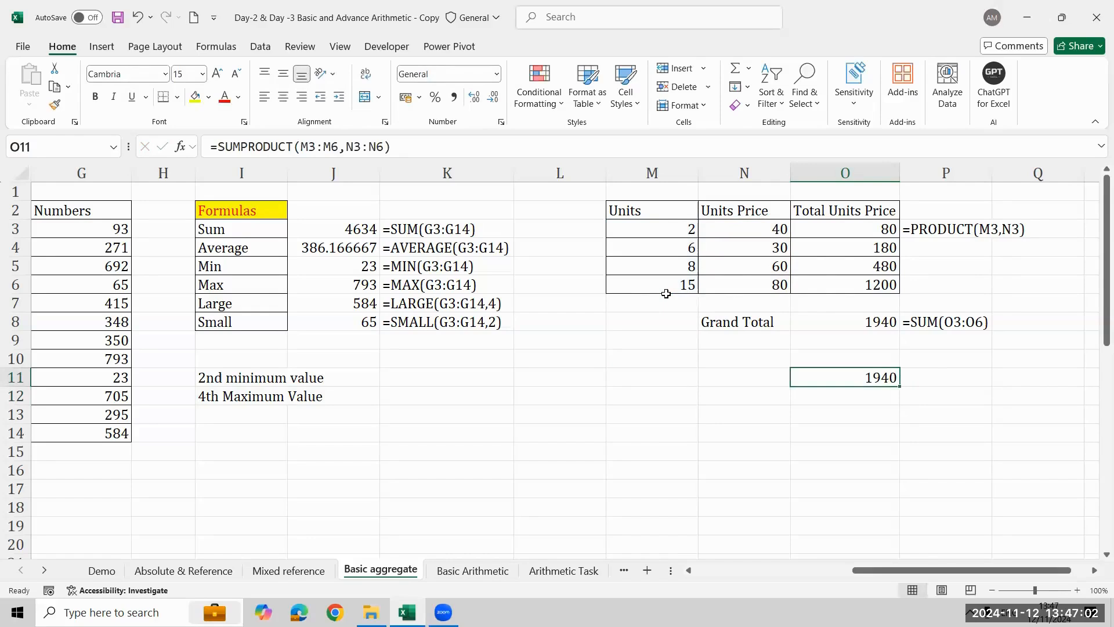
- Clear the Total Units Price formulas in O3:O6 and undo the clearing
{"action": "key", "text": "Up"}
{"action": "key", "text": "Up"}
{"action": "key", "text": "Up"}
{"action": "key", "text": "Up"}
{"action": "key", "text": "Up"}
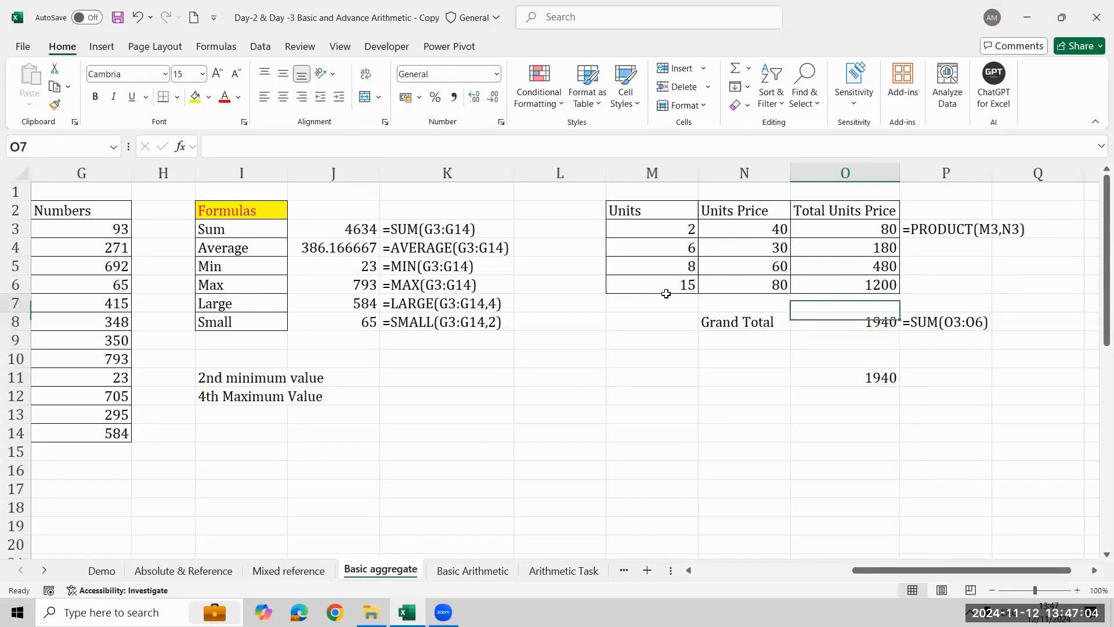
{"action": "key", "text": "ctrl+shift+Up"}
{"action": "key", "text": "shift+Down"}
{"action": "key", "text": "Delete"}
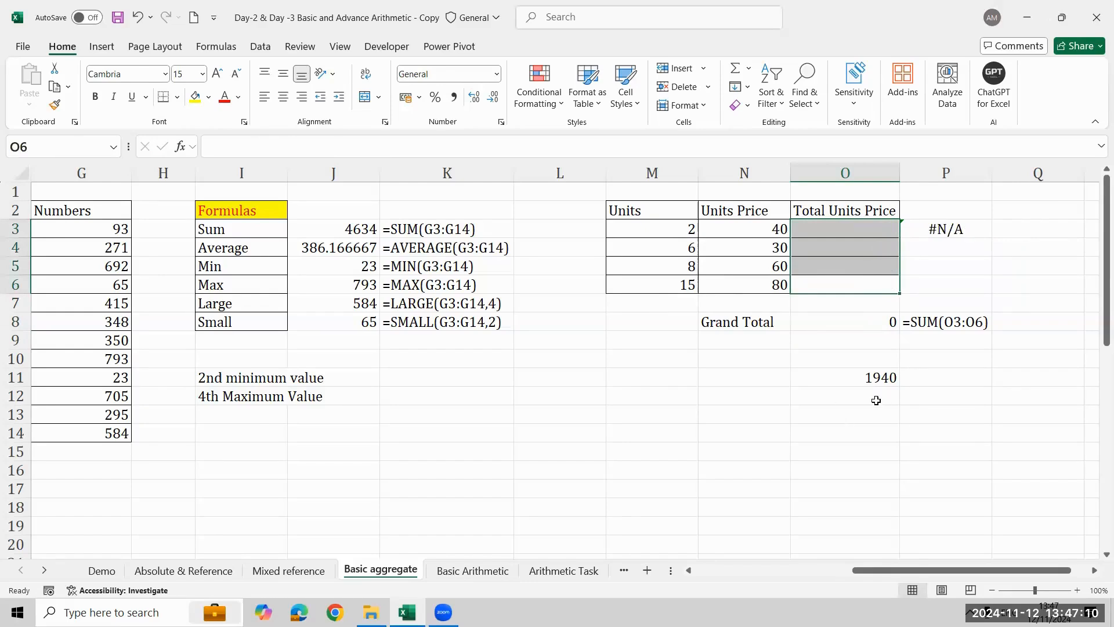
{"action": "key", "text": "ctrl+z"}
- Enter the label Grand Total in N11 beside the SUMPRODUCT result
{"action": "key", "text": "Down"}
{"action": "key", "text": "Down"}
{"action": "key", "text": "Down"}
{"action": "key", "text": "Down"}
{"action": "key", "text": "Down"}
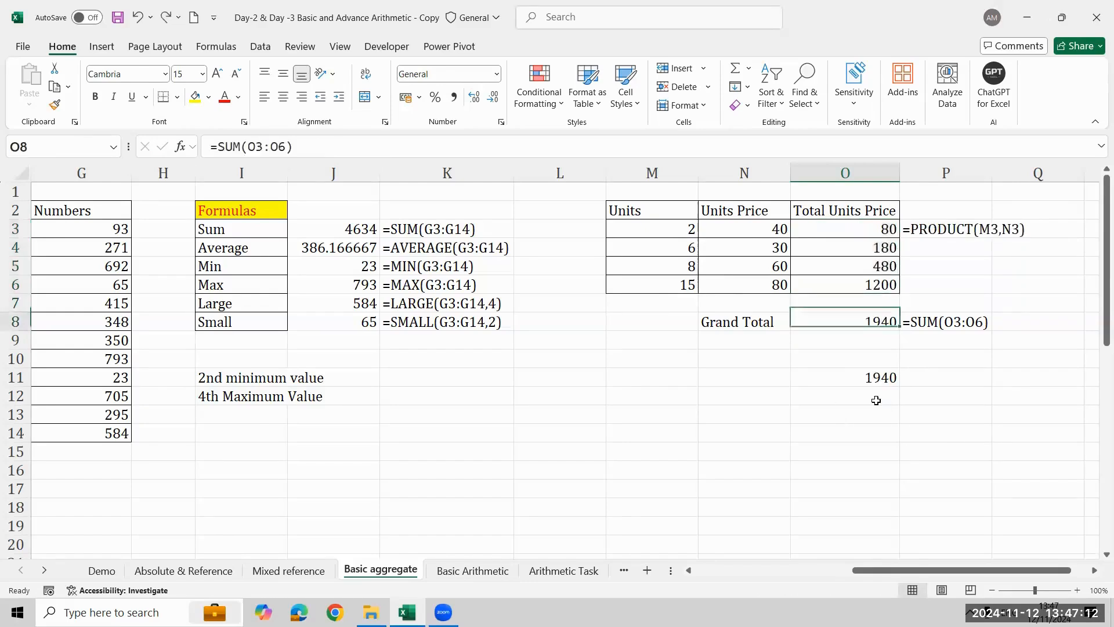
{"action": "key", "text": "Left"}
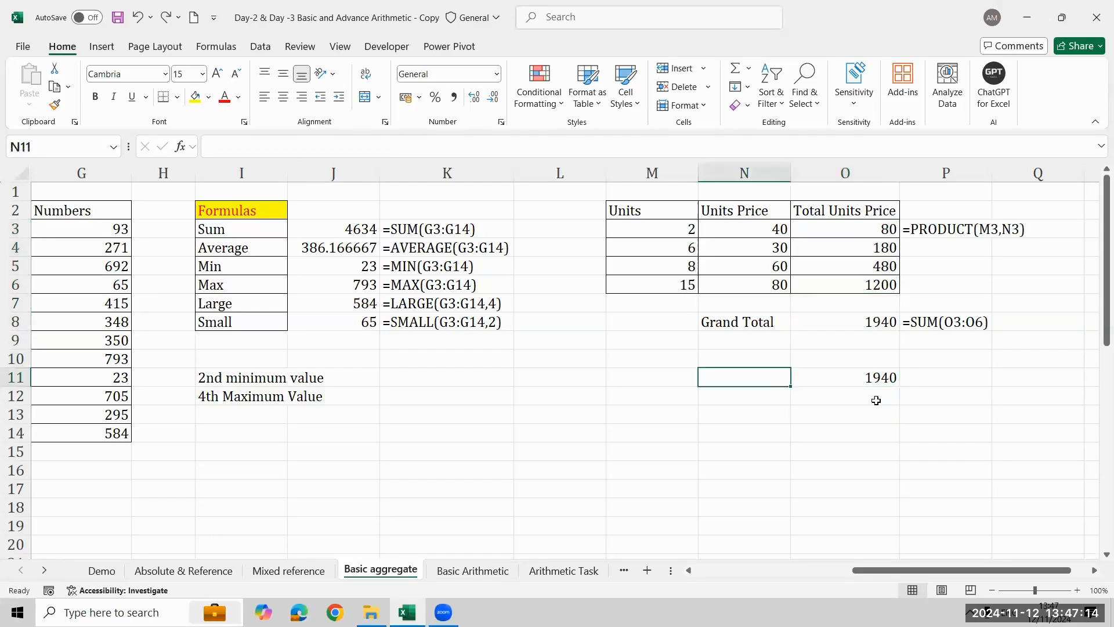
{"action": "type", "text": "Grdan"}
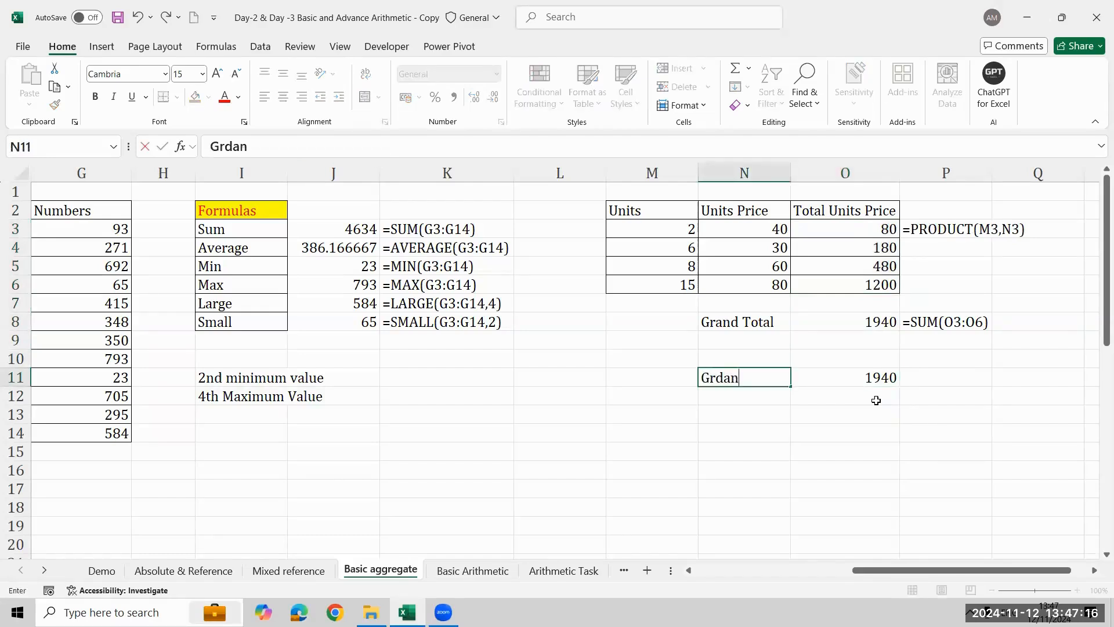
{"action": "key", "text": "BackSpace"}
{"action": "key", "text": "BackSpace"}
{"action": "key", "text": "BackSpace"}
{"action": "type", "text": "and Total"}
{"action": "key", "text": "Return"}
- Show the SUMPRODUCT formula as text in P11 with FORMULATEXT referring to O11
{"action": "key", "text": "Up"}
{"action": "key", "text": "Right"}
{"action": "key", "text": "Right"}
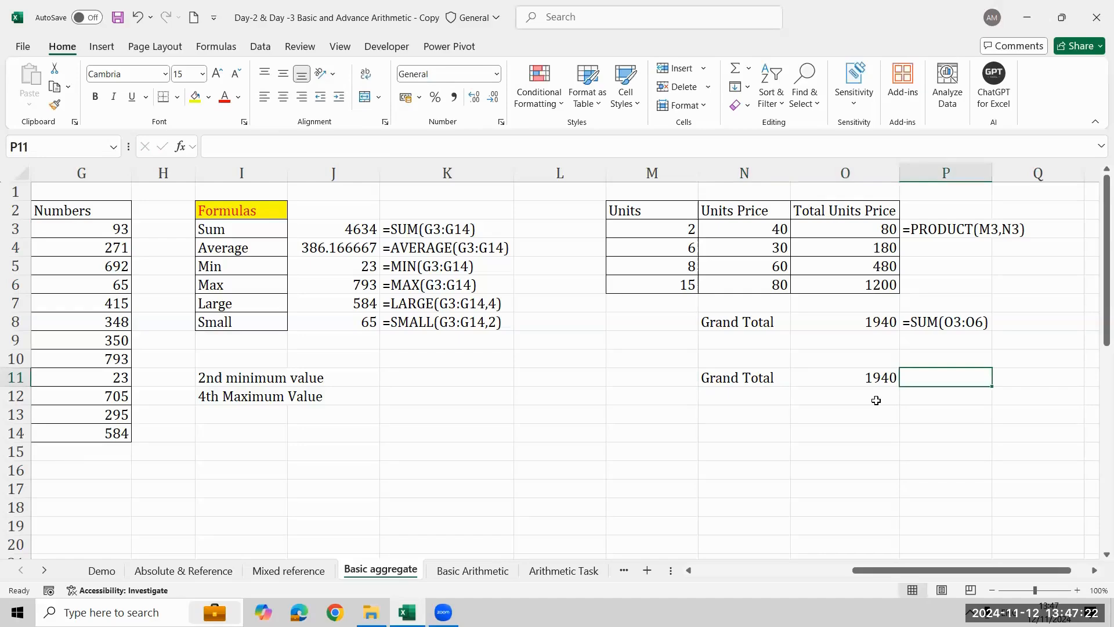
{"action": "type", "text": "=form"}
{"action": "key", "text": "Tab"}
{"action": "key", "text": "Left"}
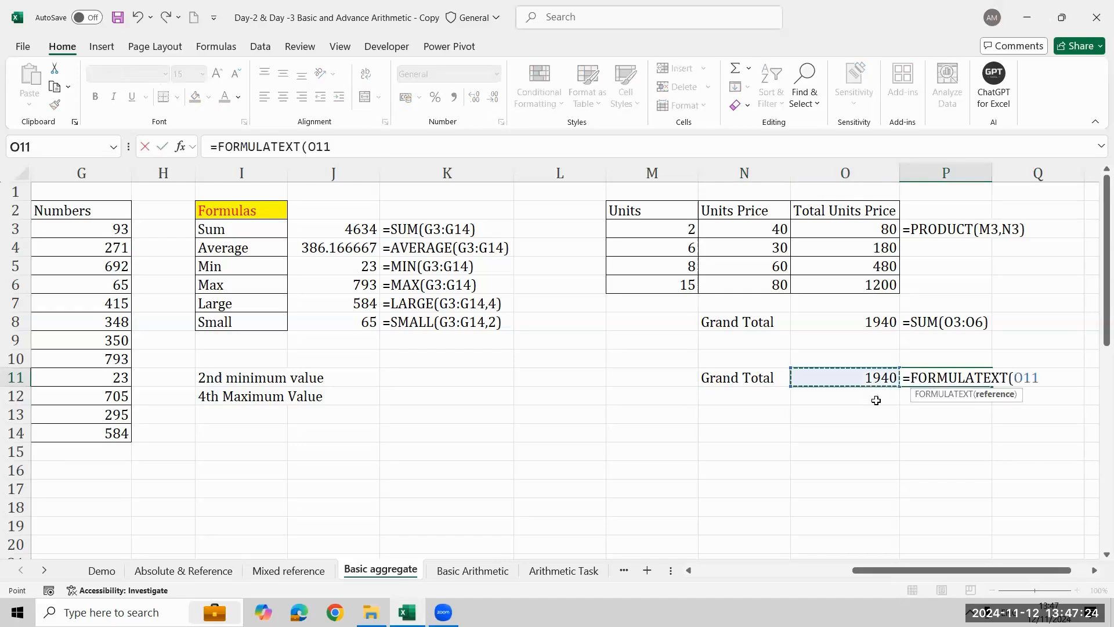
{"action": "key", "text": "Return"}
{"action": "key", "text": "Right"}
{"action": "key", "text": "Right"}
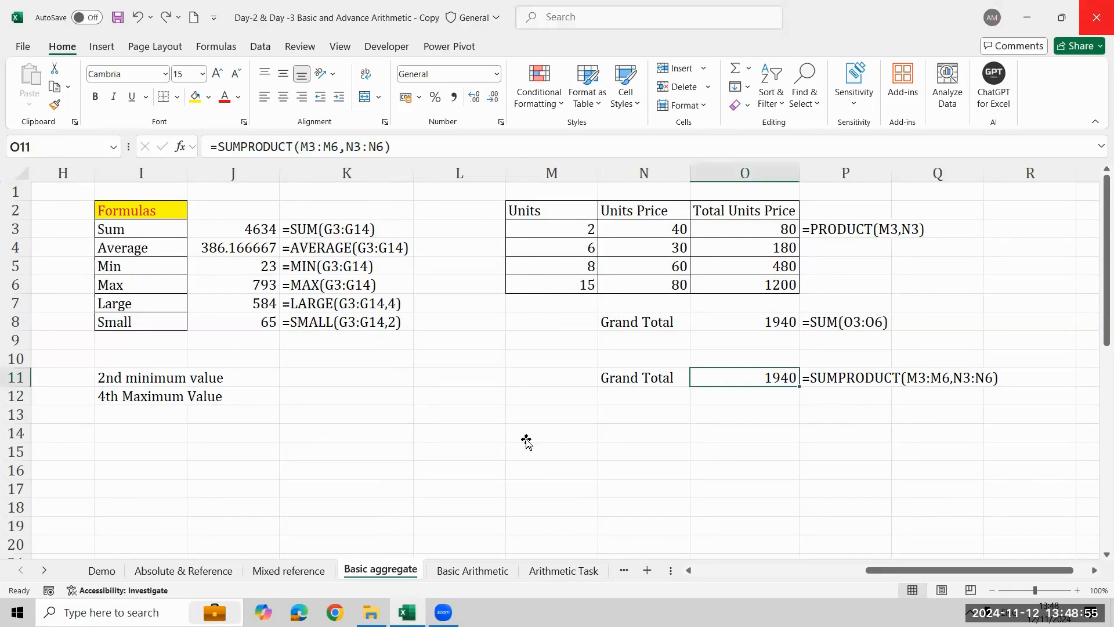
- Enter the heading Numbers in M14 for a new list
{"action": "left_click", "coordinate": [525, 438]}
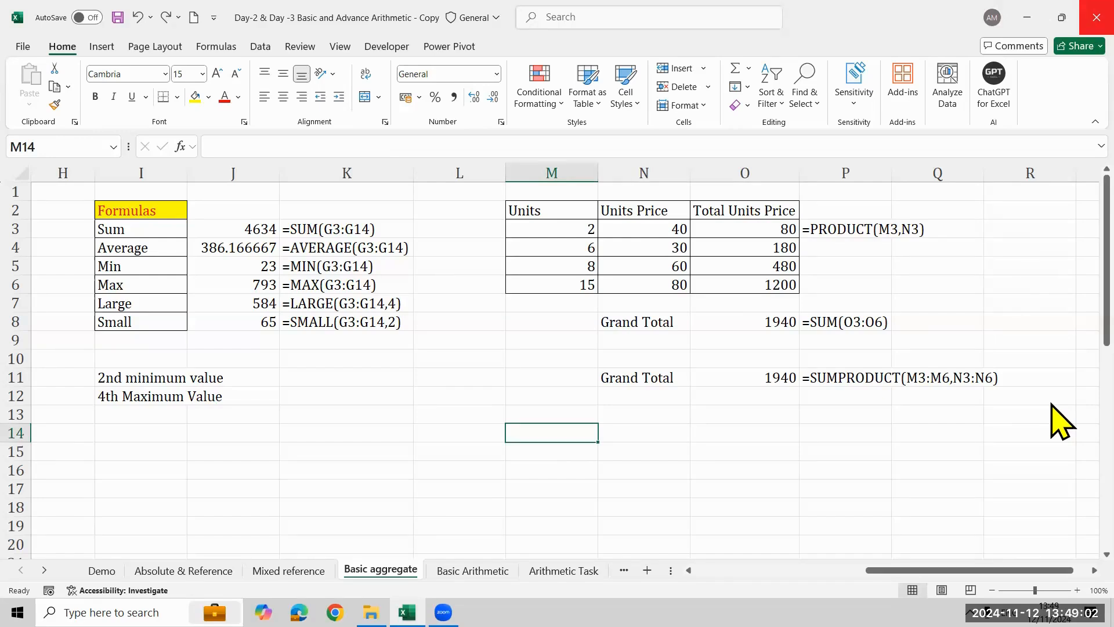
{"action": "key", "text": "Down"}
{"action": "key", "text": "Down"}
{"action": "key", "text": "Down"}
{"action": "key", "text": "Down"}
{"action": "key", "text": "Up"}
{"action": "key", "text": "Up"}
{"action": "key", "text": "Up"}
{"action": "key", "text": "Up"}
{"action": "type", "text": "Number"}
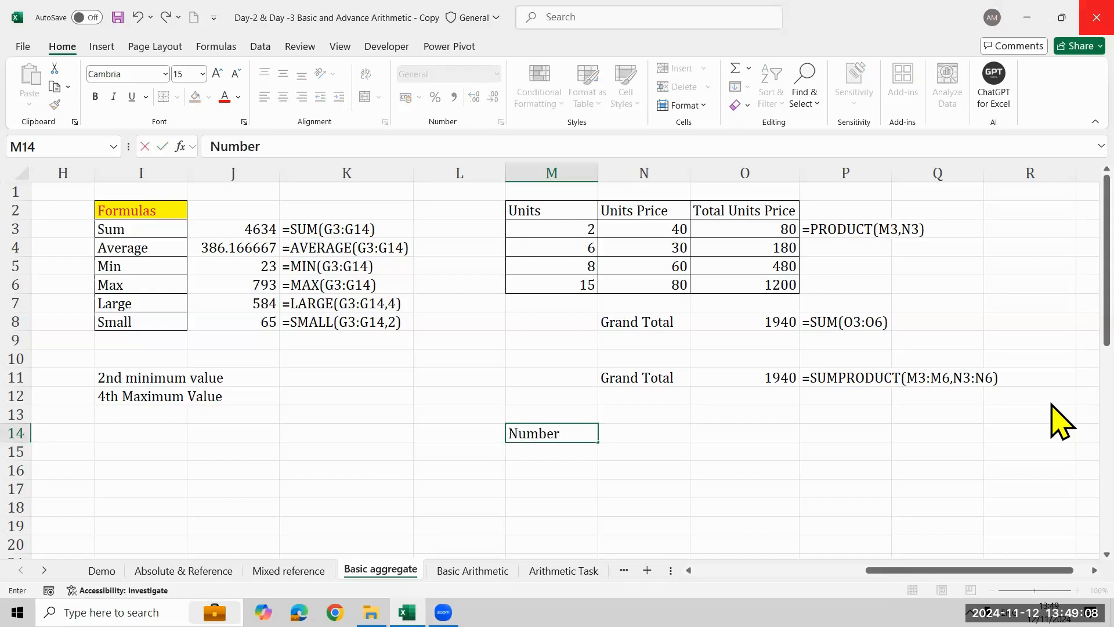
{"action": "type", "text": "s"}
{"action": "key", "text": "Return"}
{"action": "key", "text": "Down"}
{"action": "key", "text": "Down"}
{"action": "key", "text": "Down"}
{"action": "key", "text": "Down"}
{"action": "key", "text": "Down"}
{"action": "key", "text": "Down"}
{"action": "key", "text": "Down"}
{"action": "key", "text": "Down"}
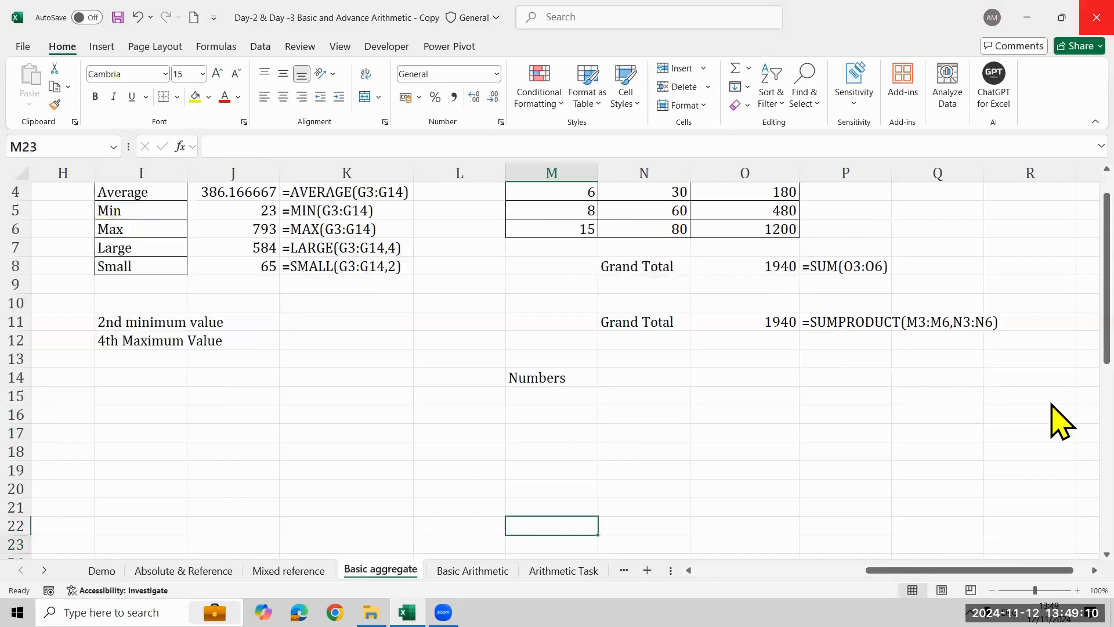
{"action": "key", "text": "Down"}
{"action": "key", "text": "Down"}
{"action": "key", "text": "Down"}
{"action": "key", "text": "Down"}
{"action": "key", "text": "Down"}
{"action": "key", "text": "Up"}
{"action": "key", "text": "Up"}
{"action": "key", "text": "Up"}
{"action": "key", "text": "Up"}
{"action": "key", "text": "Up"}
{"action": "key", "text": "Up"}
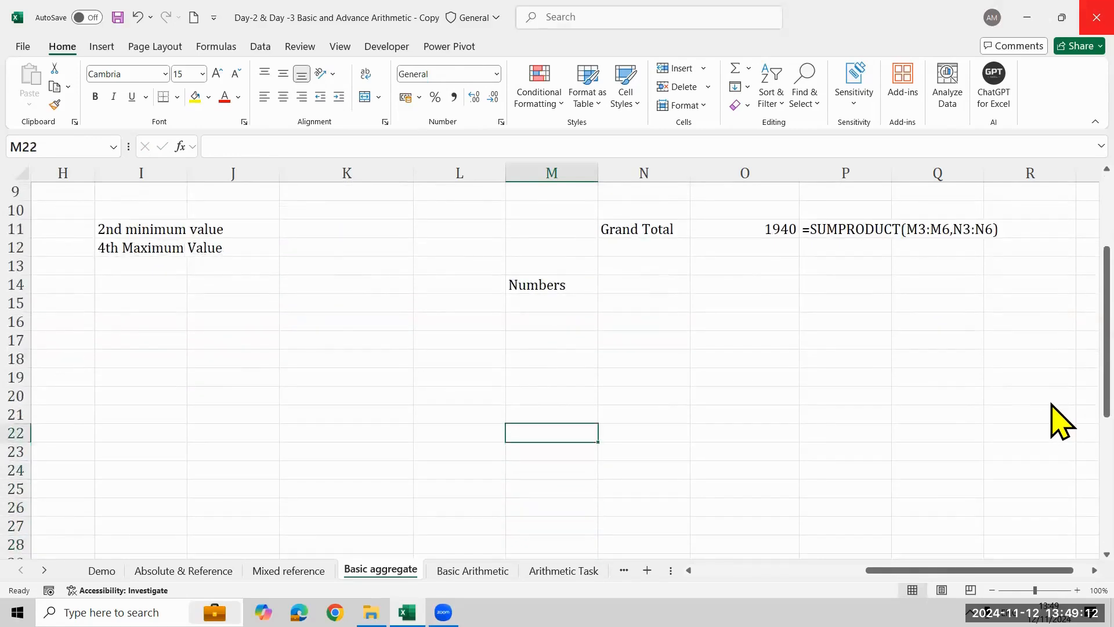
{"action": "key", "text": "Up"}
{"action": "key", "text": "Up"}
{"action": "key", "text": "Up"}
{"action": "key", "text": "Up"}
{"action": "key", "text": "Up"}
{"action": "key", "text": "Up"}
{"action": "key", "text": "Up"}
{"action": "key", "text": "Up"}
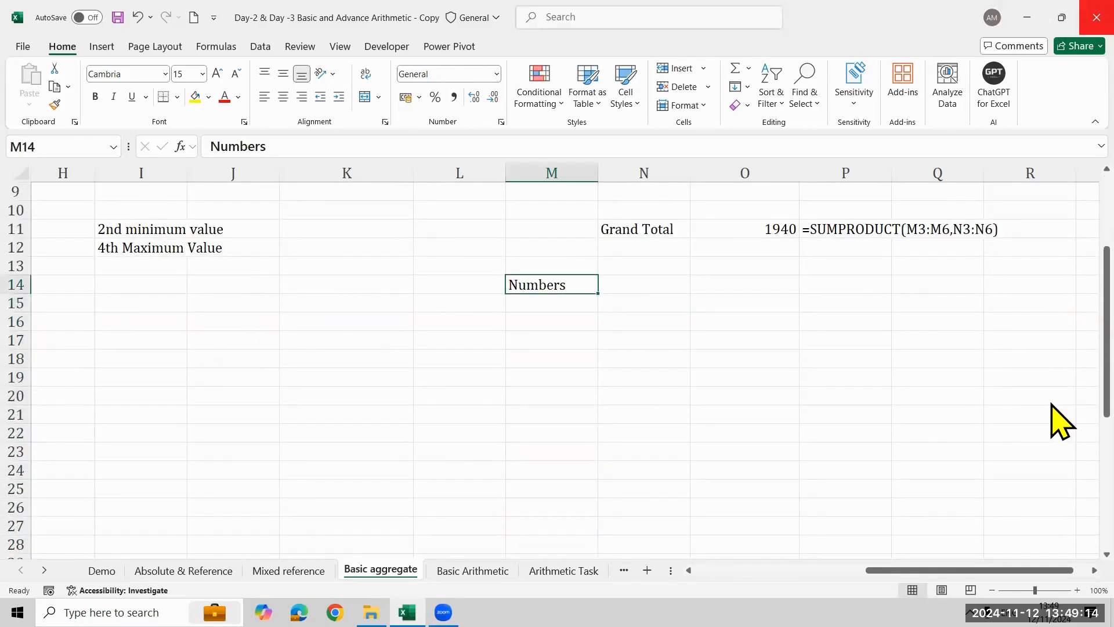
- Fill M15:M19 under the Numbers heading with 385, 695, 725, 125 and 565
{"action": "key", "text": "Down"}
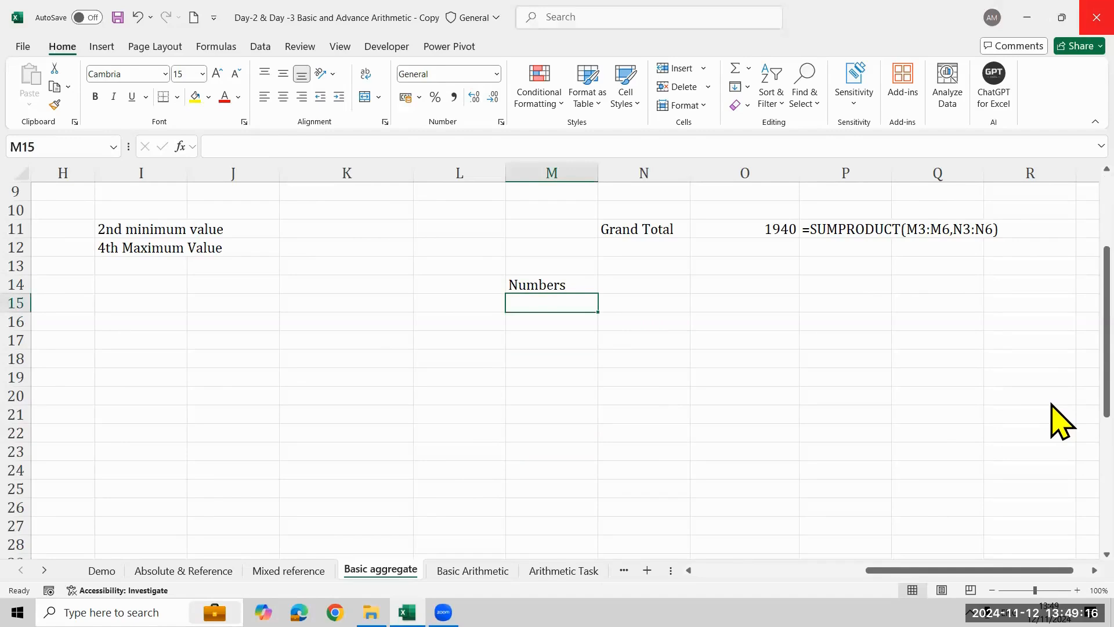
{"action": "type", "text": "385"}
{"action": "key", "text": "Return"}
{"action": "type", "text": "695"}
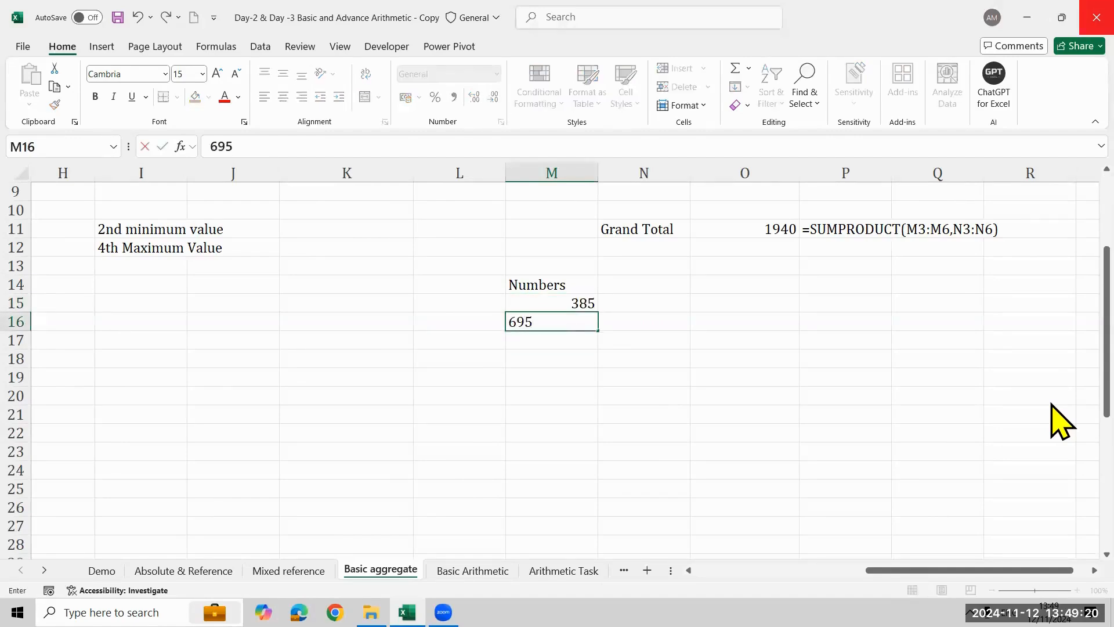
{"action": "key", "text": "Return"}
{"action": "type", "text": "725"}
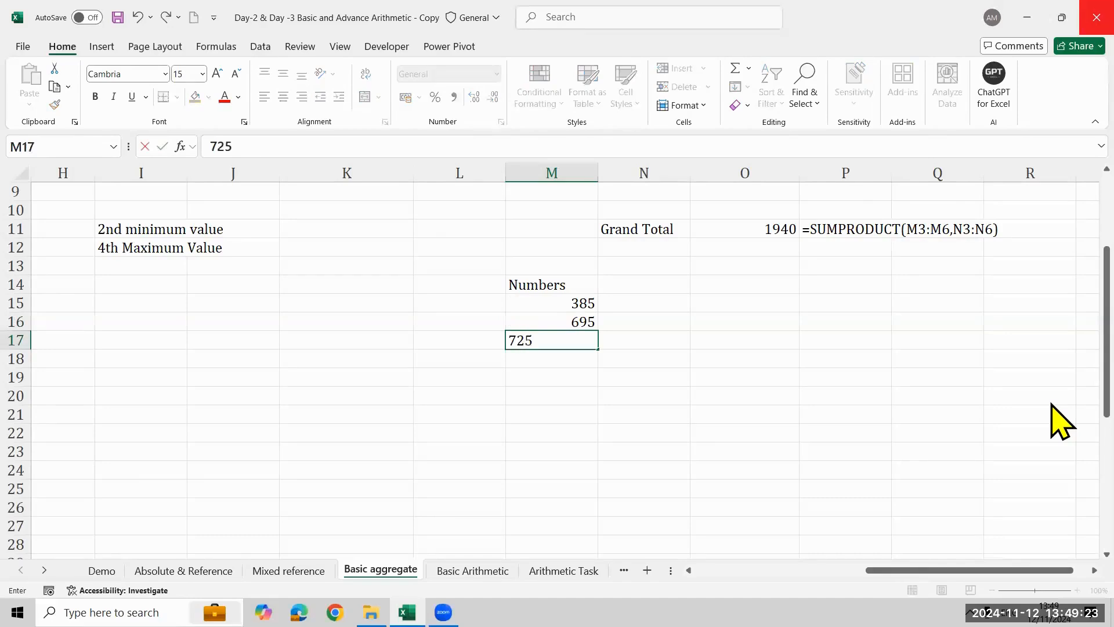
{"action": "key", "text": "Return"}
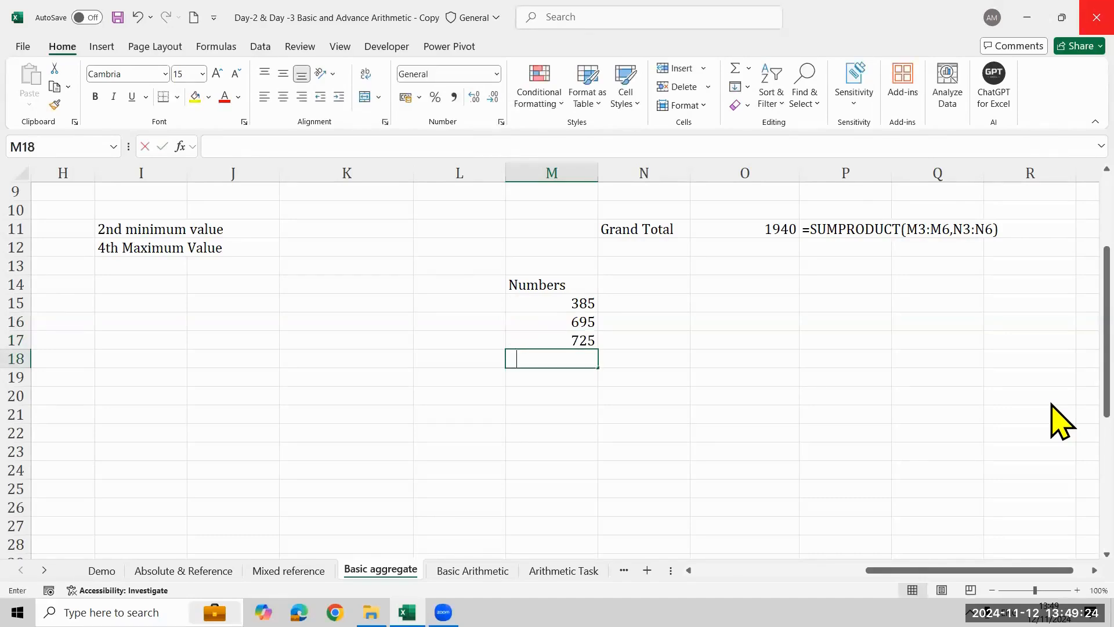
{"action": "type", "text": "125"}
{"action": "key", "text": "Return"}
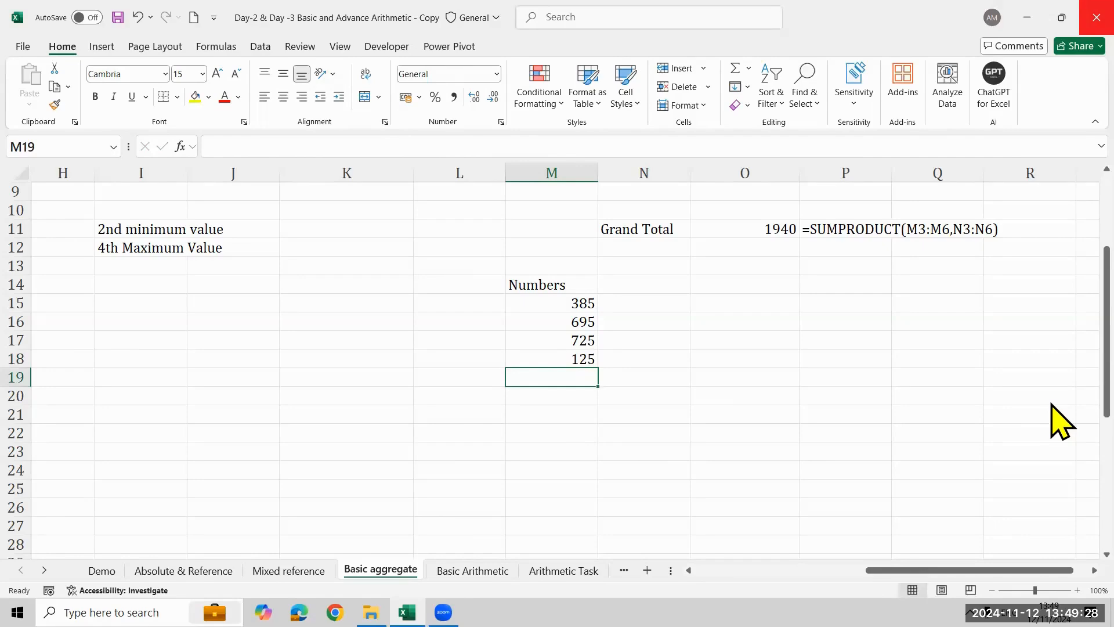
{"action": "type", "text": "565"}
{"action": "key", "text": "Return"}
{"action": "key", "text": "Up"}
{"action": "key", "text": "Up"}
{"action": "key", "text": "Up"}
{"action": "key", "text": "Up"}
{"action": "key", "text": "Up"}
{"action": "key", "text": "Up"}
{"action": "key", "text": "Down"}
{"action": "key", "text": "Down"}
{"action": "key", "text": "Down"}
{"action": "key", "text": "Down"}
{"action": "key", "text": "Down"}
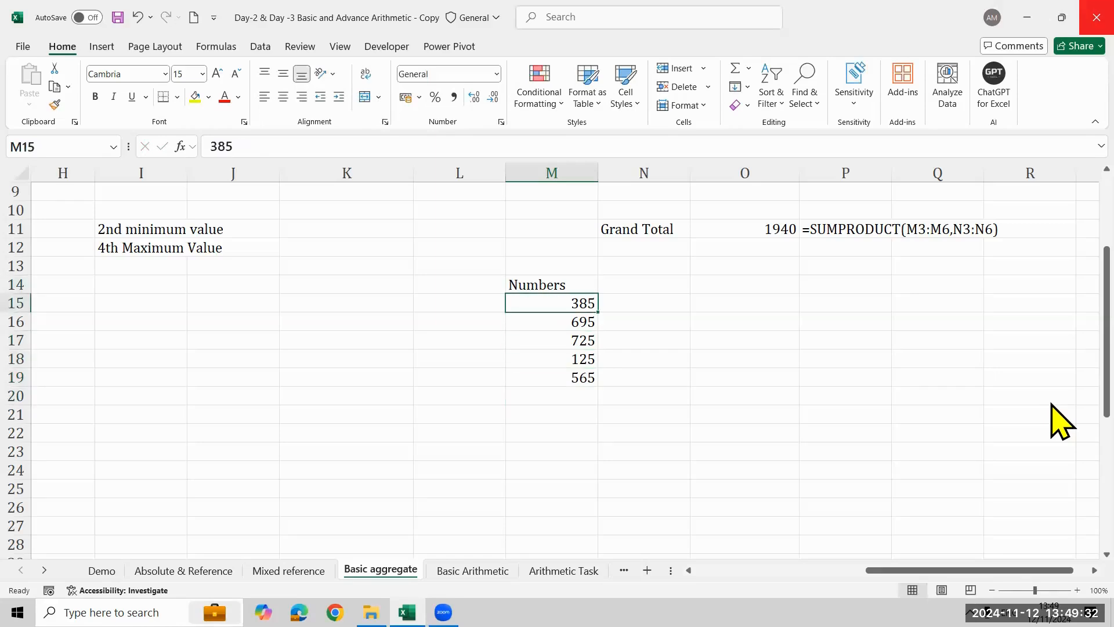
{"action": "key", "text": "Up"}
{"action": "key", "text": "Up"}
{"action": "key", "text": "Up"}
{"action": "key", "text": "Up"}
{"action": "key", "text": "Up"}
{"action": "key", "text": "Right"}
{"action": "key", "text": "Right"}
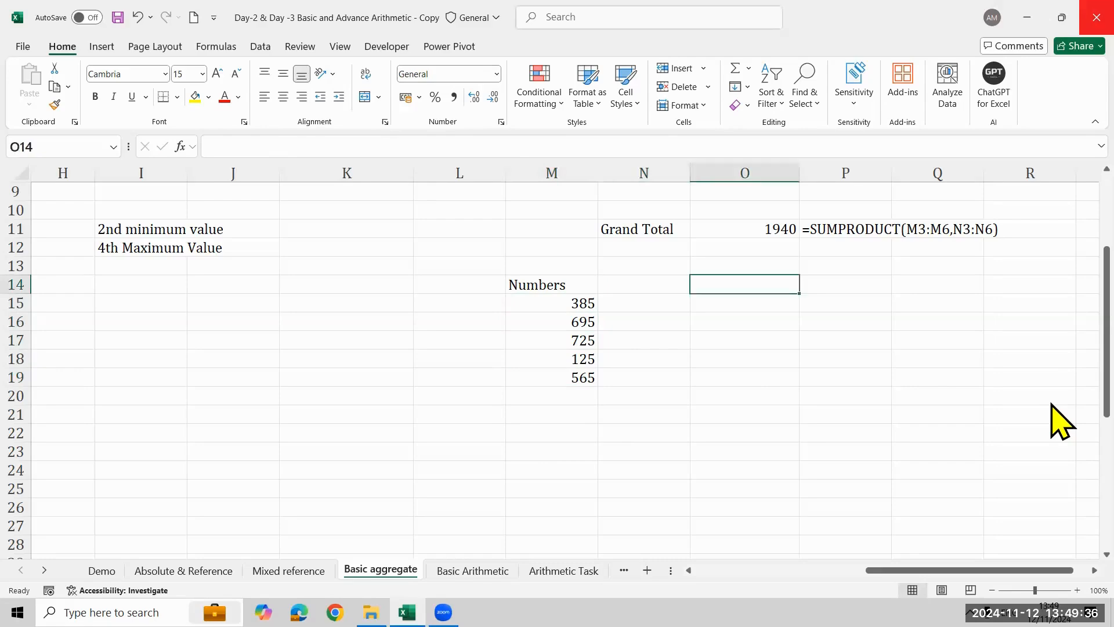
{"action": "key", "text": "Left"}
{"action": "key", "text": "Left"}
{"action": "key", "text": "Left"}
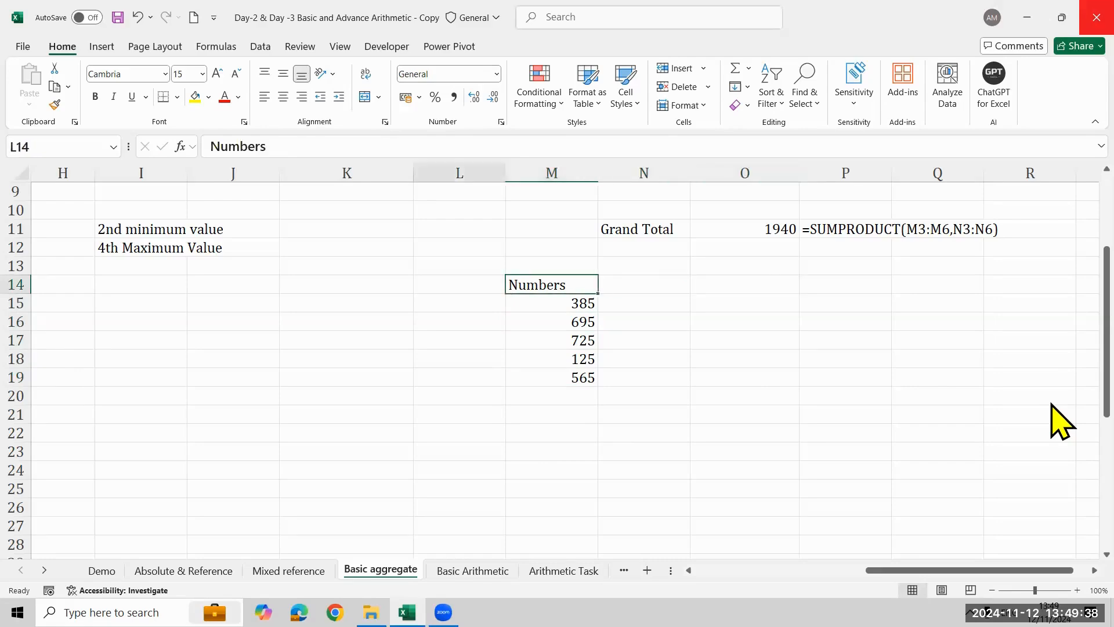
- Center the Numbers list in M14:M19 and put borders around all its cells
{"action": "key", "text": "Right"}
{"action": "key", "text": "shift+Down"}
{"action": "key", "text": "shift+Down"}
{"action": "key", "text": "shift+Down"}
{"action": "key", "text": "shift+Down"}
{"action": "key", "text": "shift+Down"}
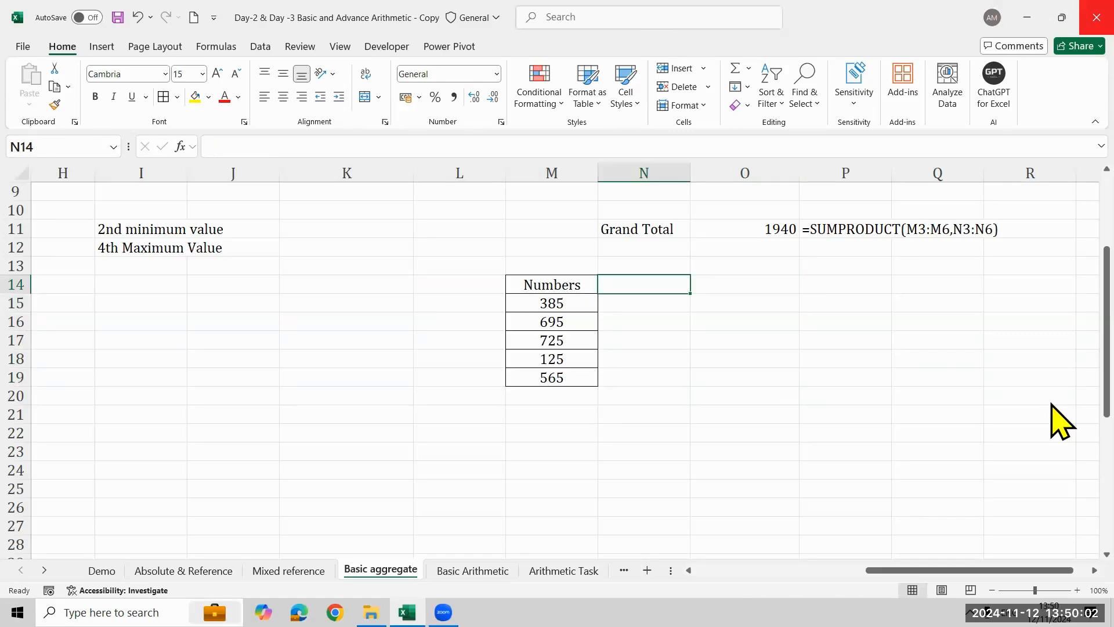
- Enter the label Large in O14 beside the Numbers list
{"action": "key", "text": "Right"}
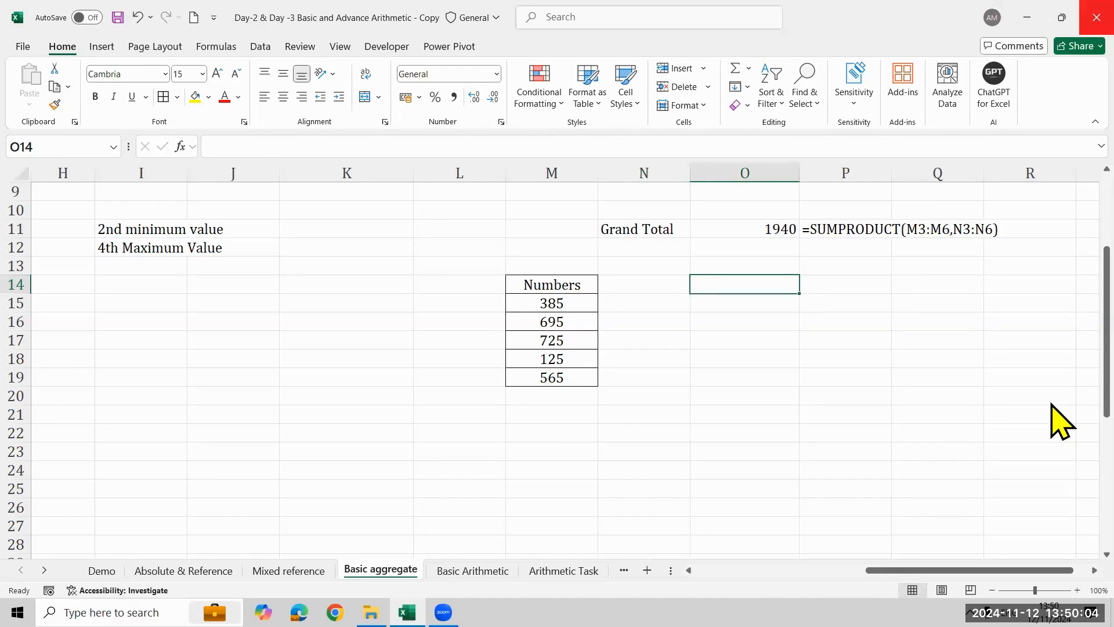
{"action": "type", "text": "Large"}
{"action": "key", "text": "Tab"}
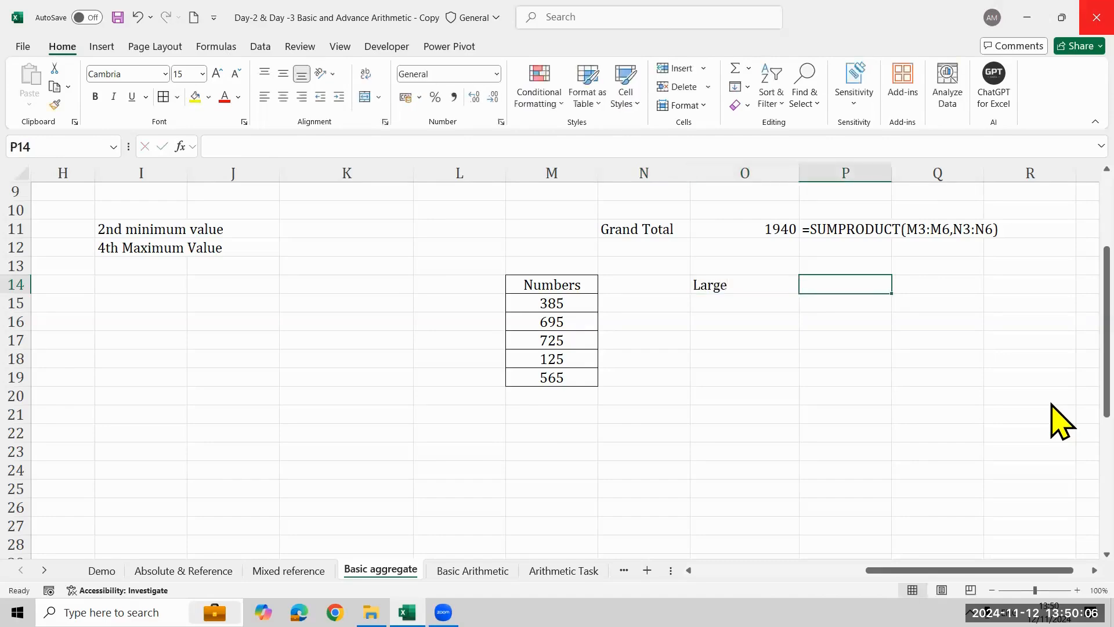
- Enter the label Small in P14 beside the Large heading
{"action": "type", "text": "Small"}
{"action": "key", "text": "Return"}
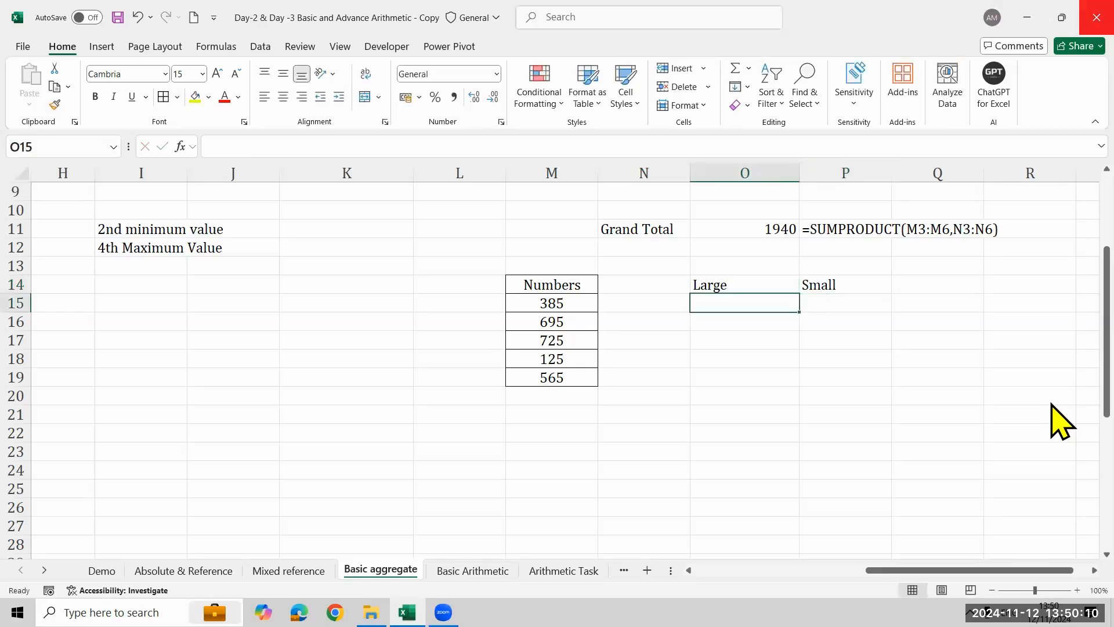
- Fill O15:O19 under Large with the numbers in descending order: 725, 695, 565, 385 and 125
{"action": "key", "text": "Left"}
{"action": "key", "text": "Left"}
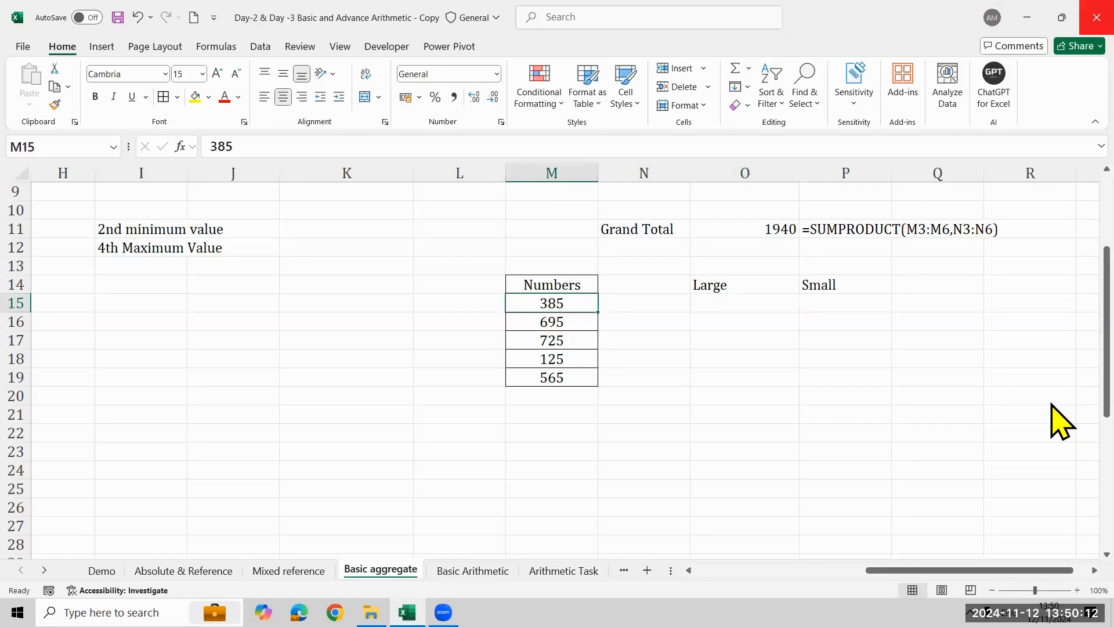
{"action": "key", "text": "shift+Down"}
{"action": "key", "text": "shift+Down"}
{"action": "key", "text": "shift+Down"}
{"action": "key", "text": "shift+Down"}
{"action": "key", "text": "Right"}
{"action": "key", "text": "Right"}
{"action": "key", "text": "Down"}
{"action": "key", "text": "Up"}
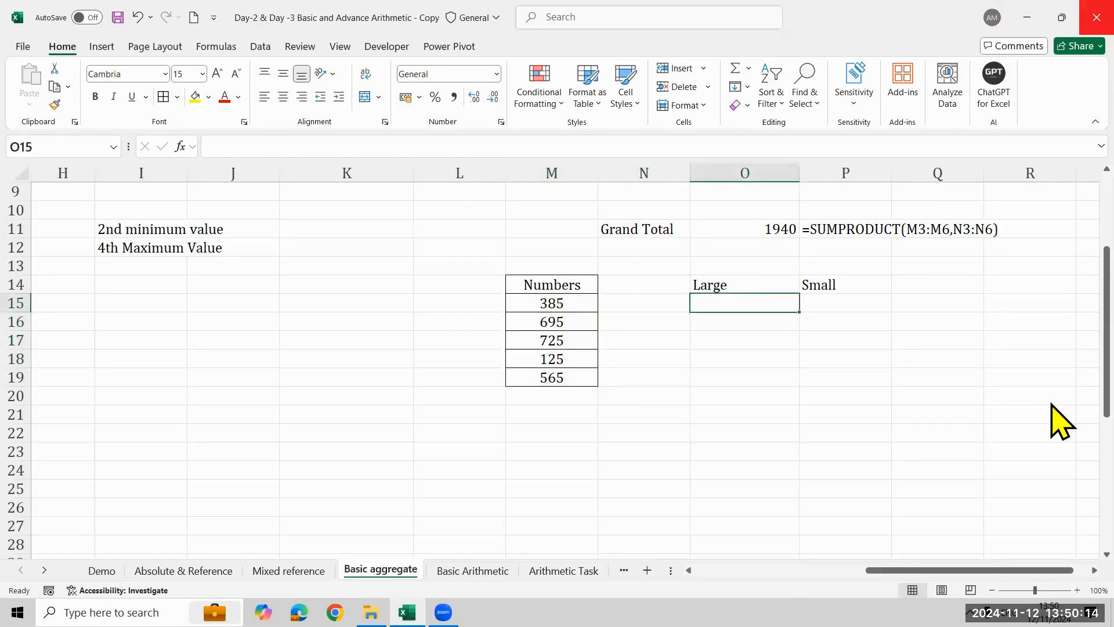
{"action": "type", "text": "725"}
{"action": "key", "text": "Return"}
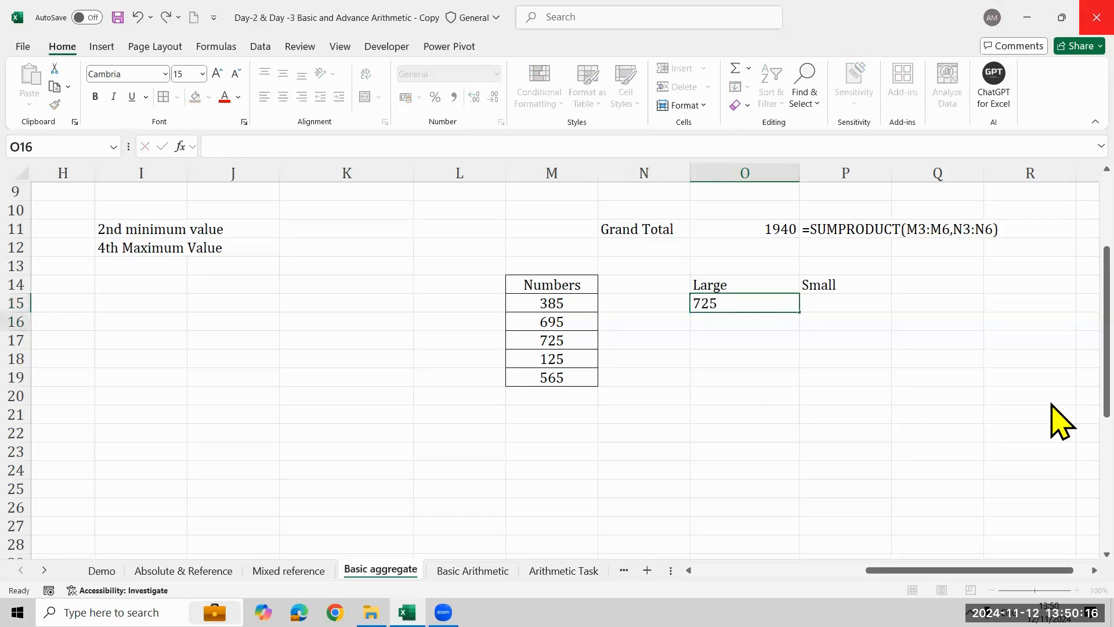
{"action": "type", "text": "695"}
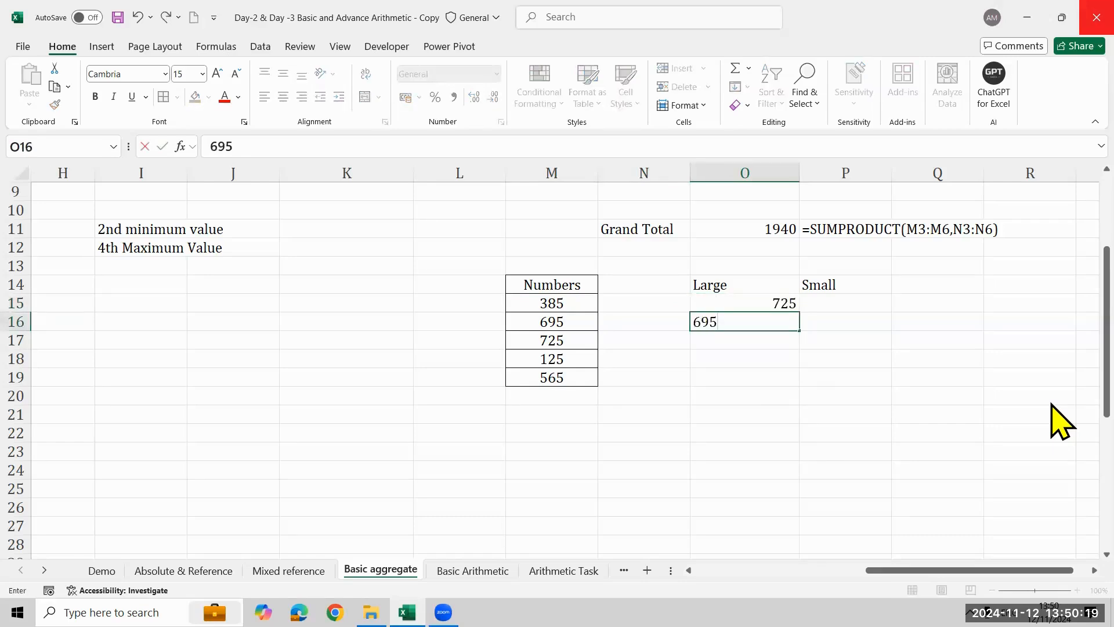
{"action": "key", "text": "Return"}
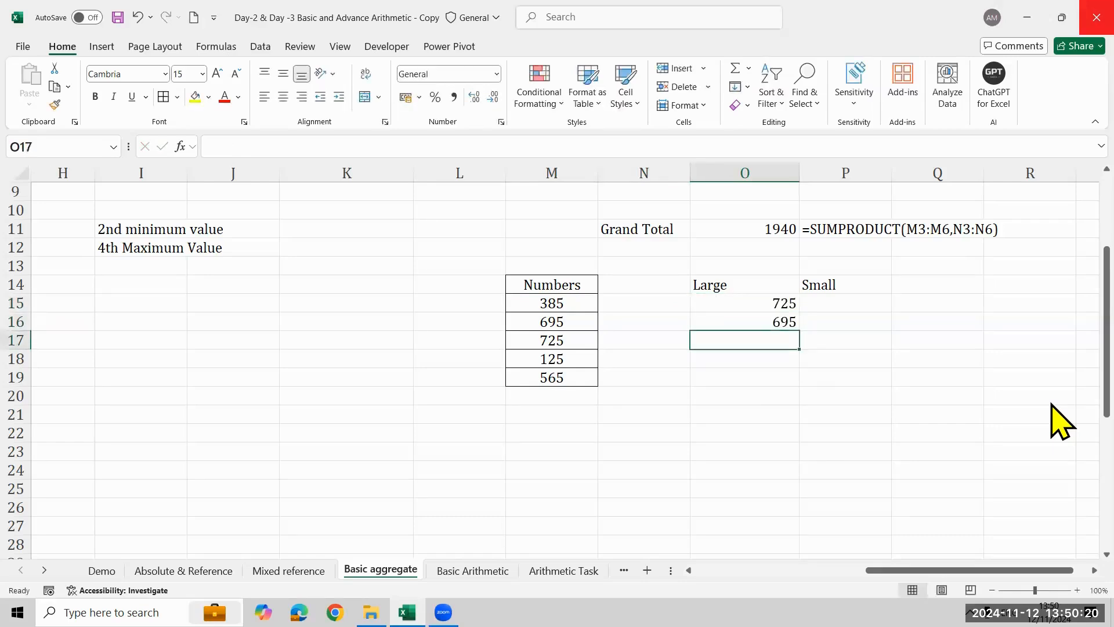
{"action": "type", "text": "565"}
{"action": "key", "text": "Return"}
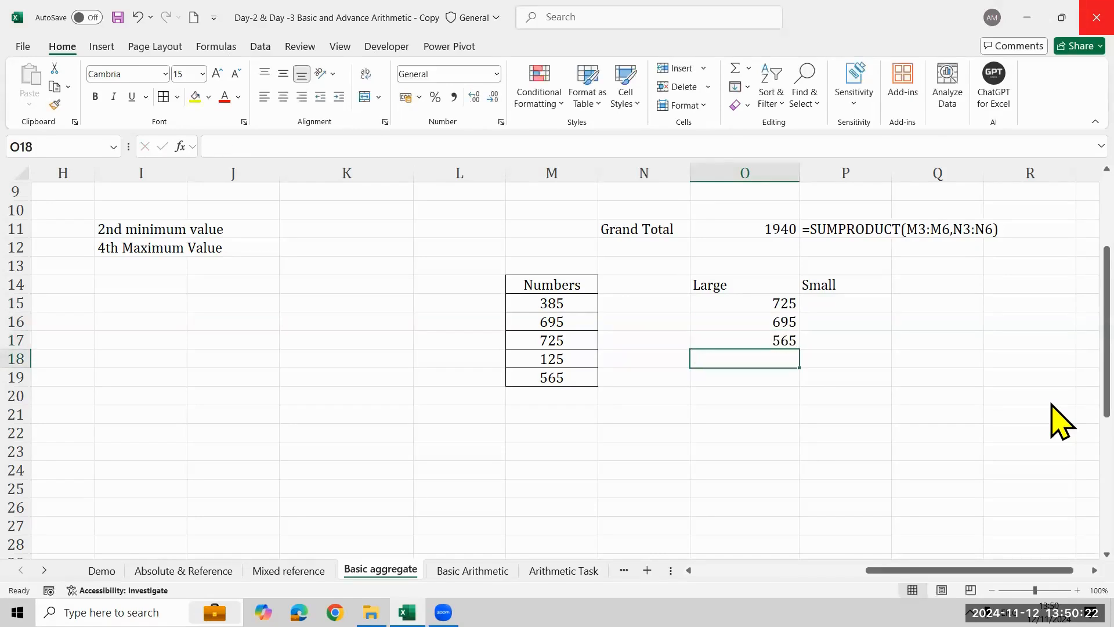
{"action": "type", "text": "385"}
{"action": "key", "text": "Return"}
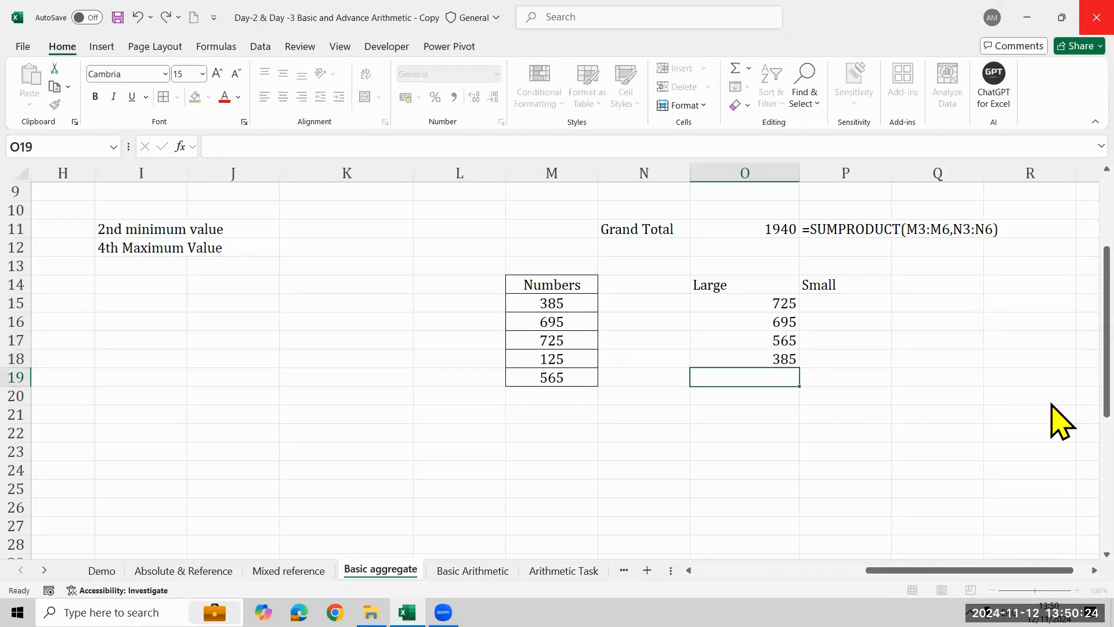
{"action": "type", "text": "125"}
{"action": "key", "text": "Return"}
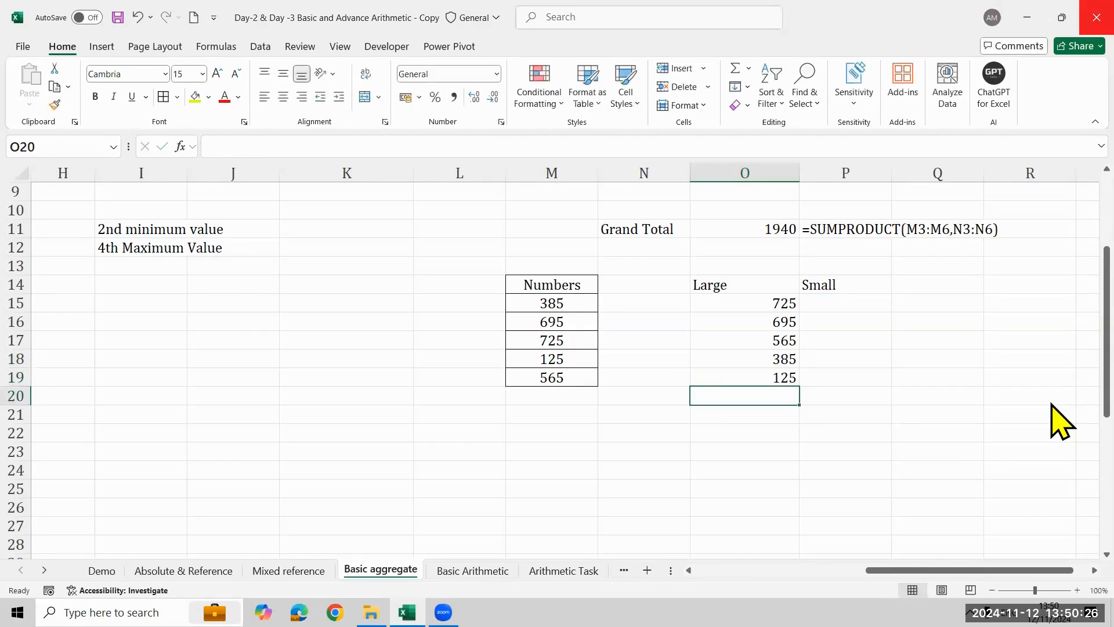
- Review the Large list in O15:O19 value by value, from the first rank to the last
{"action": "key", "text": "ctrl+Up"}
{"action": "key", "text": "ctrl+Up"}
{"action": "key", "text": "Down"}
{"action": "key", "text": "Down"}
{"action": "key", "text": "Up"}
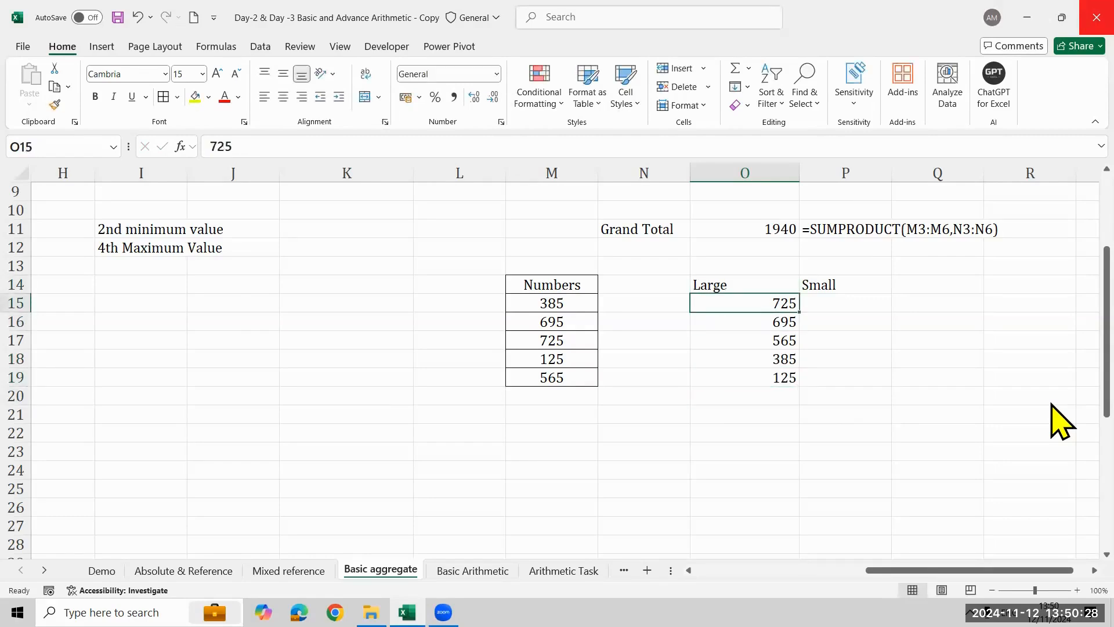
{"action": "key", "text": "ctrl+shift+Down"}
{"action": "key", "text": "Up"}
{"action": "key", "text": "Down"}
{"action": "key", "text": "Down"}
{"action": "key", "text": "Down"}
{"action": "key", "text": "Down"}
{"action": "key", "text": "Down"}
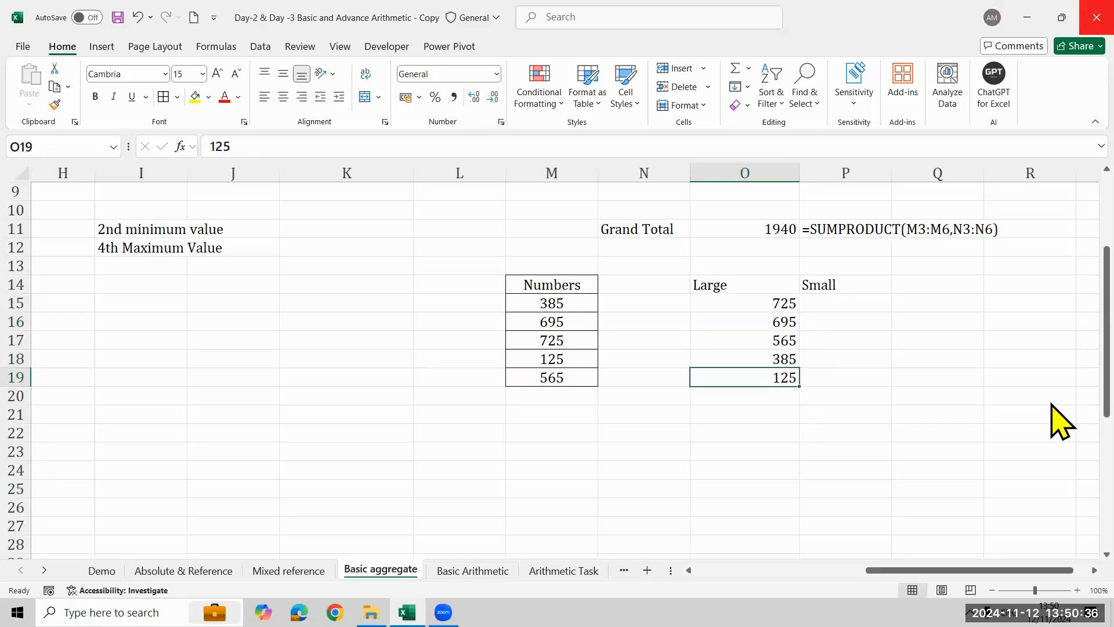
{"action": "key", "text": "Up"}
{"action": "key", "text": "Up"}
{"action": "key", "text": "Up"}
{"action": "key", "text": "Up"}
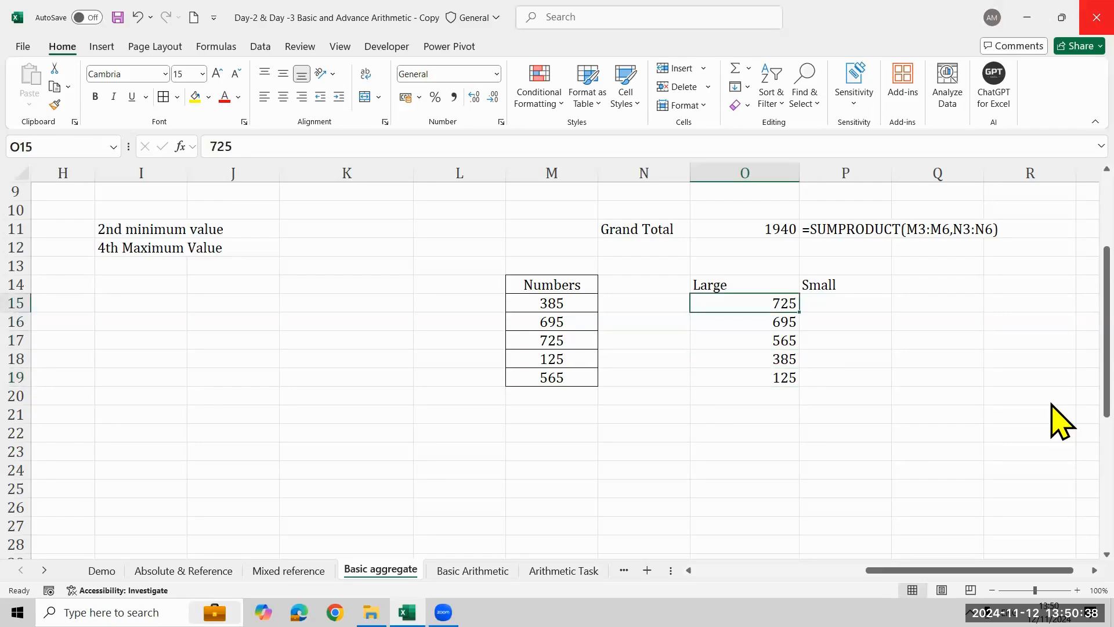
- Fill P15:P19 under Small with the numbers in ascending order: 125, 385, 565, 695 and 725
{"action": "key", "text": "Right"}
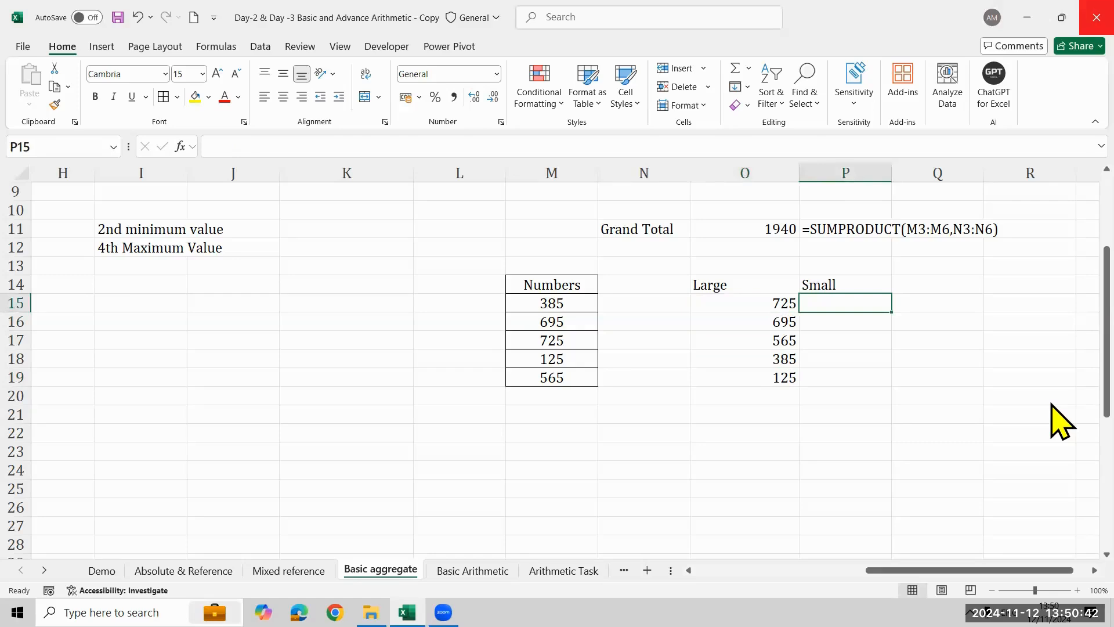
{"action": "type", "text": "125"}
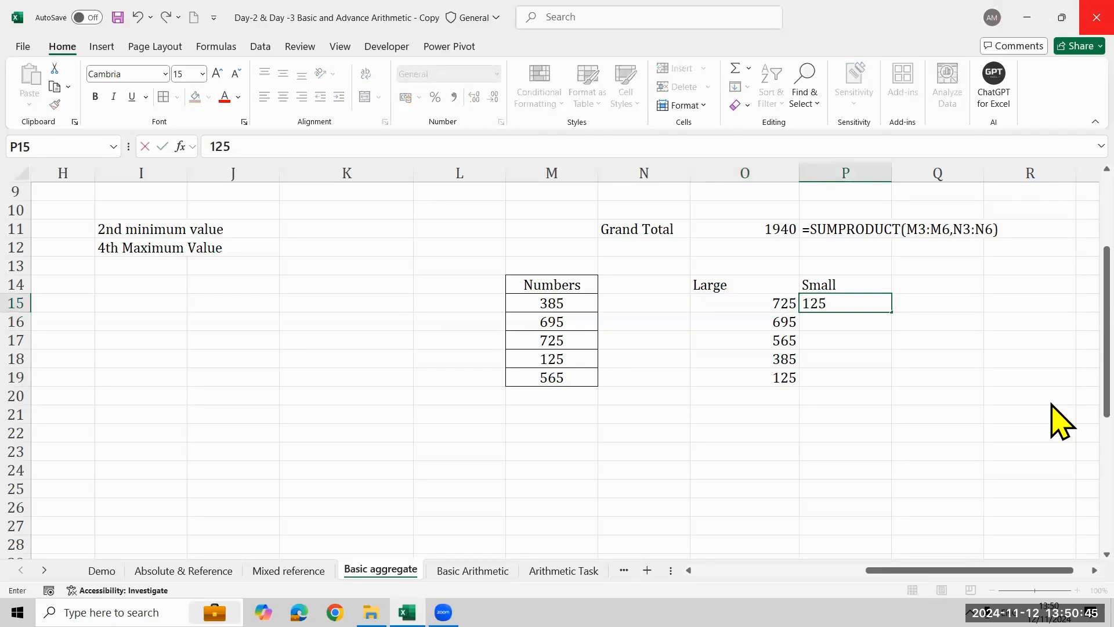
{"action": "key", "text": "Return"}
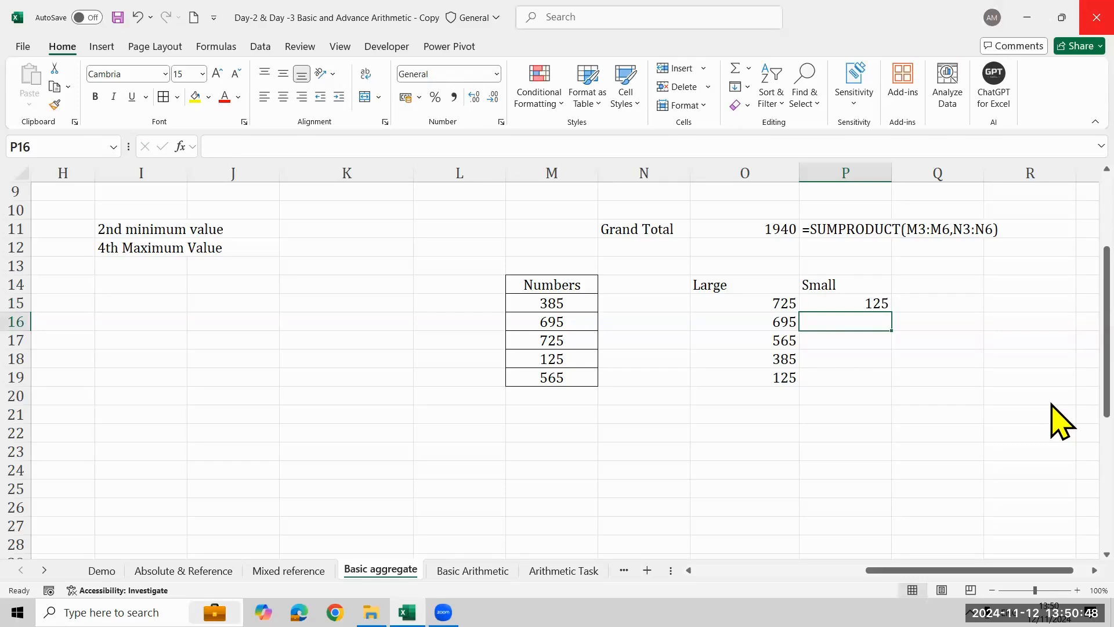
{"action": "type", "text": "385"}
{"action": "key", "text": "Return"}
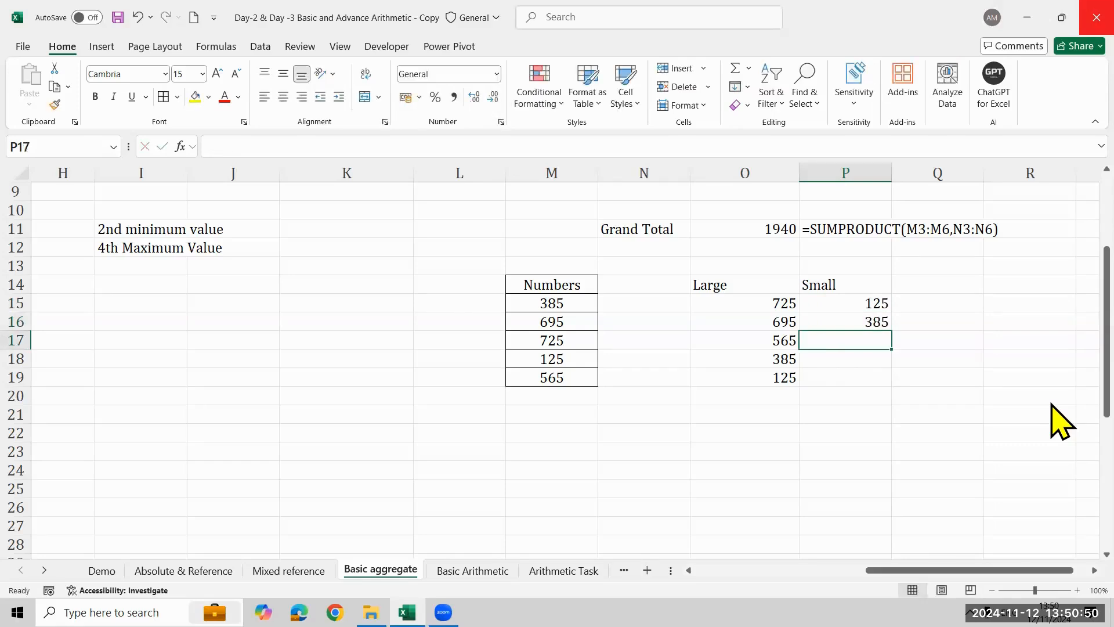
{"action": "type", "text": "565"}
{"action": "key", "text": "Return"}
{"action": "type", "text": "695"}
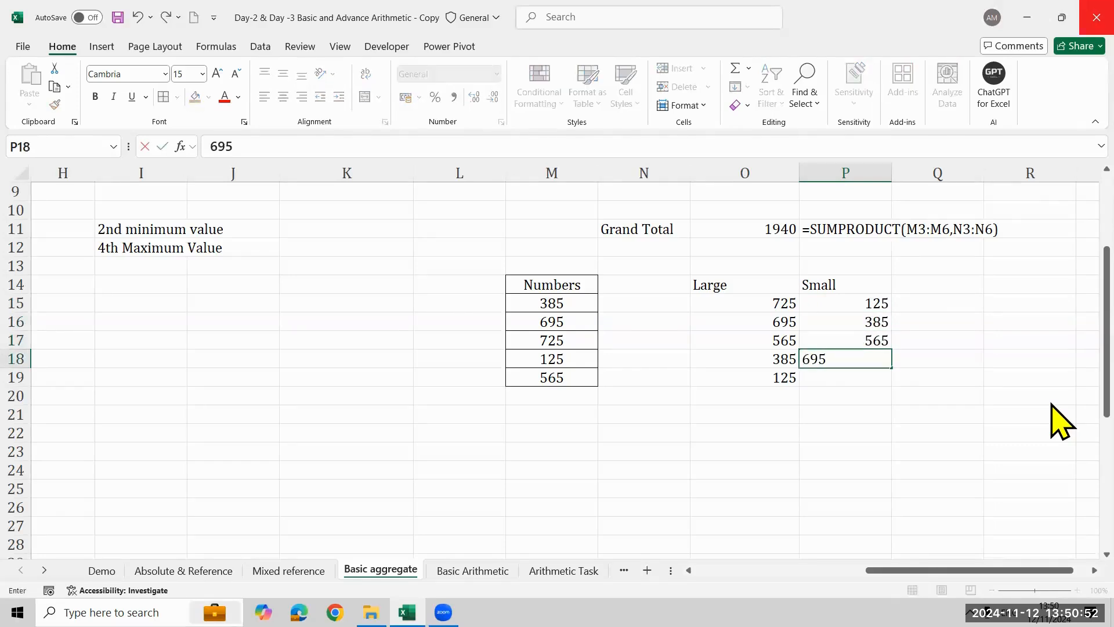
{"action": "key", "text": "Return"}
{"action": "type", "text": "725"}
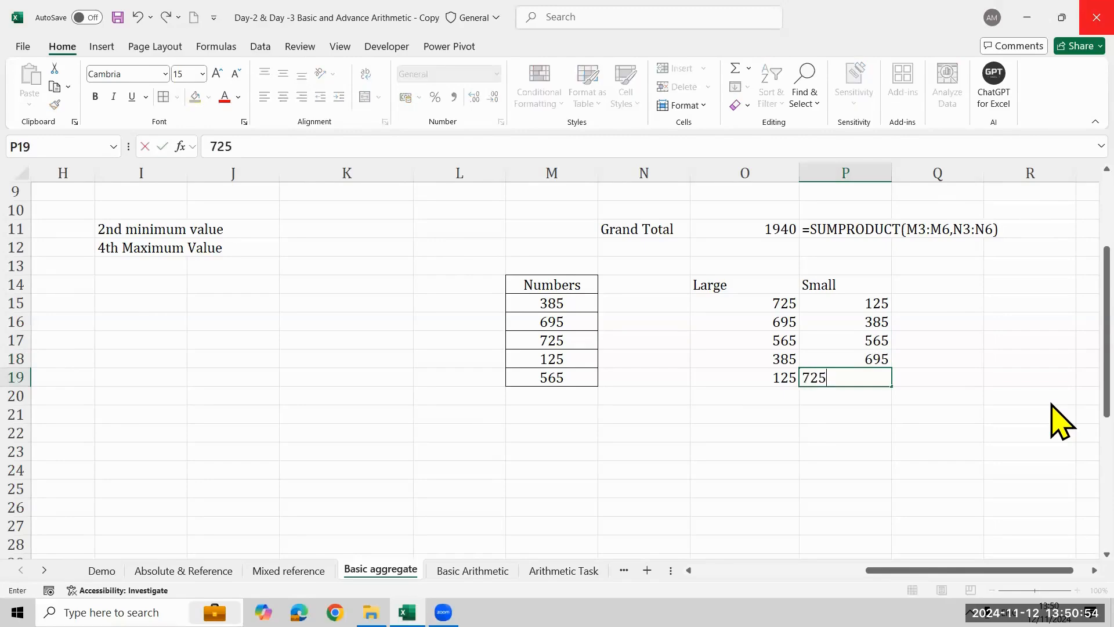
{"action": "key", "text": "Return"}
- Put borders around all cells of the Large and Small lists in O14:P19, including their headings
{"action": "key", "text": "Up"}
{"action": "key", "text": "Up"}
{"action": "key", "text": "Up"}
{"action": "key", "text": "Up"}
{"action": "key", "text": "Up"}
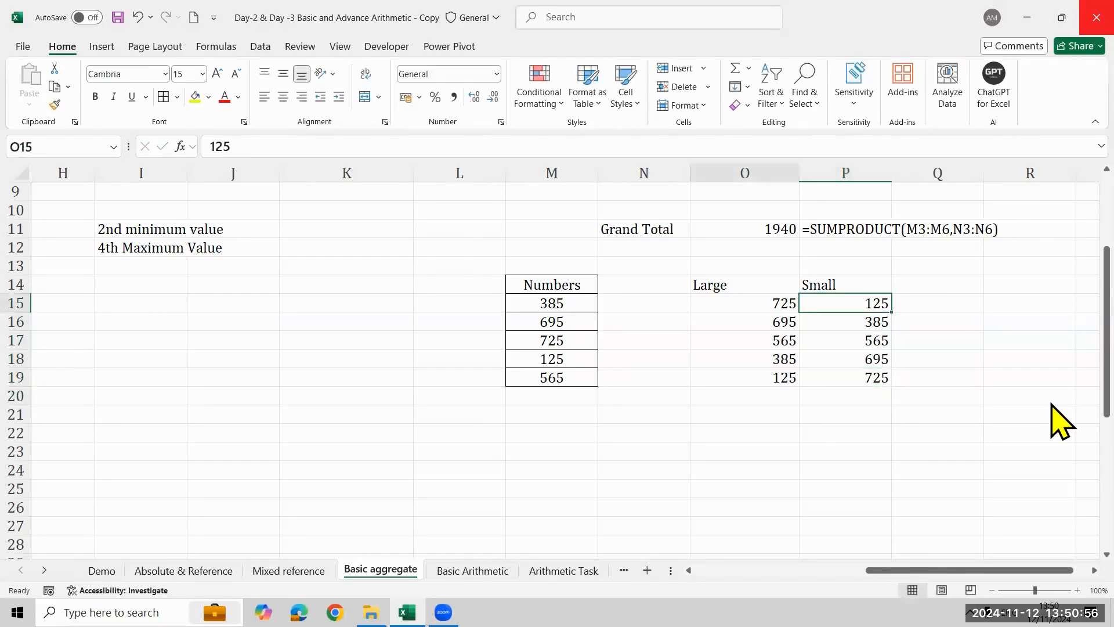
{"action": "key", "text": "shift+Right"}
{"action": "key", "text": "shift+Down"}
{"action": "key", "text": "shift+Down"}
{"action": "key", "text": "shift+Down"}
{"action": "key", "text": "shift+Down"}
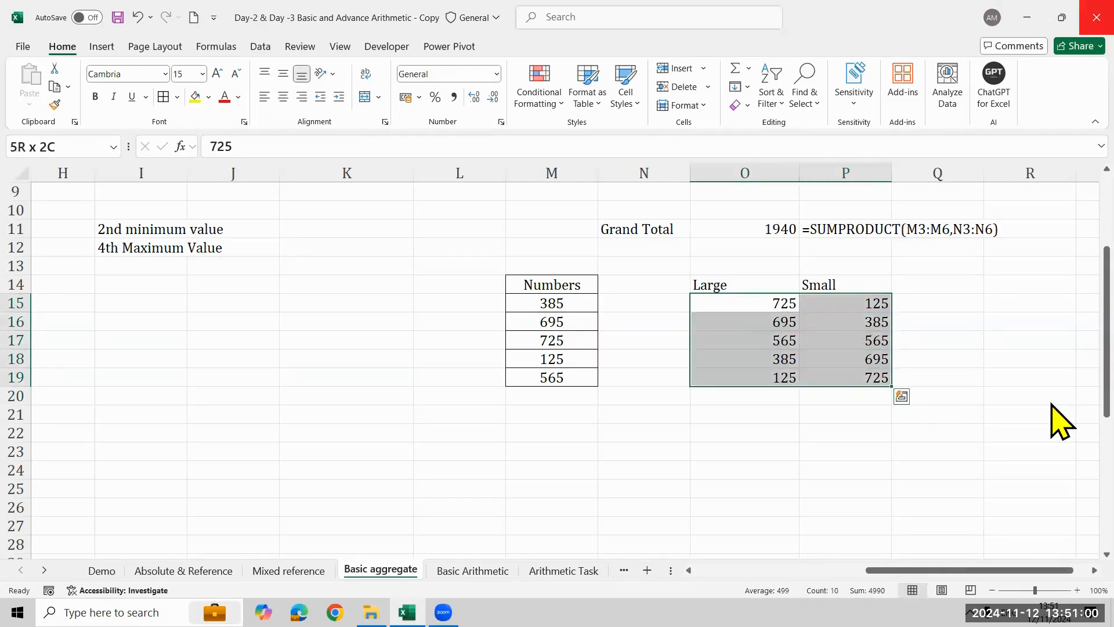
{"action": "key", "text": "Up"}
{"action": "key", "text": "shift+Right"}
{"action": "key", "text": "ctrl+shift+Down"}
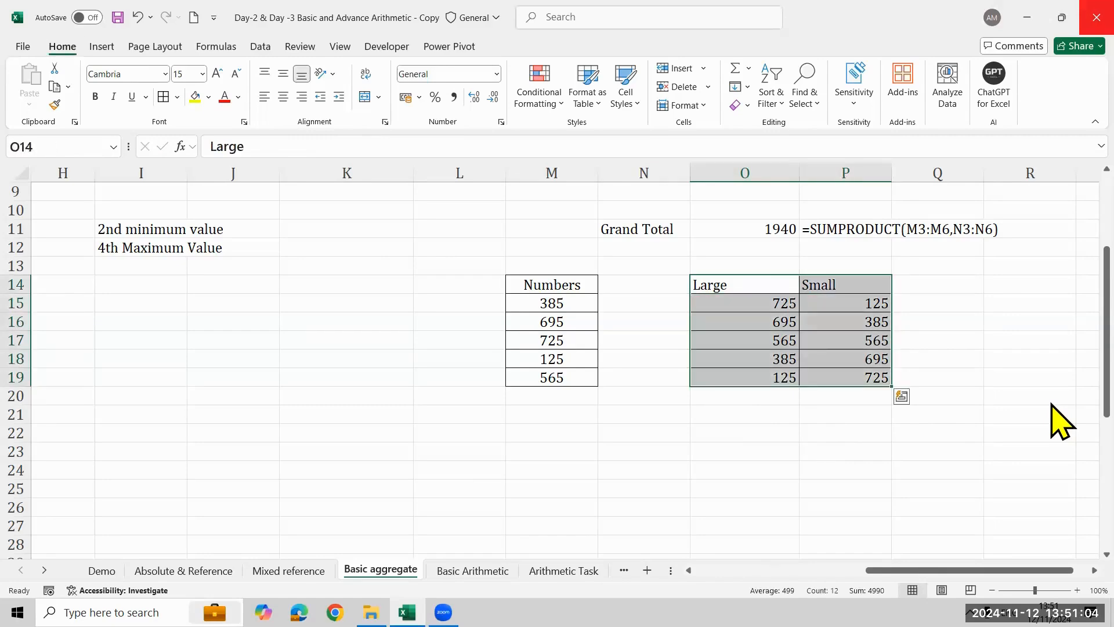
{"action": "key", "text": "Down"}
{"action": "key", "text": "shift+Right"}
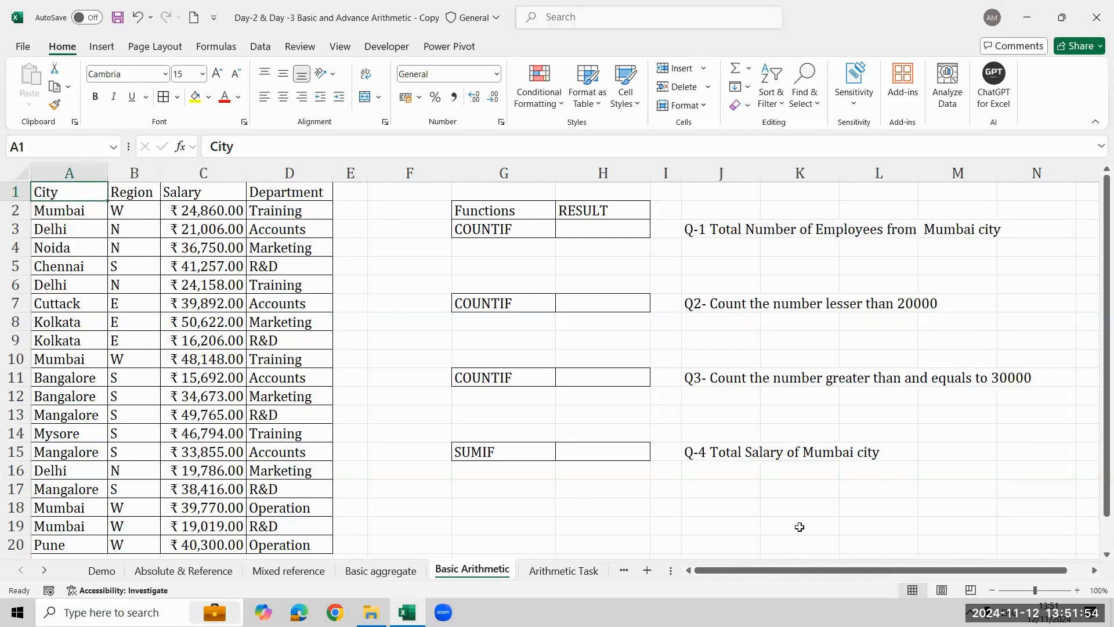
- Select the first COUNTIF label in G3 on the Basic Arithmetic sheet
{"action": "left_click", "coordinate": [478, 228]}
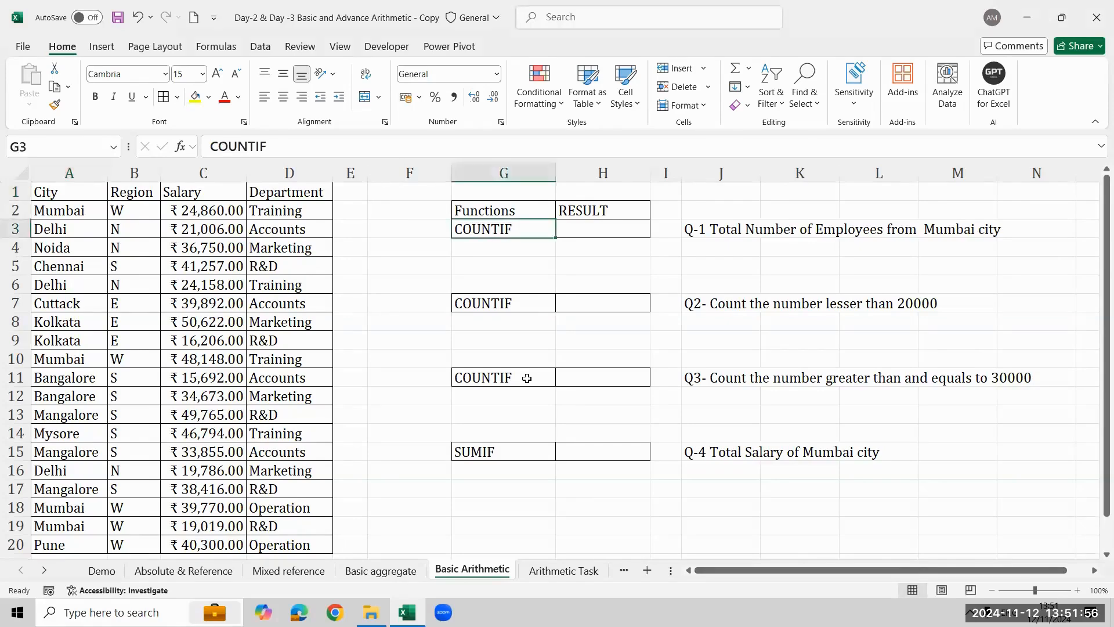
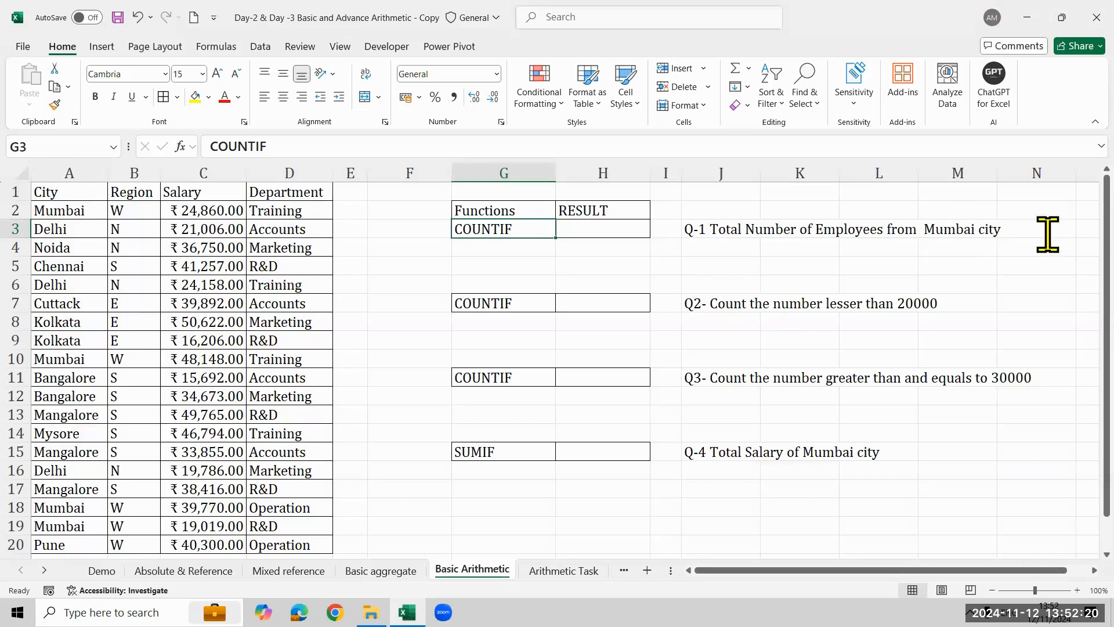
- Highlight every Mumbai entry in the City column with yellow fill: cells A2, A10, A18 and A19
{"action": "left_click", "coordinate": [83, 173]}
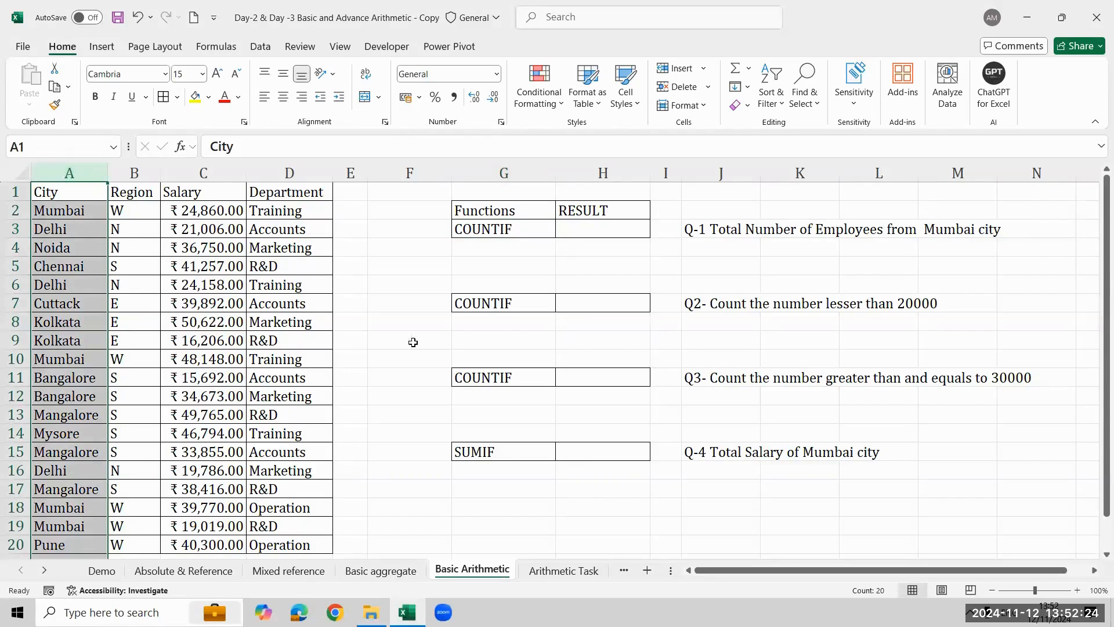
{"action": "left_click", "coordinate": [636, 229]}
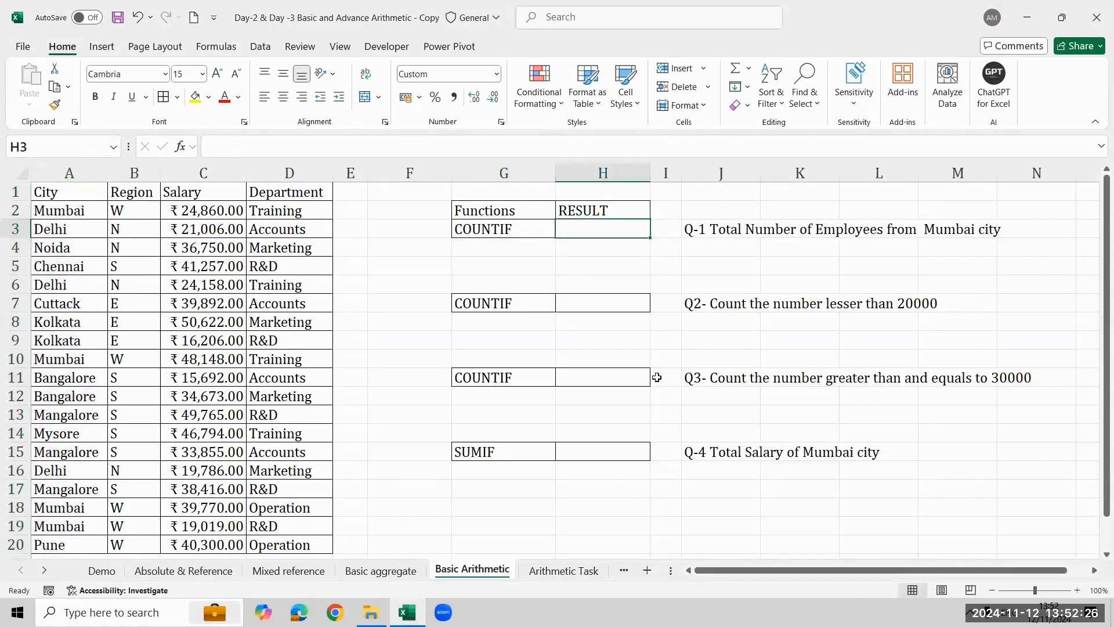
{"action": "left_click", "coordinate": [52, 209]}
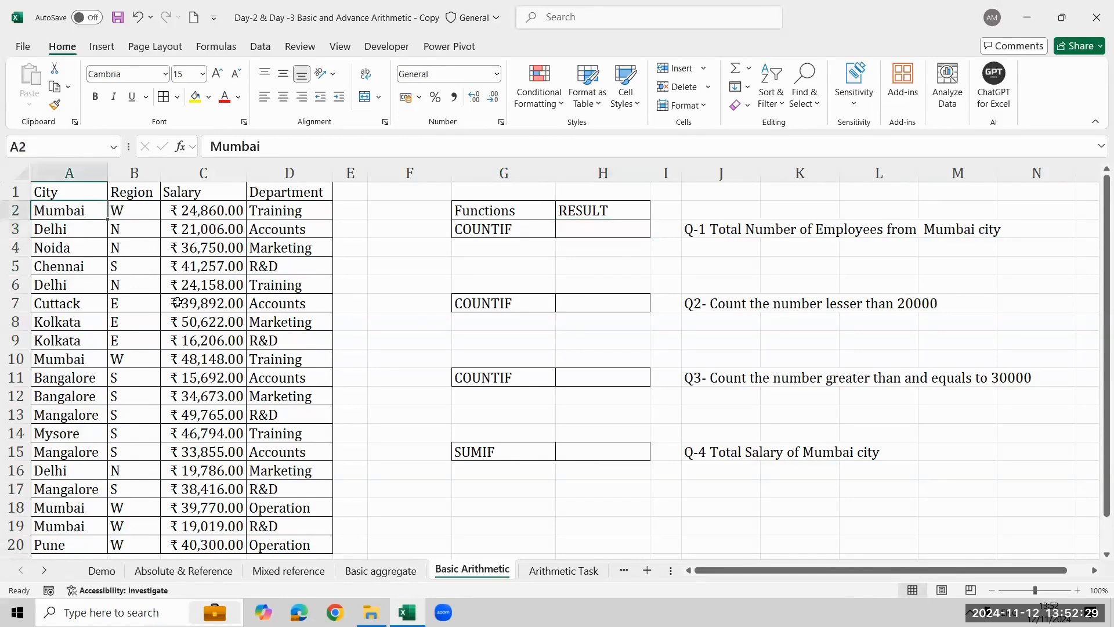
{"action": "left_click", "coordinate": [195, 97]}
{"action": "left_click", "coordinate": [95, 354]}
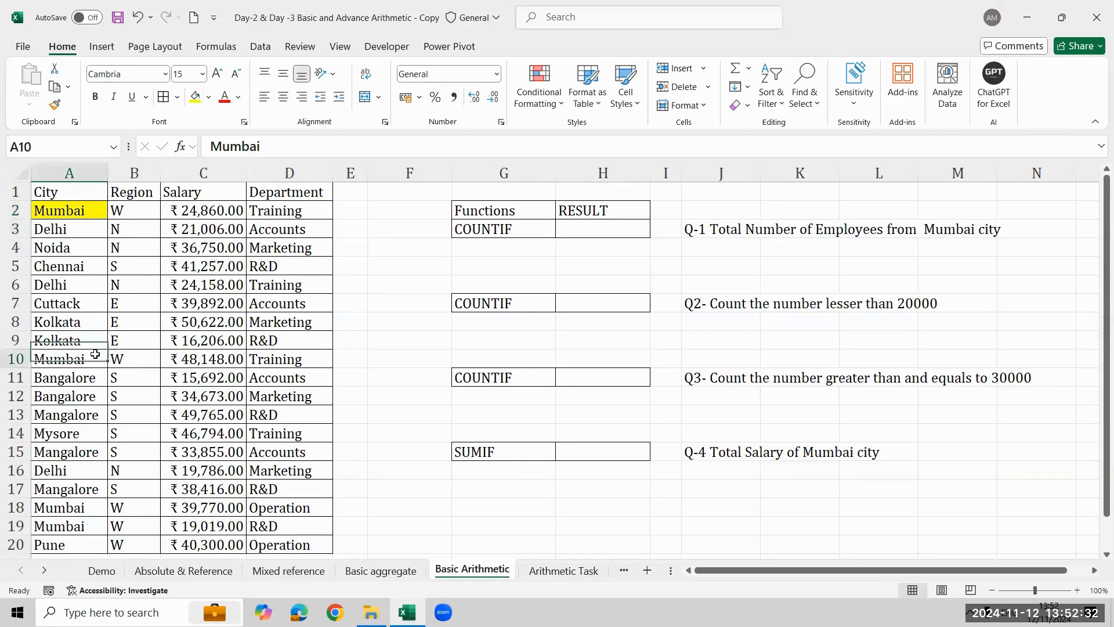
{"action": "left_click", "coordinate": [193, 98]}
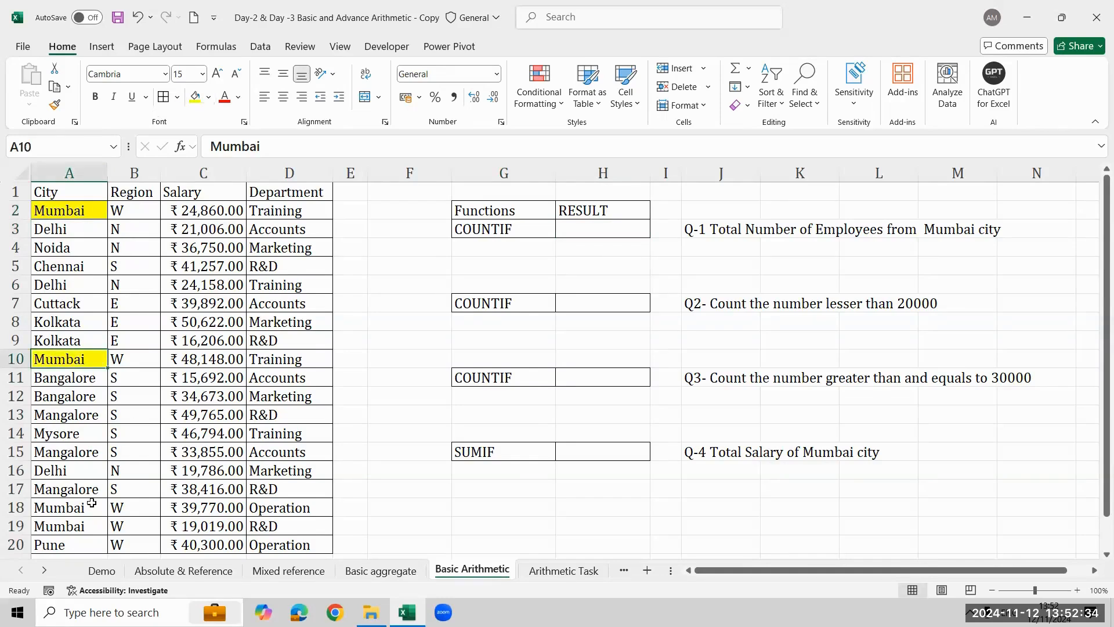
{"action": "left_click", "coordinate": [91, 505]}
{"action": "left_click", "coordinate": [193, 99]}
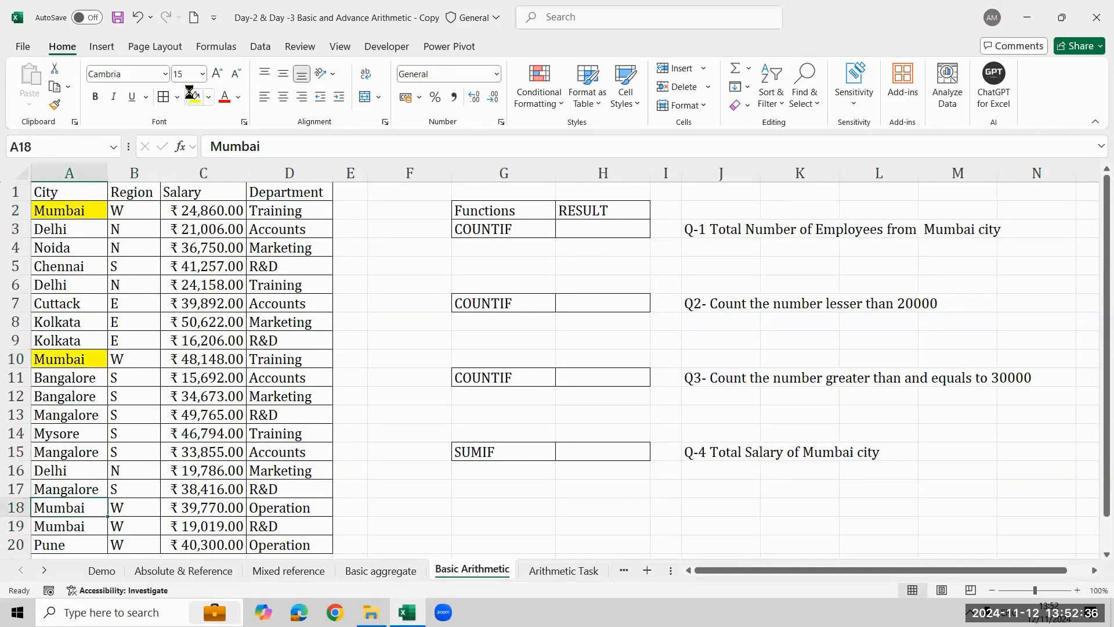
{"action": "left_click", "coordinate": [86, 532]}
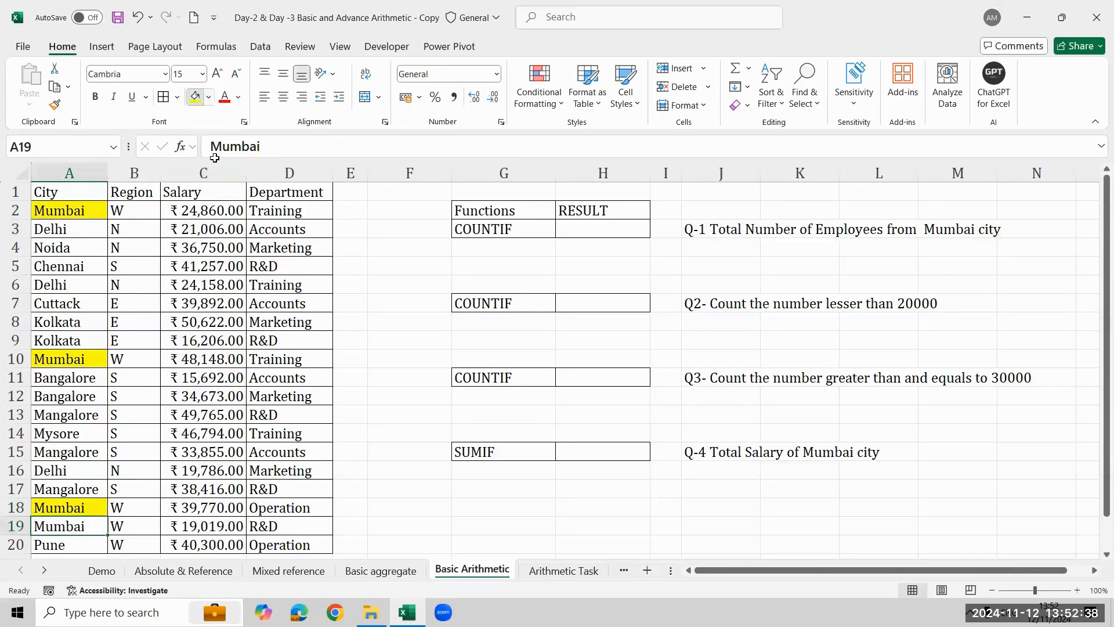
{"action": "left_click", "coordinate": [193, 99]}
{"action": "left_click", "coordinate": [83, 288]}
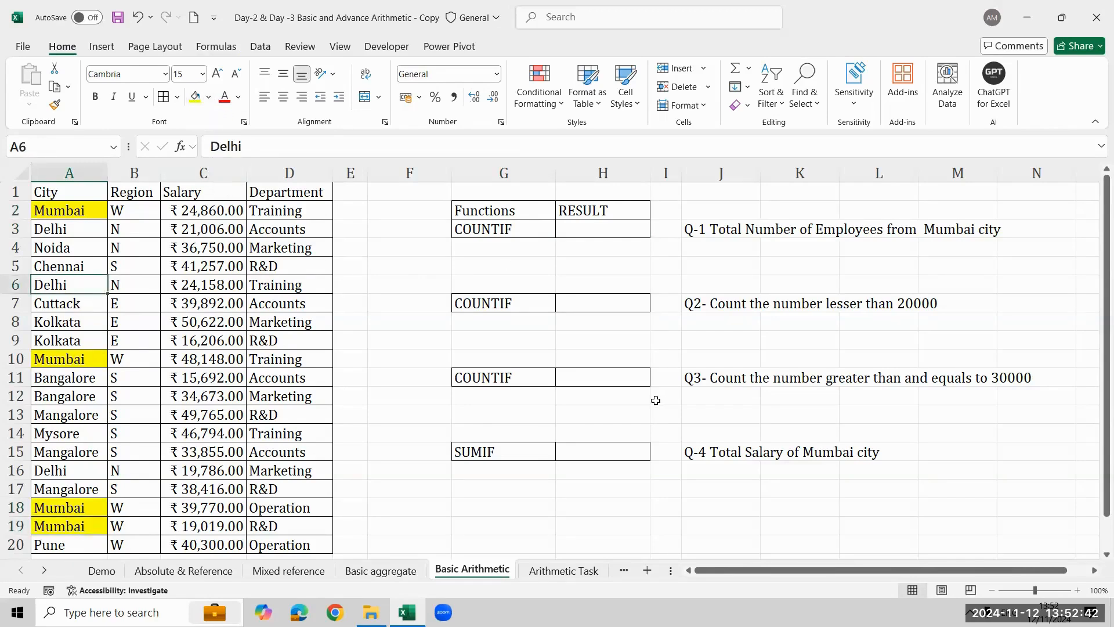
- Start a COUNTIF formula in H3 for Q-1 with the City cells A1:A20 as its range
{"action": "left_click", "coordinate": [589, 225]}
{"action": "type", "text": "=ci"}
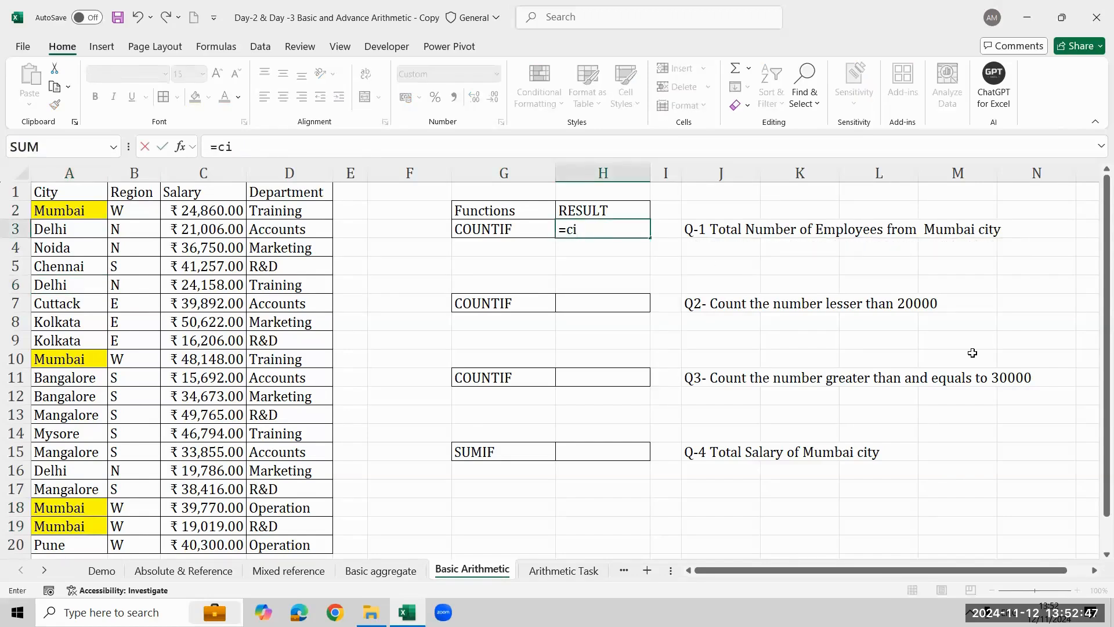
{"action": "key", "text": "BackSpace"}
{"action": "type", "text": "ou"}
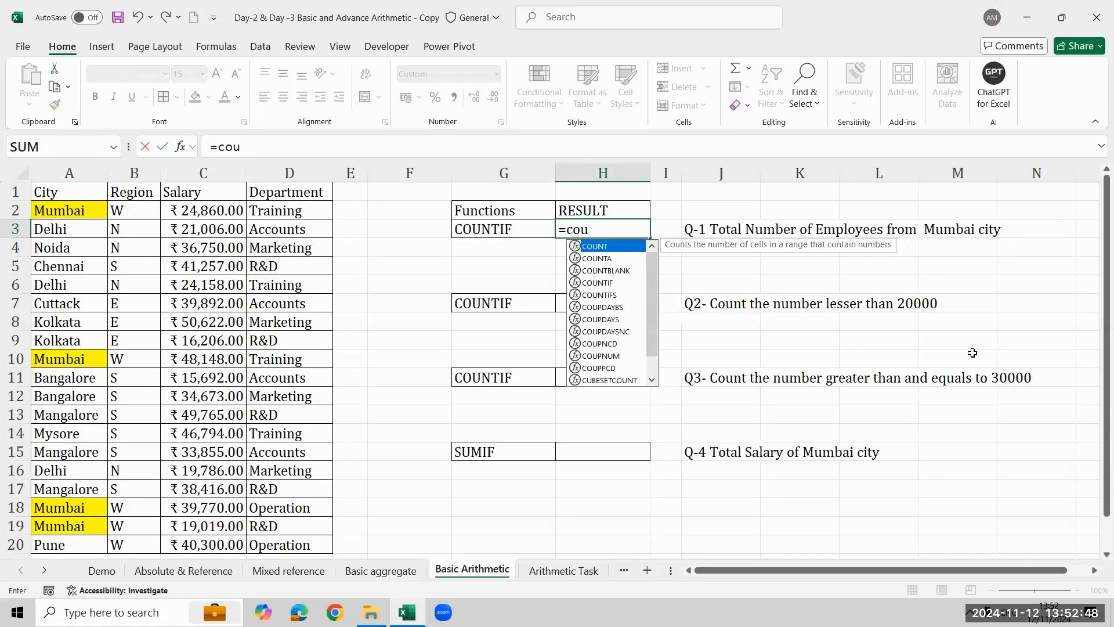
{"action": "key", "text": "Down"}
{"action": "key", "text": "Down"}
{"action": "key", "text": "Down"}
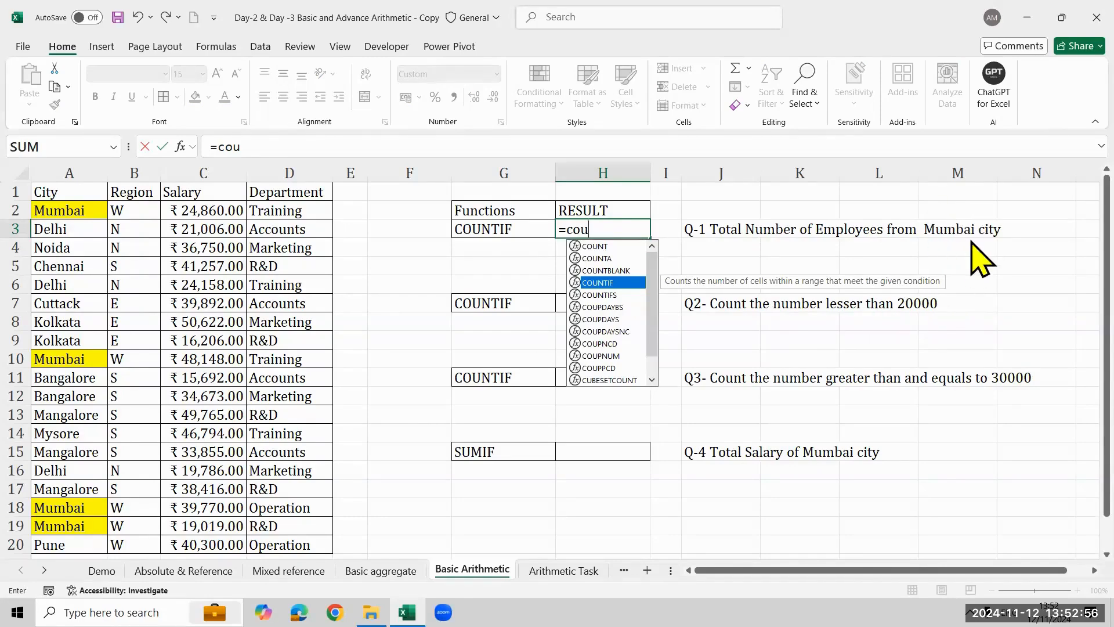
{"action": "key", "text": "Tab"}
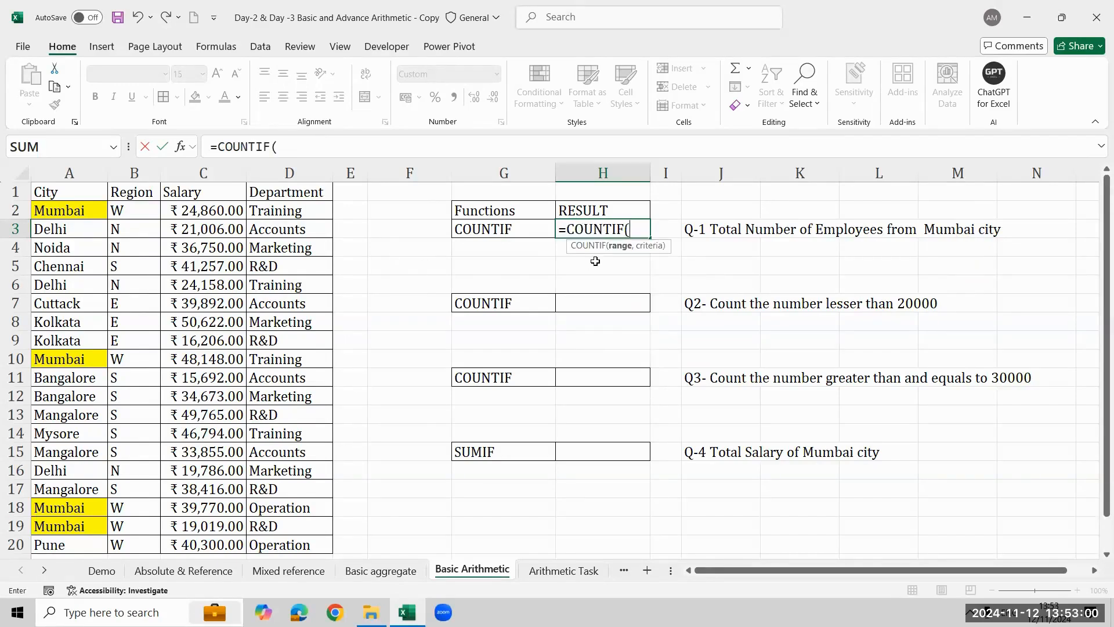
{"action": "left_click", "coordinate": [82, 196]}
{"action": "key", "text": "ctrl+shift+Down"}
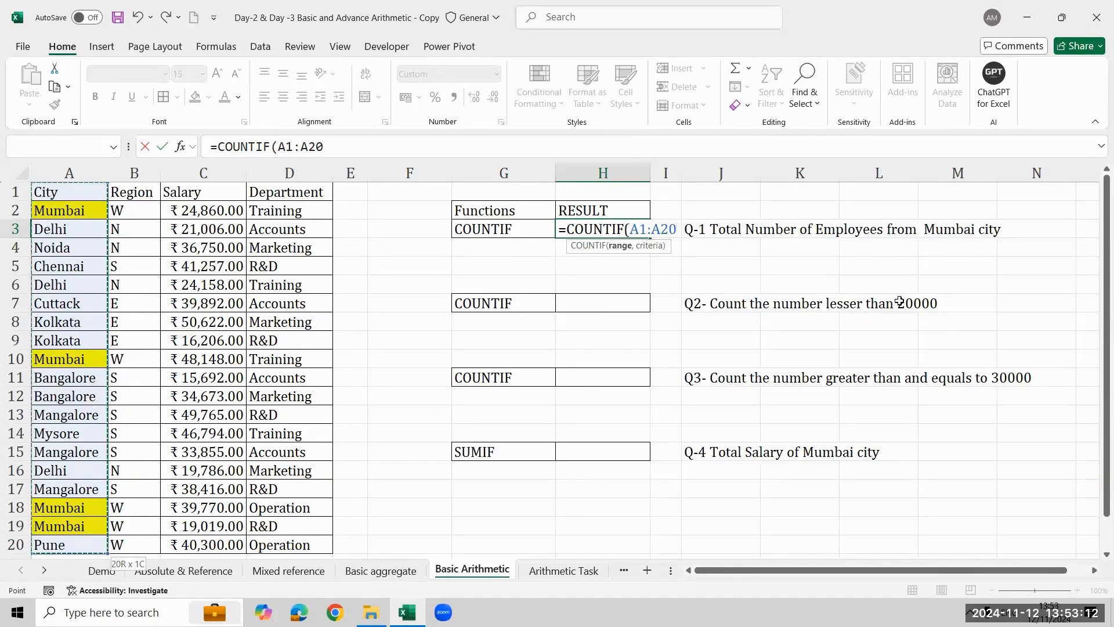
- Complete the COUNTIF in H3 with the criterion "mumbai" and set the cell's number format to General
{"action": "type", "text": ","}
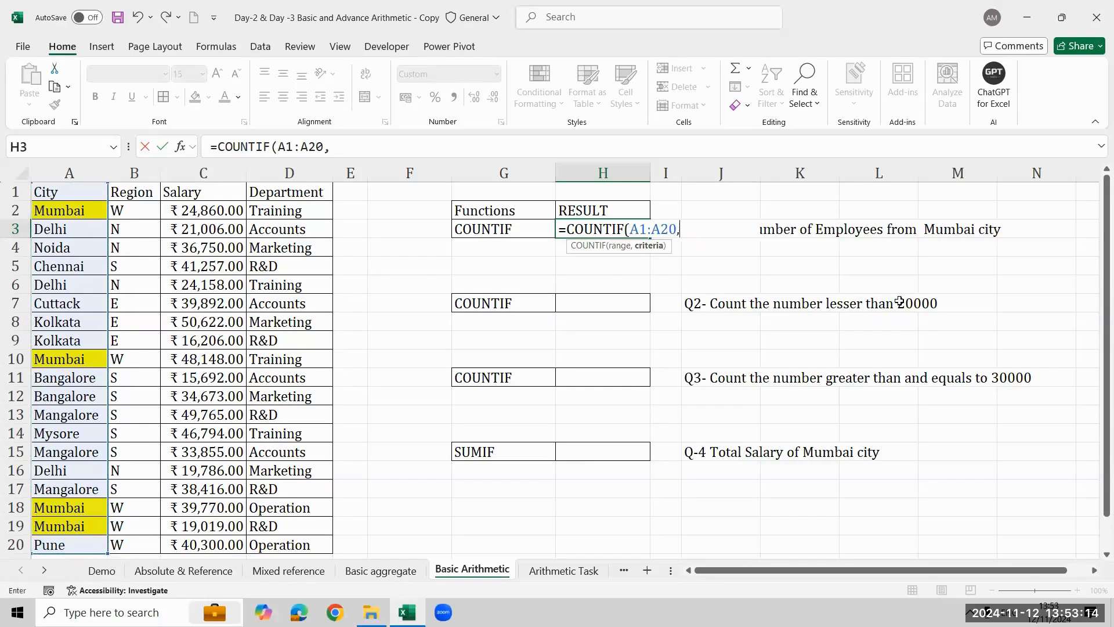
{"action": "type", "text": "\"mumbai\""}
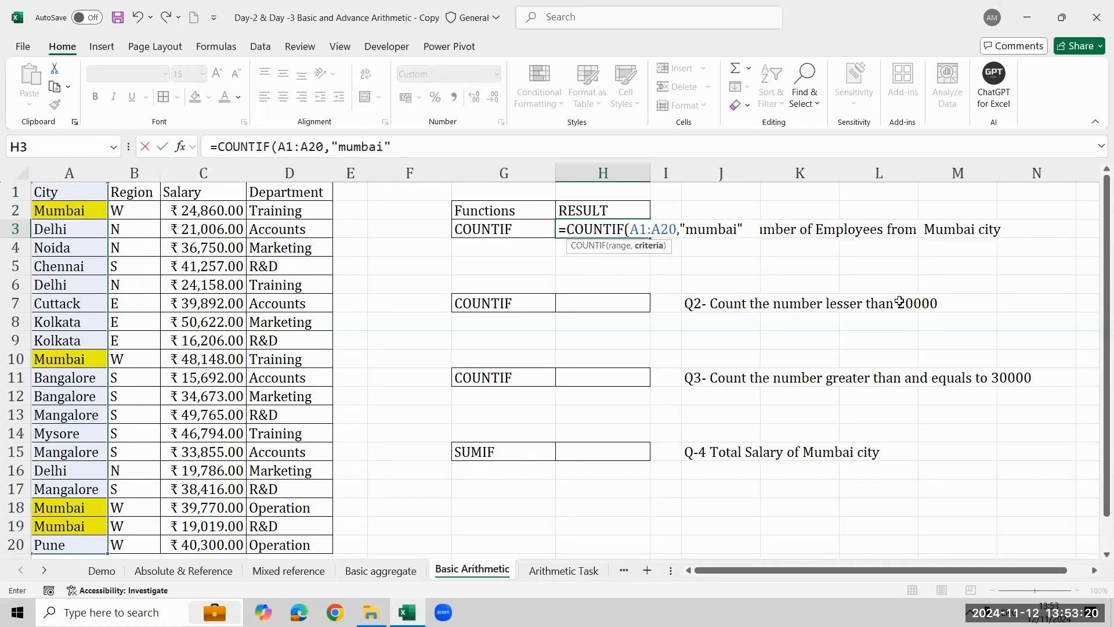
{"action": "type", "text": ")"}
{"action": "key", "text": "Return"}
{"action": "key", "text": "Up"}
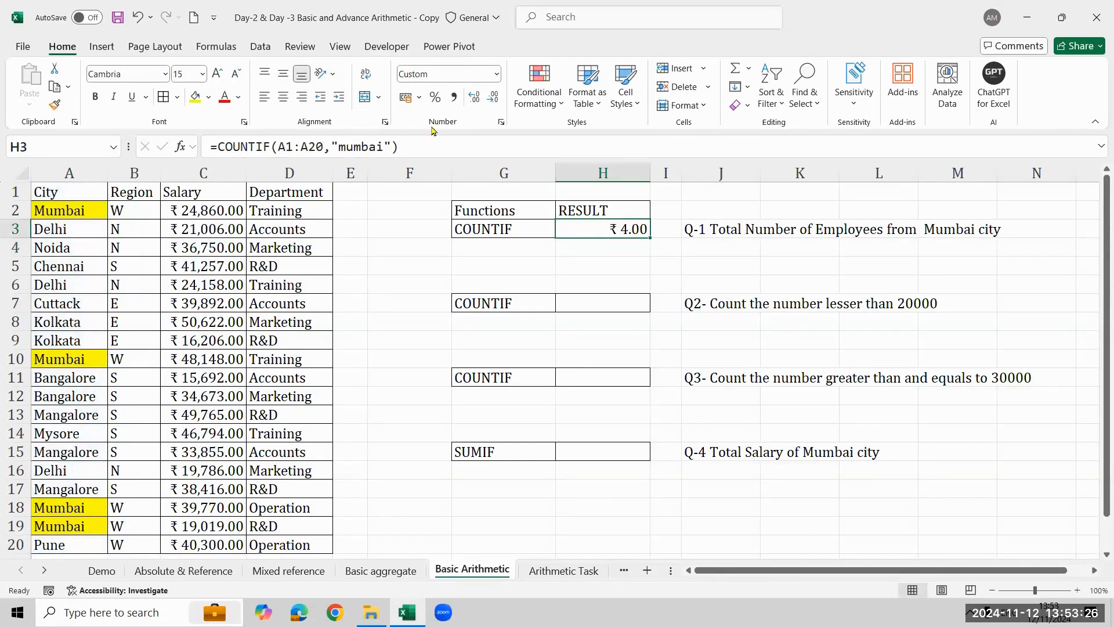
{"action": "left_click", "coordinate": [496, 74]}
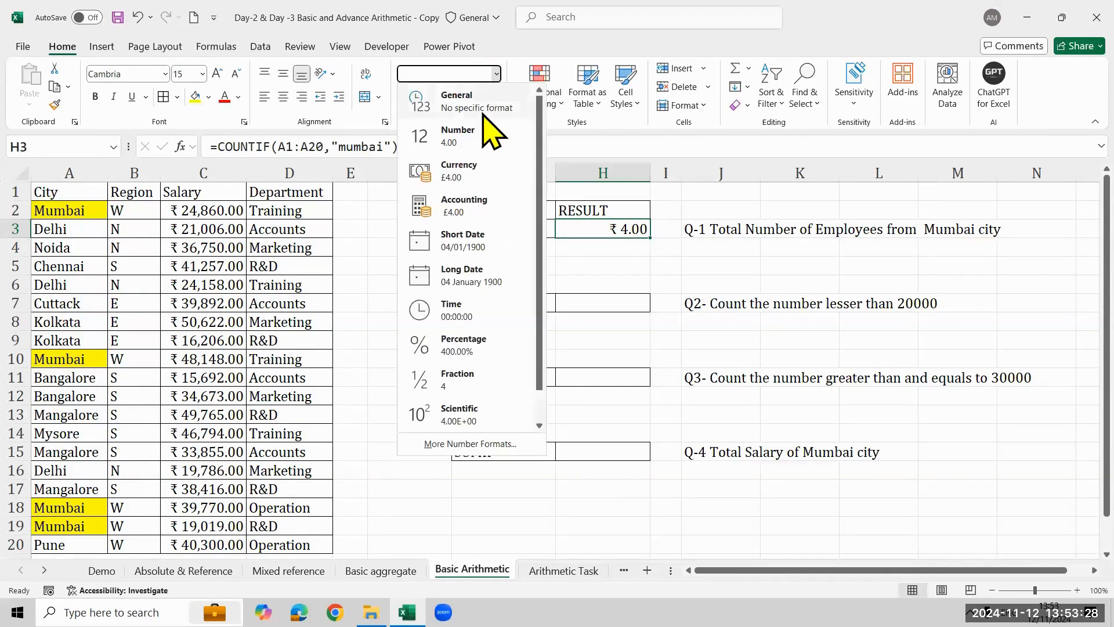
{"action": "left_click", "coordinate": [486, 103]}
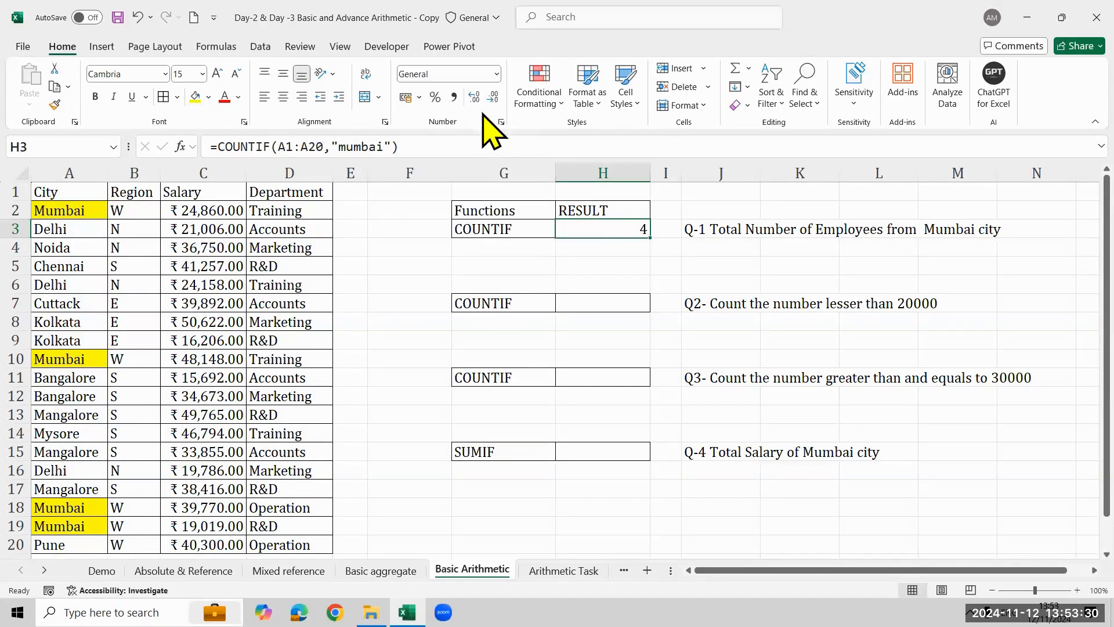
- Show the formula of H3 as text in H5 with the FORMULATEXT function
{"action": "left_click", "coordinate": [593, 262]}
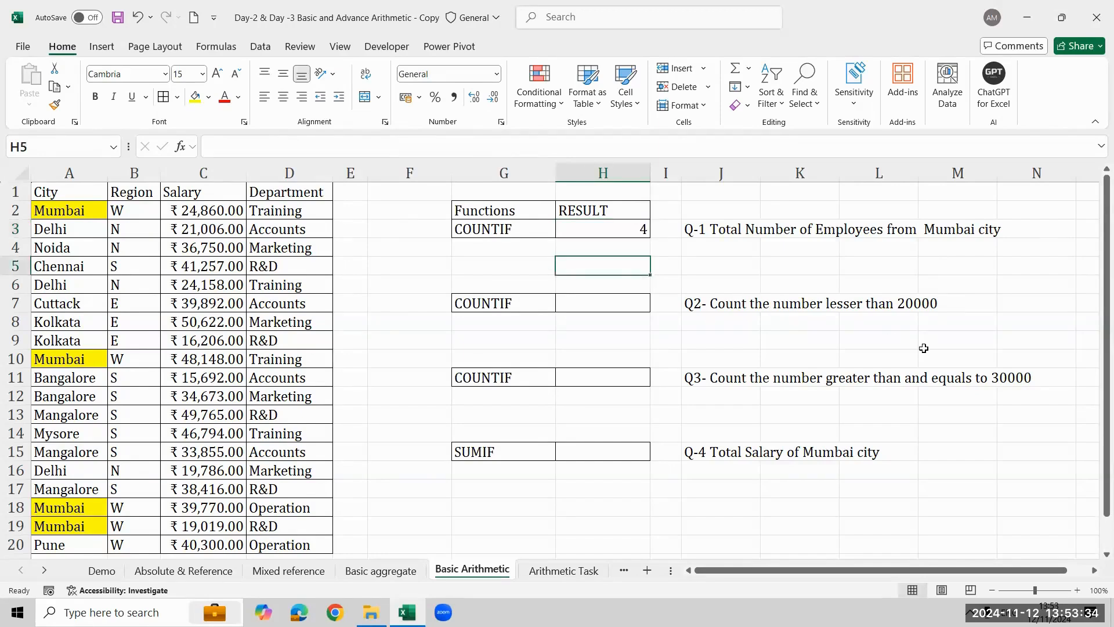
{"action": "type", "text": "=form"}
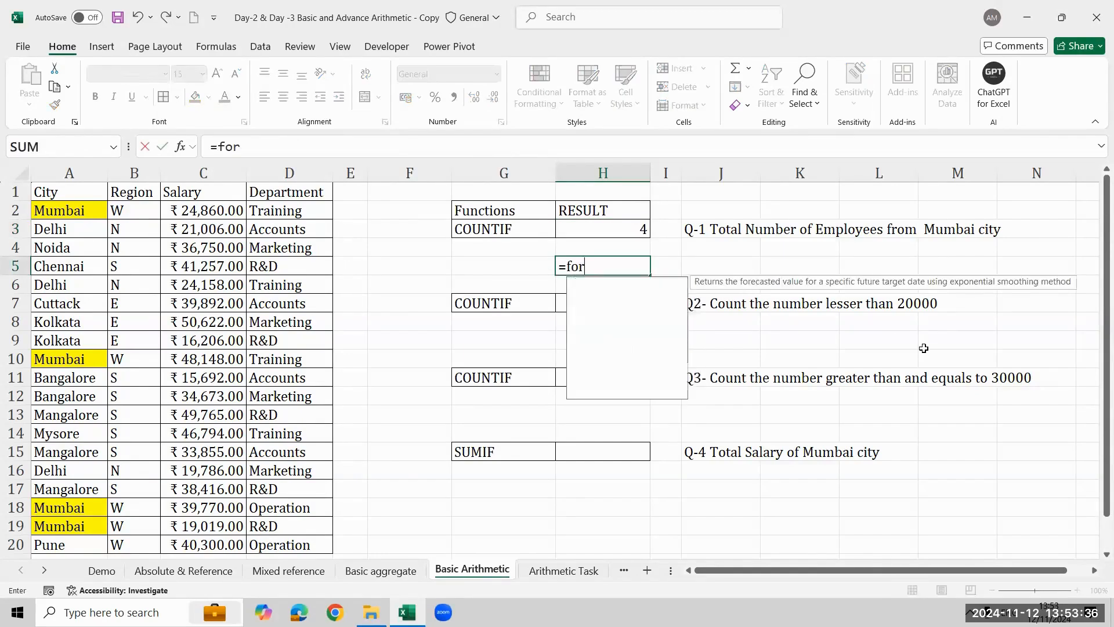
{"action": "key", "text": "Tab"}
{"action": "key", "text": "Up"}
{"action": "key", "text": "Up"}
{"action": "key", "text": "Up"}
{"action": "key", "text": "Down"}
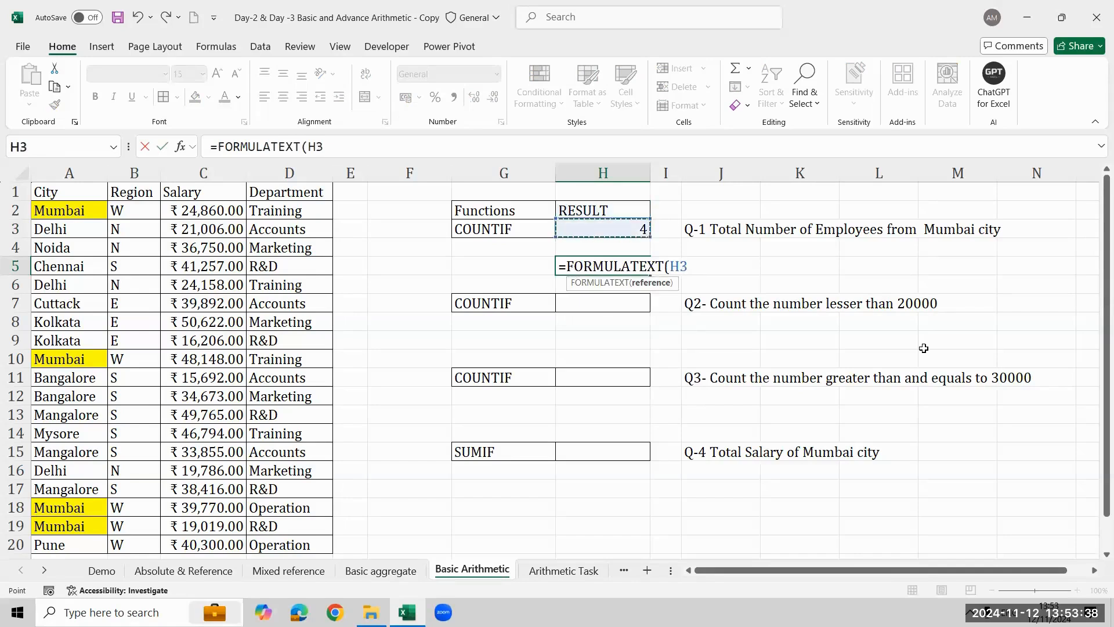
{"action": "key", "text": "Return"}
{"action": "key", "text": "Down"}
{"action": "key", "text": "Down"}
{"action": "key", "text": "Down"}
{"action": "key", "text": "Down"}
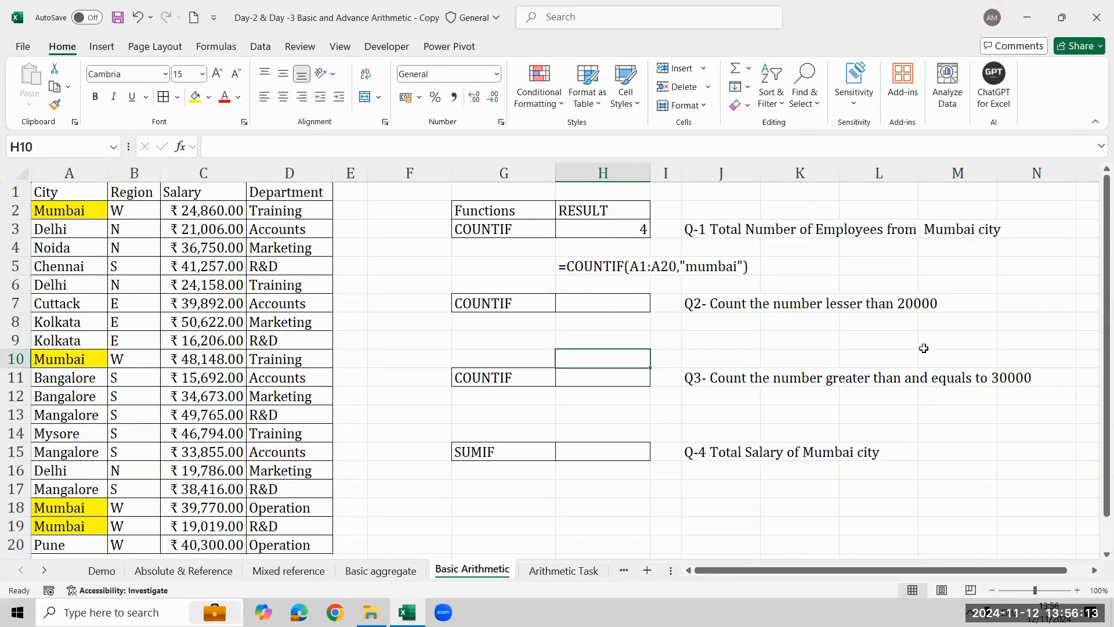
- Start a COUNTIF formula in H7 for Q2 with the Salary cells C1:C20 as its range
{"action": "left_click", "coordinate": [631, 299]}
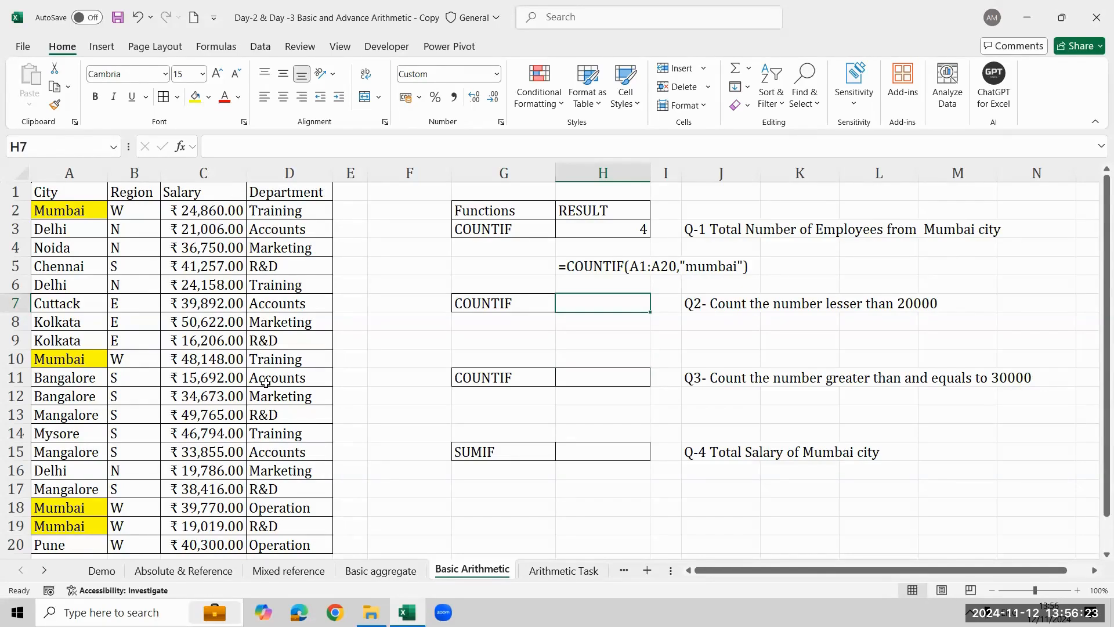
{"action": "type", "text": "=coun"}
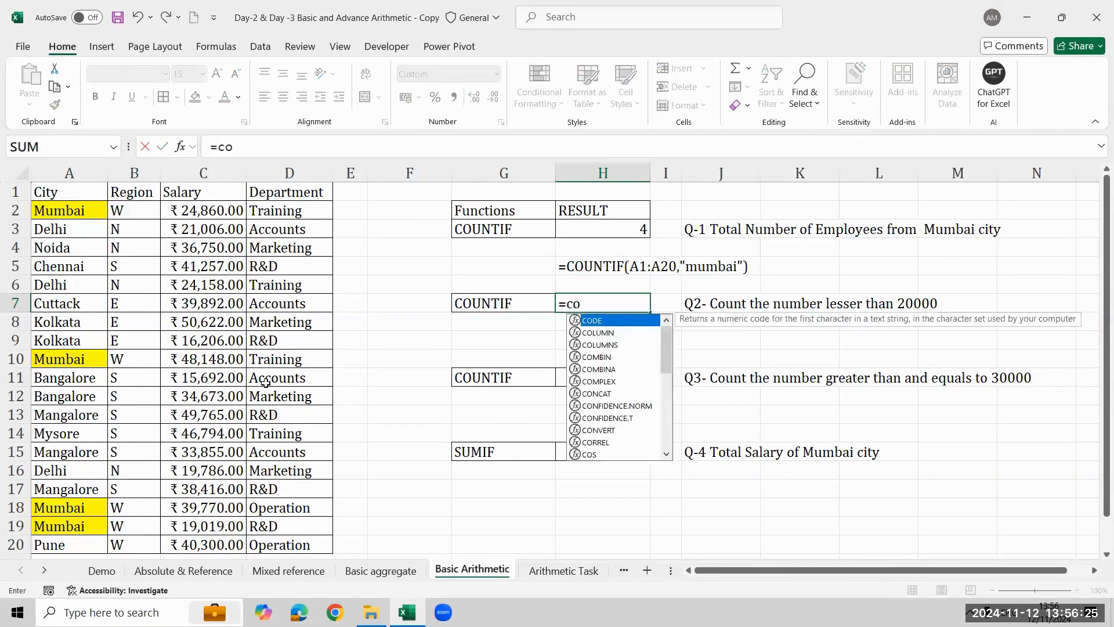
{"action": "key", "text": "Down"}
{"action": "key", "text": "Down"}
{"action": "key", "text": "Down"}
{"action": "key", "text": "Tab"}
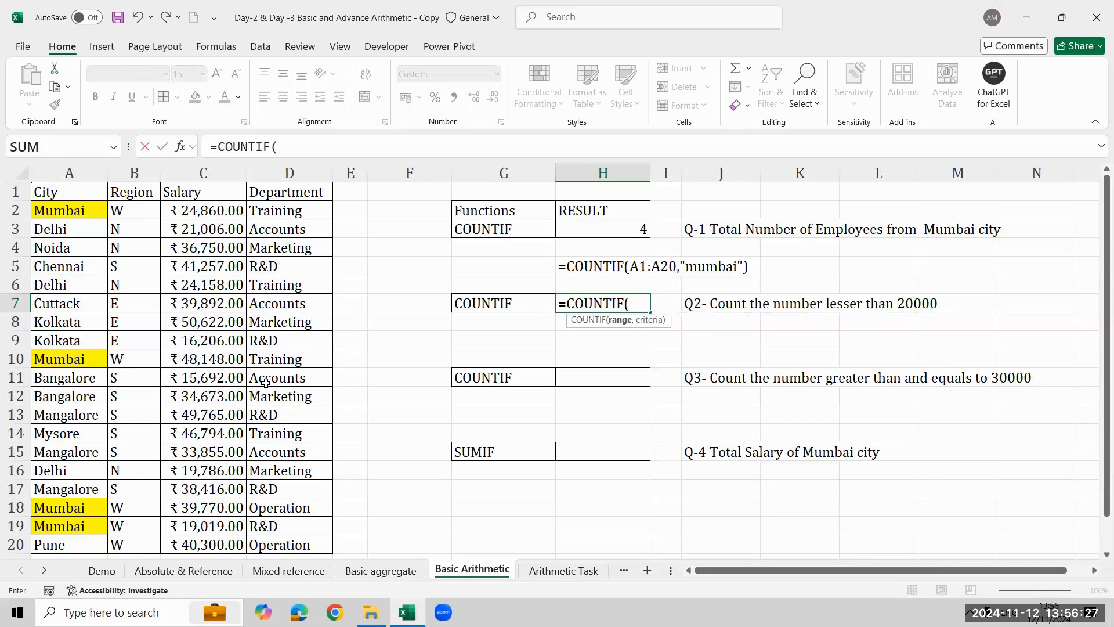
{"action": "key", "text": "Left"}
{"action": "key", "text": "Left"}
{"action": "key", "text": "Left"}
{"action": "key", "text": "Left"}
{"action": "key", "text": "Left"}
{"action": "key", "text": "ctrl+Up"}
{"action": "key", "text": "ctrl+shift+Down"}
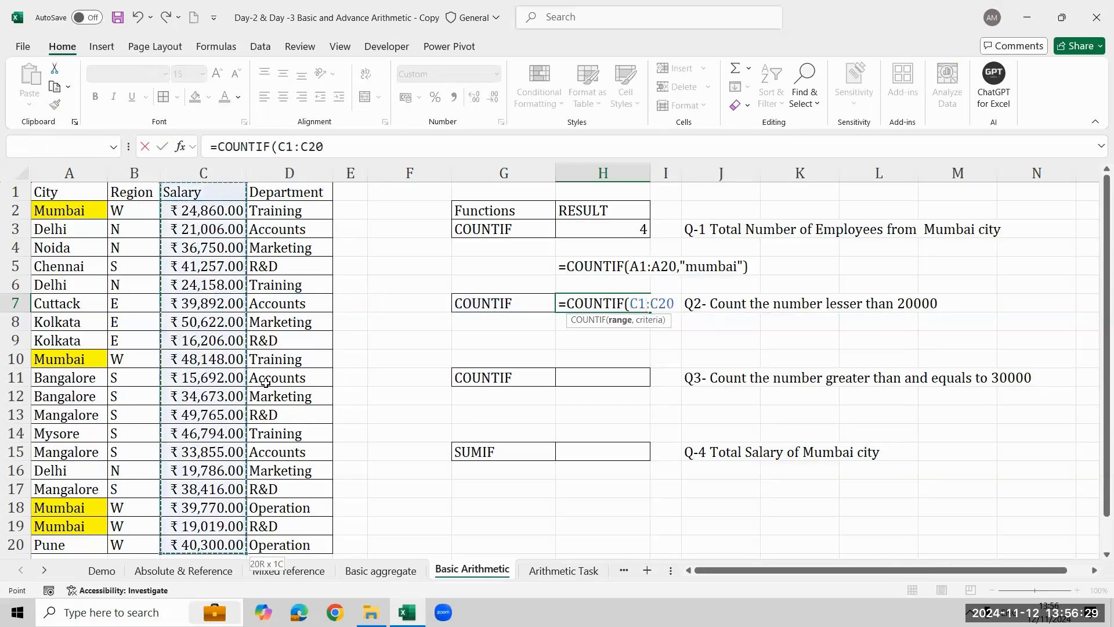
- Complete the COUNTIF in H7 with the criterion "<20000" and set the cell's number format to General
{"action": "type", "text": ",\""}
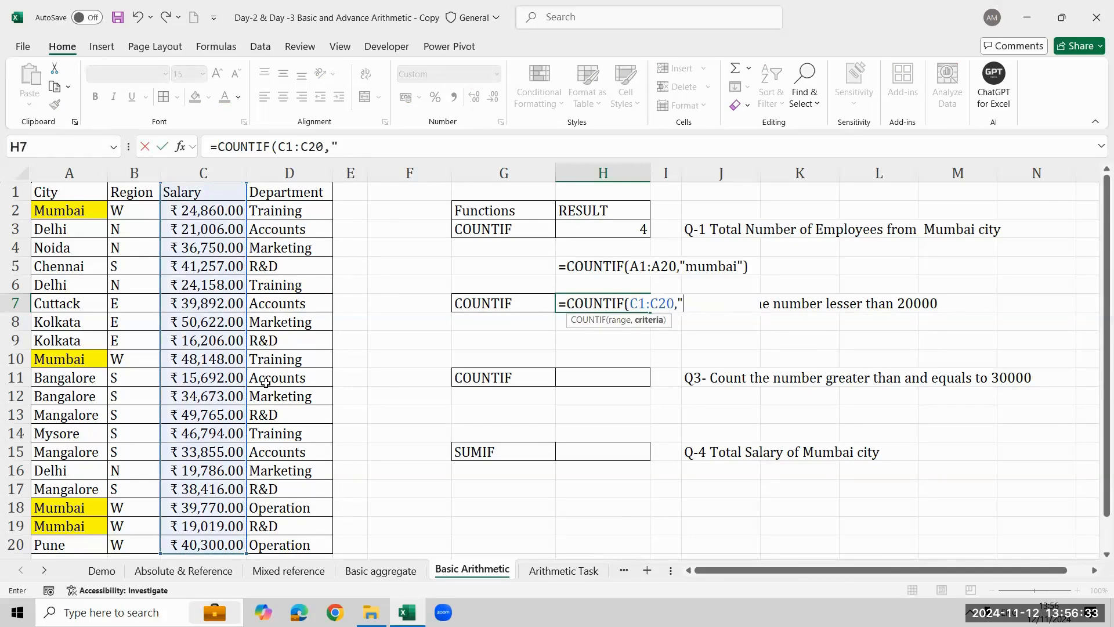
{"action": "type", "text": "<20000"}
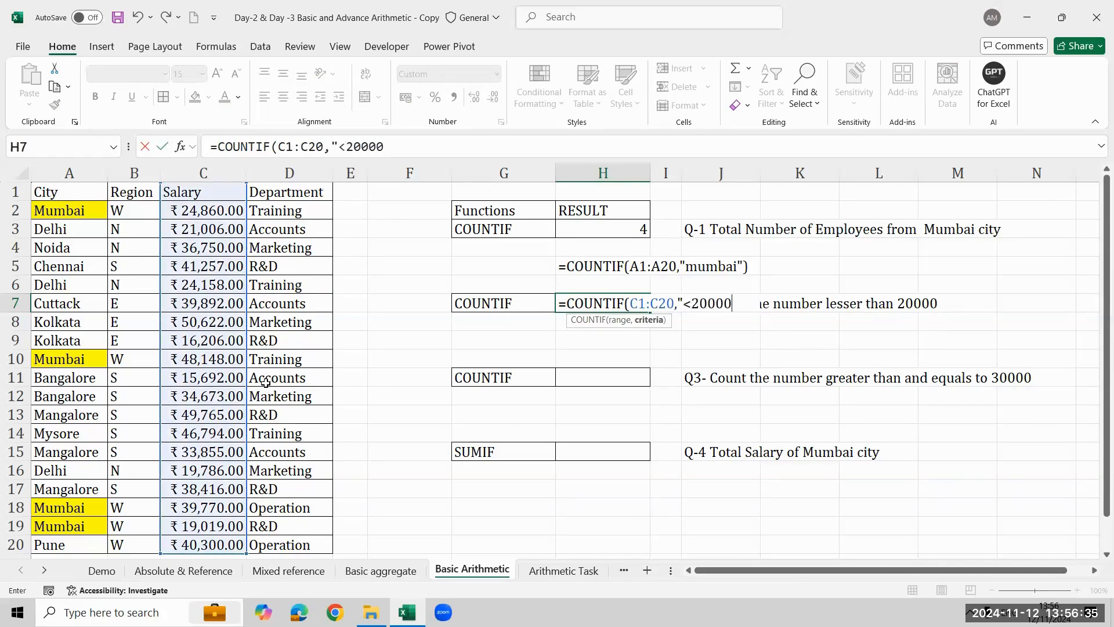
{"action": "type", "text": "\")"}
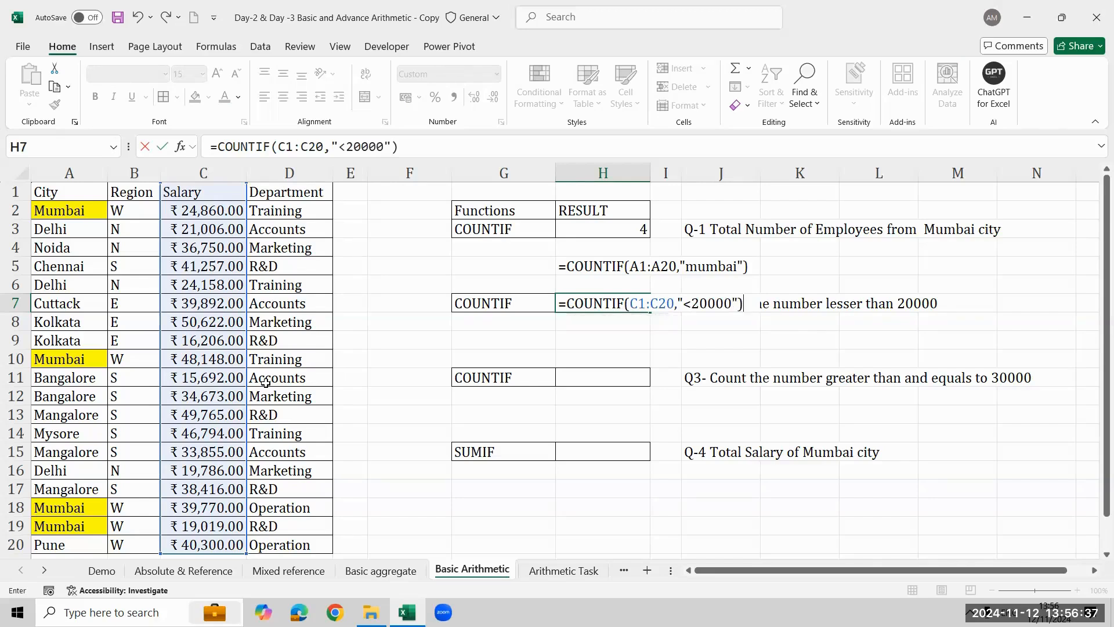
{"action": "key", "text": "Return"}
{"action": "key", "text": "Up"}
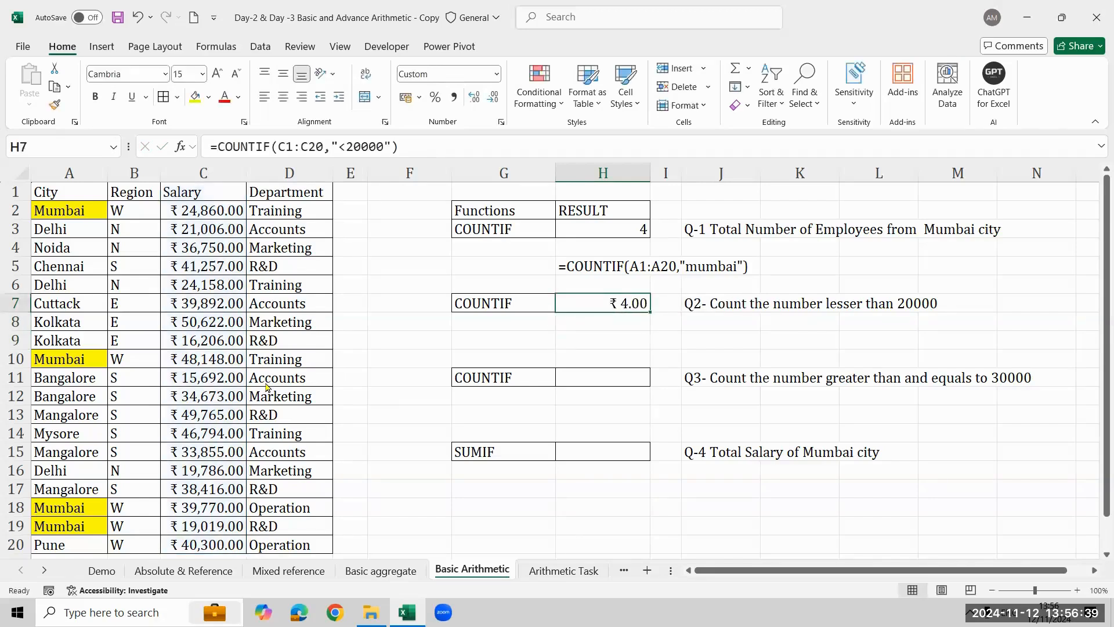
{"action": "key", "text": "ctrl+shift+grave"}
- Show the formula of H7 as text in H9 with the FORMULATEXT function
{"action": "key", "text": "Down"}
{"action": "key", "text": "Down"}
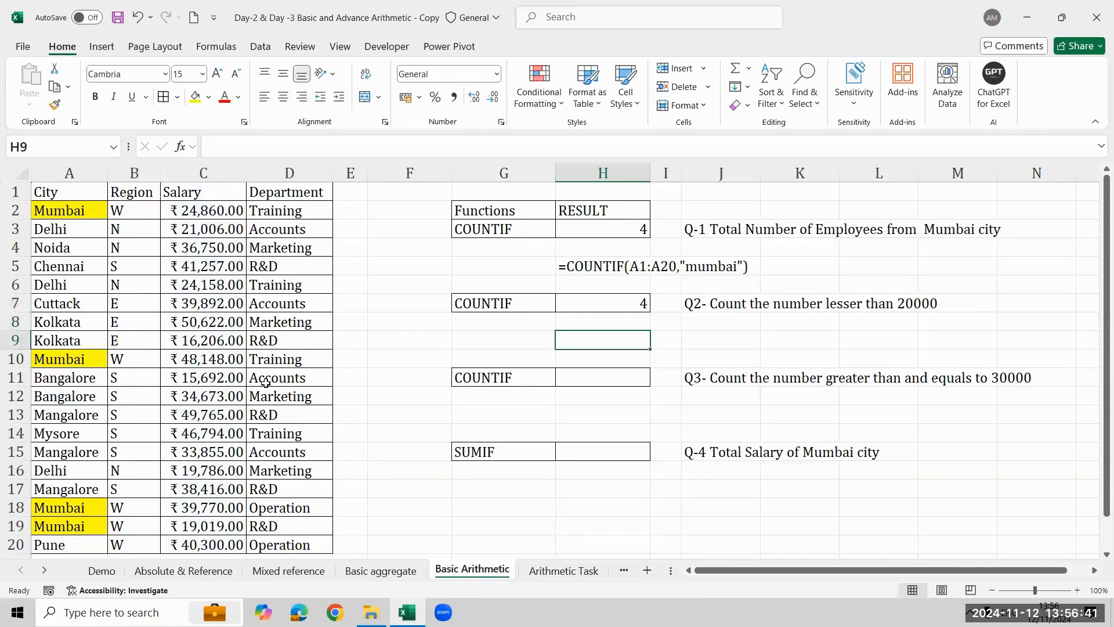
{"action": "type", "text": "=form"}
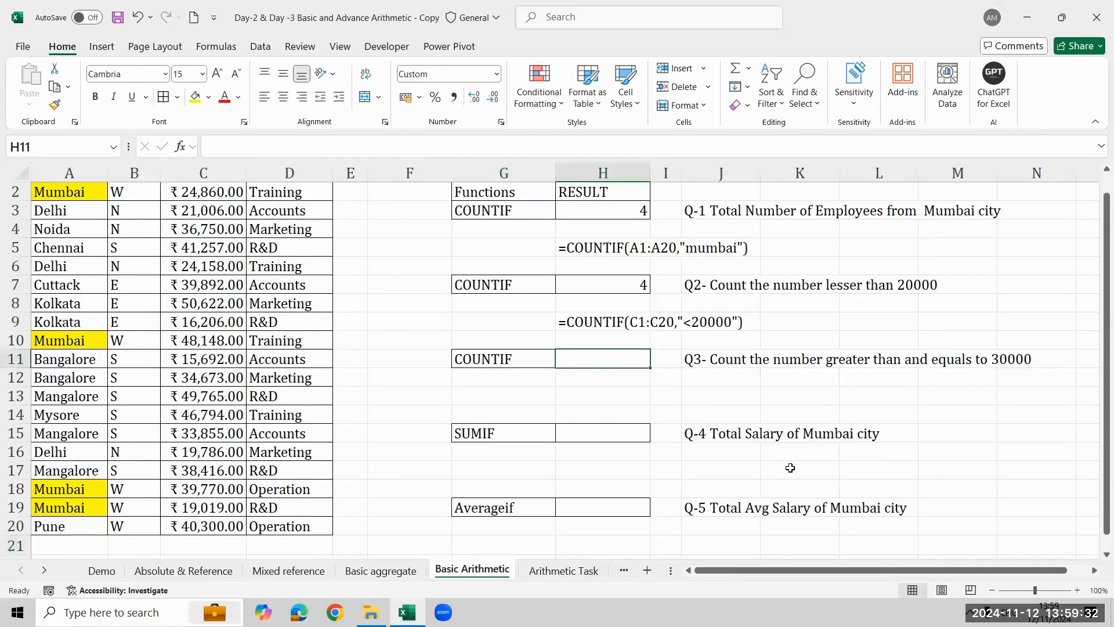
- Start a COUNTIF formula in H11 for Q3 with the Salary cells C1:C20 as its range
{"action": "type", "text": "=coun"}
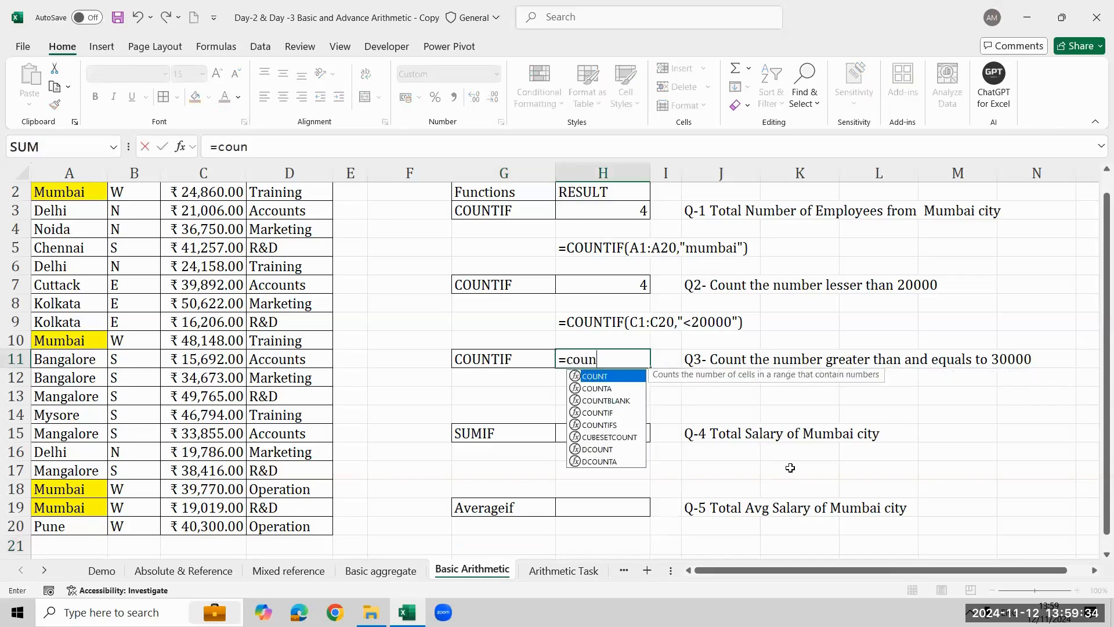
{"action": "key", "text": "Tab"}
{"action": "key", "text": "Left"}
{"action": "key", "text": "Left"}
{"action": "key", "text": "Left"}
{"action": "key", "text": "Left"}
{"action": "key", "text": "Left"}
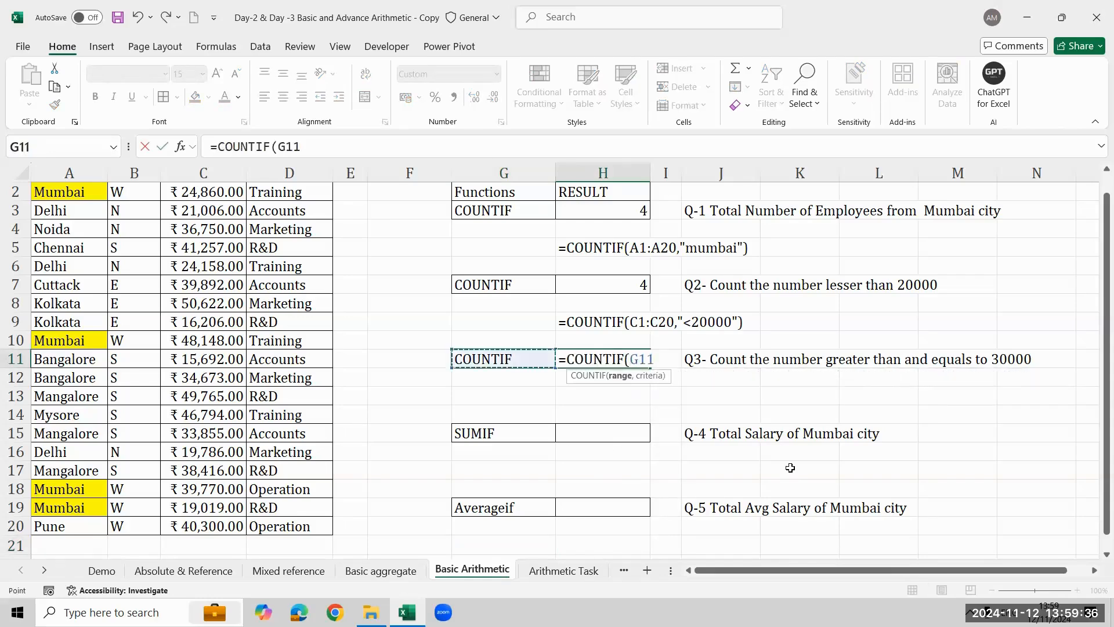
{"action": "key", "text": "ctrl+Up"}
{"action": "key", "text": "ctrl+shift+Down"}
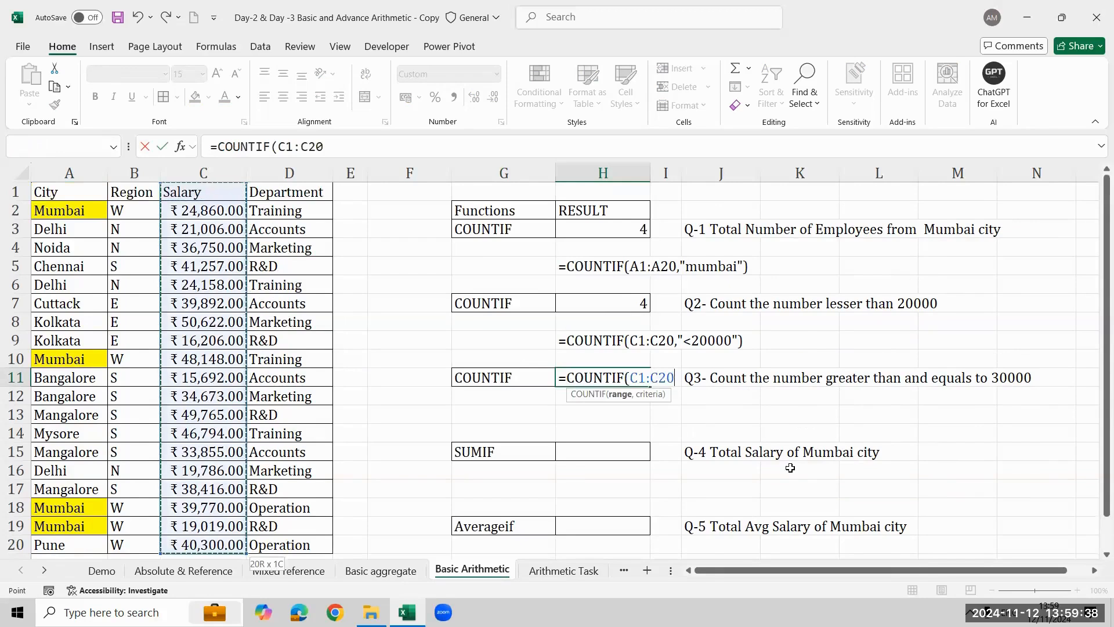
- Complete the COUNTIF in H11 with the criterion ">=30000" and set the cell's number format to General
{"action": "type", "text": ",\">"}
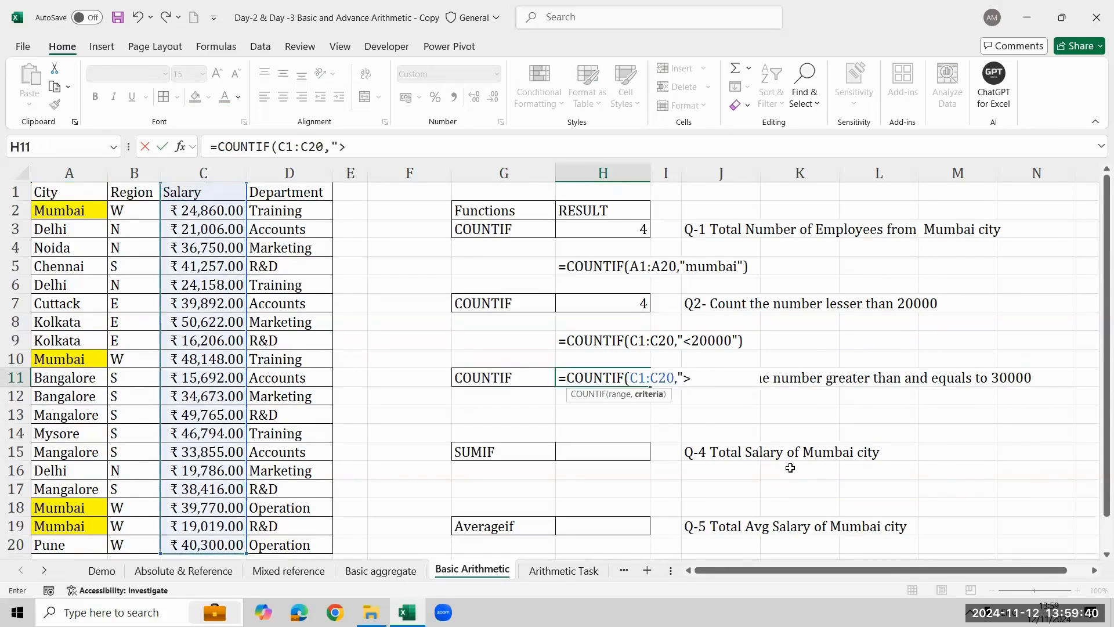
{"action": "type", "text": "=30000"}
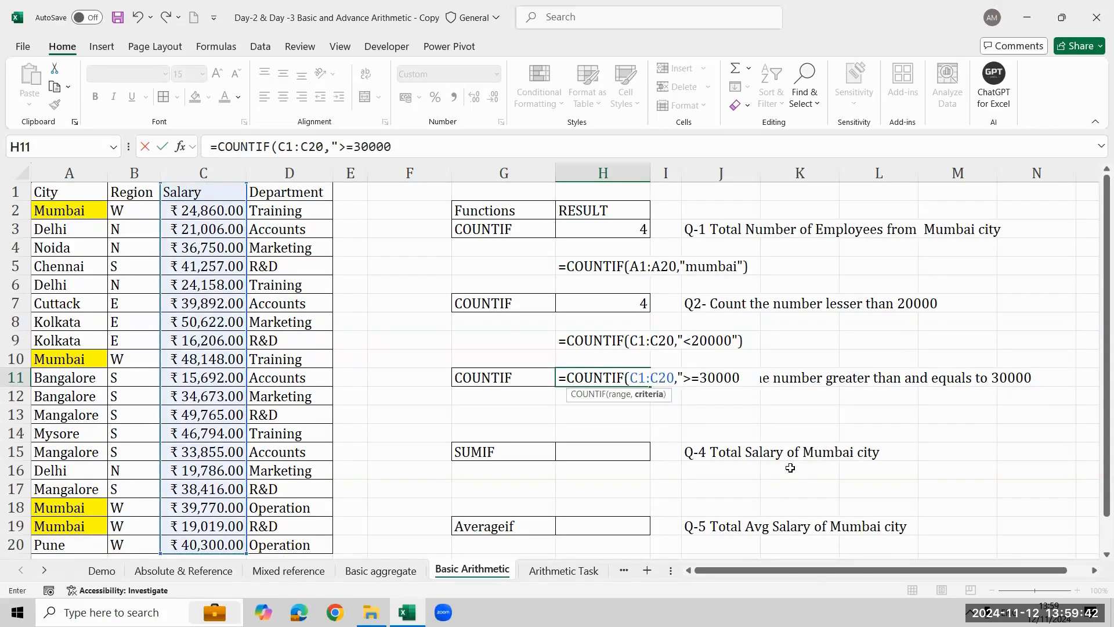
{"action": "type", "text": "\")"}
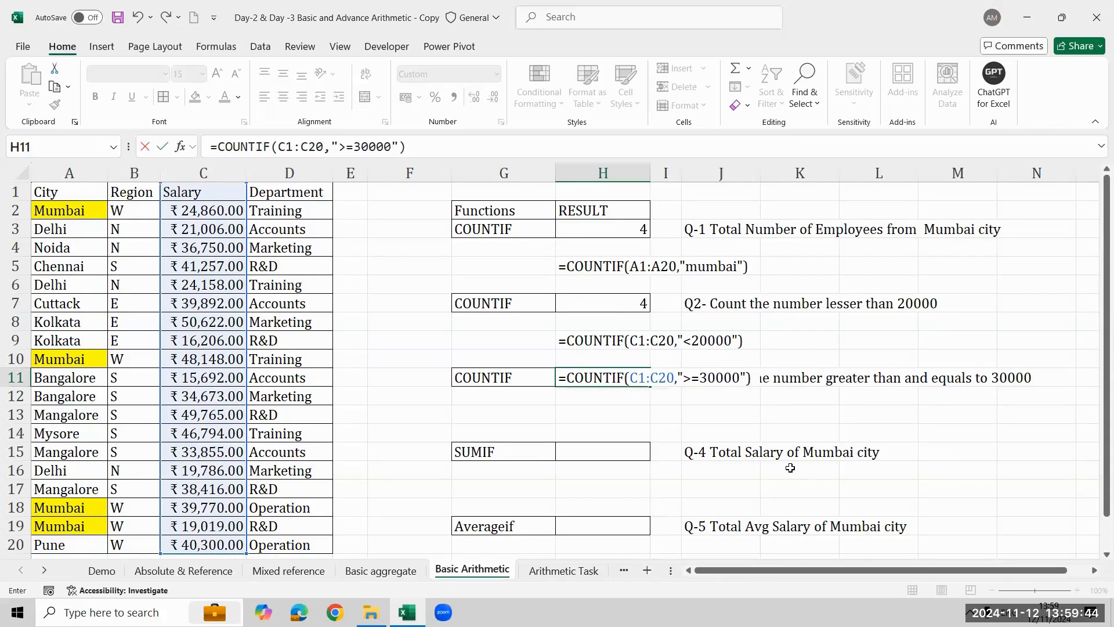
{"action": "key", "text": "Return"}
{"action": "key", "text": "Up"}
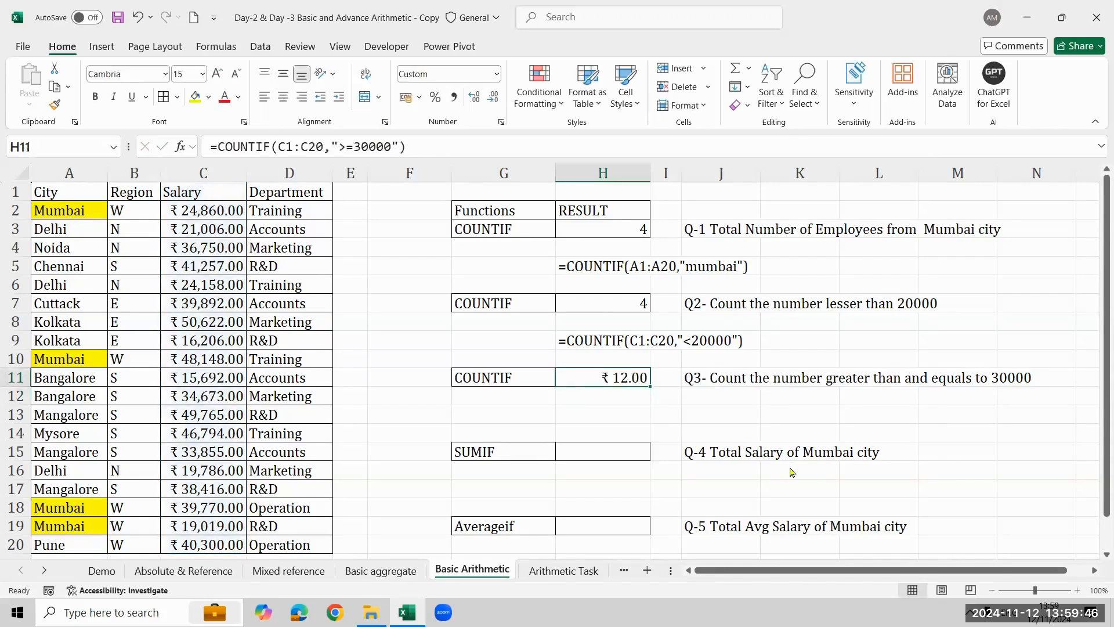
{"action": "key", "text": "ctrl+shift+asciitilde"}
- Try to show the formula of H11 as text in H13 with the FORMULATEXT function
{"action": "key", "text": "Down"}
{"action": "key", "text": "Down"}
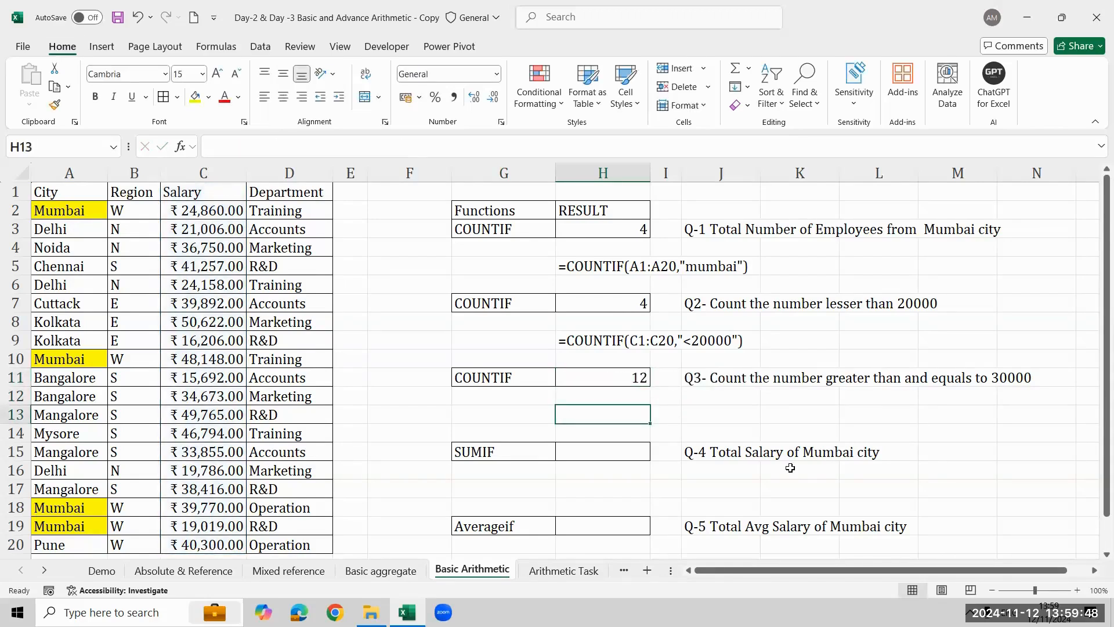
{"action": "type", "text": "=form"}
{"action": "key", "text": "Tab"}
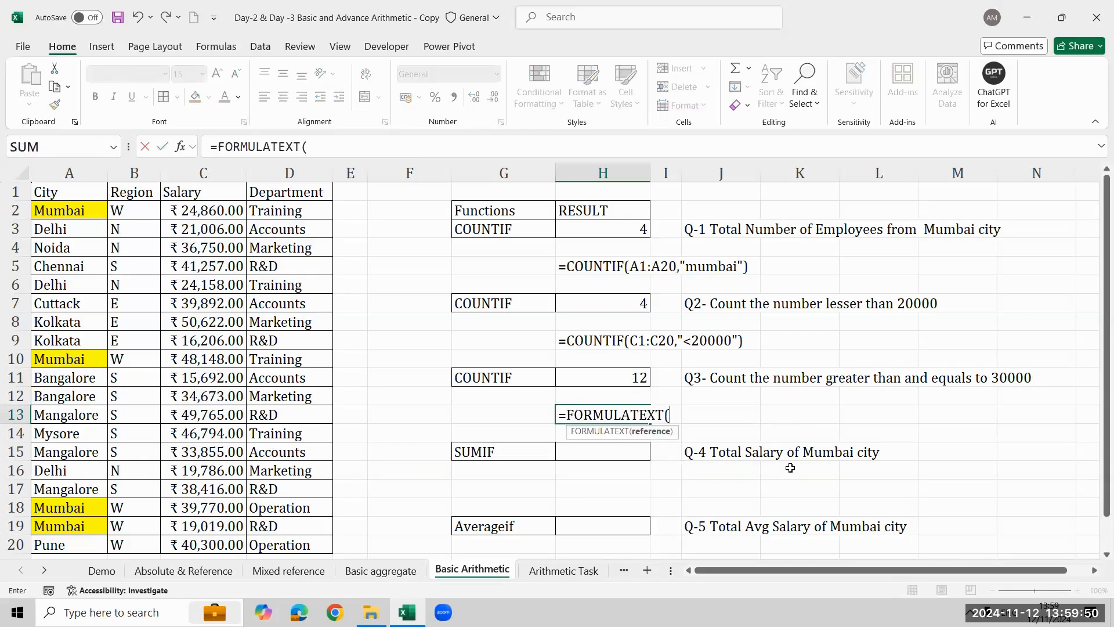
{"action": "key", "text": "Up"}
{"action": "key", "text": "Up"}
{"action": "key", "text": "Up"}
{"action": "key", "text": "Up"}
{"action": "key", "text": "Return"}
- Start a SUMIF formula in H15 for Q-4, the total salary of Mumbai city
{"action": "key", "text": "Down"}
{"action": "key", "text": "Down"}
{"action": "key", "text": "Down"}
{"action": "key", "text": "Down"}
{"action": "key", "text": "Down"}
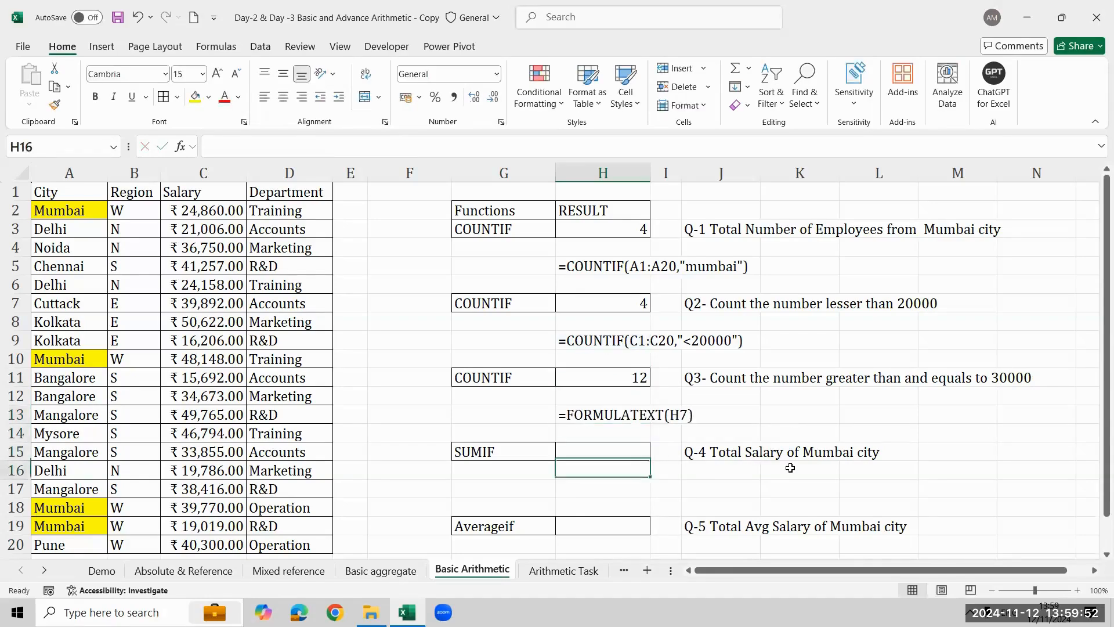
{"action": "key", "text": "Down"}
{"action": "key", "text": "Down"}
{"action": "key", "text": "Down"}
{"action": "key", "text": "Down"}
{"action": "key", "text": "Up"}
{"action": "key", "text": "Up"}
{"action": "key", "text": "Up"}
{"action": "key", "text": "Up"}
{"action": "key", "text": "Up"}
{"action": "key", "text": "Up"}
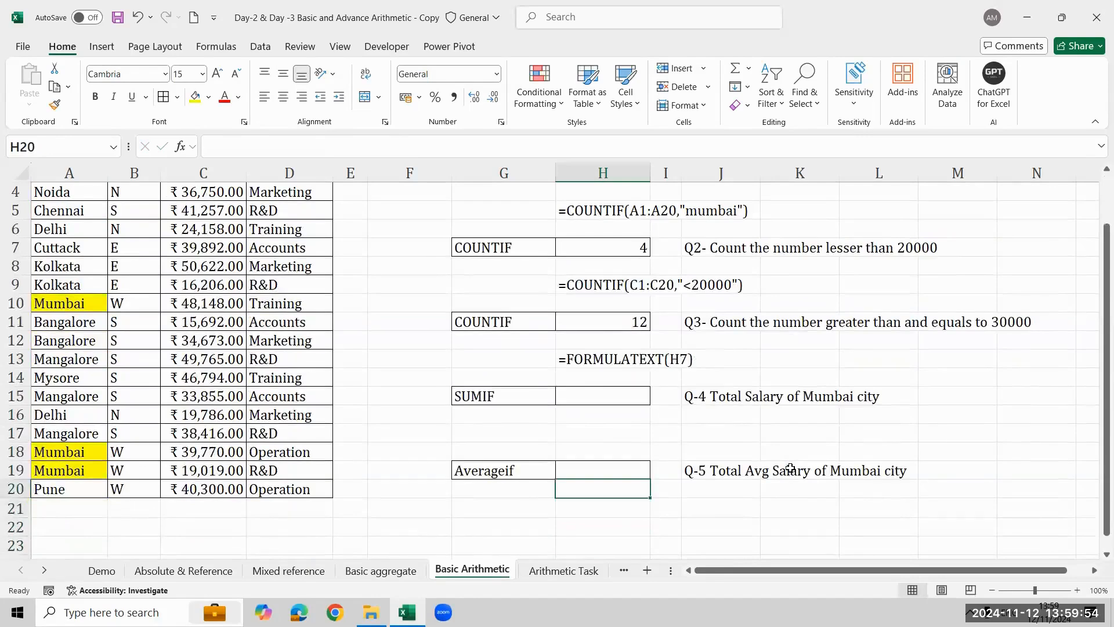
{"action": "key", "text": "Up"}
{"action": "key", "text": "Up"}
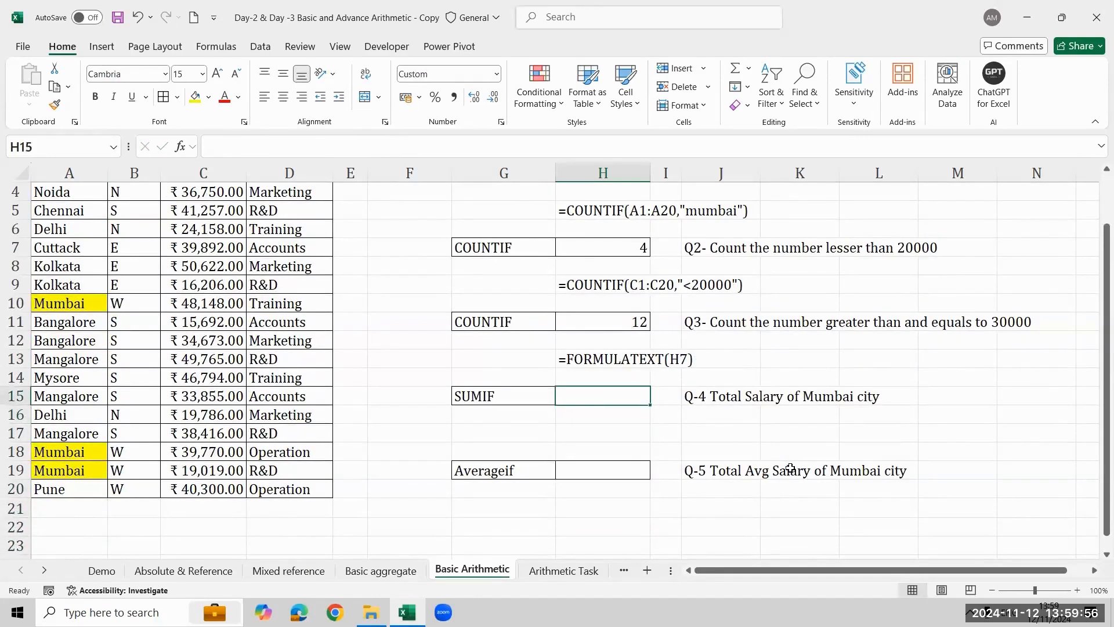
{"action": "type", "text": "=sumi"}
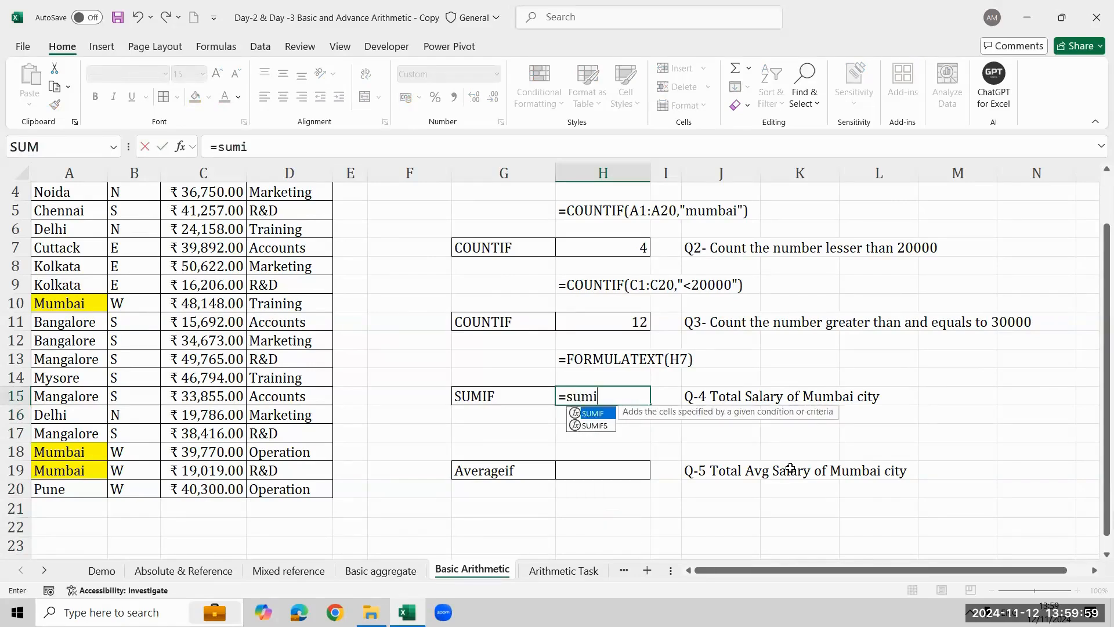
{"action": "key", "text": "Tab"}
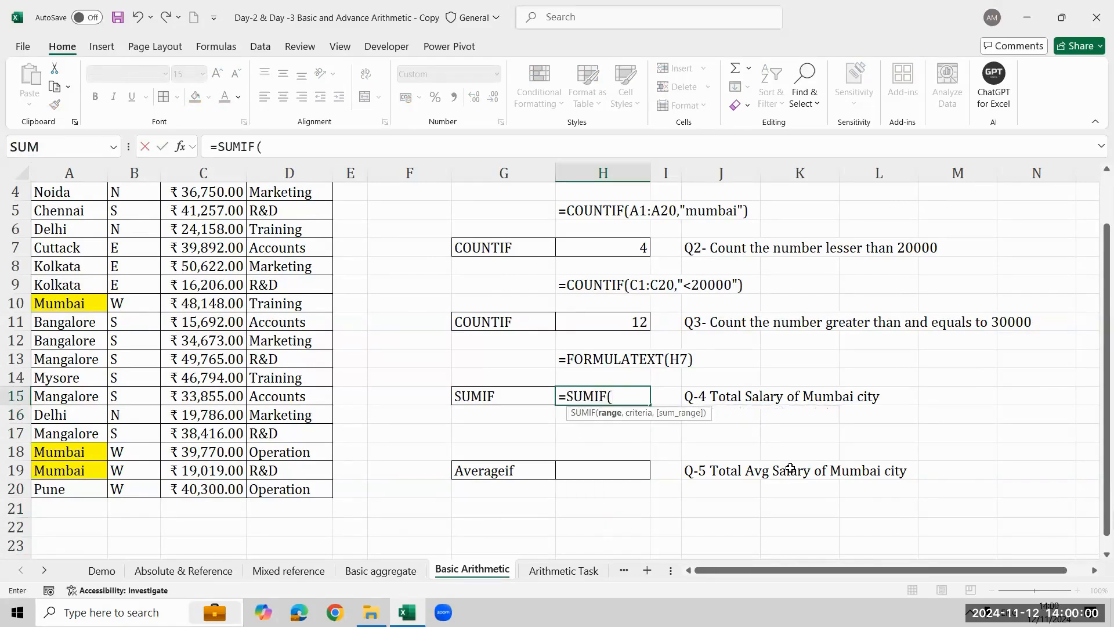
- Give the SUMIF in H15 the City cells A1:A20 as range and "mumbai" as criterion
{"action": "key", "text": "Left"}
{"action": "key", "text": "Left"}
{"action": "key", "text": "Left"}
{"action": "key", "text": "Left"}
{"action": "key", "text": "Left"}
{"action": "key", "text": "Left"}
{"action": "key", "text": "Left"}
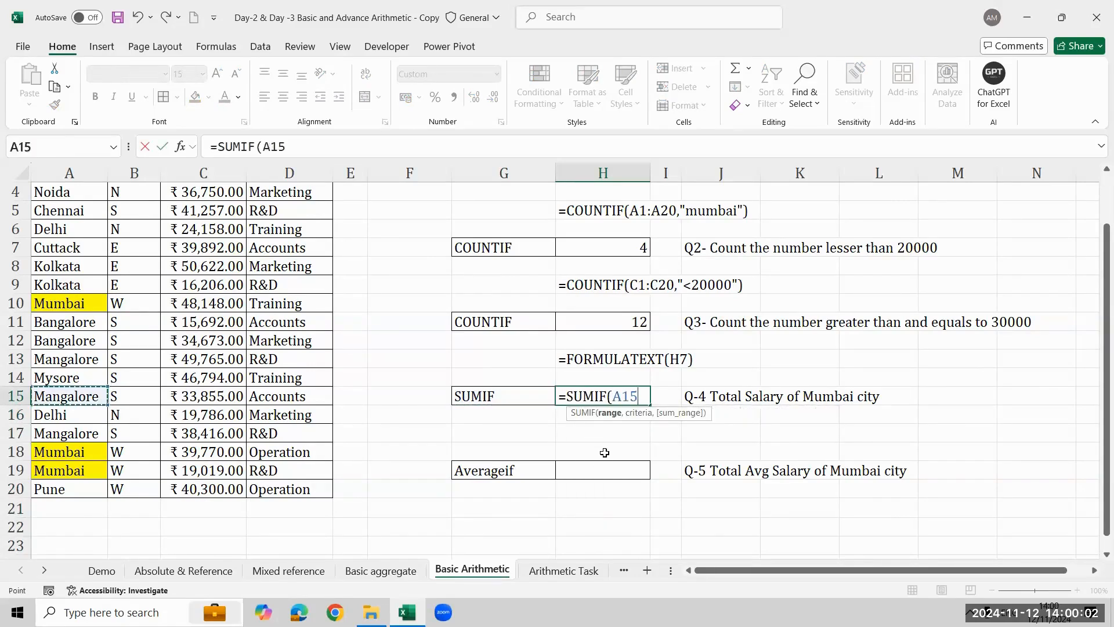
{"action": "key", "text": "ctrl+Up"}
{"action": "key", "text": "ctrl+shift+Down"}
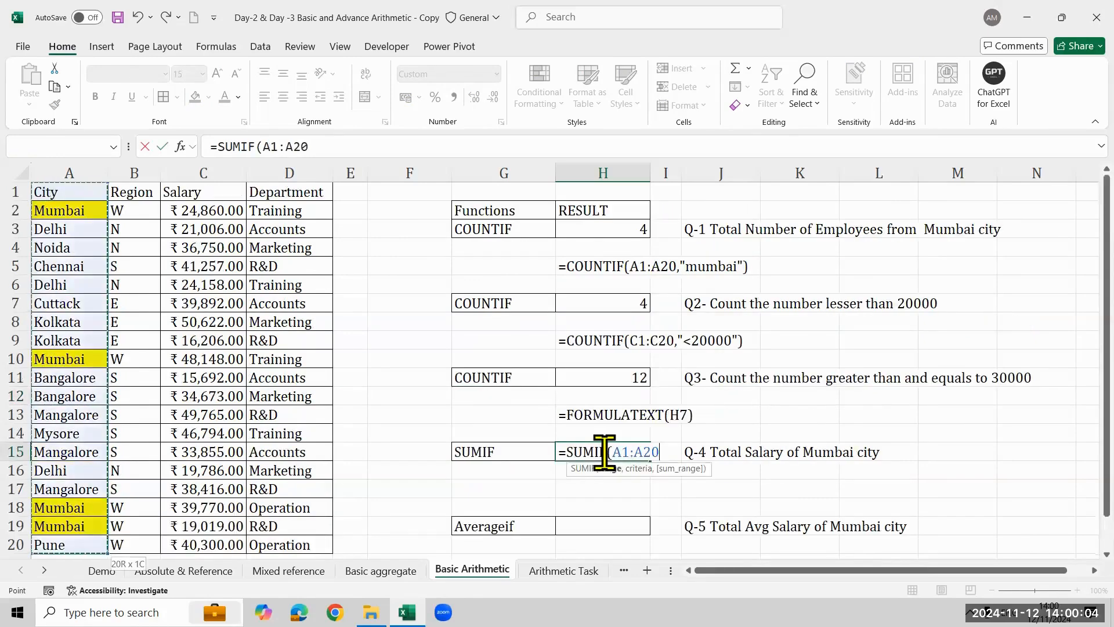
{"action": "type", "text": ",\"m"}
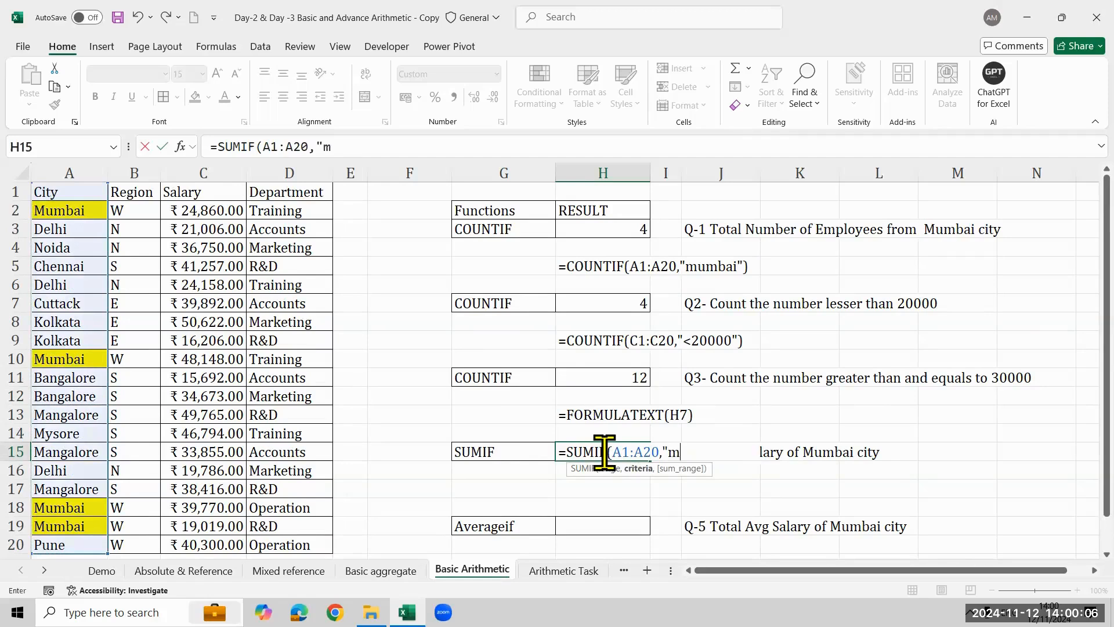
{"action": "type", "text": "umbai\","}
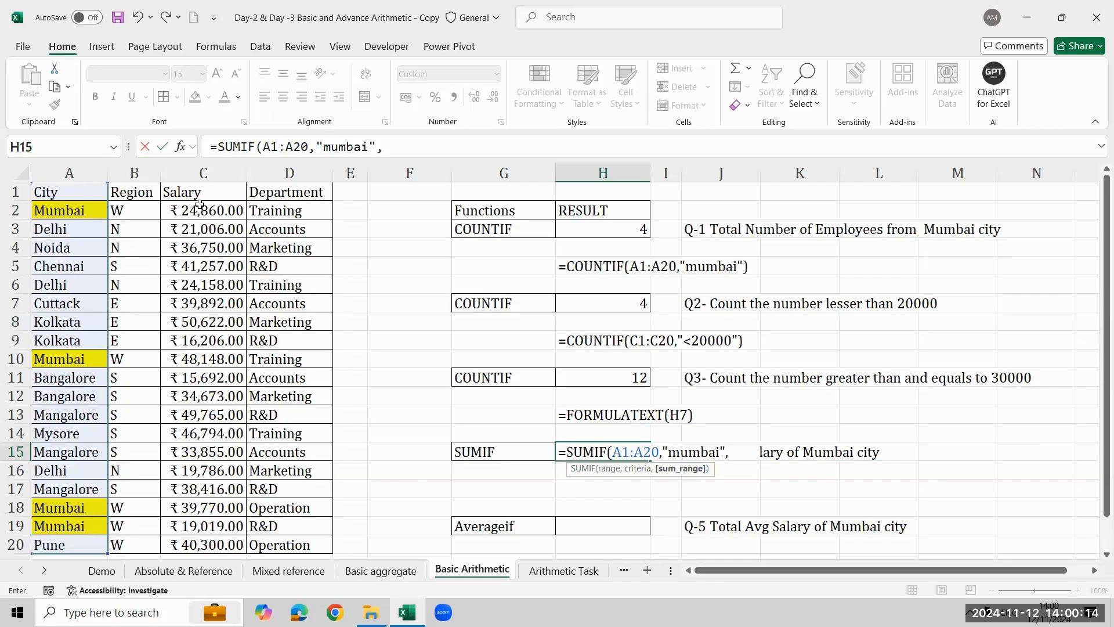
- Complete the SUMIF in H15 with the Salary cells C1:C20 as the sum range
{"action": "left_click_drag", "start_coordinate": [206, 193], "coordinate": [204, 544]}
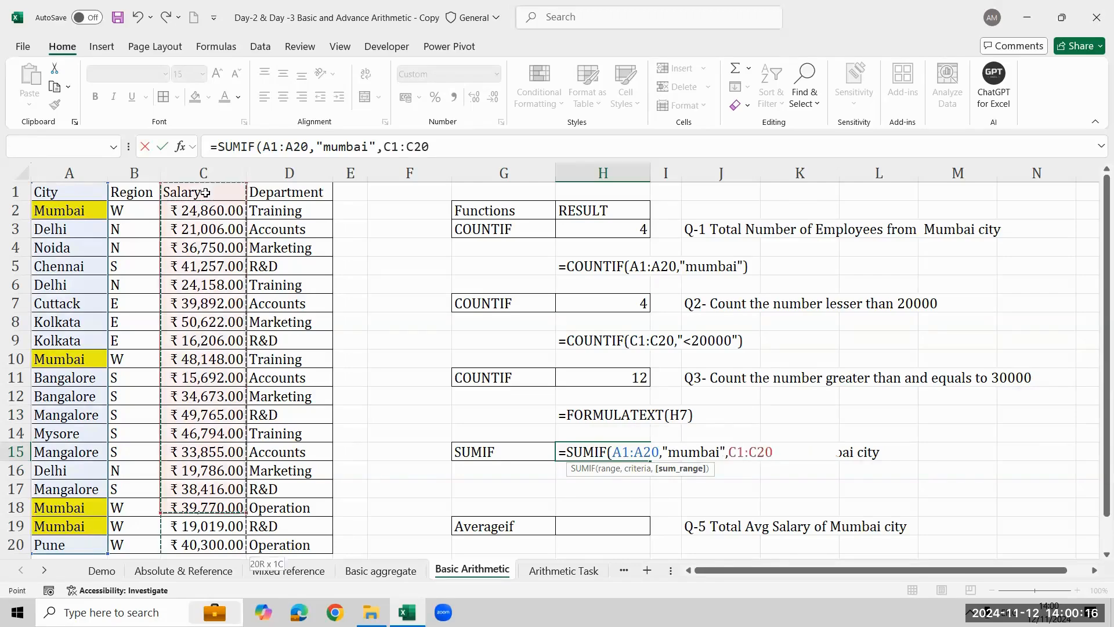
{"action": "type", "text": ")"}
{"action": "key", "text": "Return"}
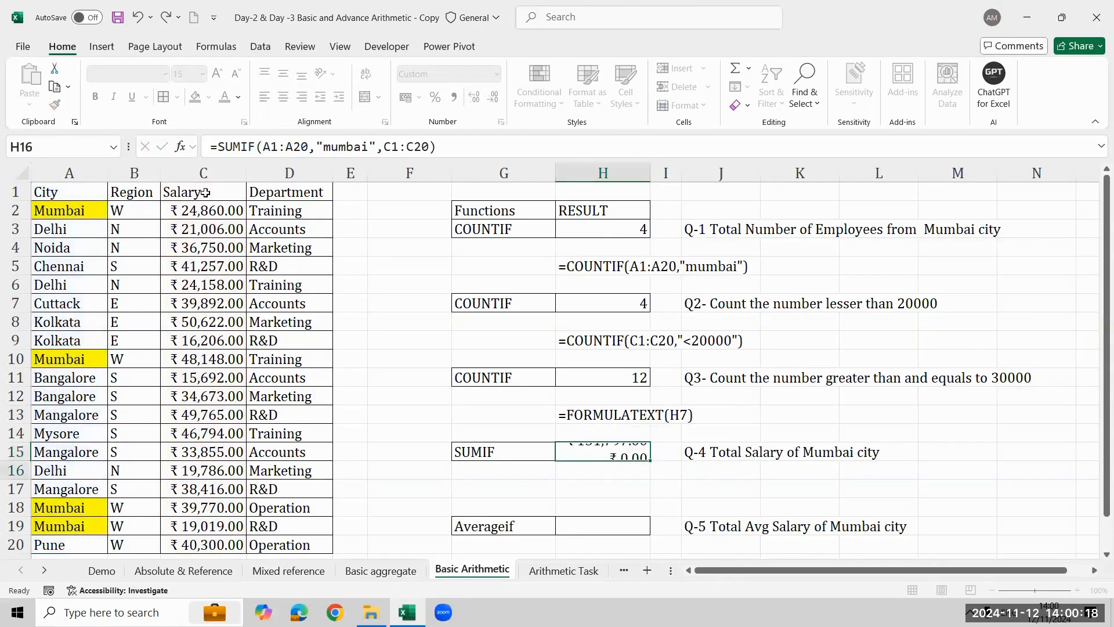
- Show the formula of H15 as text in H17 with the FORMULATEXT function
{"action": "key", "text": "Up"}
{"action": "key", "text": "Down"}
{"action": "key", "text": "Down"}
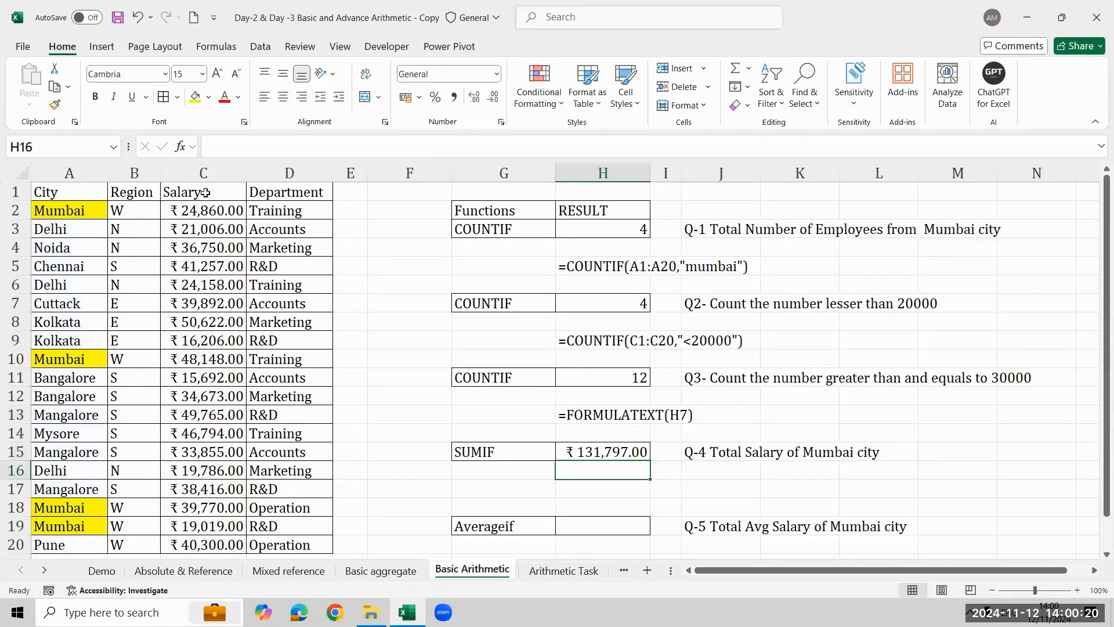
{"action": "type", "text": "="}
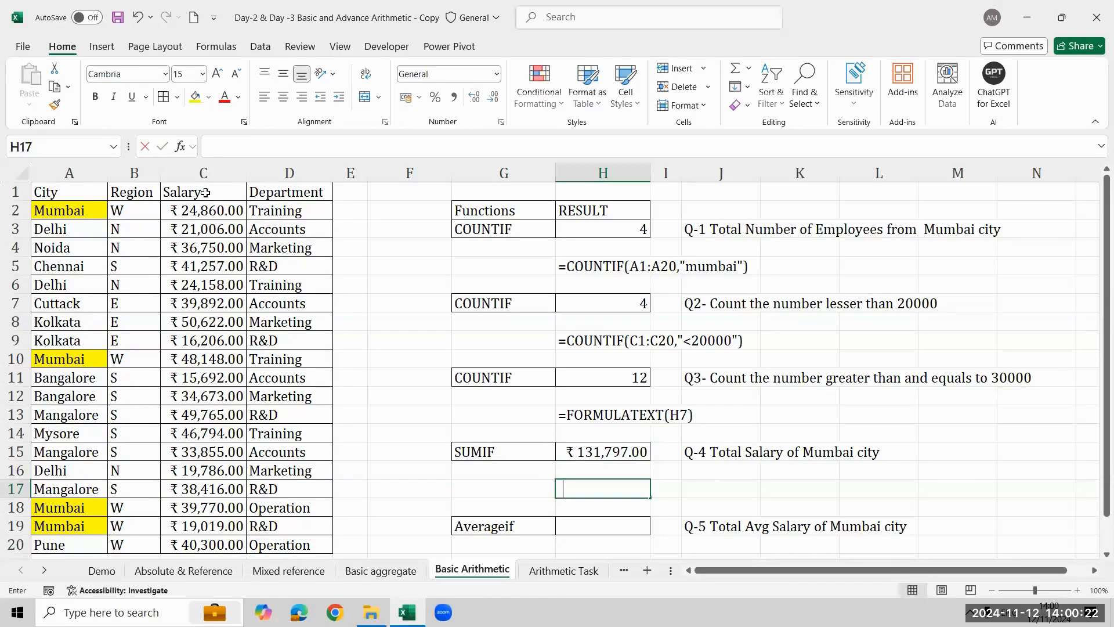
{"action": "type", "text": "form"}
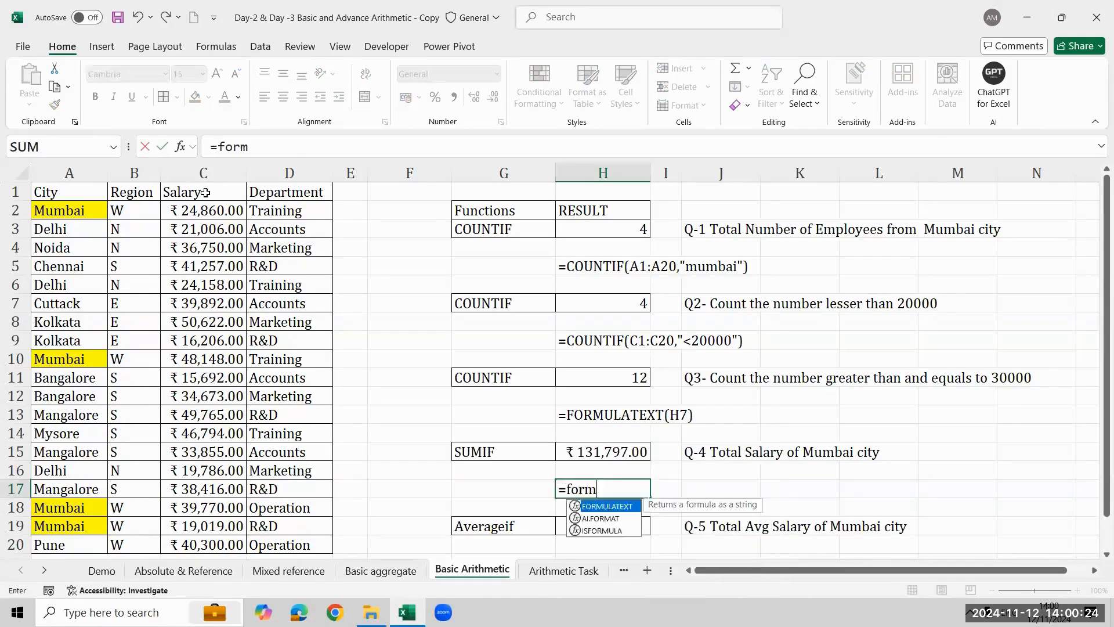
{"action": "key", "text": "Tab"}
{"action": "key", "text": "Up"}
{"action": "key", "text": "Up"}
{"action": "key", "text": "Return"}
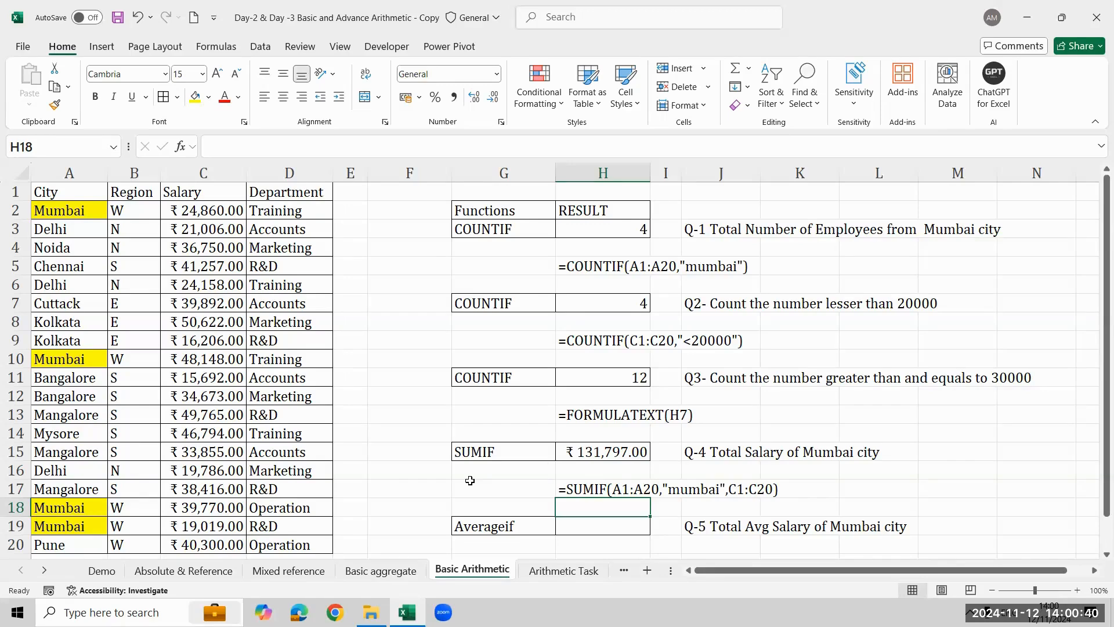
- Select the Averageif exercise row from G19 through K19 to examine question Q-5
{"action": "key", "text": "Down"}
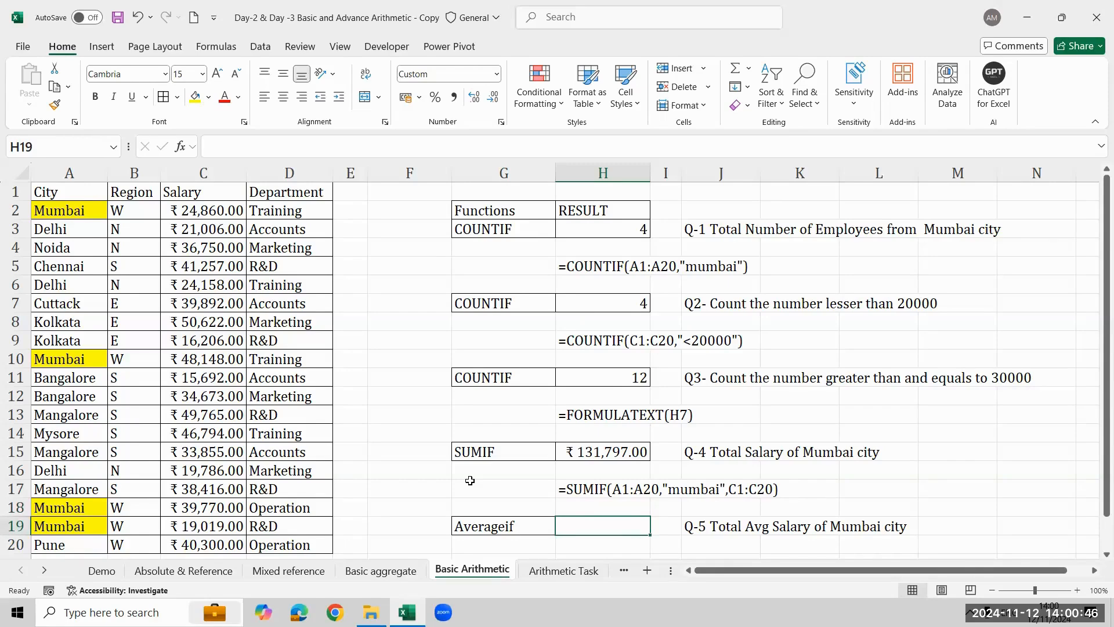
{"action": "key", "text": "Left"}
{"action": "key", "text": "shift+Right"}
{"action": "key", "text": "shift+Right"}
{"action": "key", "text": "shift+Right"}
{"action": "key", "text": "shift+Right"}
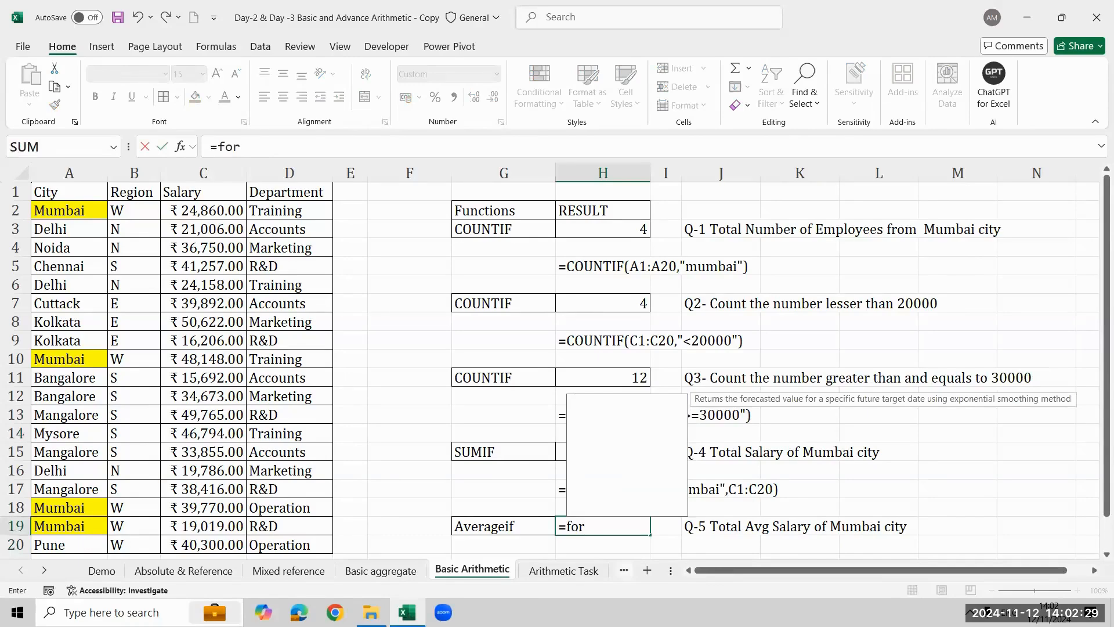
- Replace the partial entry in H19 with an AVERAGEIF formula that uses the City cells A1:A20 as its range
{"action": "key", "text": "BackSpace"}
{"action": "key", "text": "BackSpace"}
{"action": "key", "text": "BackSpace"}
{"action": "key", "text": "BackSpace"}
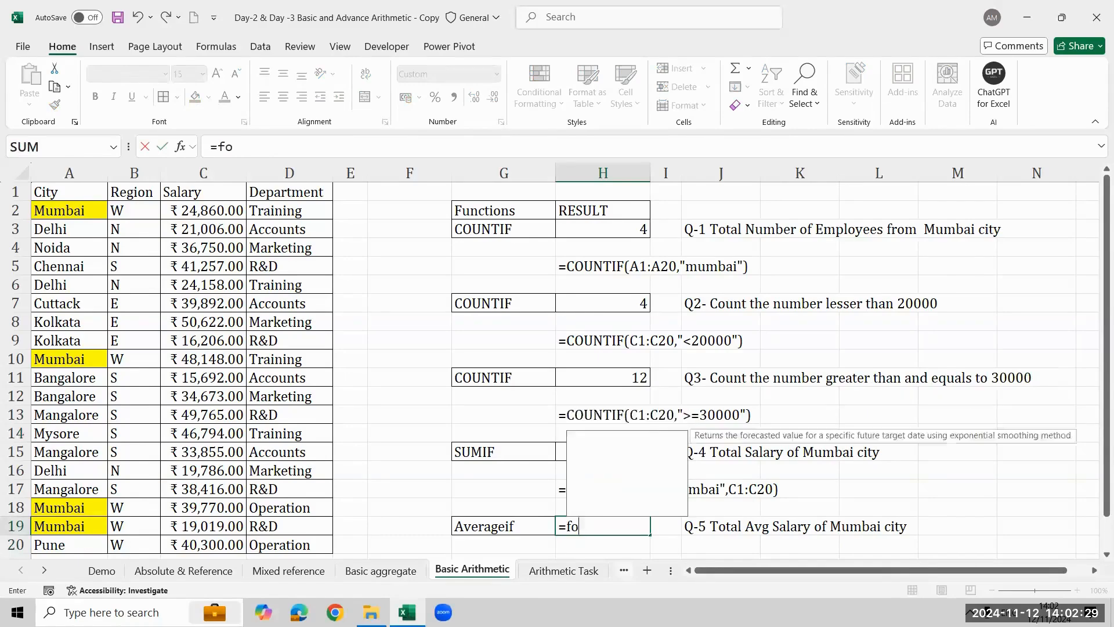
{"action": "type", "text": "=aver"}
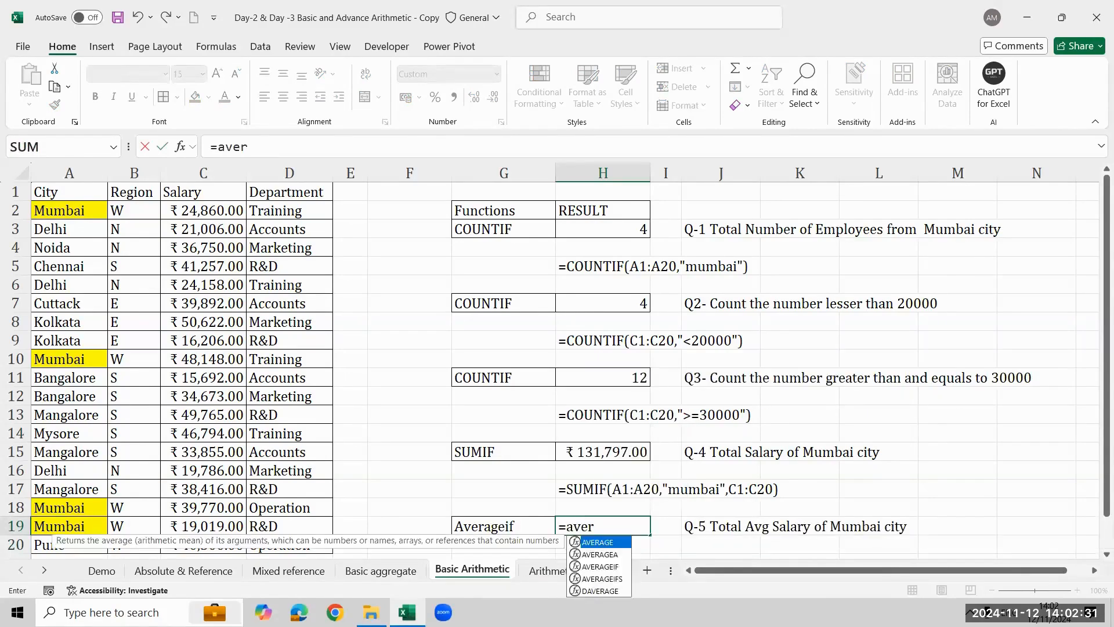
{"action": "key", "text": "Down"}
{"action": "key", "text": "Down"}
{"action": "key", "text": "Tab"}
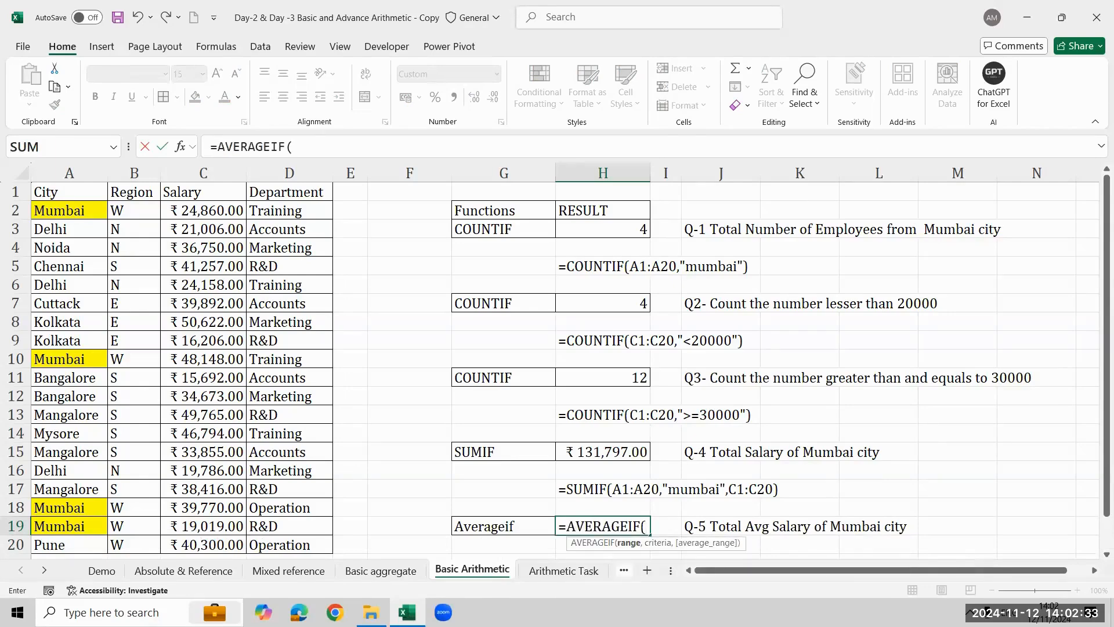
{"action": "left_click", "coordinate": [499, 526]}
{"action": "left_click", "coordinate": [262, 522]}
{"action": "left_click_drag", "start_coordinate": [69, 192], "coordinate": [70, 548]}
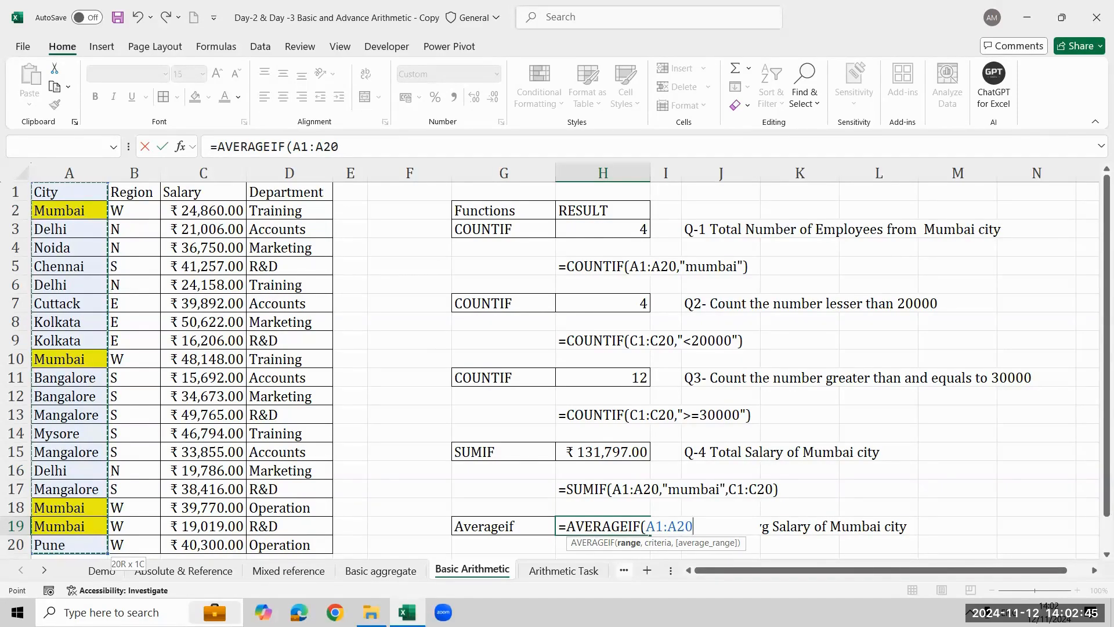
- Complete the AVERAGEIF in H19 with the criterion "mumbai" and the Salary cells C1:C20 as the average range
{"action": "type", "text": ",\""}
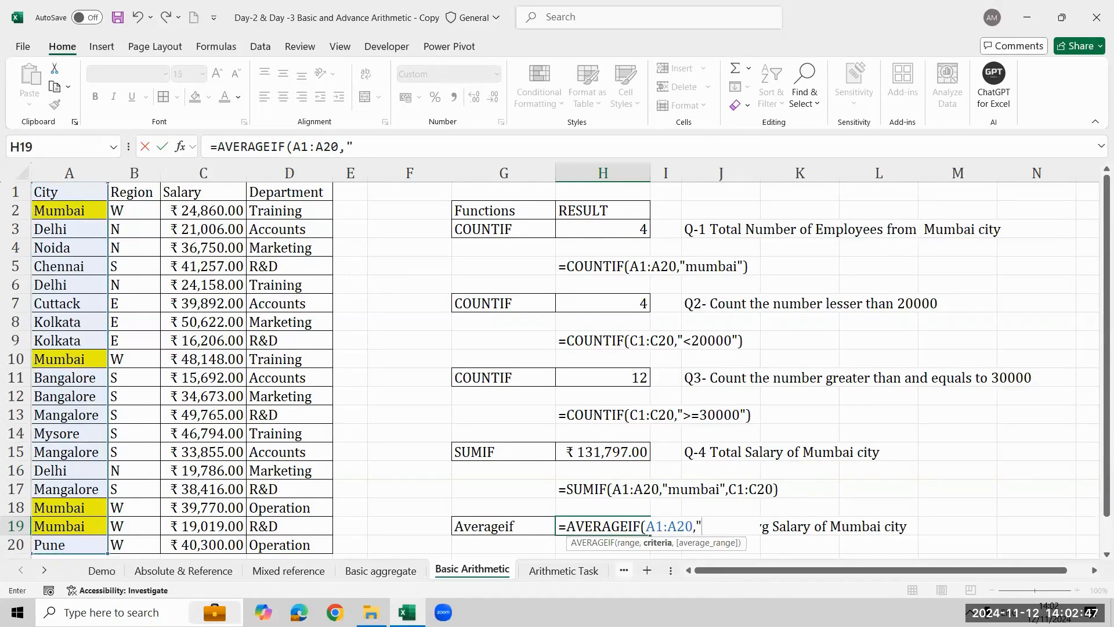
{"action": "type", "text": "mumbai\","}
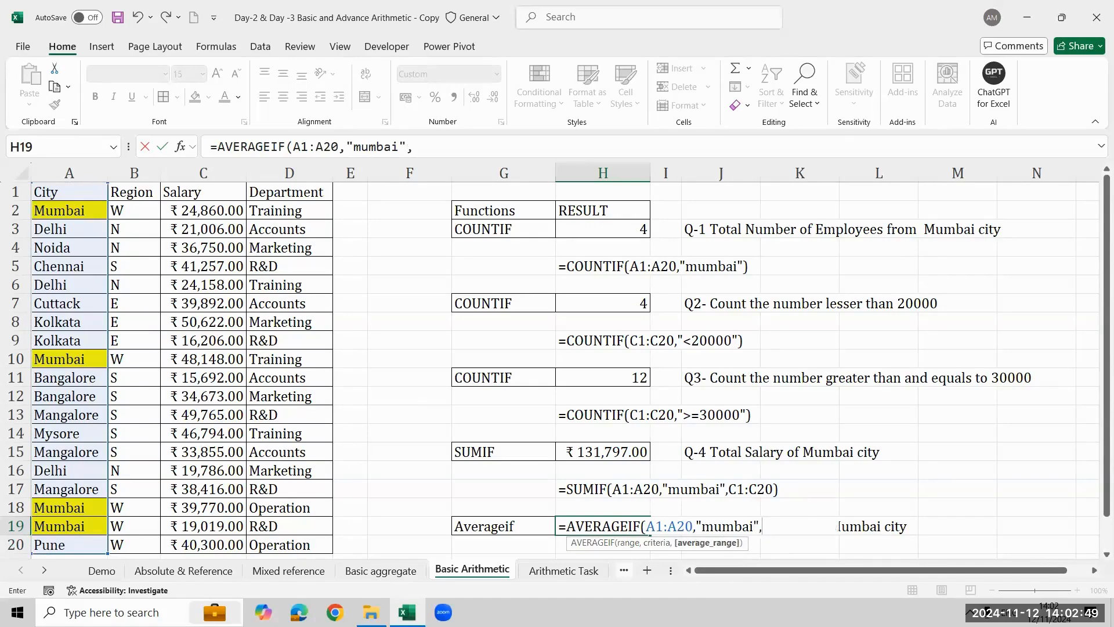
{"action": "key", "text": "Left"}
{"action": "key", "text": "Left"}
{"action": "key", "text": "Left"}
{"action": "key", "text": "Left"}
{"action": "left_click_drag", "start_coordinate": [203, 192], "coordinate": [203, 544]}
{"action": "type", "text": ")"}
{"action": "key", "text": "Return"}
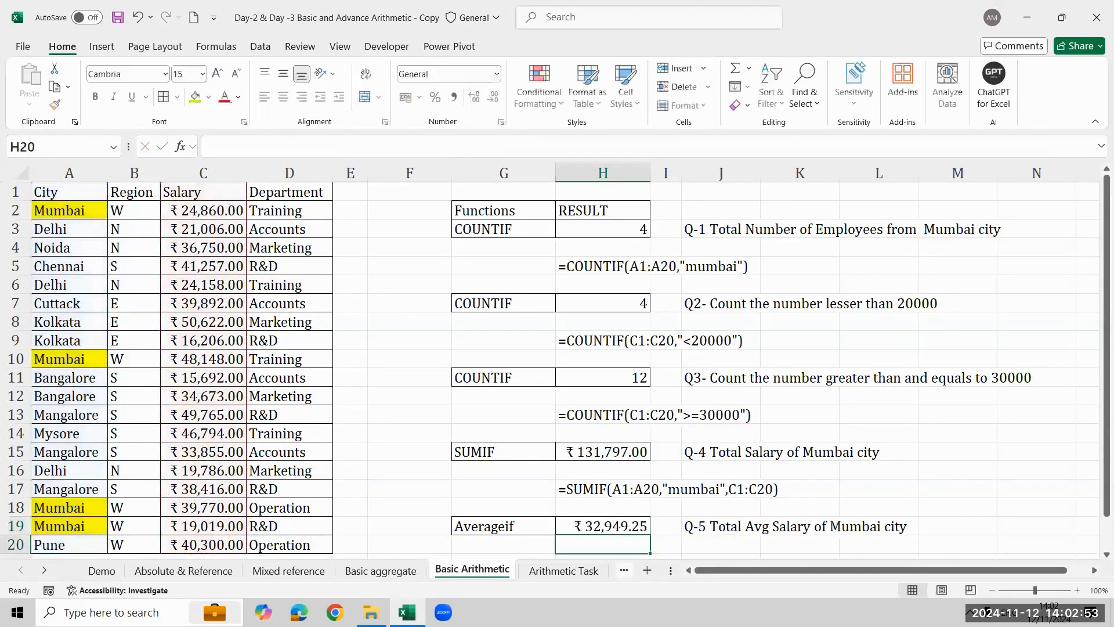
- Select H19 again to review its AVERAGEIF formula
{"action": "key", "text": "Return"}
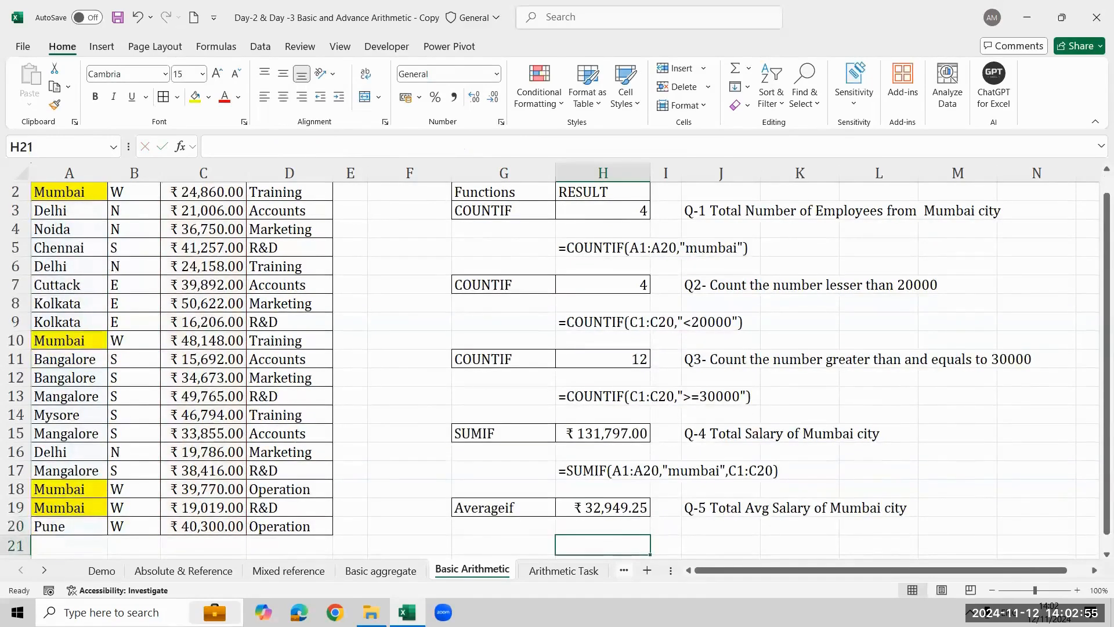
{"action": "key", "text": "Up"}
{"action": "key", "text": "Up"}
{"action": "key", "text": "Up"}
{"action": "key", "text": "Down"}
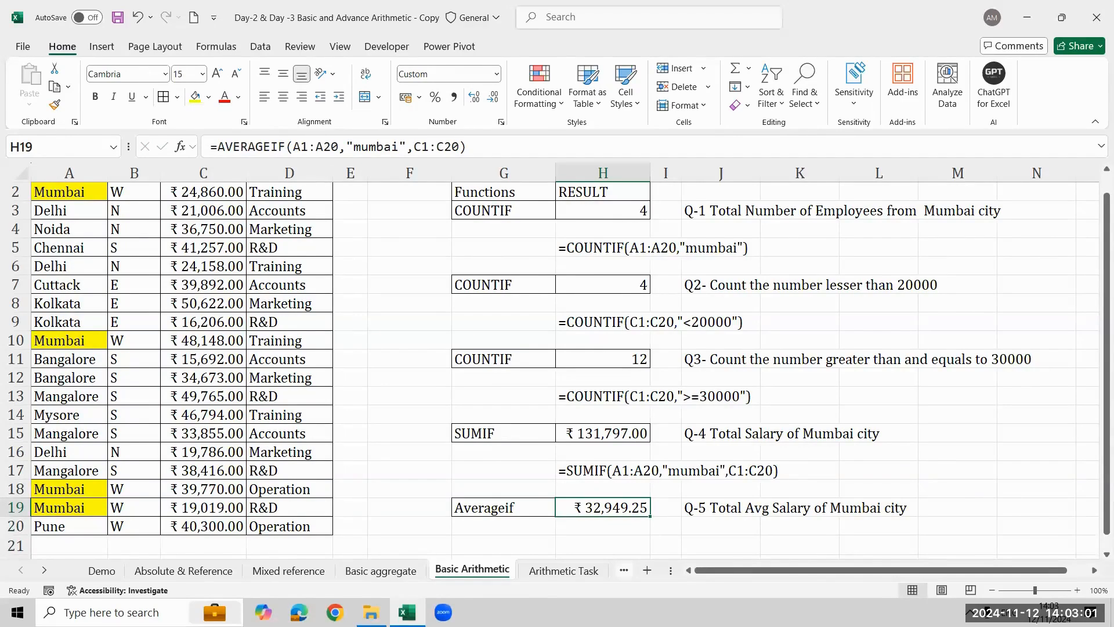
- Check the Mumbai salary average by calculating =131797/4 in the empty cell H22, and clear that cell again
{"action": "key", "text": "Down"}
{"action": "key", "text": "Down"}
{"action": "key", "text": "Down"}
{"action": "key", "text": "Down"}
{"action": "key", "text": "Up"}
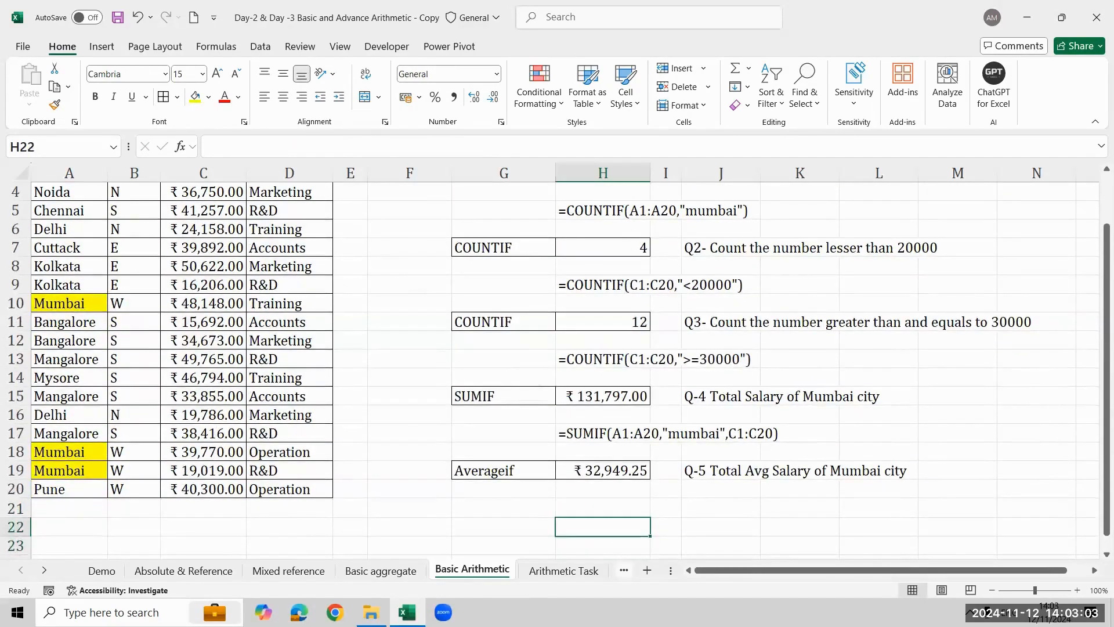
{"action": "type", "text": "=131"}
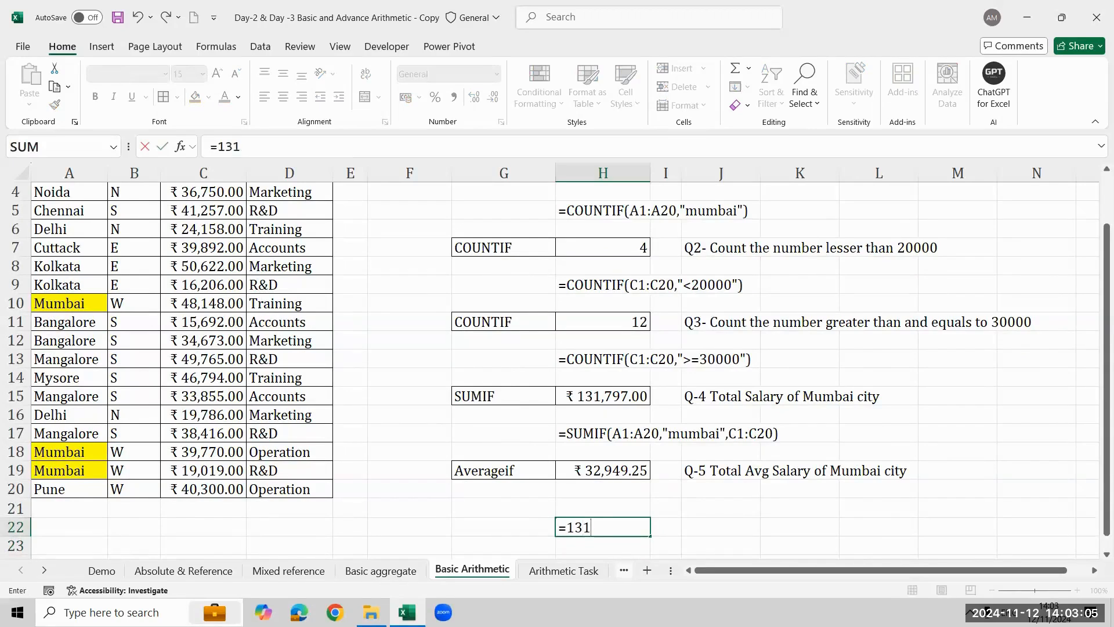
{"action": "type", "text": "797/4"}
{"action": "key", "text": "Return"}
{"action": "key", "text": "Up"}
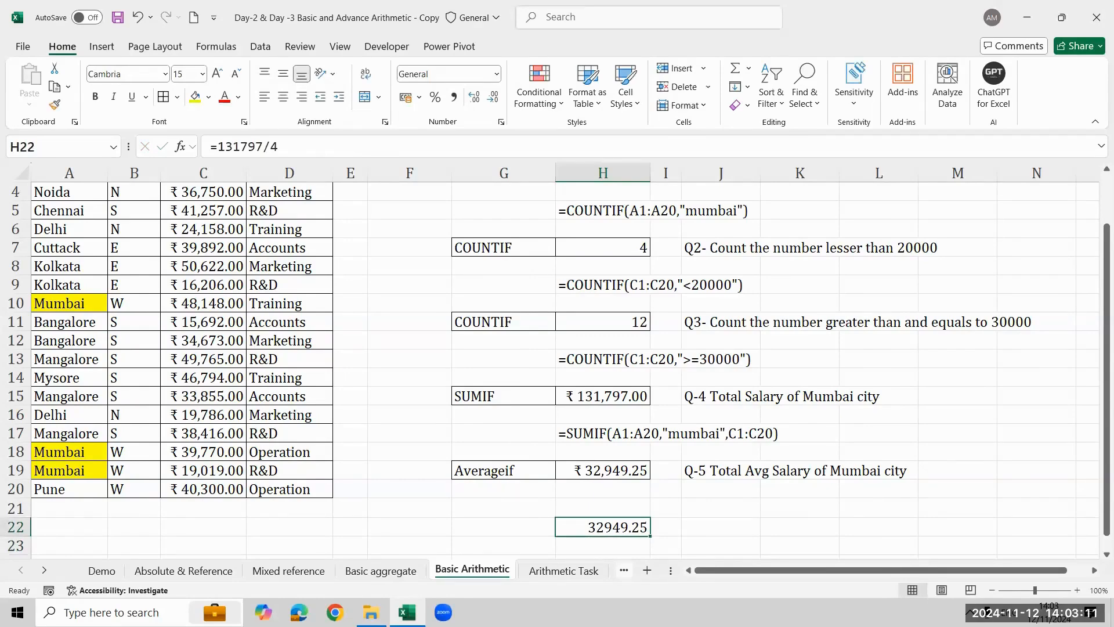
{"action": "key", "text": "Delete"}
- Go back up column H to review the solved conditional function cells on the Basic Arithmetic sheet
{"action": "key", "text": "Up"}
{"action": "key", "text": "Up"}
{"action": "key", "text": "Up"}
{"action": "key", "text": "Up"}
{"action": "key", "text": "Up"}
{"action": "key", "text": "Up"}
{"action": "key", "text": "Up"}
{"action": "key", "text": "Up"}
{"action": "key", "text": "Up"}
{"action": "key", "text": "Up"}
{"action": "key", "text": "Up"}
{"action": "key", "text": "Up"}
{"action": "key", "text": "Up"}
{"action": "key", "text": "Up"}
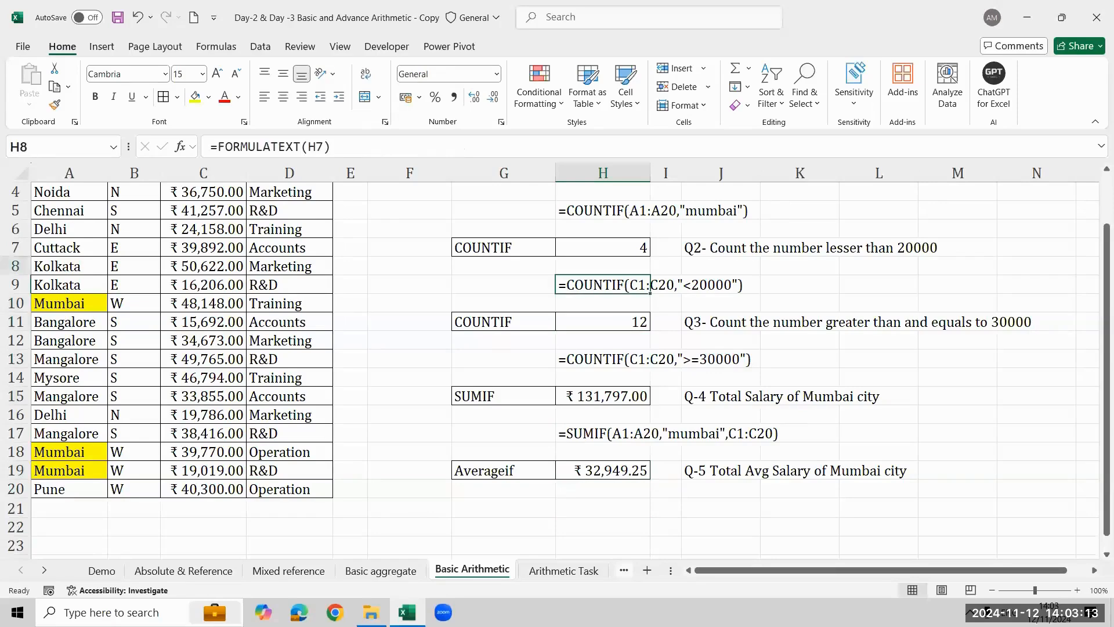
{"action": "key", "text": "Up"}
{"action": "key", "text": "Up"}
{"action": "key", "text": "Up"}
{"action": "key", "text": "Up"}
{"action": "key", "text": "Up"}
{"action": "key", "text": "Up"}
{"action": "key", "text": "Up"}
{"action": "key", "text": "Down"}
{"action": "key", "text": "Down"}
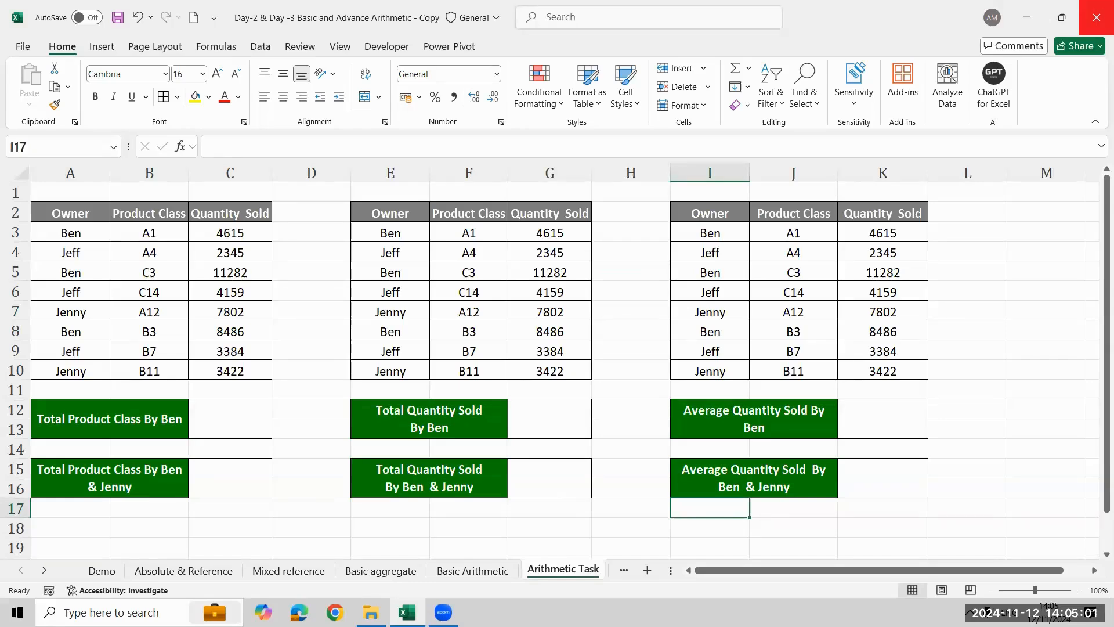
- View the Basic aggregate sheet briefly and return to the Arithmetic Task sheet to examine its exercises
{"action": "left_click", "coordinate": [351, 571]}
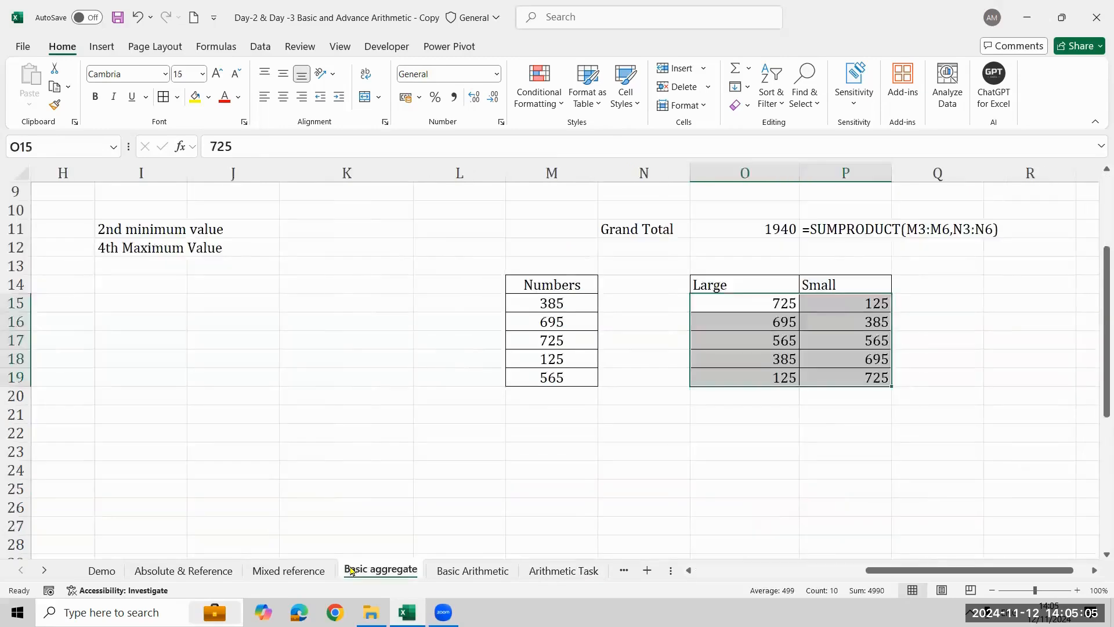
{"action": "left_click", "coordinate": [557, 575]}
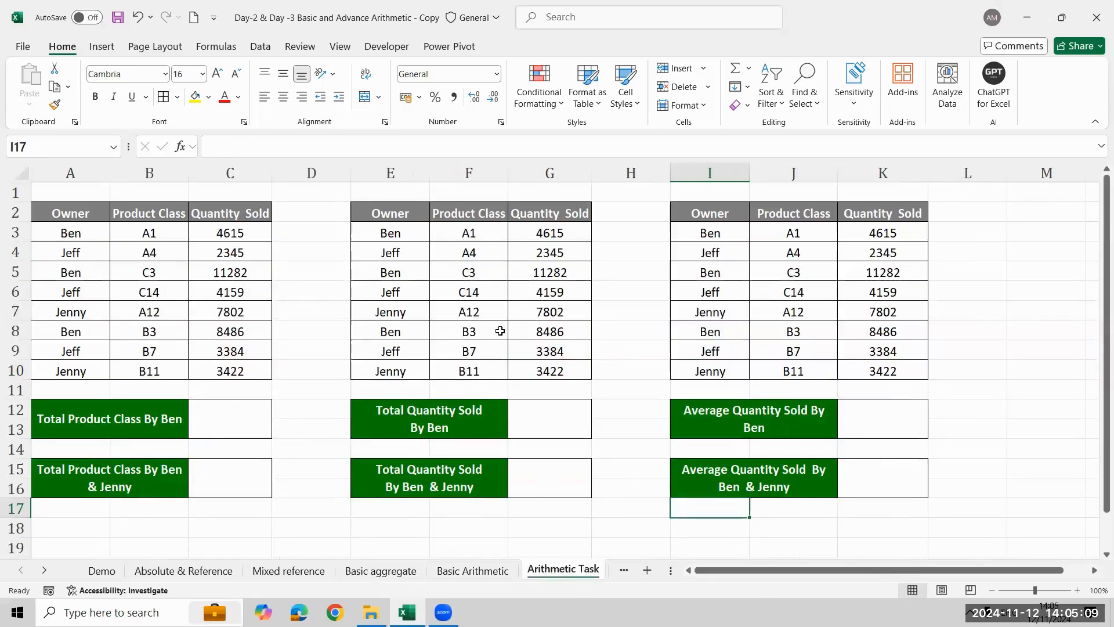